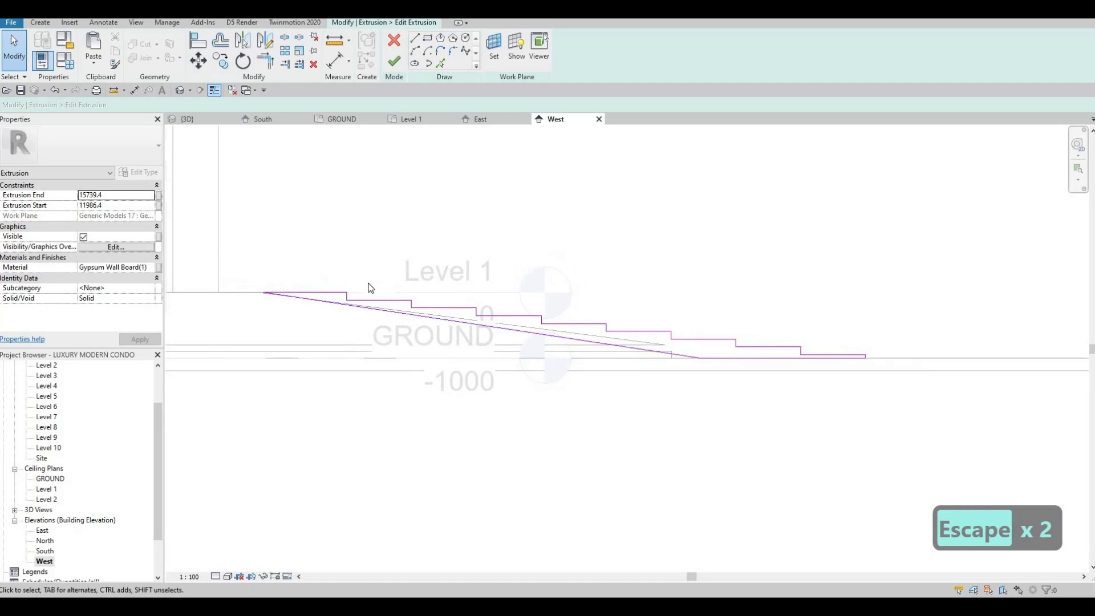
# Step: Delete the descending tread and riser lines below the second tread, including the short last step above the base line
pyautogui.moveTo(386, 276)
pyautogui.mouseDown()
pyautogui.moveTo(958, 417)
pyautogui.moveTo(941, 385)
pyautogui.moveTo(892, 377)
pyautogui.mouseUp()
pyautogui.press('Delete')
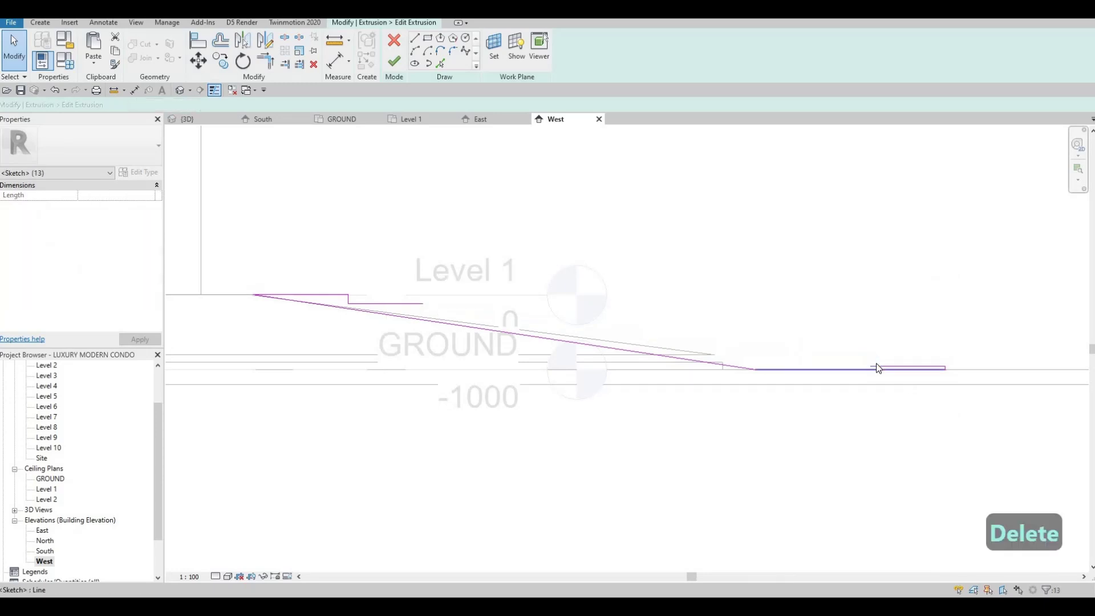
pyautogui.click(920, 368)
pyautogui.press('Delete')
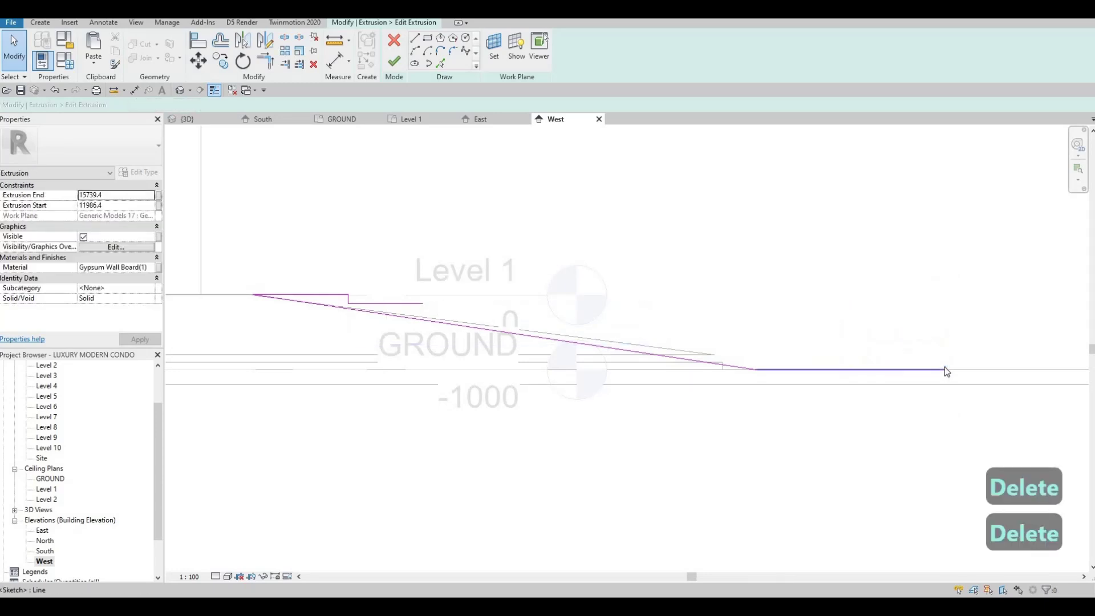
pyautogui.scroll(2, 944, 370)
pyautogui.click(946, 369)
pyautogui.press('Escape')
pyautogui.moveTo(921, 331); pyautogui.dragTo(973, 386)
pyautogui.press('Delete')
# Step: Delete the remaining 1000 mm second tread and stretch the top riser's lower end down to a length of 160 mm
pyautogui.scroll(-2, 706, 391)
pyautogui.moveTo(712, 400); pyautogui.dragTo(795, 402, button='middle')
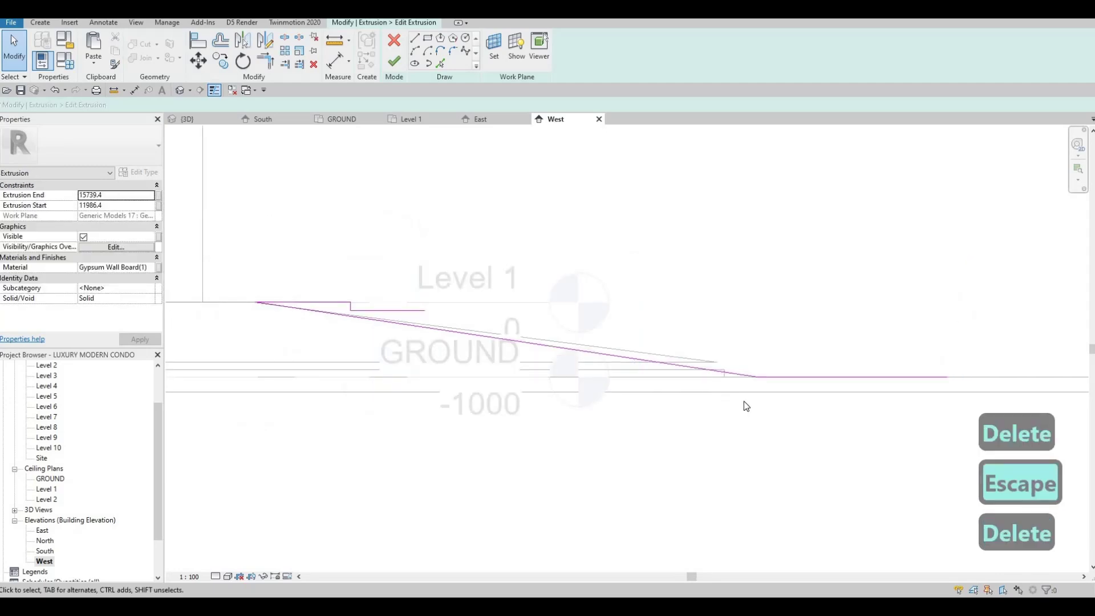
pyautogui.scroll(4, 526, 315)
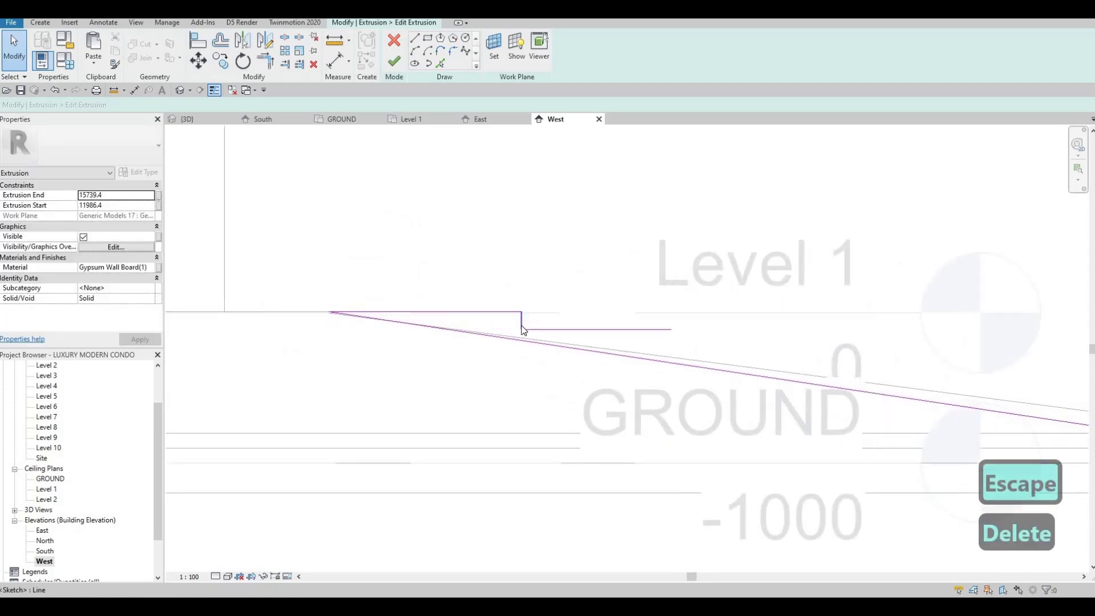
pyautogui.click(523, 329)
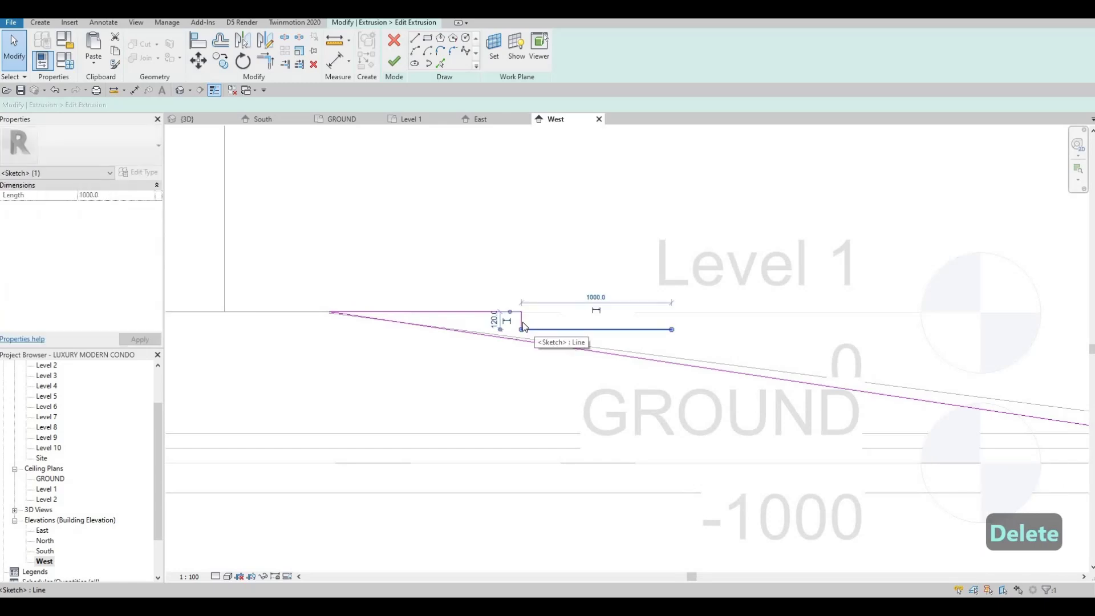
pyautogui.press('Delete')
pyautogui.scroll(2, 533, 328)
pyautogui.click(513, 330)
pyautogui.moveTo(513, 331); pyautogui.dragTo(512, 337)
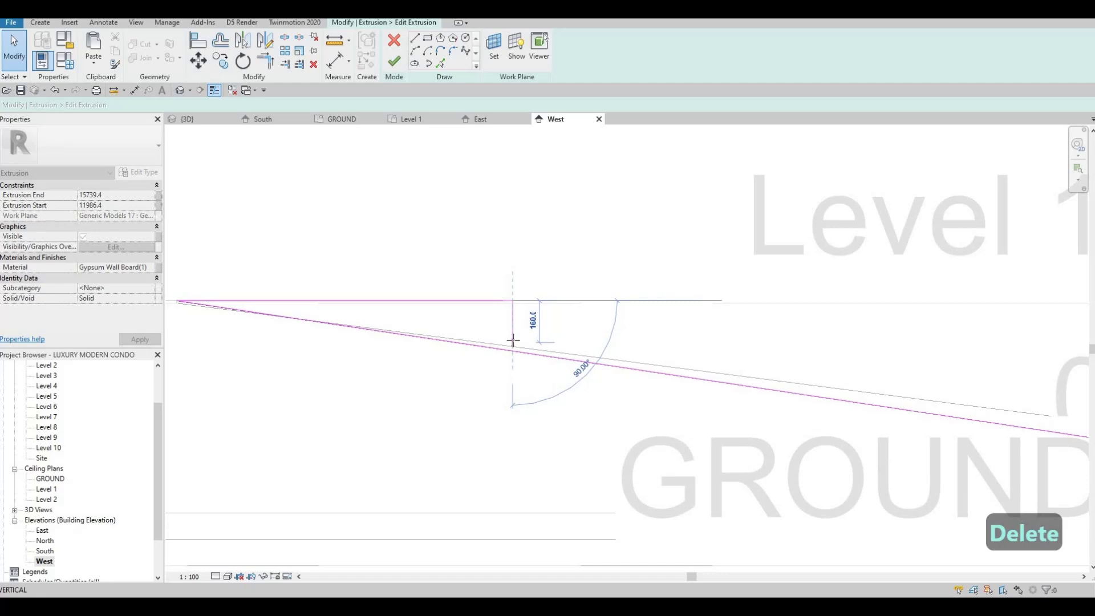
pyautogui.moveTo(546, 344); pyautogui.dragTo(592, 343, button='middle')
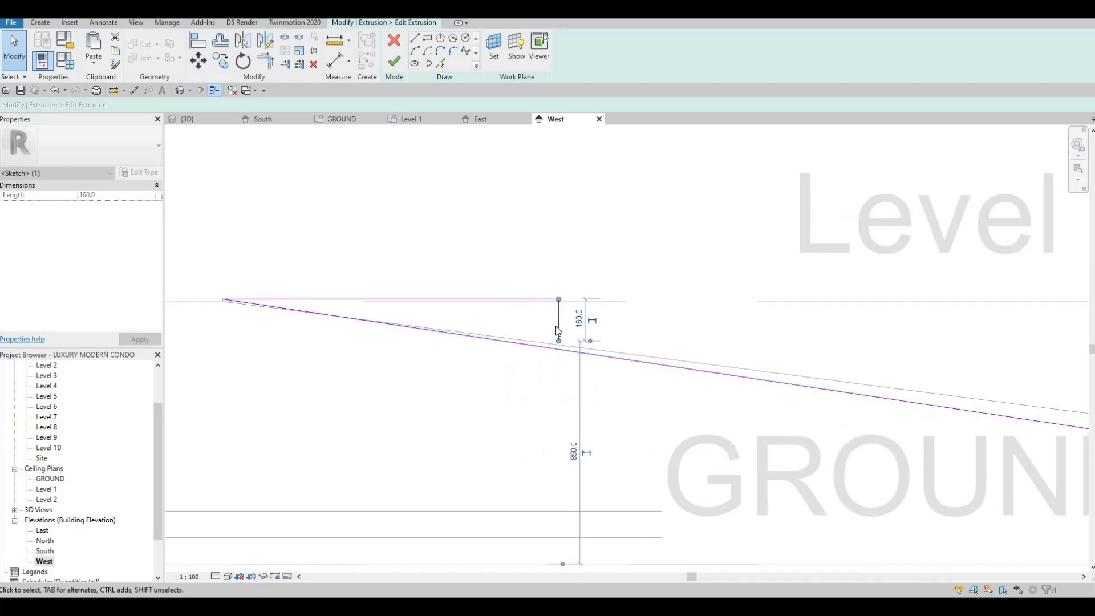
pyautogui.press('Escape')
pyautogui.press('Tab')
pyautogui.click(557, 324)
pyautogui.press('Escape')
pyautogui.press('Escape')
pyautogui.click(544, 303)
pyautogui.press('Escape')
pyautogui.press('Escape')
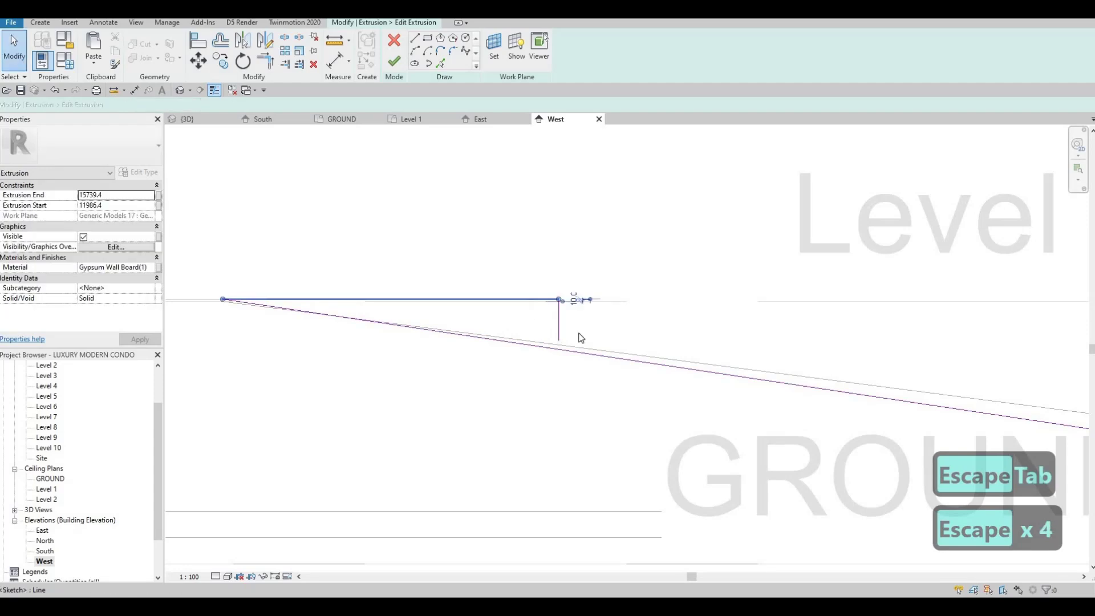
pyautogui.click(532, 300)
pyautogui.press('c')
pyautogui.press('s')
pyautogui.press('Escape')
pyautogui.press('Escape')
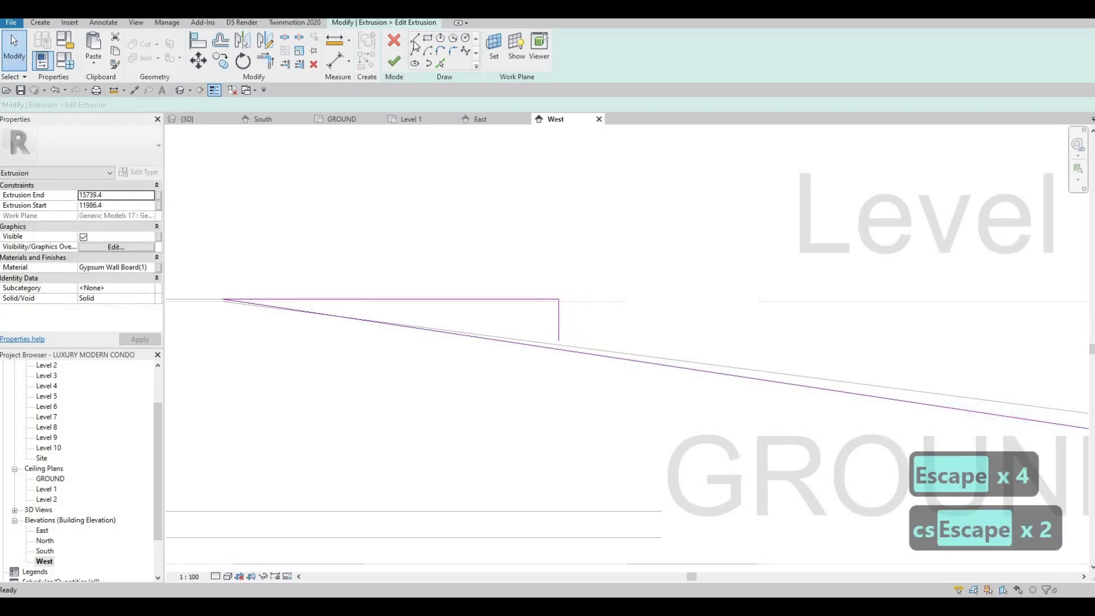
# Step: Draw a 1000 mm horizontal tread line from the lower end of the top riser
pyautogui.click(560, 341)
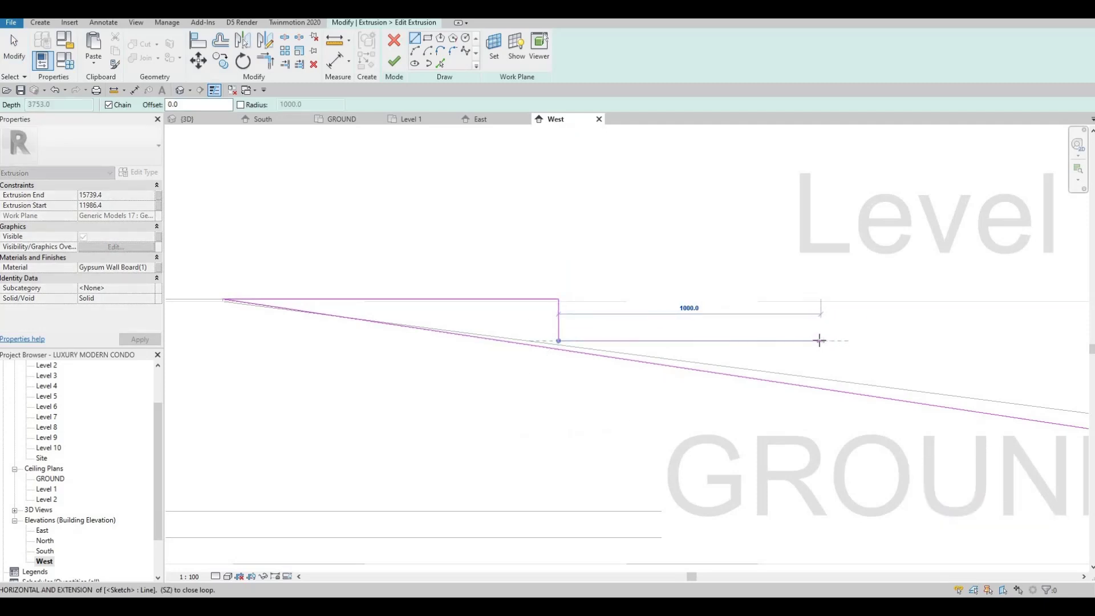
pyautogui.click(820, 348)
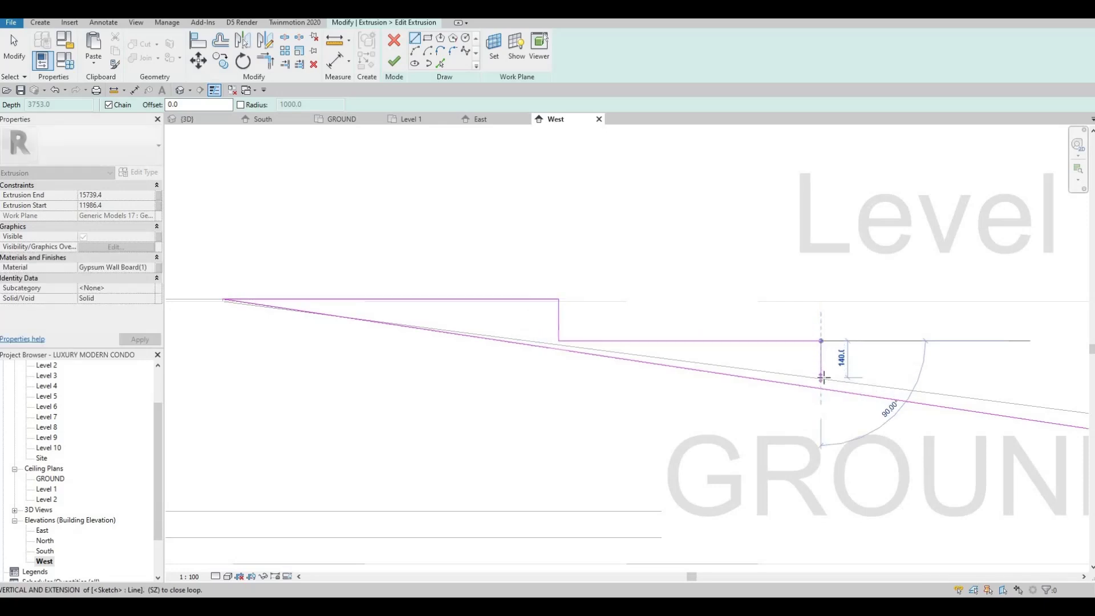
pyautogui.scroll(3, 823, 378)
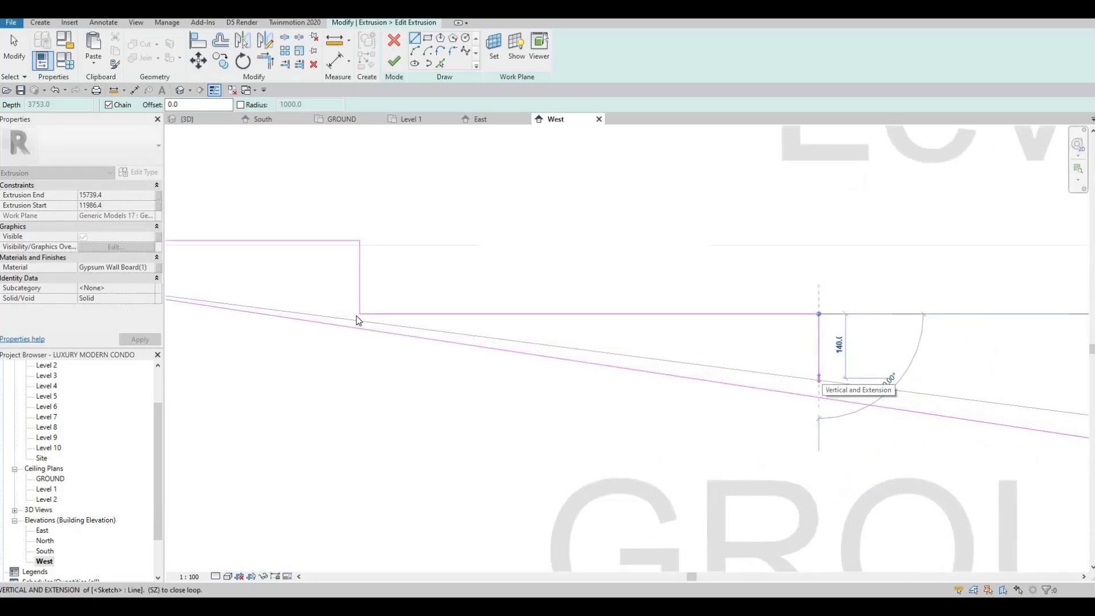
pyautogui.press('Escape')
pyautogui.press('Escape')
# Step: Set the vertical distance between the top landing line and the new tread to 140 mm
pyautogui.click(360, 293)
pyautogui.moveTo(443, 255); pyautogui.dragTo(580, 258, button='middle')
pyautogui.press('Escape')
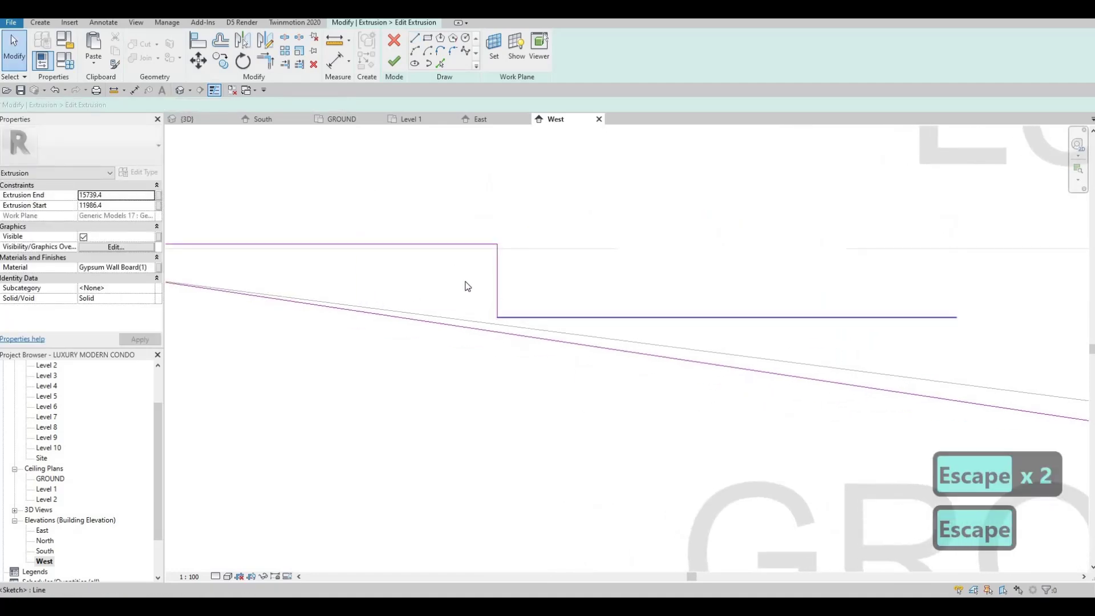
pyautogui.click(528, 316)
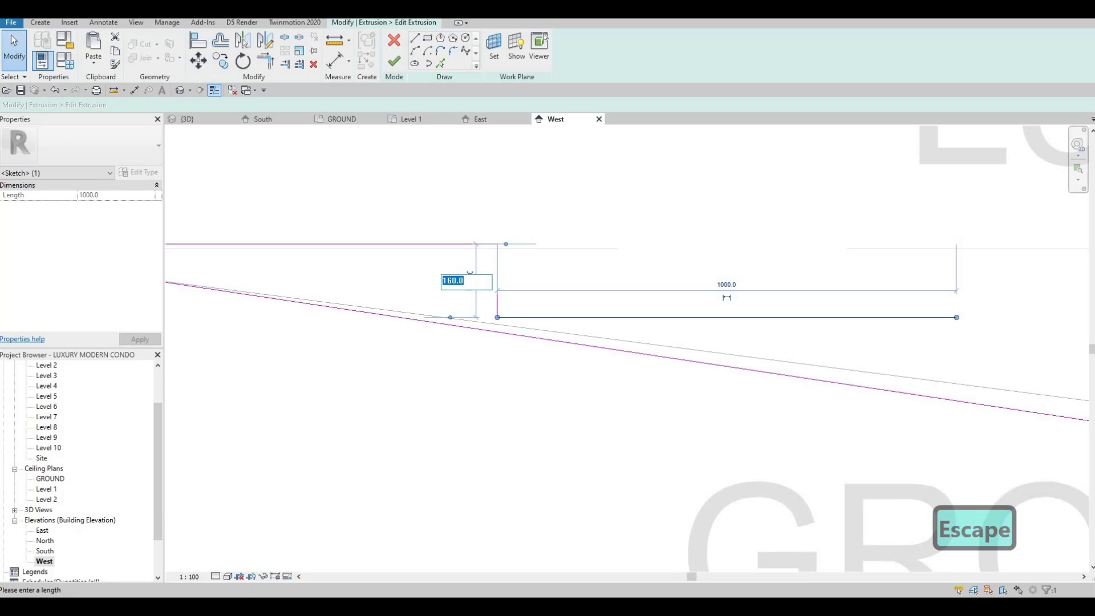
pyautogui.write('140')
pyautogui.press('Return')
pyautogui.press('Escape')
pyautogui.press('Escape')
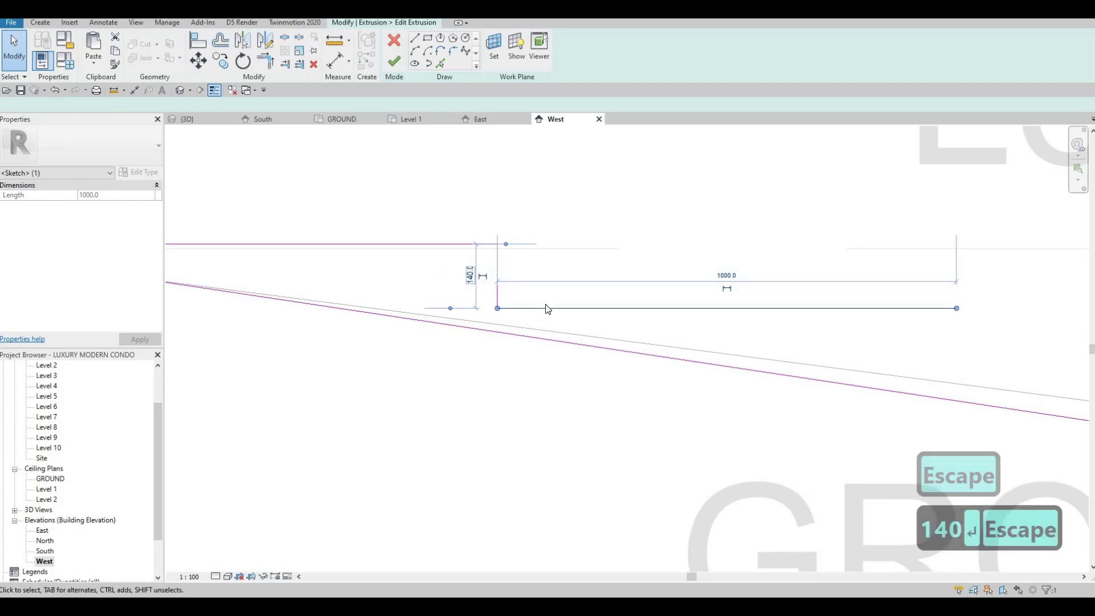
# Step: Draw a 140 mm vertical riser line down from the outer end of the new tread
pyautogui.click(502, 280)
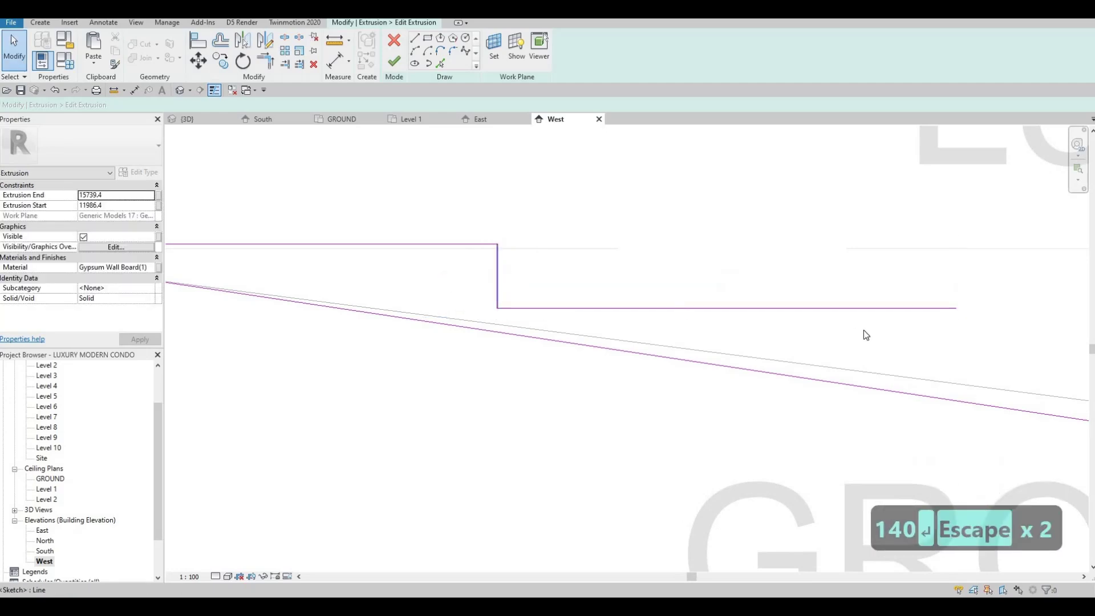
pyautogui.press('c')
pyautogui.press('Escape')
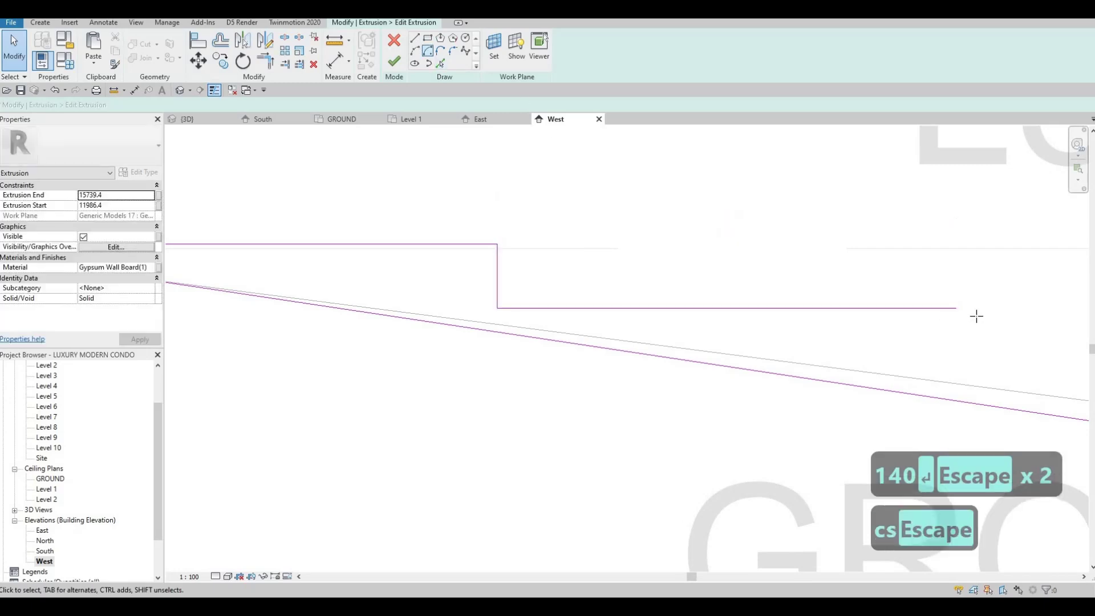
pyautogui.click(953, 309)
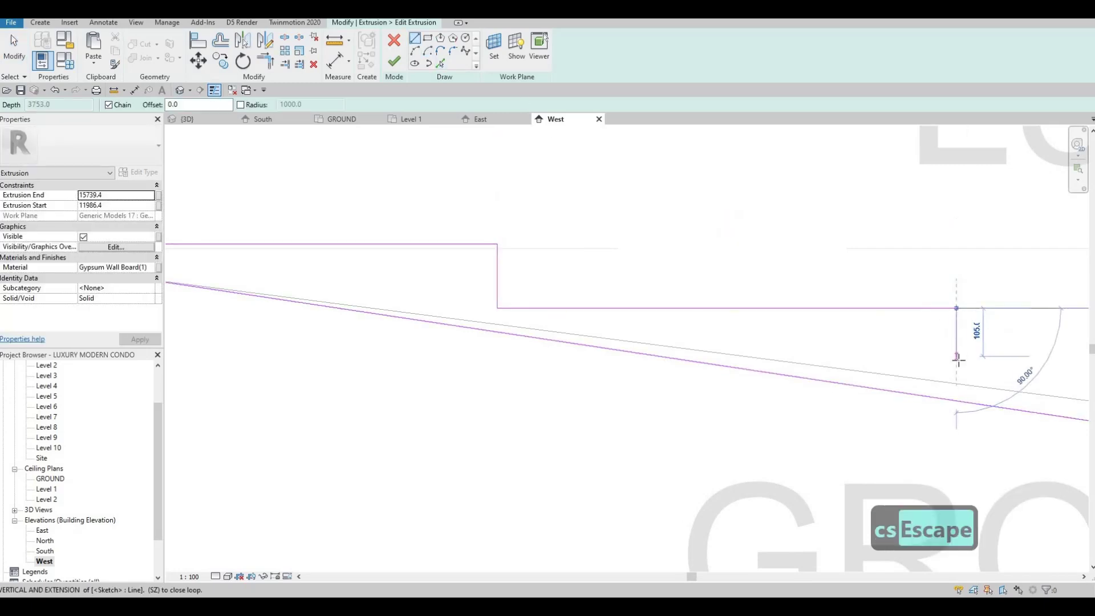
pyautogui.write('140')
pyautogui.press('Return')
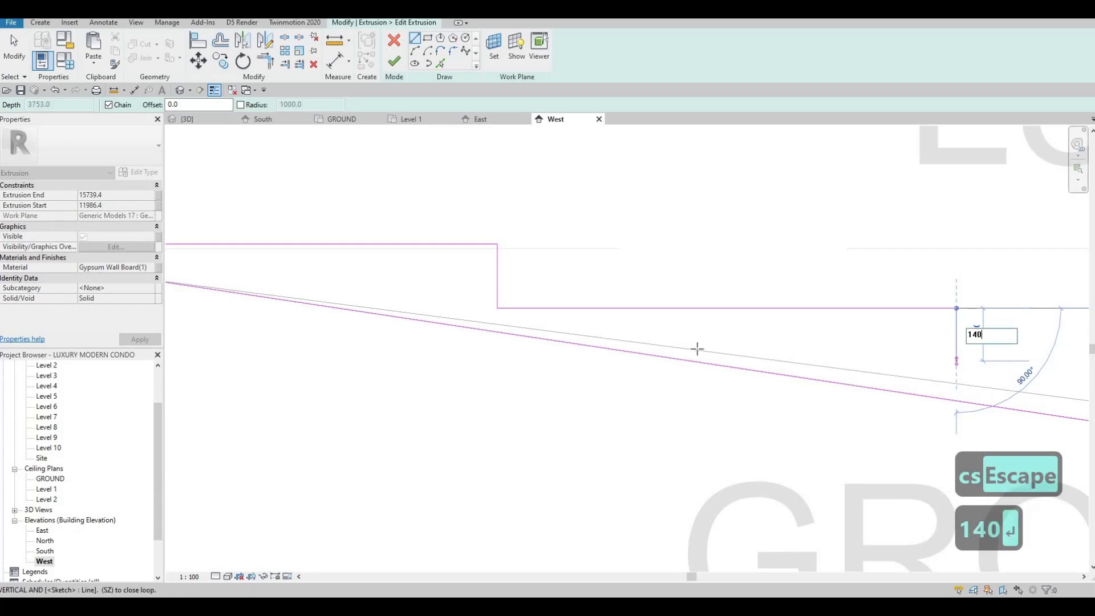
pyautogui.press('Escape')
pyautogui.scroll(-3, 805, 353)
pyautogui.press('Escape')
pyautogui.press('Escape')
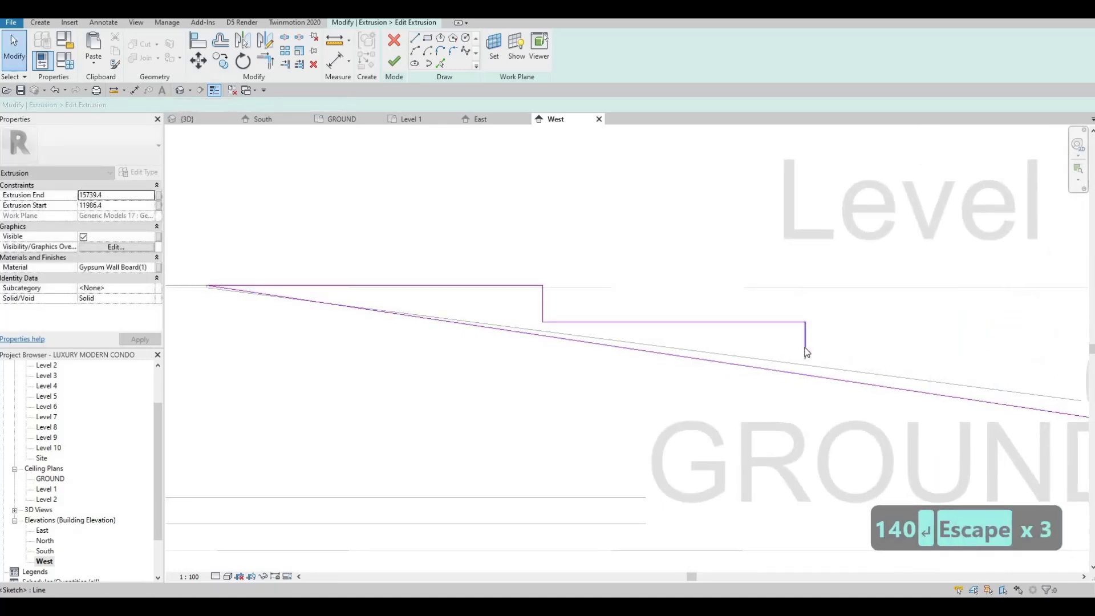
# Step: Copy the 1000 mm tread together with its 140 mm riser, placing multiple copies end to end down the slope
pyautogui.press('Tab')
pyautogui.press('Escape')
pyautogui.press('Escape')
pyautogui.click(806, 343)
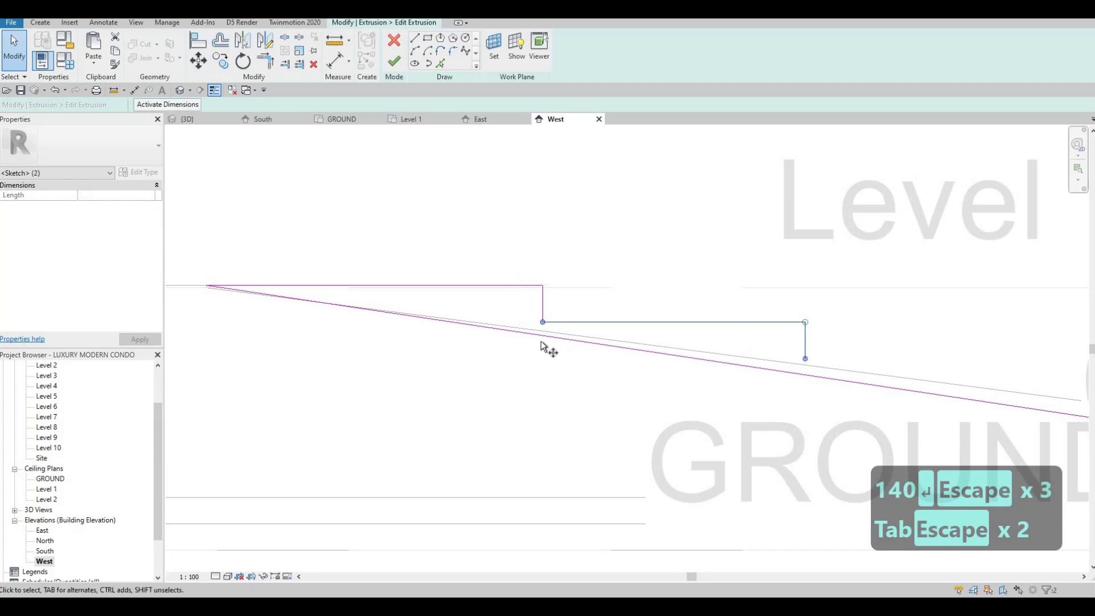
pyautogui.press('c')
pyautogui.press('o')
pyautogui.click(546, 320)
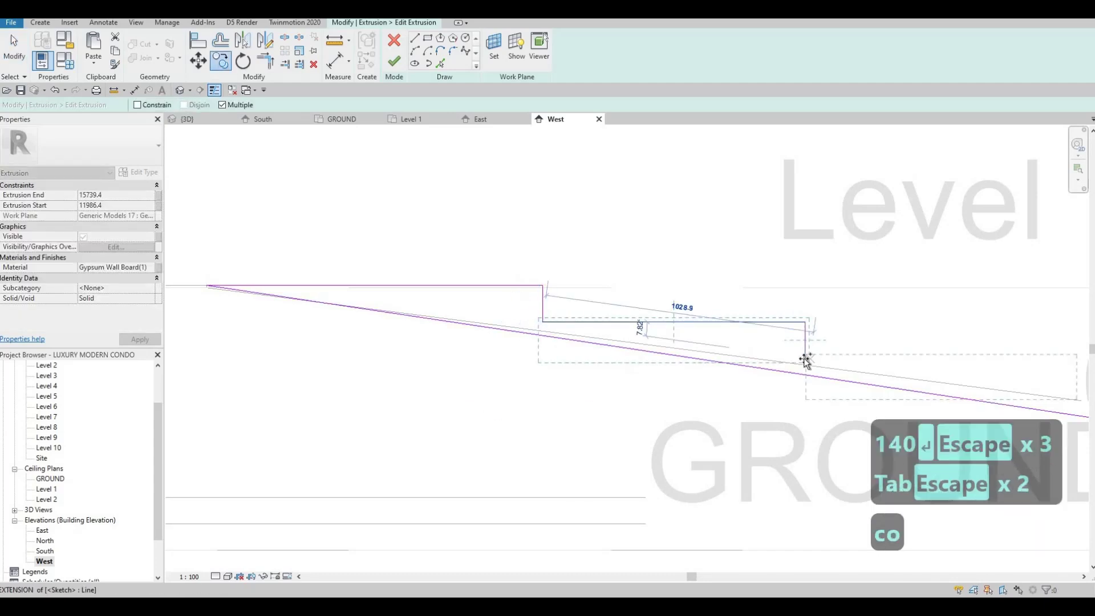
pyautogui.moveTo(750, 361); pyautogui.dragTo(693, 346, button='middle')
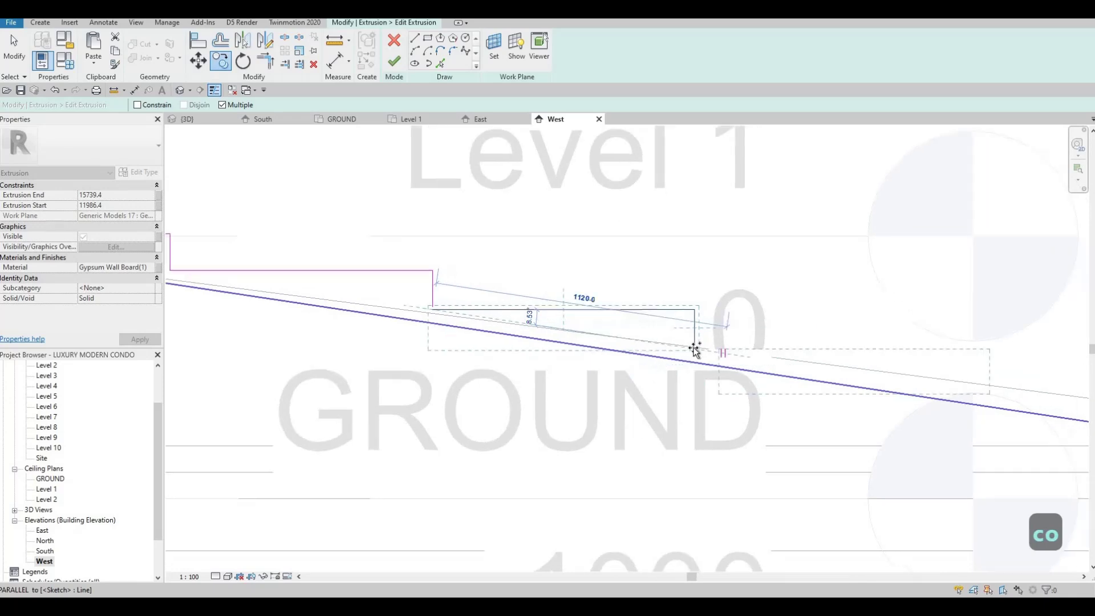
pyautogui.scroll(1, 696, 355)
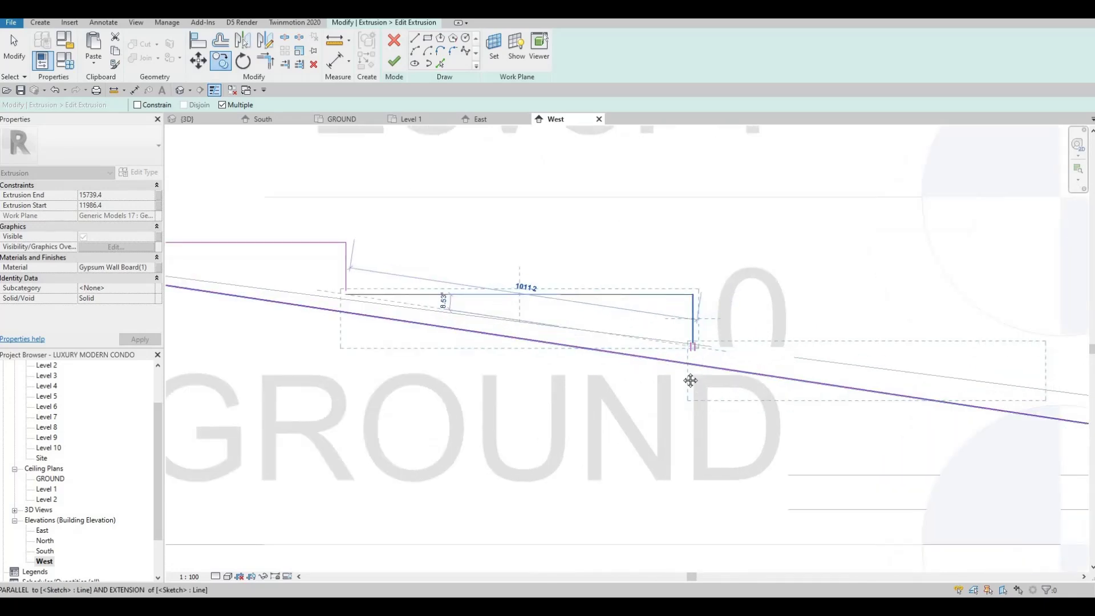
pyautogui.scroll(-4, 652, 389)
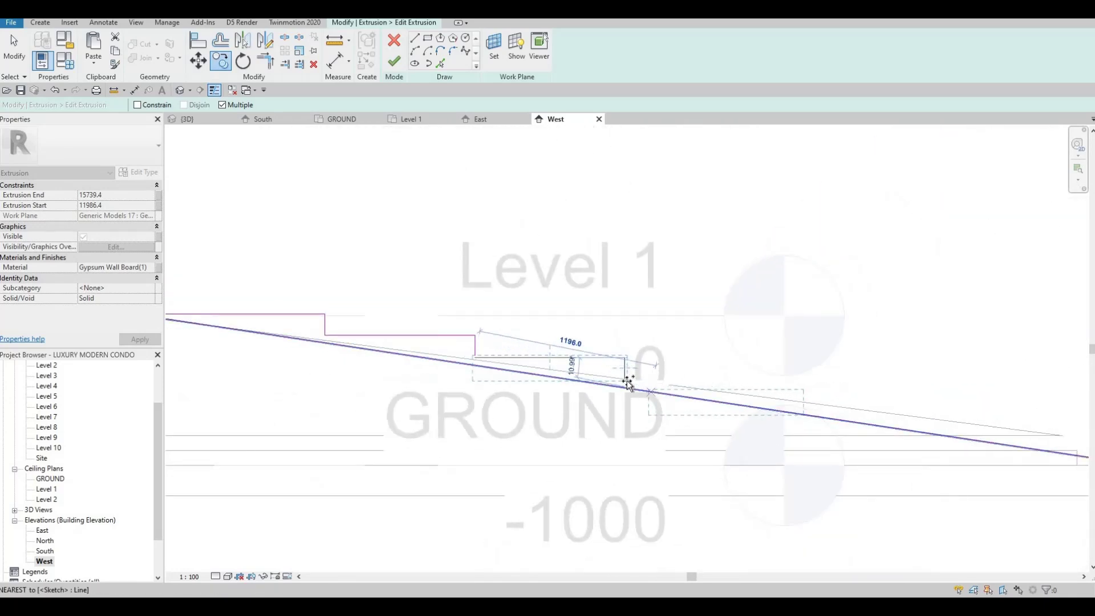
pyautogui.scroll(2, 629, 389)
pyautogui.click(629, 385)
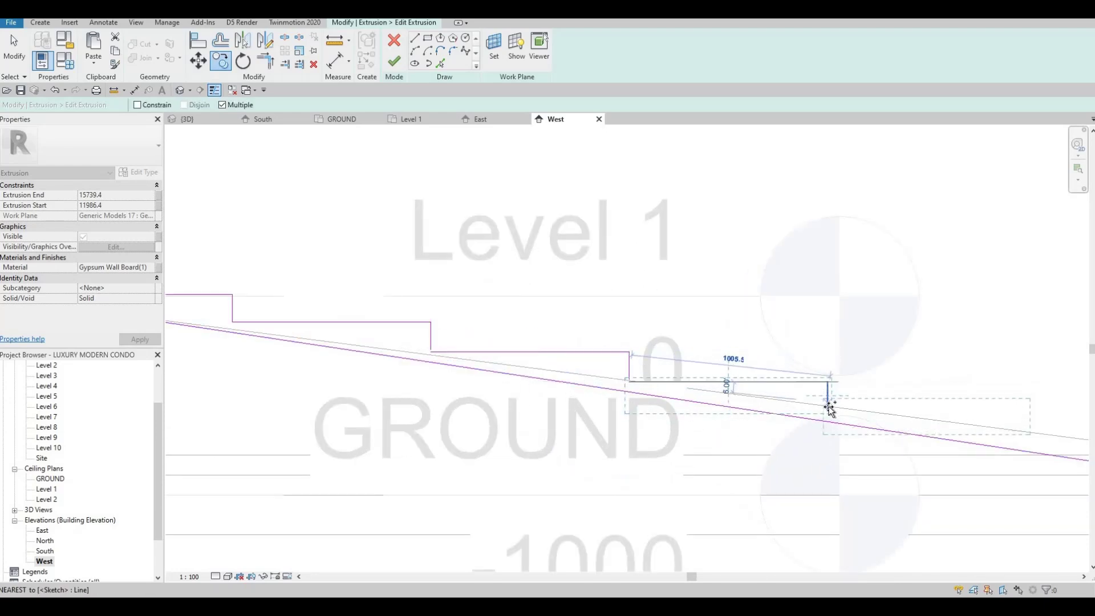
# Step: Place further end-to-end copies of the tread and riser until the steps pass the foot of the slope
pyautogui.scroll(3, 826, 405)
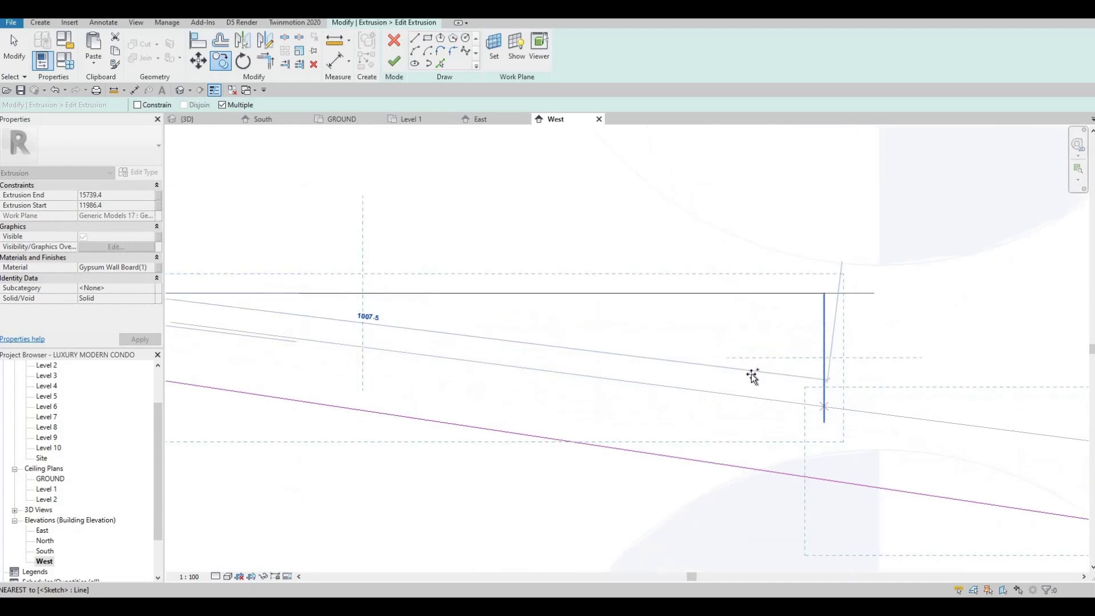
pyautogui.scroll(2, 532, 396)
pyautogui.scroll(-4, 733, 404)
pyautogui.scroll(2, 650, 384)
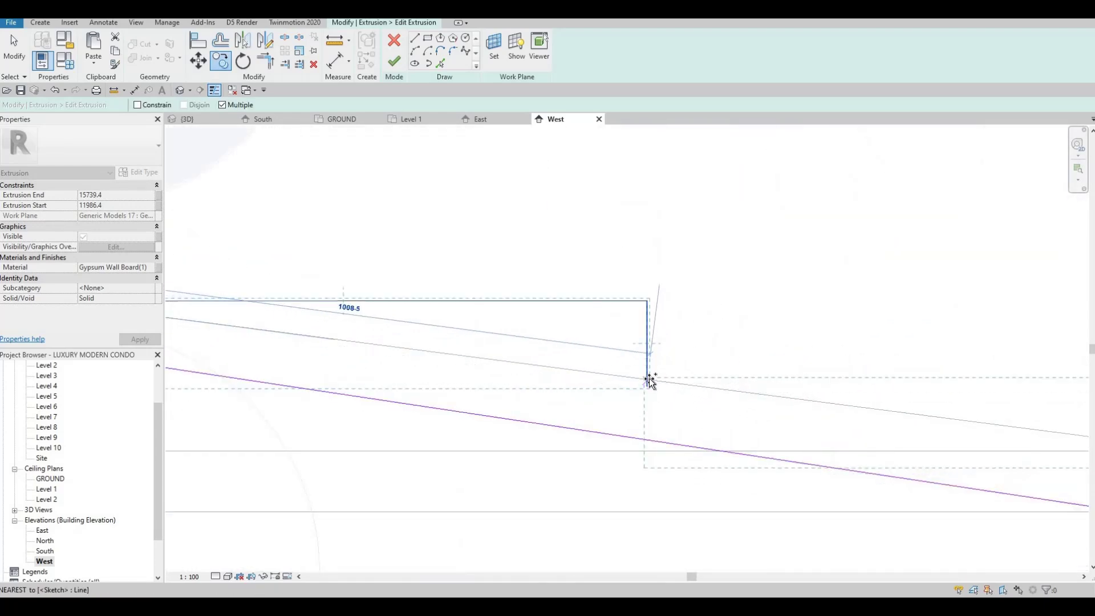
pyautogui.scroll(3, 650, 381)
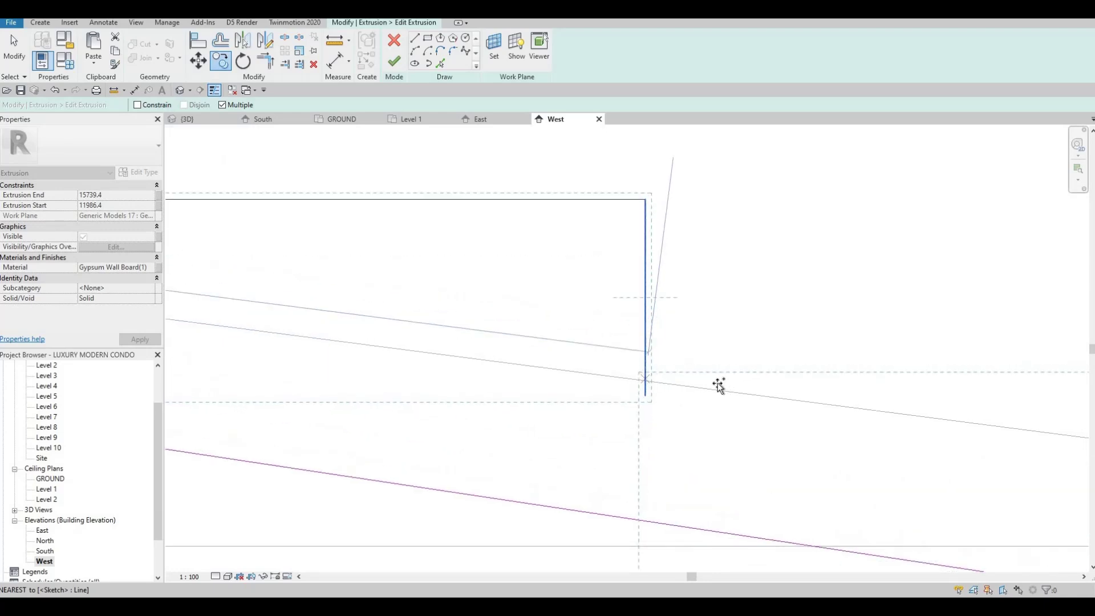
pyautogui.scroll(-4, 807, 416)
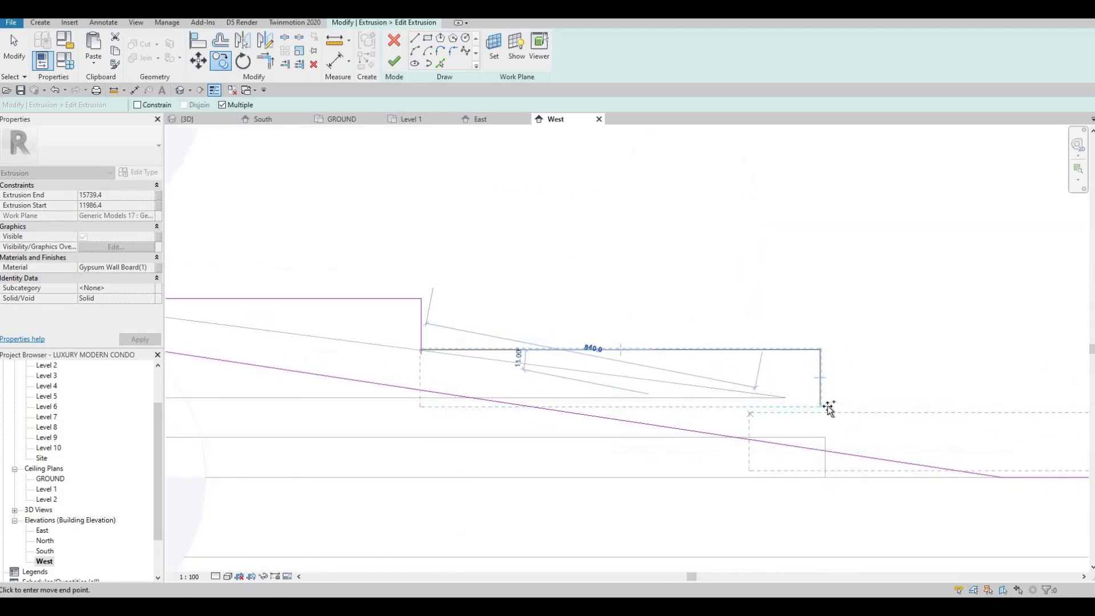
pyautogui.scroll(3, 825, 406)
pyautogui.click(825, 405)
pyautogui.scroll(-6, 728, 407)
pyautogui.scroll(3, 944, 431)
pyautogui.press('Escape')
pyautogui.press('Escape')
pyautogui.press('Escape')
# Step: Trim the last riser and the horizontal base line to a closed corner at the foot of the steps
pyautogui.press('t')
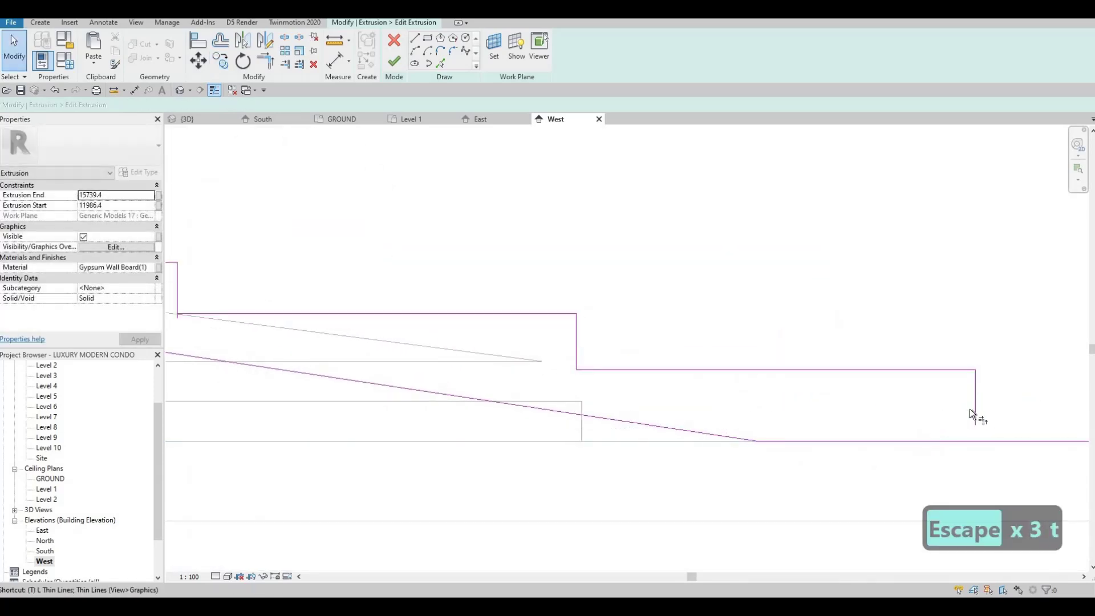
pyautogui.press('r')
pyautogui.click(974, 409)
pyautogui.click(952, 441)
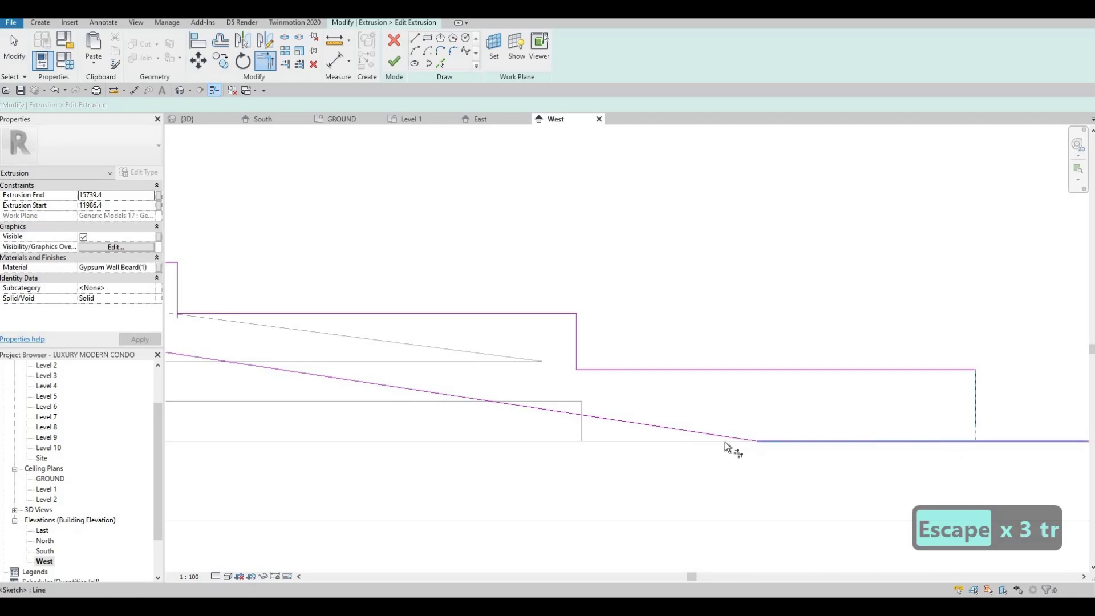
pyautogui.scroll(-5, 724, 445)
pyautogui.moveTo(861, 447); pyautogui.dragTo(677, 448, button='middle')
pyautogui.scroll(-1, 676, 448)
pyautogui.moveTo(431, 422); pyautogui.dragTo(737, 423, button='middle')
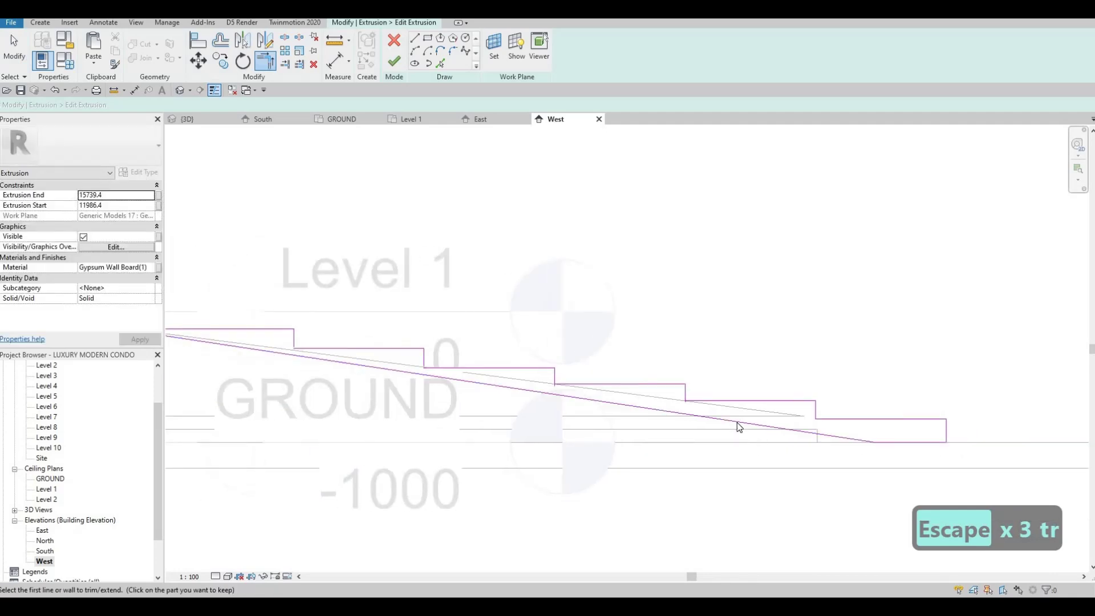
# Step: Trim the riser and the adjoining lower tread near the foot of the steps to a closed corner
pyautogui.scroll(4, 737, 423)
pyautogui.press('Escape')
pyautogui.press('Escape')
pyautogui.press('t')
pyautogui.press('r')
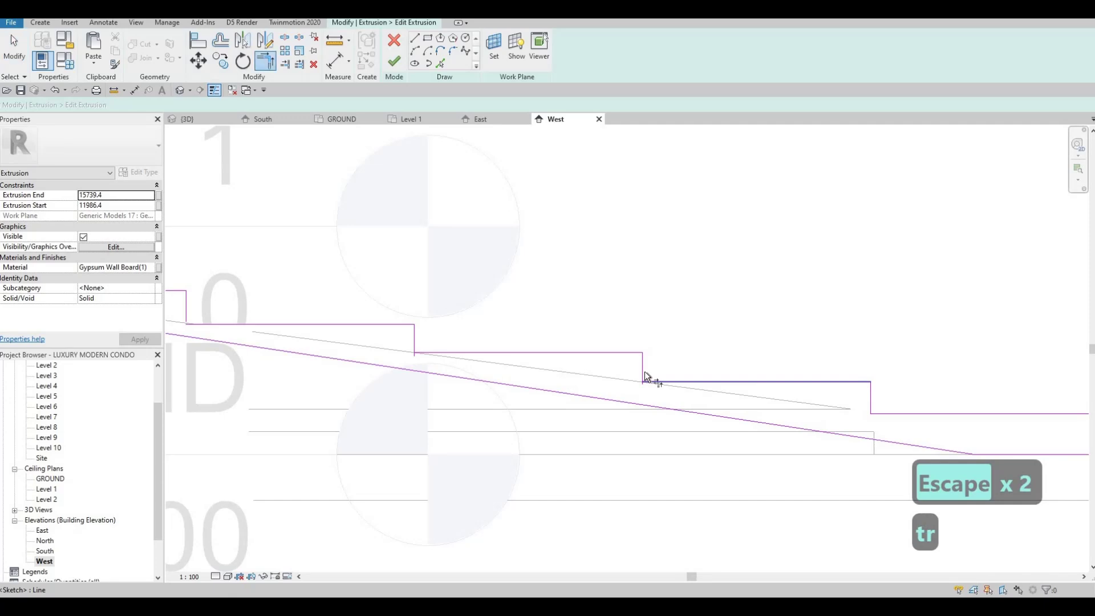
pyautogui.click(643, 369)
pyautogui.scroll(2, 648, 374)
pyautogui.click(649, 367)
pyautogui.click(741, 385)
# Step: Trim the next riser and tread corners farther up the slope and finish the extrusion sketch
pyautogui.moveTo(446, 359); pyautogui.dragTo(785, 409, button='middle')
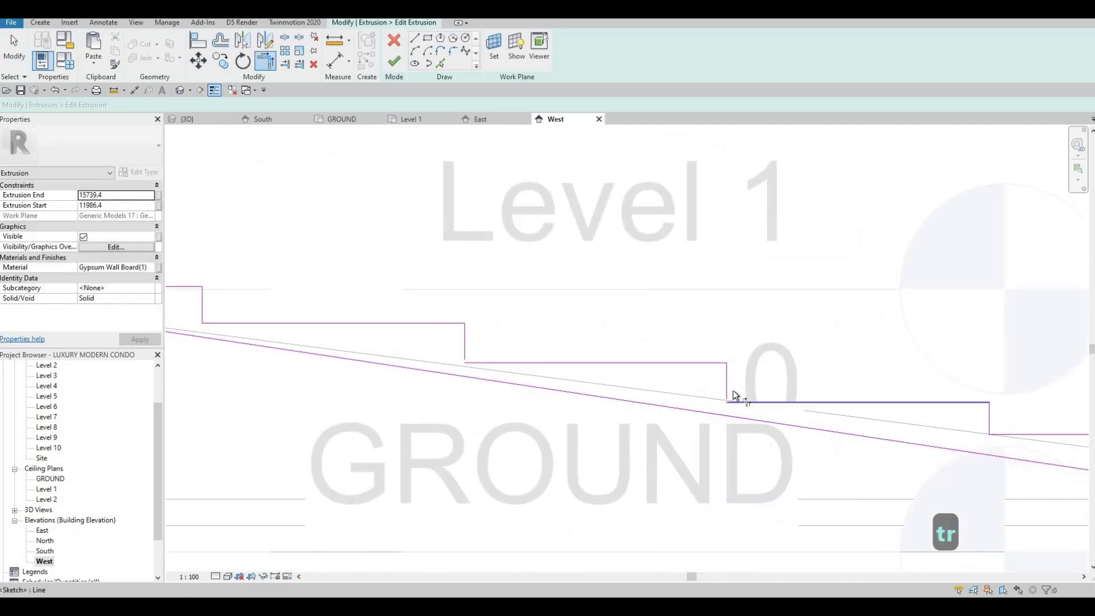
pyautogui.click(730, 387)
pyautogui.click(738, 403)
pyautogui.moveTo(700, 398); pyautogui.dragTo(901, 426, button='middle')
pyautogui.click(689, 392)
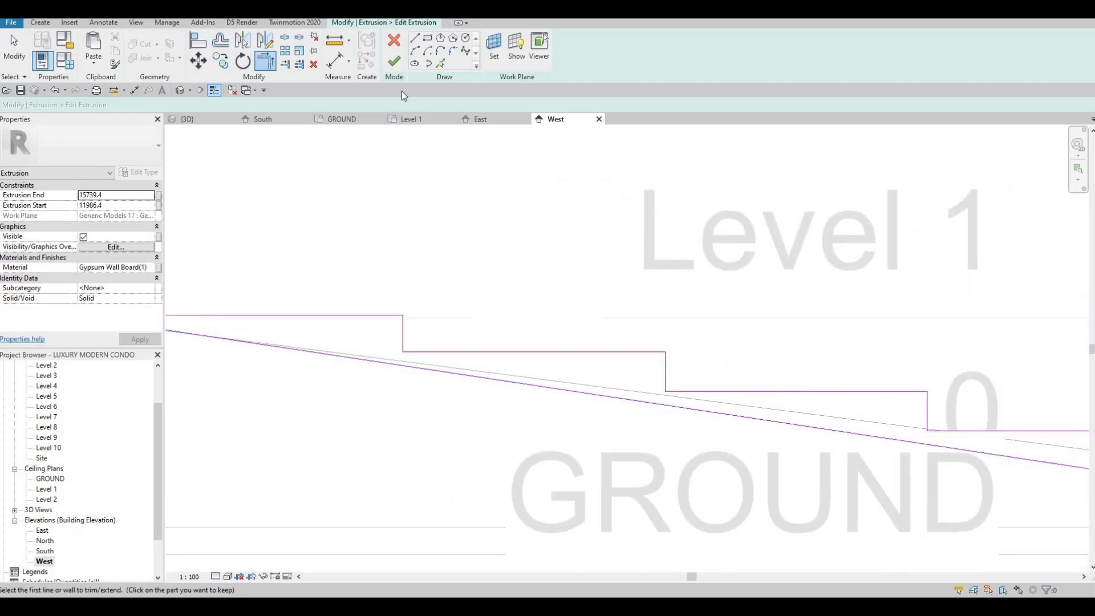
pyautogui.click(394, 62)
pyautogui.scroll(-3, 479, 205)
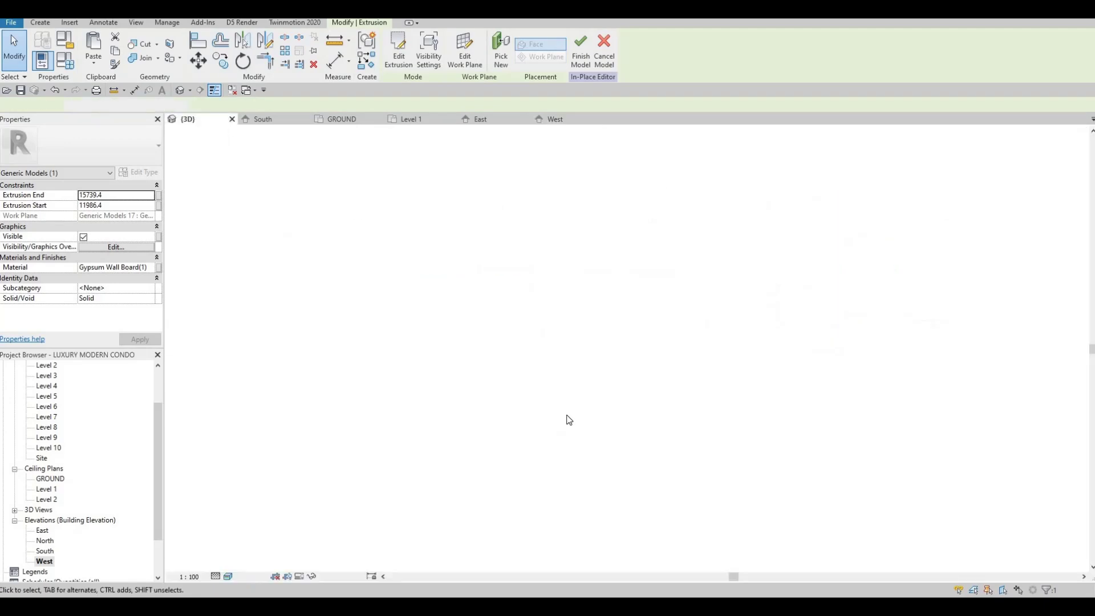
# Step: In the 3D view, adjust the top face of the tread beside the dark gap until it meets the riser above
pyautogui.scroll(3, 562, 384)
pyautogui.press('Escape')
pyautogui.scroll(3, 505, 343)
pyautogui.scroll(3, 423, 319)
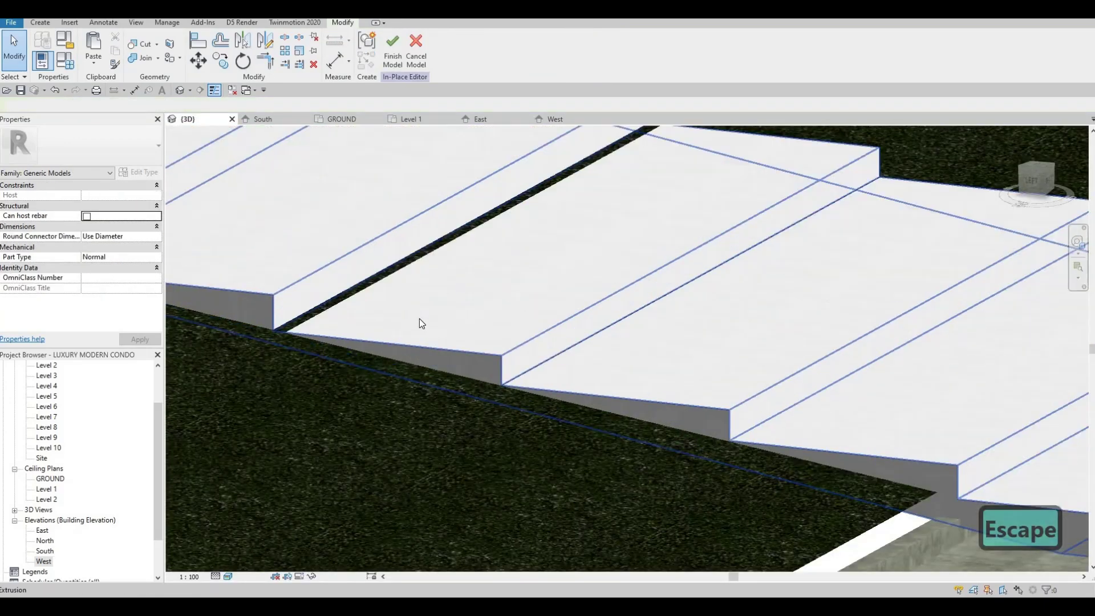
pyautogui.click(570, 240)
pyautogui.click(574, 239)
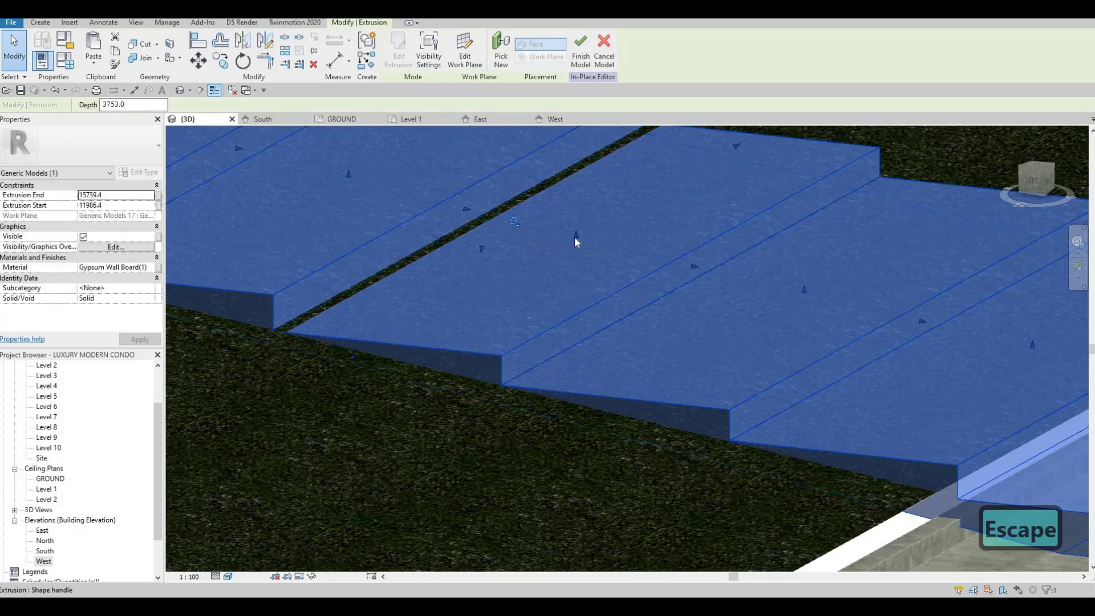
pyautogui.moveTo(575, 240); pyautogui.dragTo(489, 295)
pyautogui.press('Escape')
pyautogui.press('Escape')
pyautogui.scroll(-5, 651, 334)
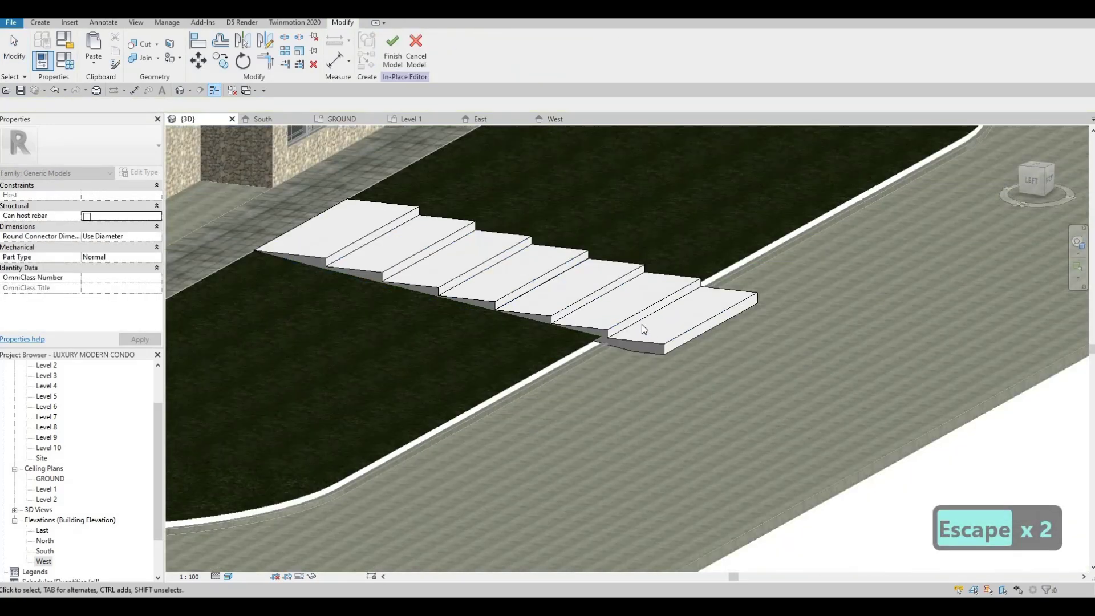
# Step: Shorten the lowest step by pulling its front face back toward the curb
pyautogui.scroll(3, 699, 303)
pyautogui.click(700, 303)
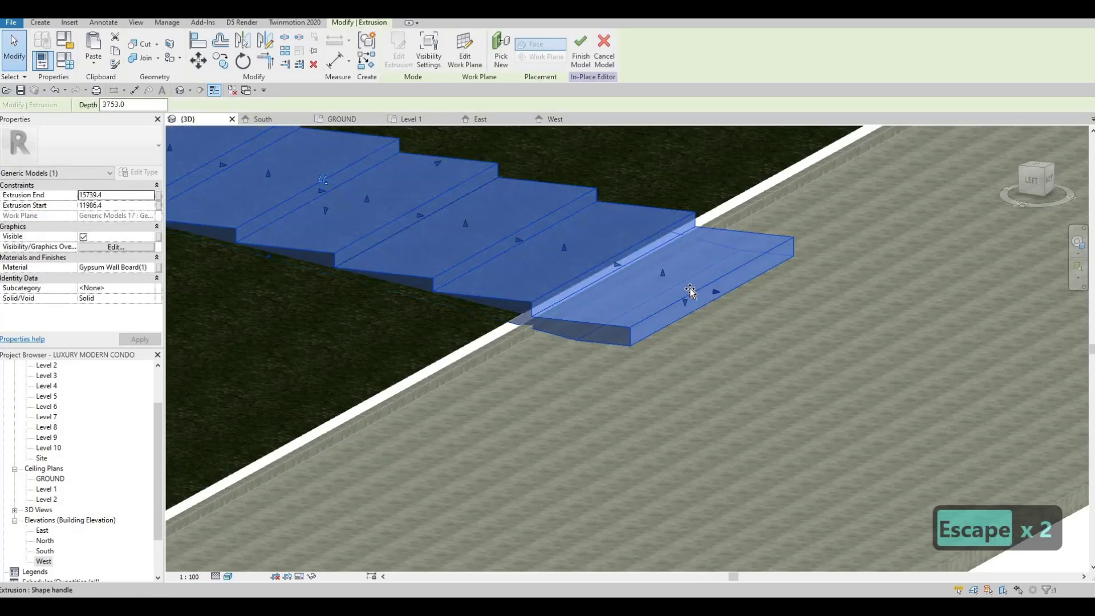
pyautogui.moveTo(668, 286); pyautogui.dragTo(626, 322)
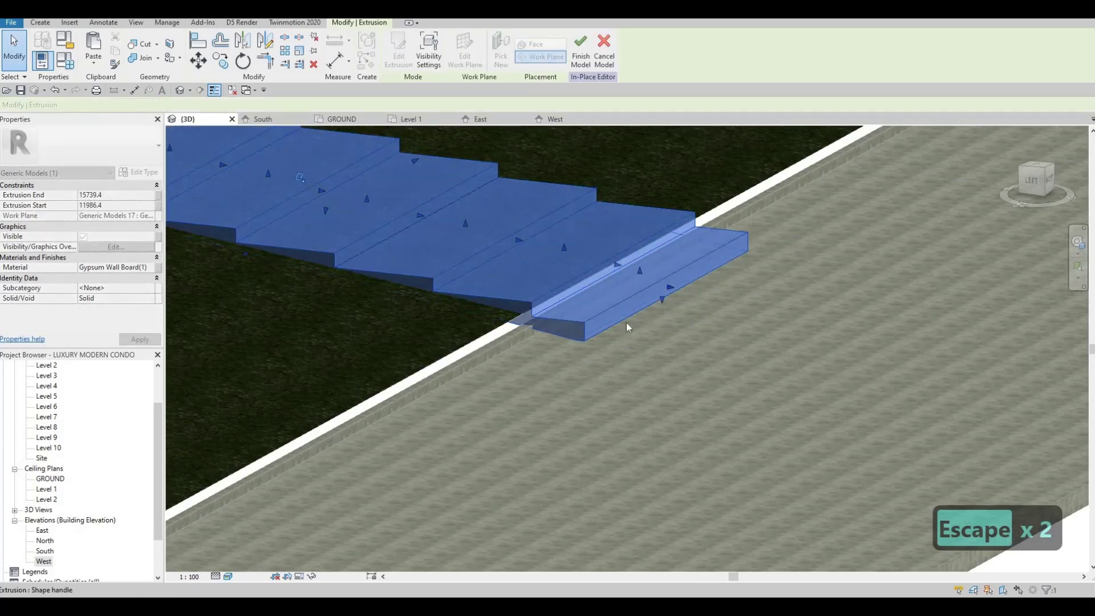
pyautogui.press('Escape')
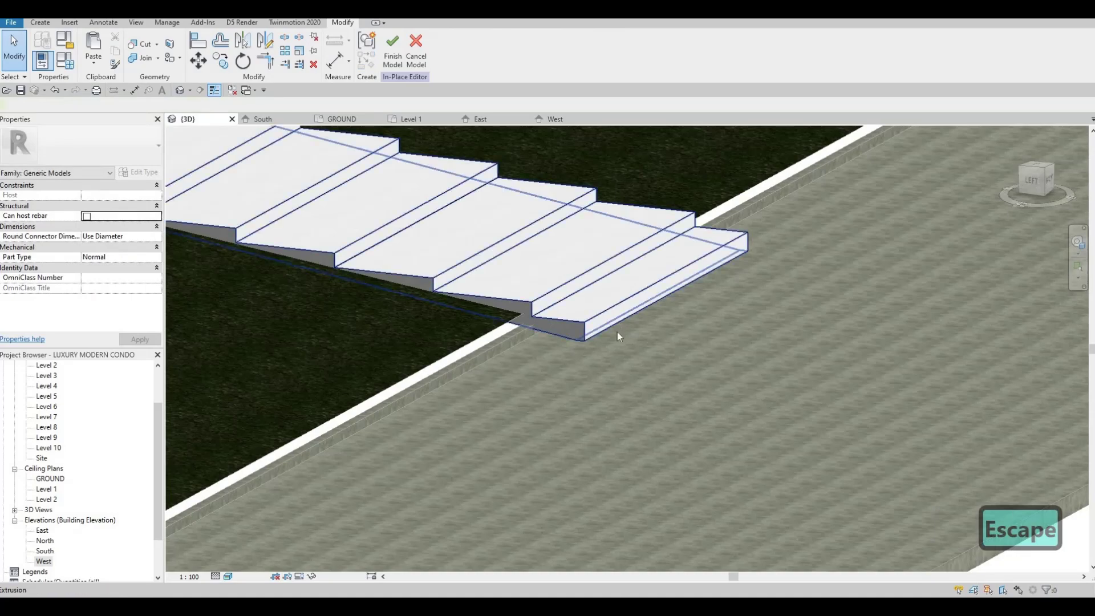
# Step: View the lowest step from the side and extend its front face slightly outward
pyautogui.click(618, 332)
pyautogui.keyDown('shift'); pyautogui.moveTo(633, 337); pyautogui.dragTo(706, 254, button='middle'); pyautogui.keyUp('shift')
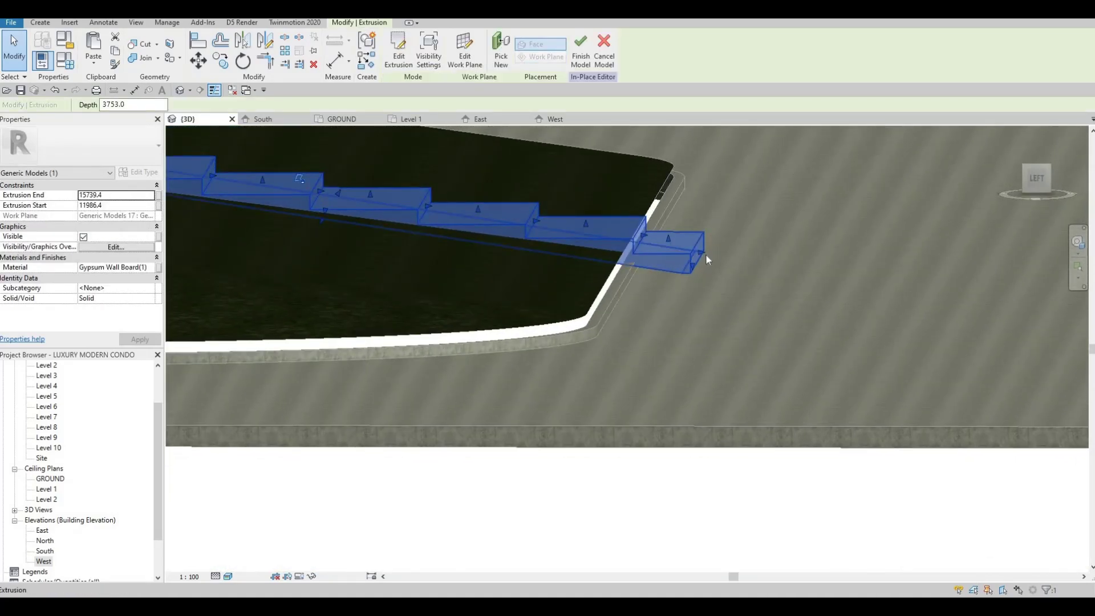
pyautogui.moveTo(710, 250); pyautogui.dragTo(719, 256)
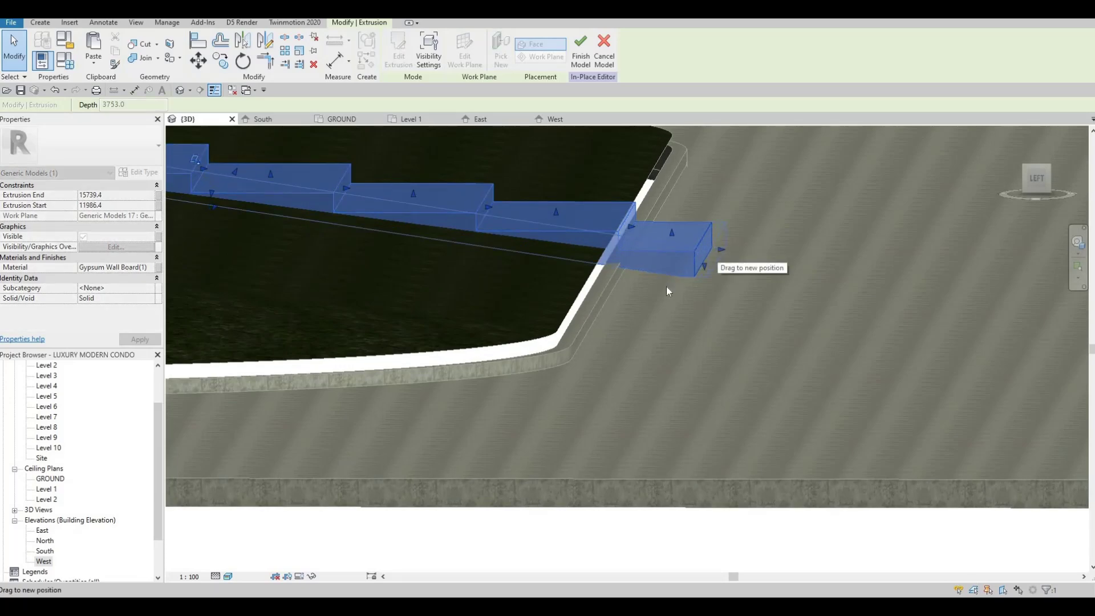
pyautogui.press('Escape')
pyautogui.press('Escape')
pyautogui.scroll(3, 673, 271)
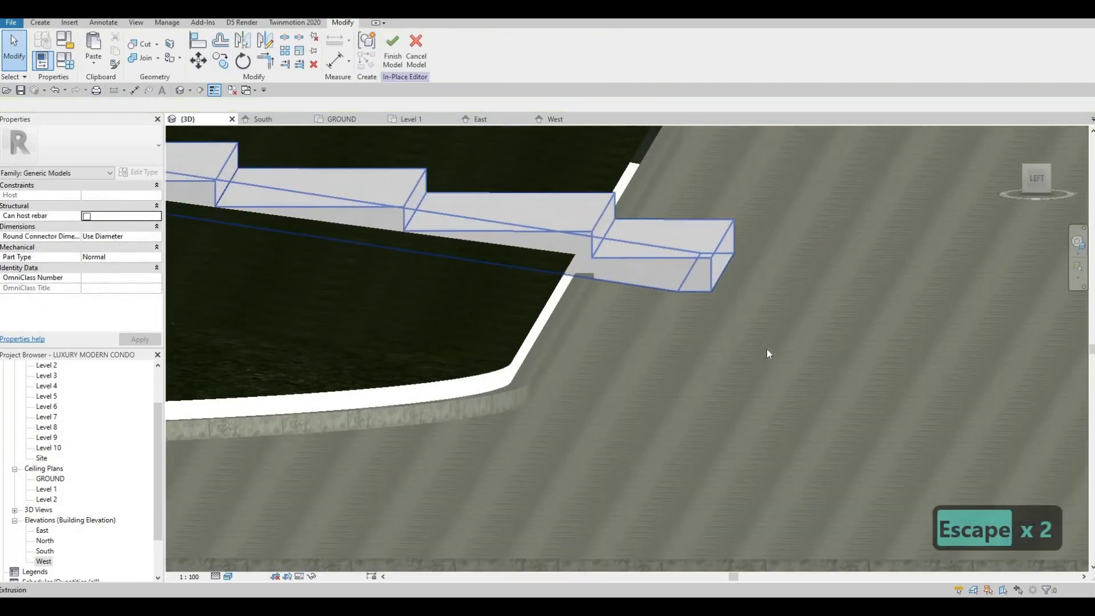
# Step: Examine the finished steps from several angles in 3D, as well as the entrance on the opposite side of the building
pyautogui.scroll(-5, 741, 348)
pyautogui.keyDown('shift'); pyautogui.moveTo(707, 410); pyautogui.dragTo(707, 378, button='middle'); pyautogui.keyUp('shift')
pyautogui.press('Escape')
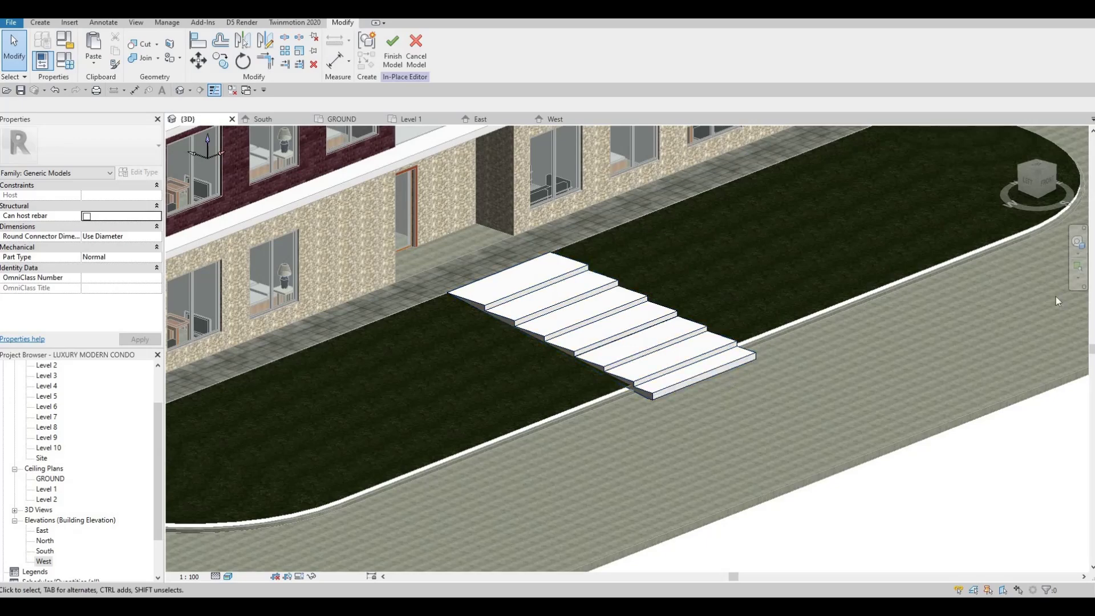
pyautogui.scroll(-5, 871, 379)
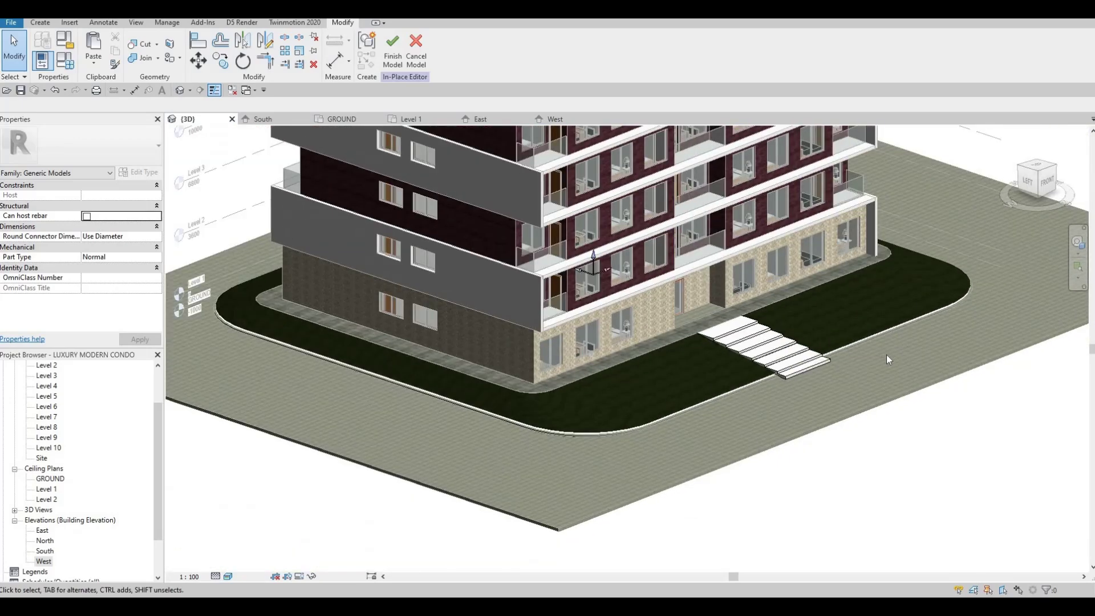
pyautogui.scroll(4, 806, 373)
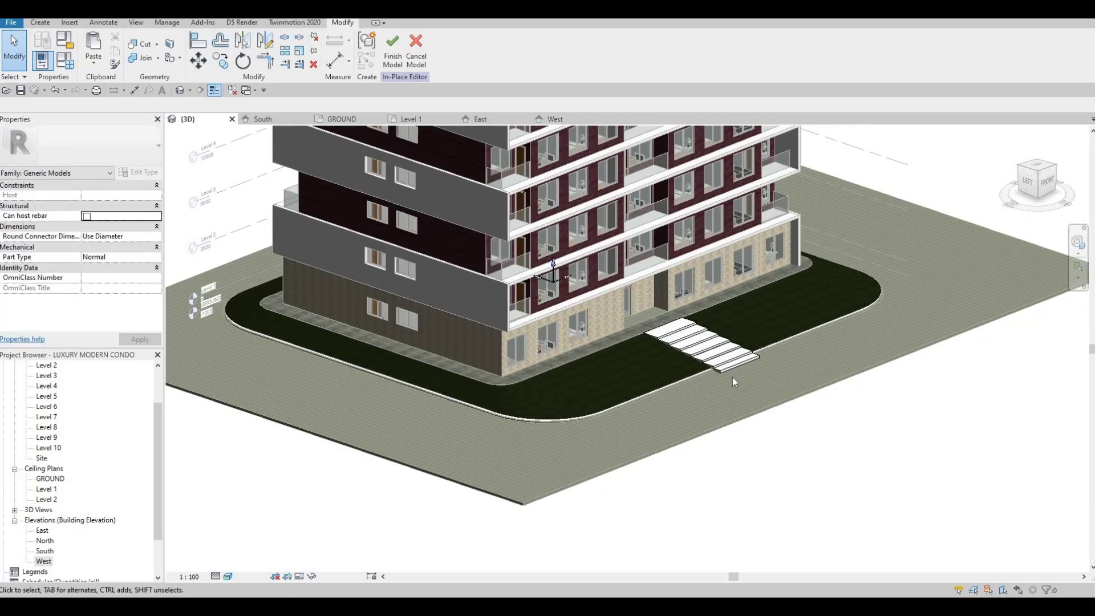
pyautogui.keyDown('shift'); pyautogui.moveTo(753, 391); pyautogui.dragTo(825, 323, button='middle'); pyautogui.keyUp('shift')
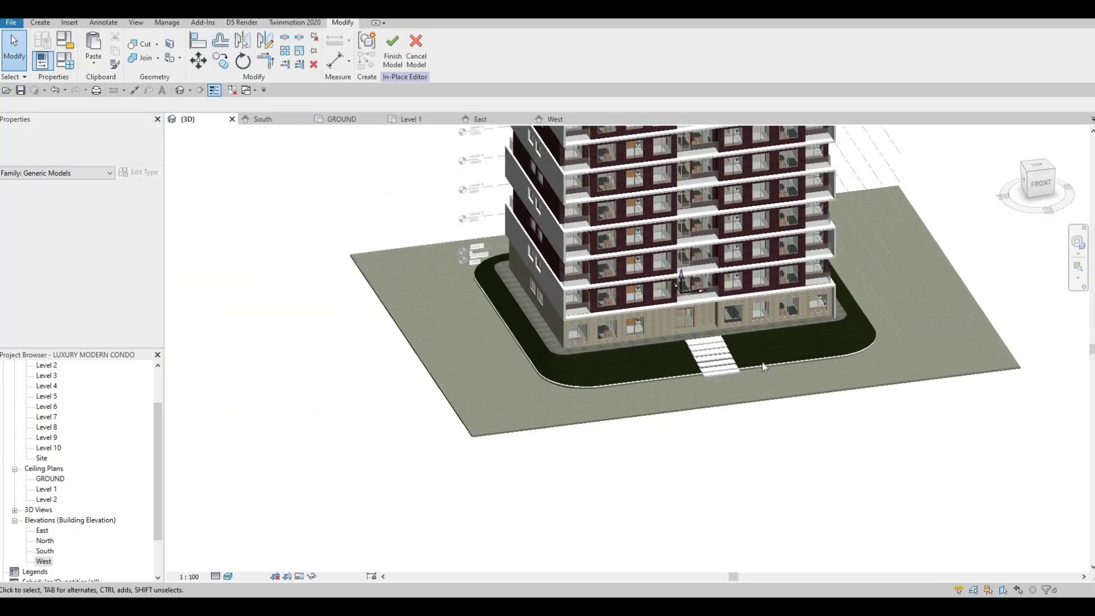
pyautogui.scroll(6, 762, 362)
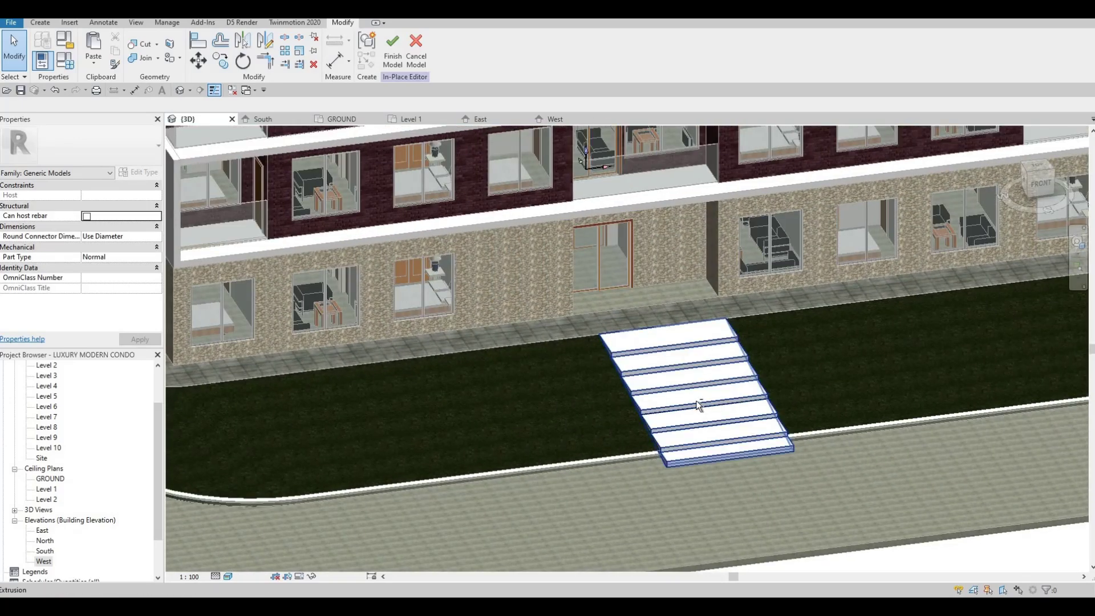
pyautogui.scroll(-1, 660, 261)
pyautogui.keyDown('shift'); pyautogui.moveTo(706, 276); pyautogui.dragTo(566, 90, button='middle'); pyautogui.keyUp('shift')
pyautogui.moveTo(457, 228); pyautogui.dragTo(642, 142, button='middle')
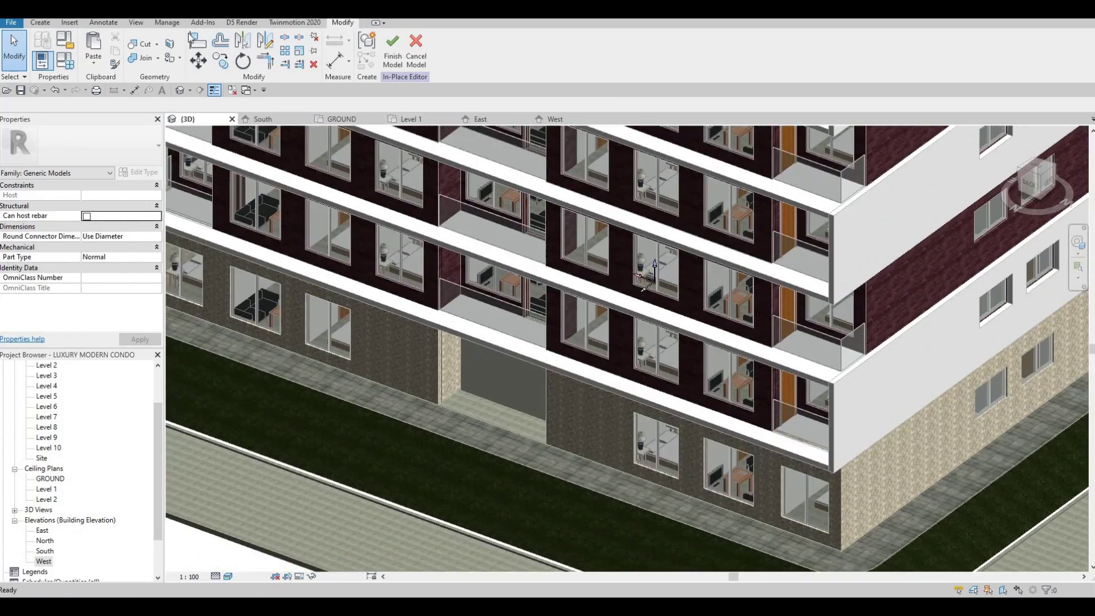
# Step: Start a new extrusion in the West elevation, using the ground-floor wall face as its work plane
pyautogui.click(40, 23)
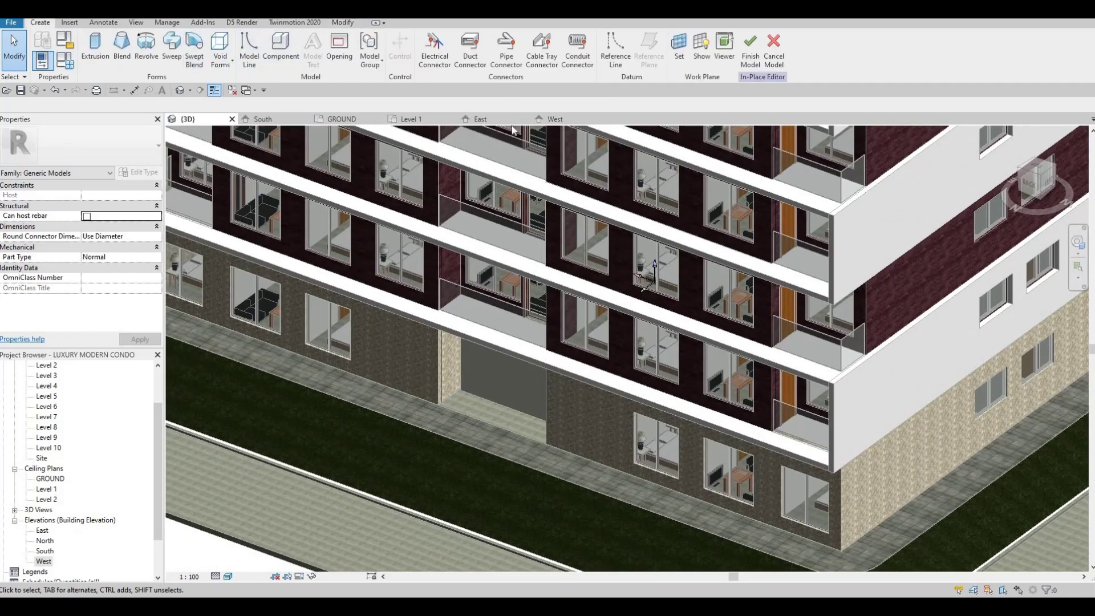
pyautogui.hotkey('ctrl', 'Tab')
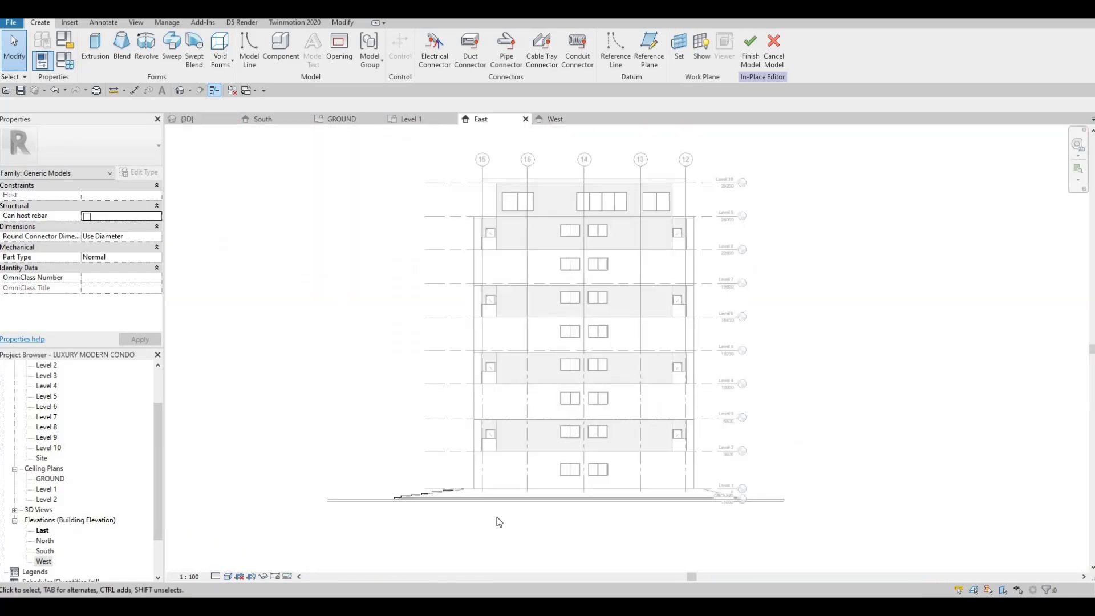
pyautogui.scroll(5, 722, 505)
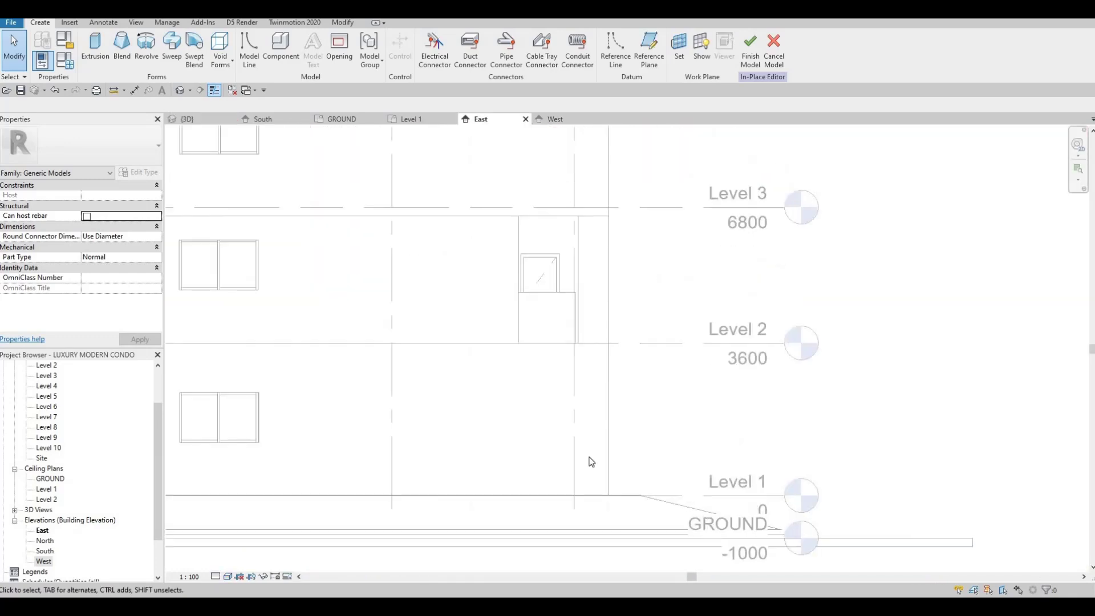
pyautogui.scroll(2, 689, 342)
pyautogui.scroll(-3, 599, 362)
pyautogui.hotkey('ctrl', 'Tab')
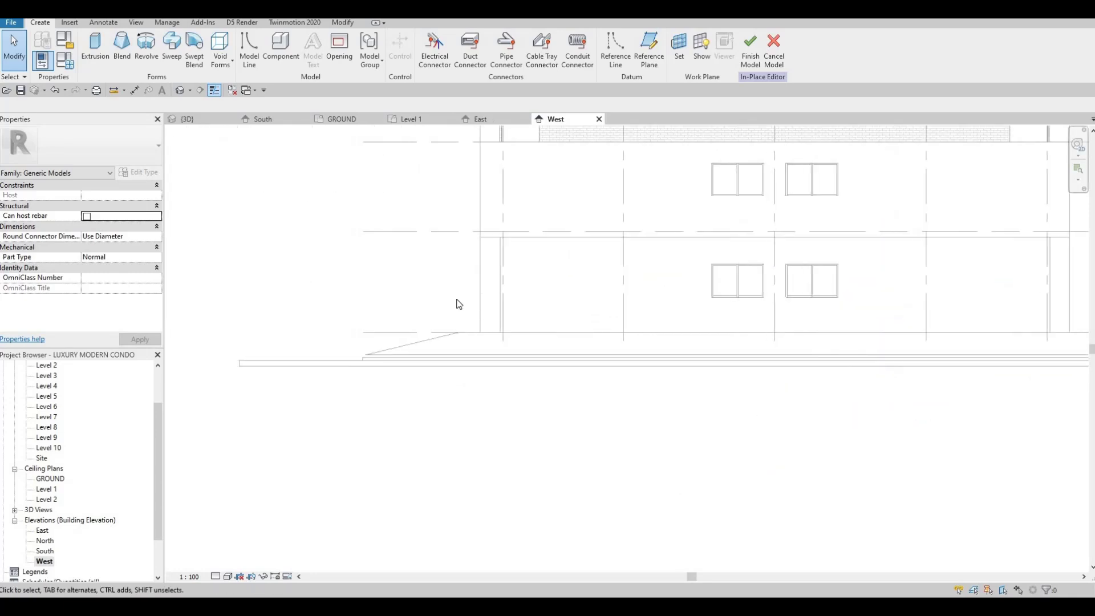
pyautogui.scroll(1, 455, 303)
pyautogui.click(98, 46)
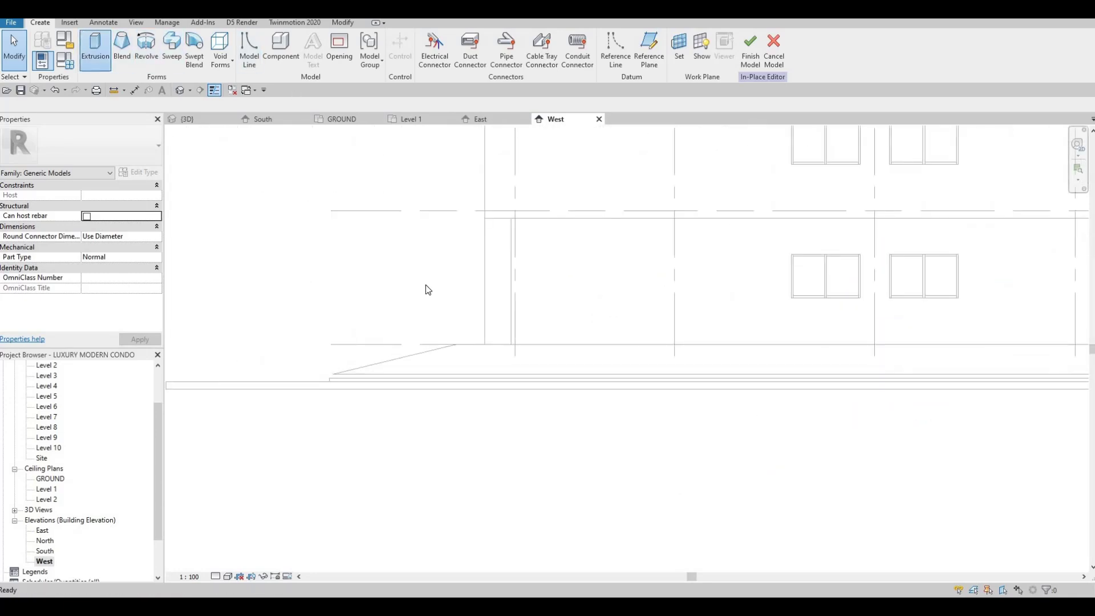
pyautogui.click(505, 372)
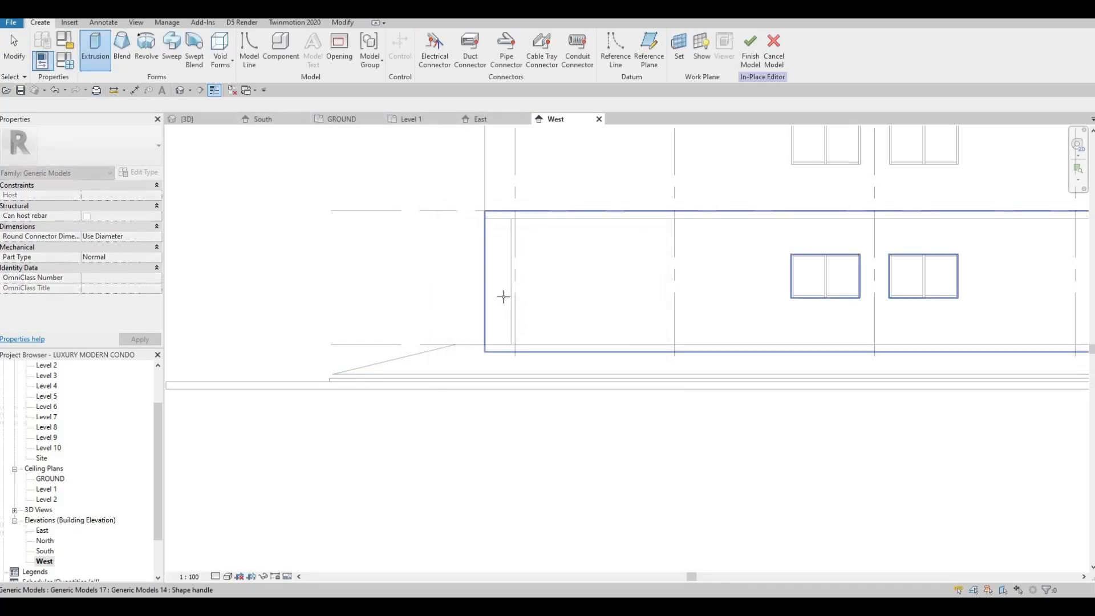
pyautogui.click(457, 217)
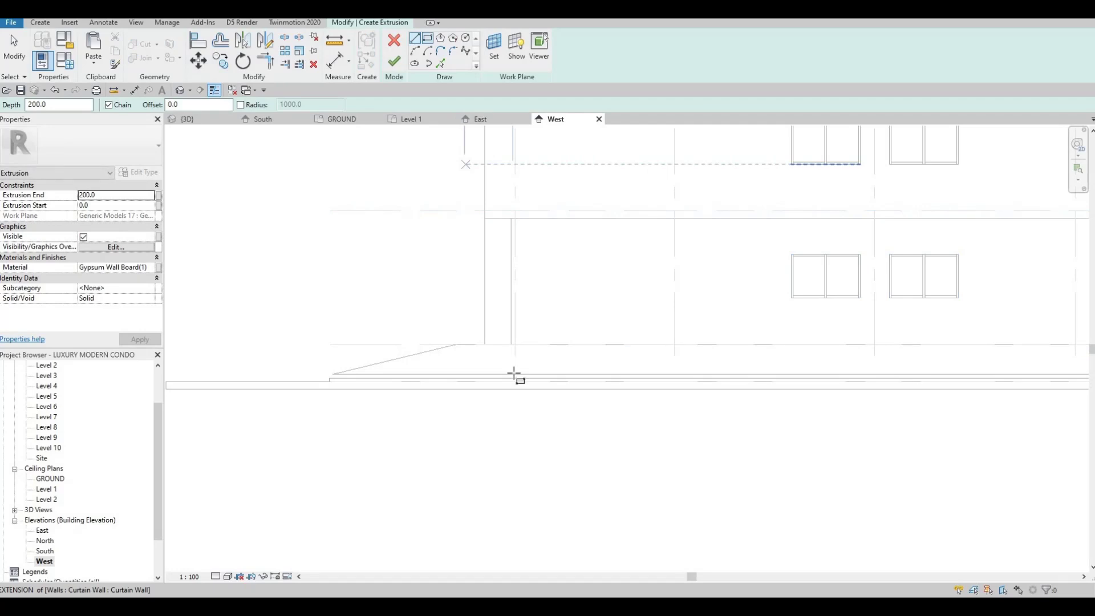
pyautogui.click(457, 345)
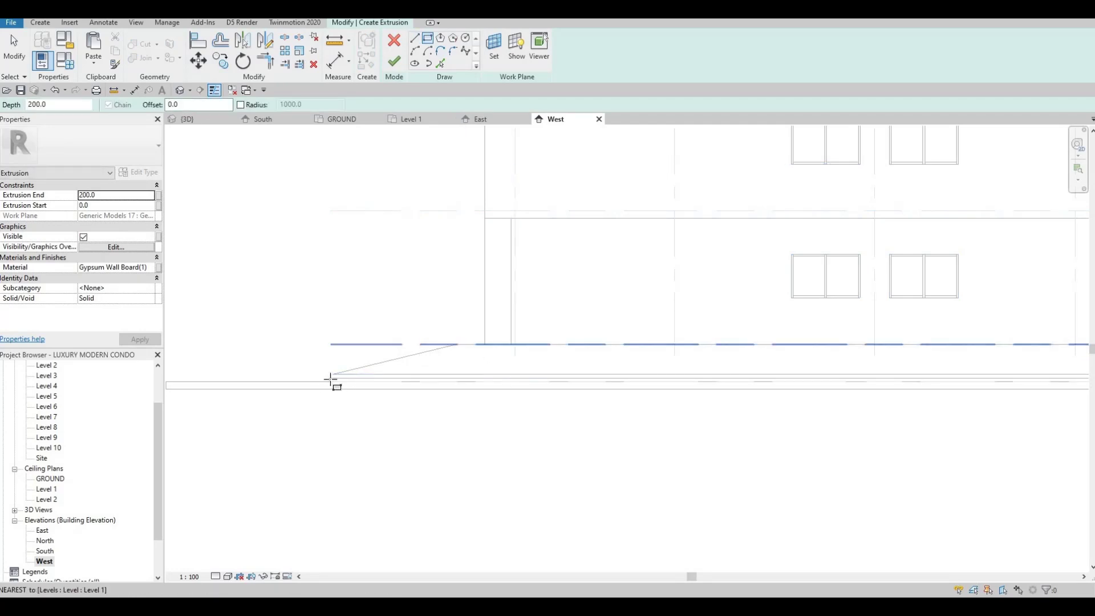
pyautogui.press('Escape')
pyautogui.press('Escape')
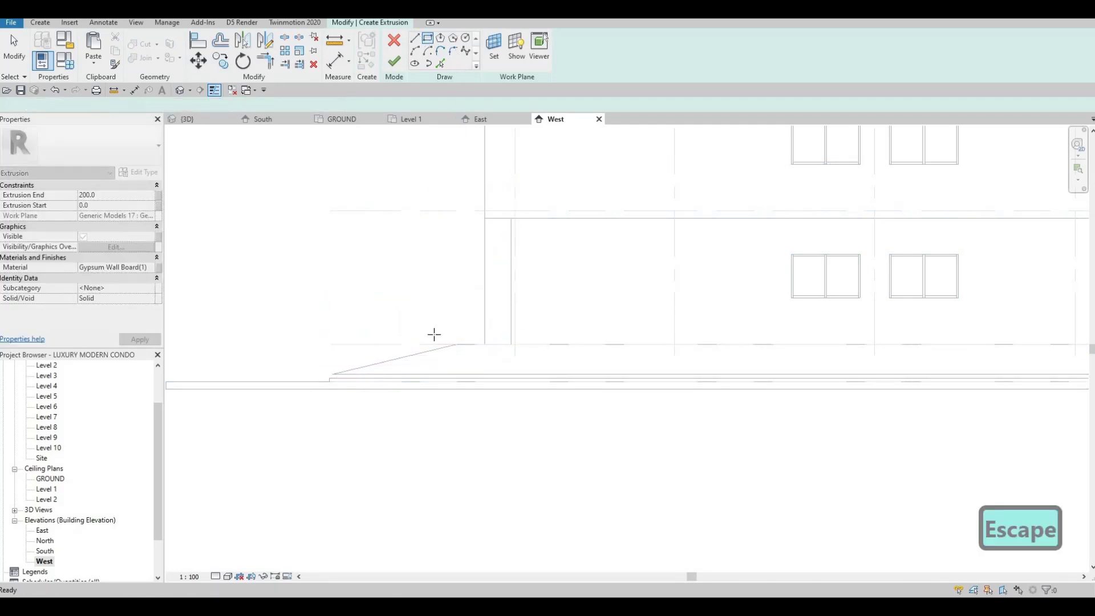
# Step: Sketch a sloped line from the Level 1 edge down to the ground line and stretch its foot outward to about 4445 mm long
pyautogui.click(456, 344)
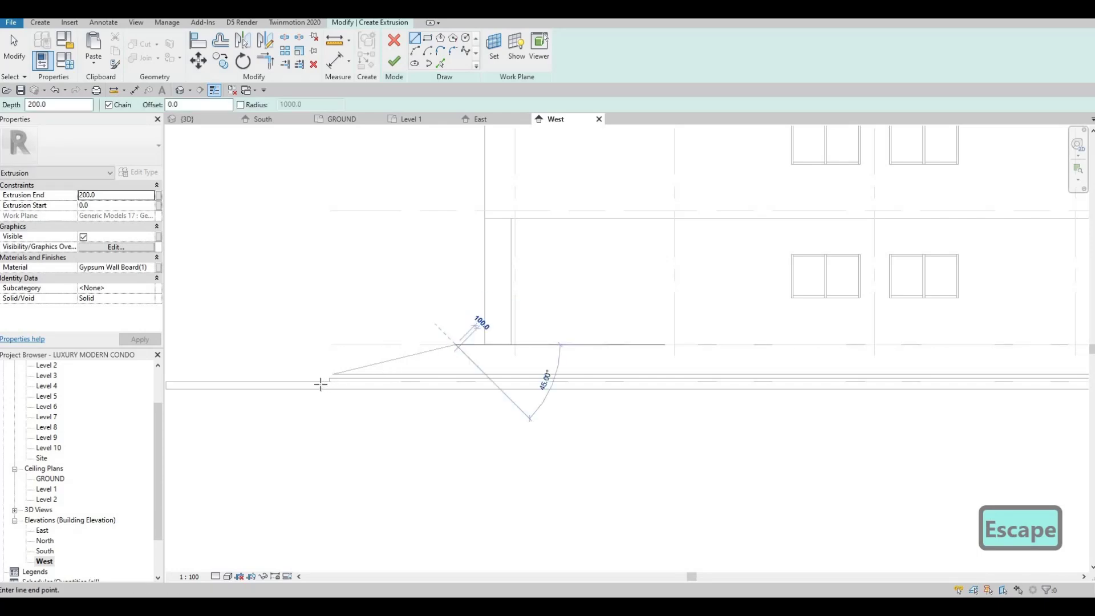
pyautogui.scroll(2, 315, 382)
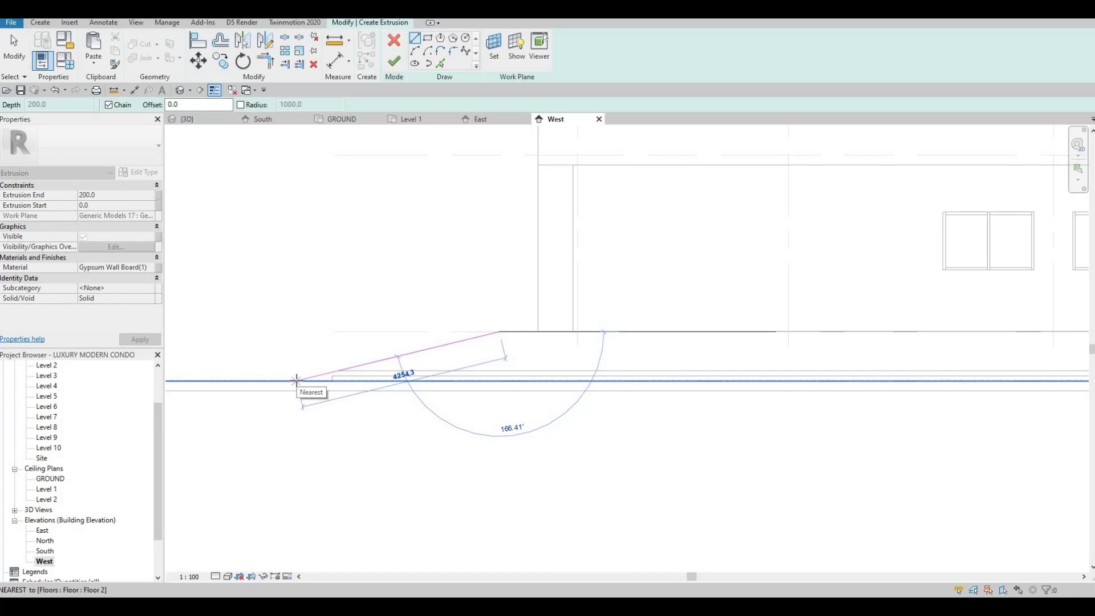
pyautogui.click(296, 380)
pyautogui.click(279, 381)
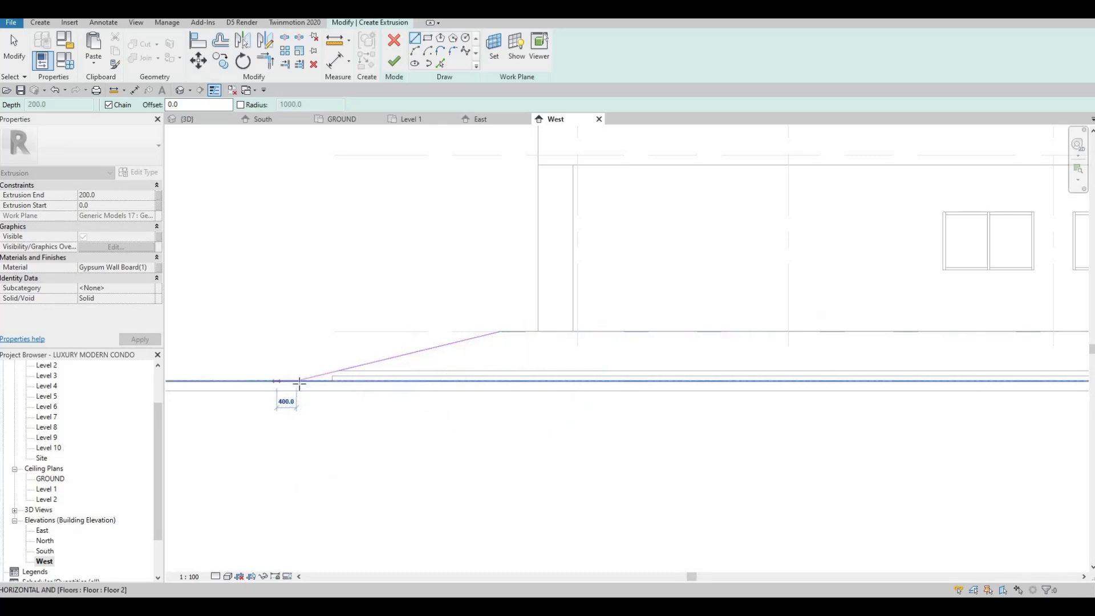
pyautogui.scroll(4, 313, 381)
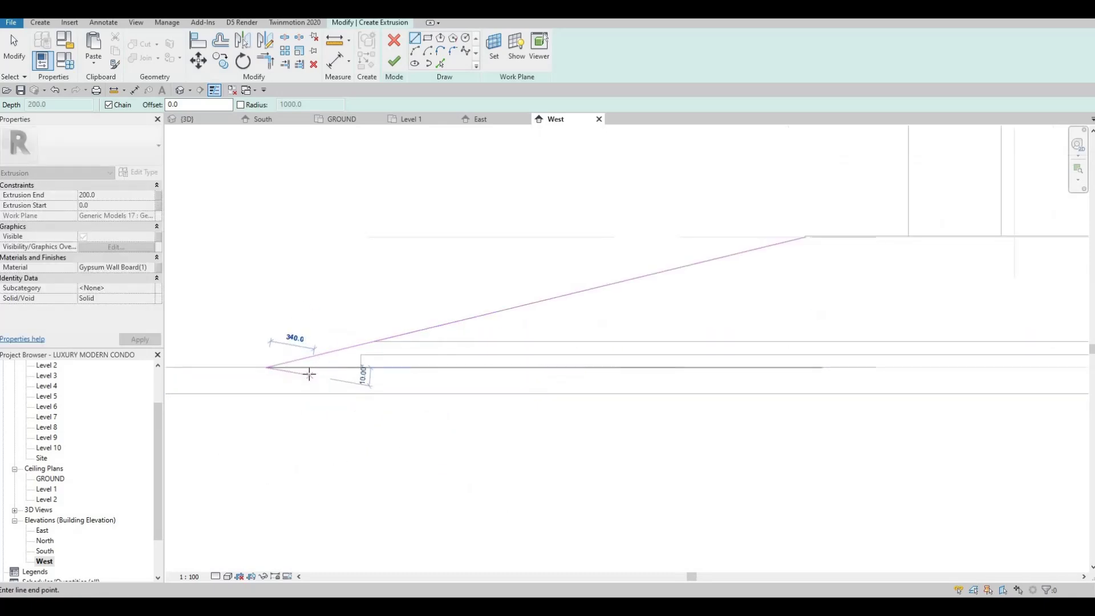
pyautogui.press('Escape')
pyautogui.press('Escape')
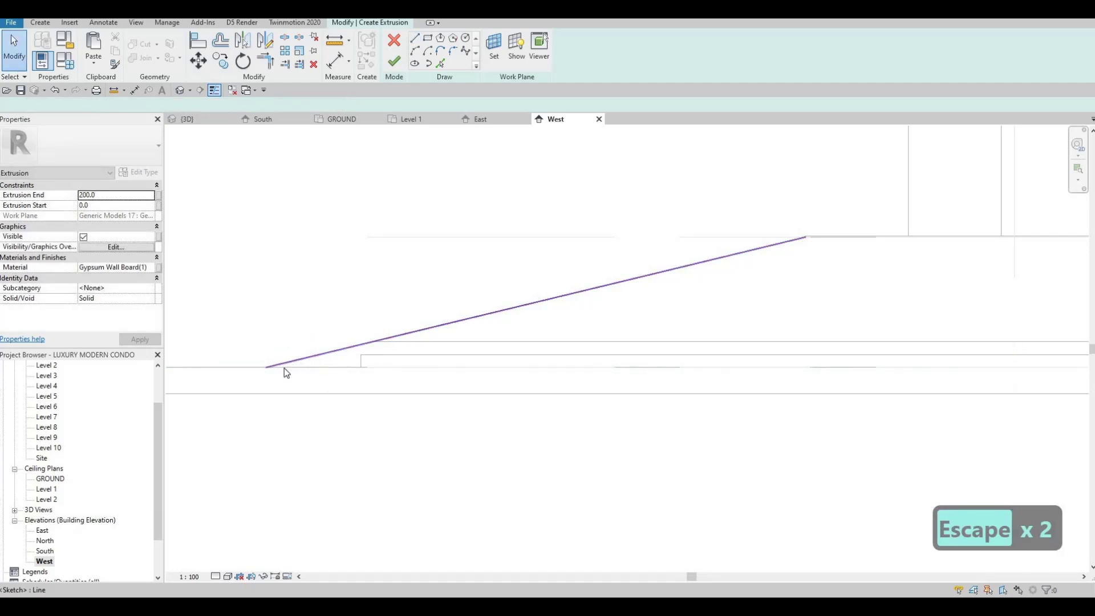
pyautogui.click(267, 367)
pyautogui.moveTo(266, 368); pyautogui.dragTo(241, 366)
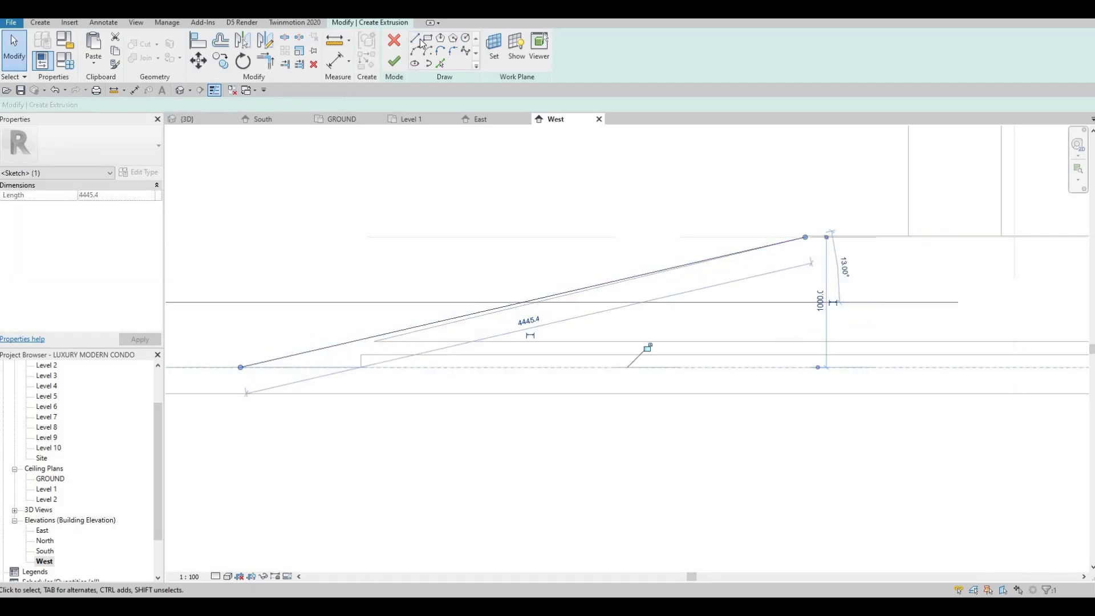
# Step: Close the sloped profile with lines from its foot to the base slab corner, up beneath the slope, and to the Level 1 edge
pyautogui.click(417, 40)
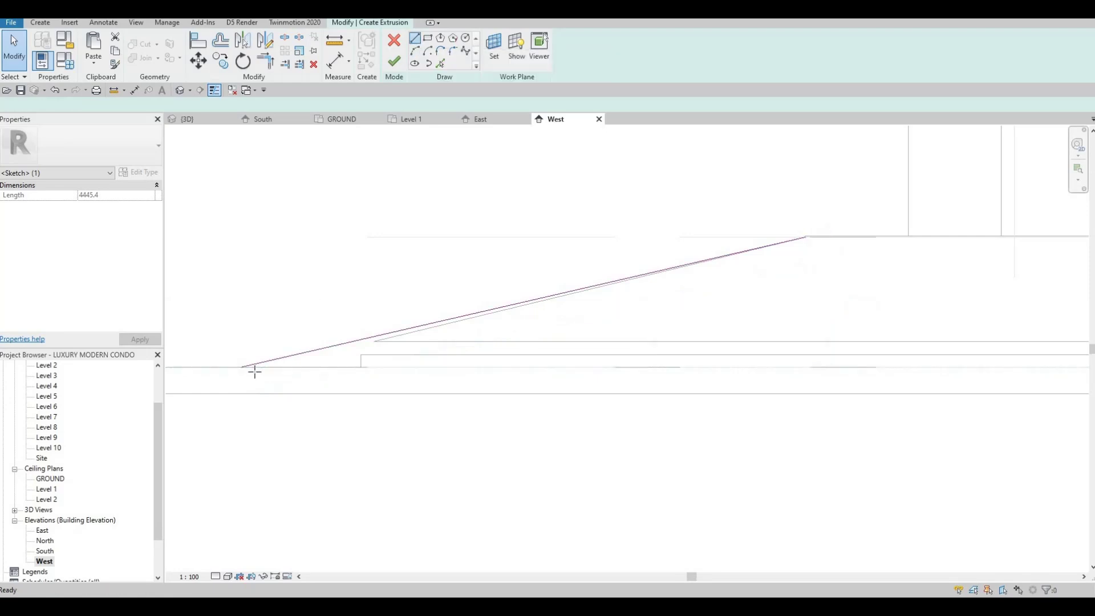
pyautogui.click(242, 367)
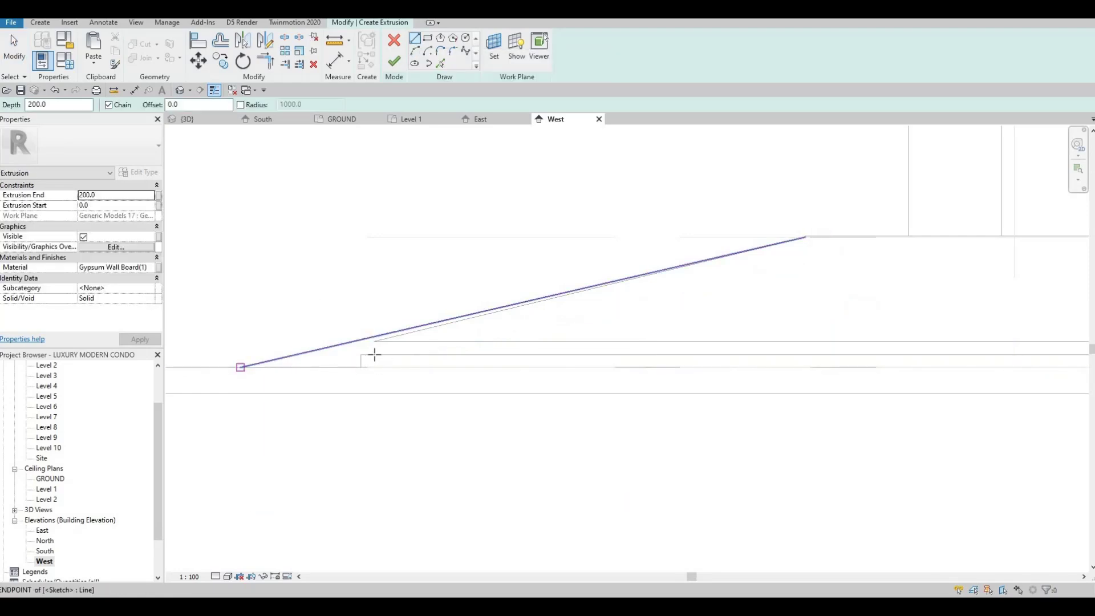
pyautogui.click(361, 354)
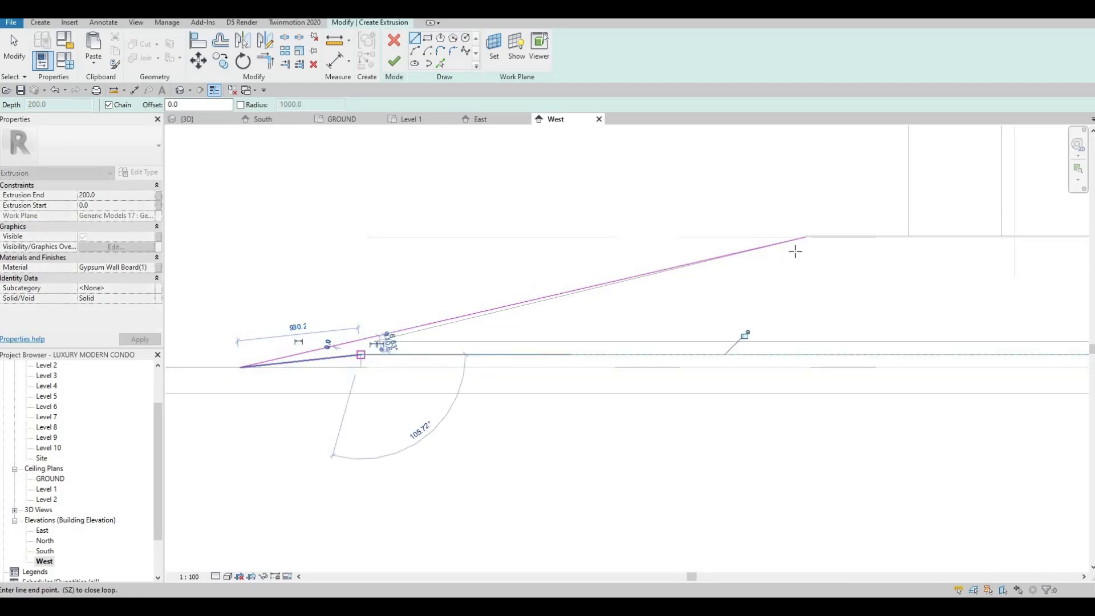
pyautogui.click(809, 237)
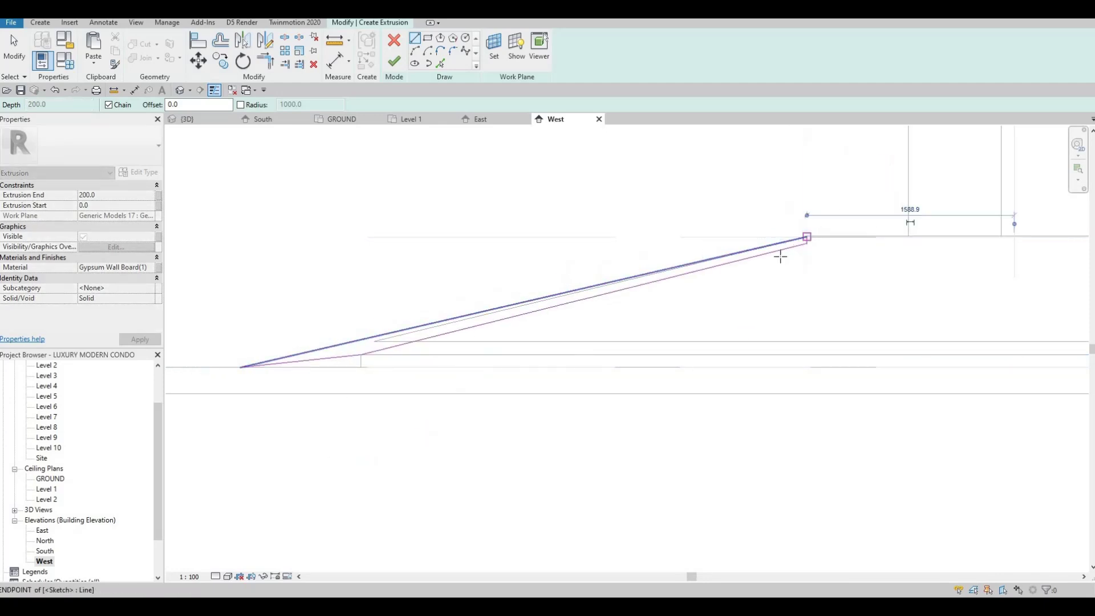
pyautogui.press('Escape')
# Step: Move the upper ends of the slope and closing line onto the Level 1 slab edge, and finish the 200 mm extrusion
pyautogui.scroll(4, 824, 238)
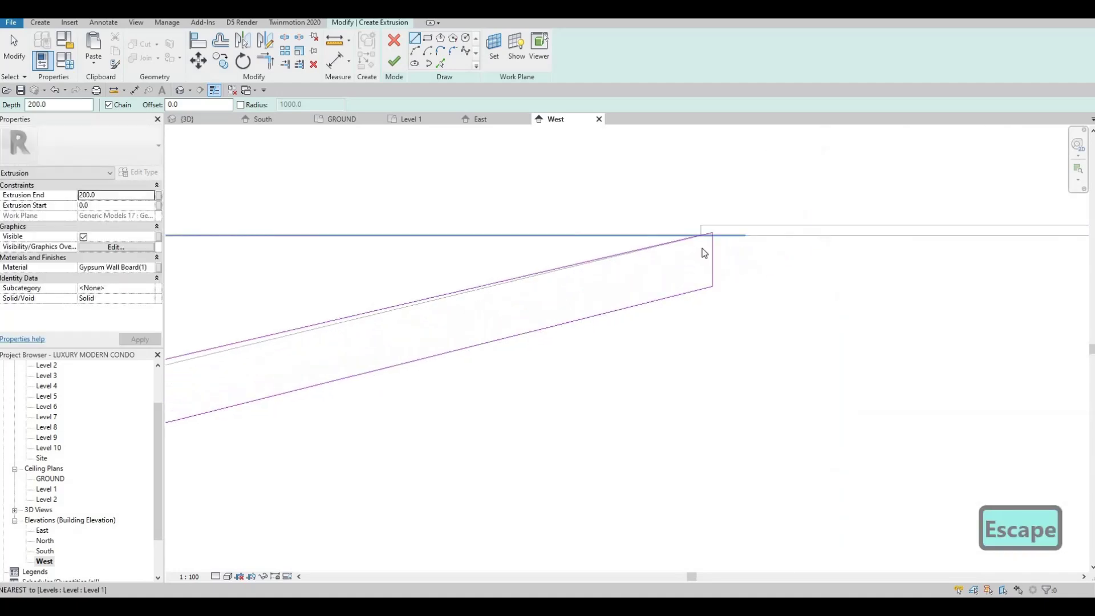
pyautogui.press('Escape')
pyautogui.click(721, 231)
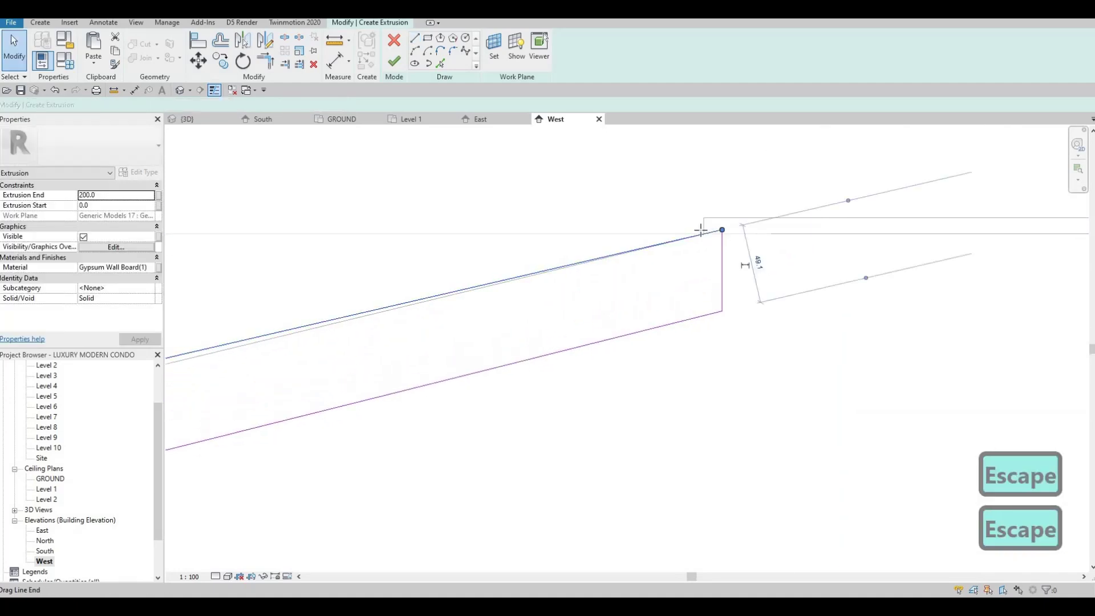
pyautogui.moveTo(701, 230); pyautogui.dragTo(703, 232)
pyautogui.press('Tab')
pyautogui.press('Tab')
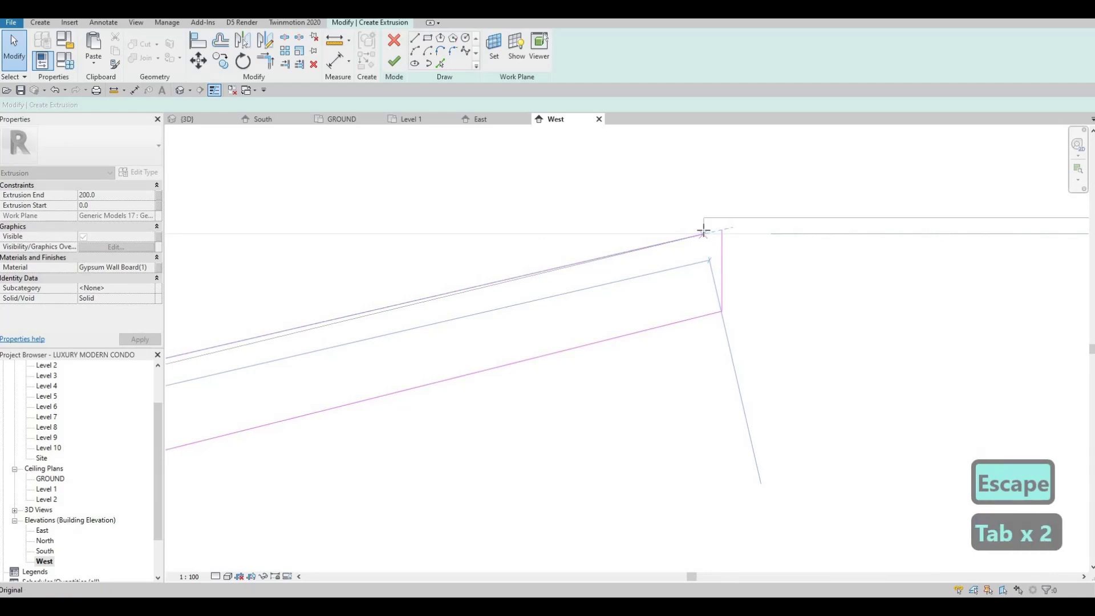
pyautogui.click(722, 239)
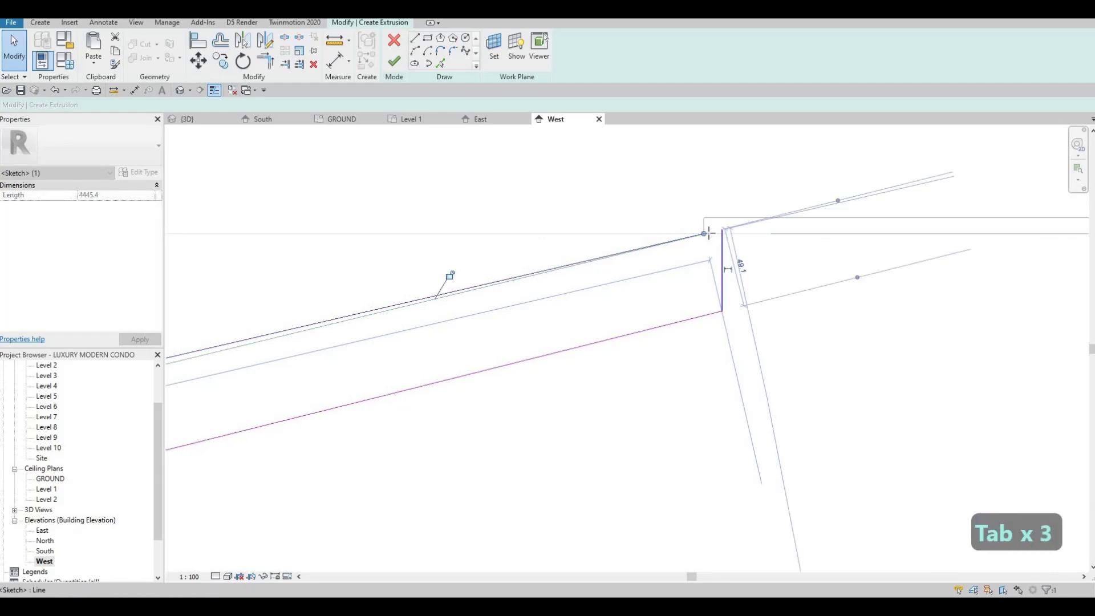
pyautogui.moveTo(721, 230); pyautogui.dragTo(704, 234)
pyautogui.scroll(-3, 694, 264)
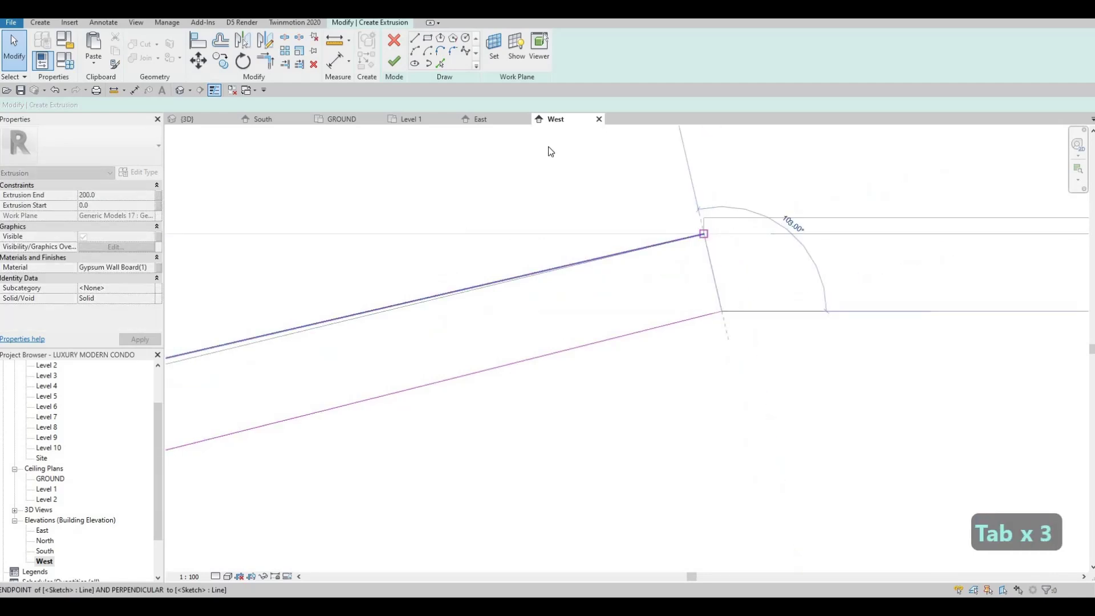
pyautogui.click(397, 64)
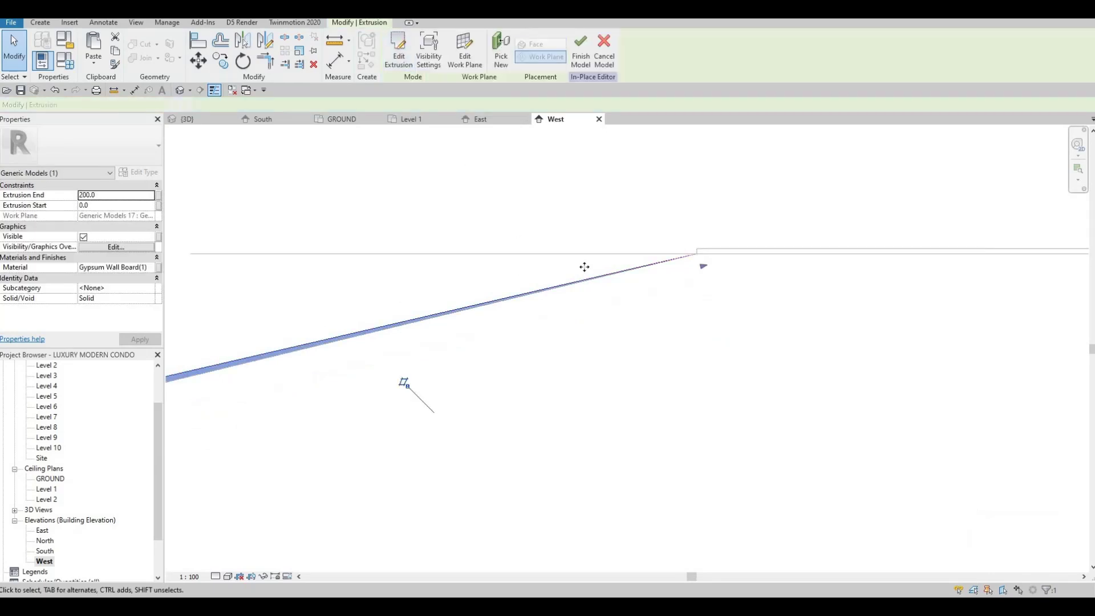
pyautogui.scroll(-3, 485, 225)
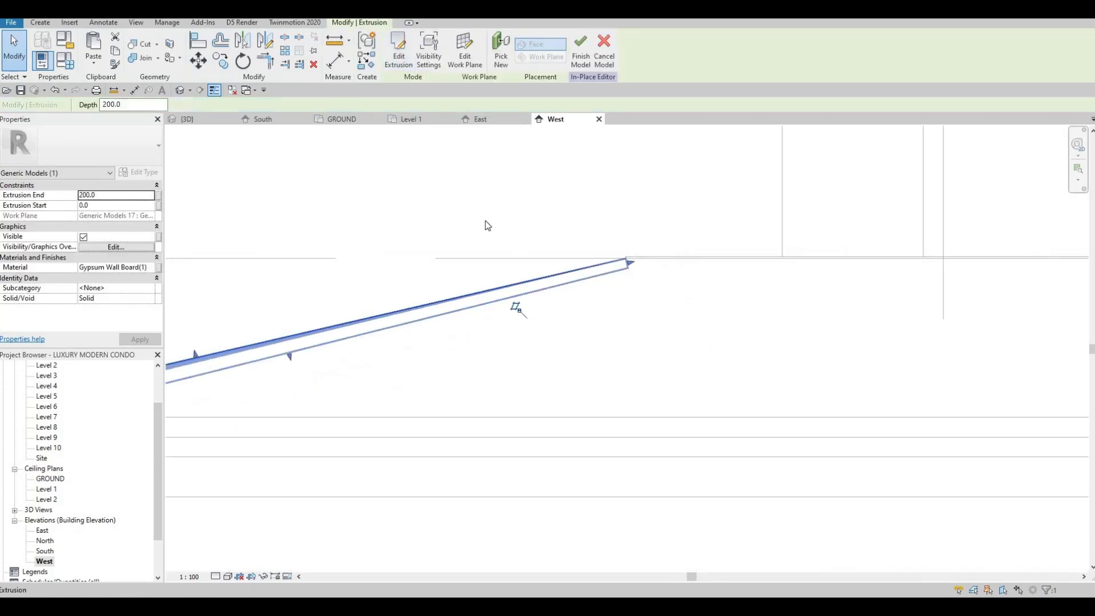
# Step: Assign the material Concrete, Board Formed from the AEC concrete library to the ramp and finish the in-place model
pyautogui.click(158, 268)
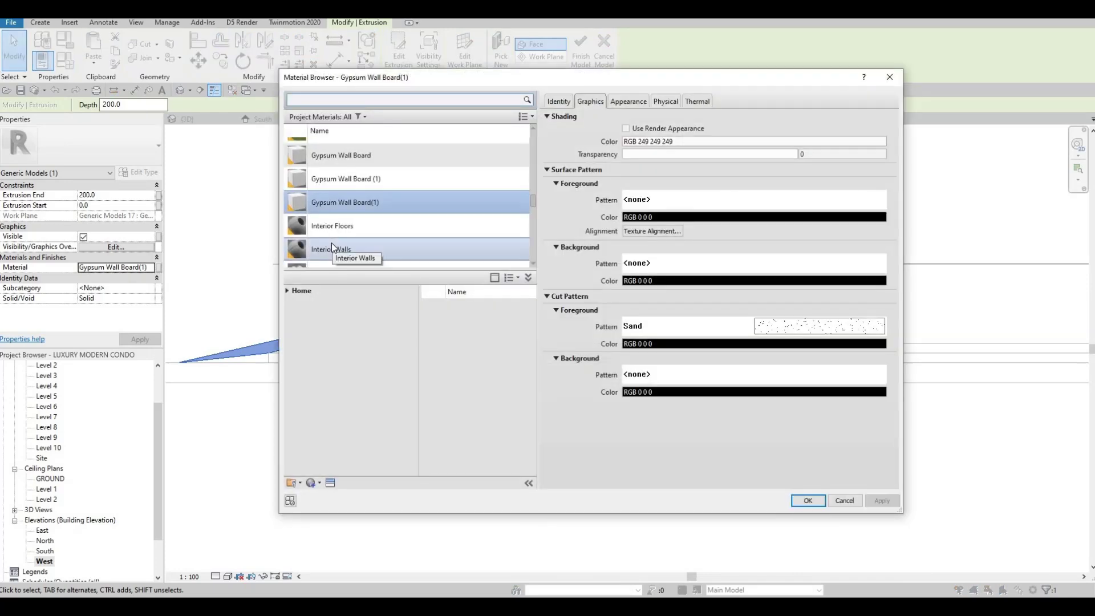
pyautogui.hotkey('ctrl', 'a')
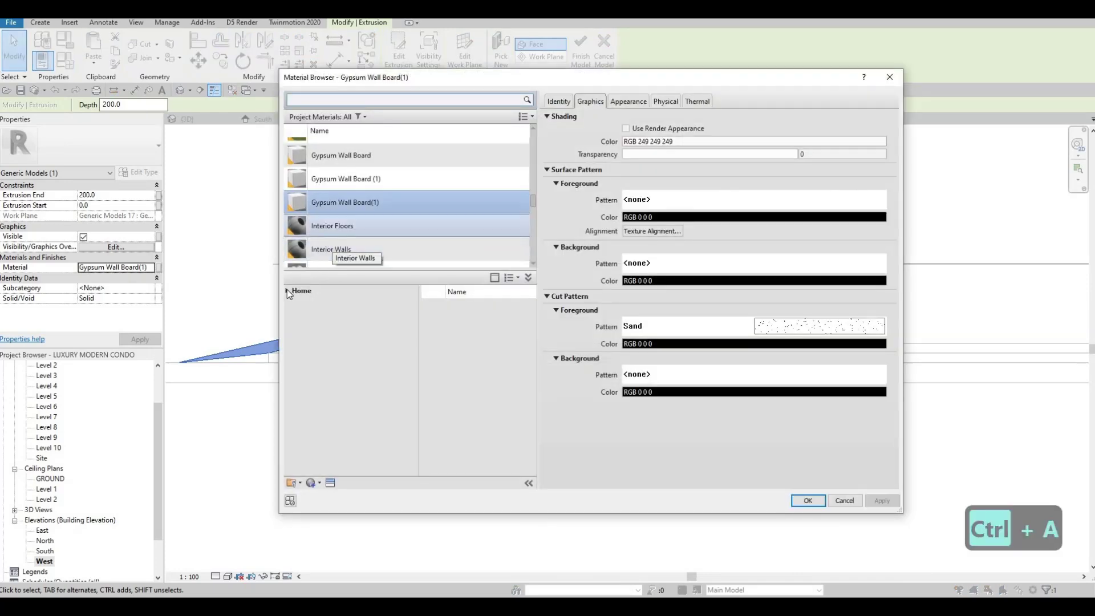
pyautogui.click(287, 292)
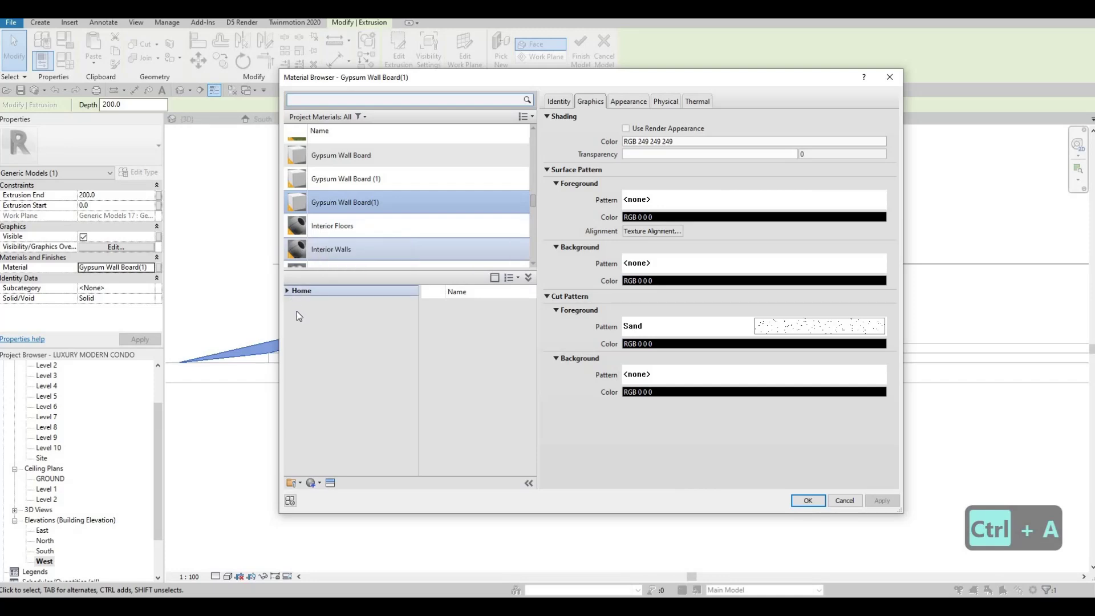
pyautogui.click(313, 344)
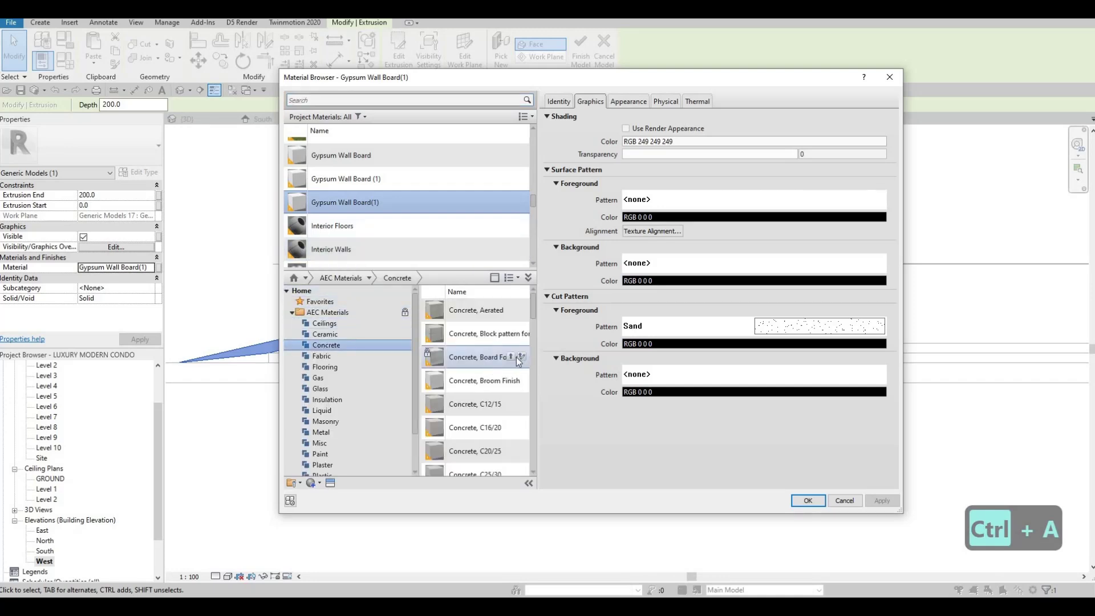
pyautogui.click(520, 358)
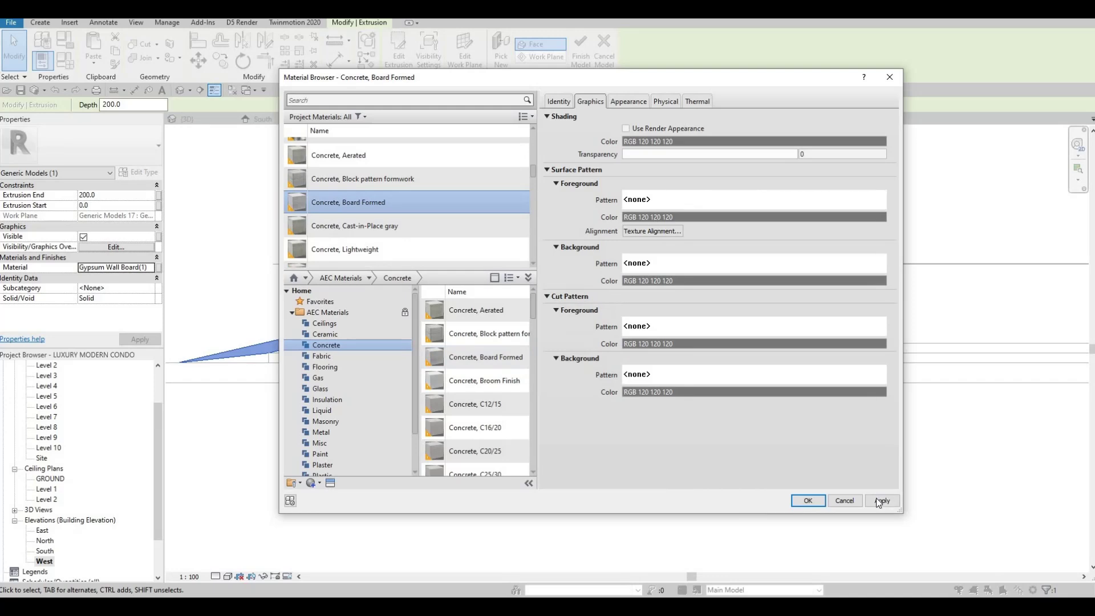
pyautogui.click(807, 500)
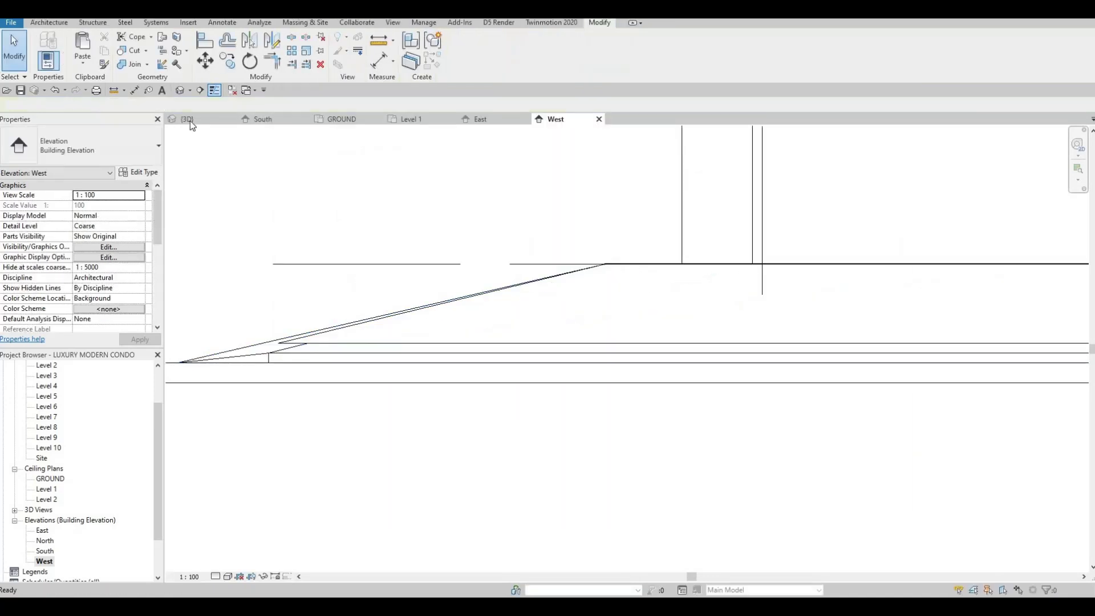
# Step: In the 3D view, stretch the ramp's side faces along the facade so it sits in front of the rear opening
pyautogui.click(188, 118)
pyautogui.scroll(-3, 540, 324)
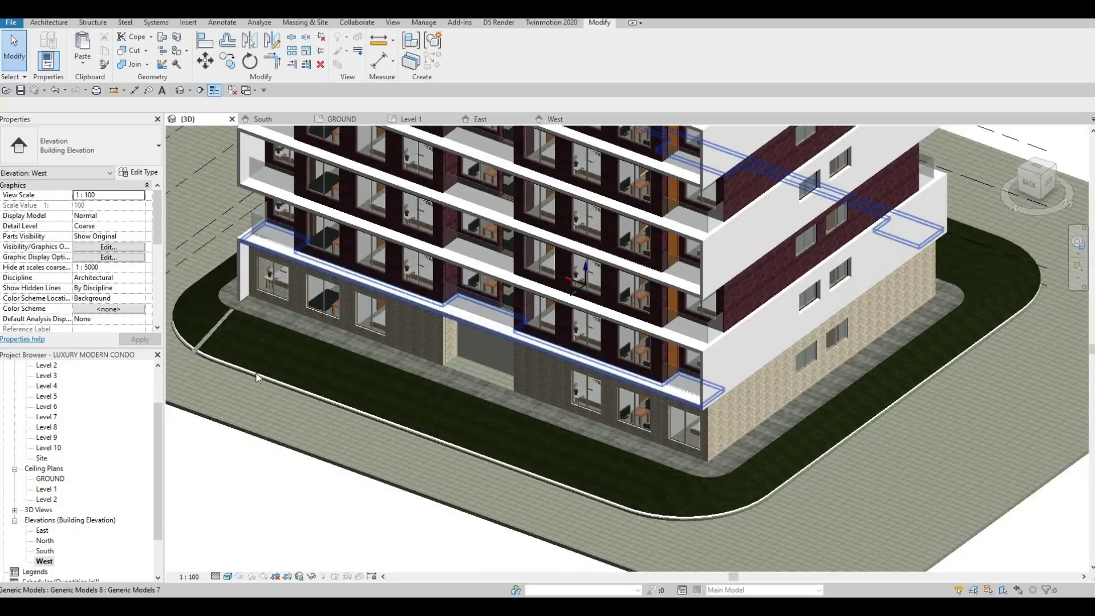
pyautogui.scroll(2, 202, 328)
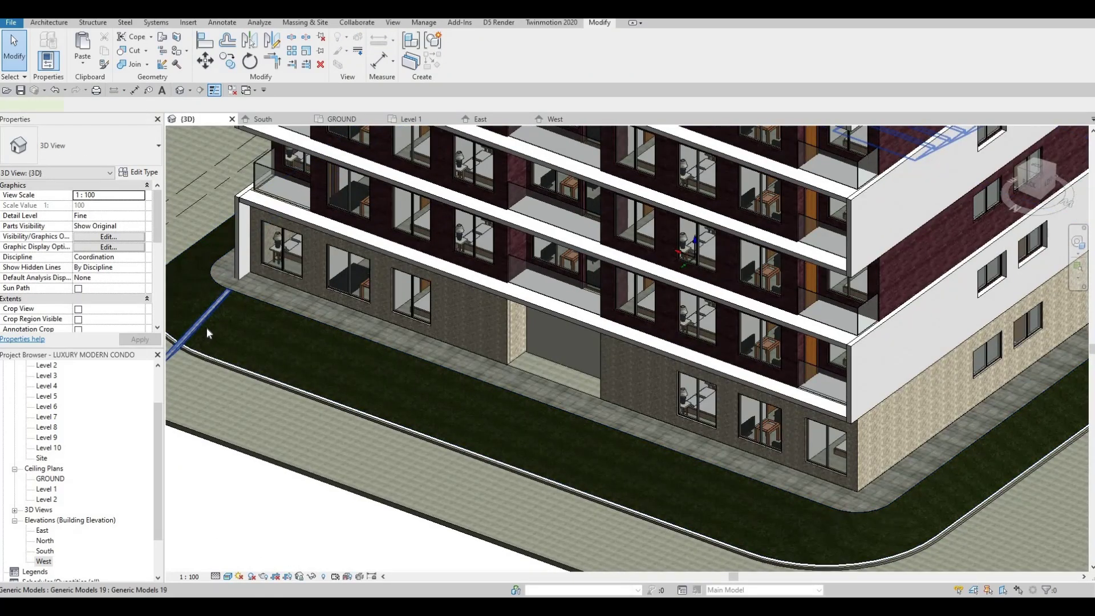
pyautogui.click(205, 328)
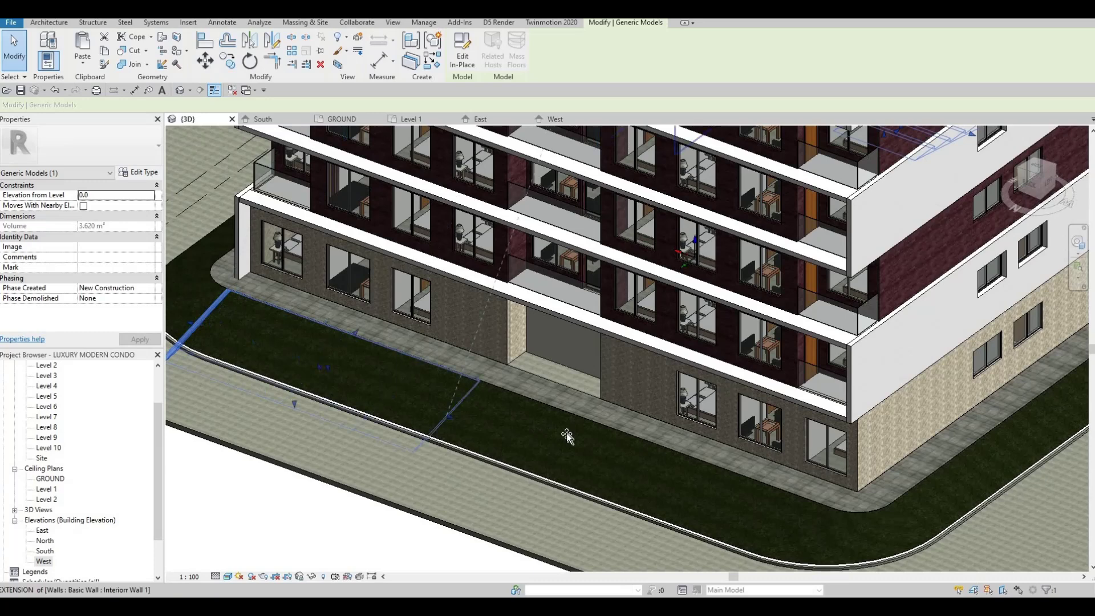
pyautogui.moveTo(567, 436); pyautogui.dragTo(567, 435)
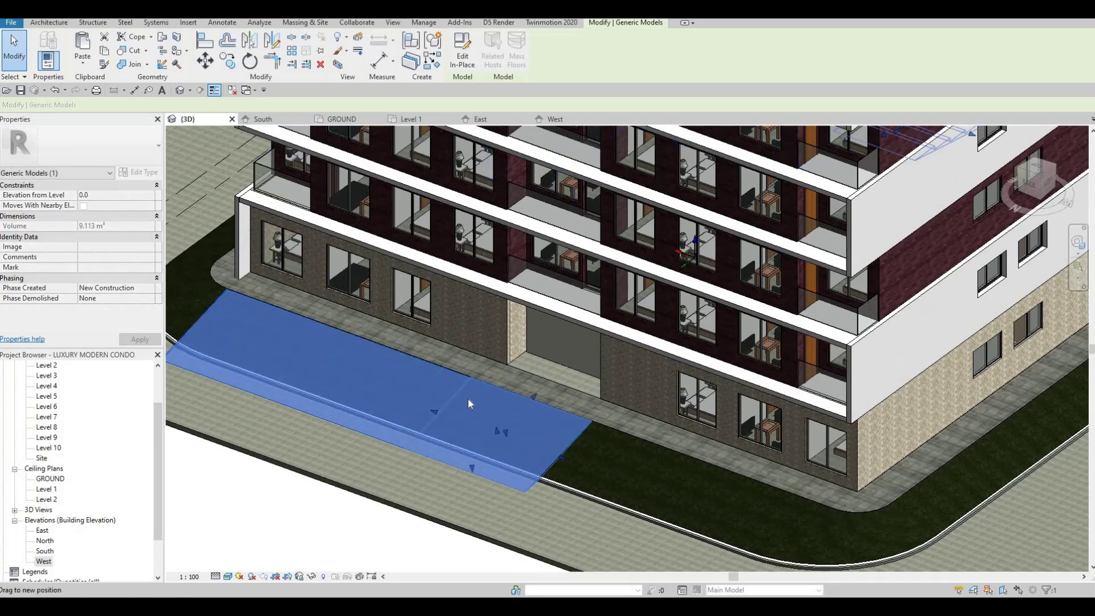
pyautogui.keyDown('shift'); pyautogui.moveTo(600, 423); pyautogui.dragTo(906, 354, button='middle'); pyautogui.keyUp('shift')
pyautogui.press('Escape')
pyautogui.press('Escape')
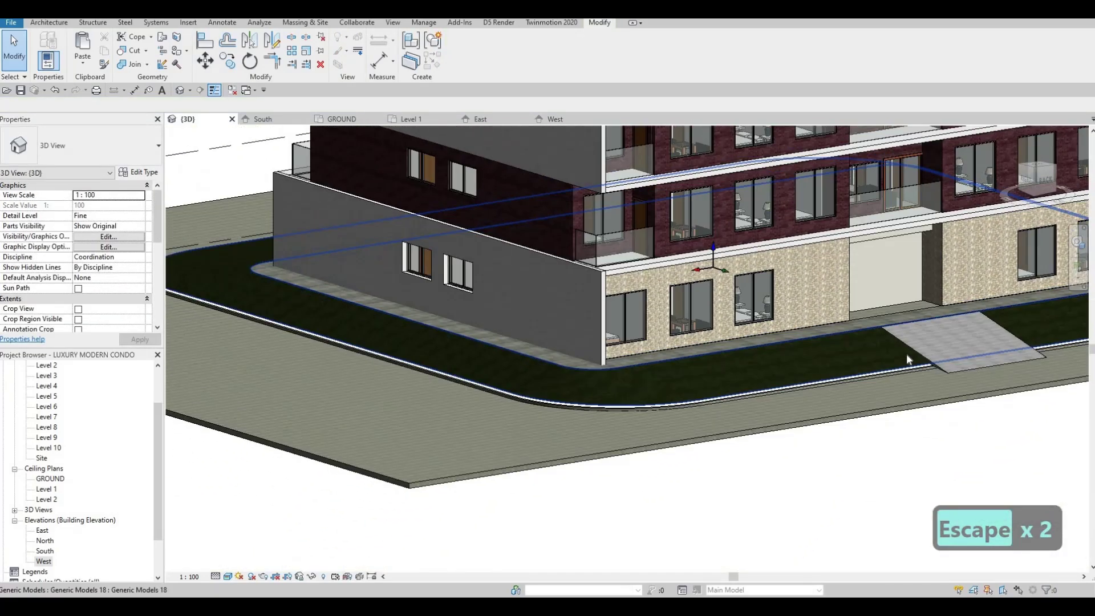
# Step: Adjust both side faces of the ramp to roughly match the width of the rear opening
pyautogui.scroll(5, 784, 385)
pyautogui.moveTo(785, 385); pyautogui.dragTo(650, 416, button='middle')
pyautogui.scroll(-3, 794, 386)
pyautogui.click(653, 417)
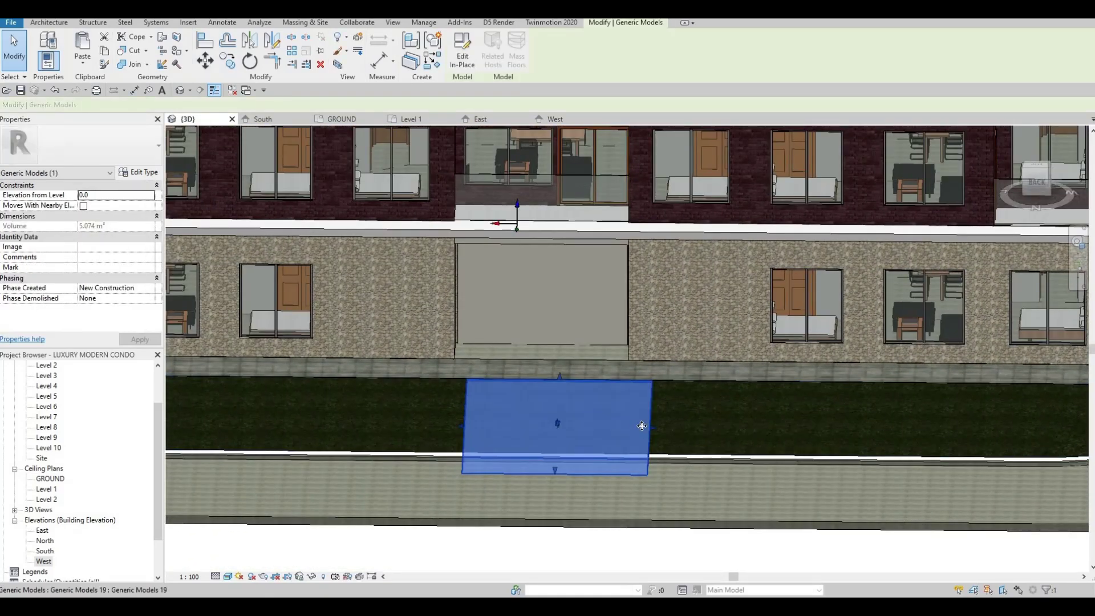
pyautogui.moveTo(641, 427); pyautogui.dragTo(633, 427)
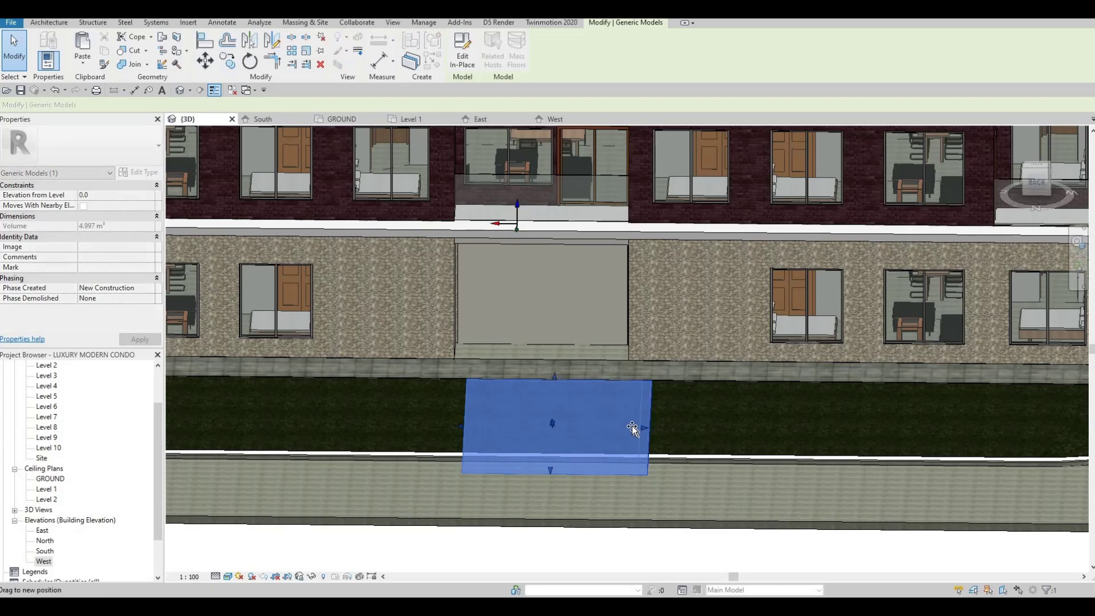
pyautogui.moveTo(459, 426)
pyautogui.mouseDown()
pyautogui.moveTo(448, 425)
pyautogui.moveTo(461, 410)
pyautogui.mouseUp()
pyautogui.press('Escape')
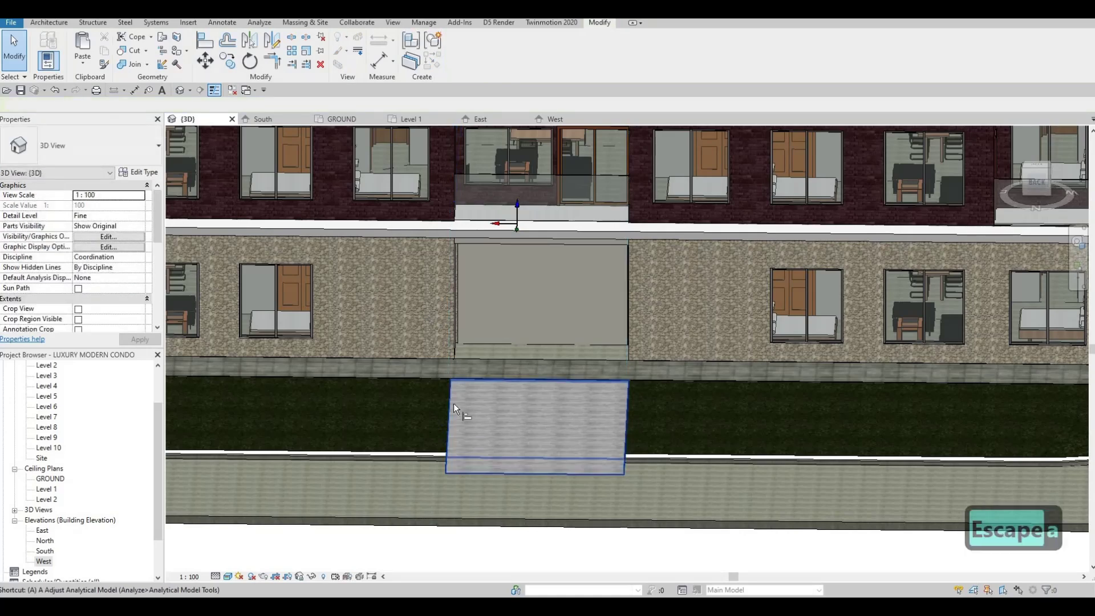
# Step: Align both side faces of the ramp with the side wall faces of the rear opening
pyautogui.press('a')
pyautogui.press('l')
pyautogui.scroll(5, 461, 220)
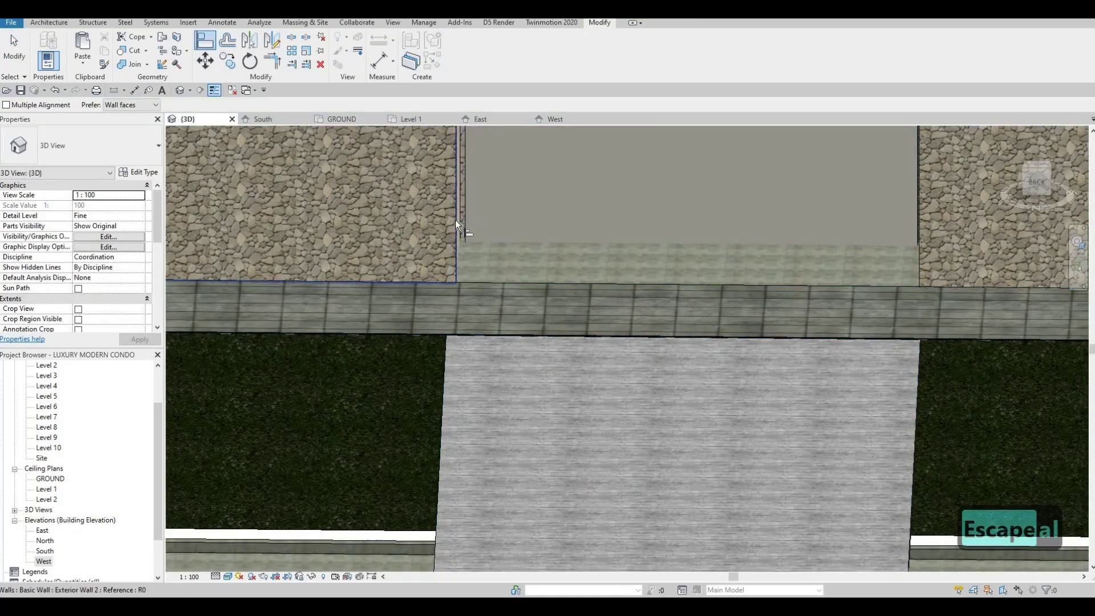
pyautogui.press('Tab')
pyautogui.click(455, 220)
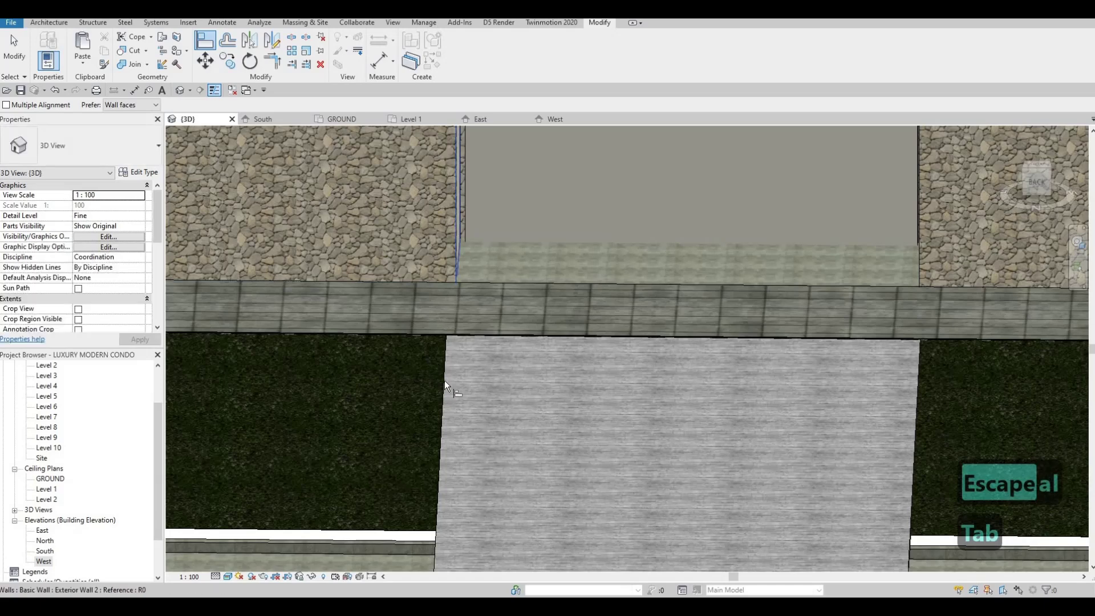
pyautogui.click(444, 385)
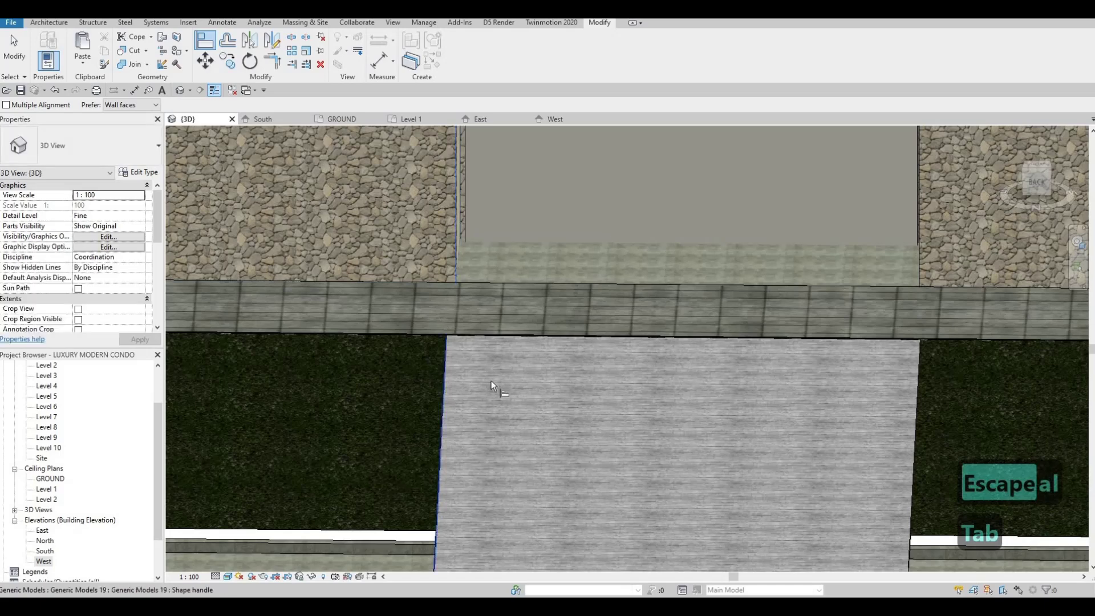
pyautogui.press('Tab')
pyautogui.click(917, 227)
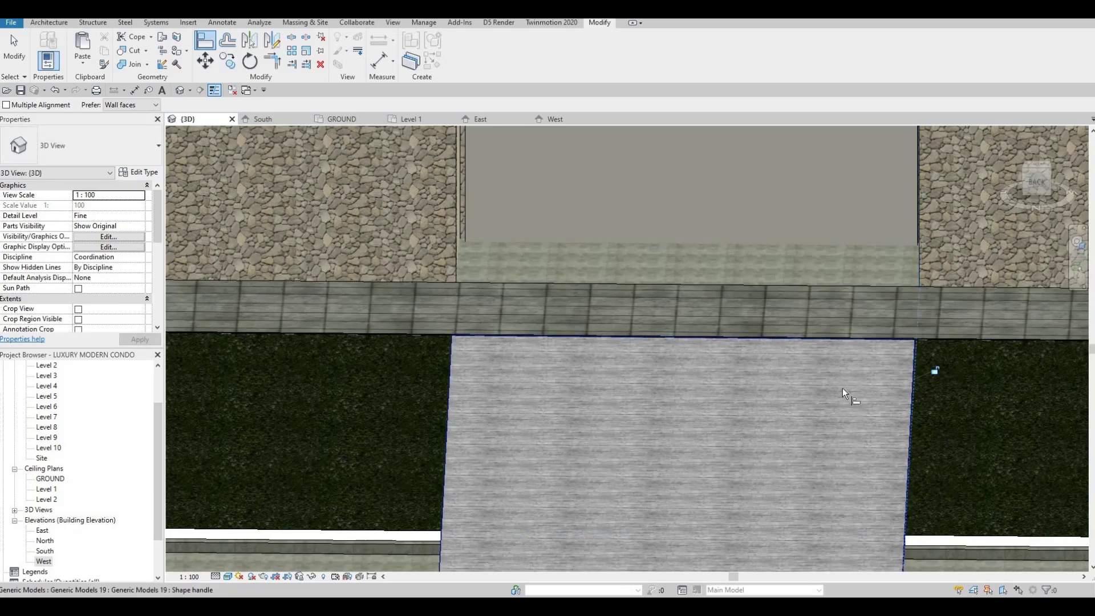
pyautogui.scroll(-4, 844, 388)
pyautogui.press('Escape')
pyautogui.press('Escape')
# Step: Select the front entrance steps and adjust their side faces relative to the entrance opening
pyautogui.keyDown('shift'); pyautogui.moveTo(842, 388); pyautogui.dragTo(595, 490, button='middle'); pyautogui.keyUp('shift')
pyautogui.scroll(4, 662, 422)
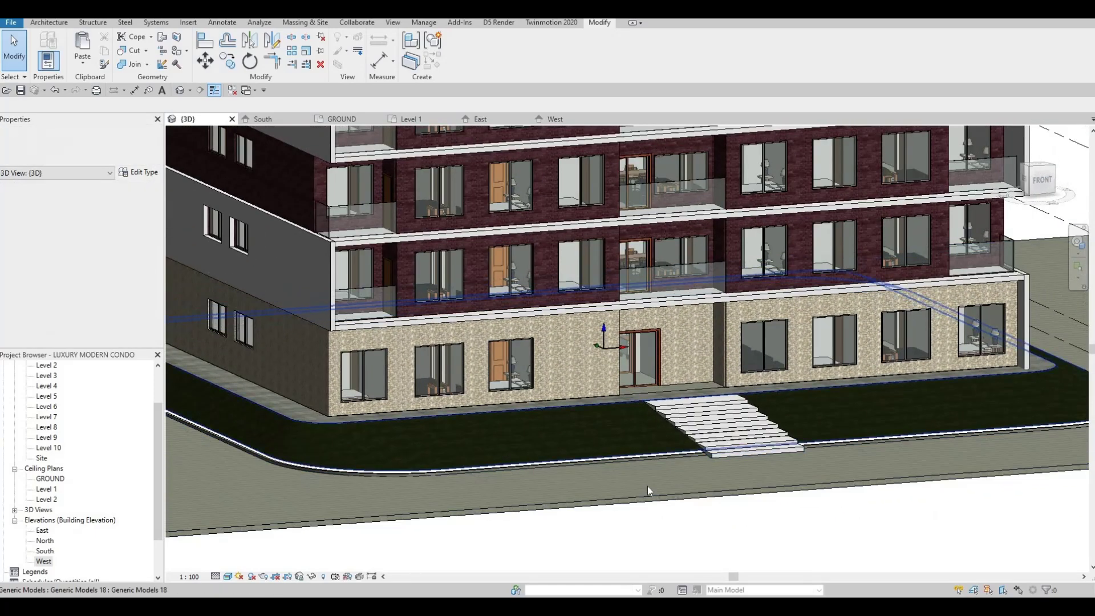
pyautogui.moveTo(660, 426); pyautogui.dragTo(648, 486, button='middle')
pyautogui.press('F1')
pyautogui.keyDown('shift'); pyautogui.moveTo(608, 520); pyautogui.dragTo(655, 363, button='middle'); pyautogui.keyUp('shift')
pyautogui.scroll(5, 694, 365)
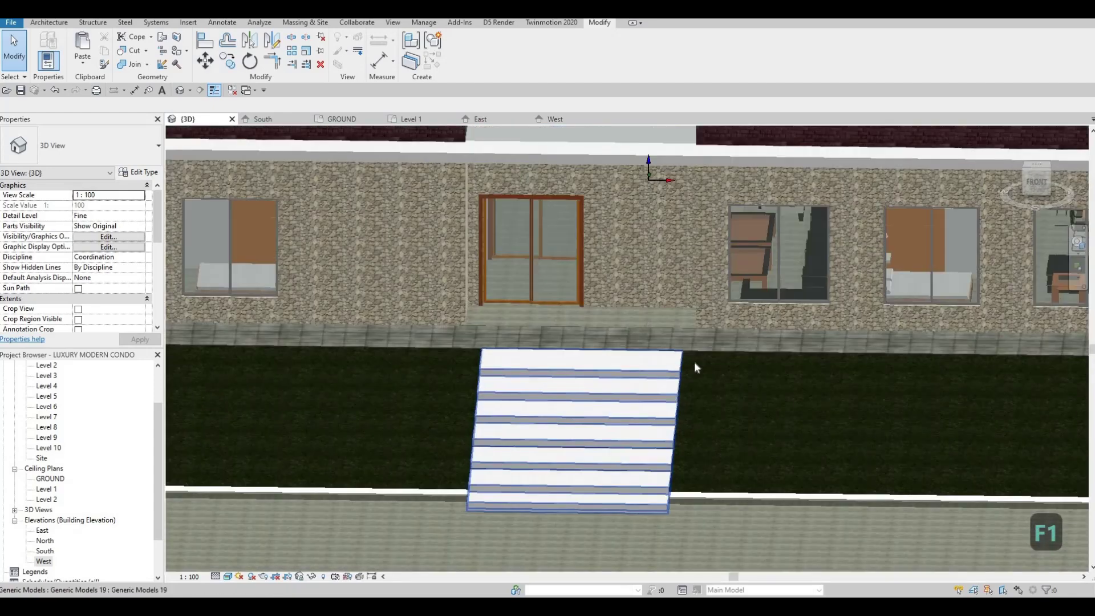
pyautogui.click(682, 452)
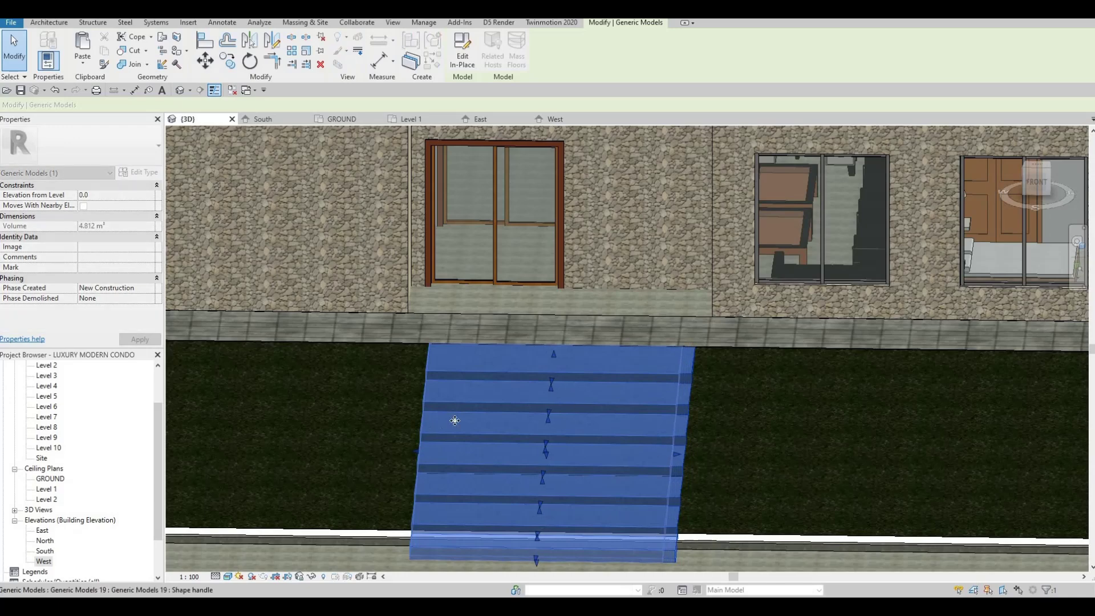
pyautogui.press('Escape')
# Step: Examine the front entrance steps and the whole building from several angles and distances in 3D
pyautogui.keyDown('shift'); pyautogui.moveTo(799, 353); pyautogui.dragTo(785, 403, button='middle'); pyautogui.keyUp('shift')
pyautogui.scroll(-4, 781, 401)
pyautogui.keyDown('shift'); pyautogui.moveTo(706, 420); pyautogui.dragTo(620, 393, button='middle'); pyautogui.keyUp('shift')
pyautogui.scroll(-4, 753, 418)
pyautogui.keyDown('shift'); pyautogui.moveTo(753, 418); pyautogui.dragTo(649, 415, button='middle'); pyautogui.keyUp('shift')
pyautogui.scroll(-4, 627, 411)
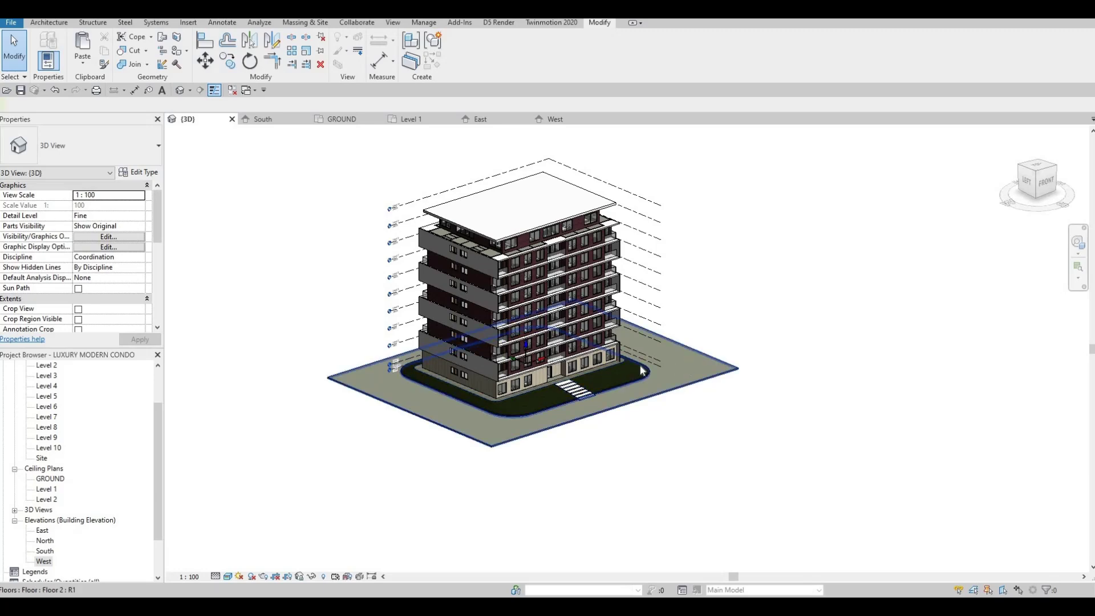
pyautogui.scroll(5, 656, 397)
pyautogui.scroll(-2, 649, 335)
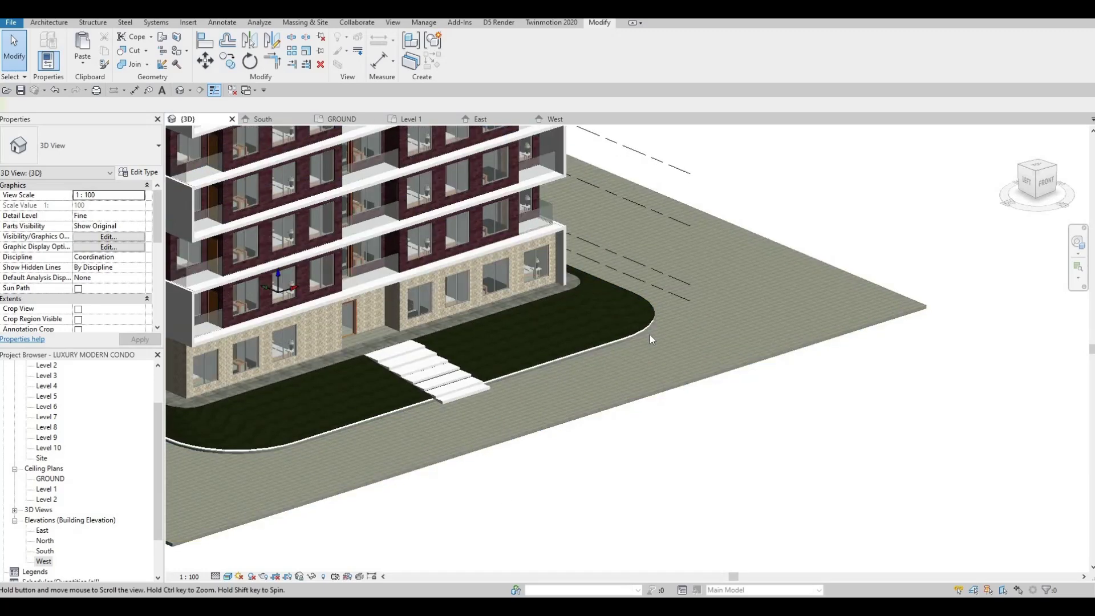
pyautogui.scroll(-2, 655, 337)
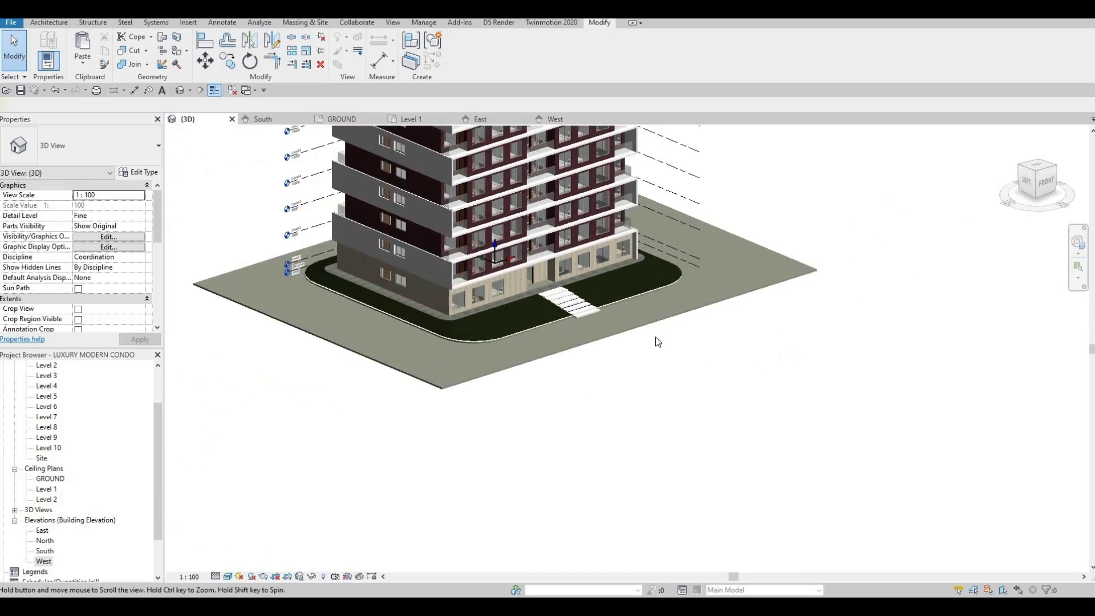
# Step: Delete the double sliding door in the recessed ground-storey wall above the front steps
pyautogui.keyDown('shift'); pyautogui.moveTo(672, 382); pyautogui.dragTo(520, 388, button='middle'); pyautogui.keyUp('shift')
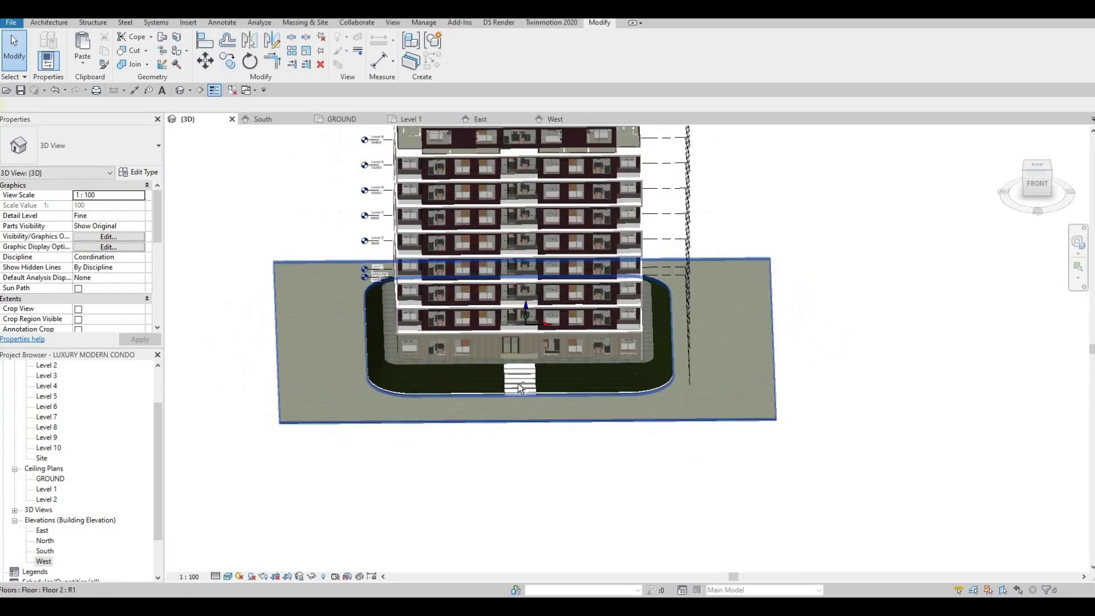
pyautogui.scroll(3, 520, 387)
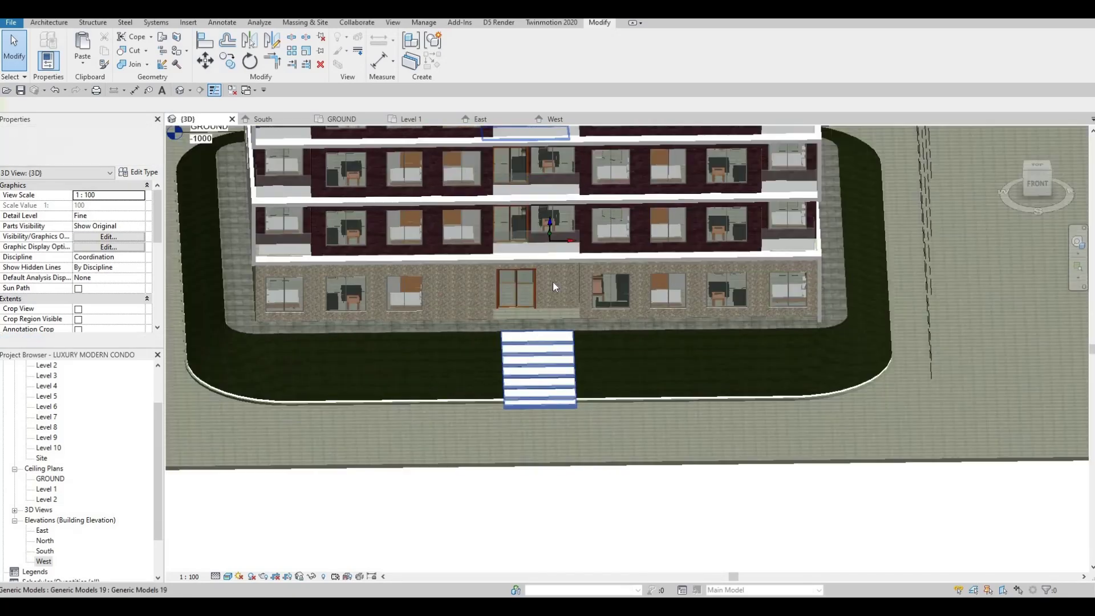
pyautogui.click(515, 299)
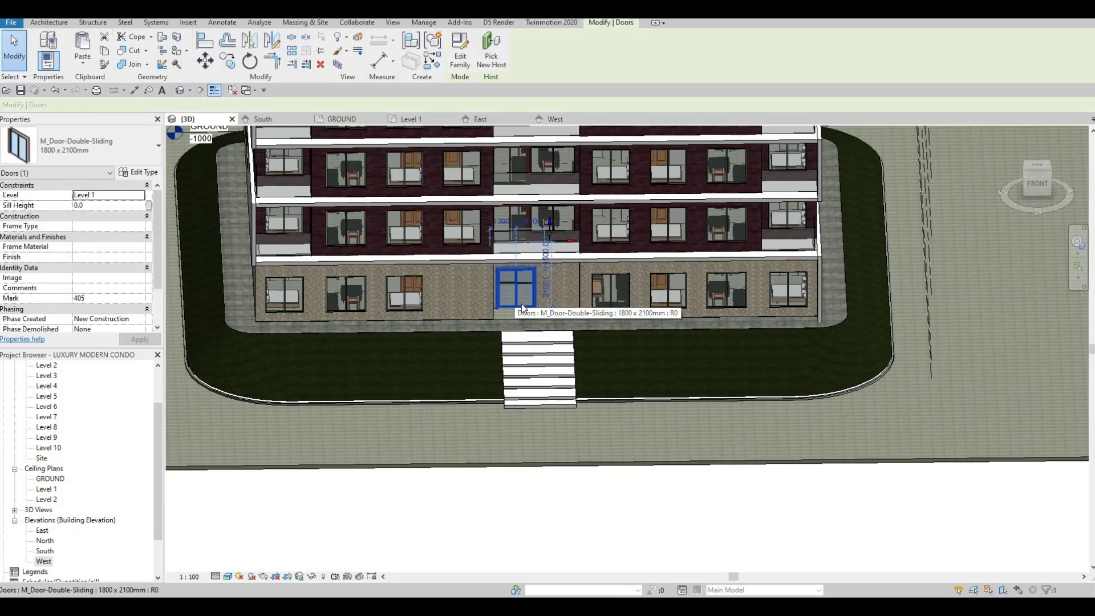
pyautogui.press('Delete')
# Step: Draw a curtain wall along the recessed entrance wall on the Level 1 plan, up to Level 2 with a -2000 mm top offset
pyautogui.scroll(1, 66, 447)
pyautogui.scroll(3, 57, 434)
pyautogui.click(47, 407)
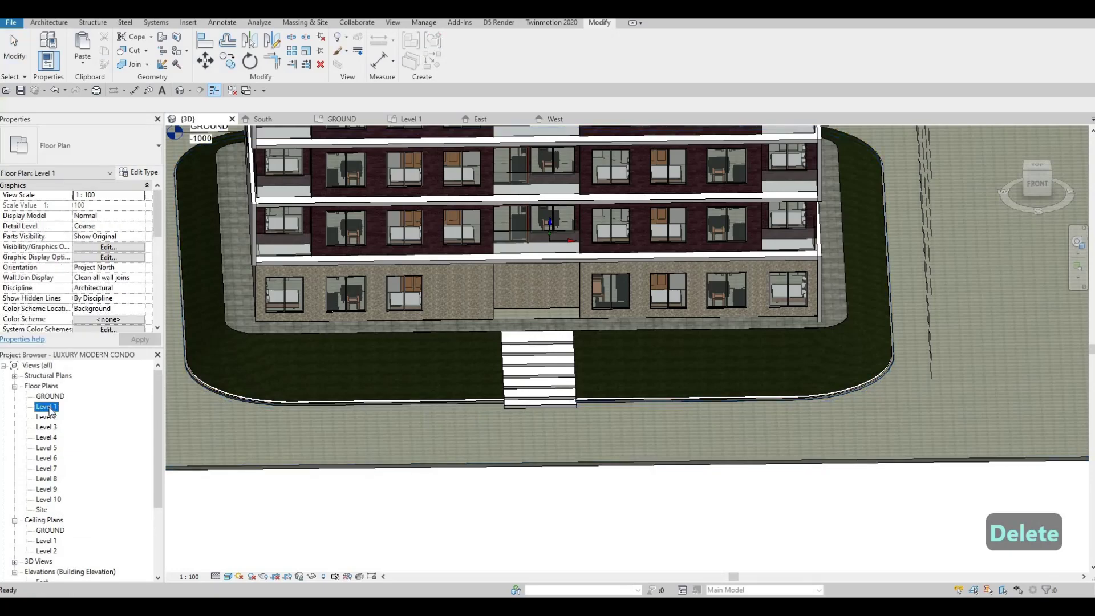
pyautogui.doubleClick(48, 407)
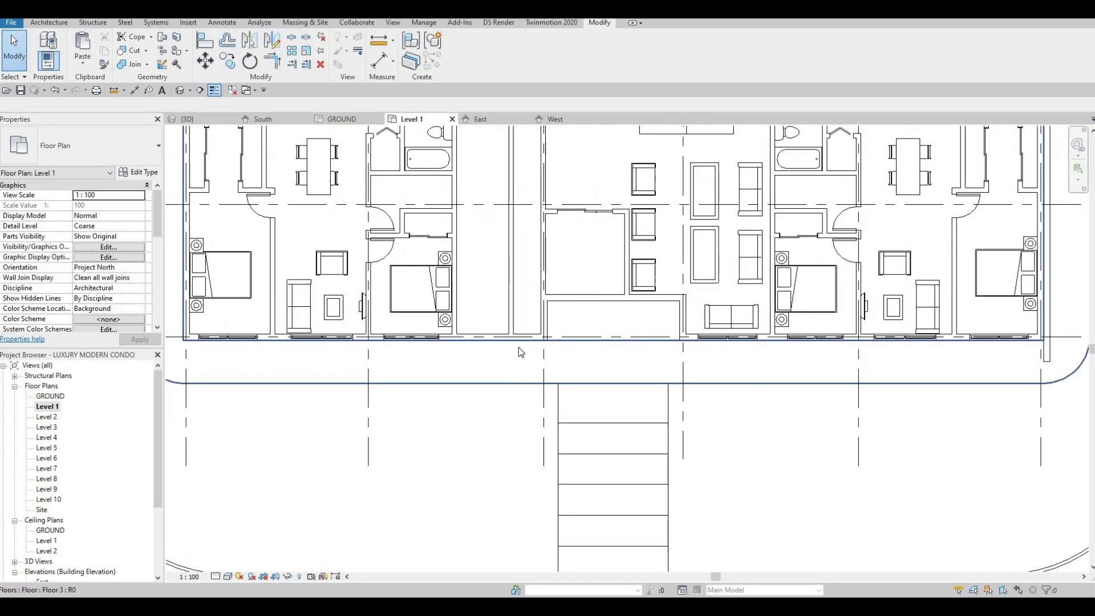
pyautogui.scroll(2, 524, 343)
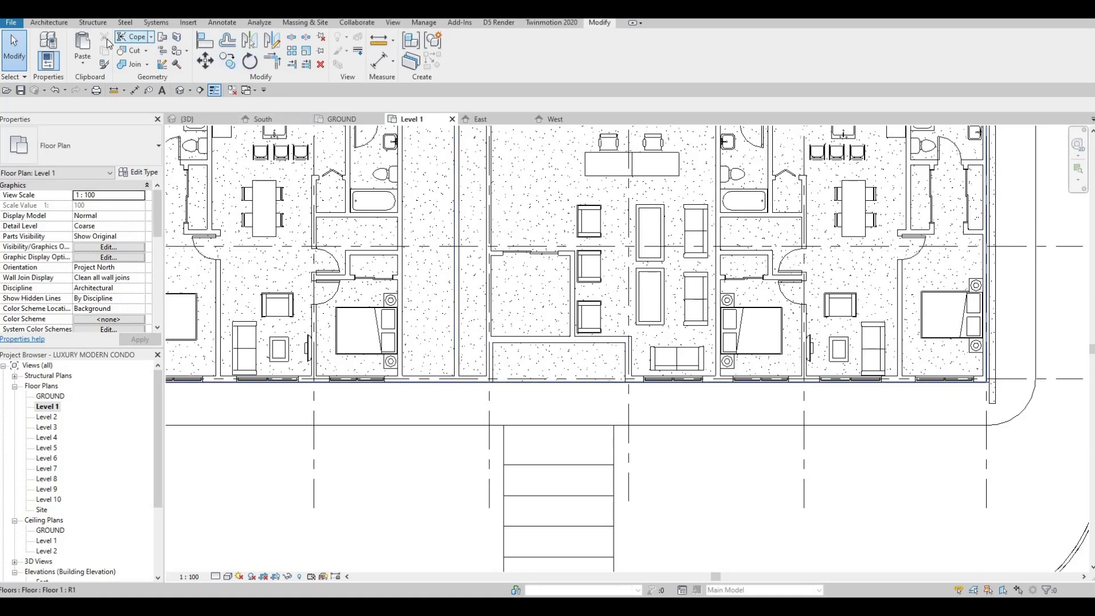
pyautogui.press('Escape')
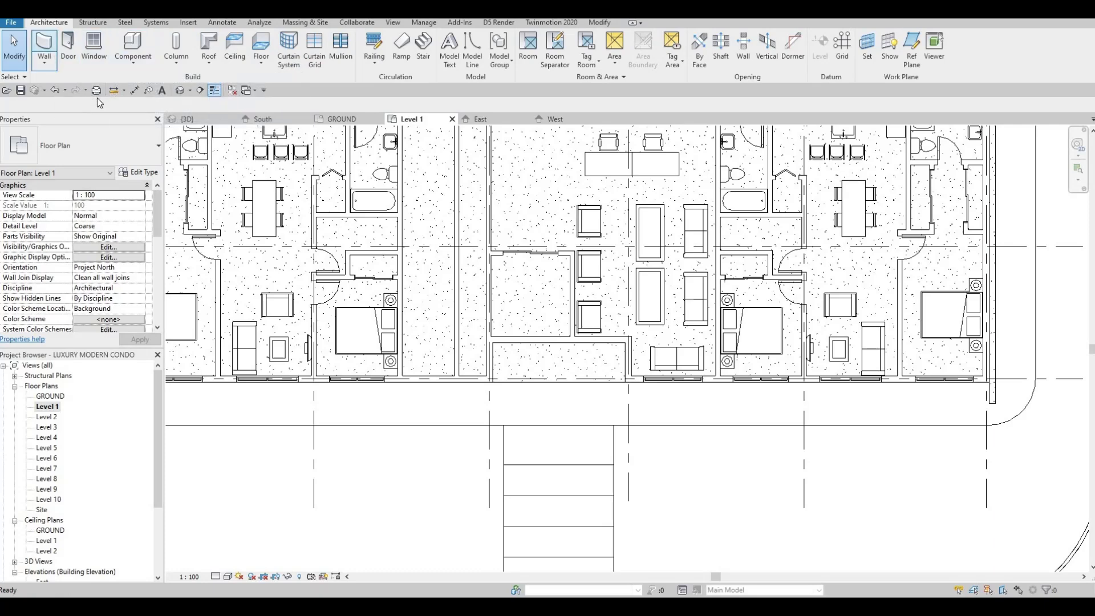
pyautogui.click(44, 45)
pyautogui.scroll(5, 628, 261)
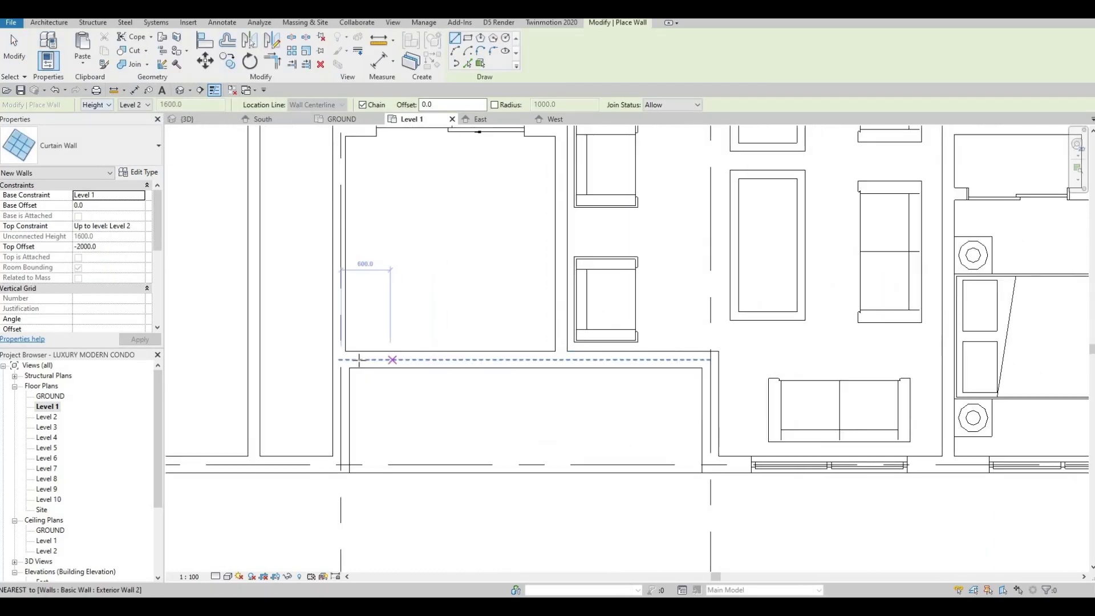
pyautogui.click(357, 360)
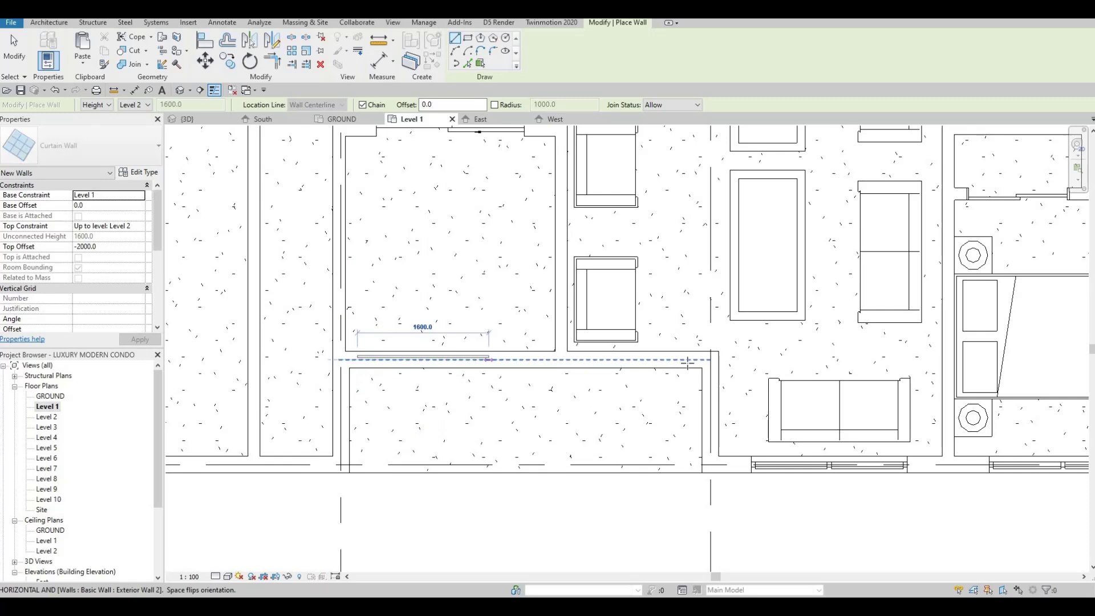
pyautogui.click(695, 361)
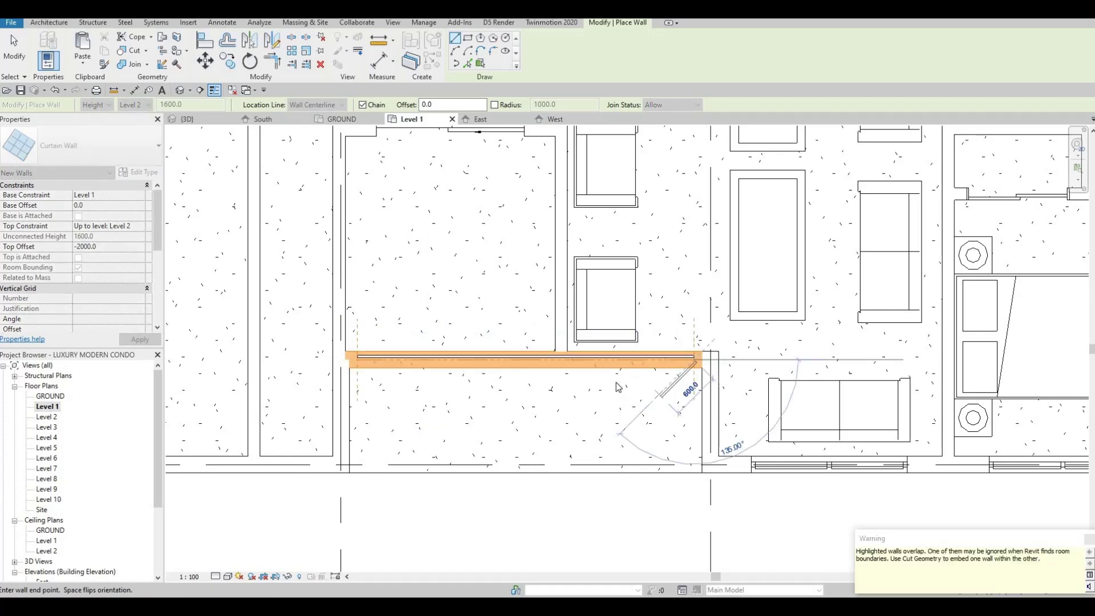
pyautogui.press('Escape')
pyautogui.press('Escape')
pyautogui.press('Escape')
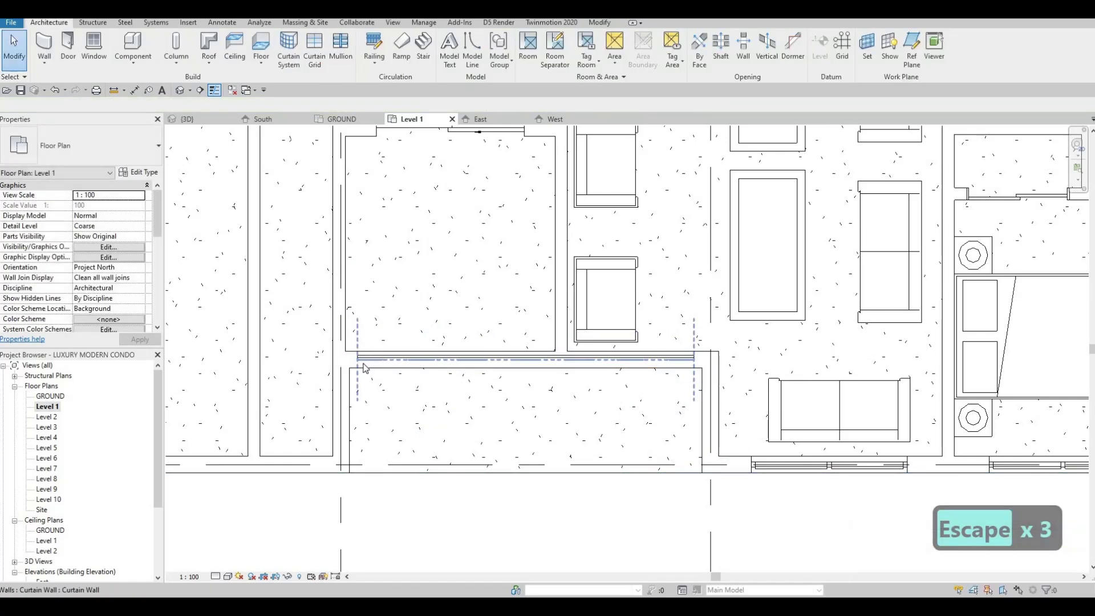
# Step: Extend both ends of the curtain wall to the side walls of the entrance recess
pyautogui.moveTo(358, 360); pyautogui.dragTo(349, 360)
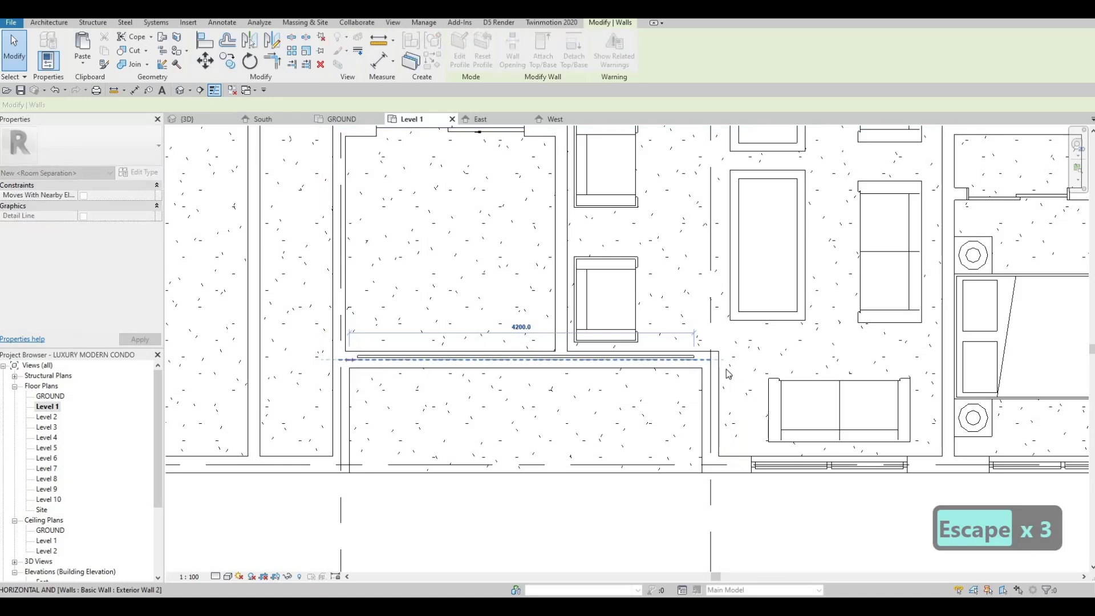
pyautogui.moveTo(694, 360); pyautogui.dragTo(701, 360)
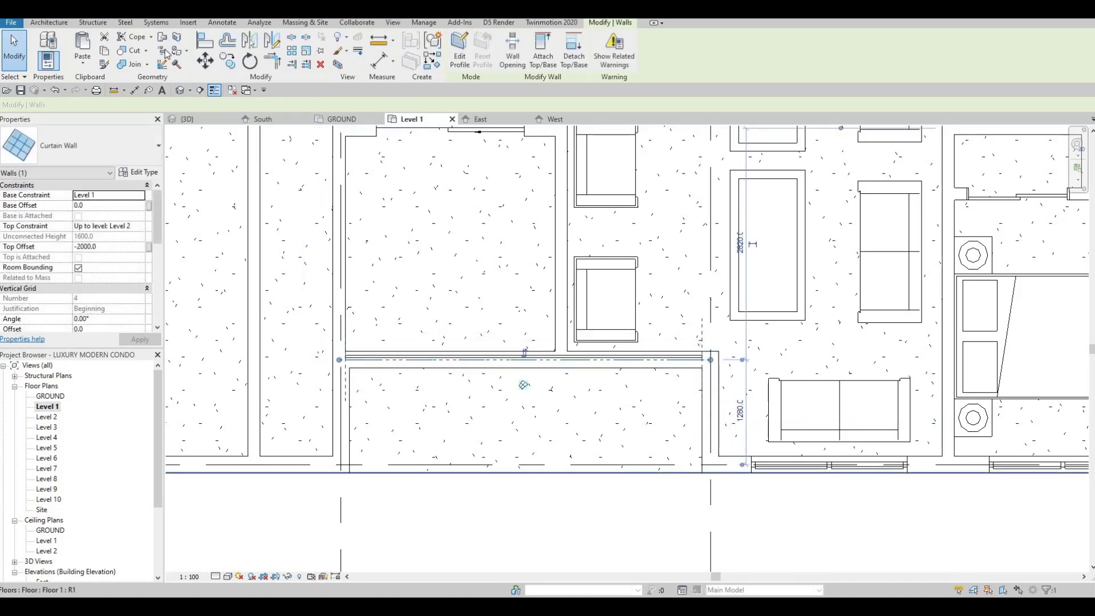
pyautogui.press('Escape')
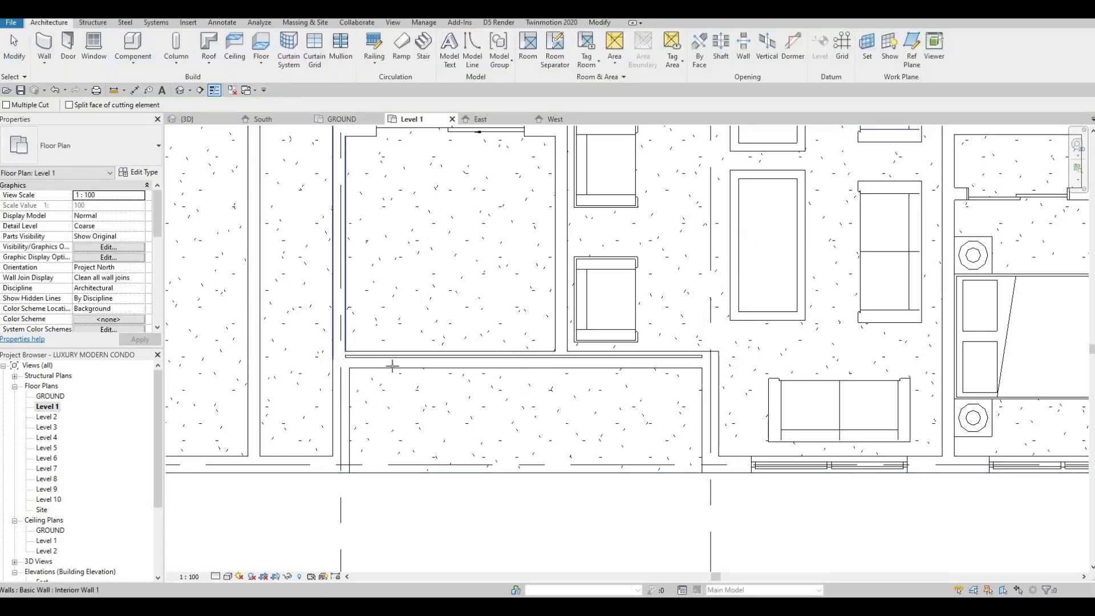
# Step: Cut the recessed entrance wall with the curtain wall using Cut Geometry
pyautogui.click(398, 359)
pyautogui.press('Delete')
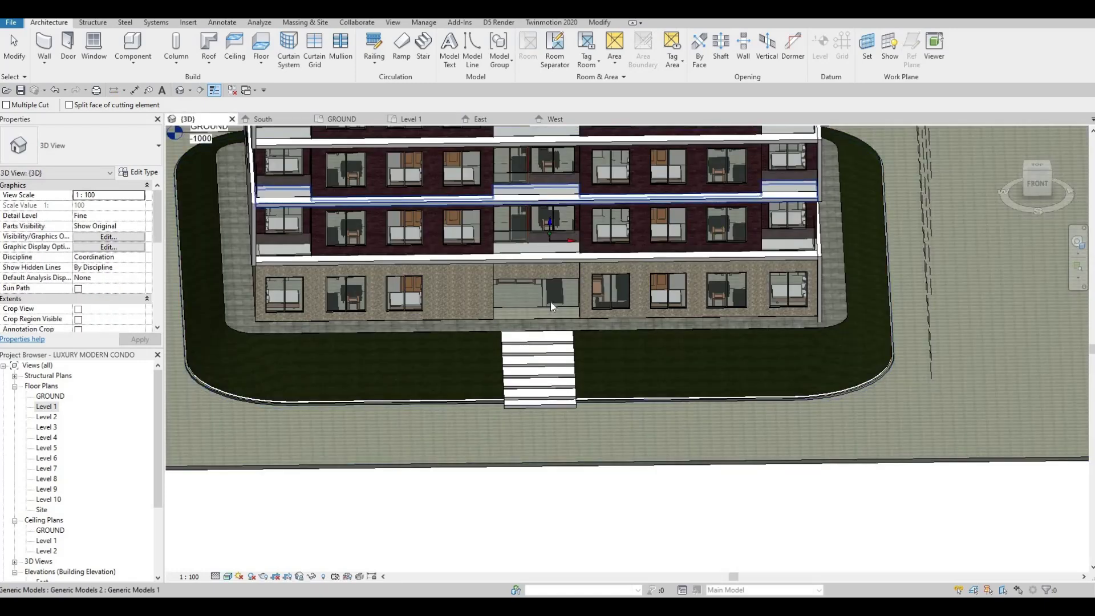
pyautogui.press('Escape')
# Step: Raise the top of the entrance curtain wall in 3D to a top offset of about -884 mm from Level 2
pyautogui.scroll(3, 531, 242)
pyautogui.scroll(3, 518, 231)
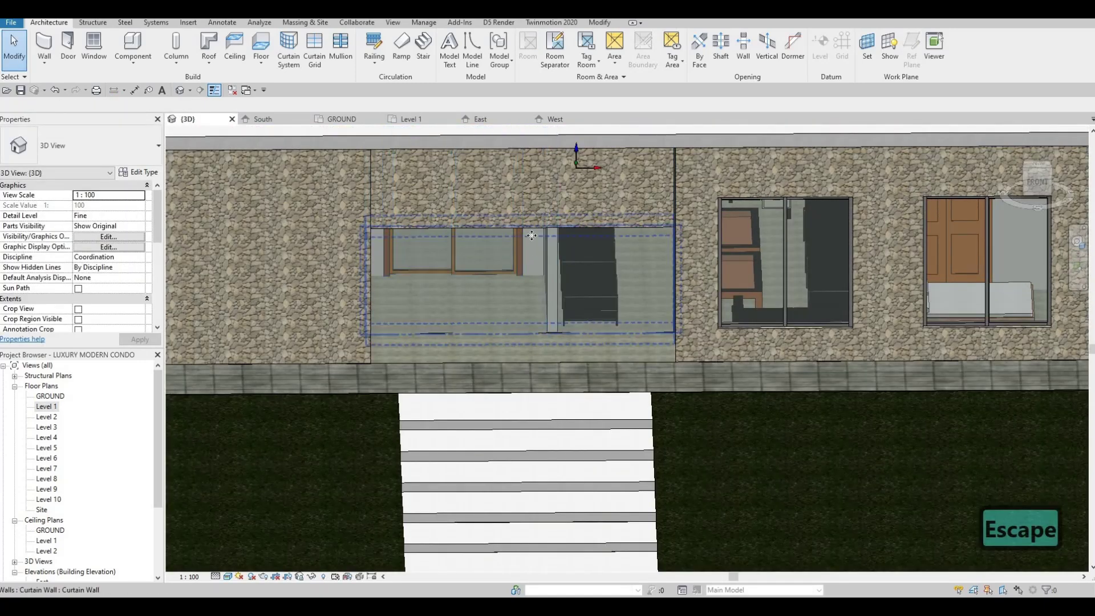
pyautogui.click(530, 259)
pyautogui.moveTo(523, 190); pyautogui.dragTo(523, 172)
pyautogui.keyDown('shift'); pyautogui.moveTo(524, 171); pyautogui.dragTo(558, 381, button='middle'); pyautogui.keyUp('shift')
pyautogui.scroll(-1, 531, 164)
pyautogui.moveTo(557, 393); pyautogui.dragTo(613, 391)
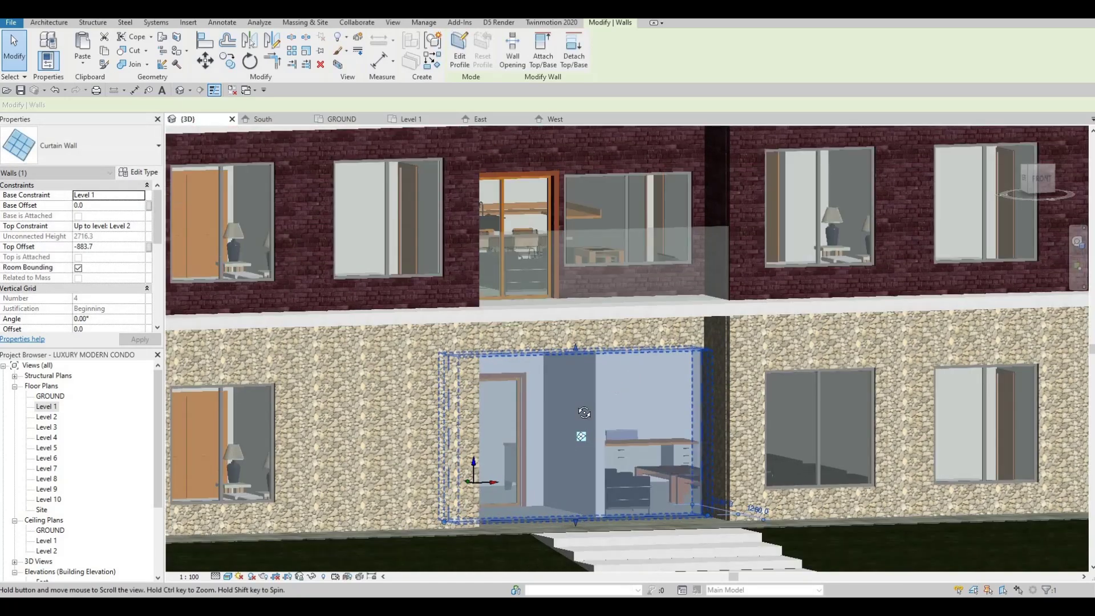
pyautogui.keyDown('shift'); pyautogui.moveTo(613, 391); pyautogui.dragTo(455, 349, button='middle'); pyautogui.keyUp('shift')
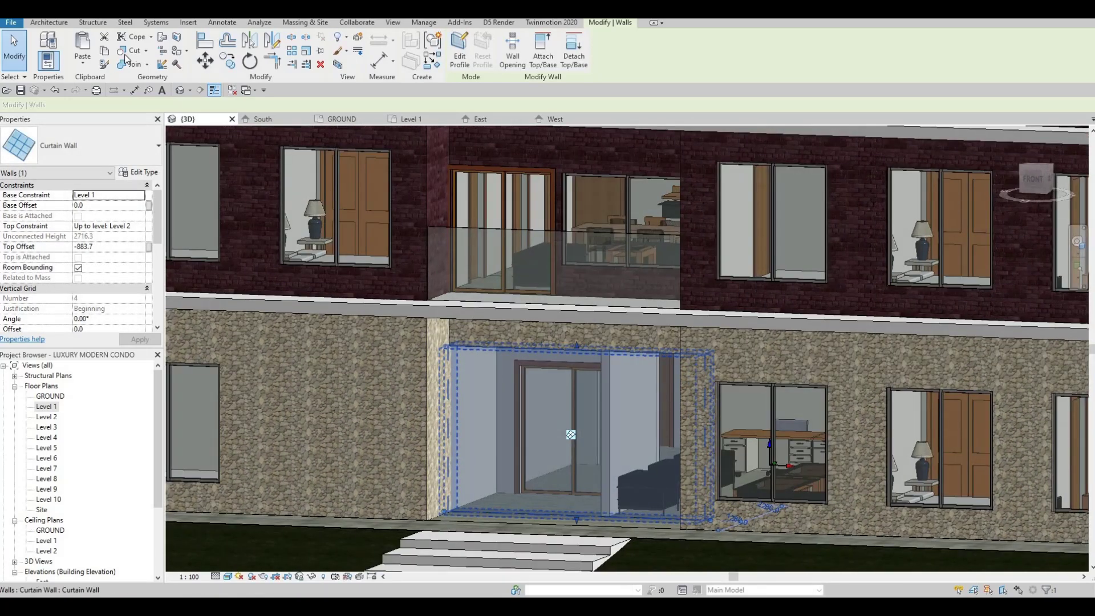
pyautogui.scroll(-2, 47, 565)
# Step: Adjust the curtain wall's left edge toward the side of the entrance recess in the South elevation
pyautogui.doubleClick(57, 561)
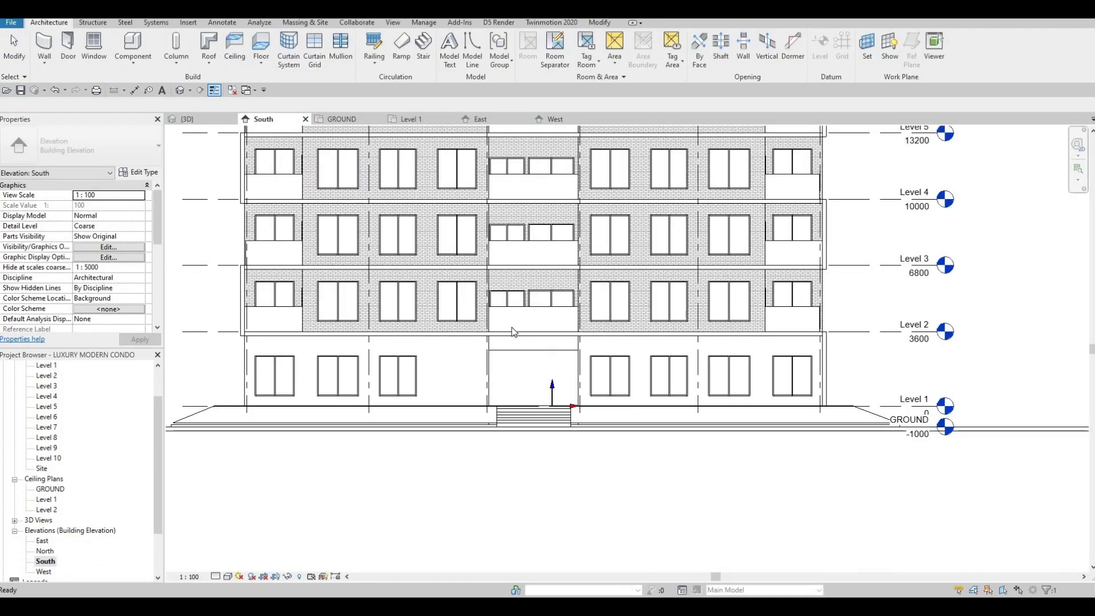
pyautogui.scroll(2, 446, 453)
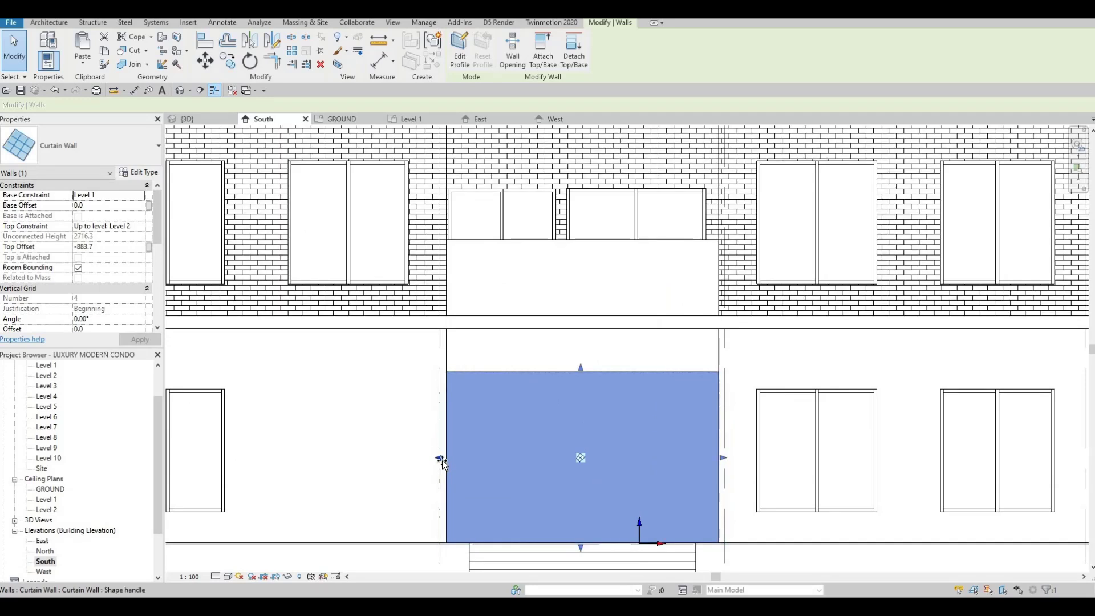
pyautogui.moveTo(443, 459); pyautogui.dragTo(447, 460)
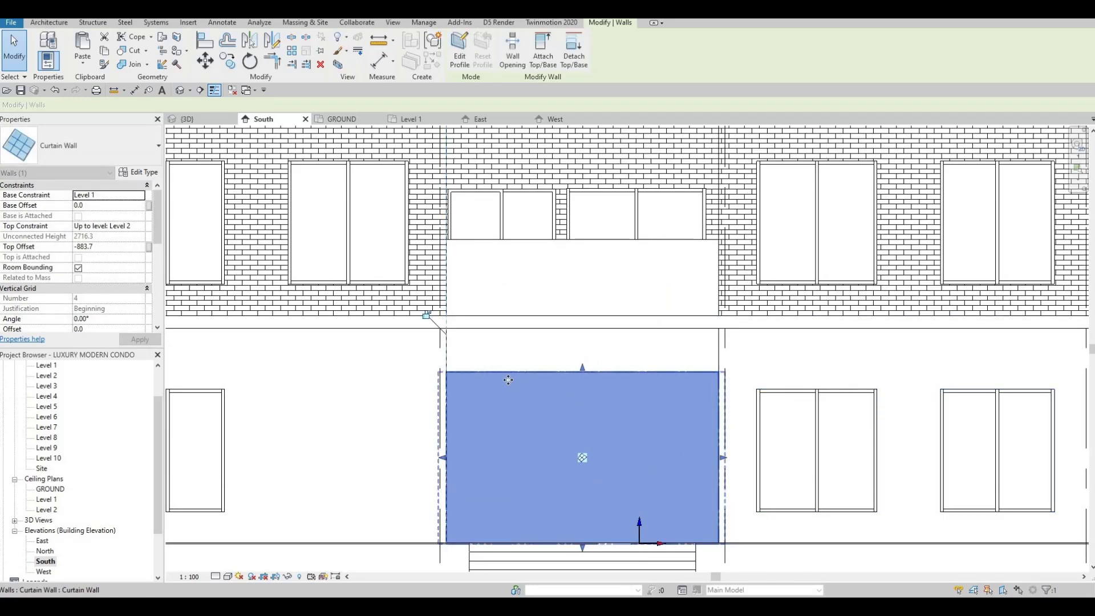
pyautogui.press('Escape')
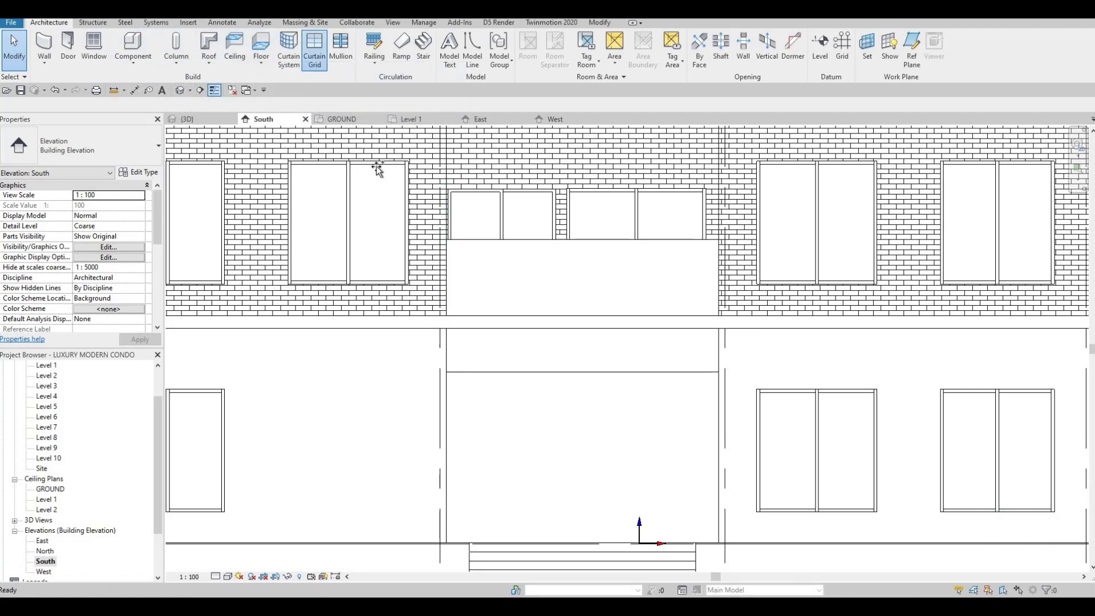
# Step: Add curtain grid lines to the entrance curtain wall: verticals 300 mm from each side and a horizontal 500 mm below the top
pyautogui.scroll(-1, 480, 265)
pyautogui.moveTo(463, 391); pyautogui.dragTo(477, 261, button='middle')
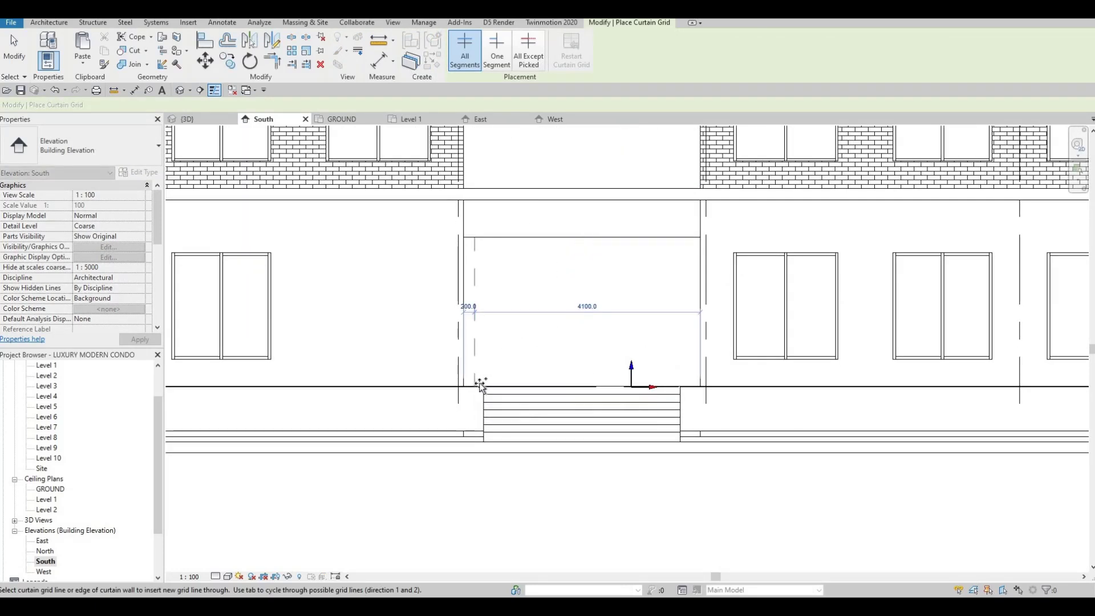
pyautogui.click(673, 395)
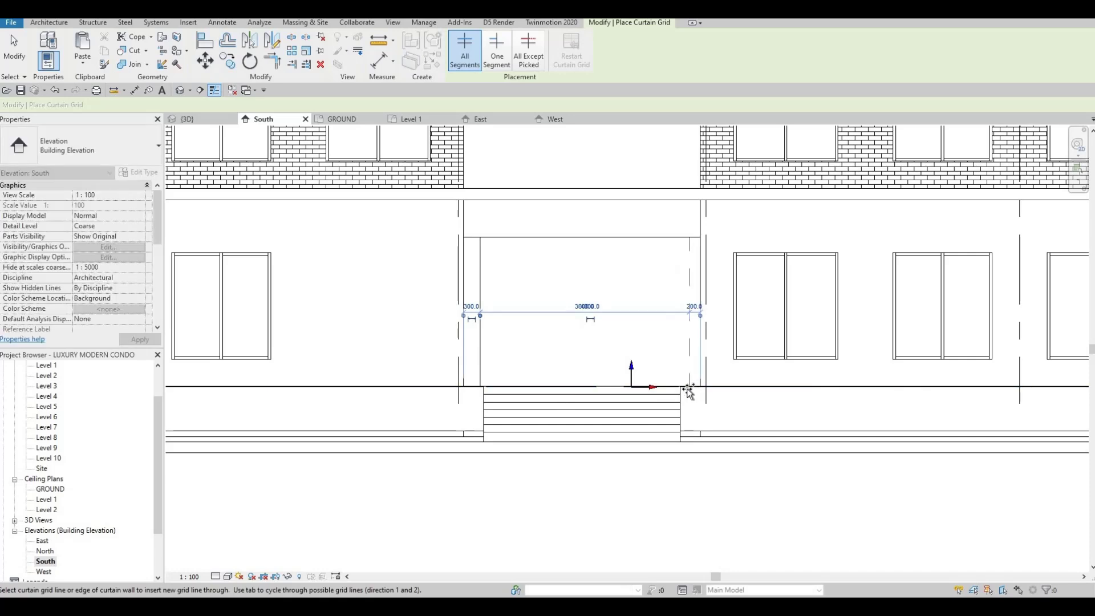
pyautogui.click(562, 249)
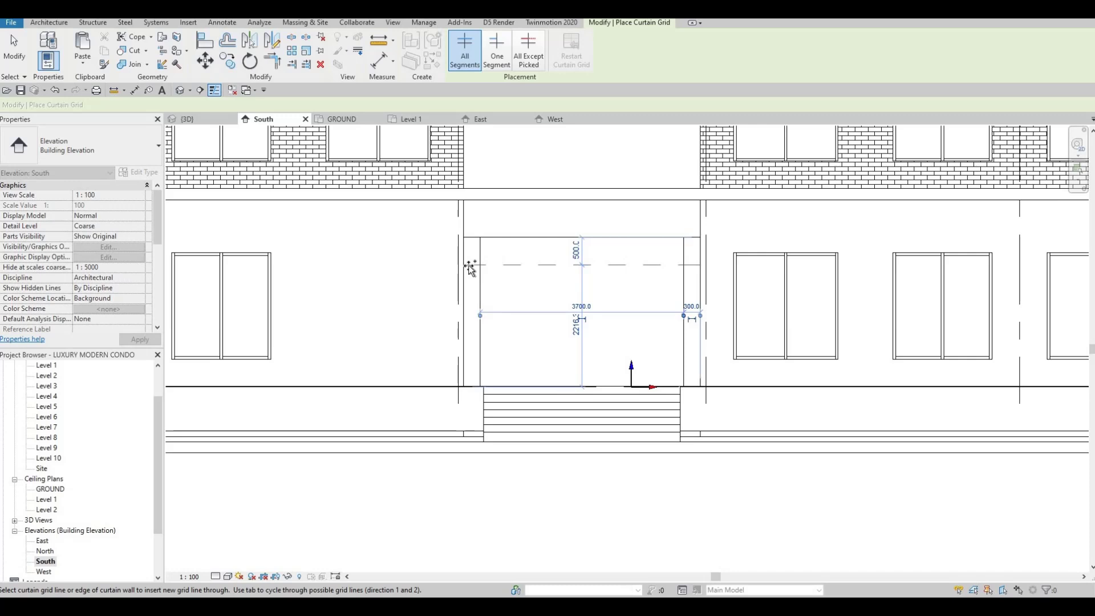
pyautogui.click(473, 272)
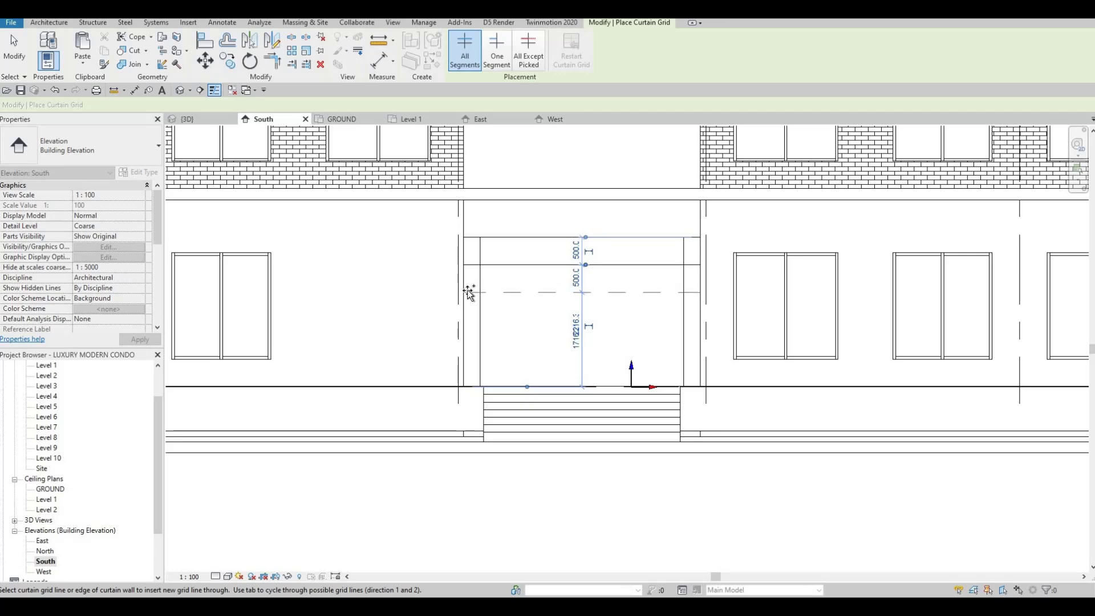
# Step: Try a second horizontal curtain grid line 500 mm below the first, and delete it
pyautogui.click(699, 318)
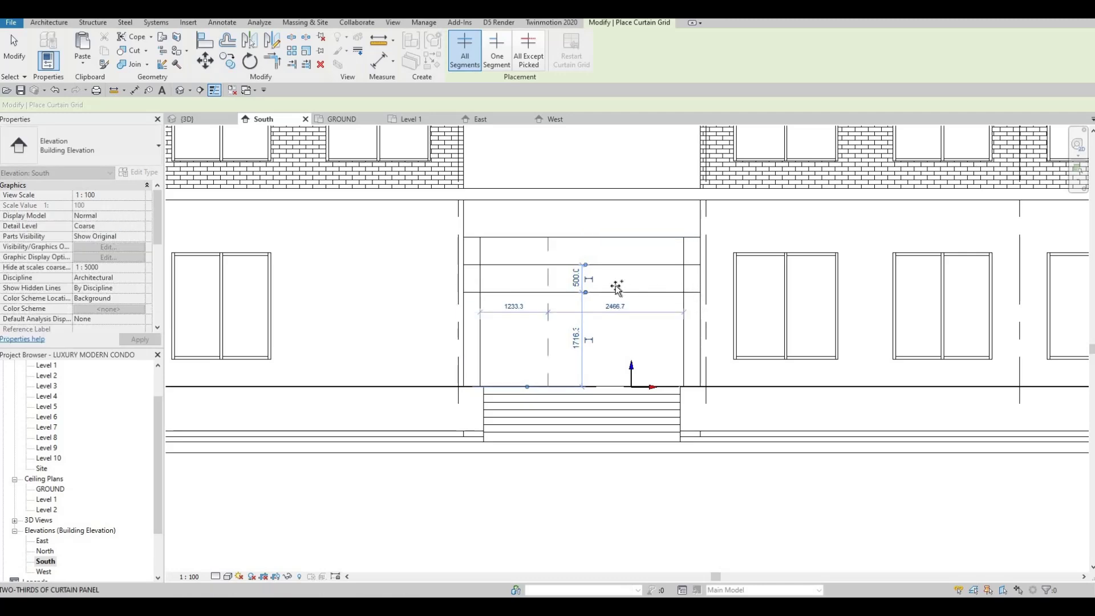
pyautogui.press('Escape')
pyautogui.press('Escape')
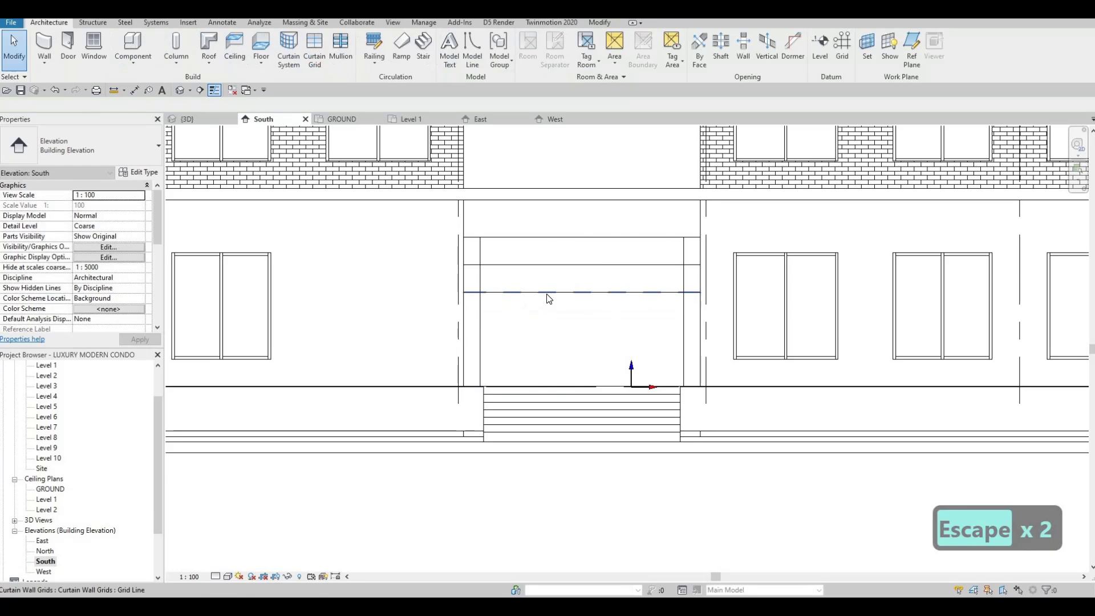
pyautogui.click(560, 291)
pyautogui.press('Delete')
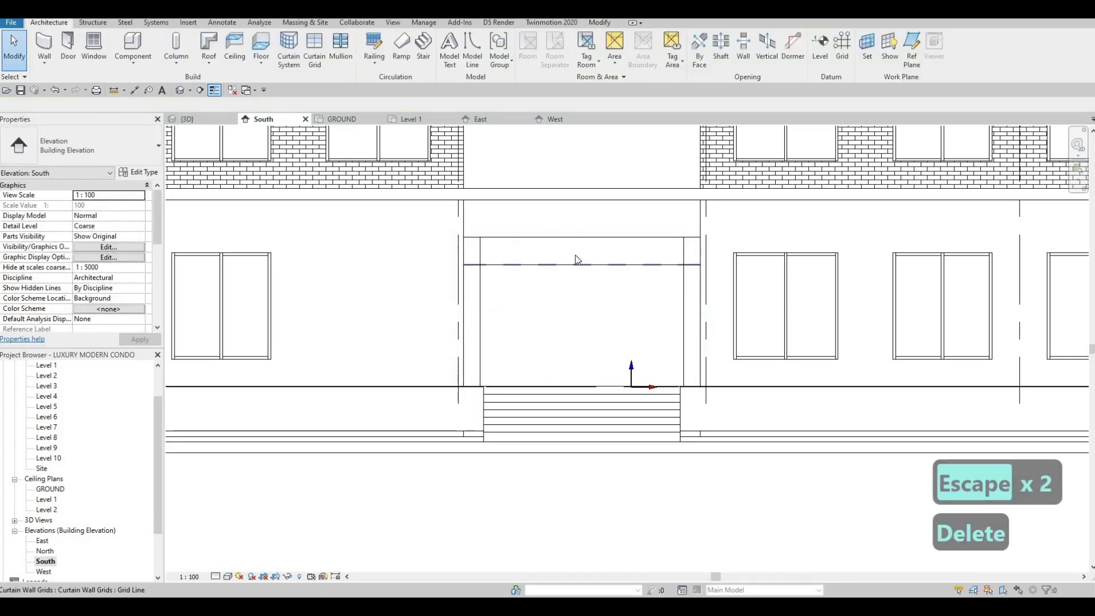
# Step: Set the horizontal grid line's distance from the curtain wall's top edge to 700 mm
pyautogui.click(574, 265)
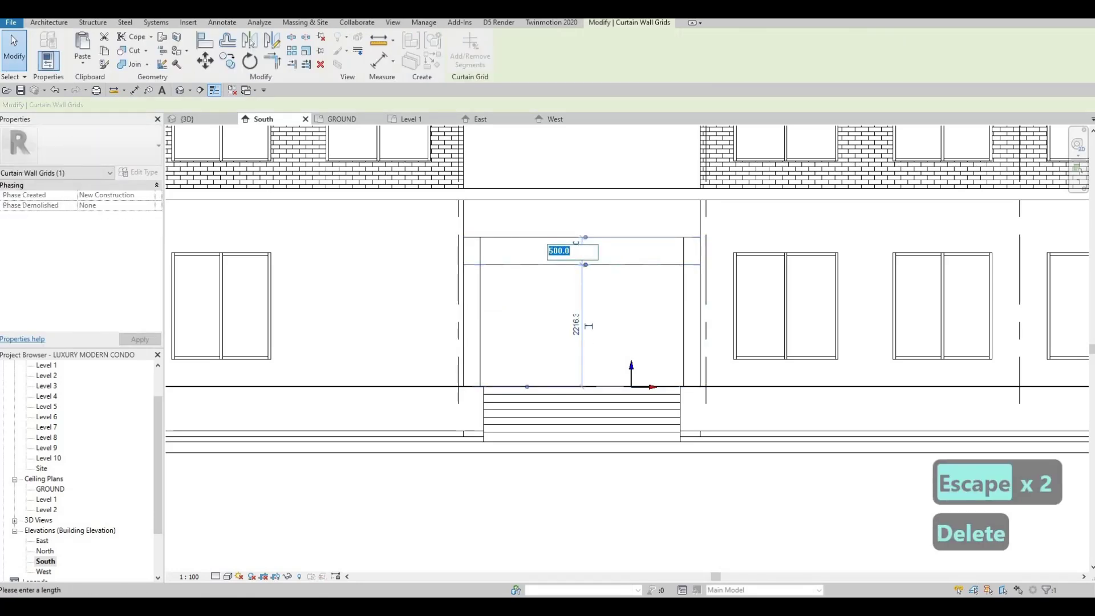
pyautogui.write('700')
pyautogui.press('Return')
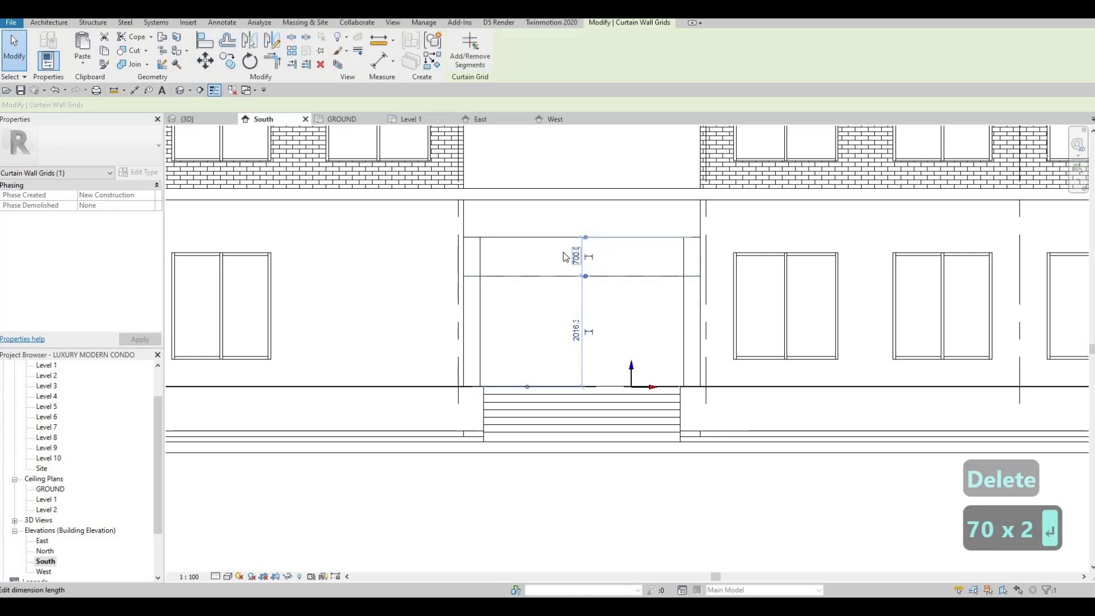
pyautogui.press('Escape')
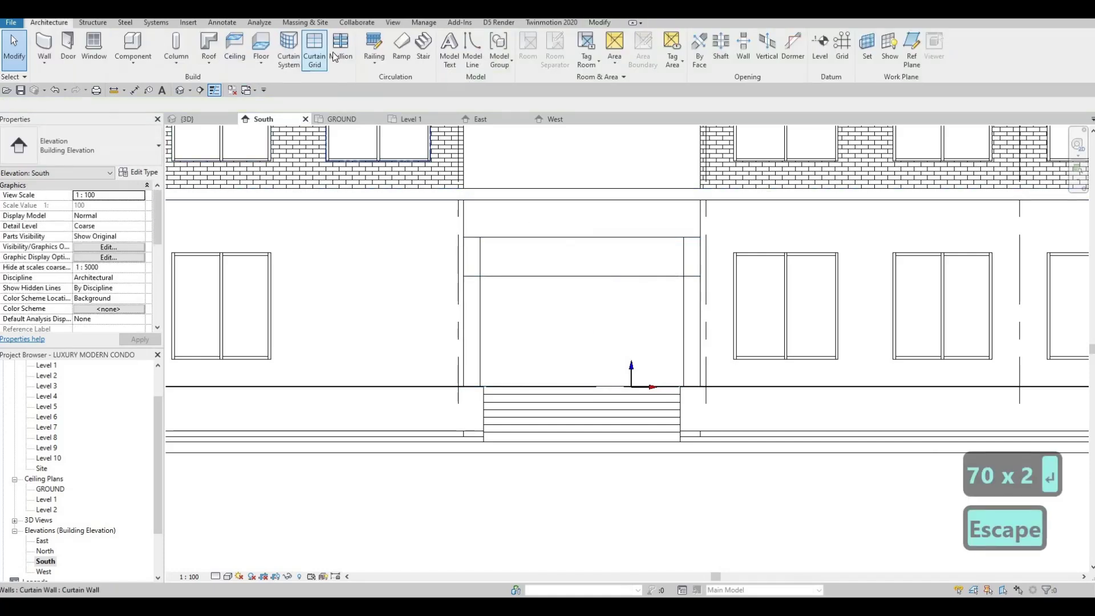
# Step: Add two vertical curtain grid lines in the central bay, 1100 mm and 2200 mm from its left grid line
pyautogui.click(315, 47)
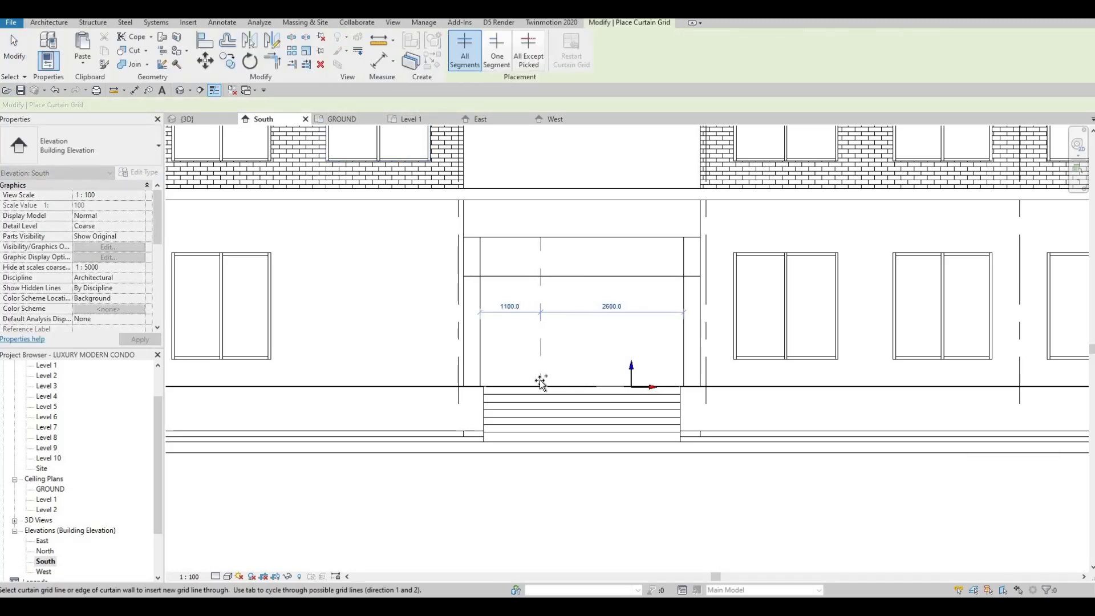
pyautogui.click(542, 385)
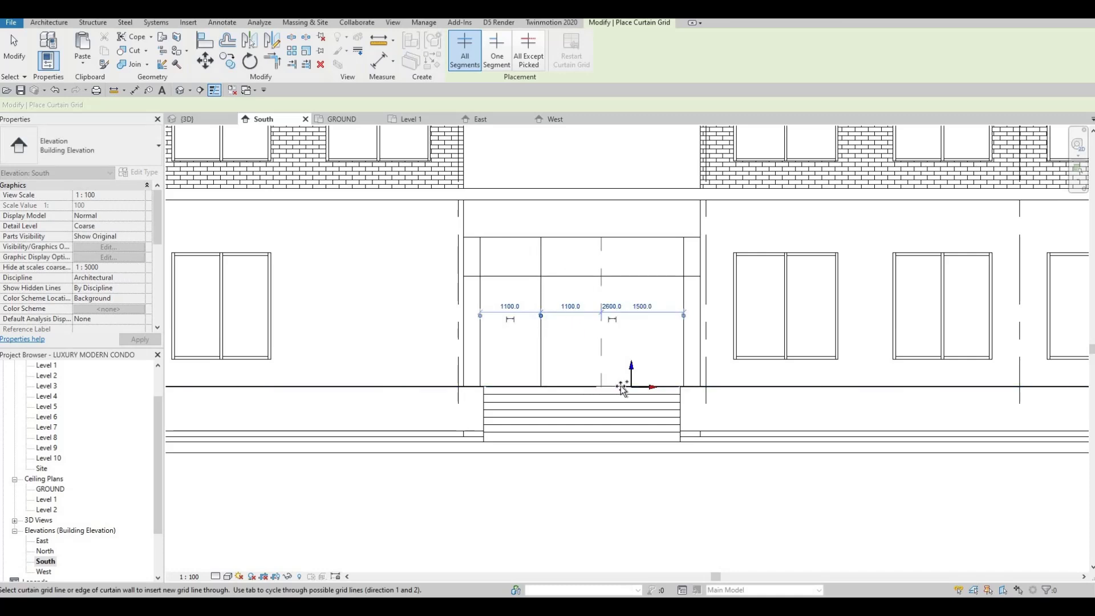
pyautogui.click(622, 387)
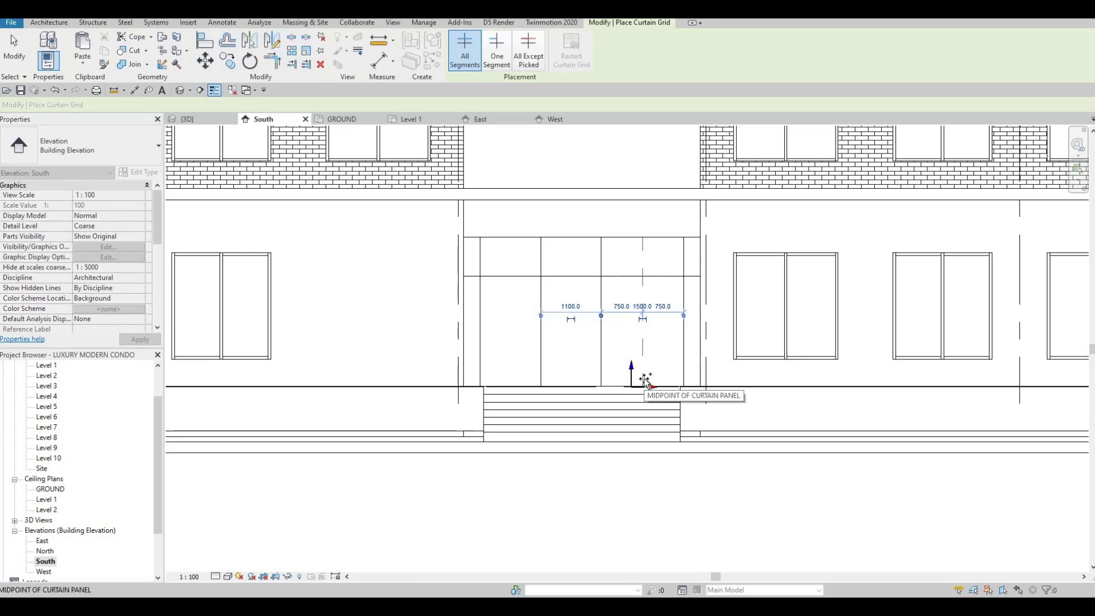
# Step: Add a vertical curtain grid line at the midpoint of the 1500 mm wide entrance panel and check it in 3D
pyautogui.click(636, 389)
pyautogui.press('Escape')
pyautogui.press('Escape')
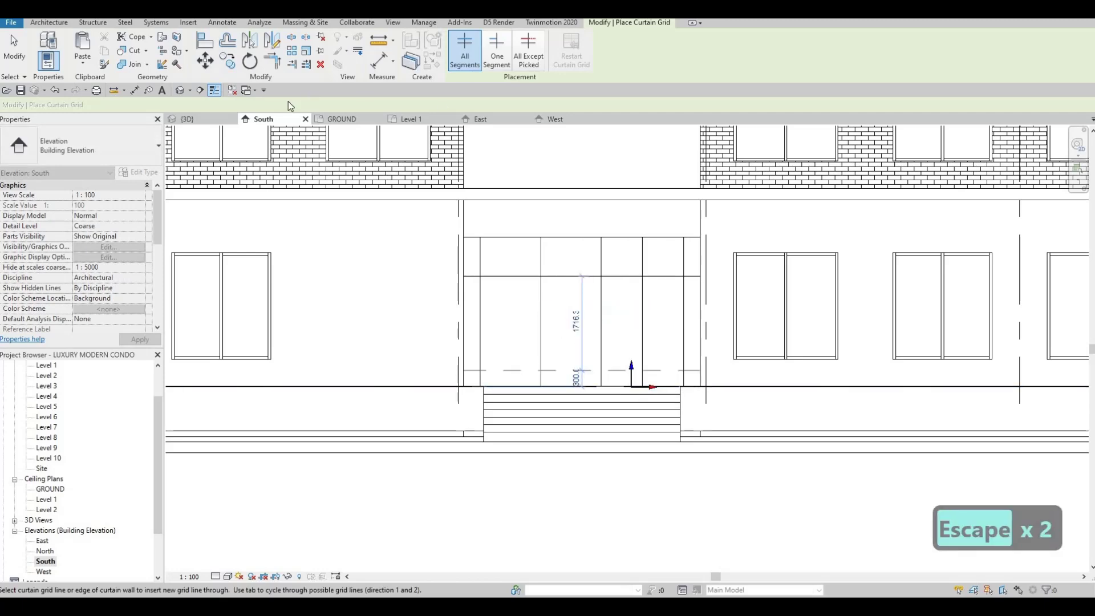
pyautogui.click(187, 121)
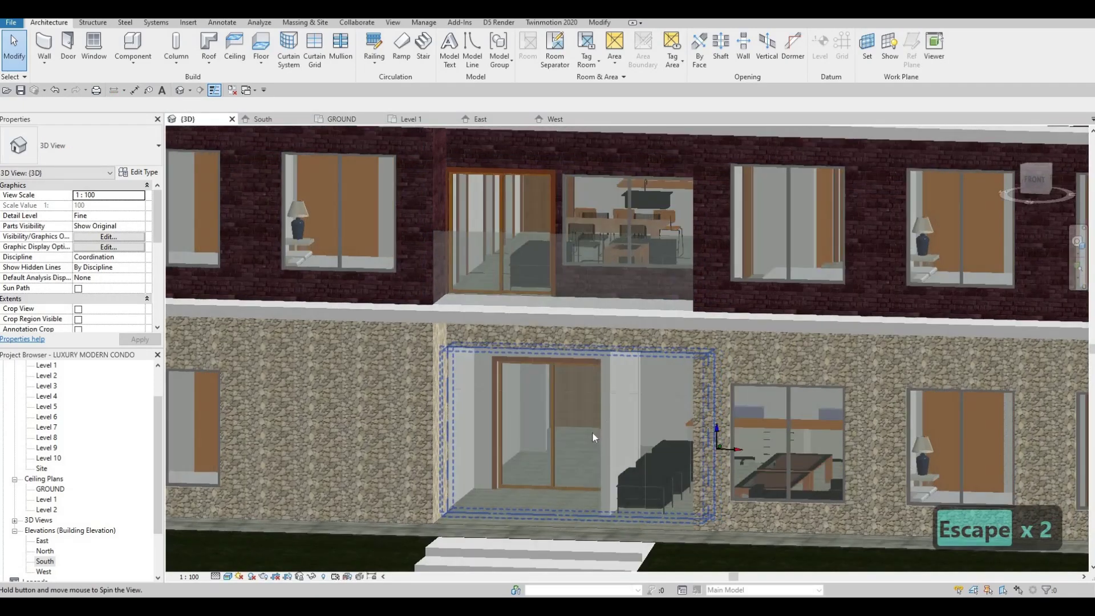
pyautogui.moveTo(593, 433)
pyautogui.keyDown('shift'); pyautogui.mouseDown(button='middle')
pyautogui.moveTo(553, 453)
pyautogui.moveTo(611, 442)
pyautogui.moveTo(599, 453)
pyautogui.mouseUp(button='middle'); pyautogui.keyUp('shift')
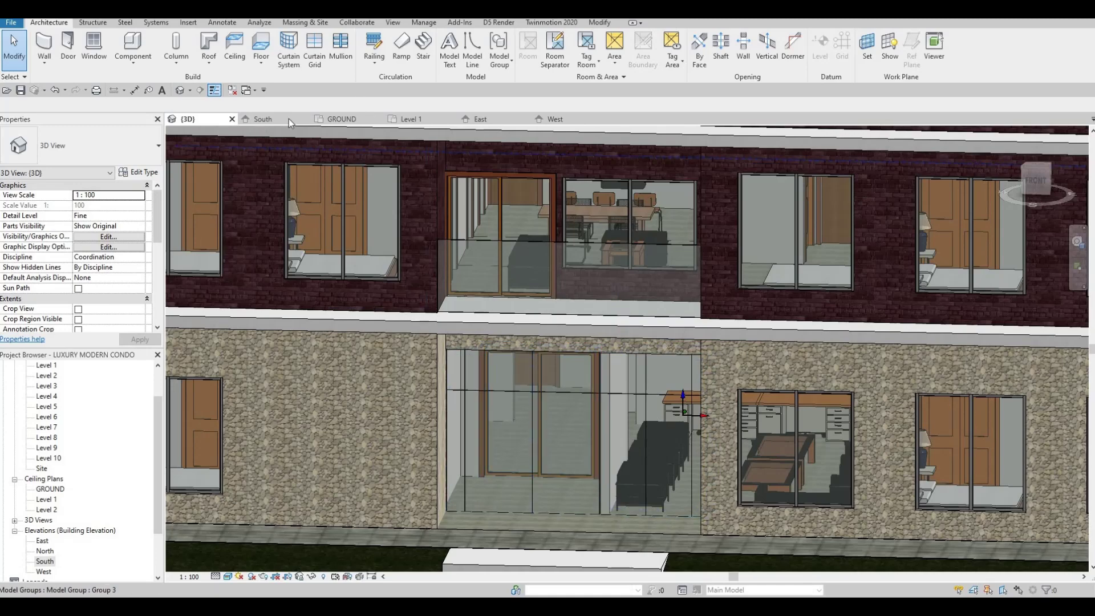
# Step: In the South elevation, set the first two inner vertical grid lines 900 mm apart, starting 900 mm from the left side grid line
pyautogui.click(272, 119)
pyautogui.click(540, 298)
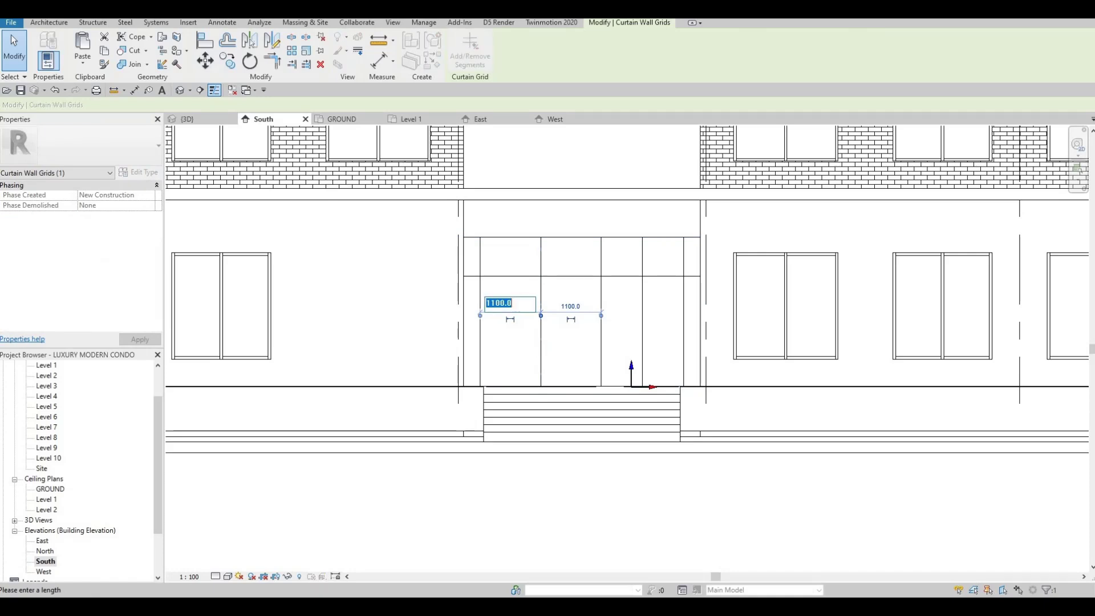
pyautogui.click(511, 303)
pyautogui.write('900')
pyautogui.press('Return')
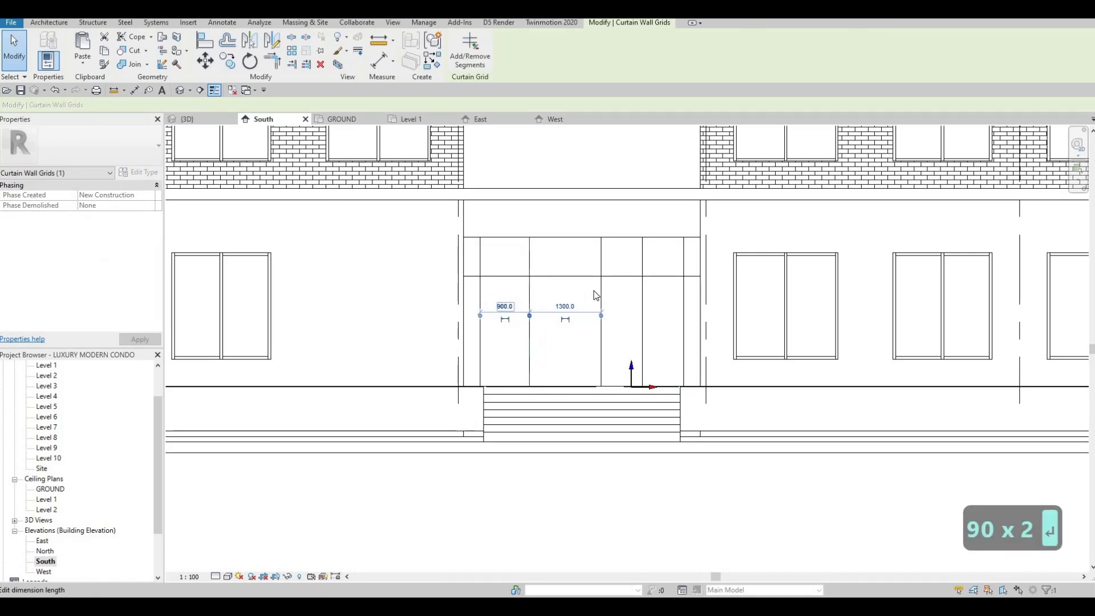
pyautogui.press('Escape')
pyautogui.click(602, 298)
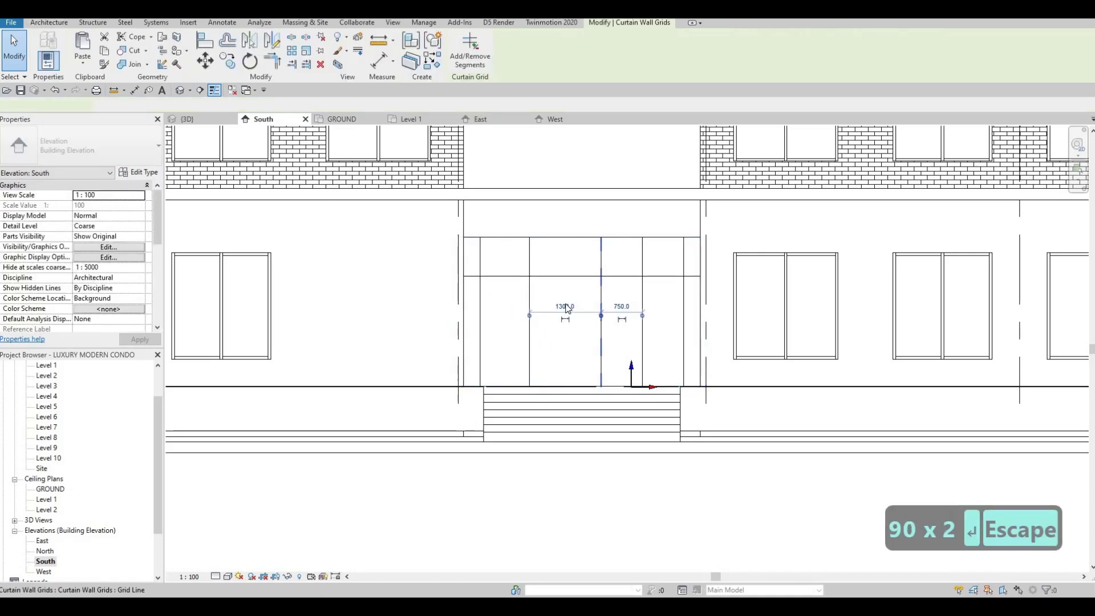
pyautogui.write('900')
pyautogui.press('Return')
pyautogui.press('Escape')
pyautogui.press('Escape')
# Step: Replace the third inner vertical grid line with one centred in its bay, 950 mm from the neighbouring lines
pyautogui.click(644, 288)
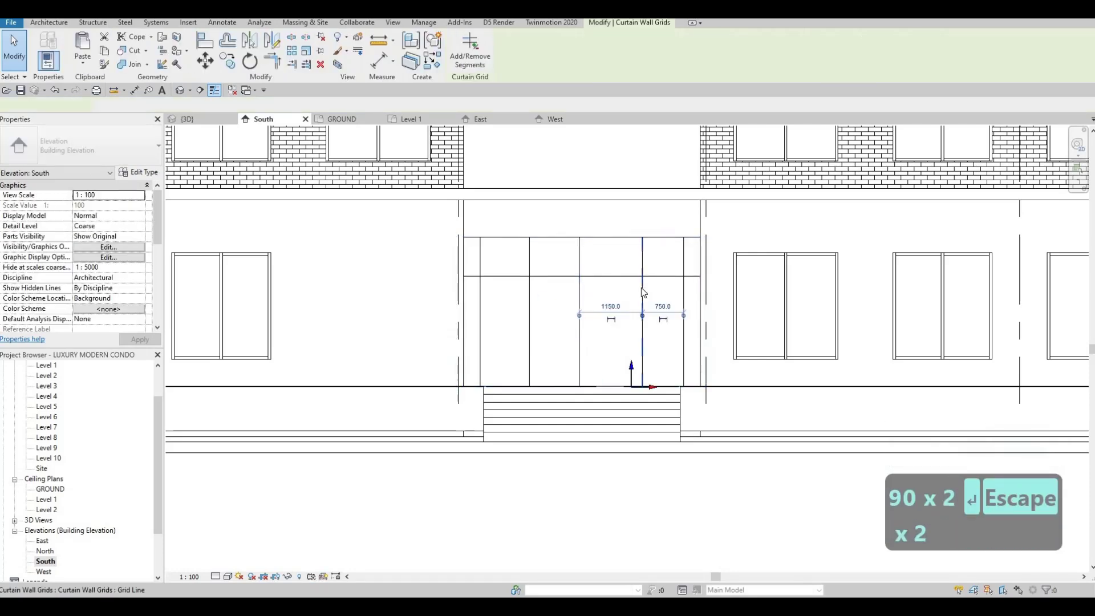
pyautogui.press('Delete')
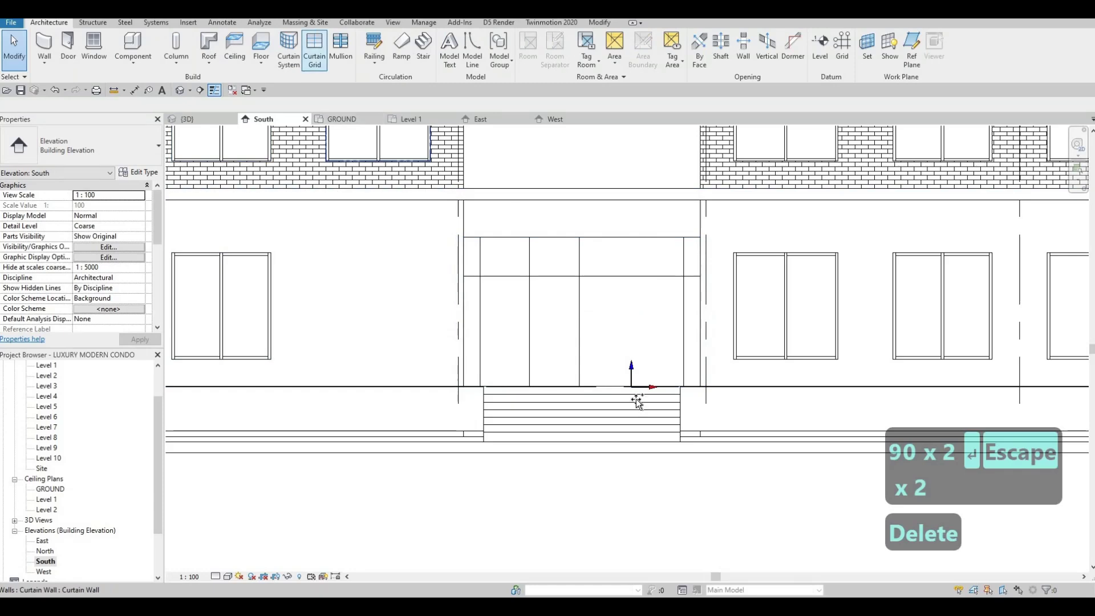
pyautogui.click(630, 367)
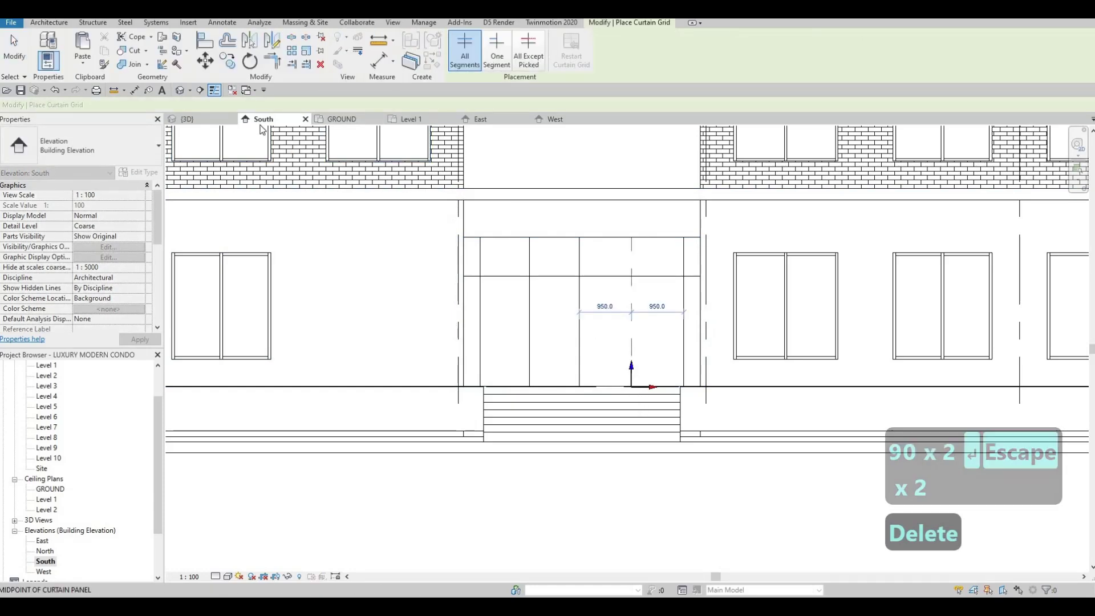
pyautogui.press('Escape')
pyautogui.press('Escape')
# Step: In the 3D view, place 50mm x 65mm rectangular mullions on all grid lines of the entrance curtain wall
pyautogui.hotkey('ctrl', 'Tab')
pyautogui.press('Escape')
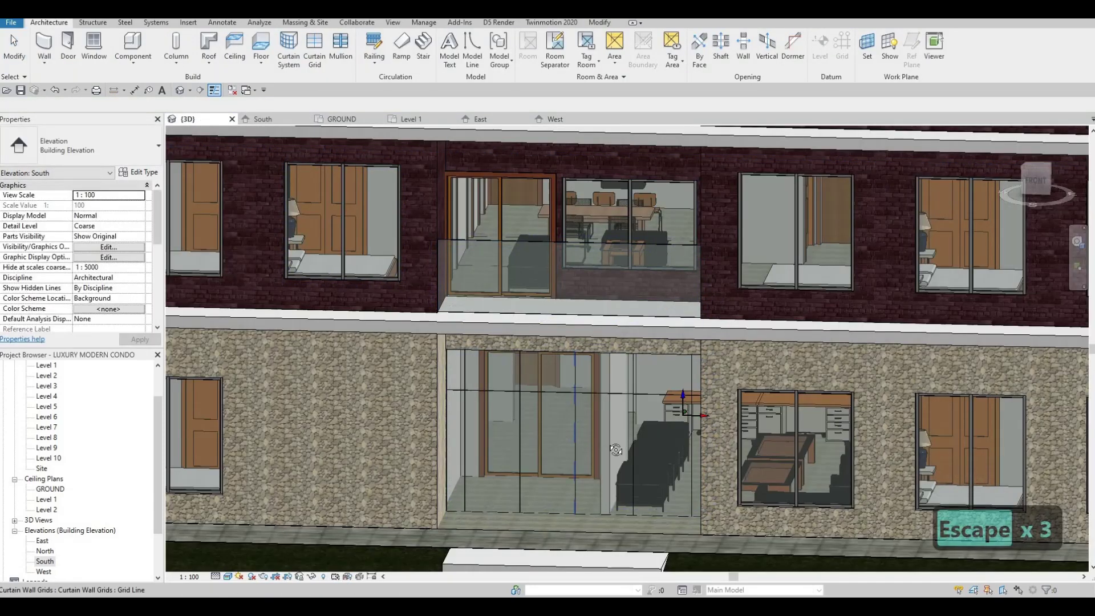
pyautogui.keyDown('shift'); pyautogui.moveTo(614, 446); pyautogui.dragTo(574, 419, button='middle'); pyautogui.keyUp('shift')
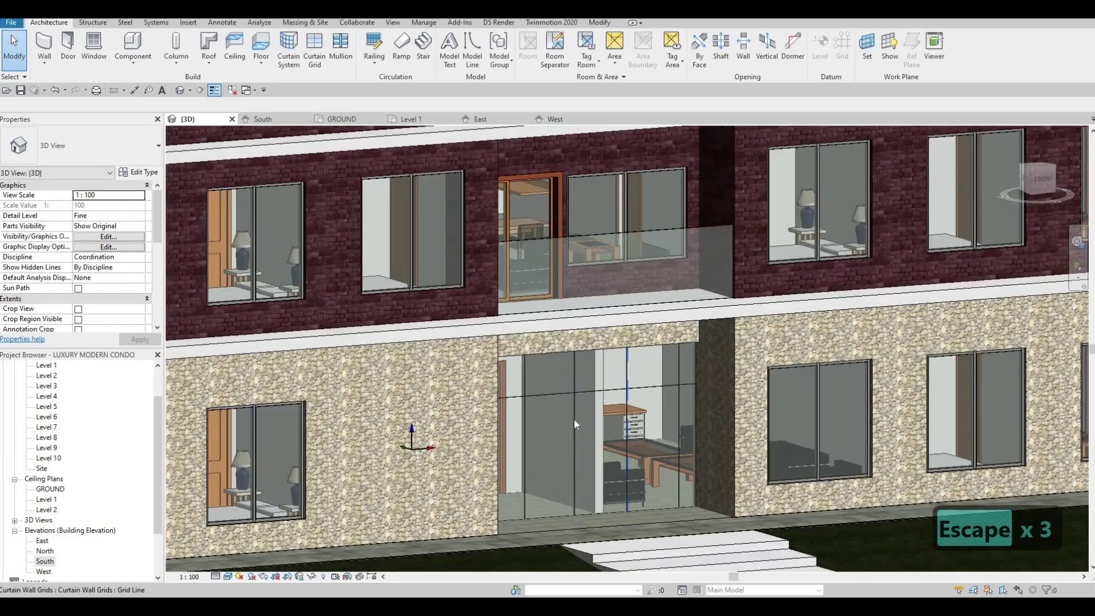
pyautogui.scroll(2, 573, 418)
pyautogui.click(339, 56)
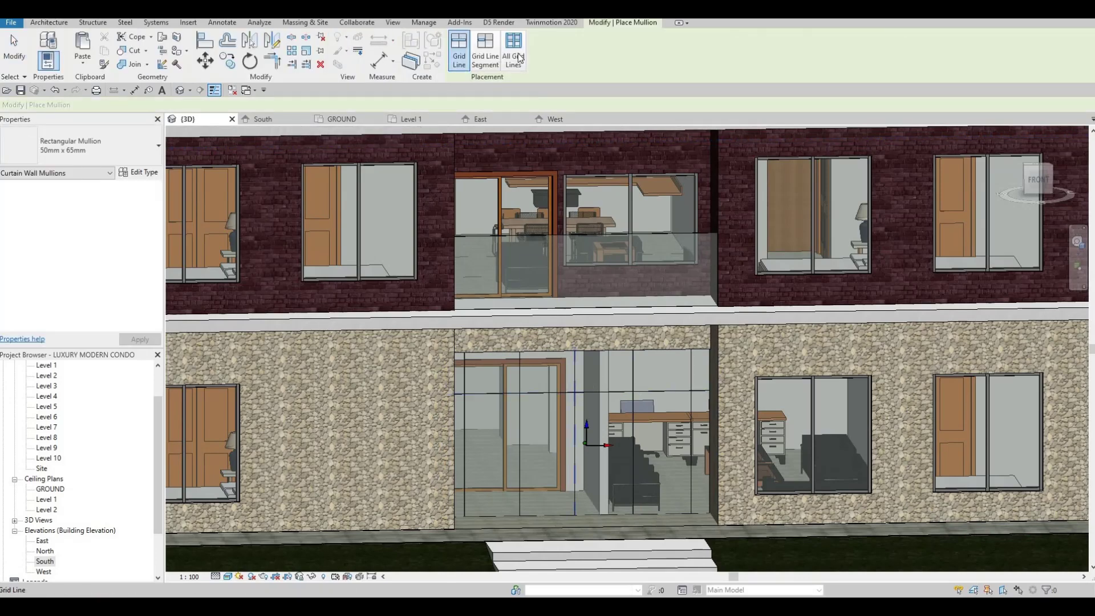
pyautogui.click(539, 390)
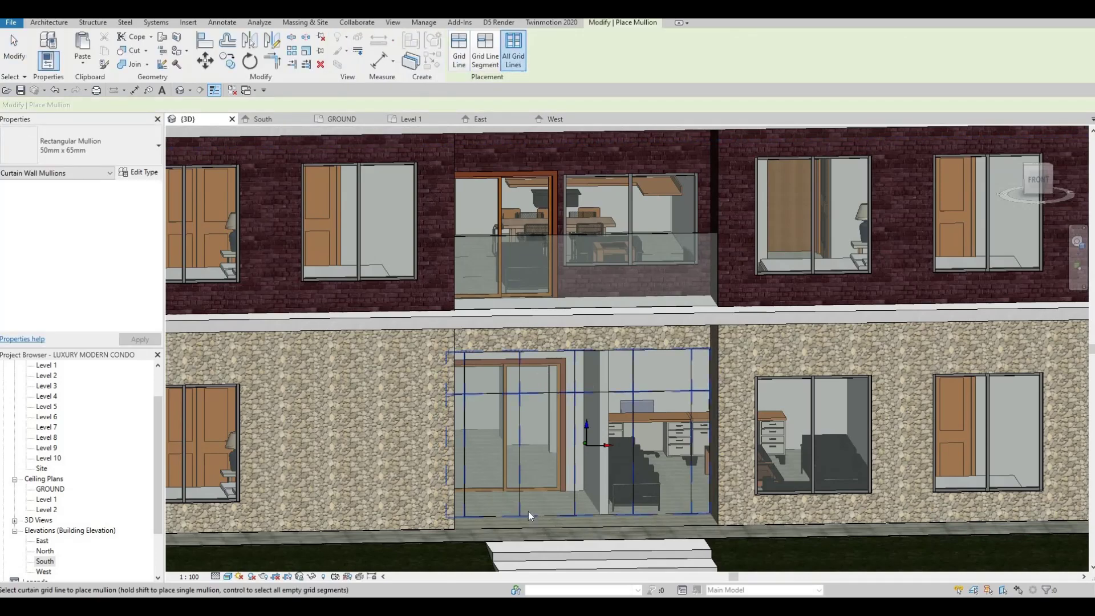
pyautogui.press('Escape')
pyautogui.press('Escape')
pyautogui.moveTo(546, 483); pyautogui.dragTo(553, 491, button='middle')
pyautogui.scroll(3, 552, 490)
pyautogui.press('Escape')
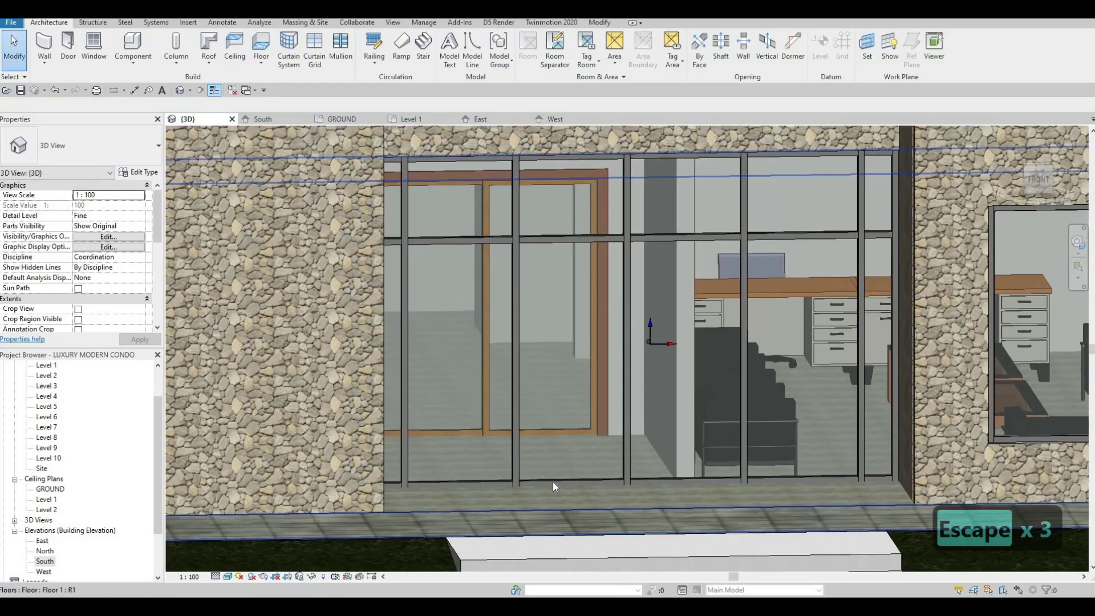
# Step: Delete the bottom mullions of the two 900 mm bays and the lower vertical mullion between them
pyautogui.click(523, 486)
pyautogui.press('Delete')
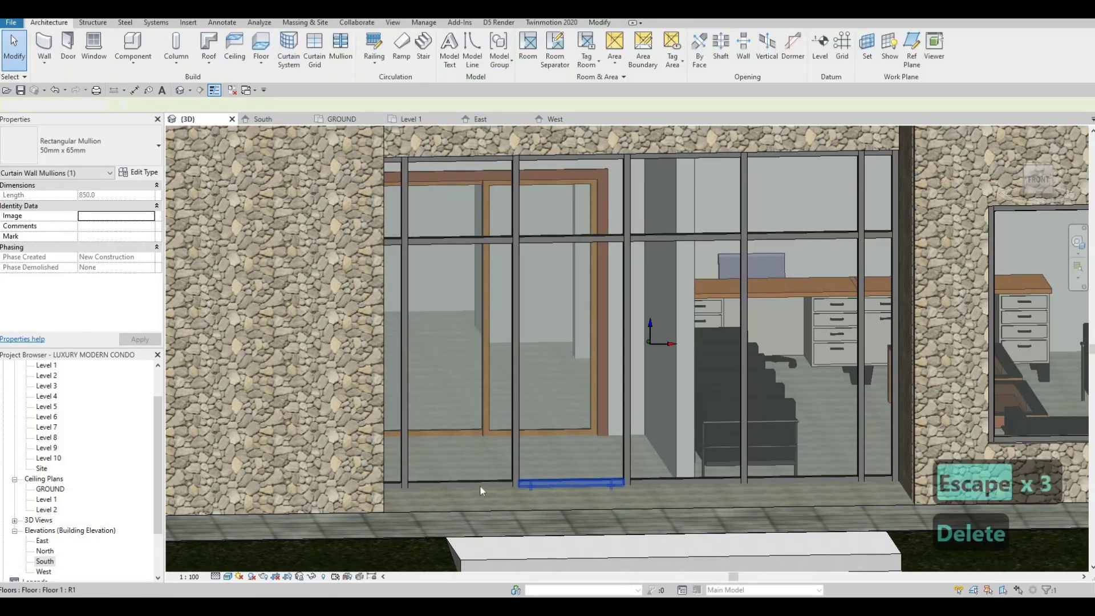
pyautogui.click(480, 485)
pyautogui.press('Delete')
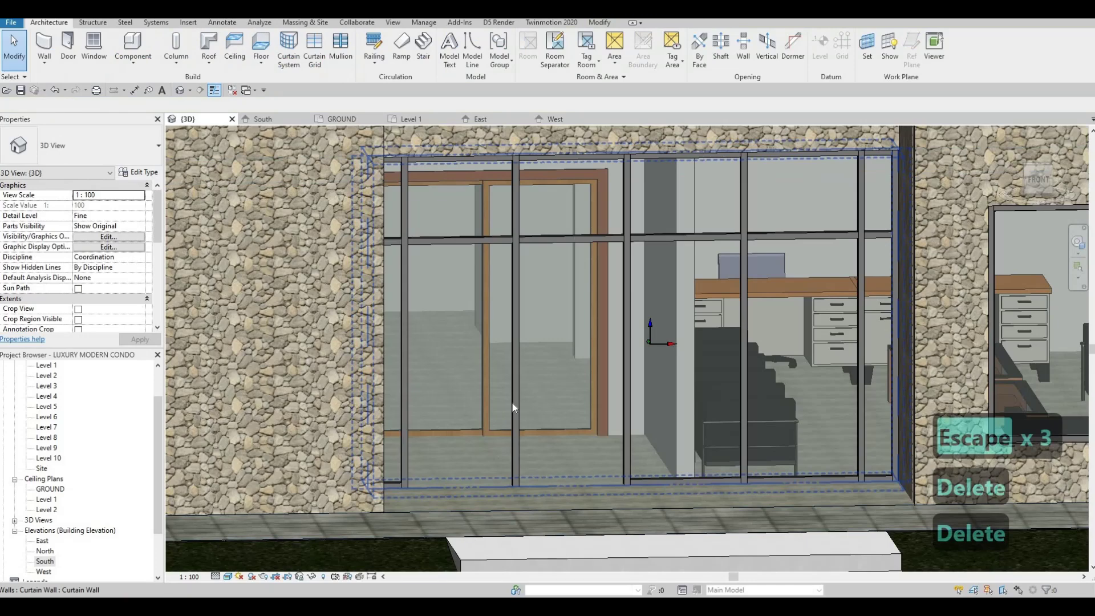
pyautogui.click(512, 403)
pyautogui.press('Delete')
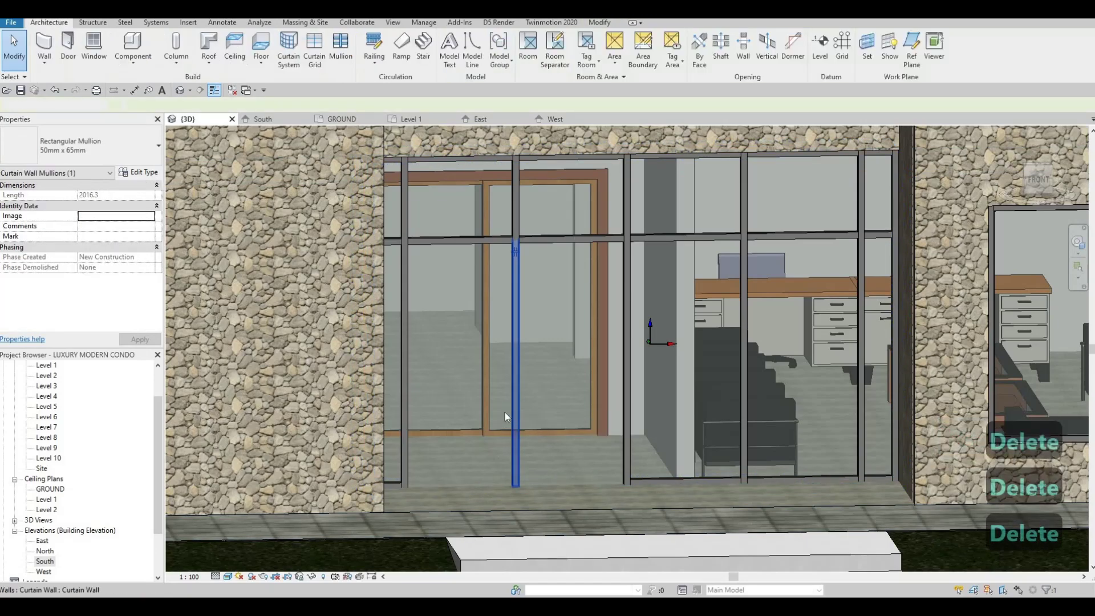
pyautogui.press('Tab')
pyautogui.press('Escape')
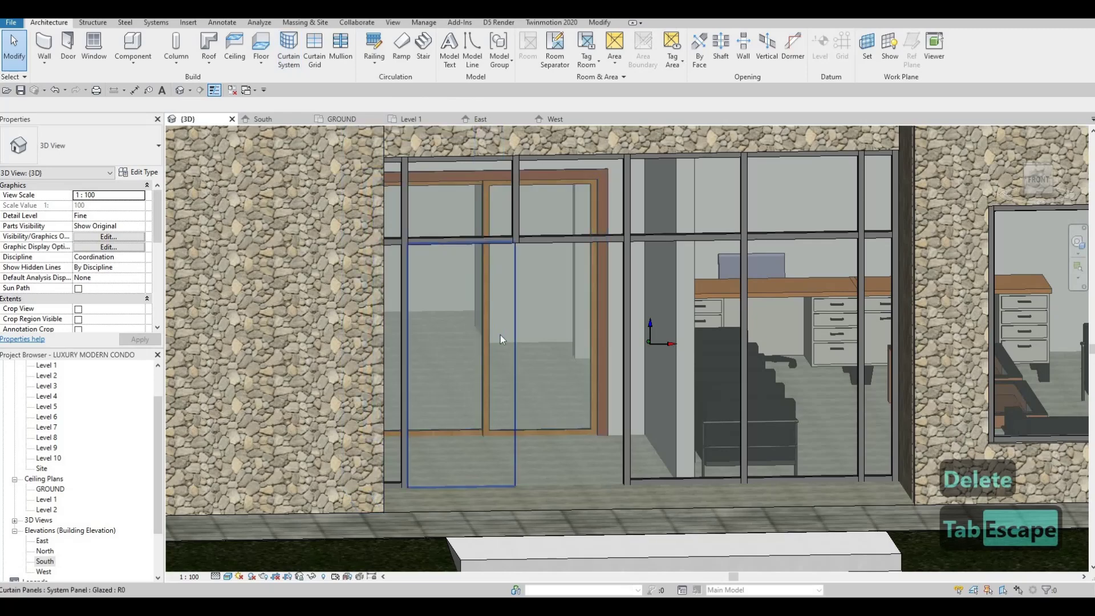
pyautogui.press('Tab')
pyautogui.press('Tab')
pyautogui.press('Tab')
pyautogui.press('Tab')
pyautogui.press('Tab')
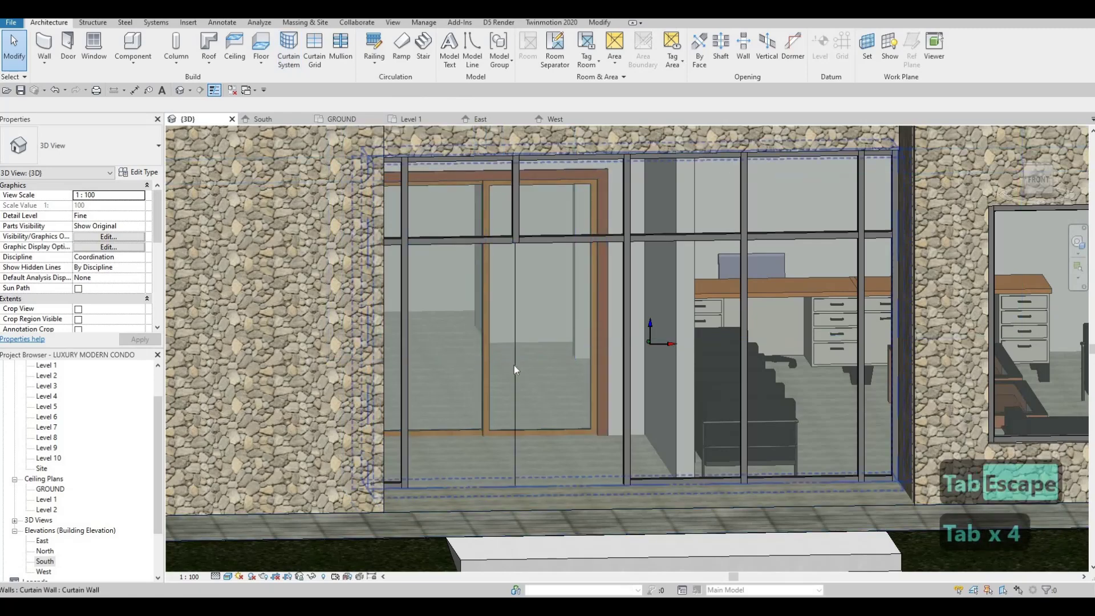
pyautogui.press('Tab')
pyautogui.press('Tab')
pyautogui.click(514, 365)
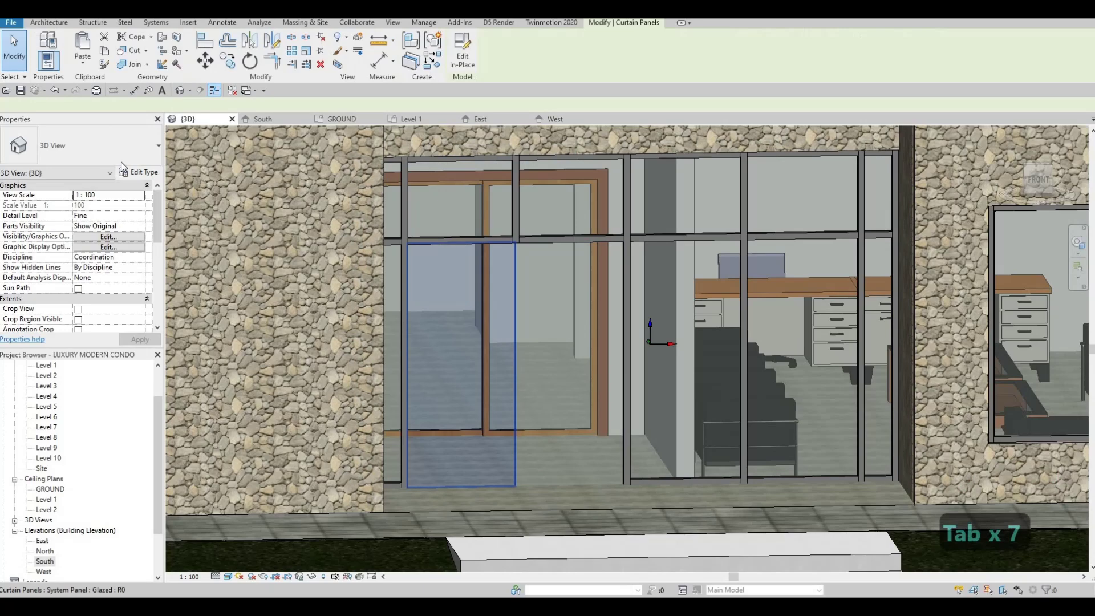
pyautogui.click(122, 158)
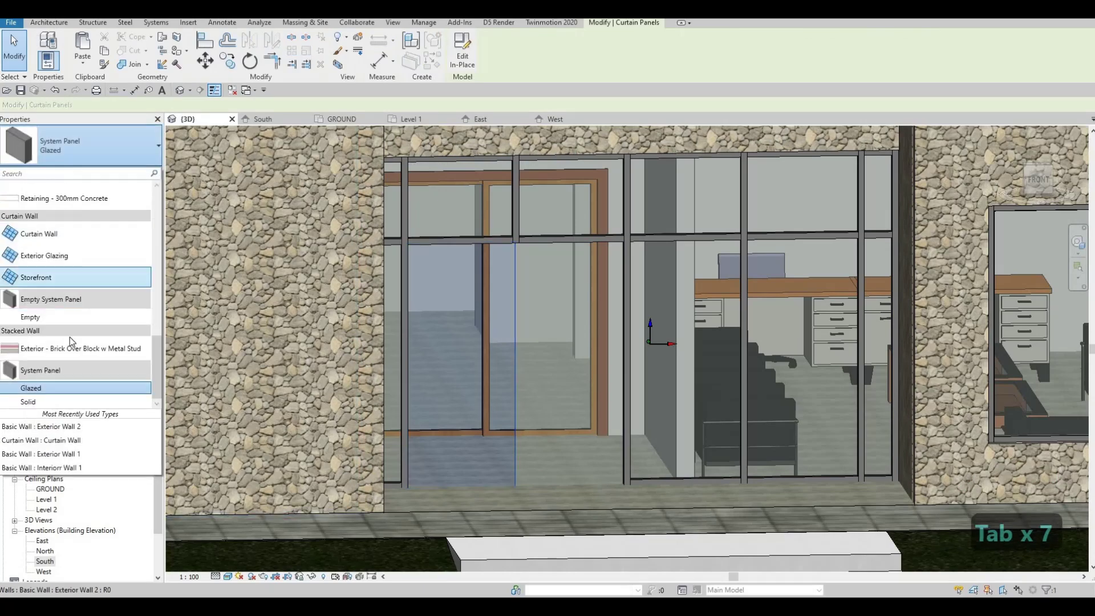
pyautogui.press('Escape')
pyautogui.press('Escape')
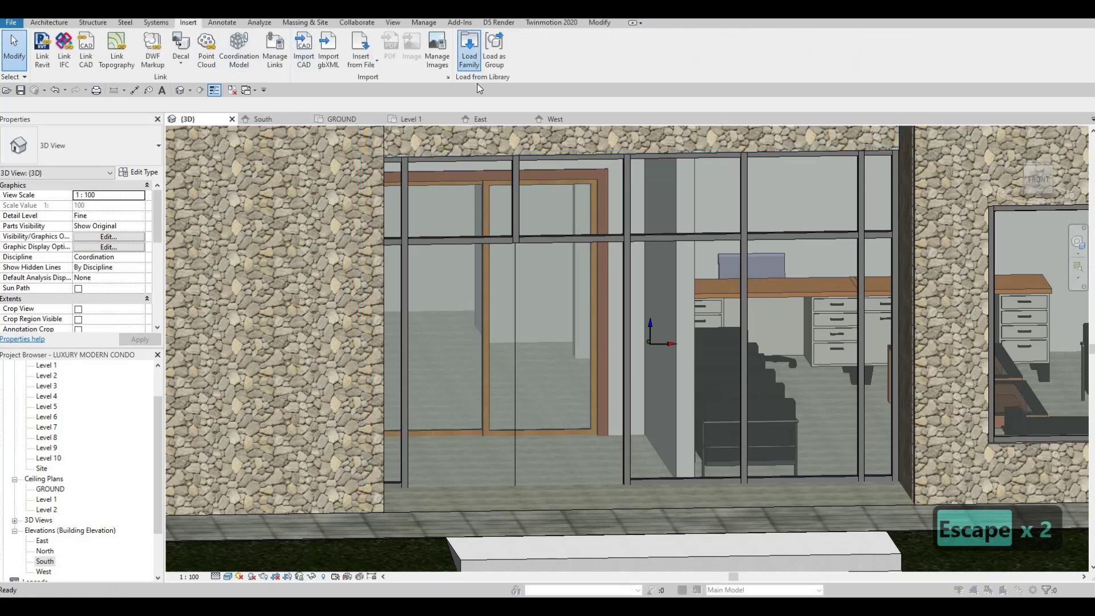
# Step: Load the M_Door-Curtain-Wall-Single-Glass family from the Doors folder of the metric library
pyautogui.click(469, 48)
pyautogui.scroll(-6, 313, 177)
pyautogui.scroll(3, 283, 174)
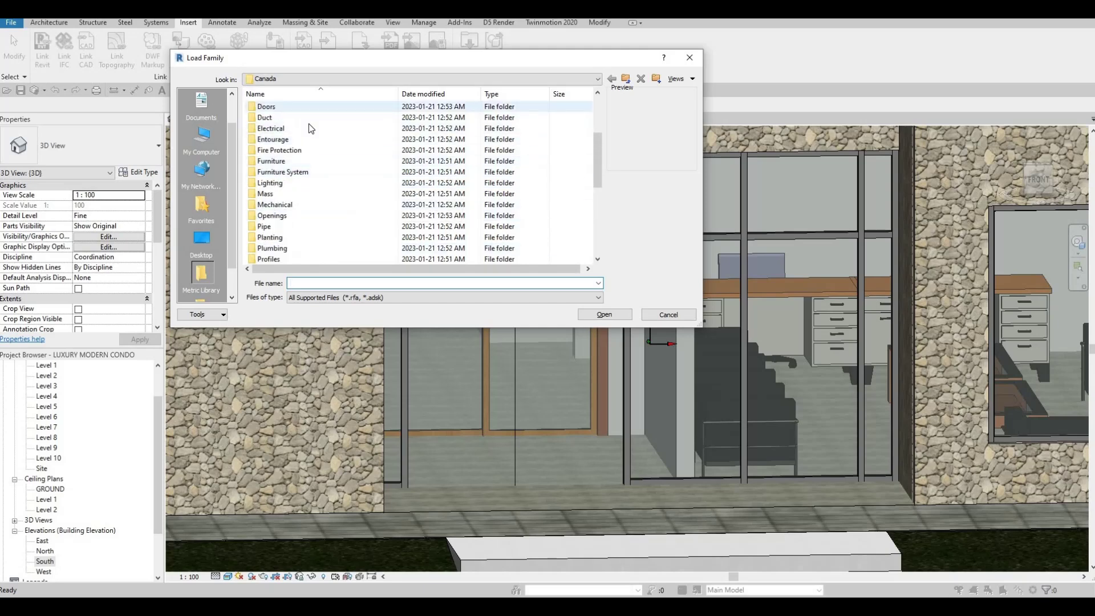
pyautogui.doubleClick(310, 107)
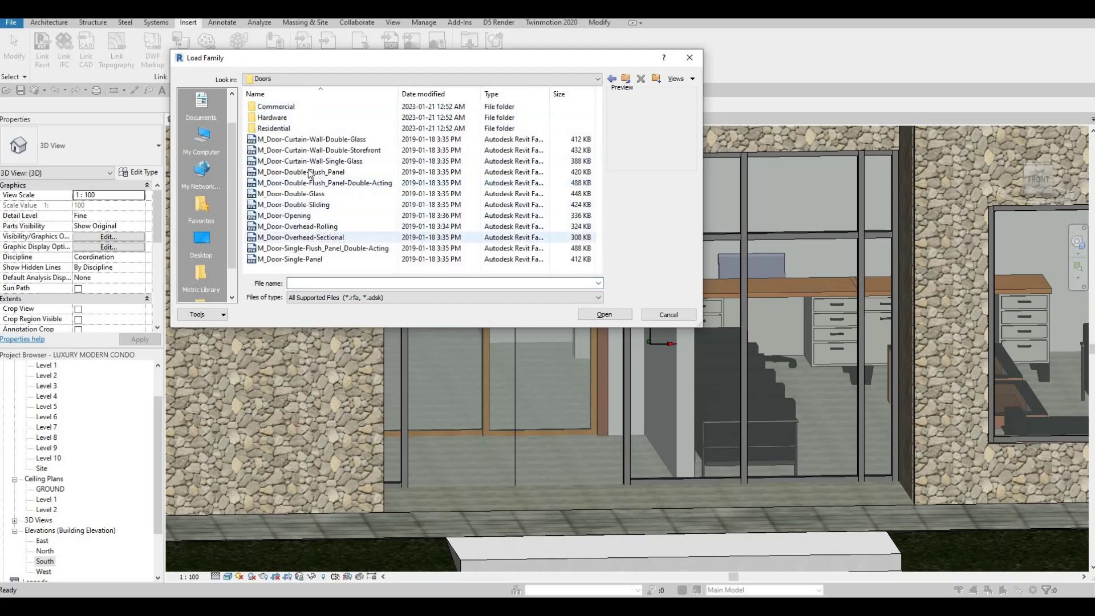
pyautogui.click(311, 161)
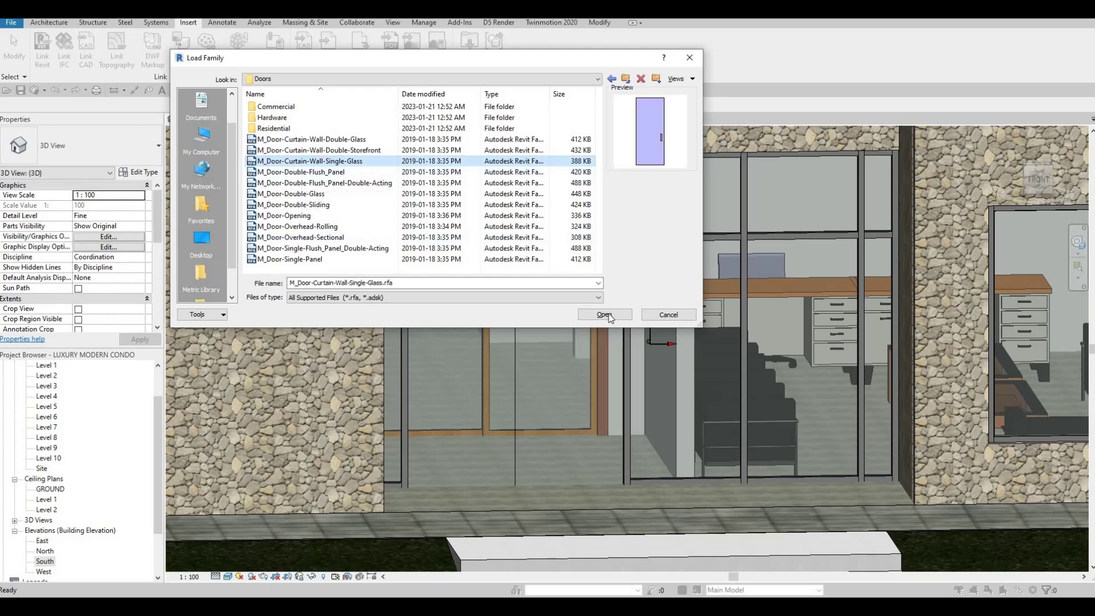
pyautogui.press('Return')
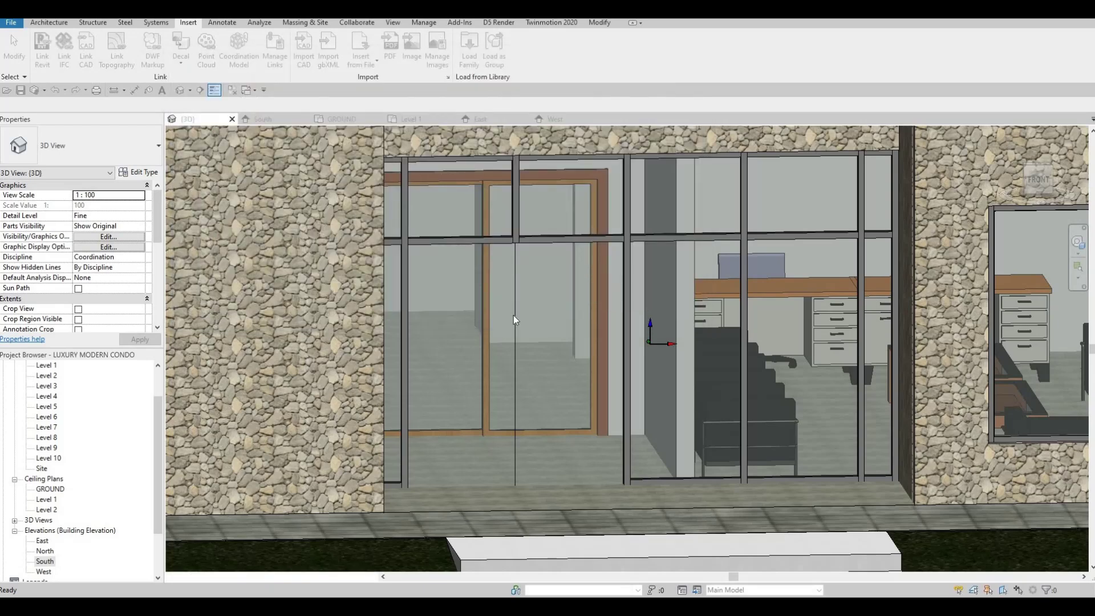
# Step: Change the lower glazed panel in the second 900 mm bay to the M_Door-Curtain-Wall-Single-Glass door
pyautogui.press('Tab')
pyautogui.press('Tab')
pyautogui.click(514, 315)
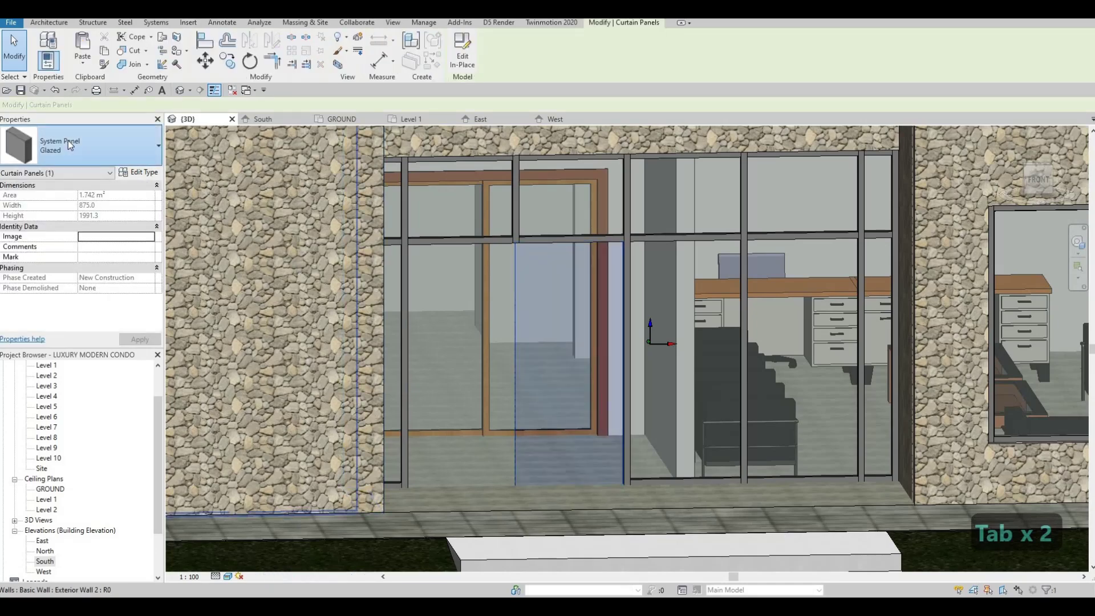
pyautogui.click(86, 149)
pyautogui.click(39, 304)
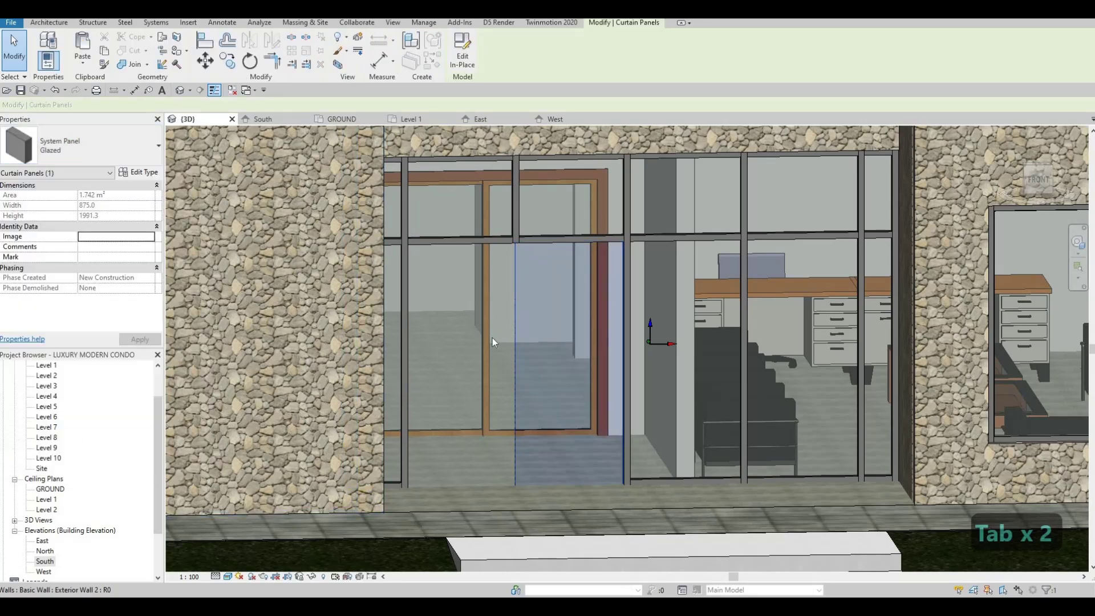
pyautogui.press('Escape')
pyautogui.press('Escape')
# Step: Change the adjacent lower panel in the first 900 mm bay to M_Door-Curtain-Wall-Single-Glass as well
pyautogui.press('Tab')
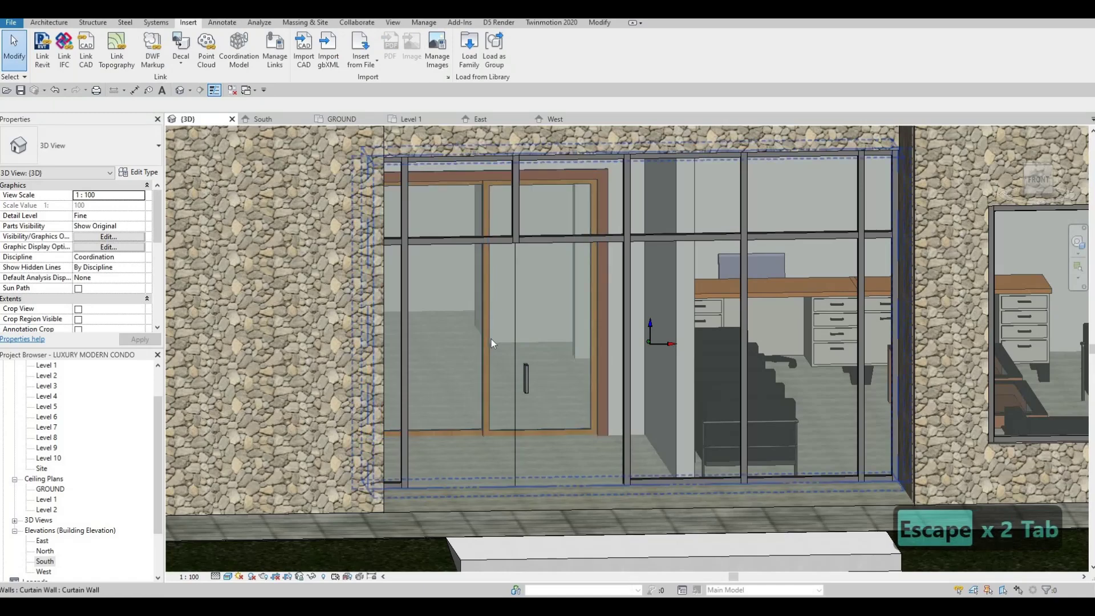
pyautogui.press('Tab')
pyautogui.click(491, 339)
pyautogui.click(70, 147)
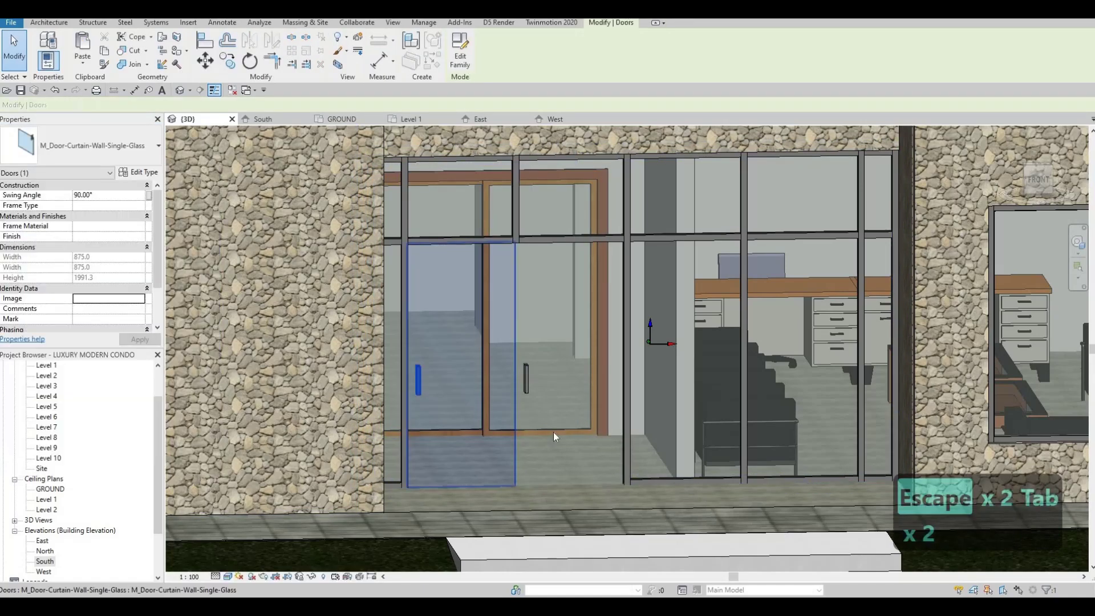
pyautogui.press('Escape')
pyautogui.press('Escape')
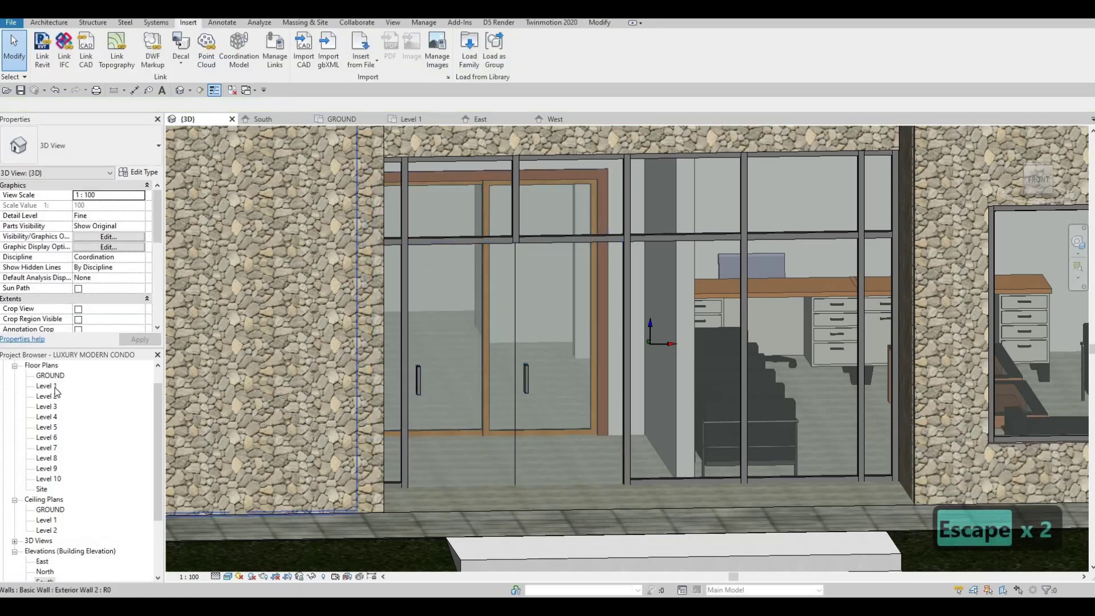
# Step: On the Level 1 plan, flip the hand and facing of the left curtain wall glass door beside its neighbouring leaf
pyautogui.doubleClick(55, 387)
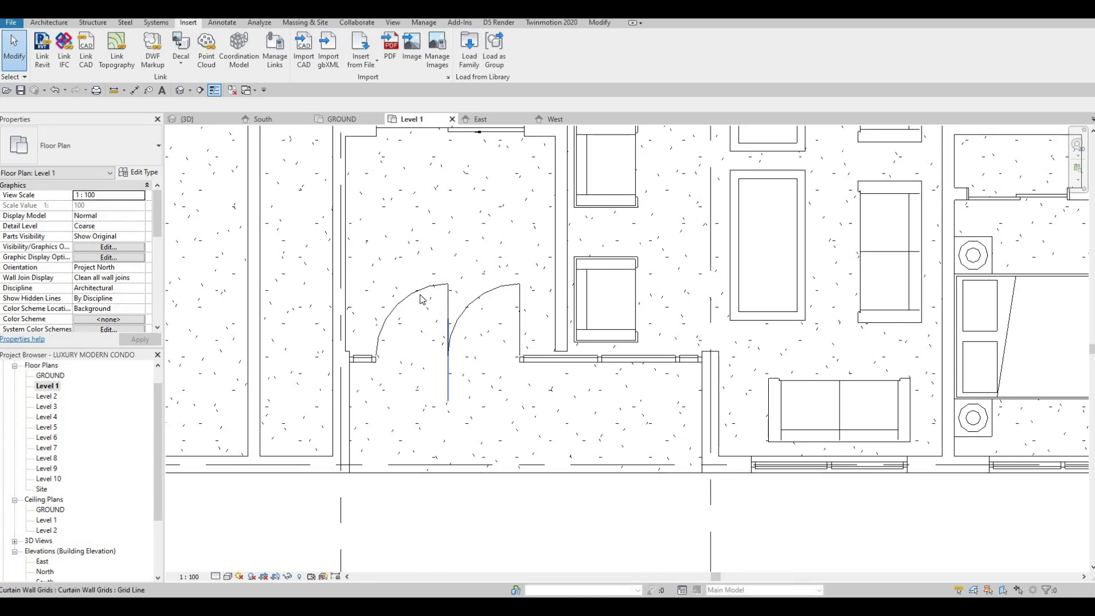
pyautogui.click(402, 316)
pyautogui.click(398, 311)
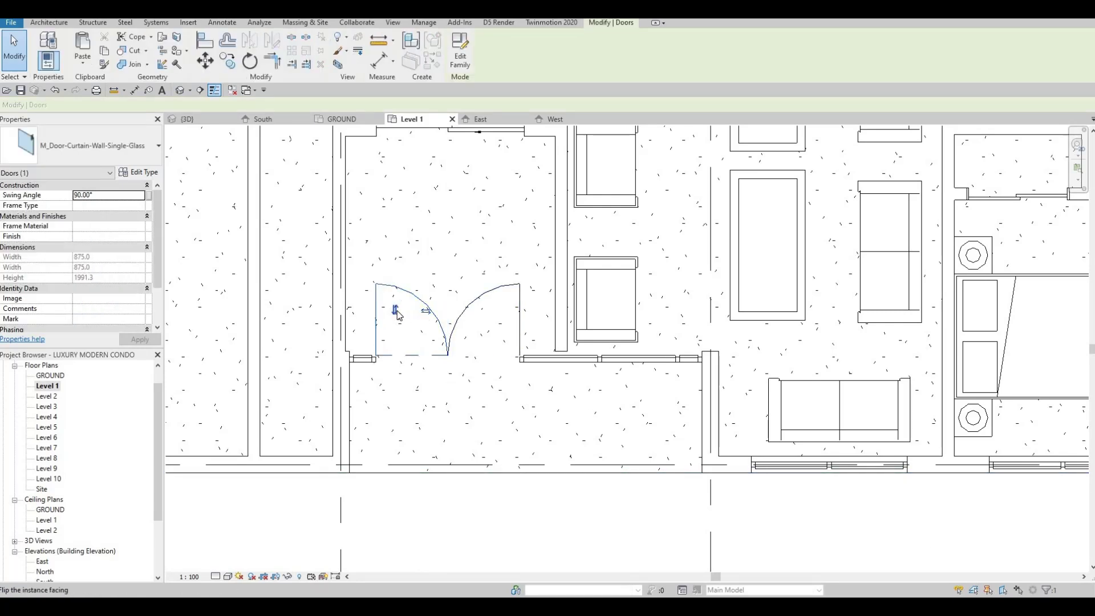
pyautogui.press('space')
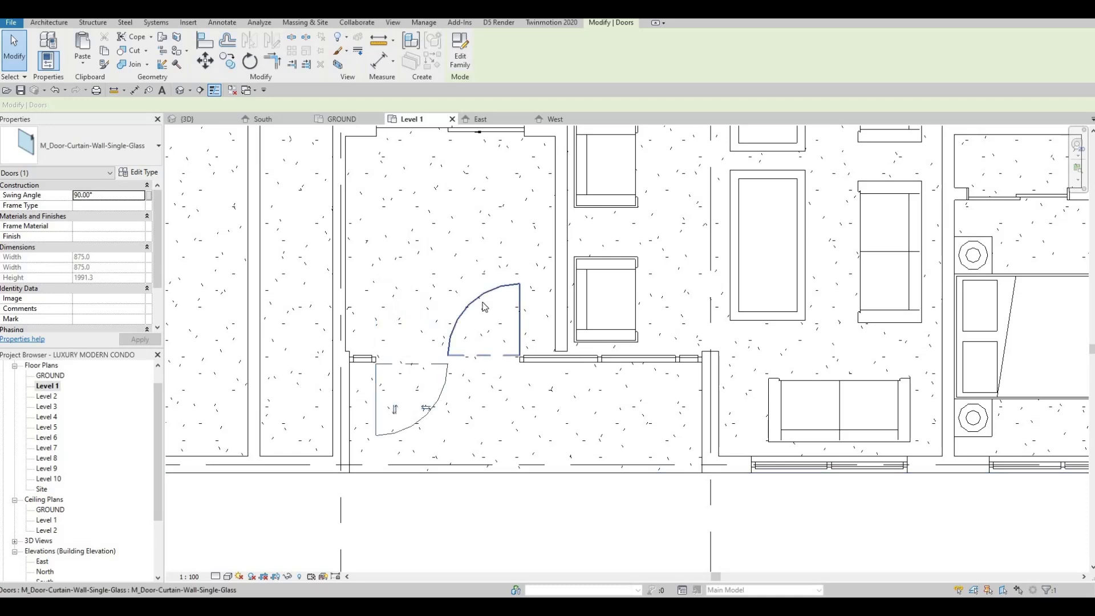
pyautogui.click(500, 312)
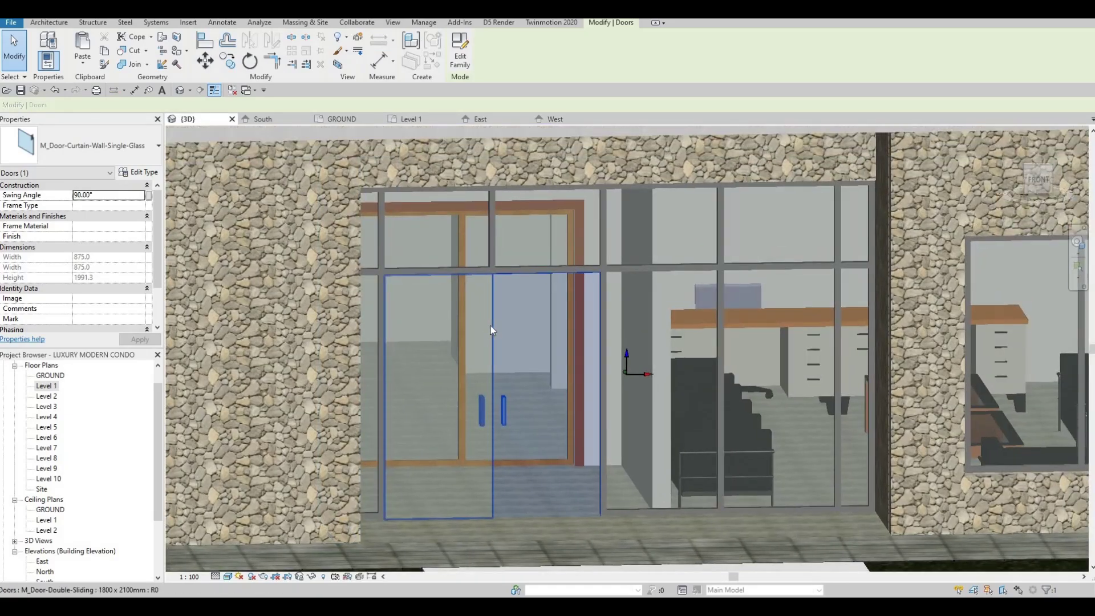
# Step: Examine the entrance doors, front steps and building facade in the 3D view from several angles
pyautogui.scroll(-2, 490, 326)
pyautogui.press('Escape')
pyautogui.moveTo(474, 353); pyautogui.dragTo(498, 372, button='middle')
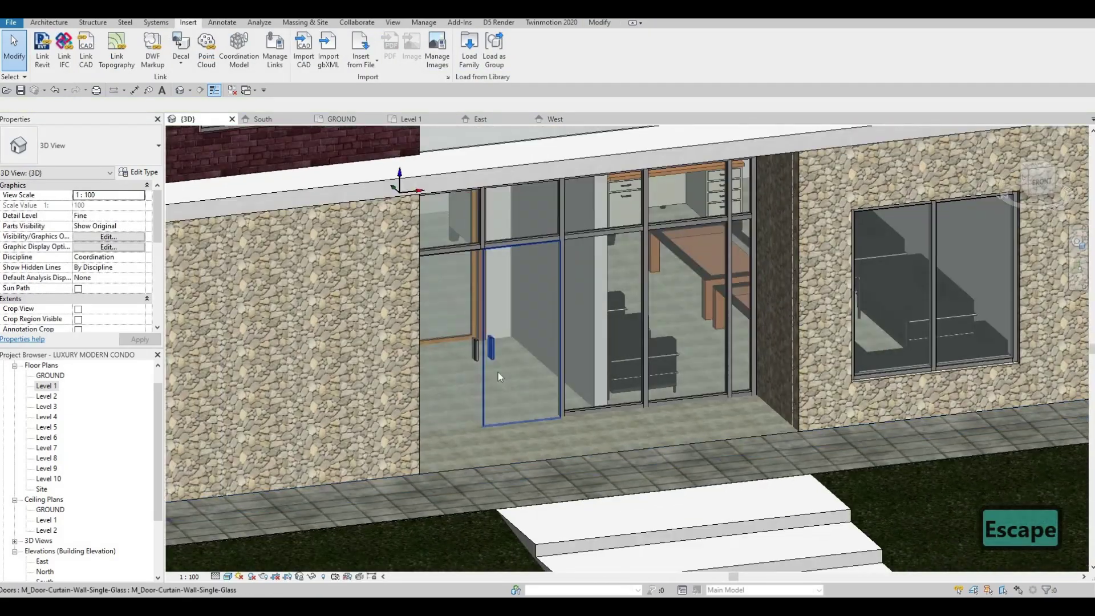
pyautogui.keyDown('shift'); pyautogui.moveTo(570, 374); pyautogui.dragTo(711, 281, button='middle'); pyautogui.keyUp('shift')
pyautogui.scroll(-8, 690, 346)
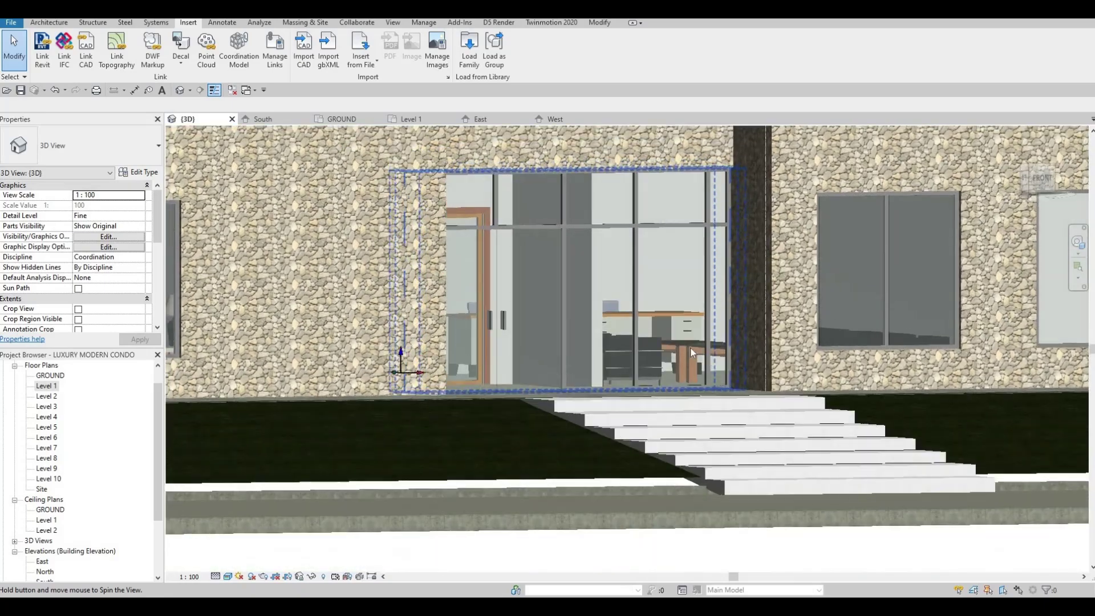
pyautogui.press('Escape')
pyautogui.keyDown('shift'); pyautogui.moveTo(559, 416); pyautogui.dragTo(471, 241, button='middle'); pyautogui.keyUp('shift')
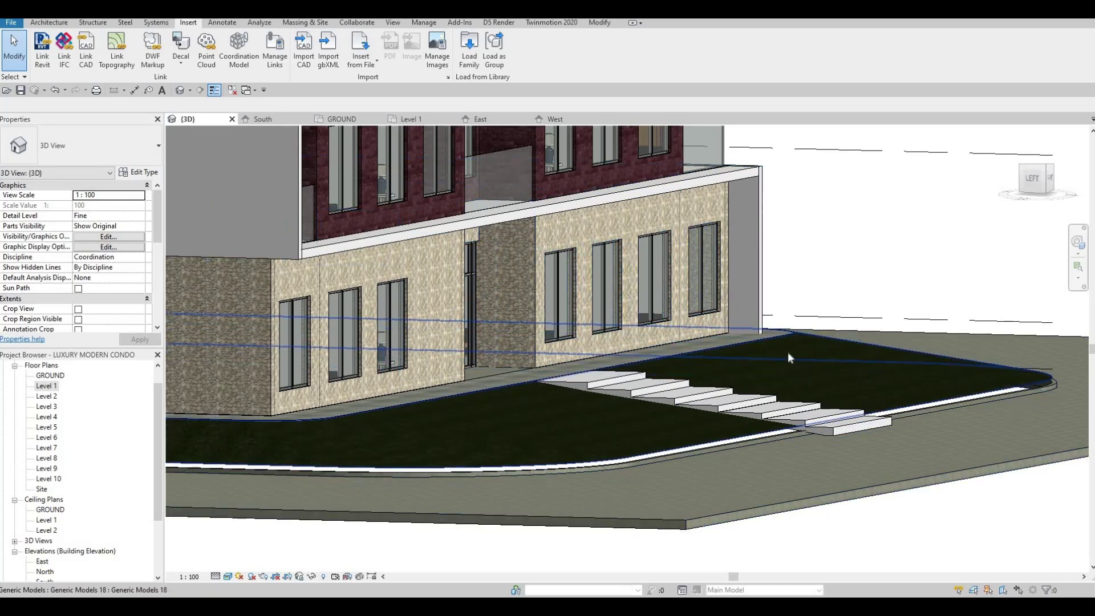
pyautogui.keyDown('shift'); pyautogui.moveTo(538, 442); pyautogui.dragTo(456, 346, button='middle'); pyautogui.keyUp('shift')
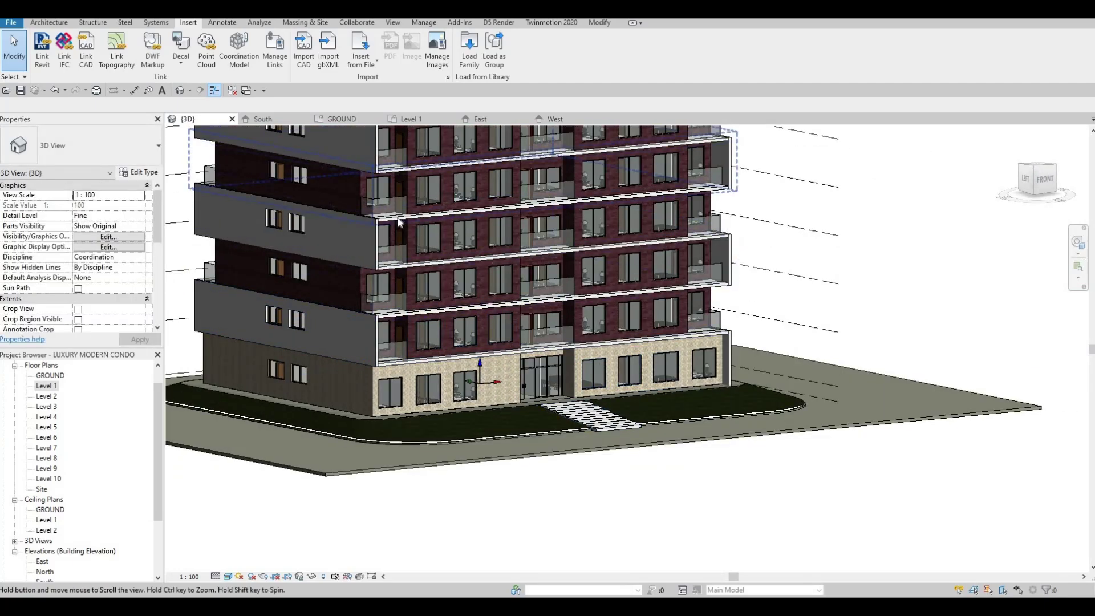
pyautogui.moveTo(399, 221); pyautogui.dragTo(445, 406, button='middle')
pyautogui.keyDown('shift'); pyautogui.moveTo(451, 282); pyautogui.dragTo(659, 418, button='middle'); pyautogui.keyUp('shift')
pyautogui.scroll(5, 658, 462)
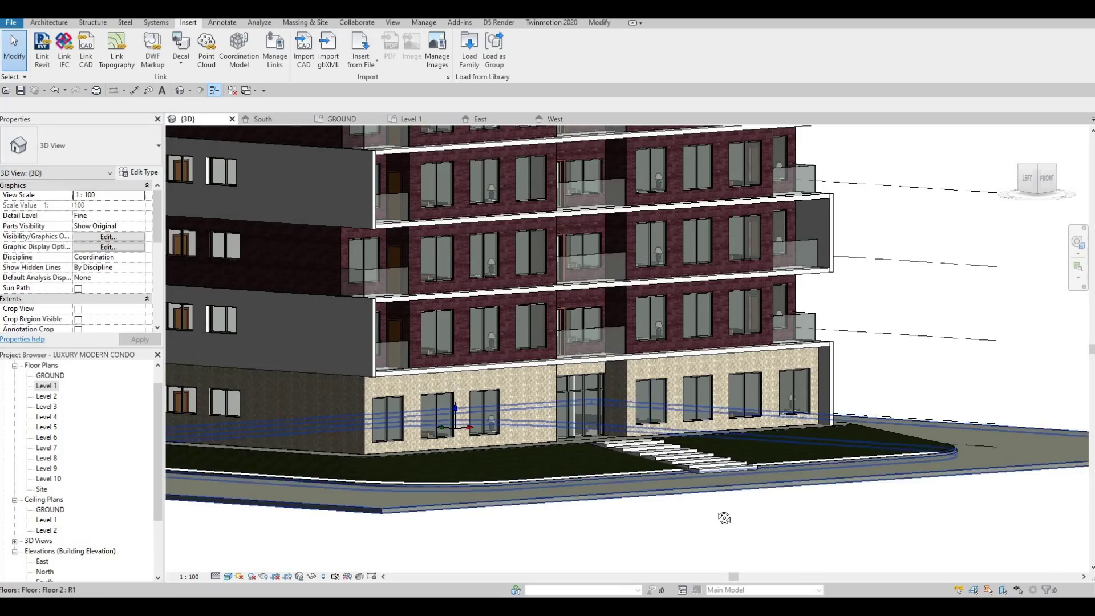
pyautogui.keyDown('shift'); pyautogui.moveTo(296, 550); pyautogui.dragTo(282, 541, button='middle'); pyautogui.keyUp('shift')
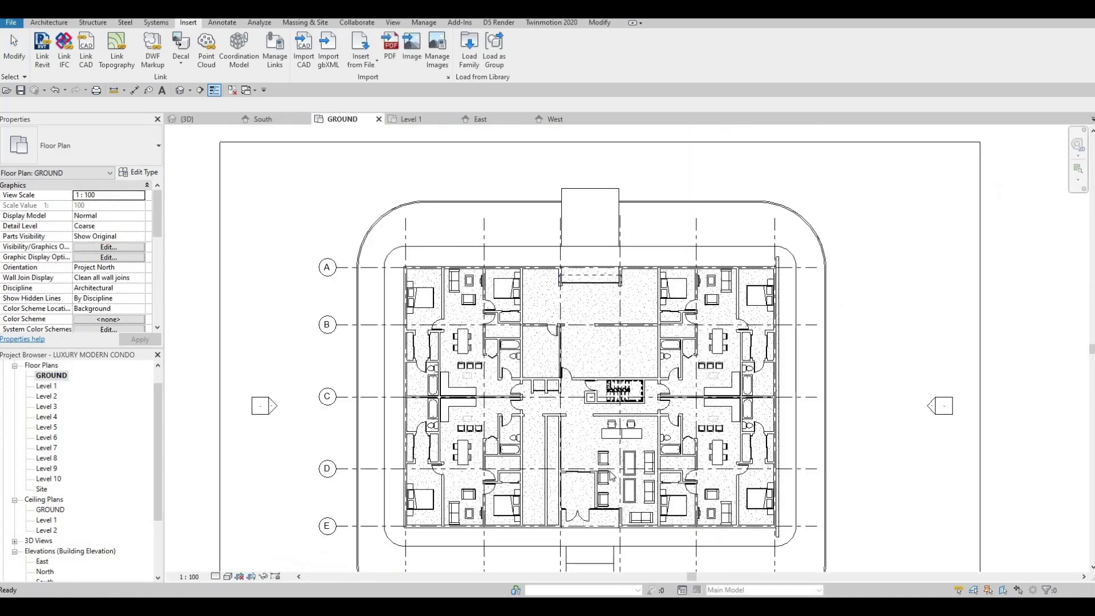
# Step: Inspect the properties of the curb floor around the lawn on the GROUND floor plan
pyautogui.scroll(-5, 630, 406)
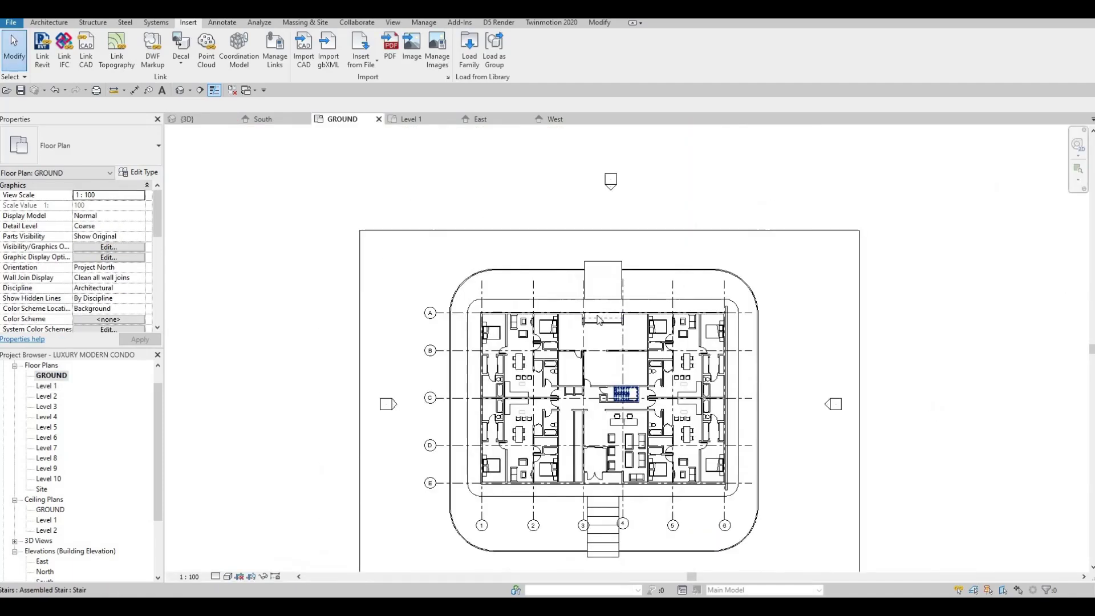
pyautogui.press('Escape')
pyautogui.press('Escape')
pyautogui.moveTo(547, 300); pyautogui.dragTo(517, 257, button='middle')
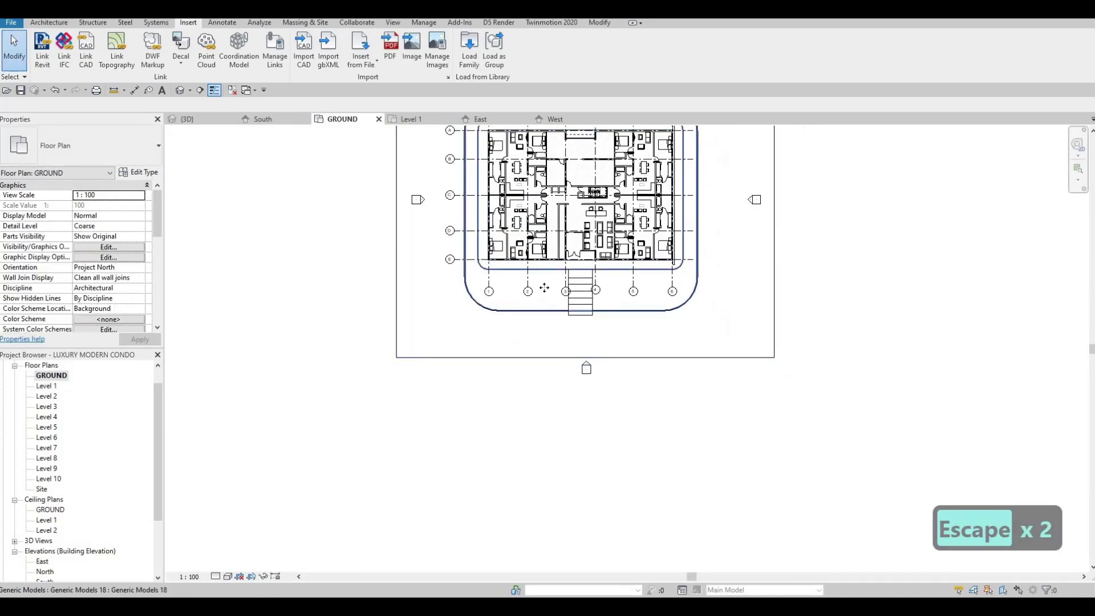
pyautogui.click(544, 288)
pyautogui.press('Escape')
pyautogui.moveTo(550, 314); pyautogui.dragTo(514, 313, button='middle')
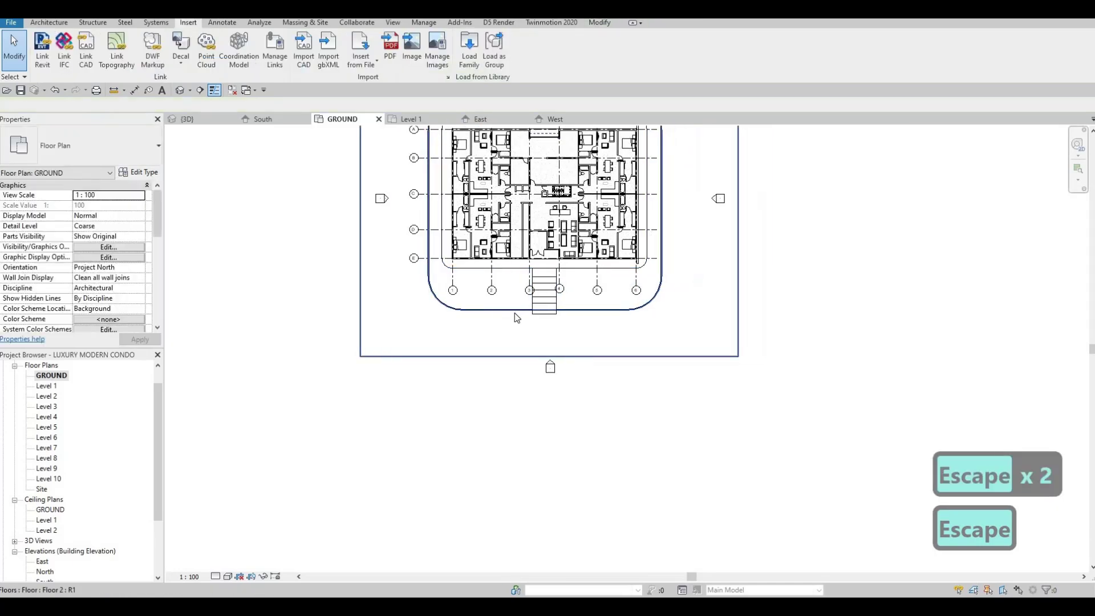
pyautogui.click(303, 283)
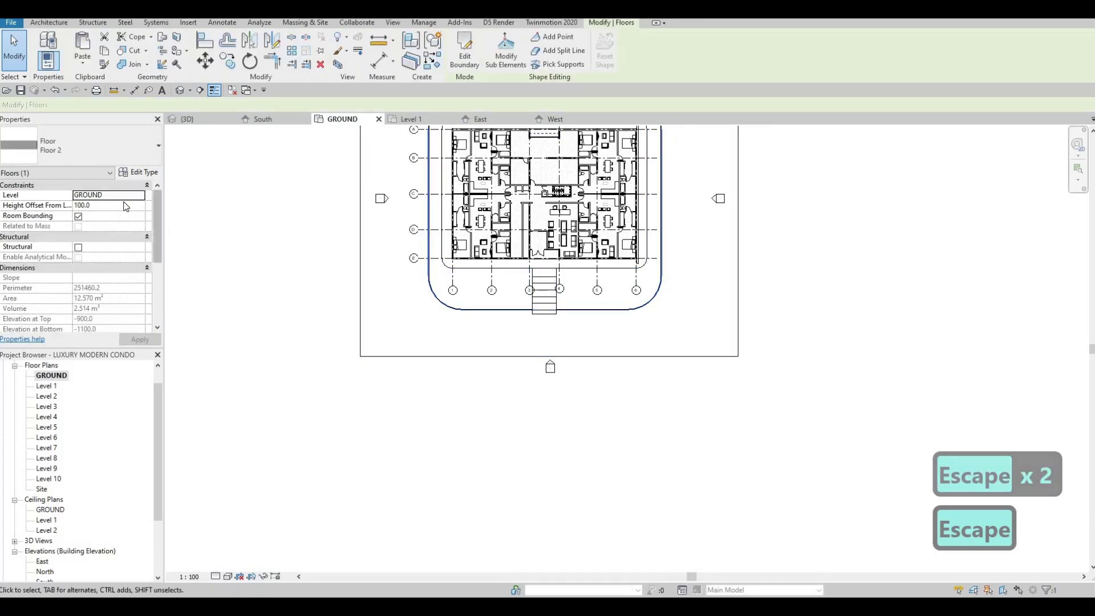
pyautogui.moveTo(491, 340); pyautogui.dragTo(490, 321, button='middle')
pyautogui.press('Escape')
pyautogui.press('Escape')
# Step: Edit the boundary of the large site floor and move its front and rear edges outward to a depth of about 81200 mm
pyautogui.click(491, 336)
pyautogui.doubleClick(483, 239)
pyautogui.scroll(-4, 460, 338)
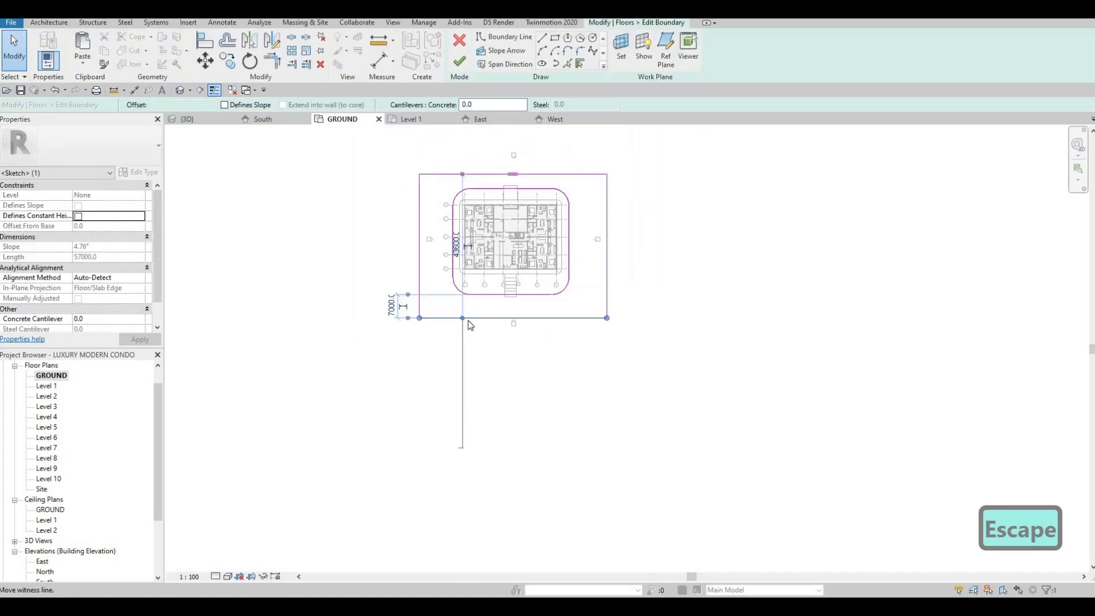
pyautogui.press('Escape')
pyautogui.click(477, 318)
pyautogui.press('Escape')
pyautogui.moveTo(542, 174); pyautogui.dragTo(542, 137)
# Step: Move the site floor's side and front edges outward to about 131200 by 90200 mm and finish the boundary
pyautogui.moveTo(608, 195); pyautogui.dragTo(791, 224)
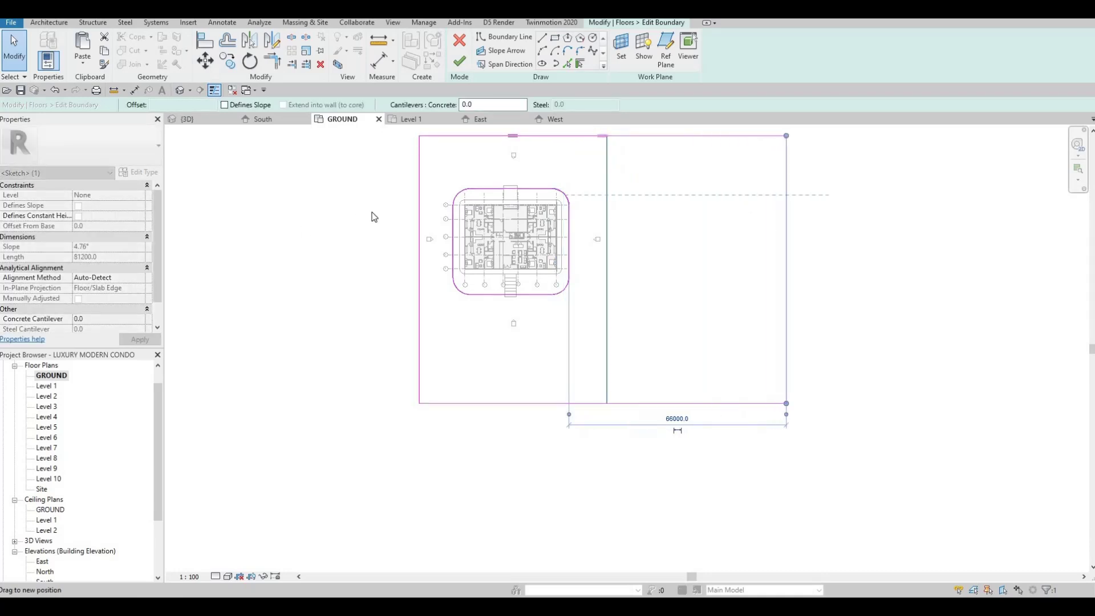
pyautogui.moveTo(419, 210); pyautogui.dragTo(378, 209)
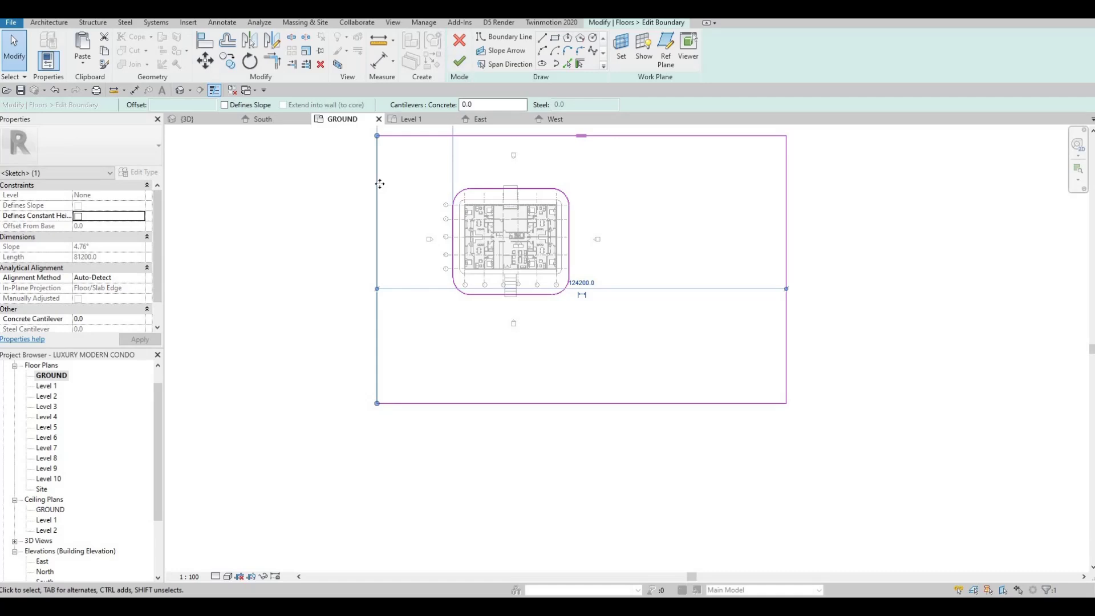
pyautogui.moveTo(470, 318)
pyautogui.mouseDown()
pyautogui.moveTo(508, 406)
pyautogui.moveTo(508, 435)
pyautogui.moveTo(508, 420)
pyautogui.mouseUp()
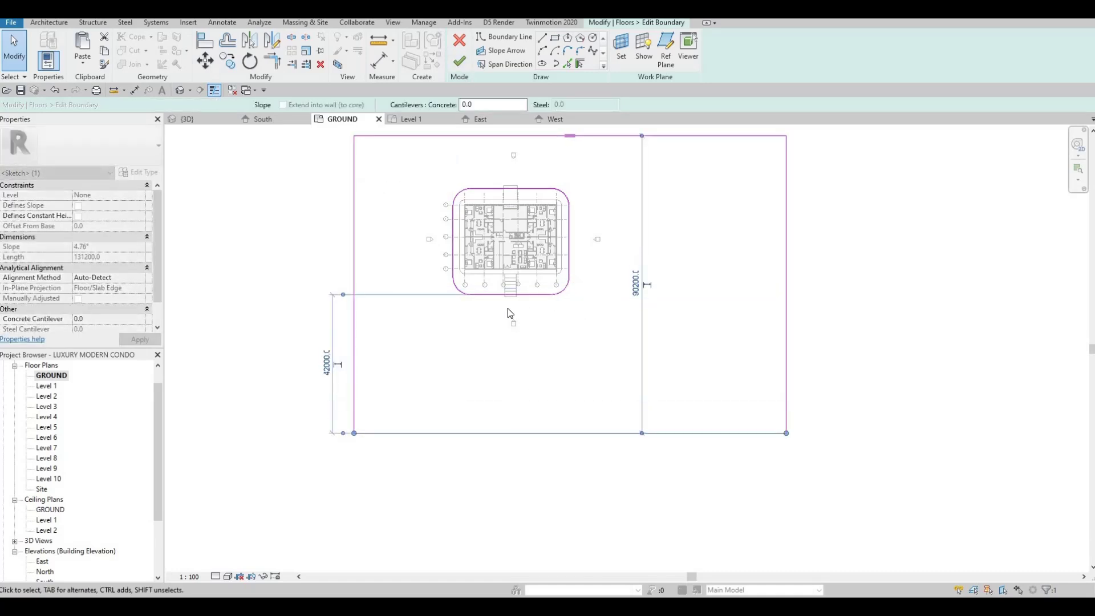
pyautogui.click(460, 61)
pyautogui.press('Escape')
# Step: Check which floor type the curb around the lawn uses
pyautogui.scroll(2, 419, 318)
pyautogui.scroll(1, 419, 322)
pyautogui.press('Escape')
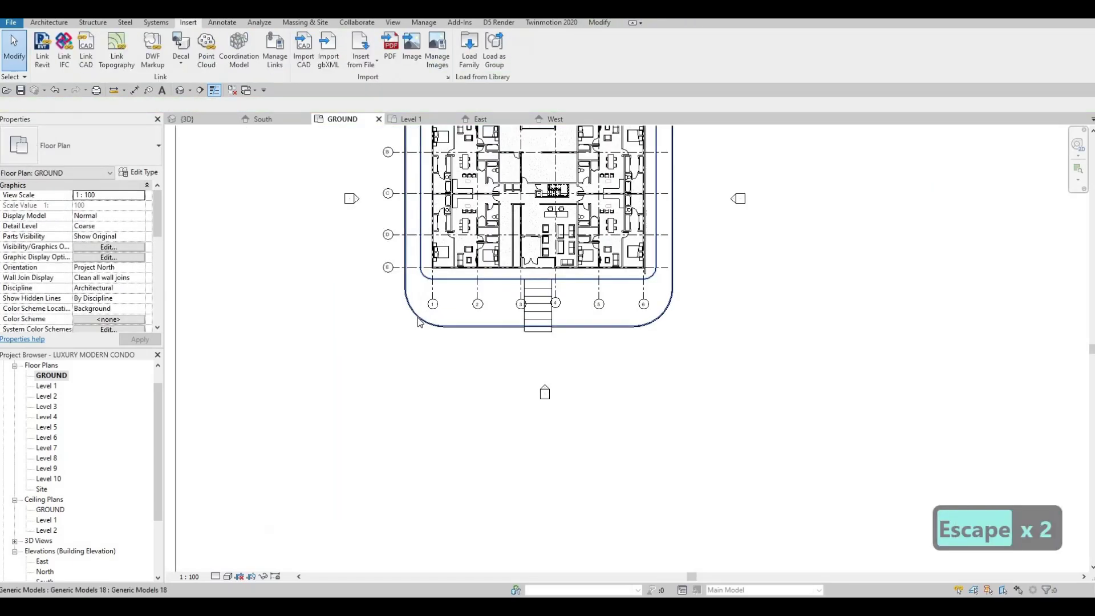
pyautogui.press('Tab')
pyautogui.click(340, 305)
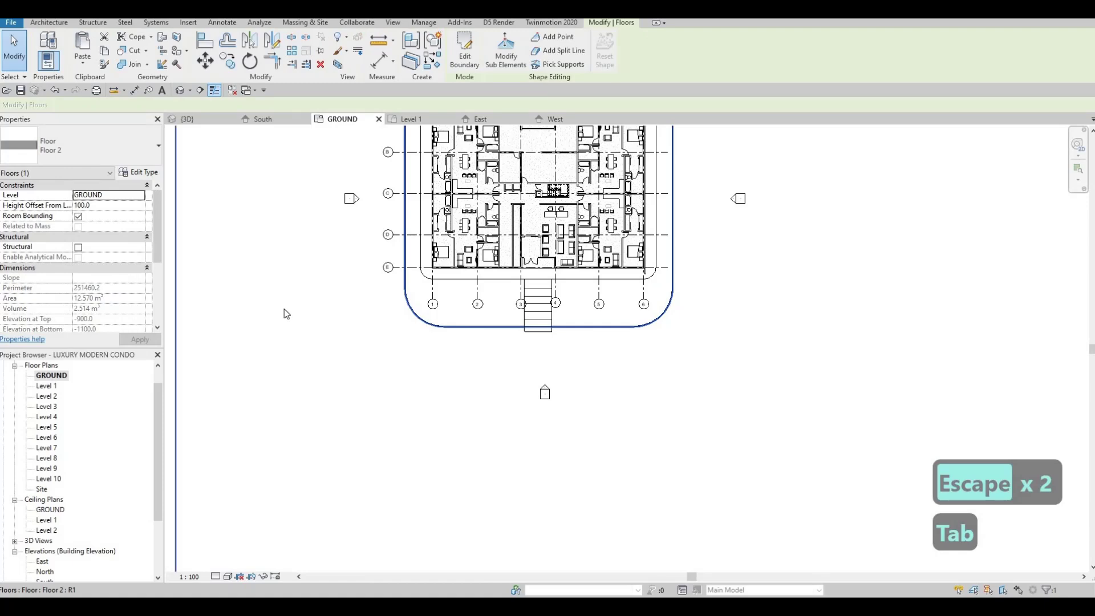
pyautogui.scroll(-3, 305, 293)
pyautogui.press('Escape')
pyautogui.press('Escape')
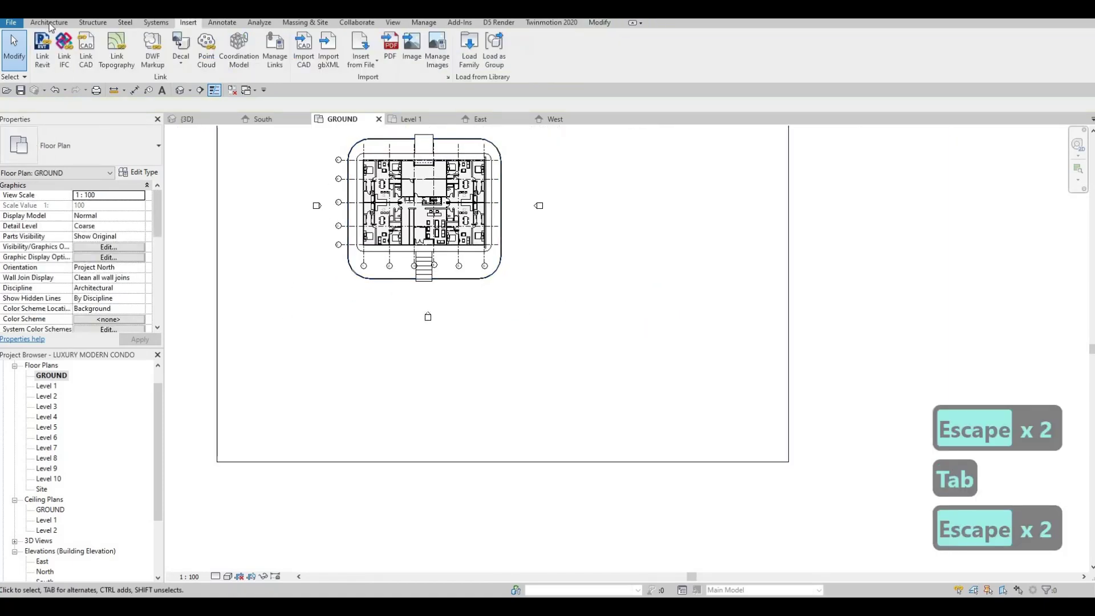
# Step: Start a new floor of type Floor 2 and sketch a rectangular boundary about 33000 by 3000 mm in front of the steps
pyautogui.scroll(4, 176, 57)
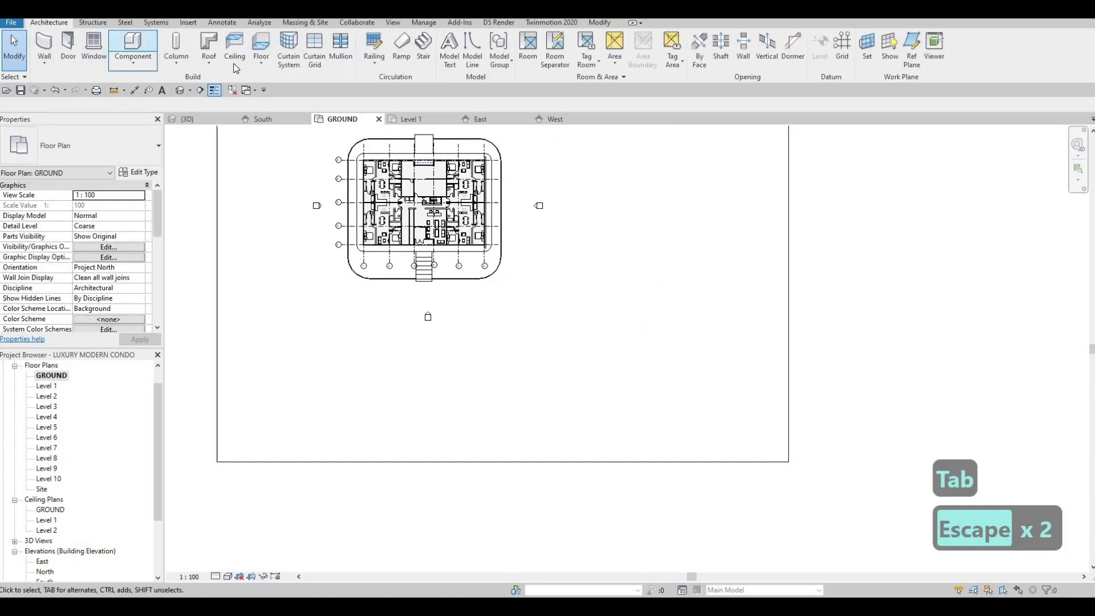
pyautogui.click(262, 48)
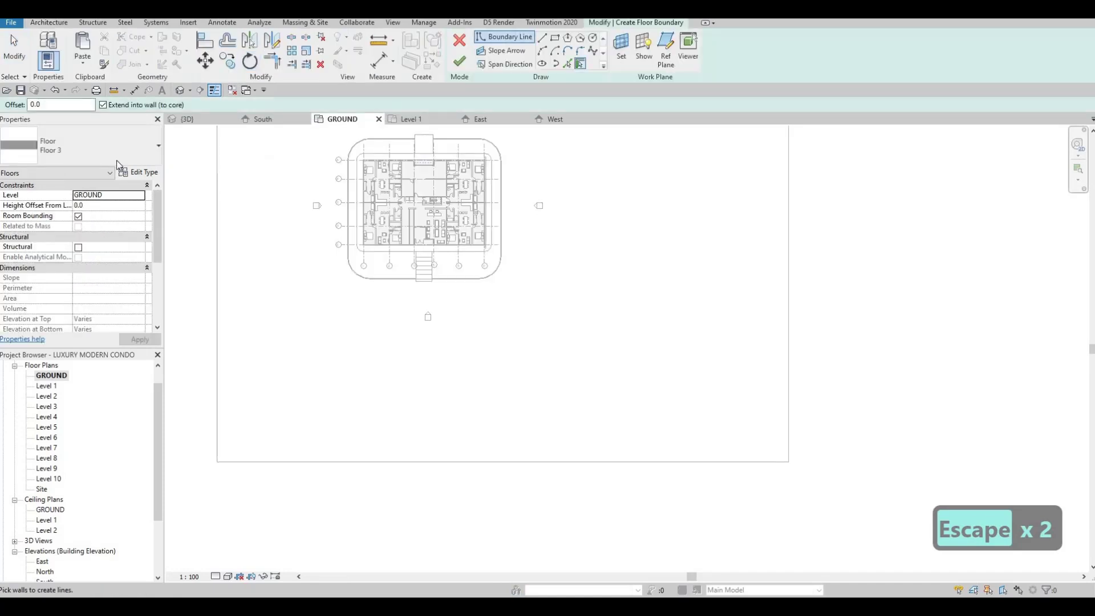
pyautogui.click(86, 145)
pyautogui.click(47, 247)
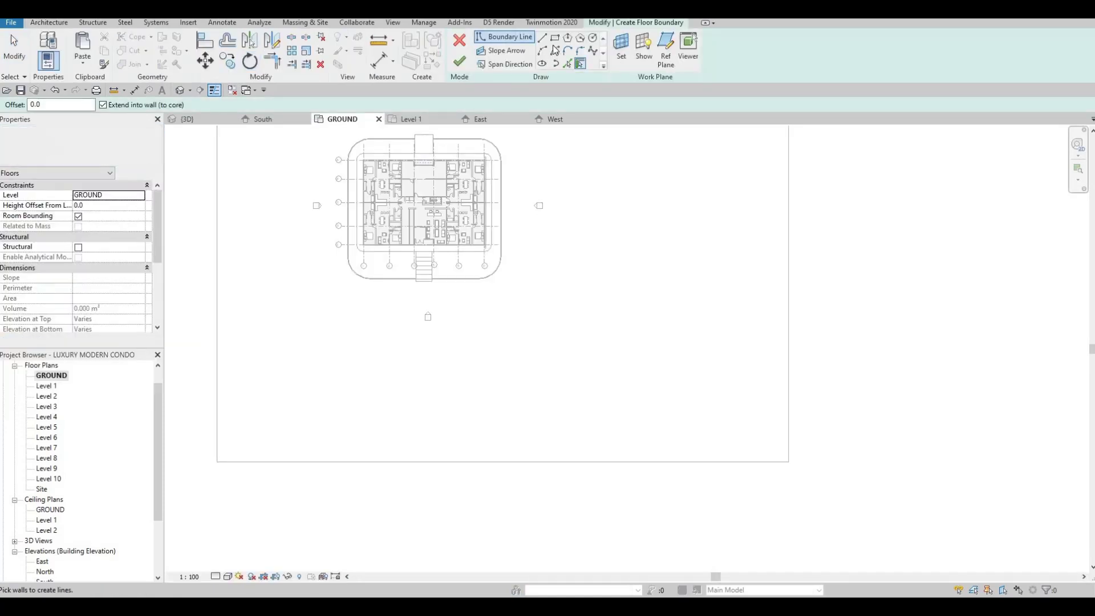
pyautogui.click(353, 310)
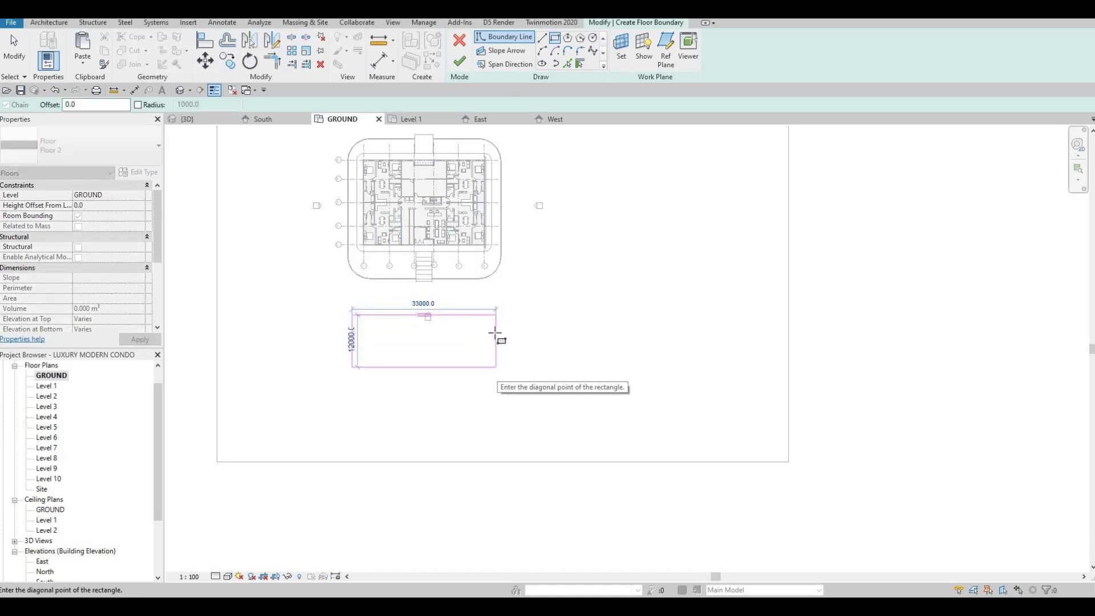
pyautogui.click(494, 333)
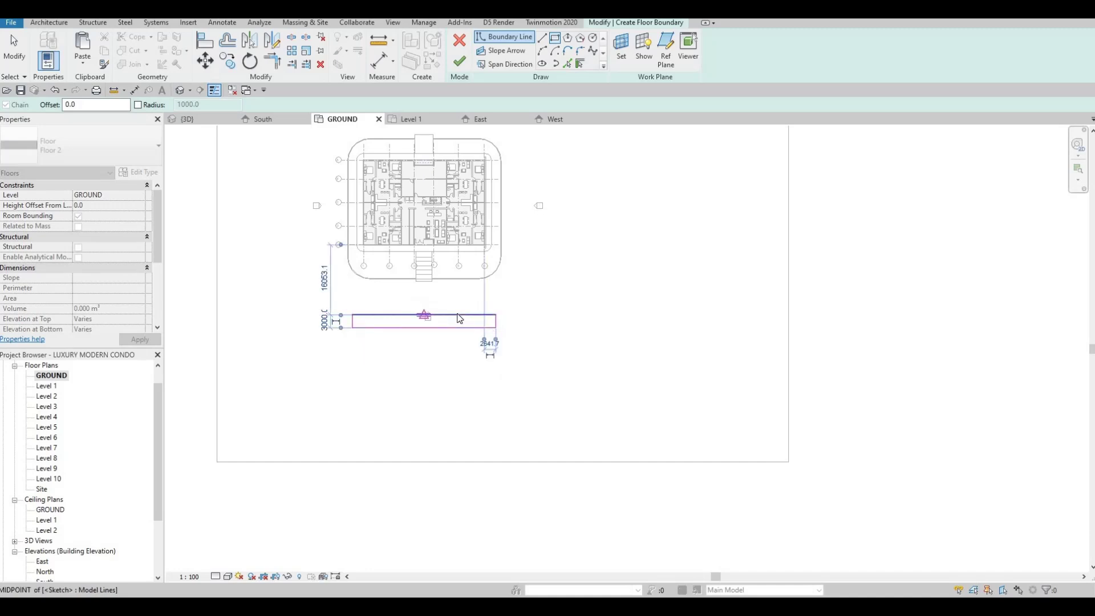
pyautogui.scroll(3, 473, 325)
pyautogui.press('Escape')
pyautogui.press('Escape')
# Step: Reference the dimension of the rectangle's near edge to the curb's front edge and set that distance to 10000 mm
pyautogui.click(463, 314)
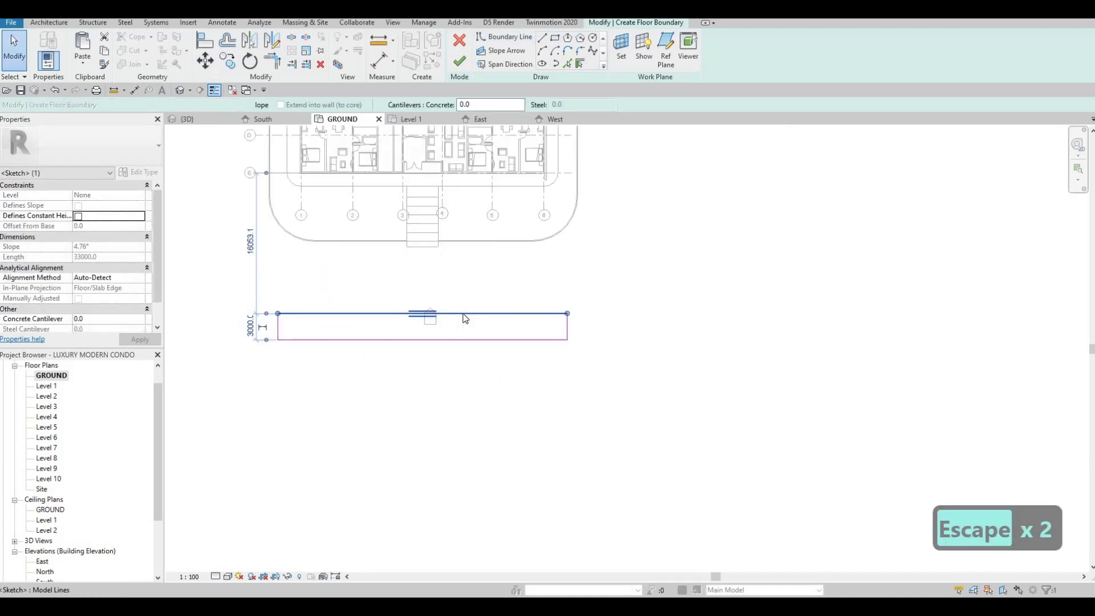
pyautogui.press('Up')
pyautogui.press('Up')
pyautogui.press('Up')
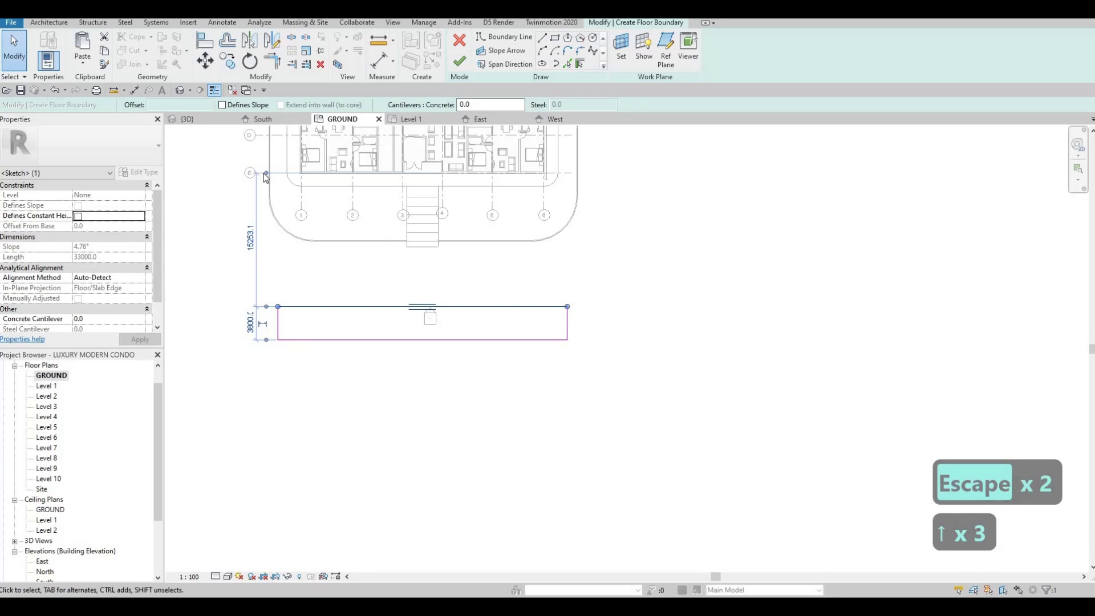
pyautogui.moveTo(293, 235); pyautogui.dragTo(293, 254)
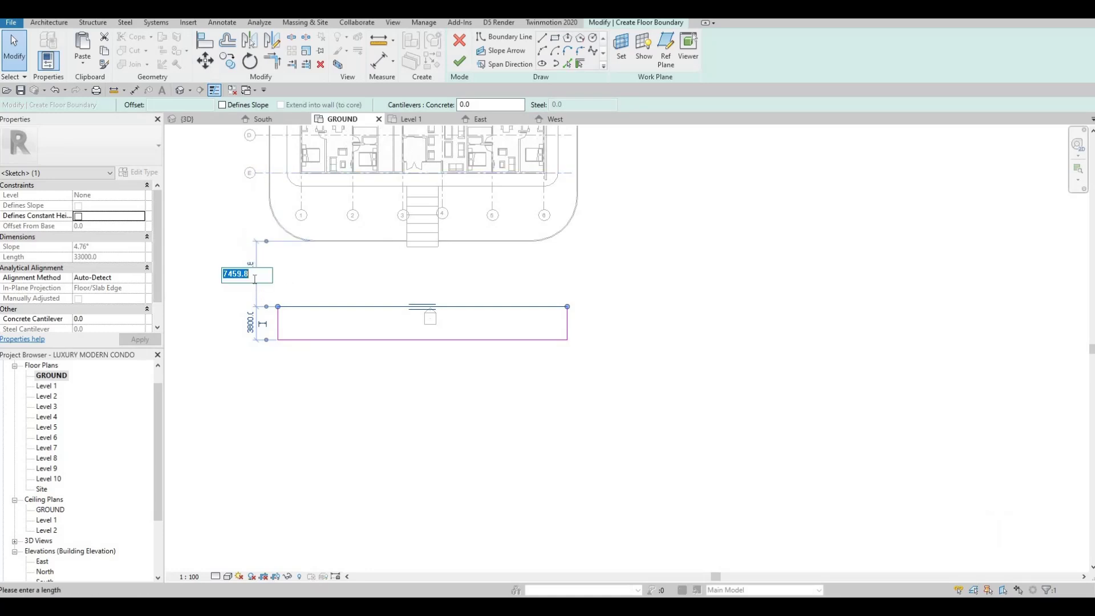
pyautogui.write('8000')
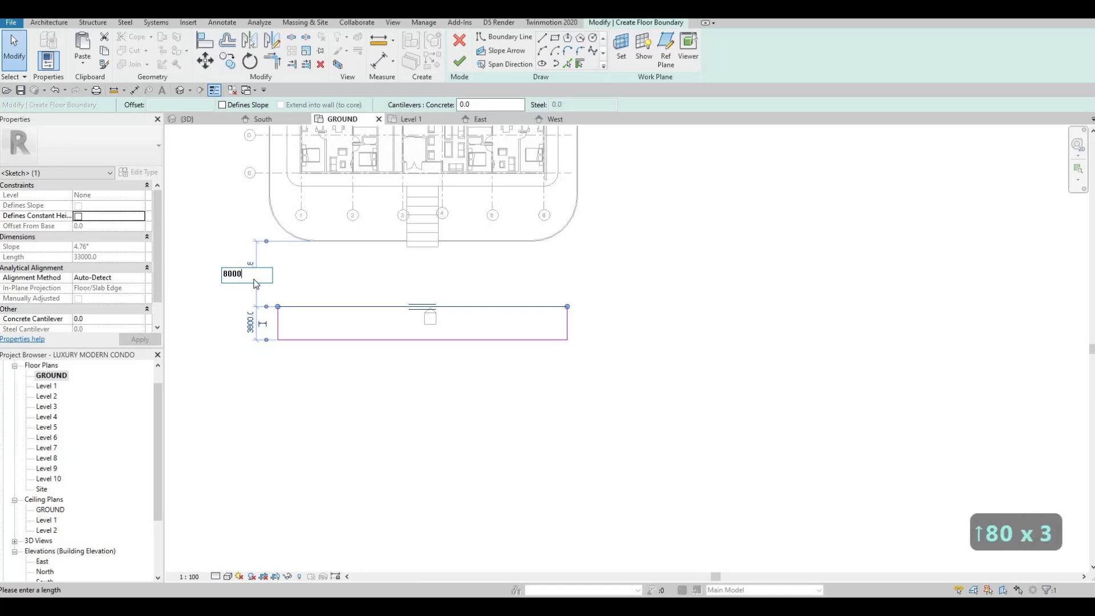
pyautogui.press('Return')
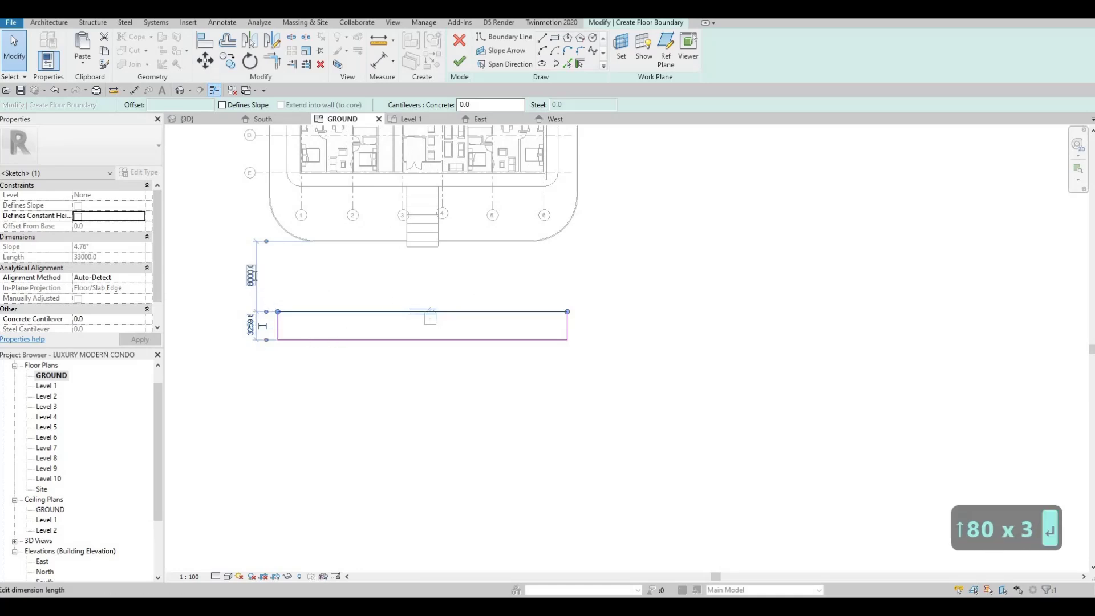
pyautogui.write('1000')
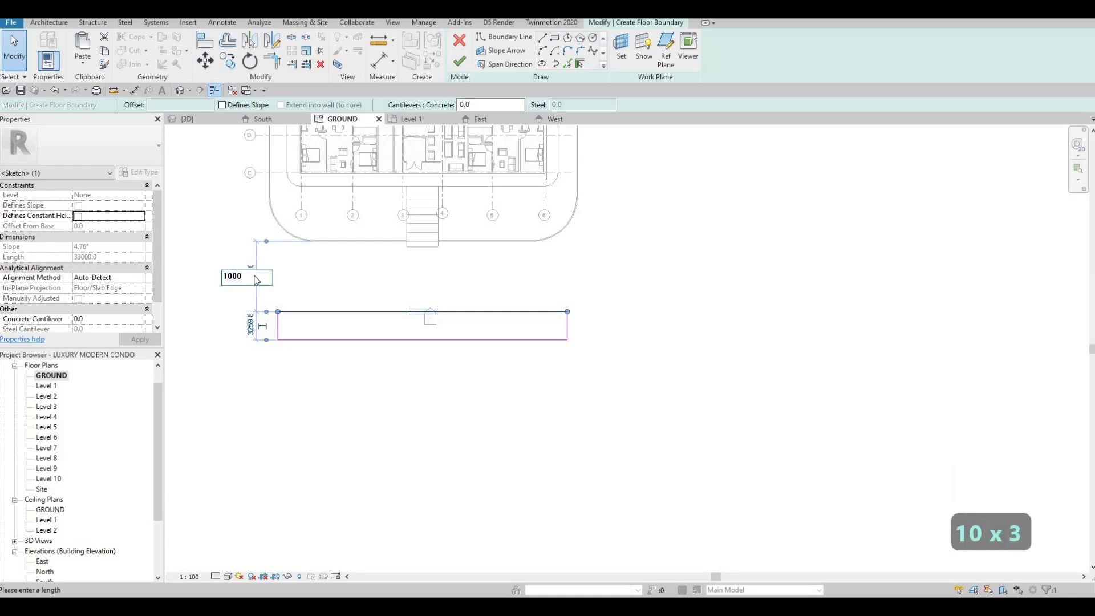
pyautogui.write('0')
pyautogui.press('Return')
pyautogui.press('Escape')
pyautogui.press('Escape')
# Step: Move the rectangle's far edge outward to about 22300 mm from grid line E
pyautogui.moveTo(364, 341); pyautogui.dragTo(361, 371)
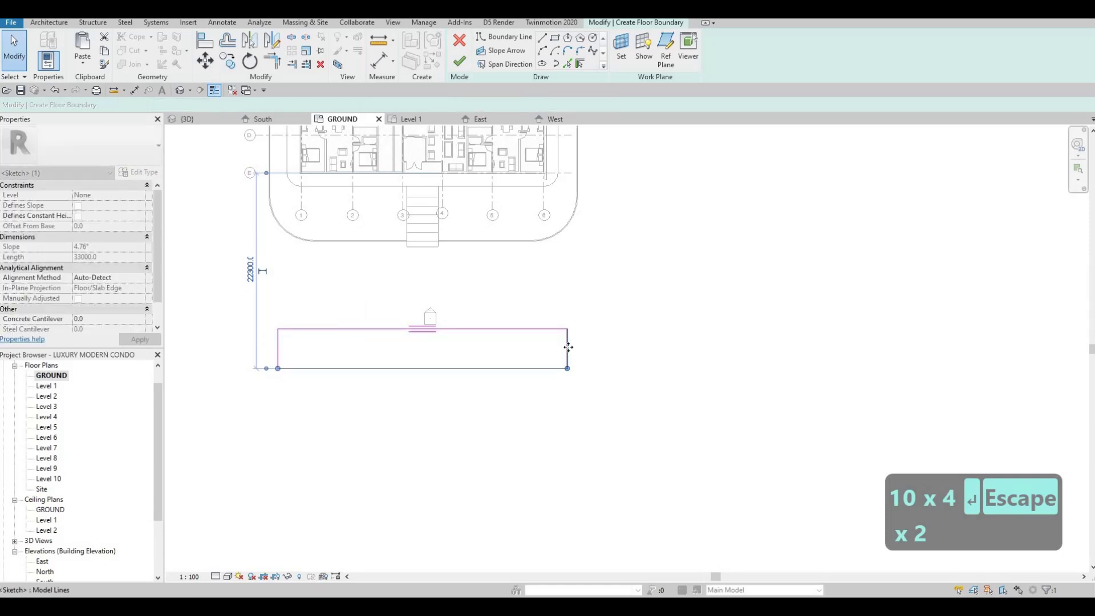
pyautogui.click(568, 348)
pyautogui.press('Escape')
pyautogui.press('Escape')
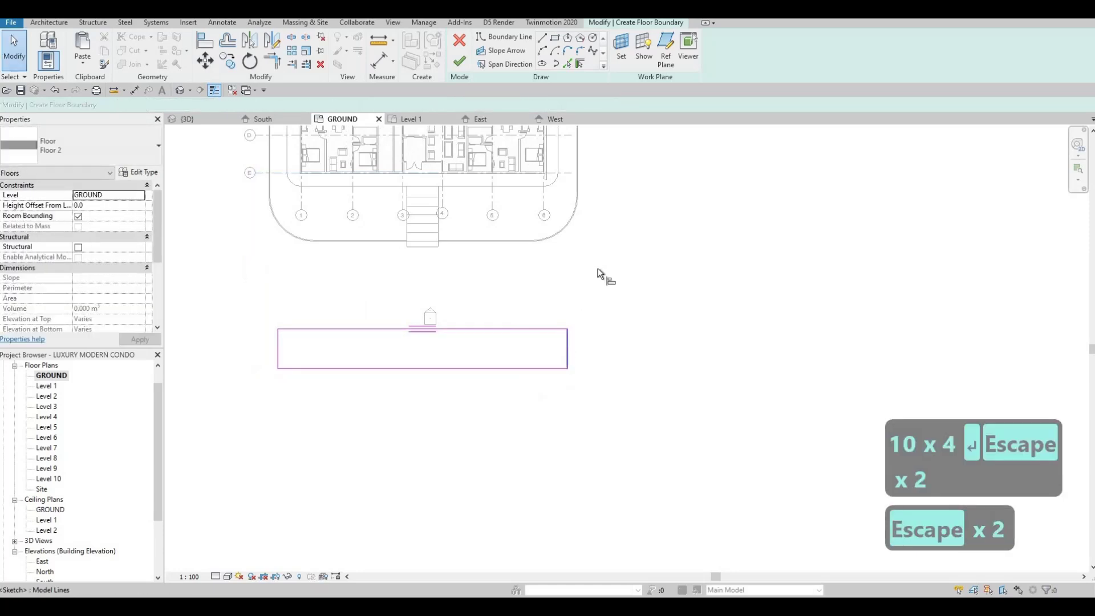
# Step: Align both short edges of the new floor boundary with the two side edges of the lawn curb
pyautogui.press('a')
pyautogui.press('l')
pyautogui.click(568, 343)
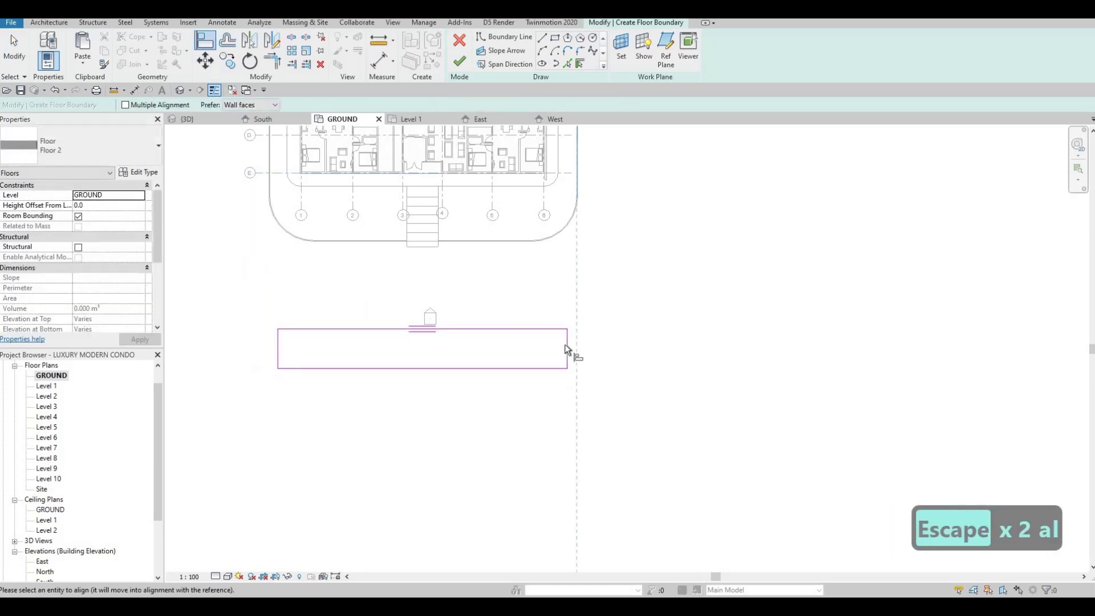
pyautogui.click(268, 158)
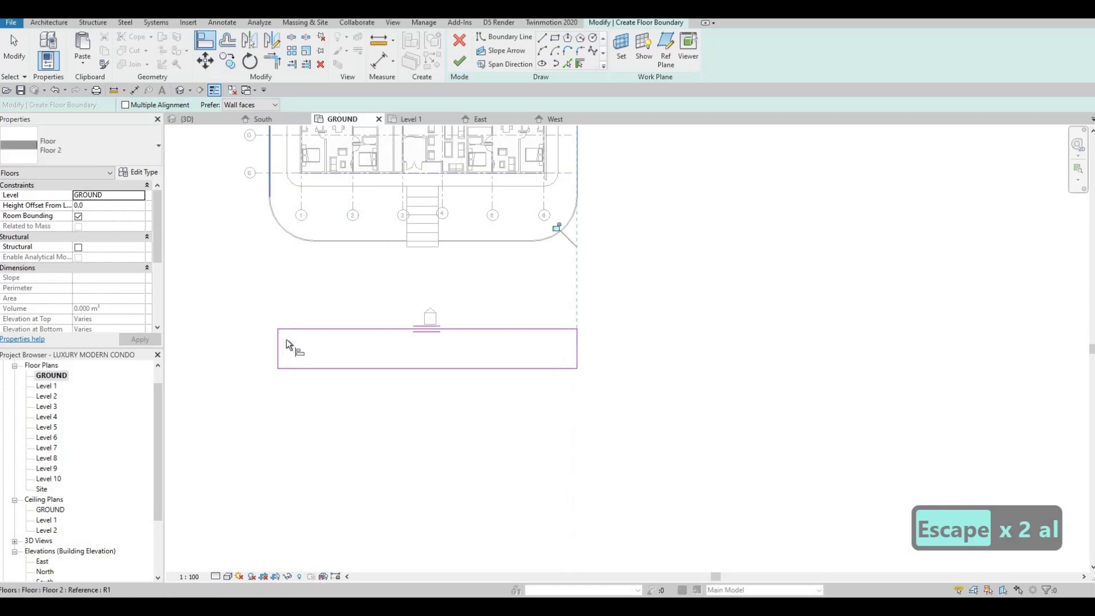
pyautogui.click(278, 341)
pyautogui.press('Escape')
pyautogui.press('Escape')
pyautogui.press('Escape')
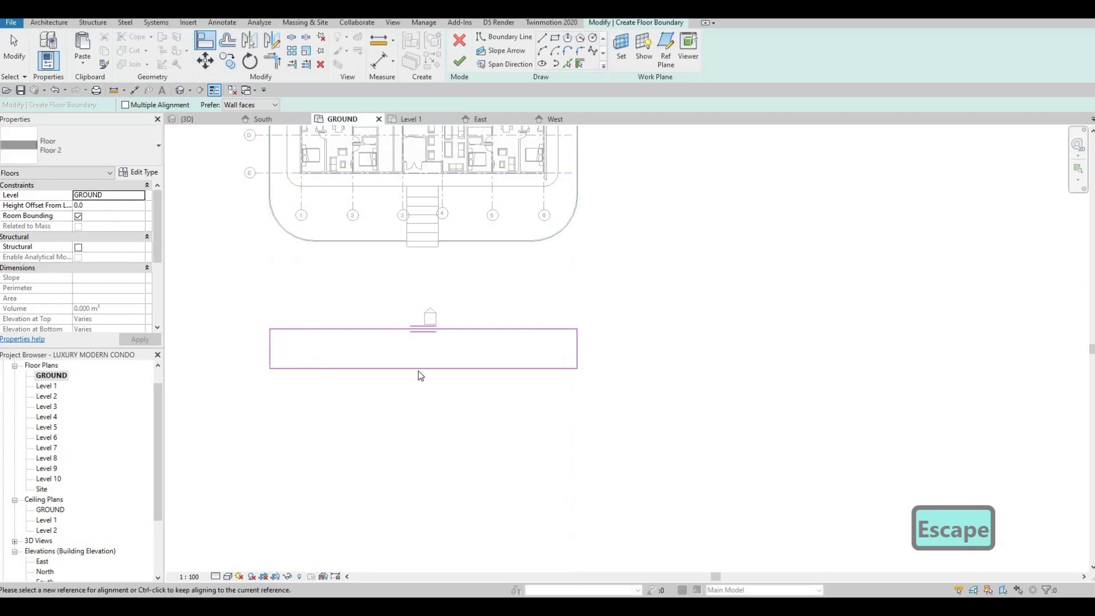
# Step: Nudge the boundary's far edge outward to 23300 mm from grid line E
pyautogui.click(419, 369)
pyautogui.press('Down')
pyautogui.press('Down')
pyautogui.press('Down')
pyautogui.press('Down')
pyautogui.press('Down')
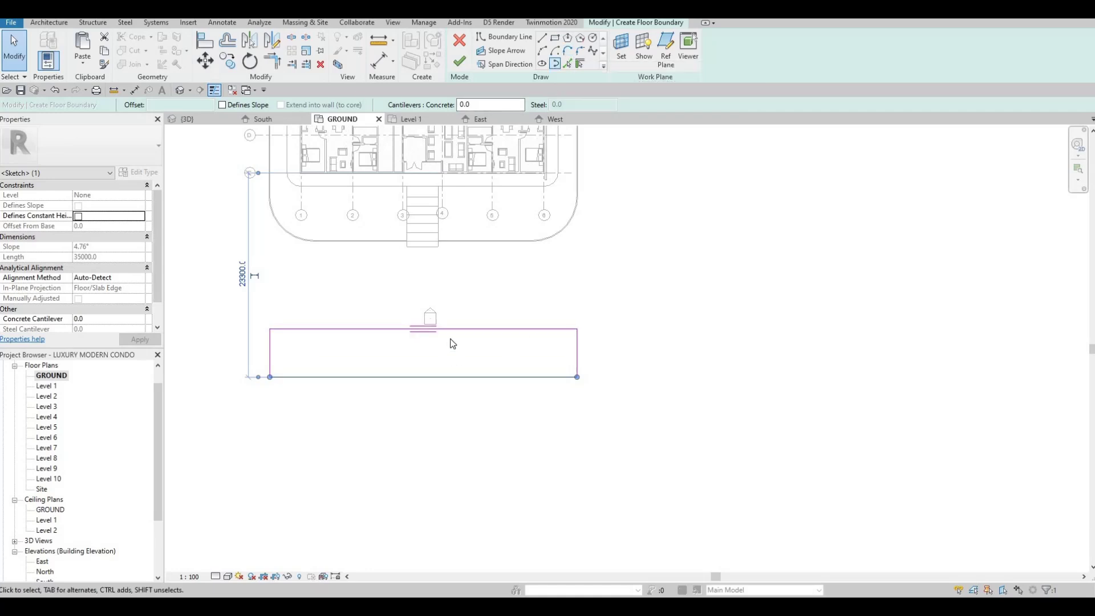
# Step: Fillet both corners at the boundary's grid 1 end with a radius of 2000 mm
pyautogui.click(556, 51)
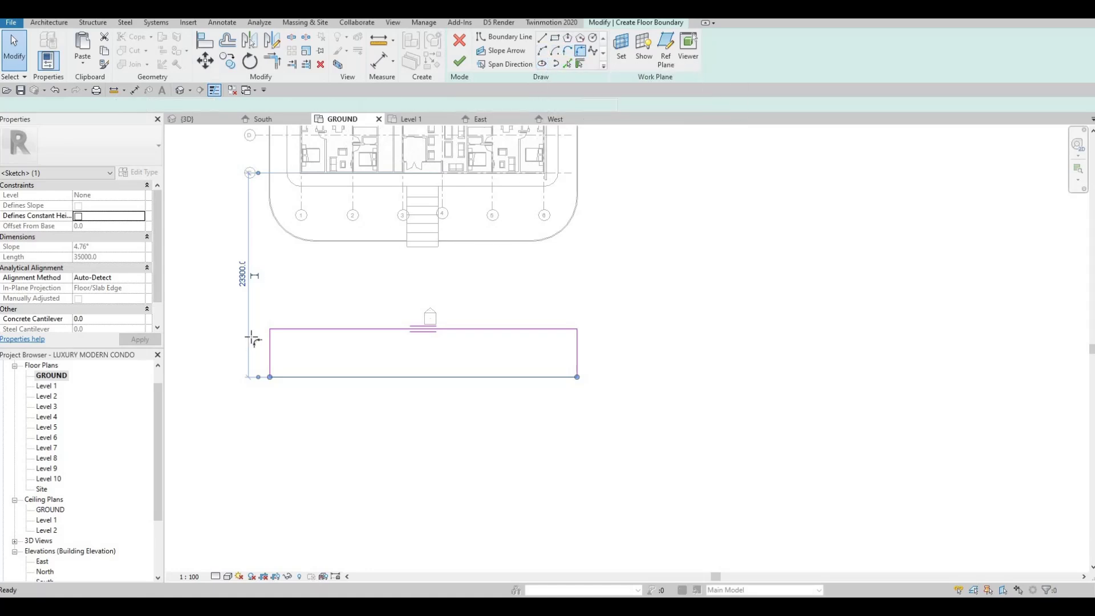
pyautogui.click(277, 339)
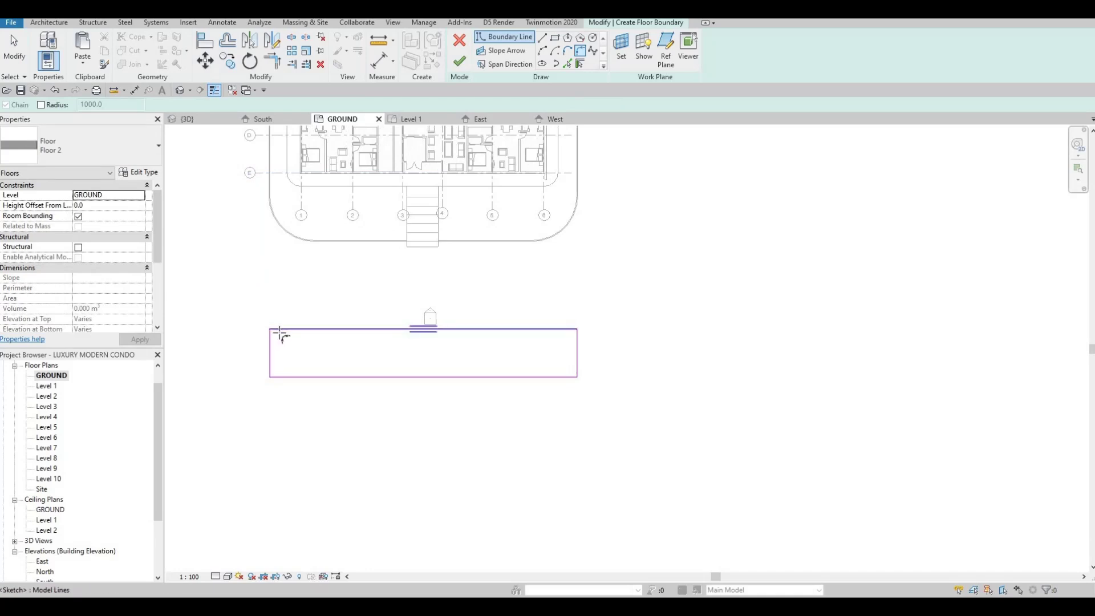
pyautogui.click(281, 330)
pyautogui.click(269, 367)
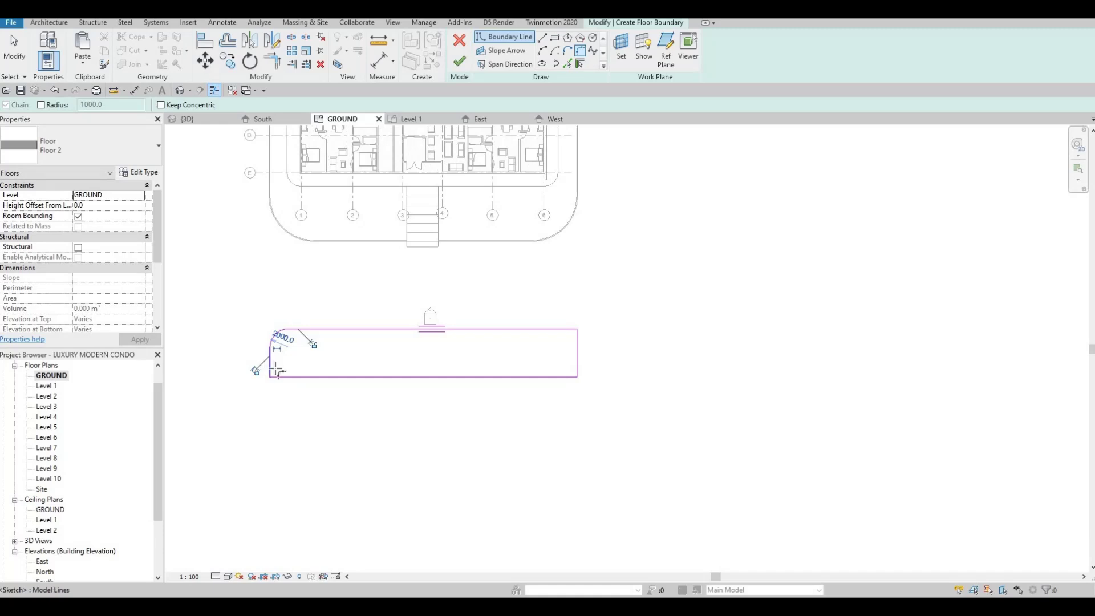
pyautogui.click(276, 375)
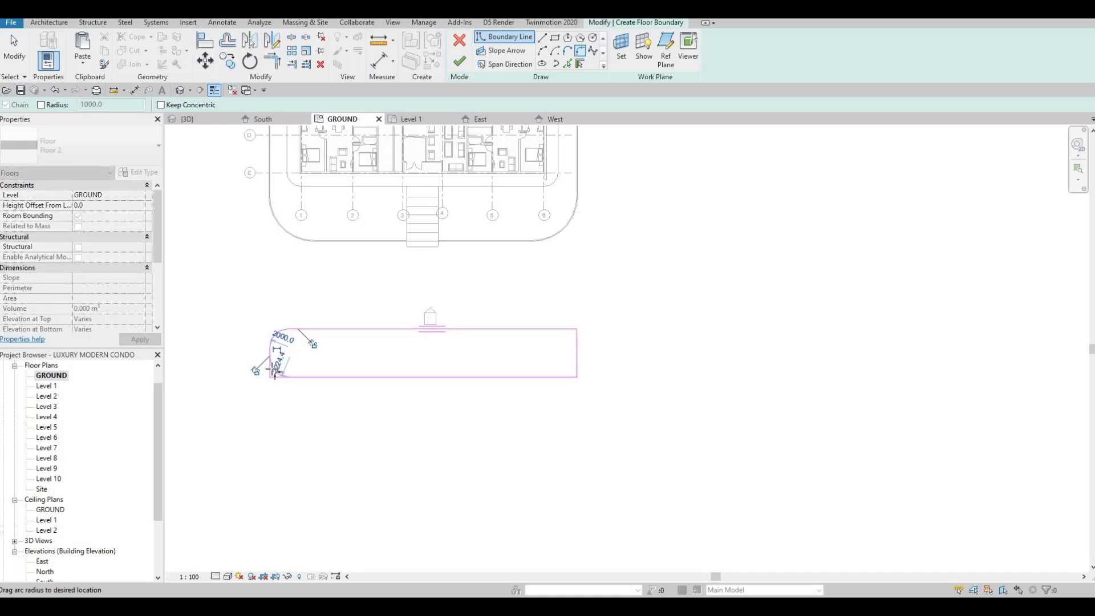
pyautogui.scroll(5, 277, 373)
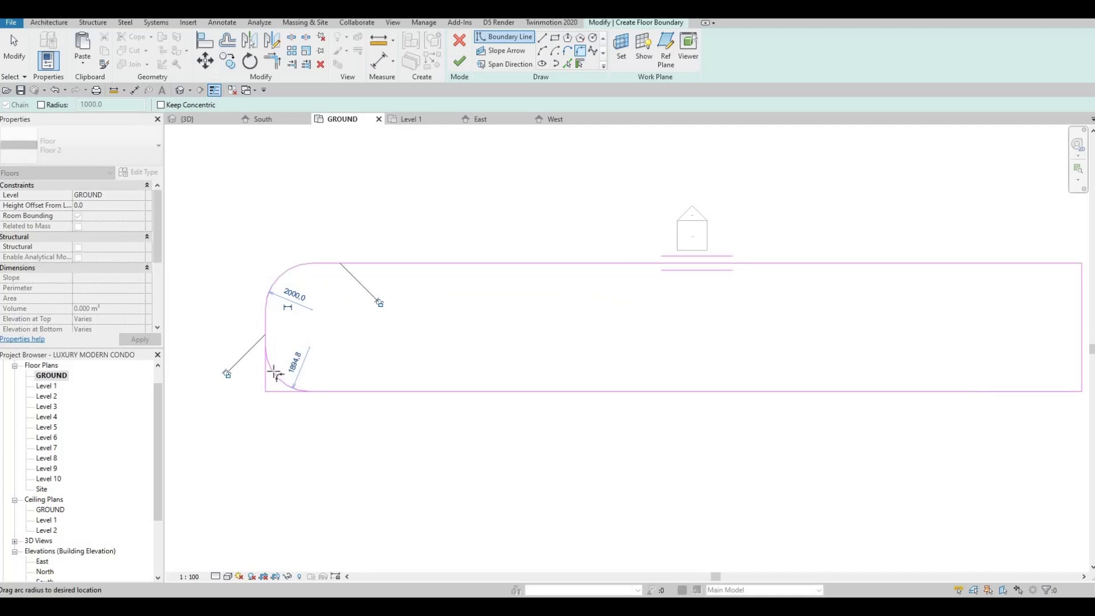
pyautogui.click(276, 372)
pyautogui.scroll(-3, 631, 360)
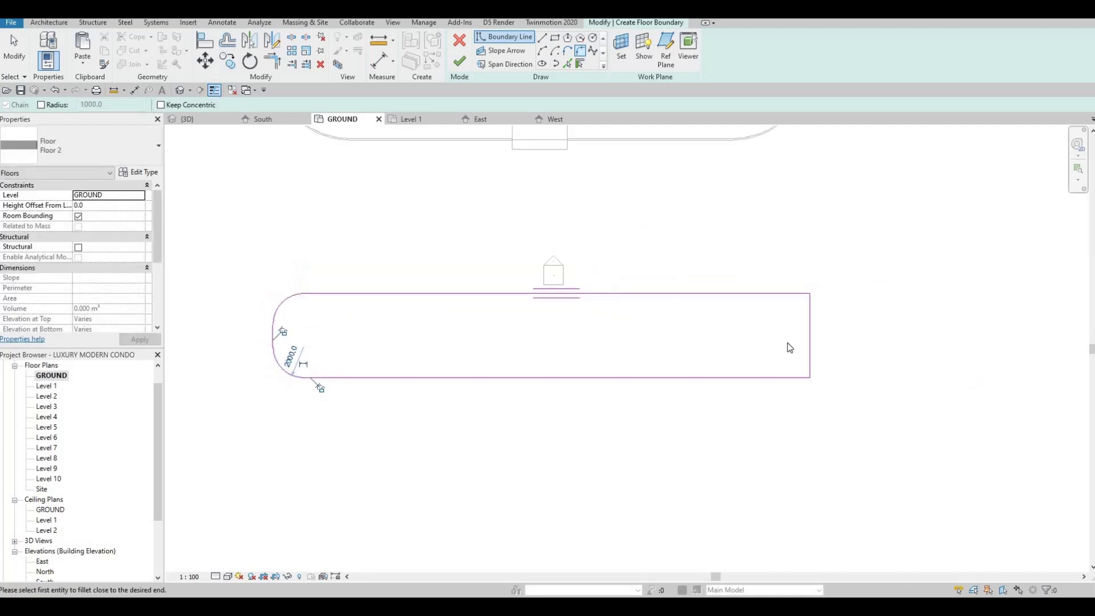
# Step: Shorten the boundary by pulling its square end back and aligning it with the steps' side edge near grid 3
pyautogui.press('Escape')
pyautogui.press('Escape')
pyautogui.moveTo(809, 344); pyautogui.dragTo(512, 342)
pyautogui.press('Escape')
pyautogui.press('a')
pyautogui.press('l')
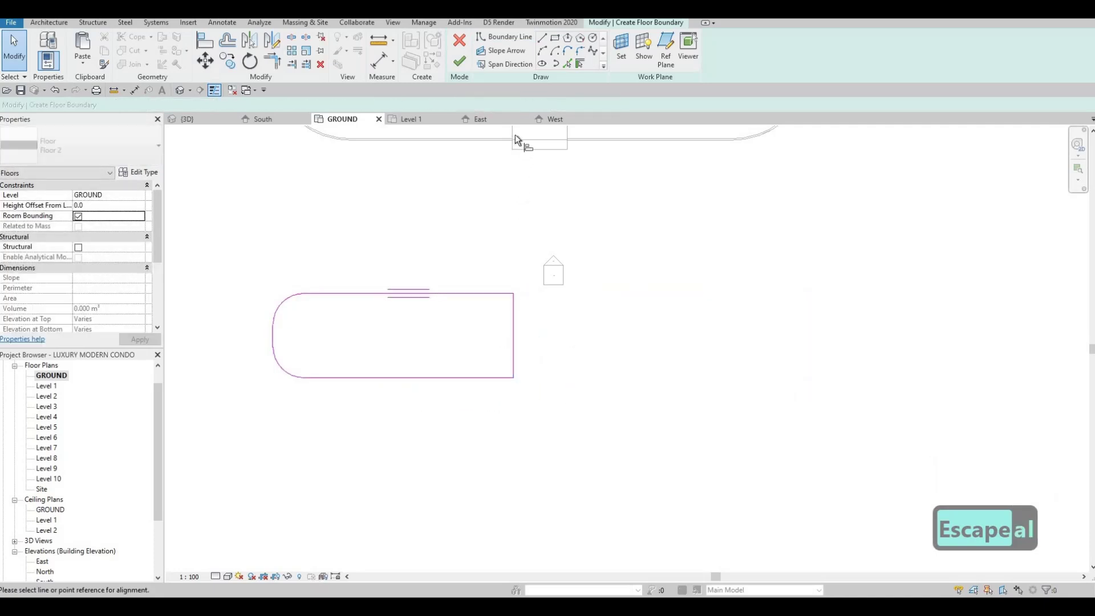
pyautogui.click(515, 131)
pyautogui.click(513, 320)
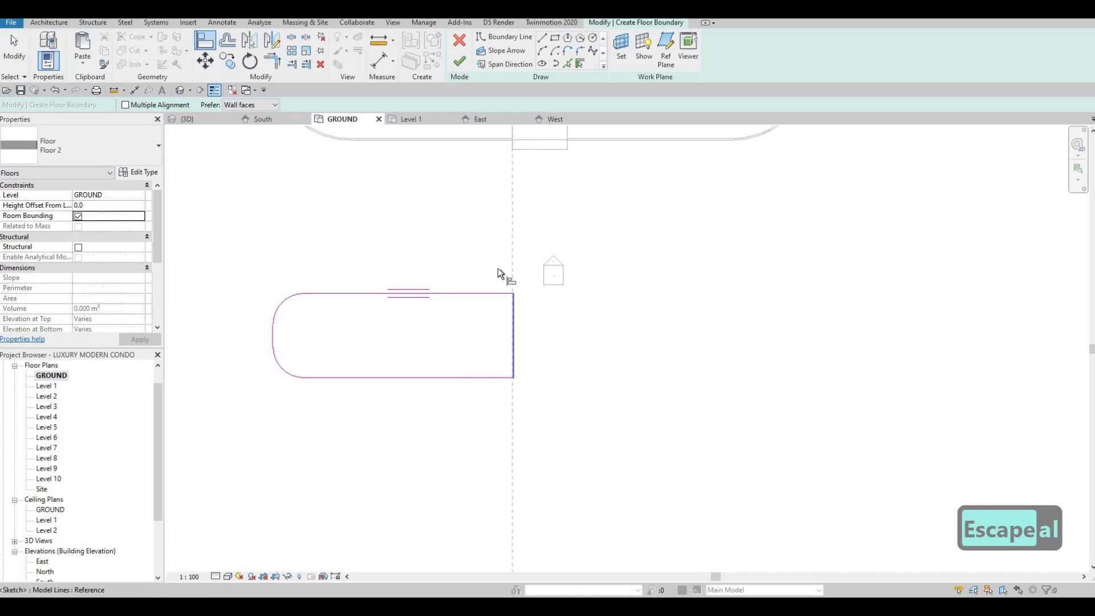
pyautogui.press('Escape')
pyautogui.press('Escape')
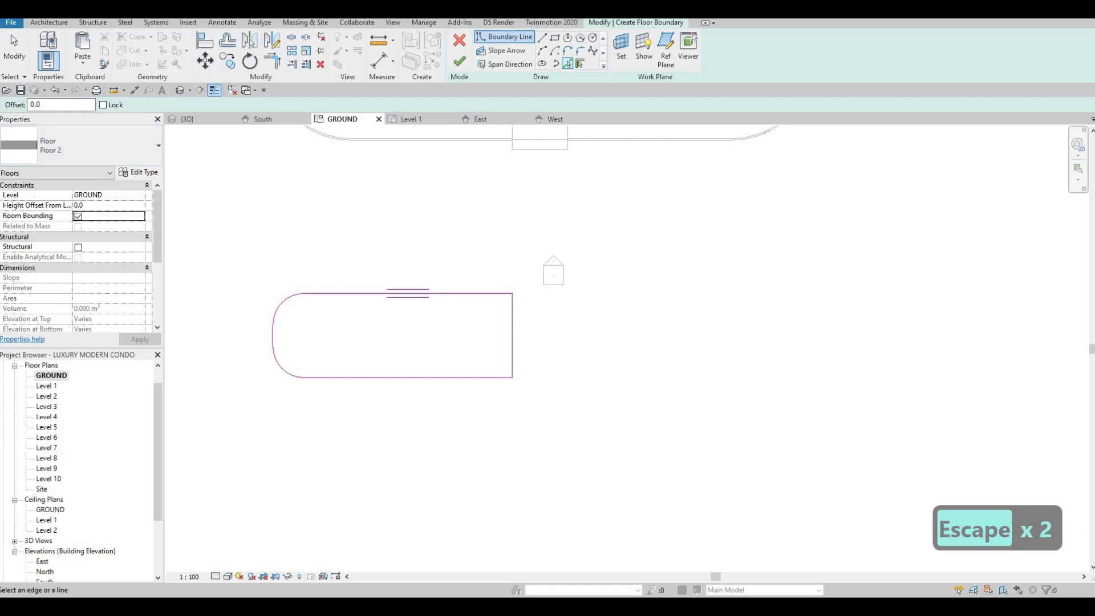
# Step: Offset every boundary line and arc 100 mm inward to form the curb's inner loop
pyautogui.click(34, 105)
pyautogui.write('100')
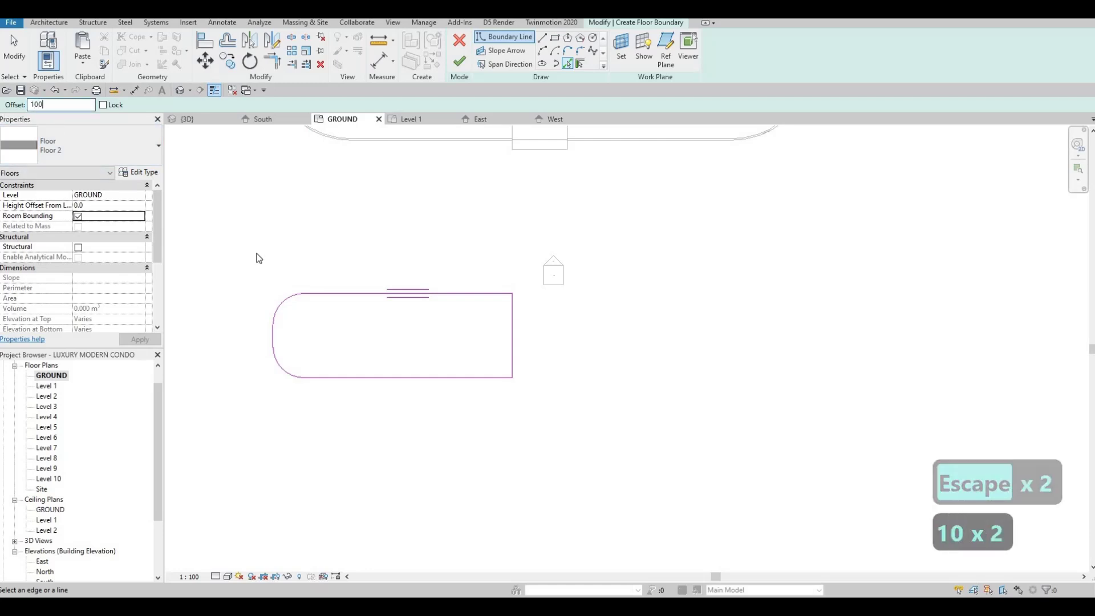
pyautogui.click(317, 294)
pyautogui.click(277, 337)
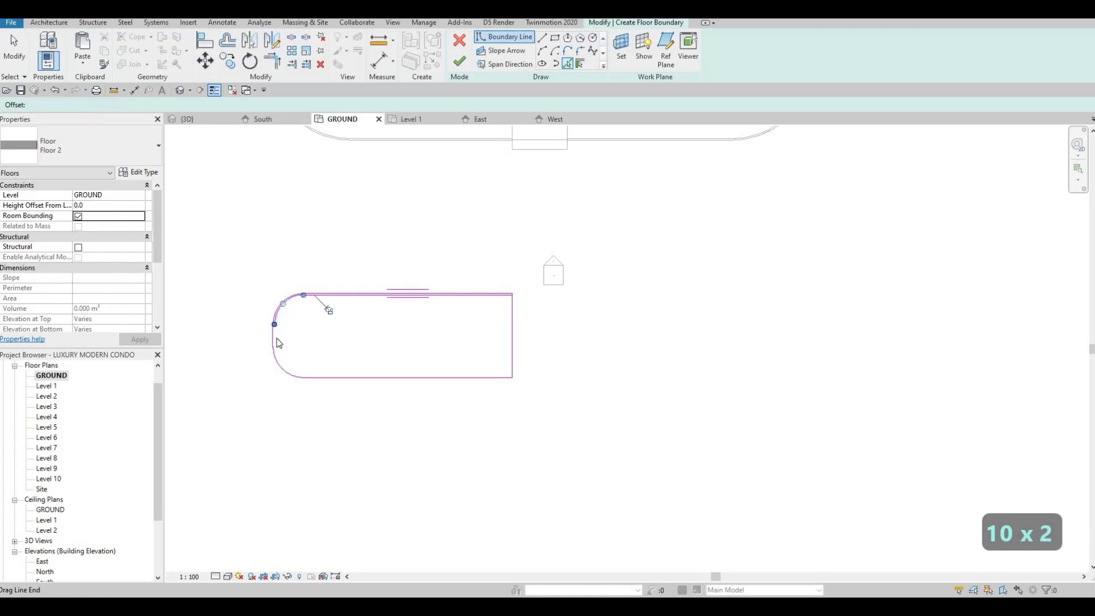
pyautogui.click(285, 367)
pyautogui.click(369, 376)
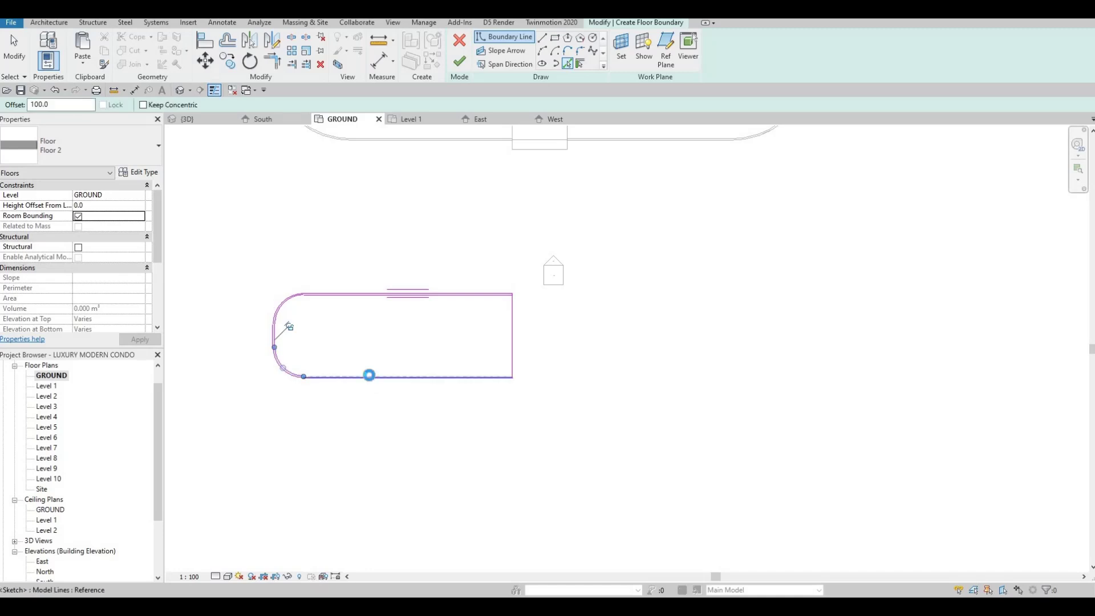
pyautogui.click(511, 324)
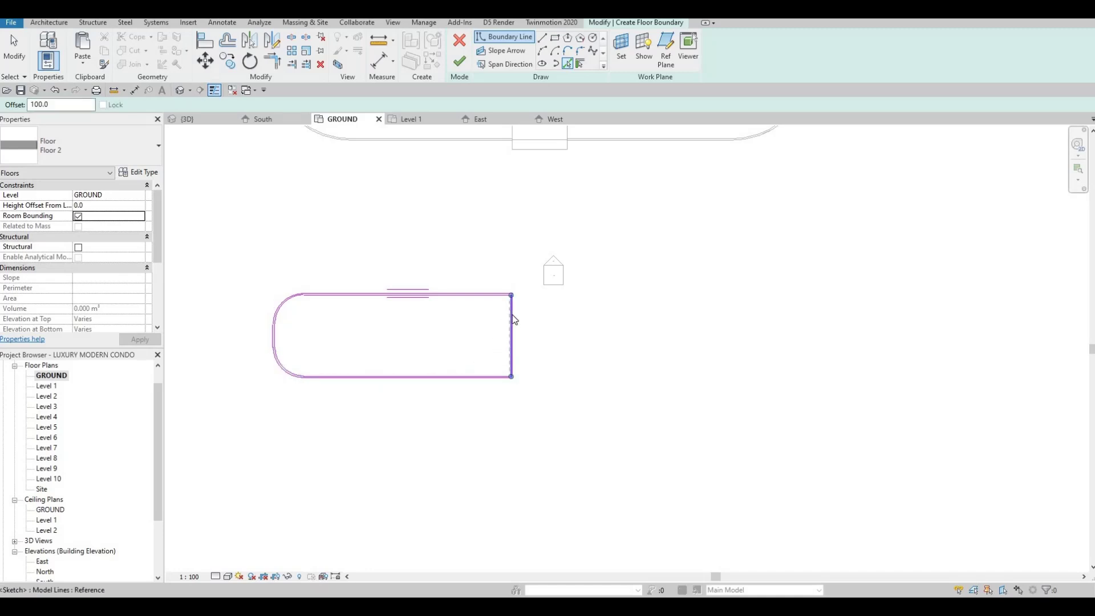
# Step: Finish the curb floor sketch with its outer and inner loops
pyautogui.press('Escape')
pyautogui.press('Escape')
pyautogui.press('Escape')
pyautogui.scroll(2, 513, 318)
pyautogui.press('t')
pyautogui.press('r')
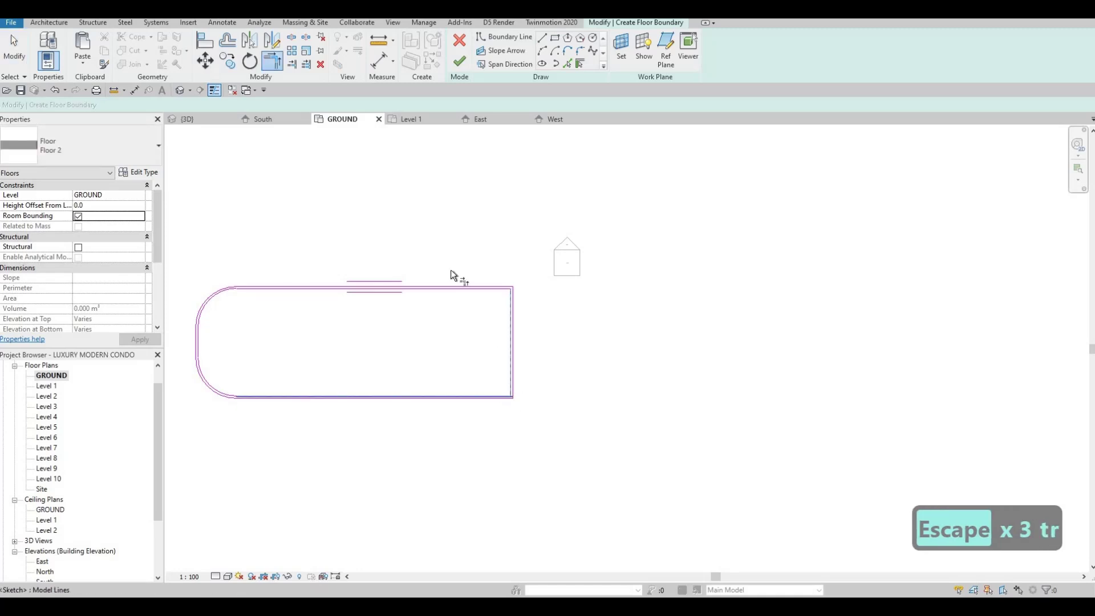
pyautogui.scroll(-1, 447, 256)
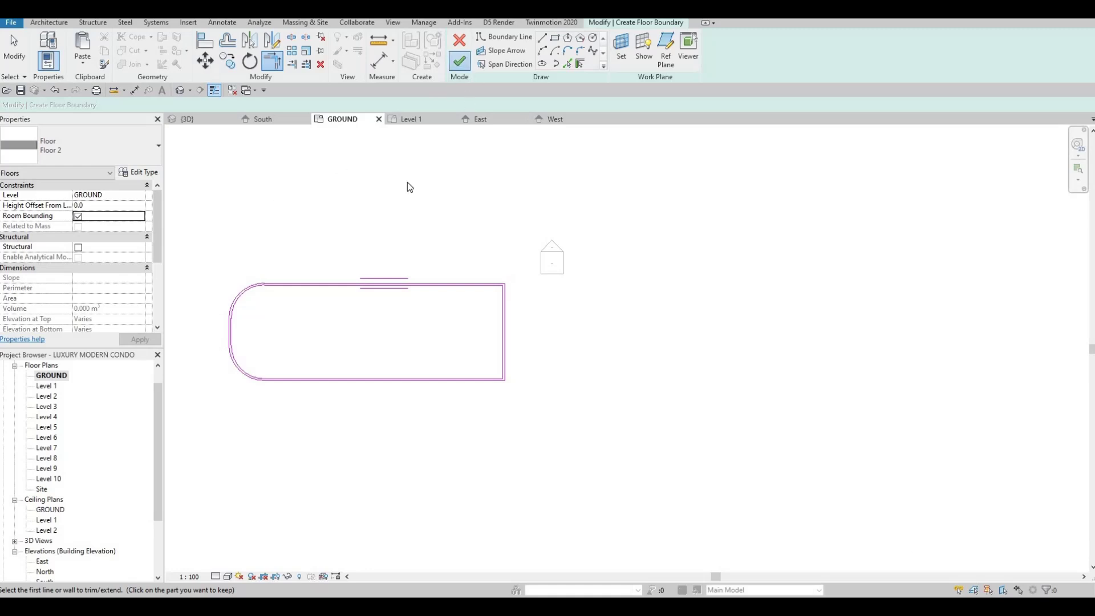
pyautogui.press('Escape')
pyautogui.press('Escape')
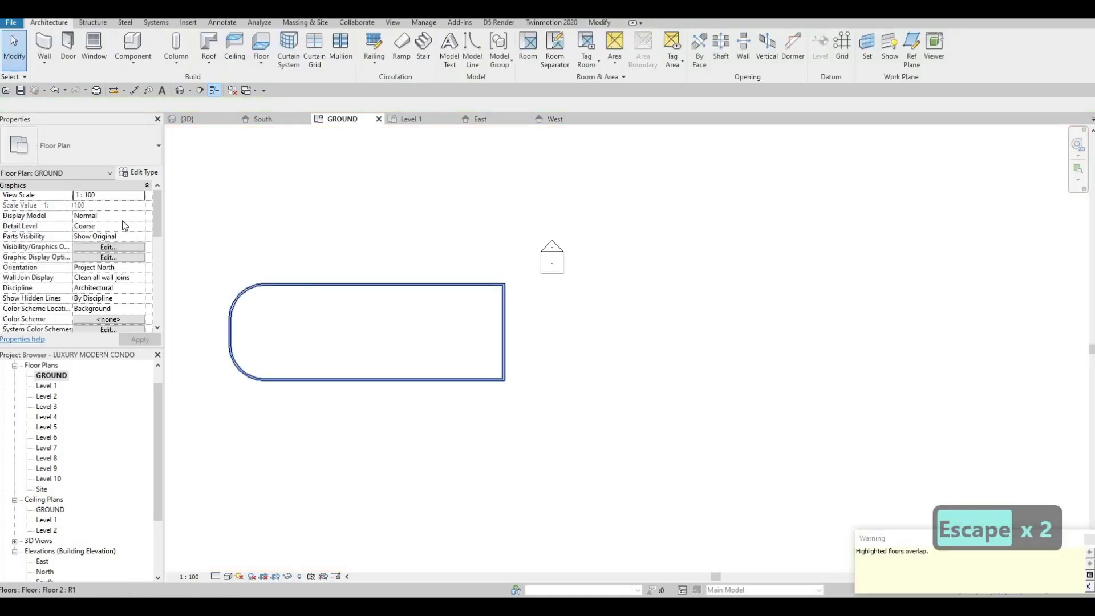
# Step: Set the new curb floor's height offset from level to 100
pyautogui.click(99, 205)
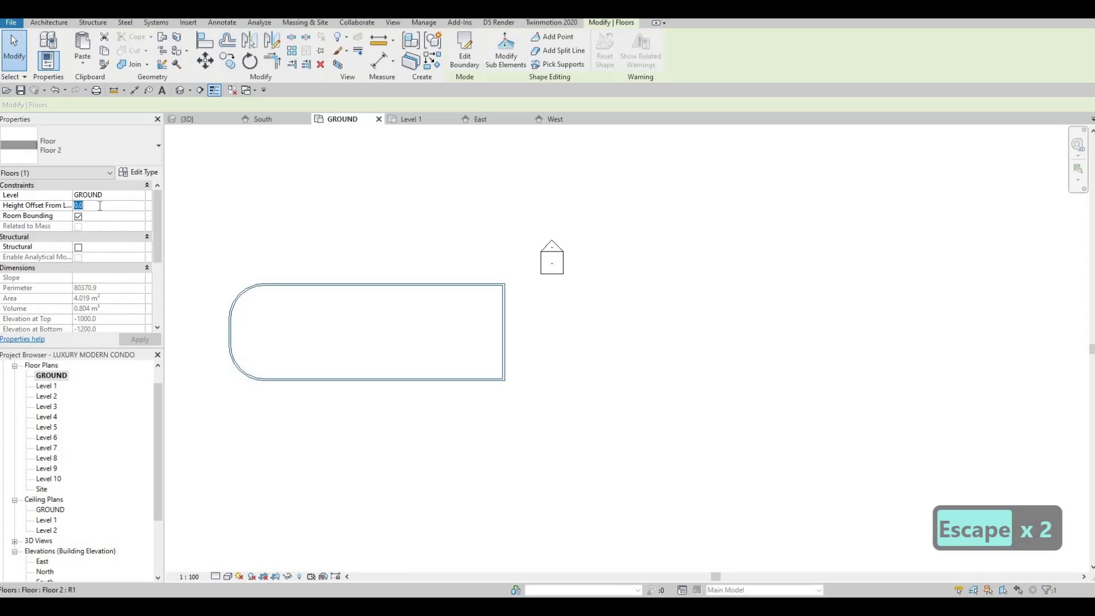
pyautogui.write('100')
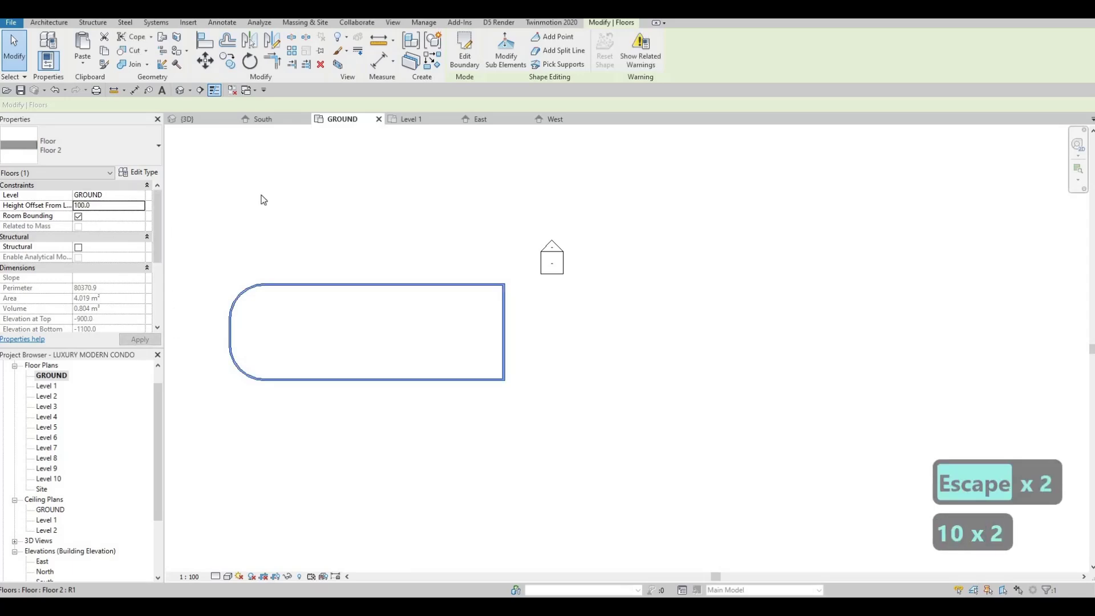
pyautogui.press('Escape')
pyautogui.press('Escape')
# Step: View the new curb in 3D and check the height offset of the existing lawn curb
pyautogui.click(206, 121)
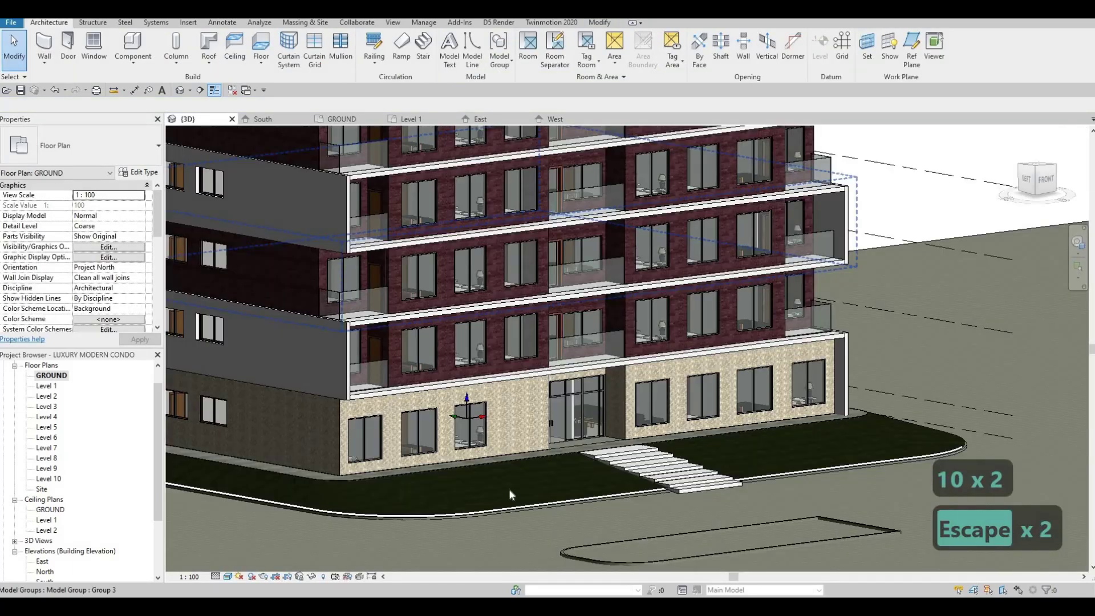
pyautogui.click(355, 404)
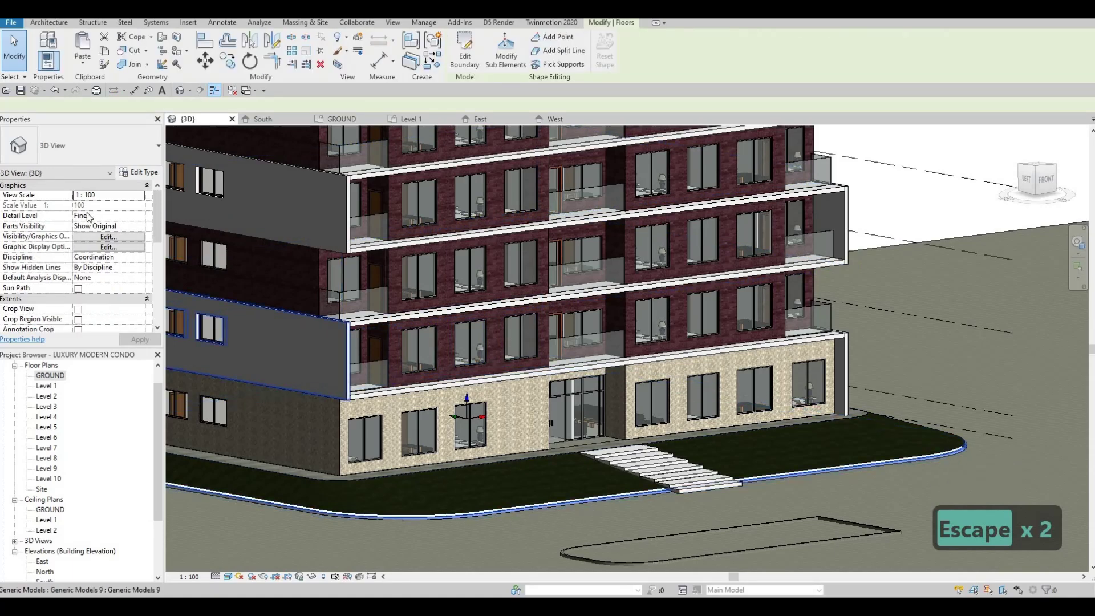
pyautogui.scroll(-3, 622, 444)
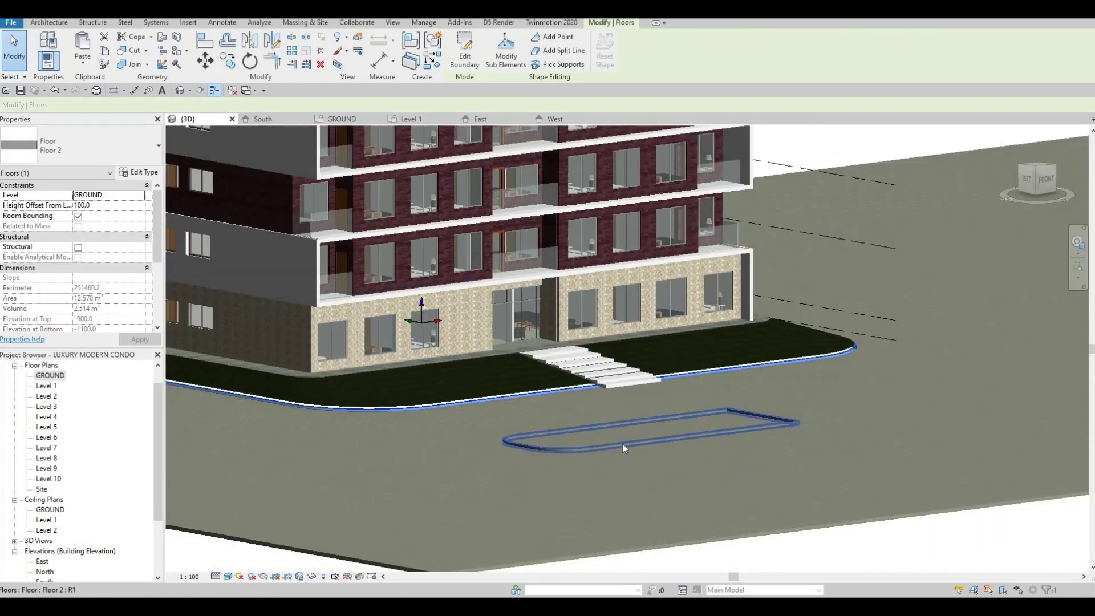
pyautogui.scroll(3, 597, 442)
pyautogui.press('Escape')
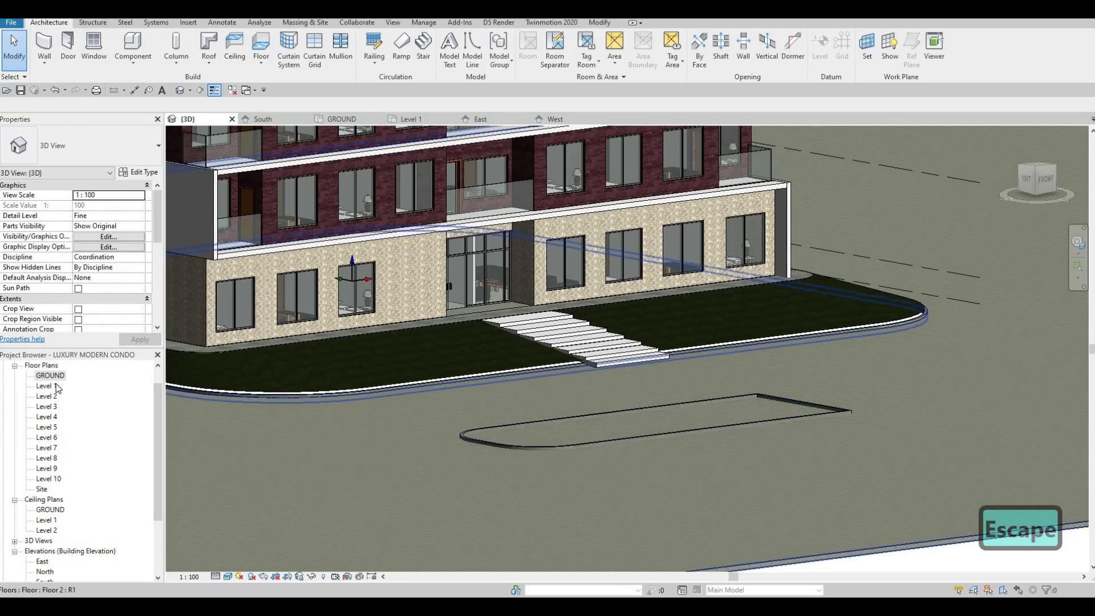
# Step: Start a new floor in the GROUND plan and choose the type Floor 3
pyautogui.doubleClick(53, 376)
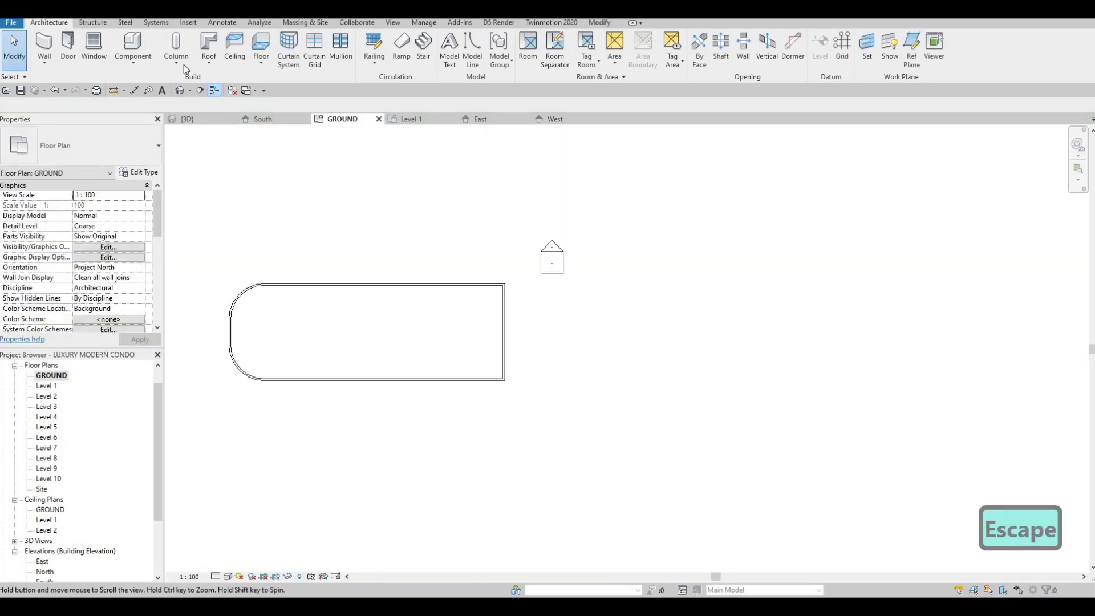
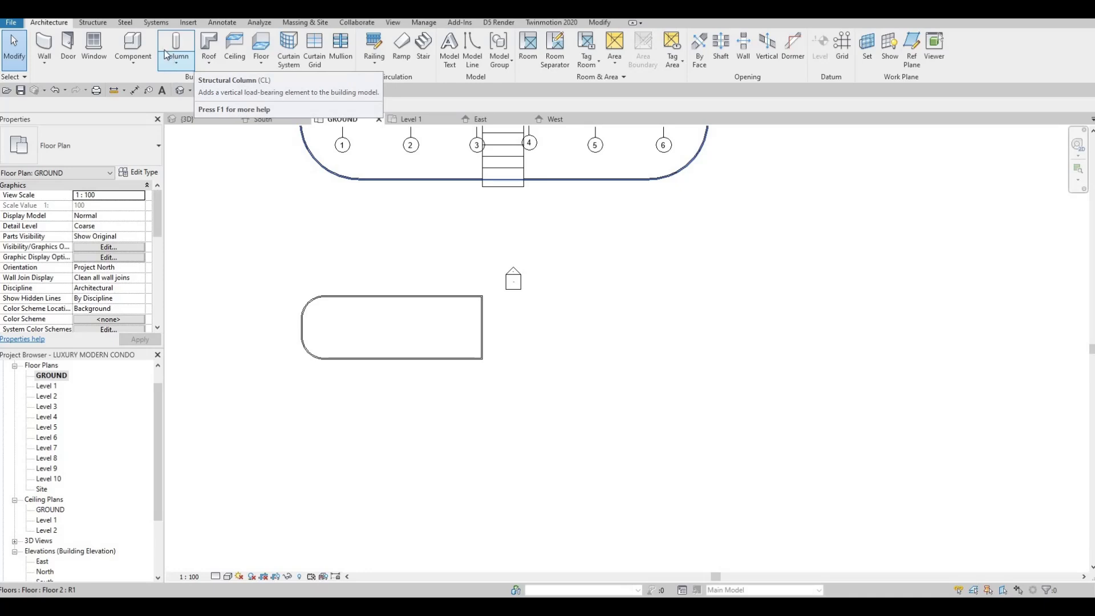
pyautogui.click(259, 52)
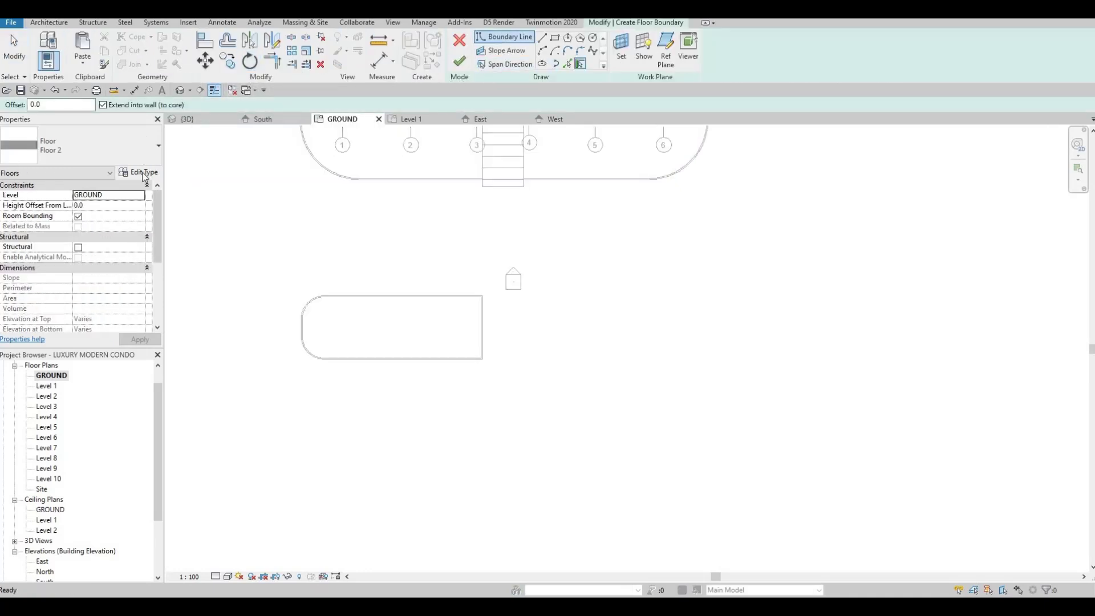
pyautogui.click(138, 171)
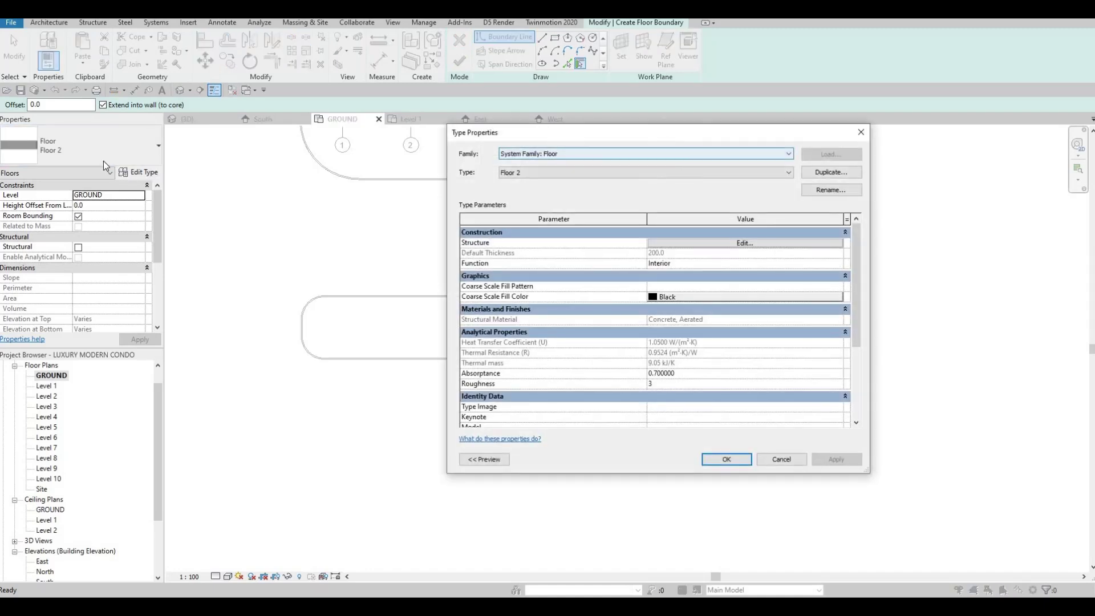
pyautogui.press('Escape')
pyautogui.click(104, 153)
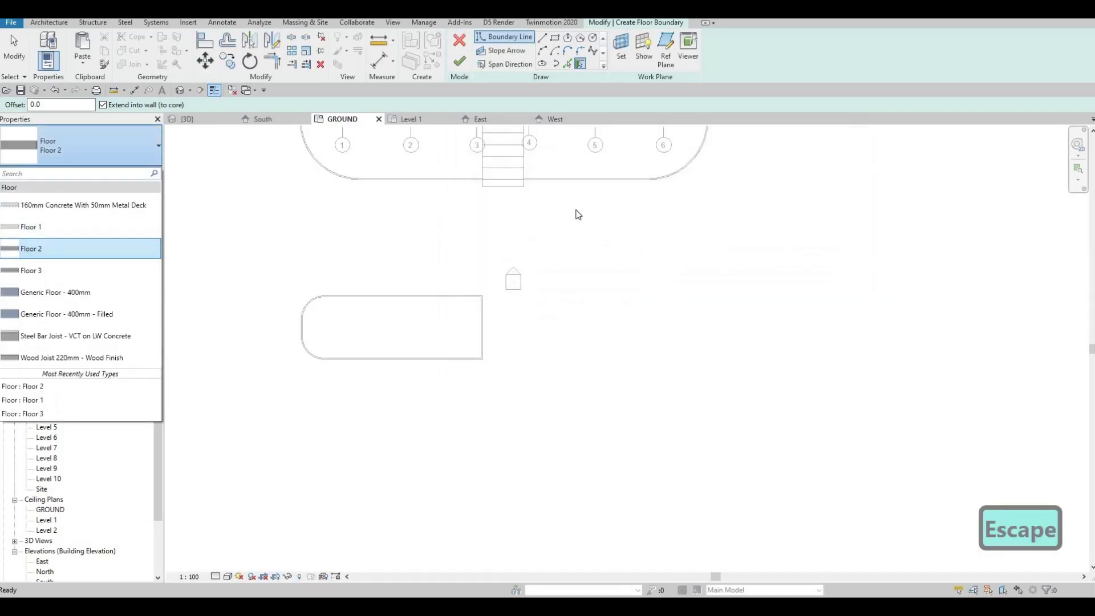
pyautogui.click(35, 269)
# Step: Check the layer structure and material of the Floor 3 type
pyautogui.click(140, 172)
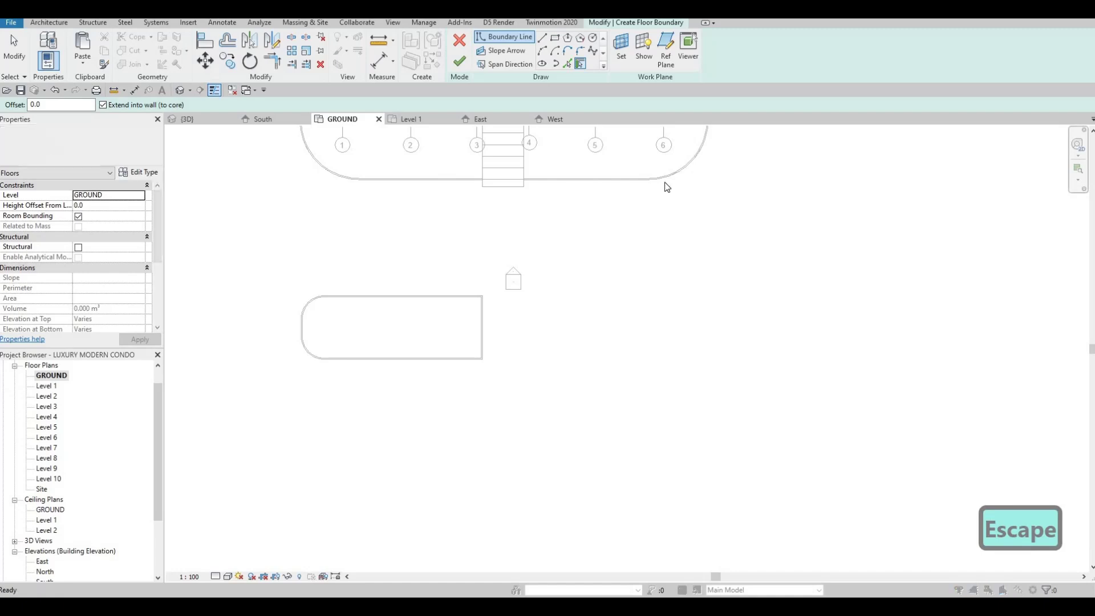
pyautogui.click(694, 246)
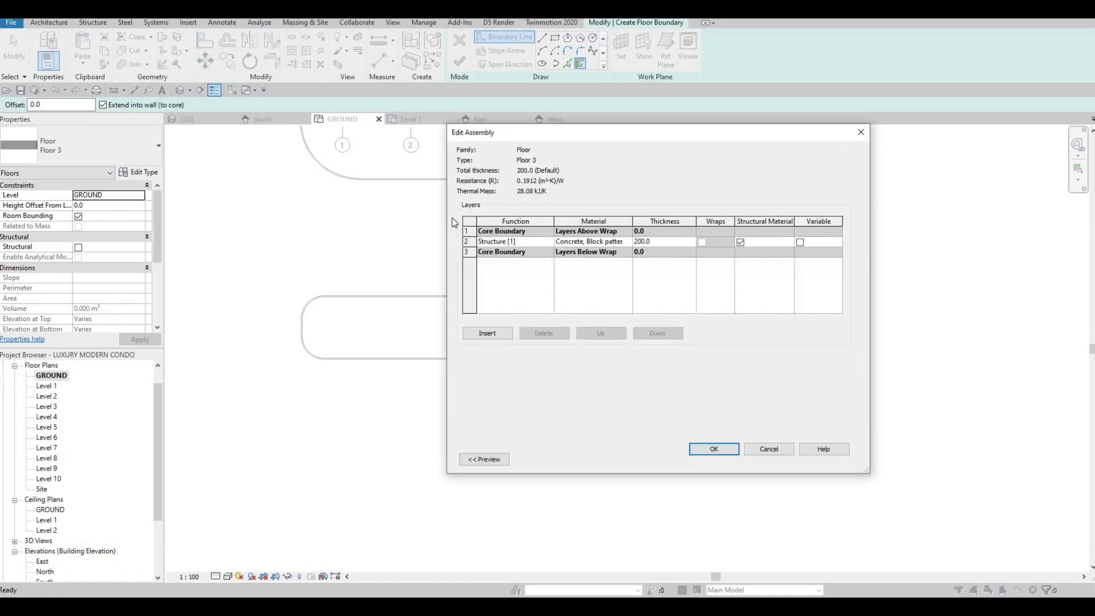
pyautogui.press('Escape')
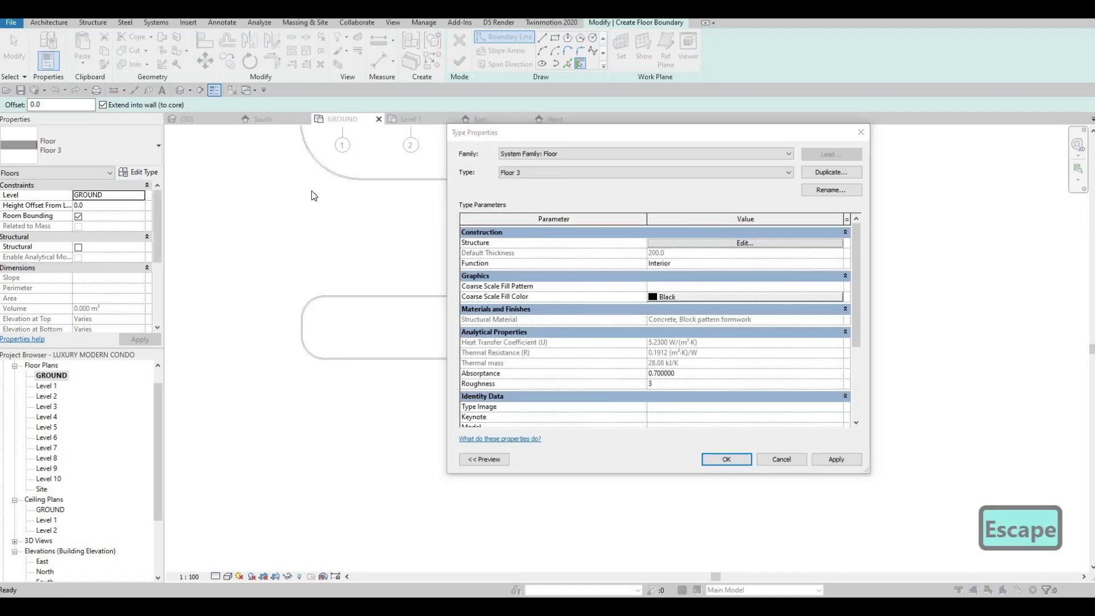
pyautogui.press('Escape')
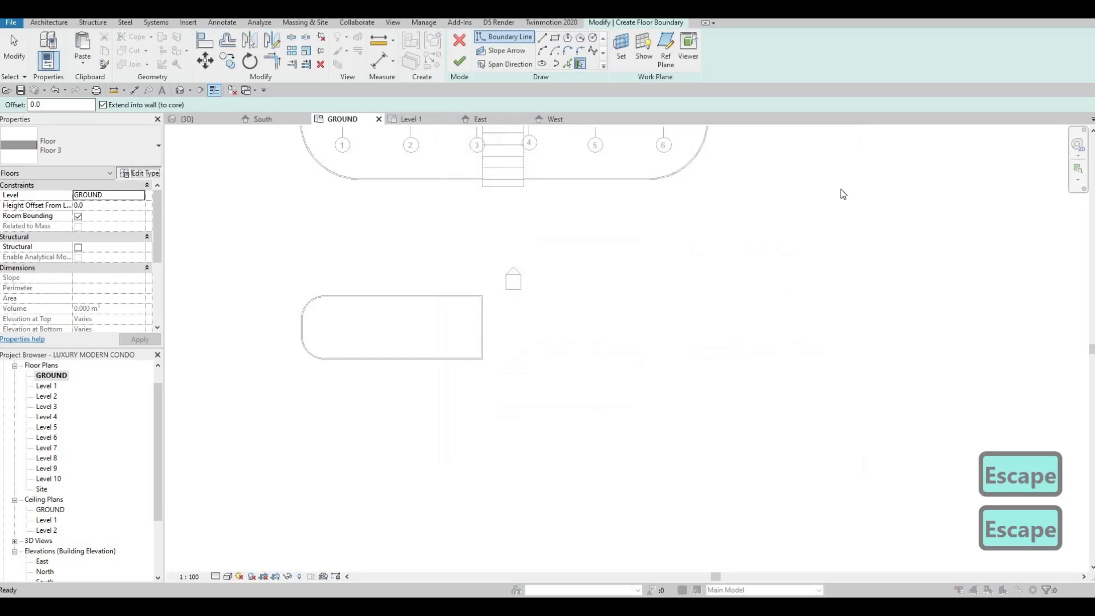
# Step: Duplicate the Floor 3 type as Floor 4 and set its structure layer's material to GRASS
pyautogui.click(831, 172)
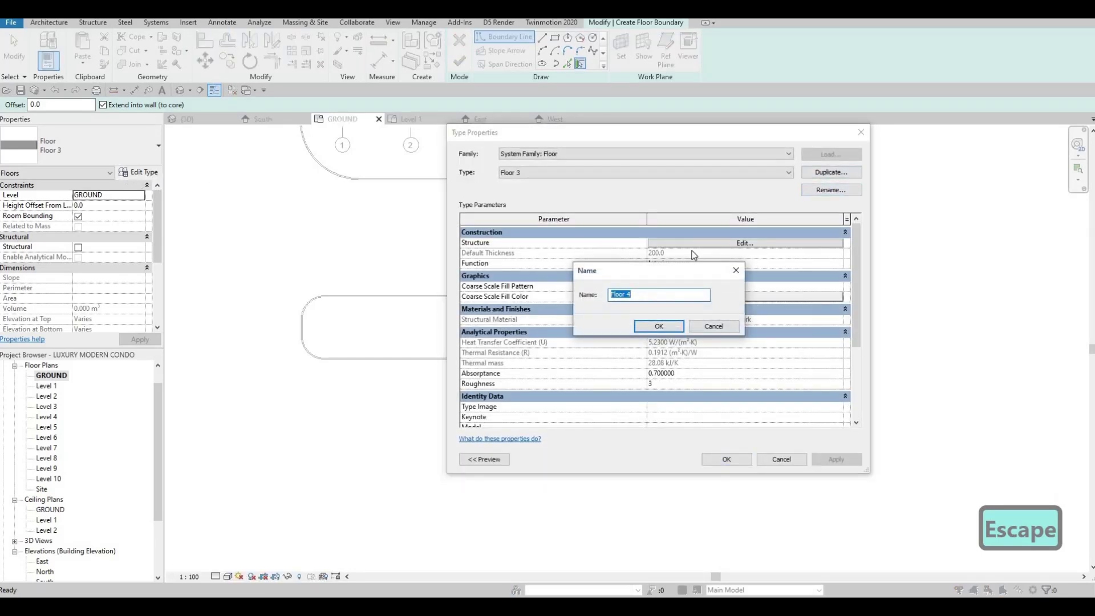
pyautogui.click(656, 326)
pyautogui.click(656, 243)
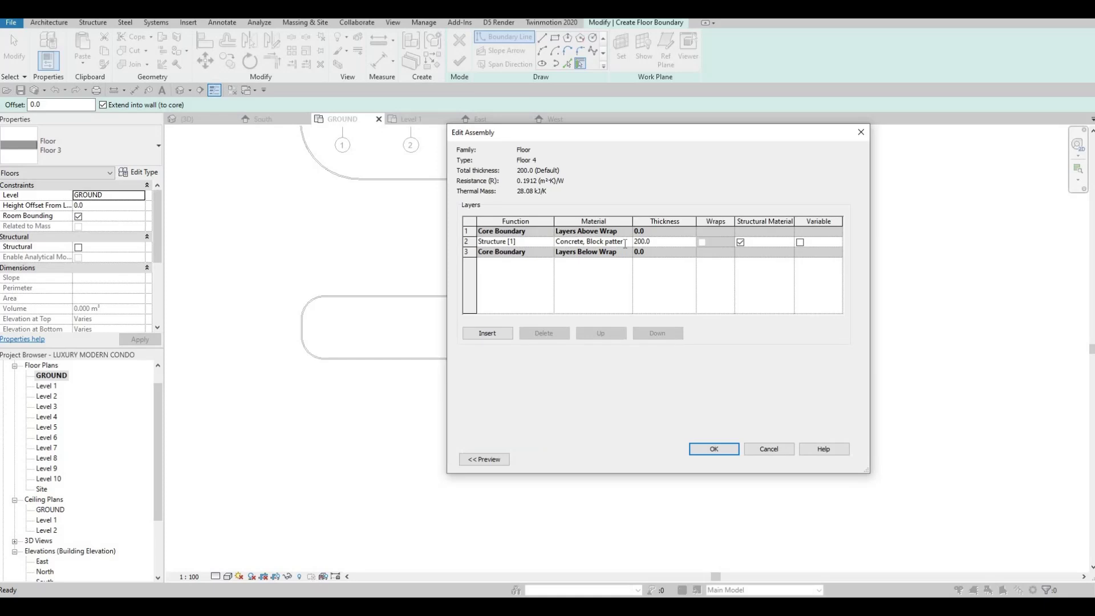
pyautogui.hotkey('ctrl', 'a')
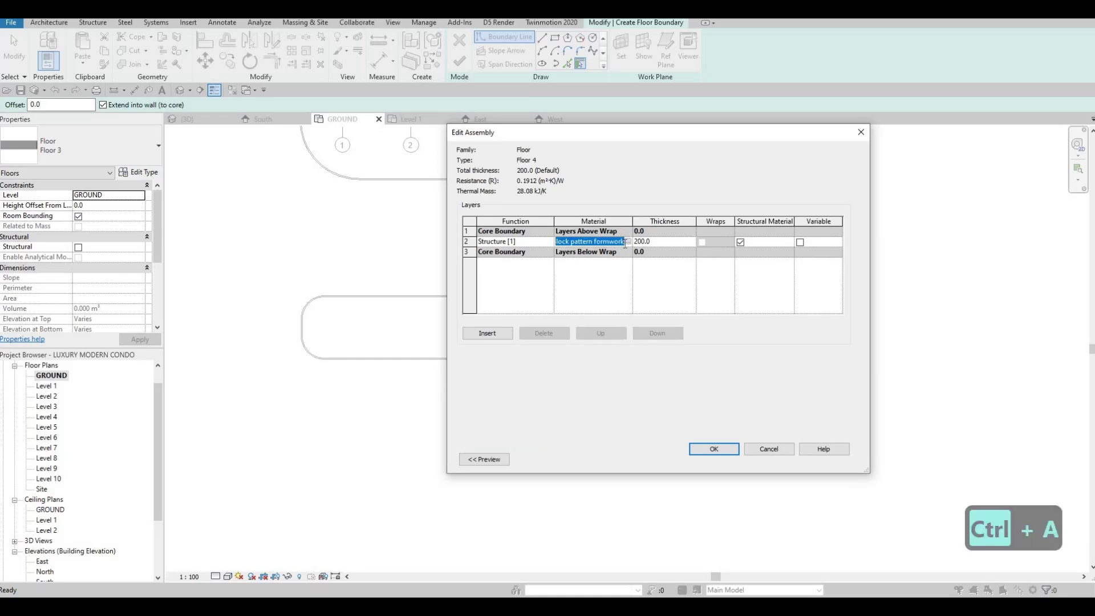
pyautogui.write('GRASS')
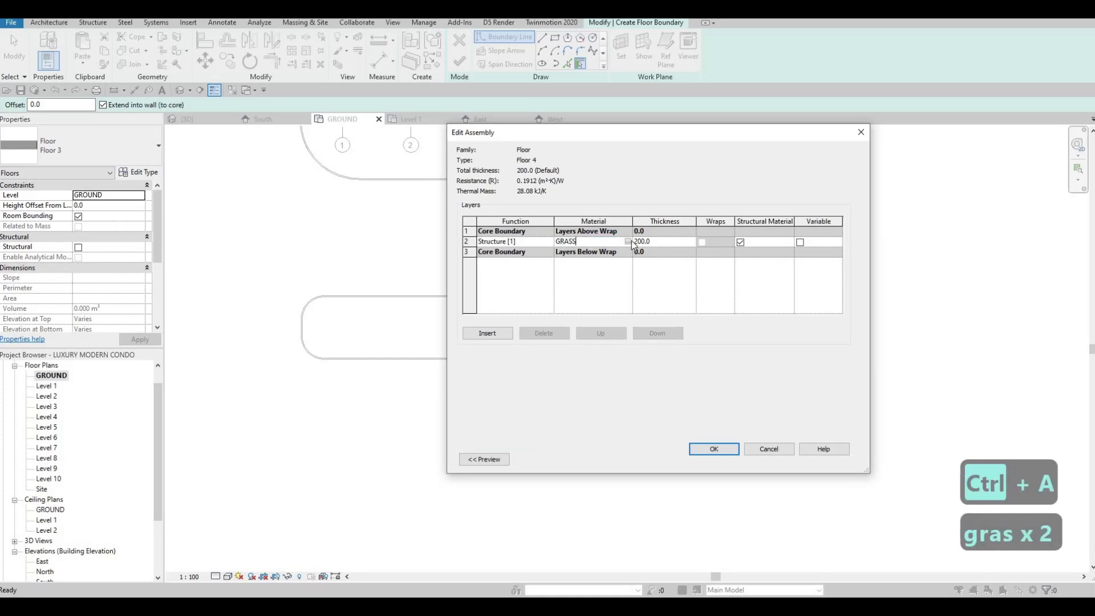
pyautogui.press('Return')
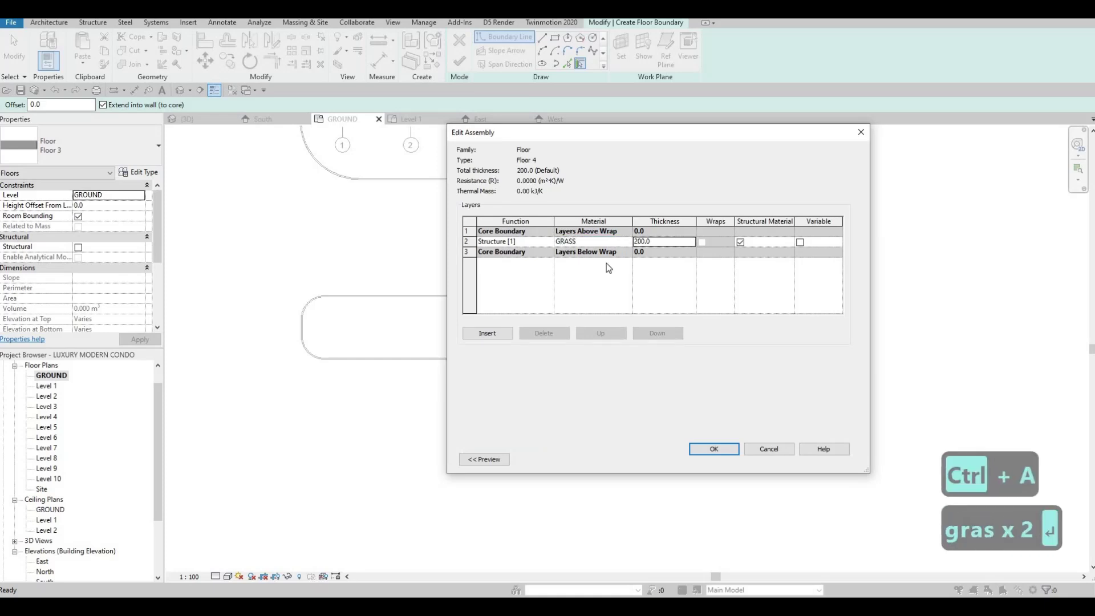
pyautogui.click(729, 450)
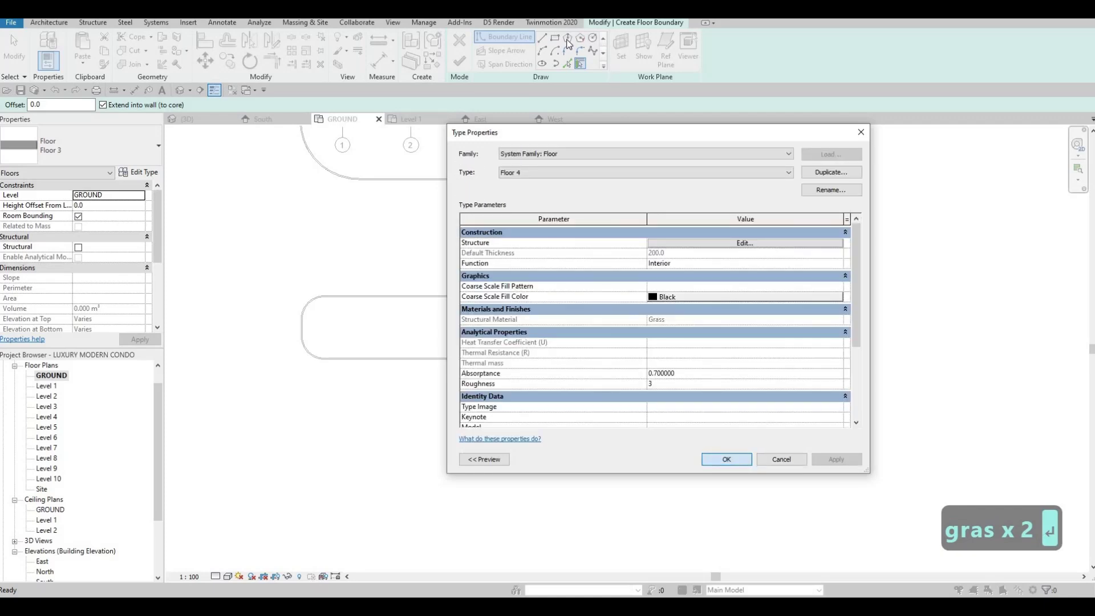
pyautogui.press('Return')
# Step: Pick the island curb's inner edges as the Floor 4 boundary and finish the floor sketch
pyautogui.press('p')
pyautogui.press('l')
pyautogui.scroll(5, 519, 288)
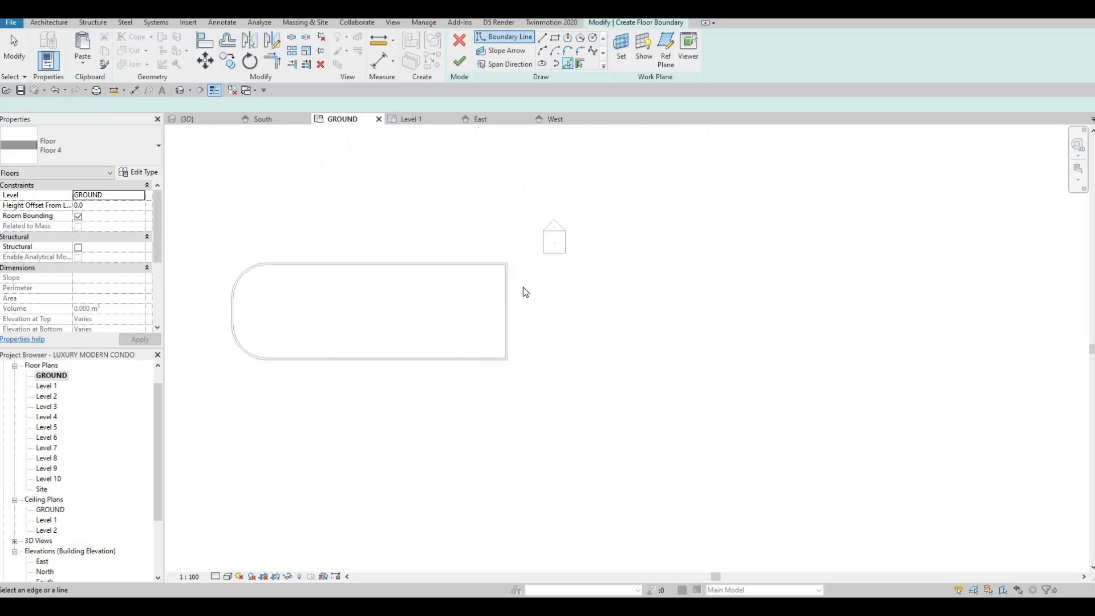
pyautogui.click(538, 266)
pyautogui.click(350, 219)
pyautogui.click(484, 382)
pyautogui.moveTo(582, 275); pyautogui.dragTo(1055, 264, button='middle')
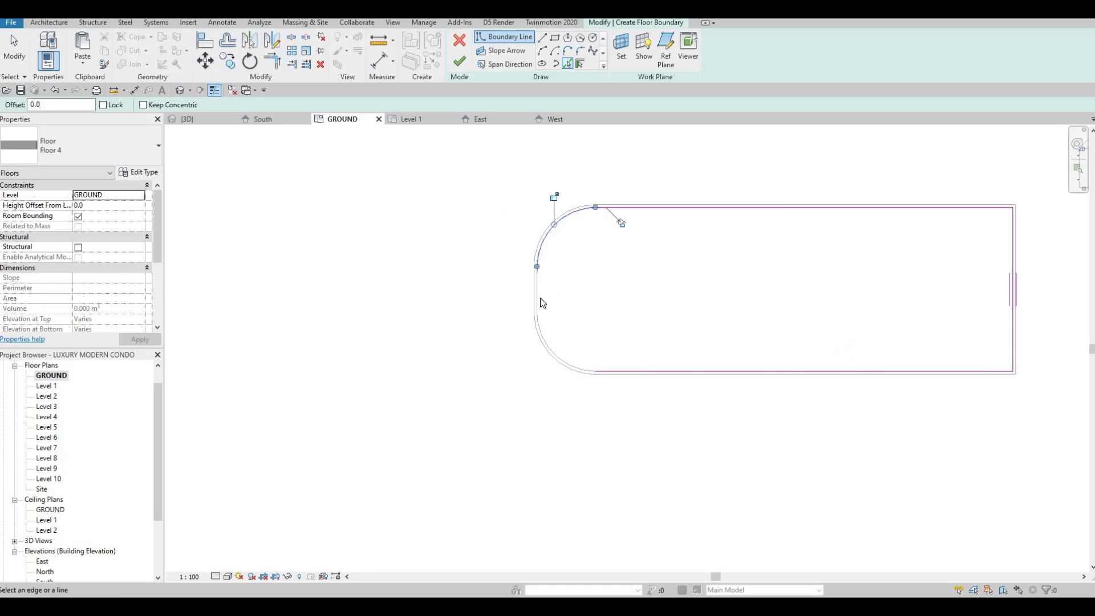
pyautogui.click(549, 342)
pyautogui.click(460, 63)
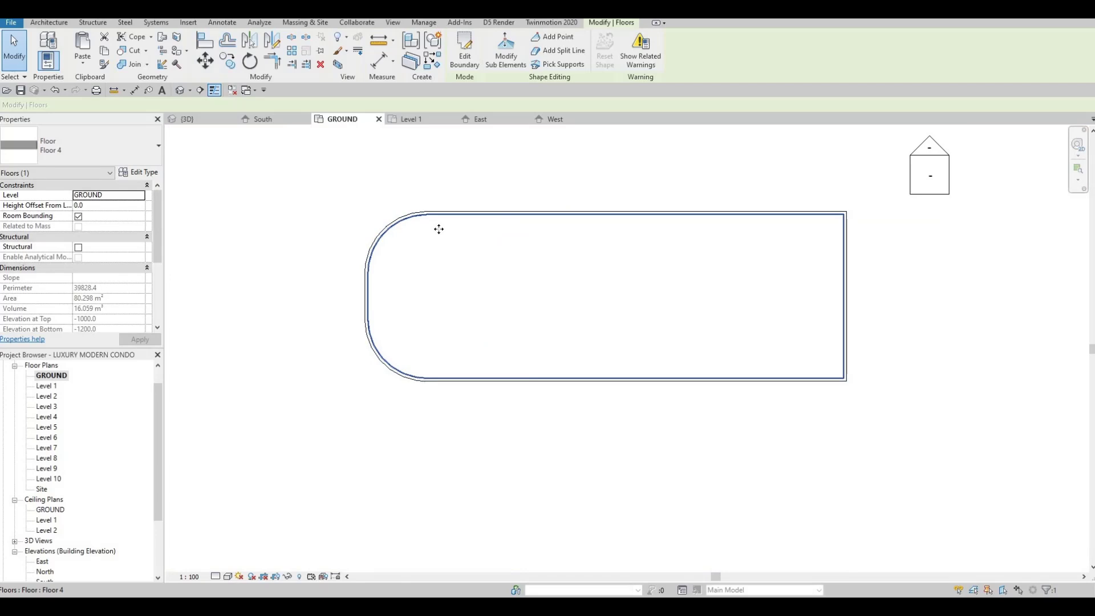
# Step: Set the grass infill floor's height offset from level to 100
pyautogui.click(88, 206)
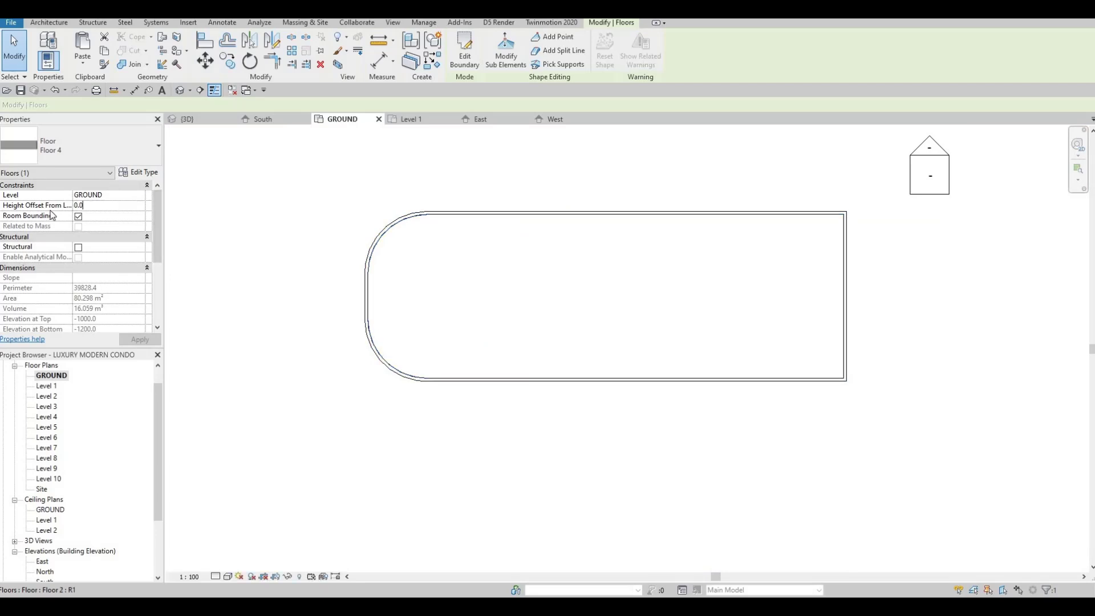
pyautogui.write('100')
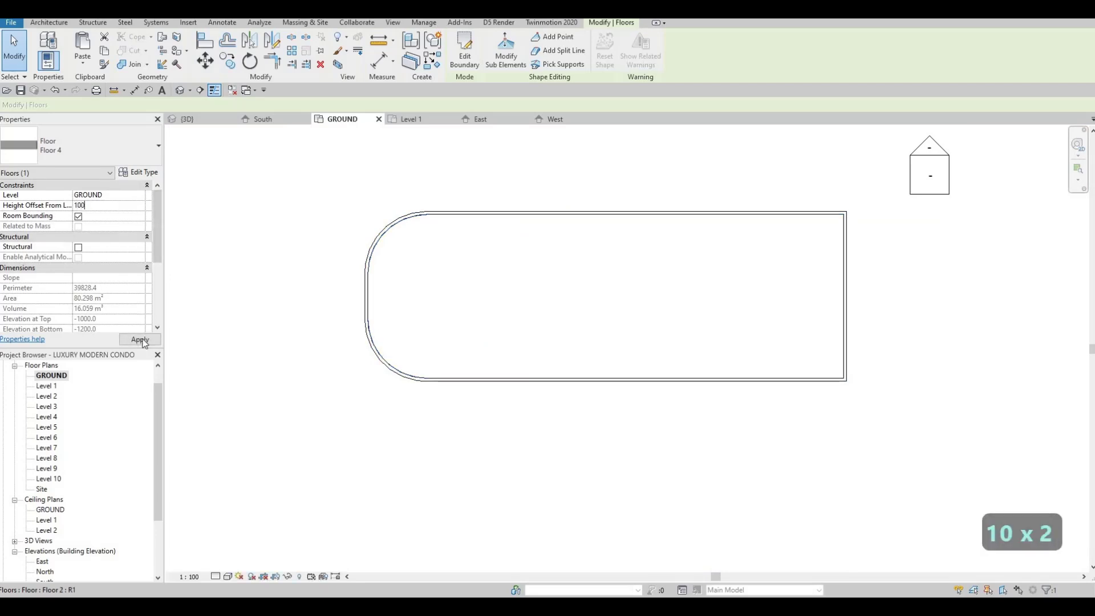
pyautogui.click(155, 338)
# Step: Open the building's lawn model for in-place editing in the 3D view and select its grass blend
pyautogui.click(204, 122)
pyautogui.keyDown('shift'); pyautogui.moveTo(425, 379); pyautogui.dragTo(420, 416, button='middle'); pyautogui.keyUp('shift')
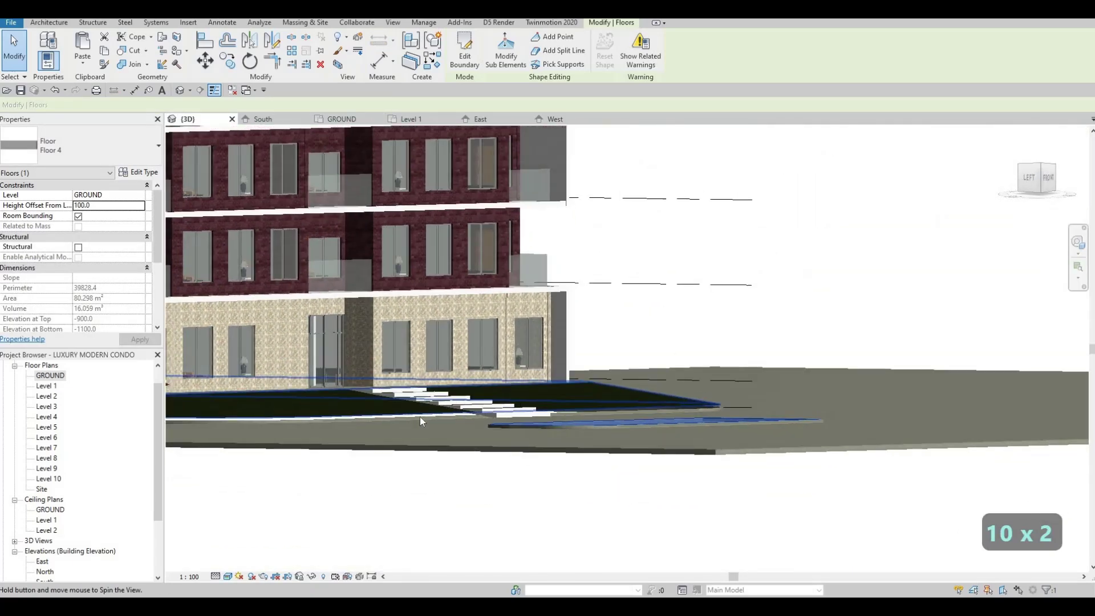
pyautogui.scroll(5, 519, 454)
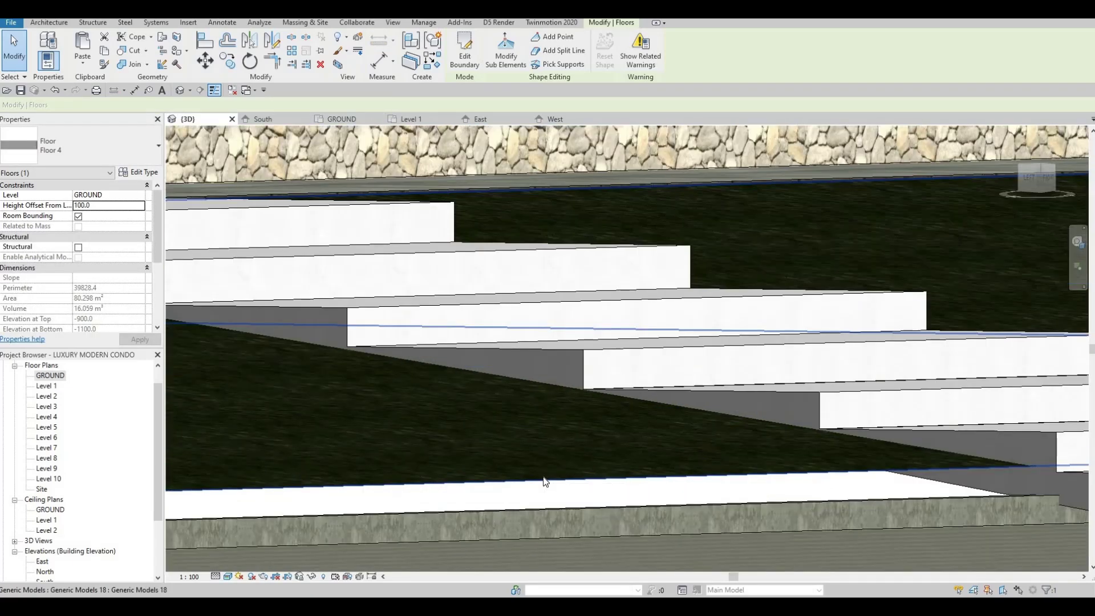
pyautogui.click(496, 457)
pyautogui.moveTo(455, 376); pyautogui.dragTo(618, 325, button='middle')
pyautogui.scroll(-3, 619, 325)
pyautogui.moveTo(535, 288); pyautogui.dragTo(808, 327, button='middle')
pyautogui.click(462, 49)
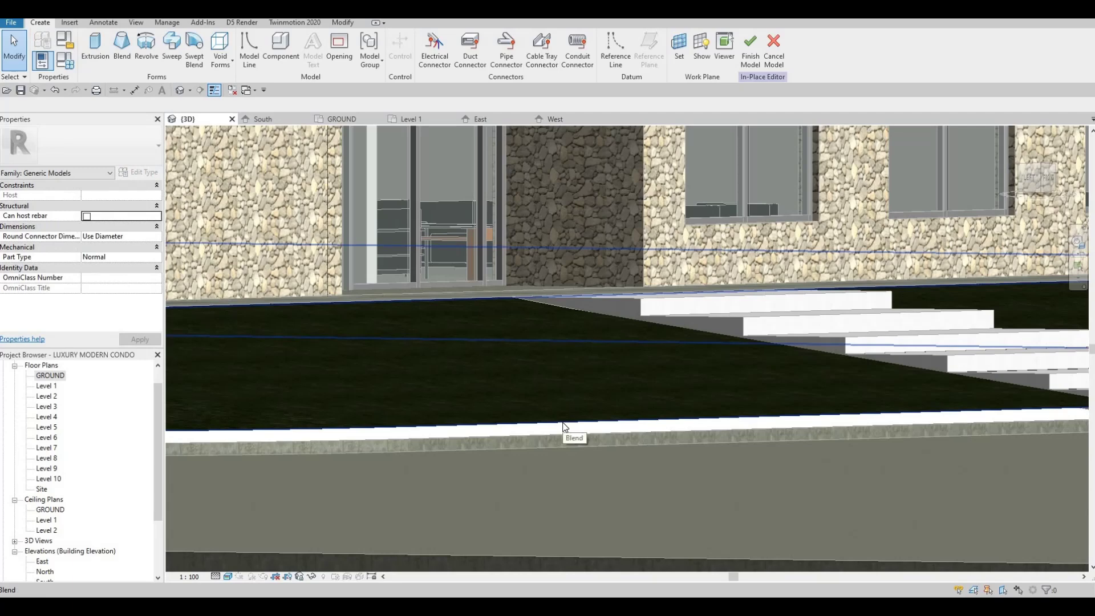
pyautogui.click(563, 427)
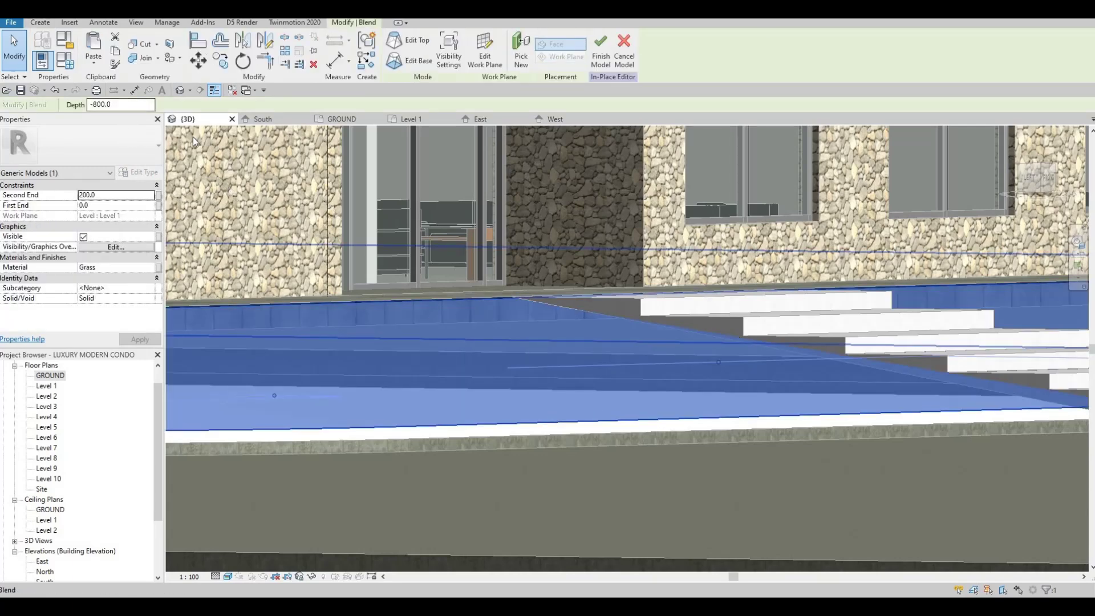
# Step: Try to set the lawn blend's depth to 0, and leave in-place editing
pyautogui.hotkey('ctrl', 'a')
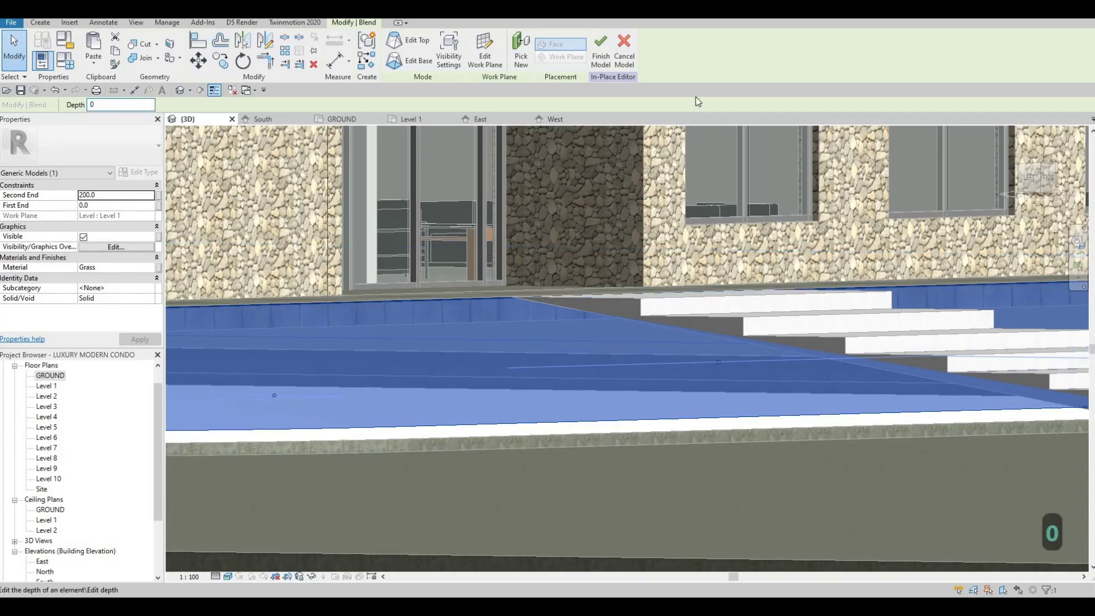
pyautogui.write('0')
pyautogui.click(601, 50)
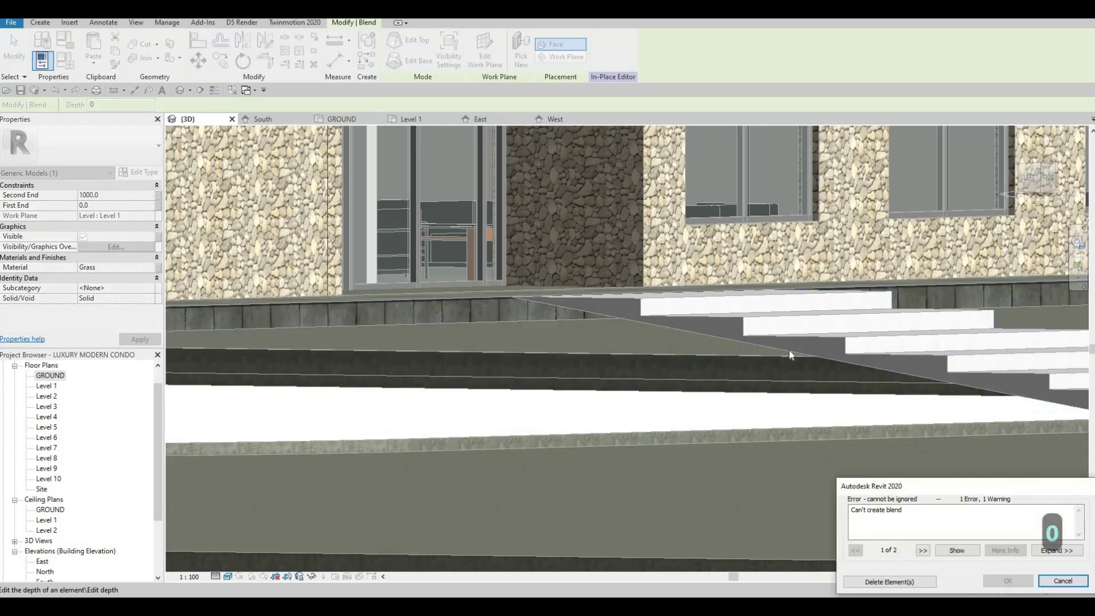
pyautogui.press('Escape')
pyautogui.press('Escape')
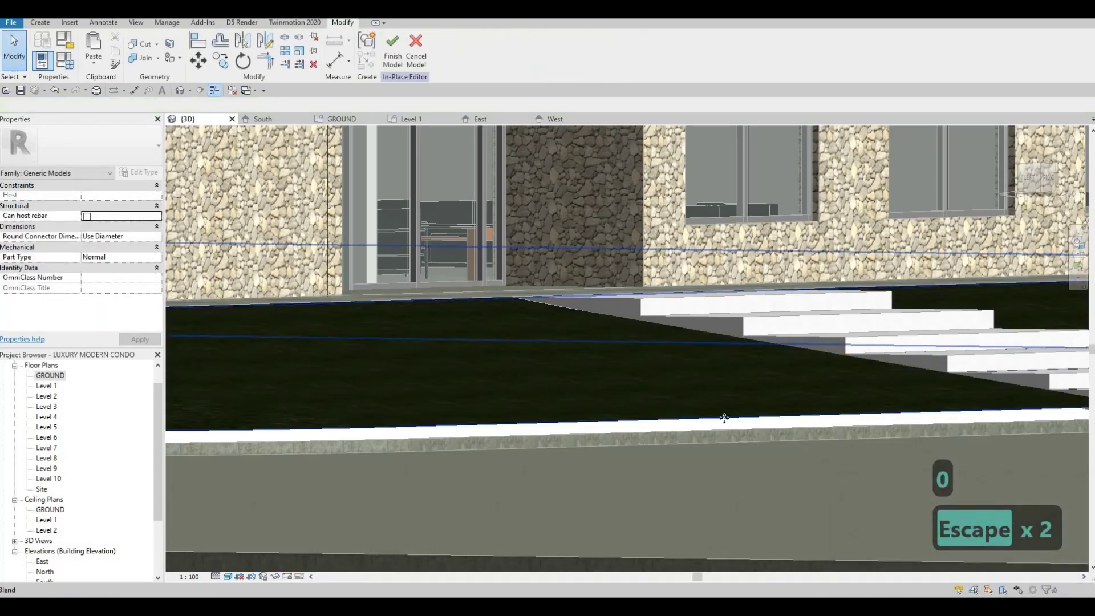
pyautogui.click(742, 405)
pyautogui.keyDown('shift'); pyautogui.moveTo(742, 405); pyautogui.dragTo(565, 182, button='middle'); pyautogui.keyUp('shift')
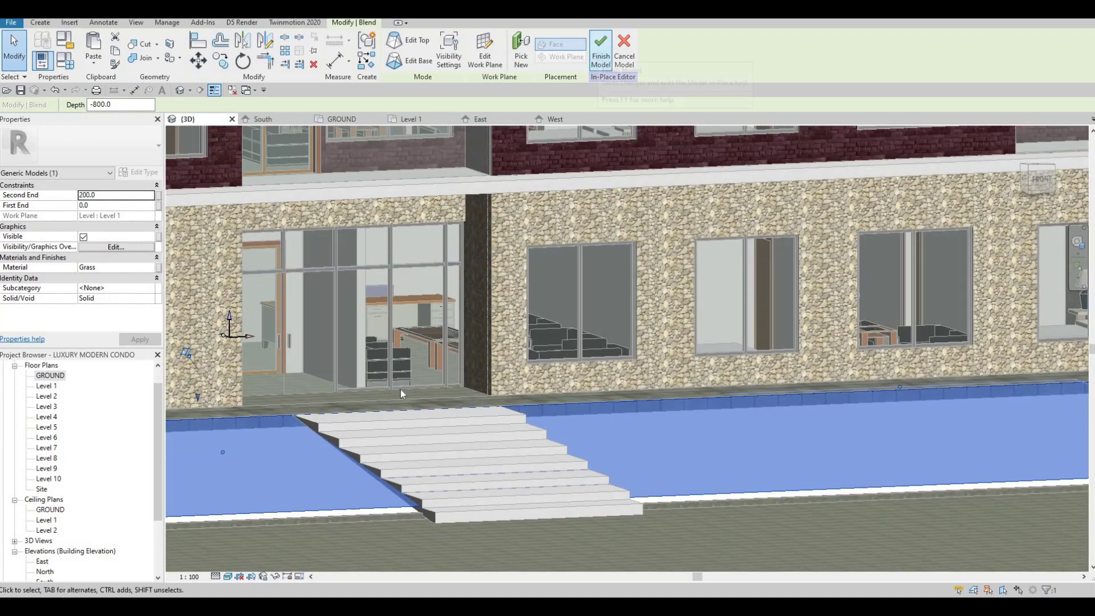
pyautogui.press('Escape')
pyautogui.moveTo(422, 426); pyautogui.dragTo(528, 357, button='middle')
# Step: In the South elevation, set the height offset from level of the curb around the lawn to 200
pyautogui.click(342, 407)
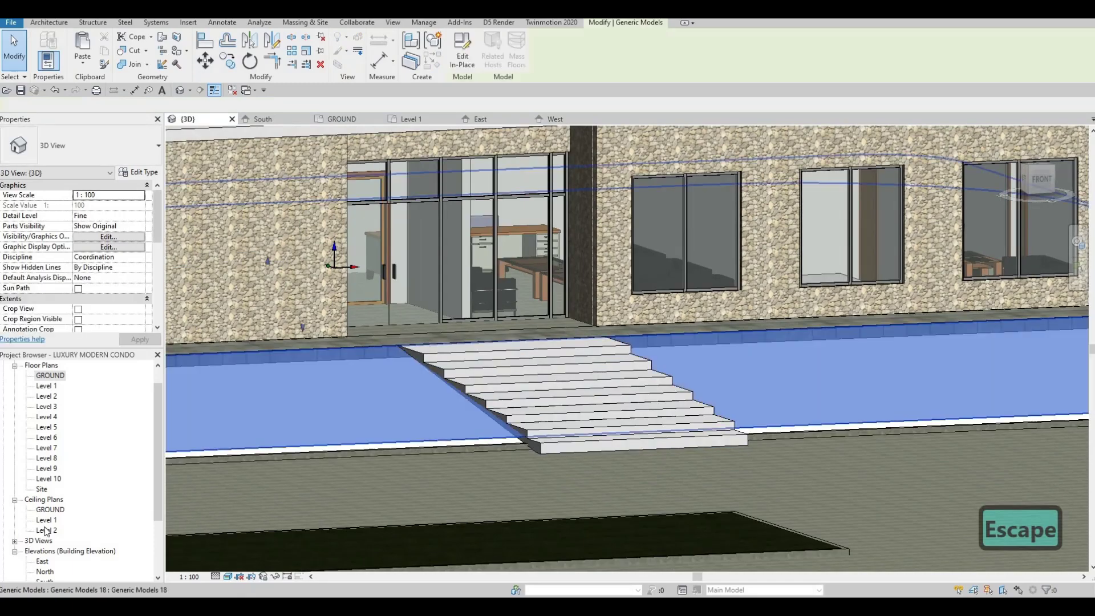
pyautogui.scroll(-2, 46, 562)
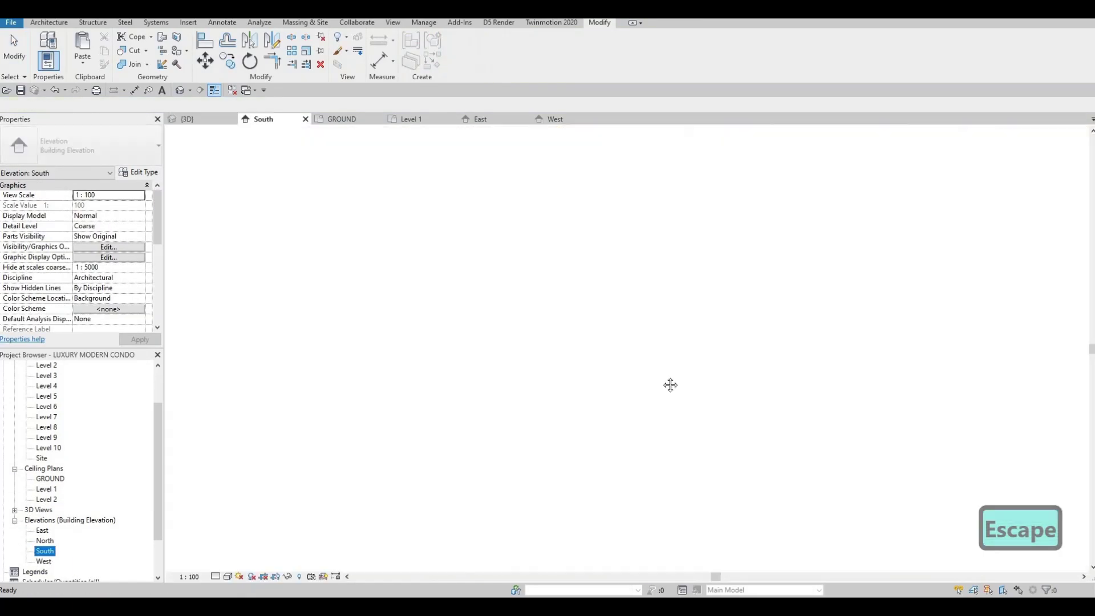
pyautogui.moveTo(669, 384); pyautogui.dragTo(1054, 338, button='middle')
pyautogui.moveTo(547, 391); pyautogui.dragTo(931, 391, button='middle')
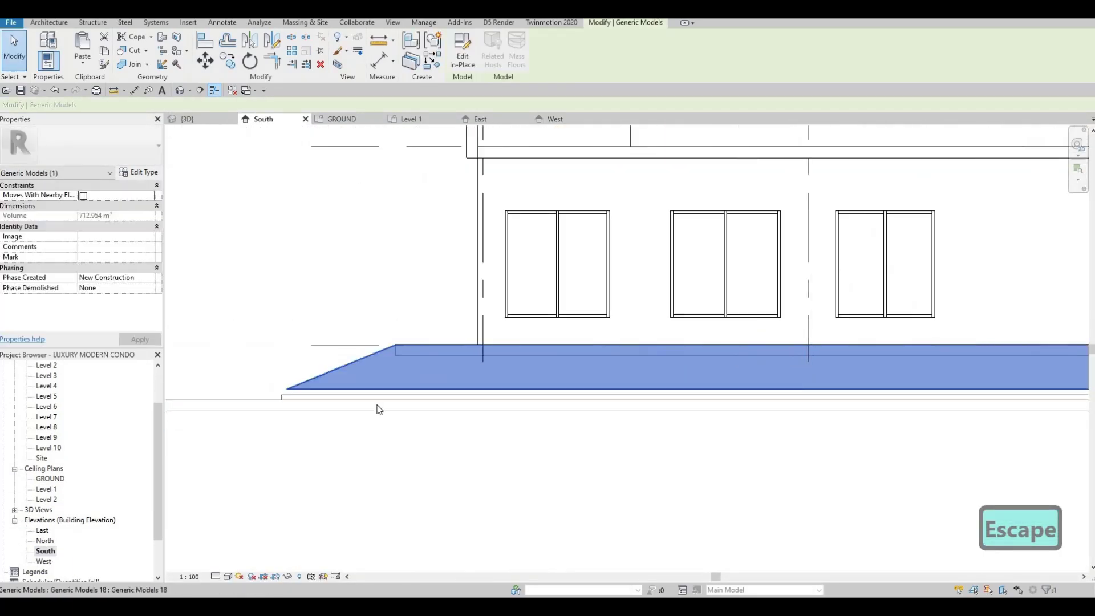
pyautogui.press('Escape')
pyautogui.click(307, 397)
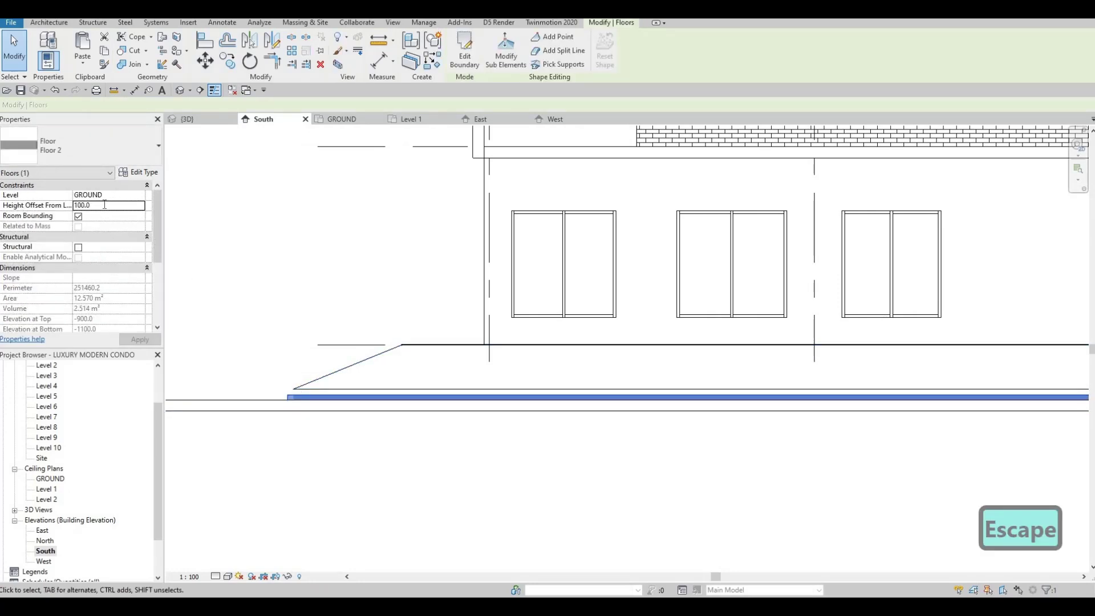
pyautogui.write('200')
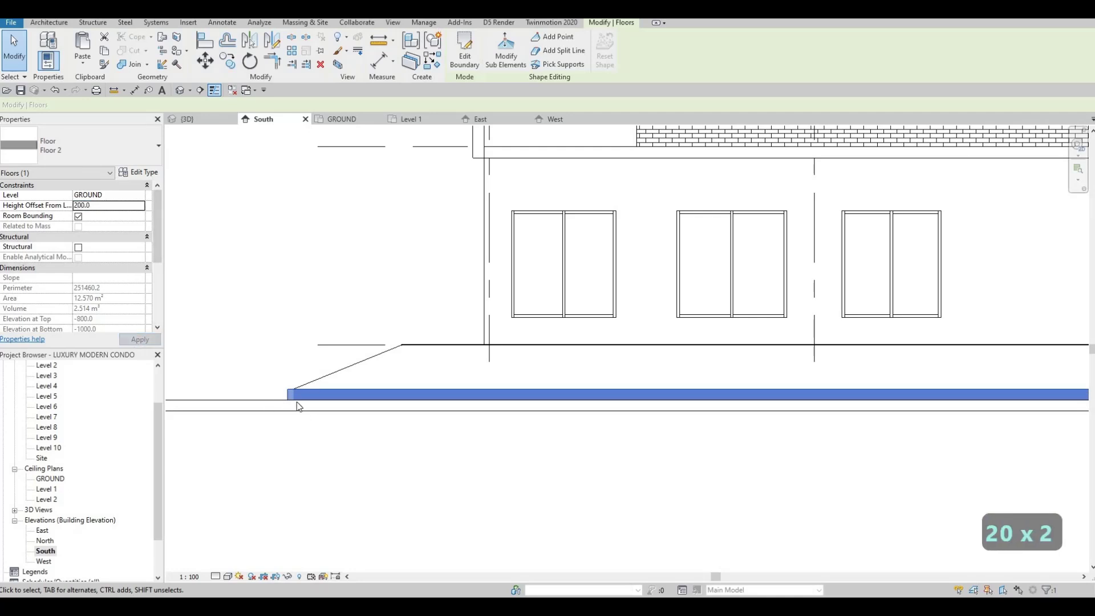
pyautogui.press('Escape')
pyautogui.scroll(-3, 384, 403)
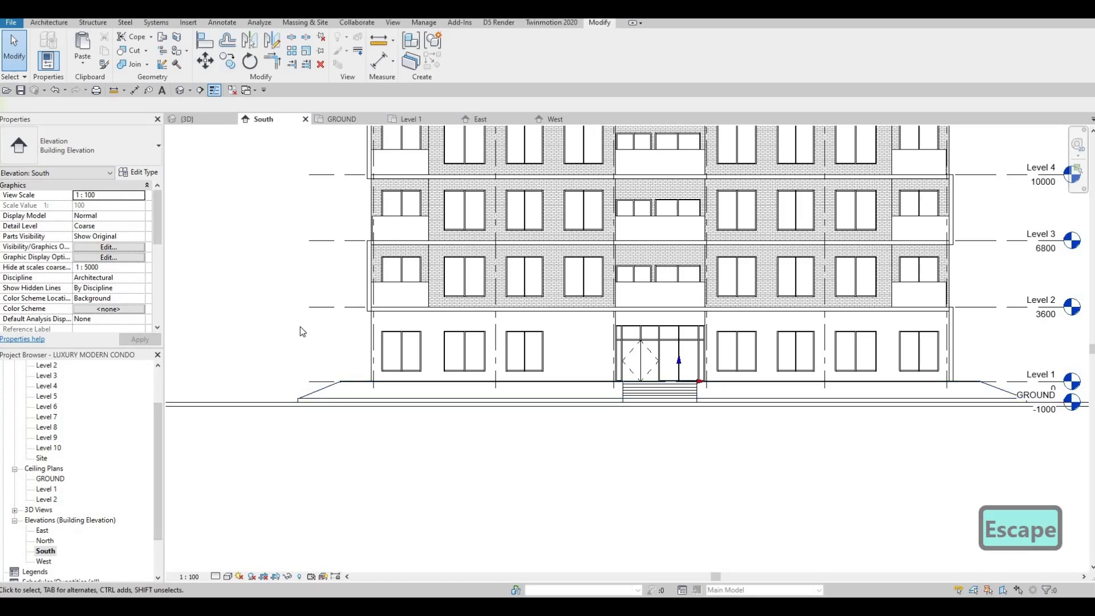
# Step: In the 3D view, set the island curb's height offset from level to 200
pyautogui.click(323, 390)
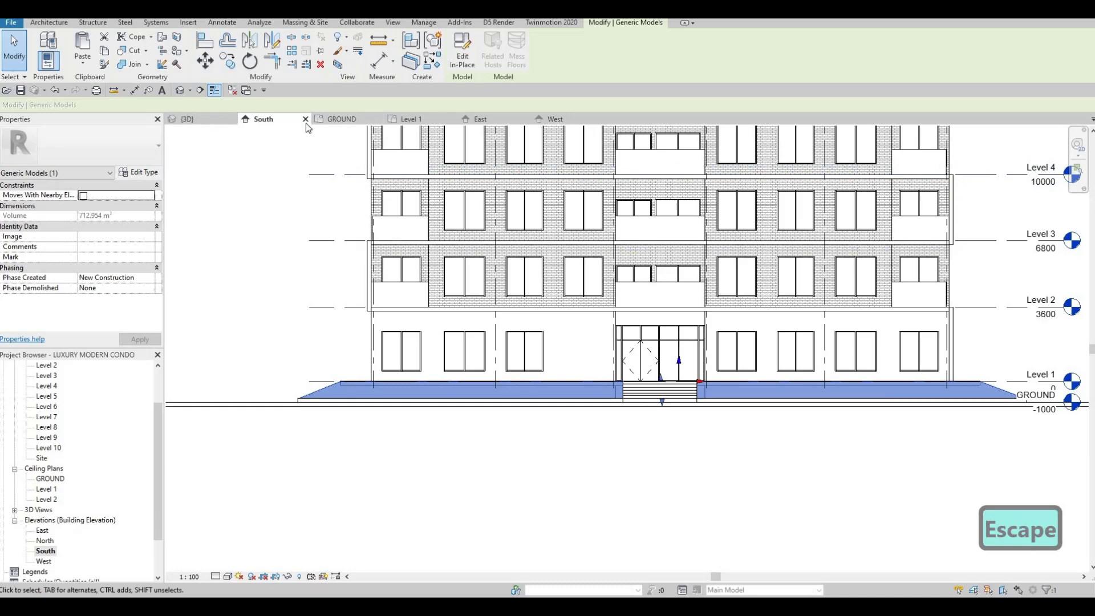
pyautogui.click(214, 116)
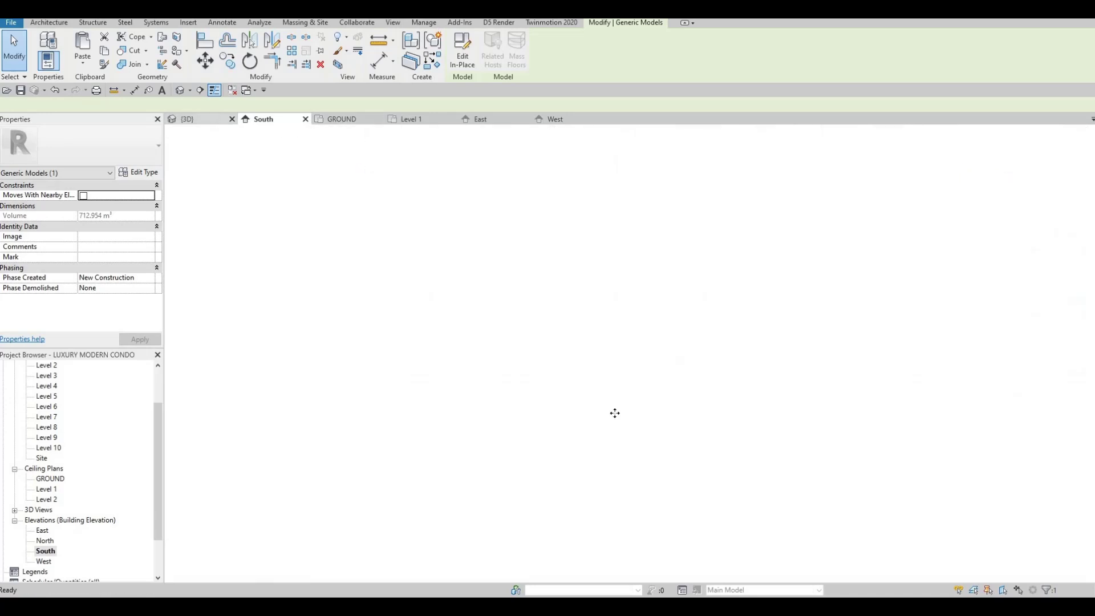
pyautogui.scroll(-3, 531, 438)
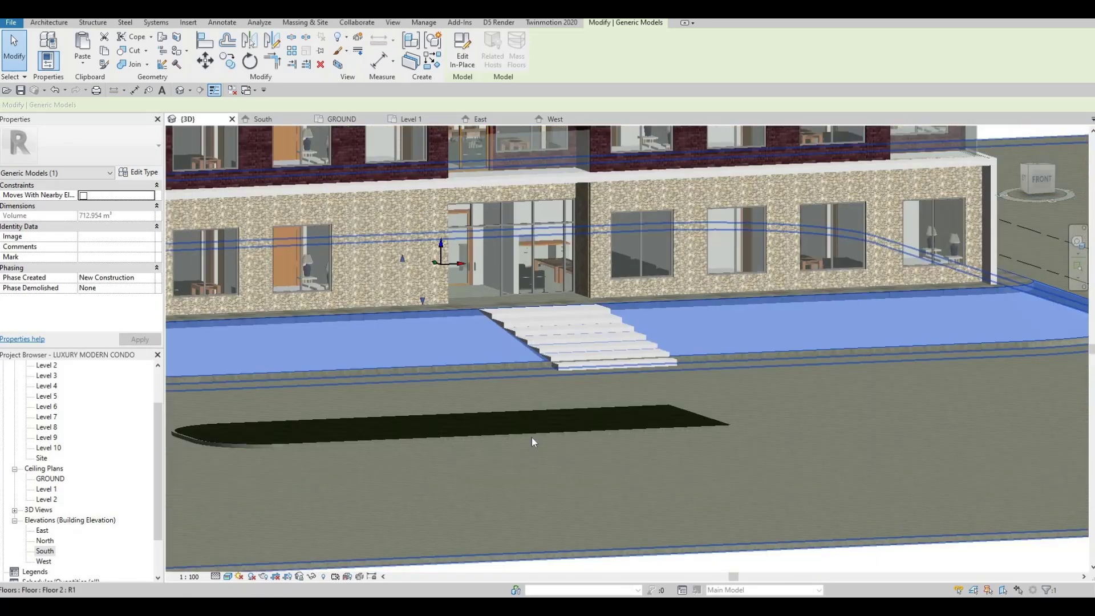
pyautogui.click(188, 317)
pyautogui.click(114, 206)
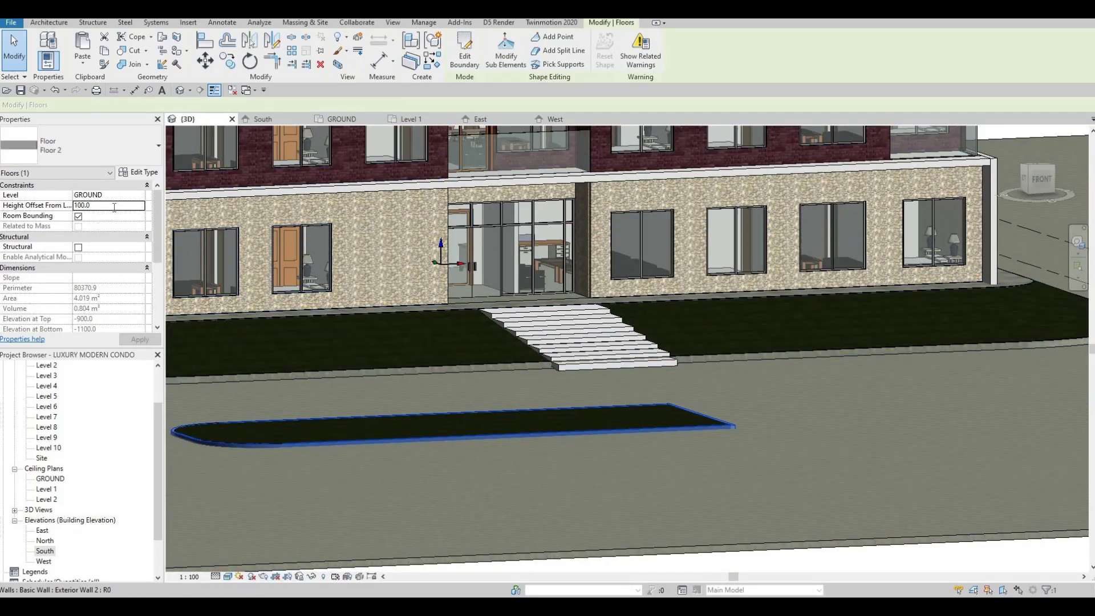
pyautogui.write('200')
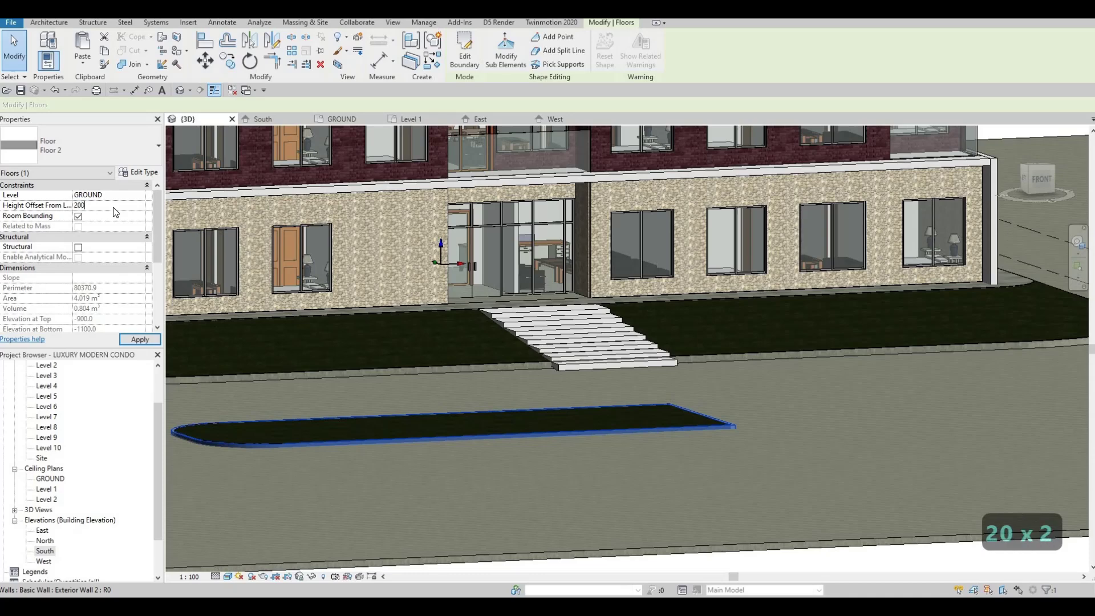
pyautogui.press('Return')
pyautogui.press('Escape')
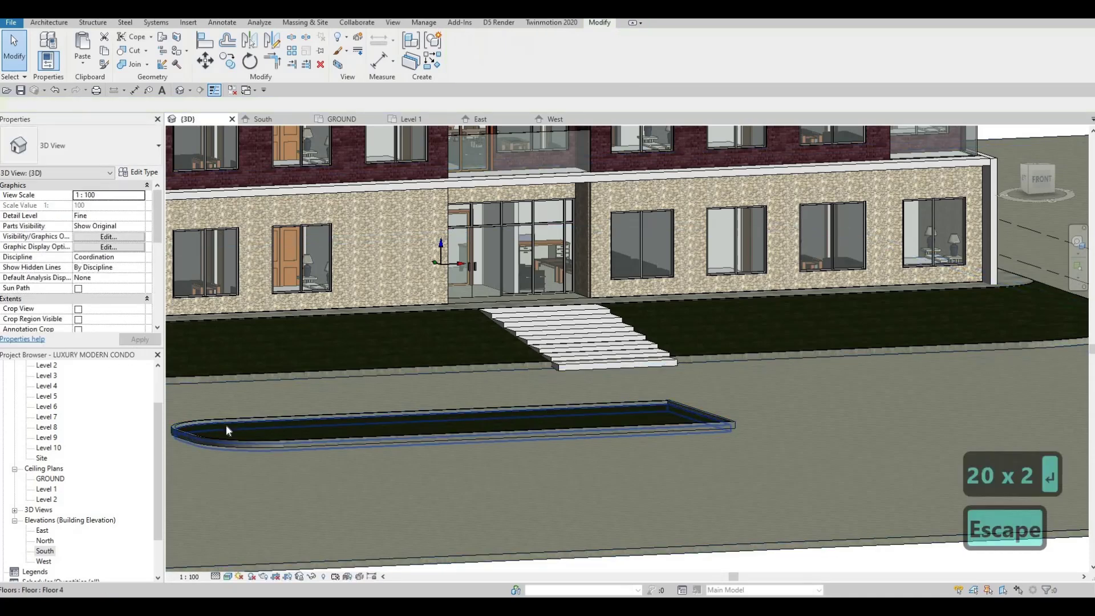
# Step: Set the island's grass infill floor height offset to 150 and inspect it against the curb
pyautogui.click(100, 205)
pyautogui.write('150')
pyautogui.press('Return')
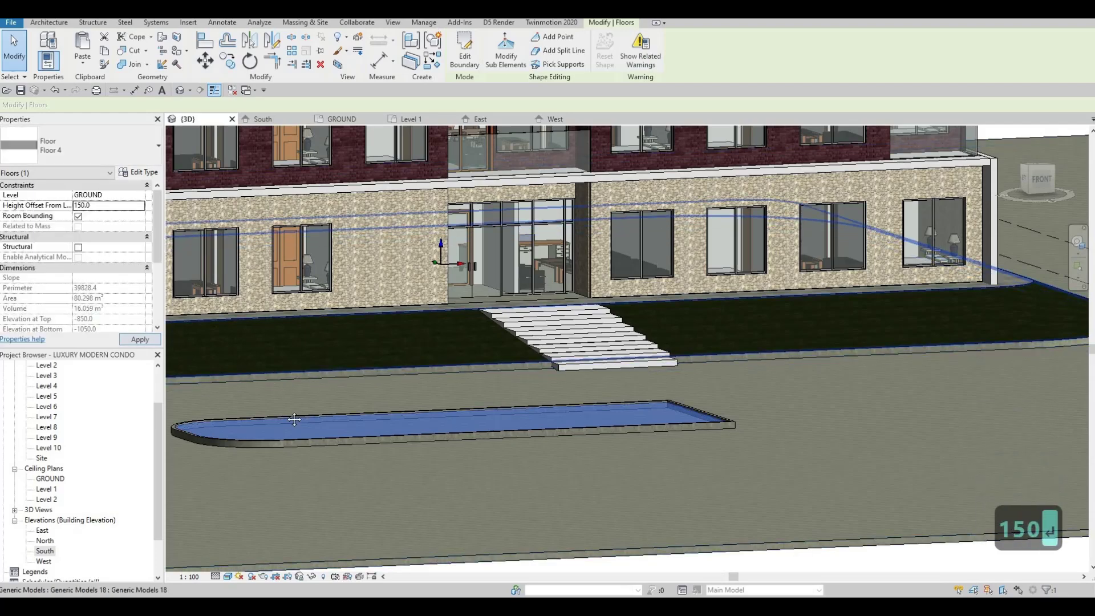
pyautogui.scroll(8, 332, 433)
pyautogui.press('Escape')
pyautogui.press('Escape')
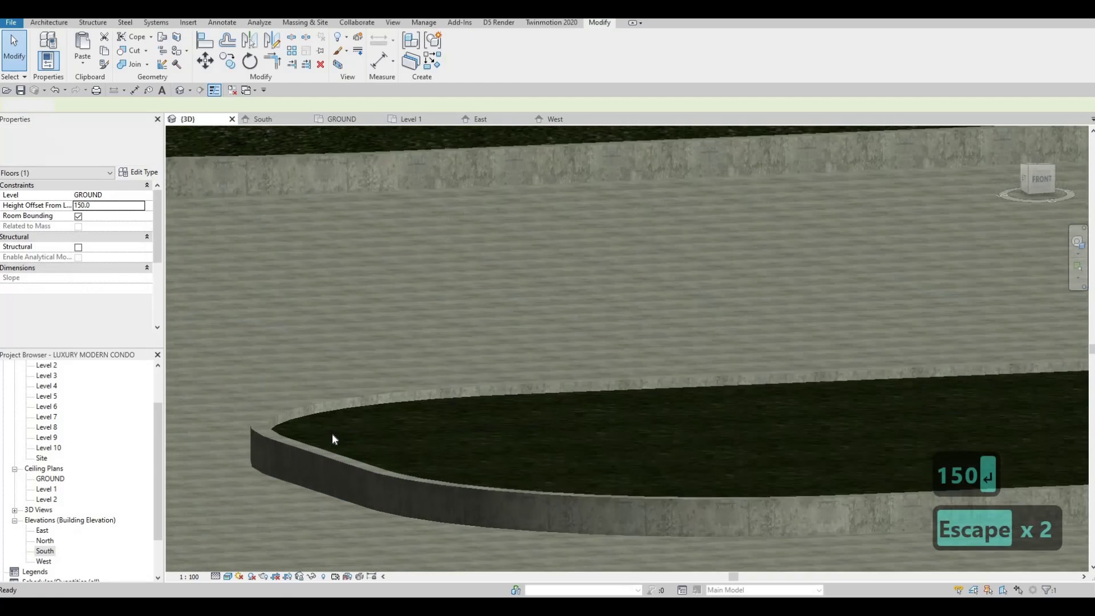
# Step: Set the island's grass infill floor height offset from level to 200 and check it against the curb
pyautogui.click(333, 434)
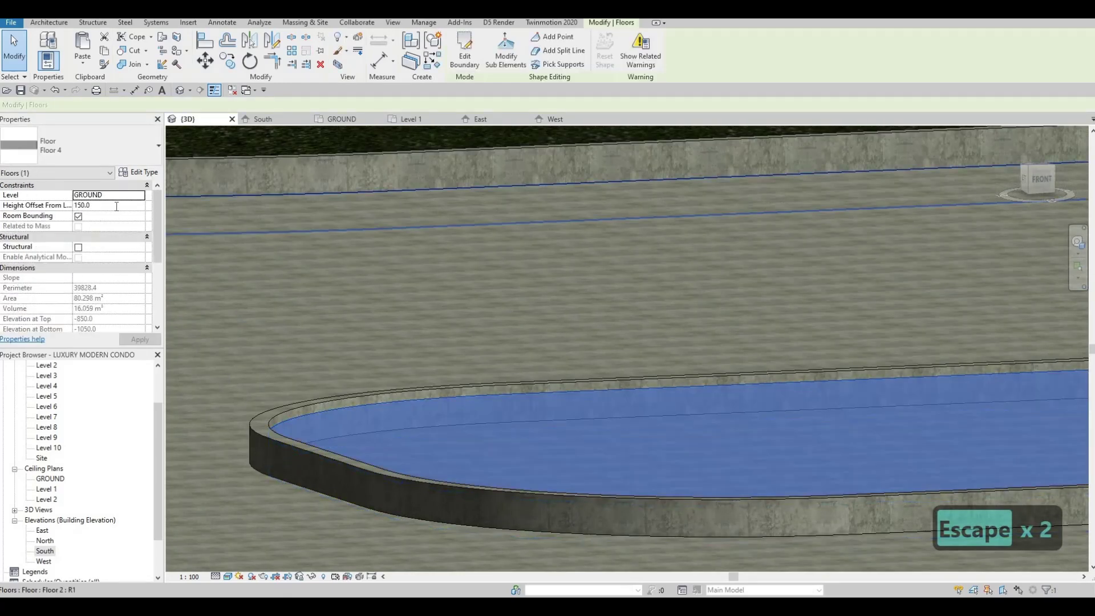
pyautogui.click(116, 205)
pyautogui.write('20')
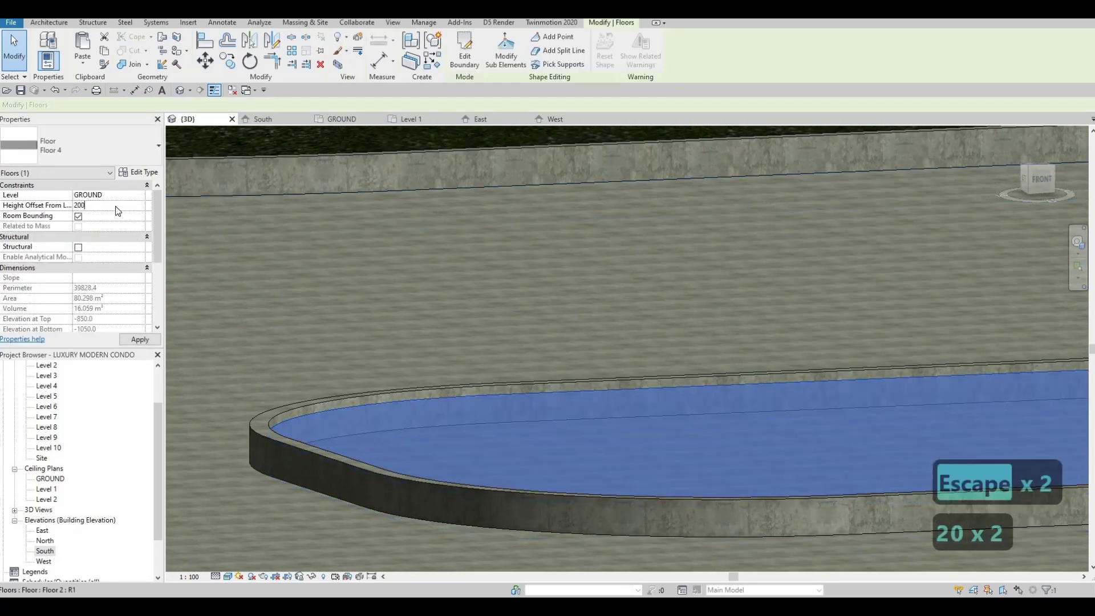
pyautogui.press('Return')
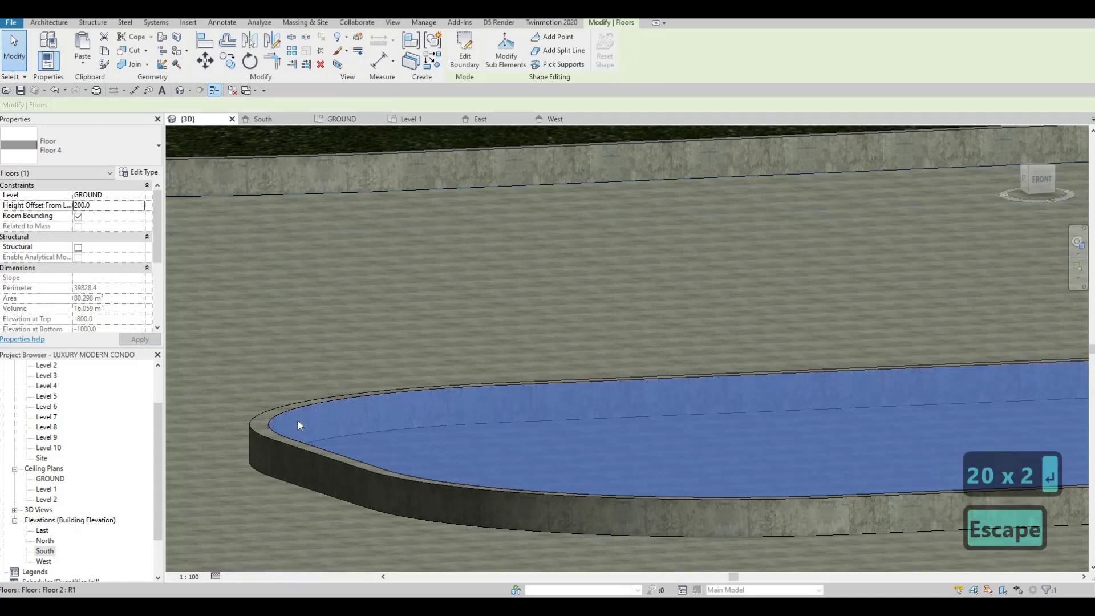
pyautogui.press('Escape')
pyautogui.keyDown('shift'); pyautogui.moveTo(409, 365); pyautogui.dragTo(417, 392, button='middle'); pyautogui.keyUp('shift')
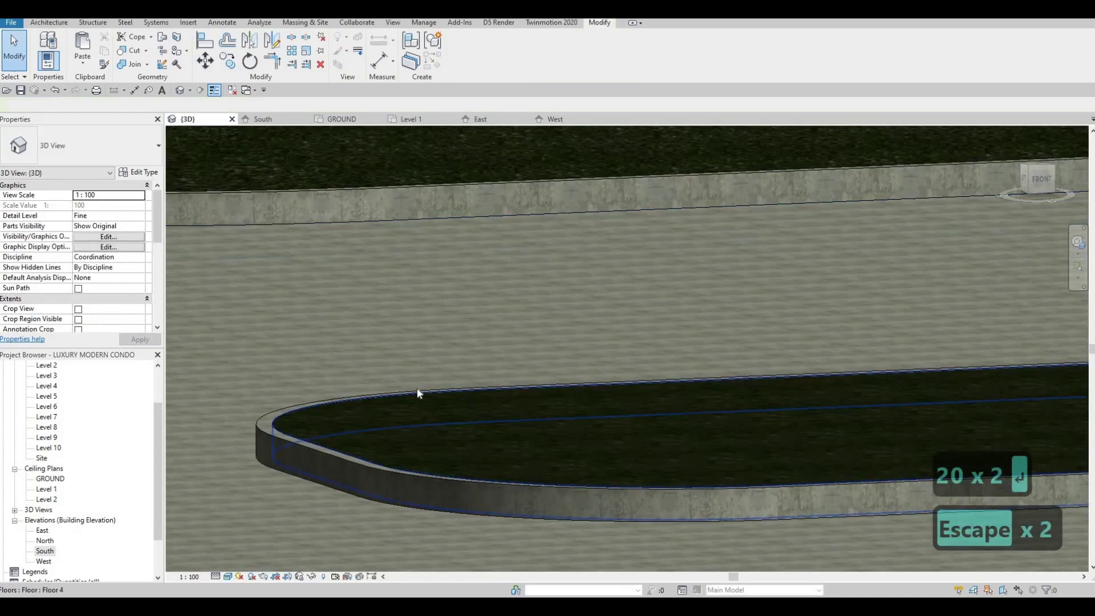
pyautogui.scroll(-4, 418, 393)
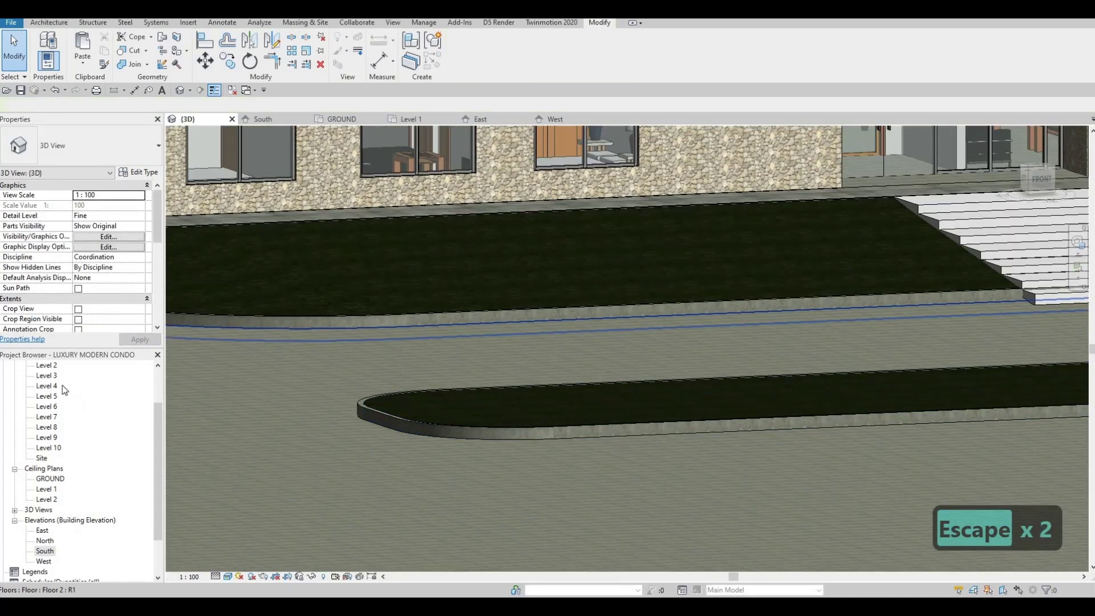
# Step: In the GROUND floor plan, mirror a copy of the island's curb and grass floors about a vertical axis through the front steps' midpoint
pyautogui.scroll(2, 54, 394)
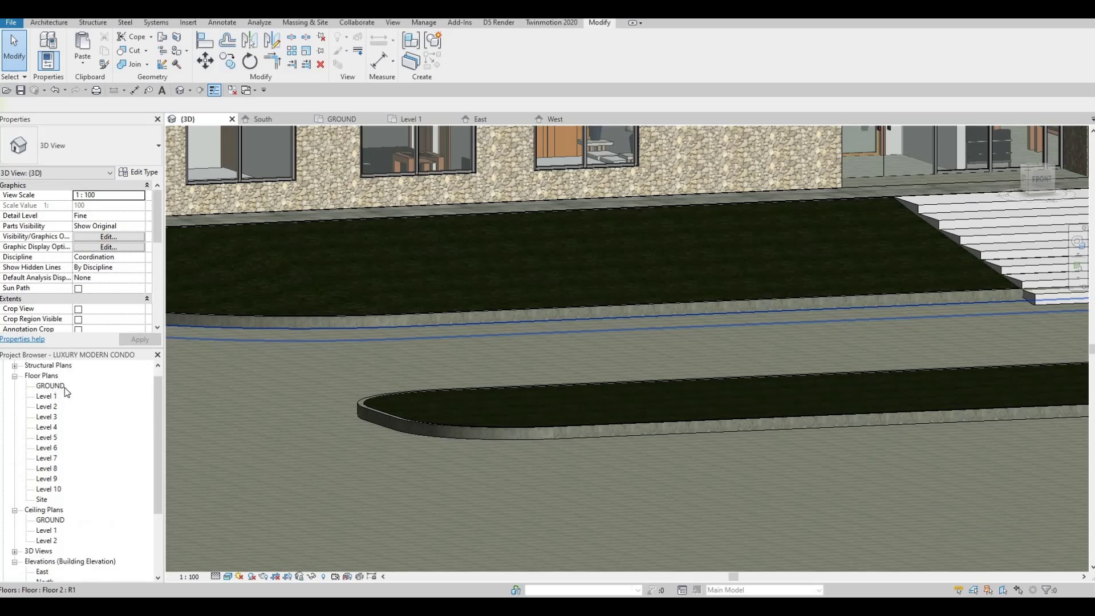
pyautogui.doubleClick(54, 386)
pyautogui.scroll(-5, 459, 378)
pyautogui.click(514, 419)
pyautogui.press('Escape')
pyautogui.hotkey('ctrl', 'z')
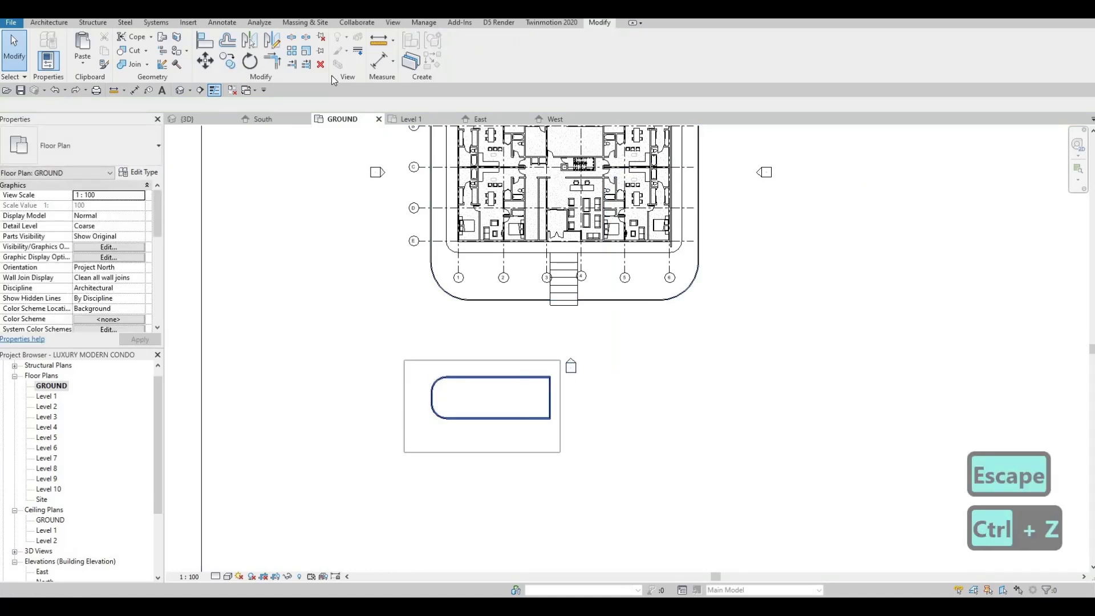
pyautogui.hotkey('ctrl', 'z')
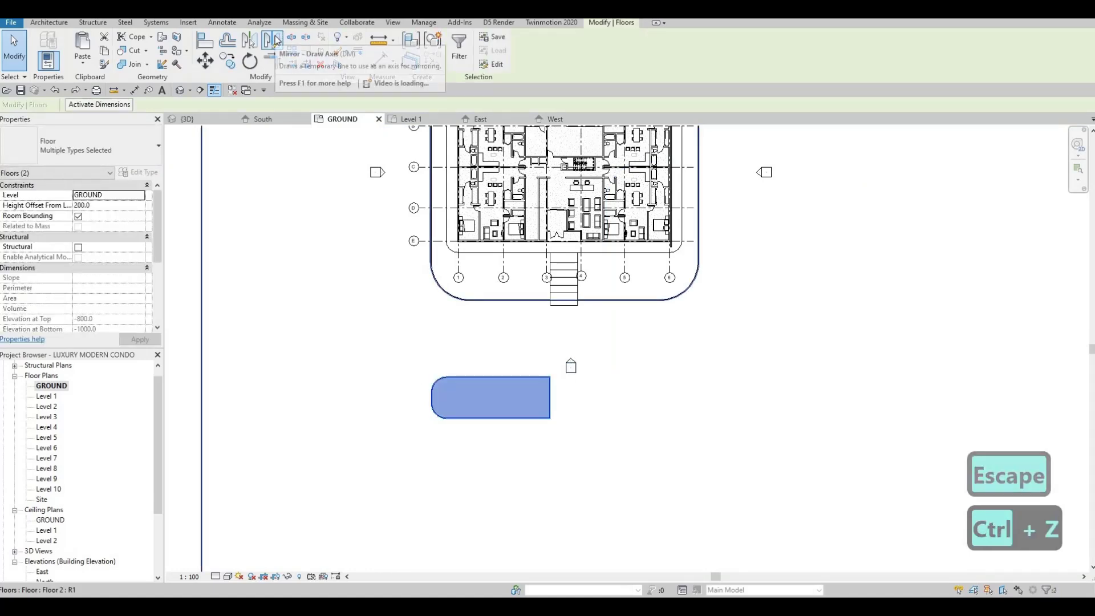
pyautogui.click(273, 40)
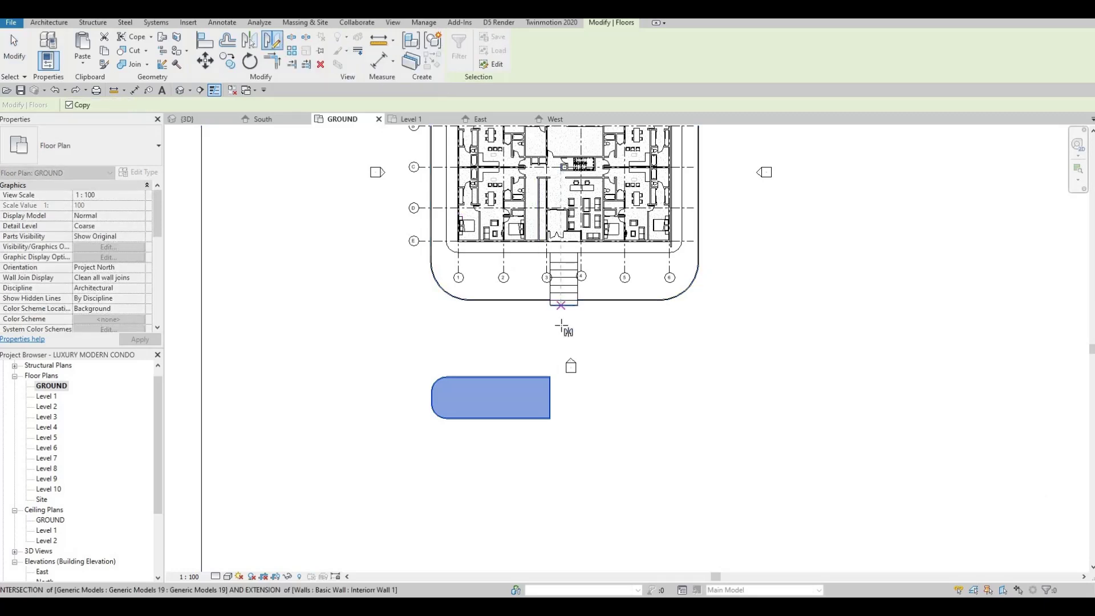
pyautogui.click(564, 305)
pyautogui.click(564, 347)
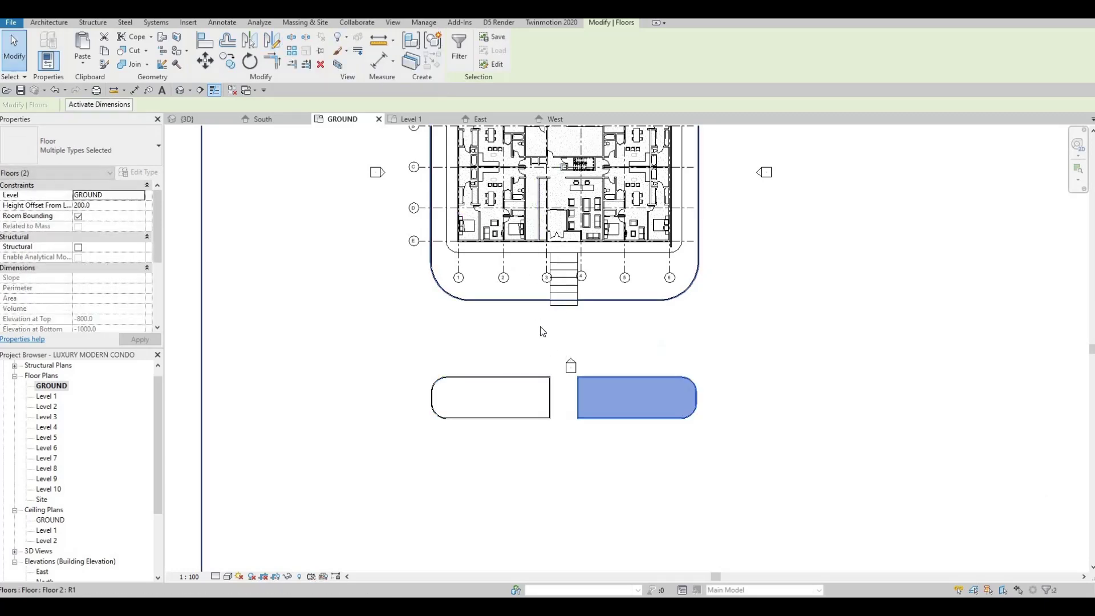
pyautogui.press('Escape')
pyautogui.press('Escape')
# Step: Move the South elevation marker from between the building and the islands to just inside the site's southern boundary
pyautogui.moveTo(601, 423); pyautogui.dragTo(408, 351, button='middle')
pyautogui.scroll(2, 383, 279)
pyautogui.moveTo(384, 278); pyautogui.dragTo(476, 306, button='middle')
pyautogui.scroll(1, 421, 347)
pyautogui.scroll(-4, 462, 309)
pyautogui.scroll(1, 457, 310)
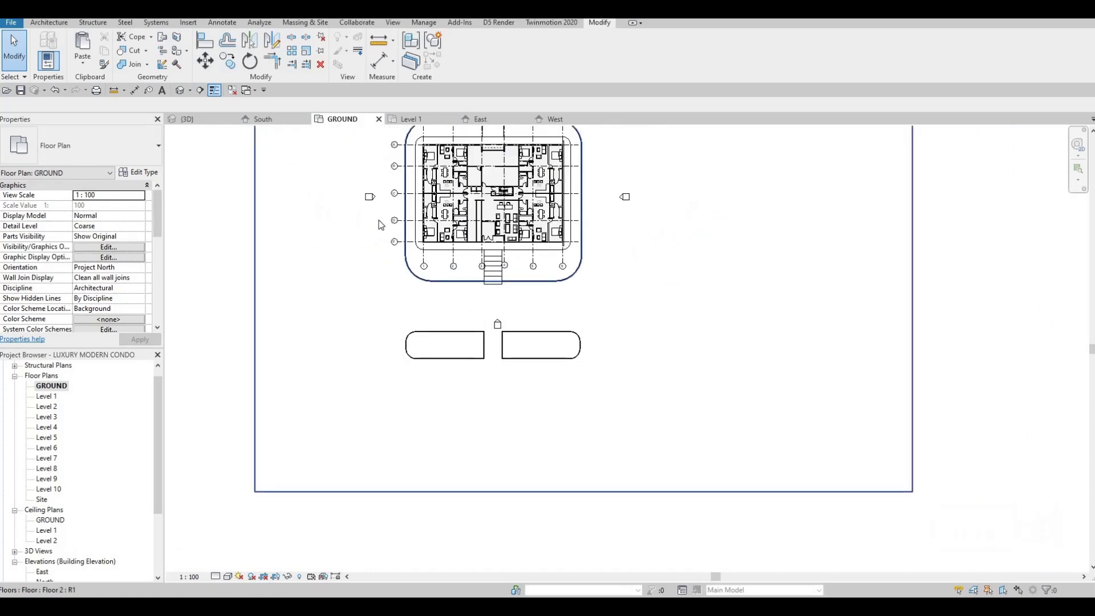
pyautogui.moveTo(383, 229)
pyautogui.mouseDown()
pyautogui.moveTo(419, 279)
pyautogui.moveTo(531, 352)
pyautogui.moveTo(496, 379)
pyautogui.moveTo(492, 479)
pyautogui.mouseUp()
pyautogui.hotkey('ctrl', 'z')
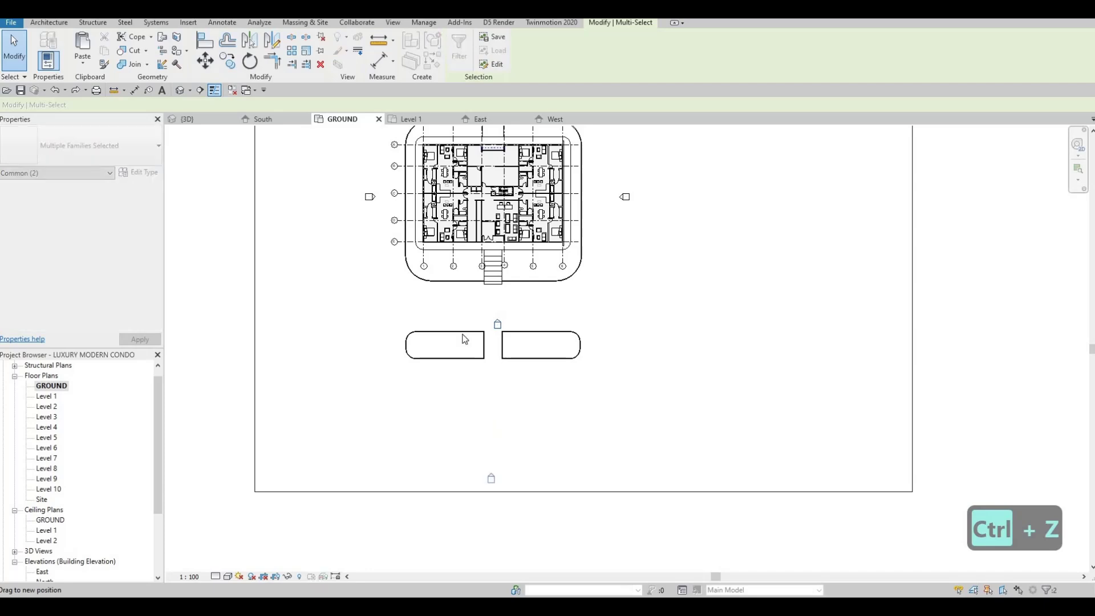
pyautogui.press('Escape')
# Step: Examine the ground plan around the two islands and the open area towards the site's southern boundary
pyautogui.scroll(2, 520, 438)
pyautogui.moveTo(516, 401); pyautogui.dragTo(514, 443, button='middle')
pyautogui.moveTo(518, 352); pyautogui.dragTo(520, 428, button='middle')
pyautogui.scroll(-1, 520, 428)
pyautogui.moveTo(476, 269); pyautogui.dragTo(484, 348, button='middle')
pyautogui.moveTo(593, 460); pyautogui.dragTo(593, 311, button='middle')
pyautogui.moveTo(601, 356); pyautogui.dragTo(594, 310, button='middle')
pyautogui.scroll(1, 592, 309)
pyautogui.scroll(-3, 621, 332)
pyautogui.moveTo(518, 325); pyautogui.dragTo(522, 292, button='middle')
pyautogui.moveTo(561, 330); pyautogui.dragTo(565, 299, button='middle')
pyautogui.moveTo(548, 260); pyautogui.dragTo(548, 240, button='middle')
pyautogui.moveTo(562, 203); pyautogui.dragTo(564, 188, button='middle')
pyautogui.scroll(2, 559, 189)
pyautogui.moveTo(558, 237); pyautogui.dragTo(559, 178, button='middle')
pyautogui.scroll(-2, 560, 179)
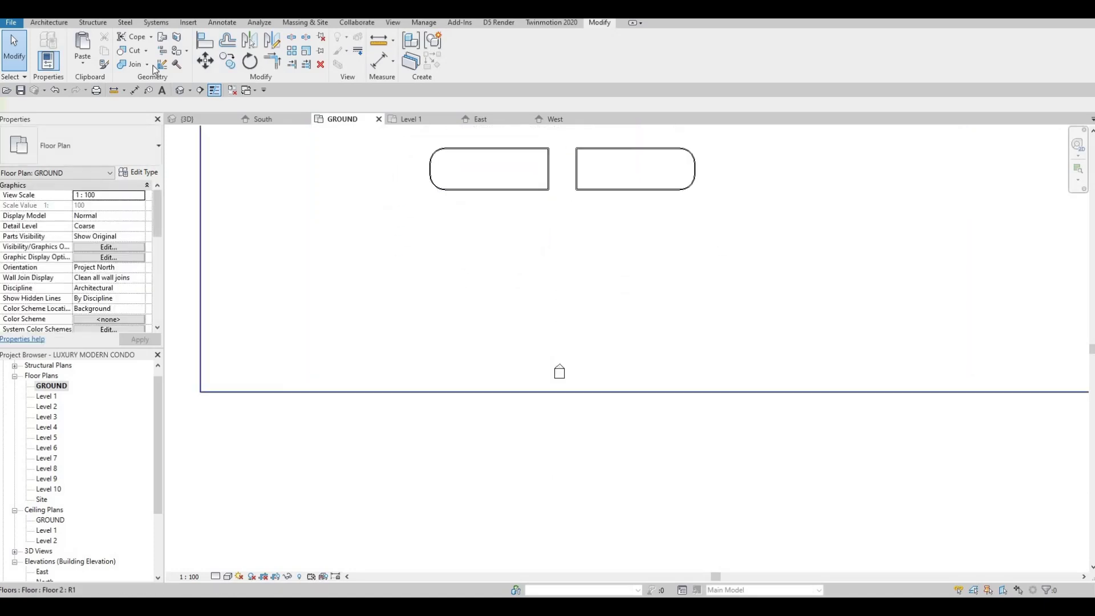
# Step: Start loading a family and browse the Canada library to the Site > Parking folder
pyautogui.click(187, 23)
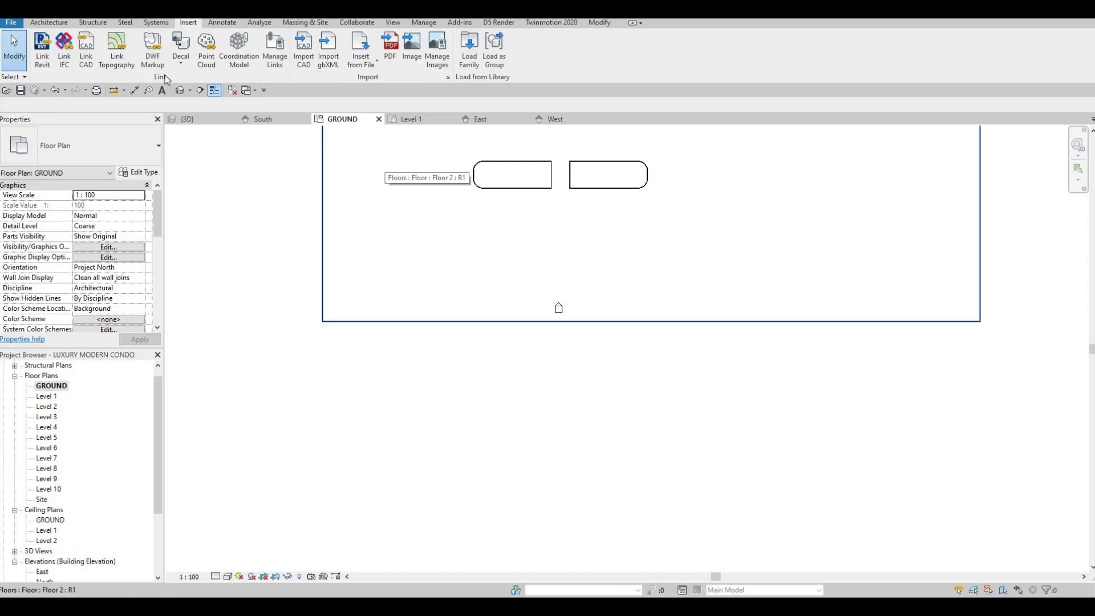
pyautogui.press('F1')
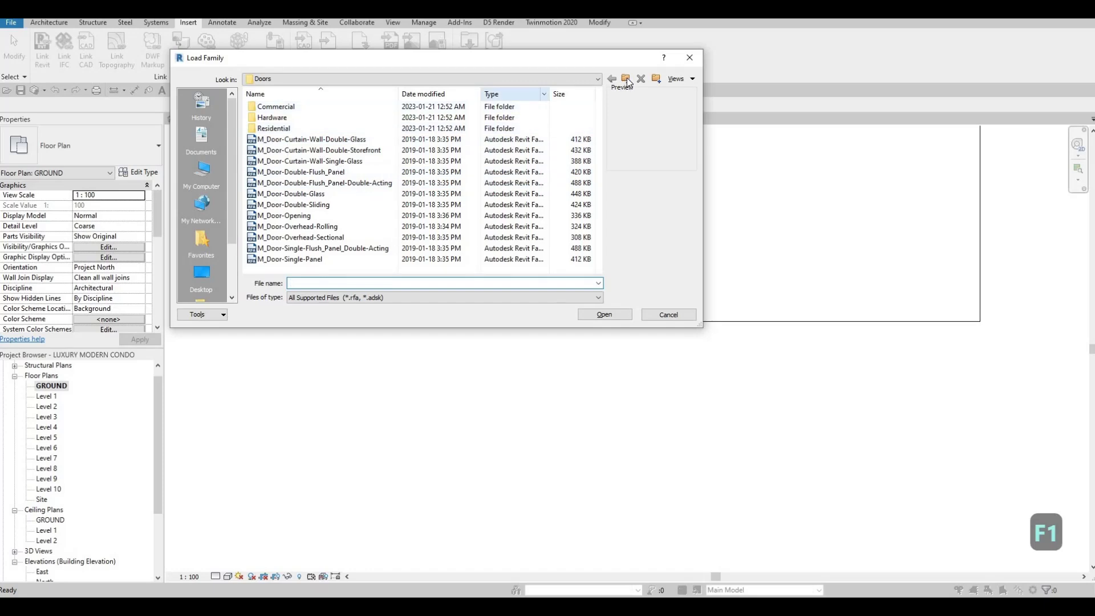
pyautogui.click(626, 78)
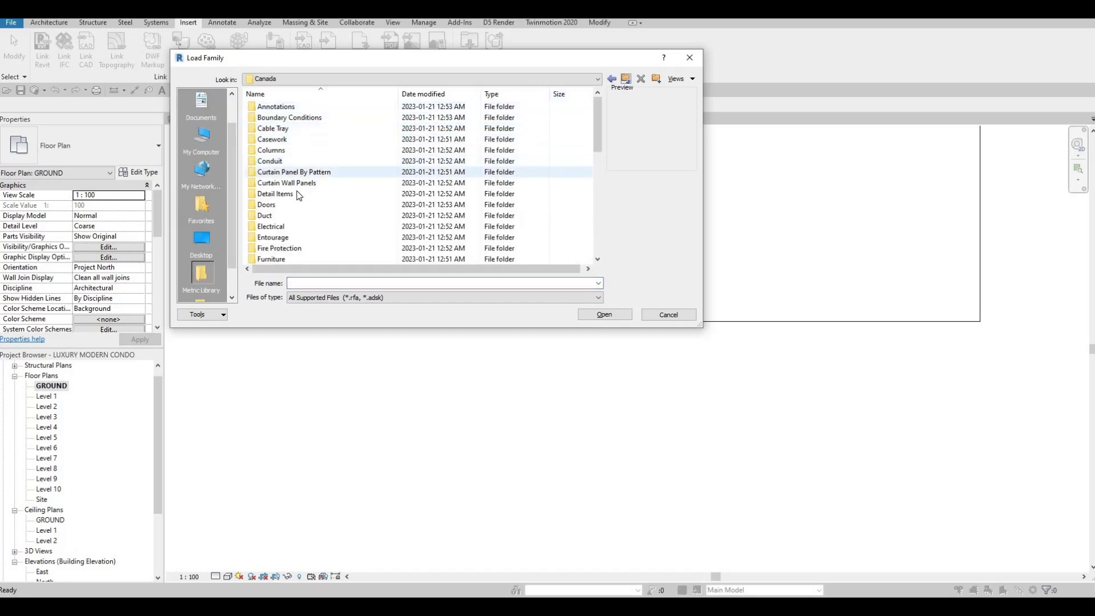
pyautogui.scroll(-3, 291, 211)
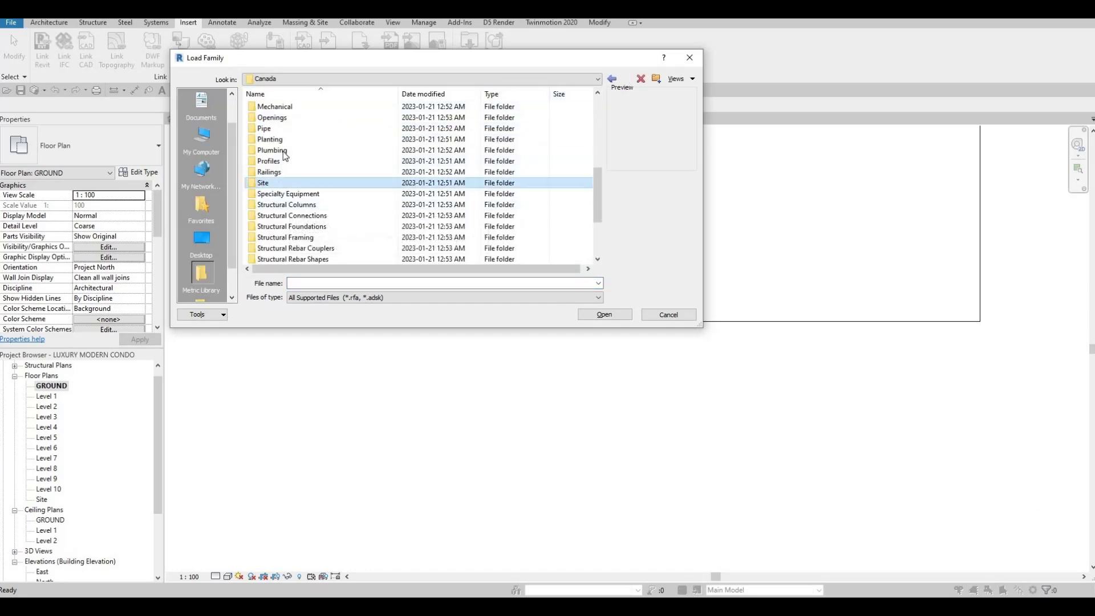
pyautogui.doubleClick(279, 172)
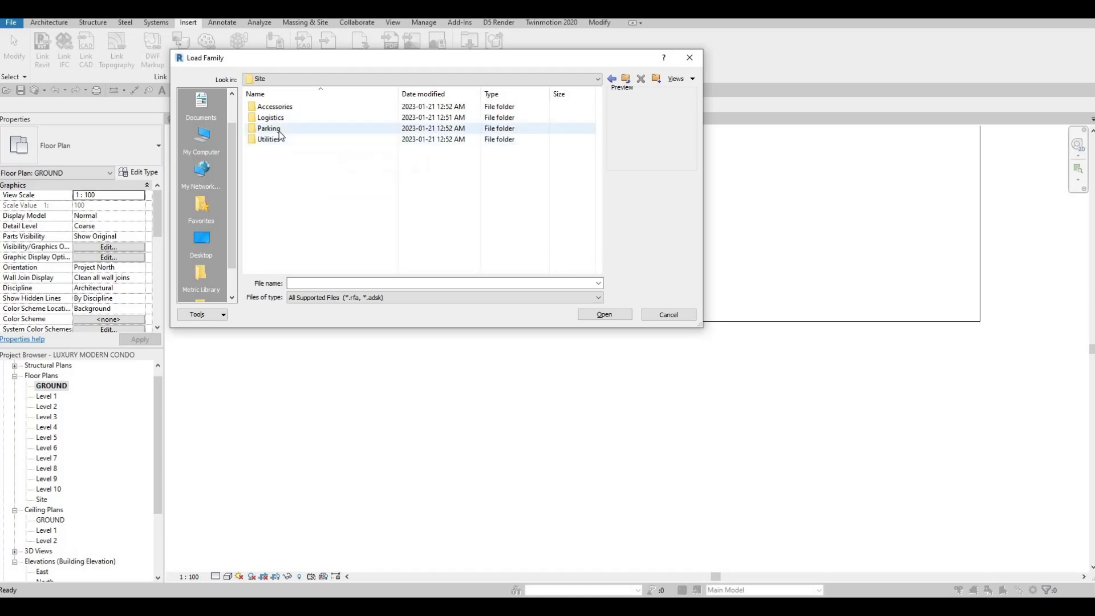
pyautogui.doubleClick(269, 129)
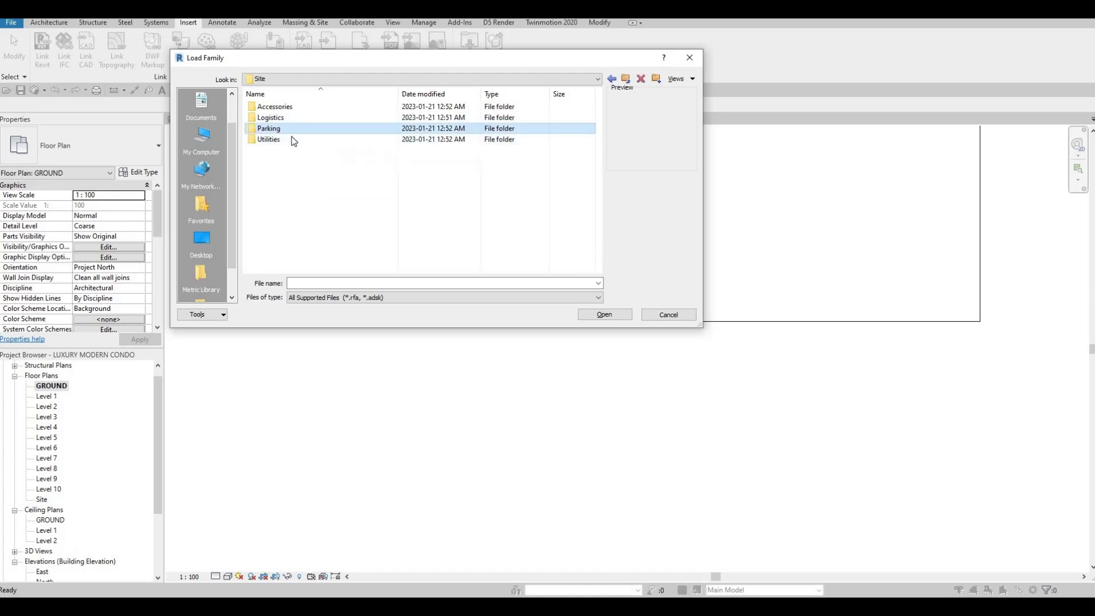
# Step: Preview the parking families, including the direction arrows, parking islands, pavement stripe, ADA parking symbol and parking space
pyautogui.click(280, 119)
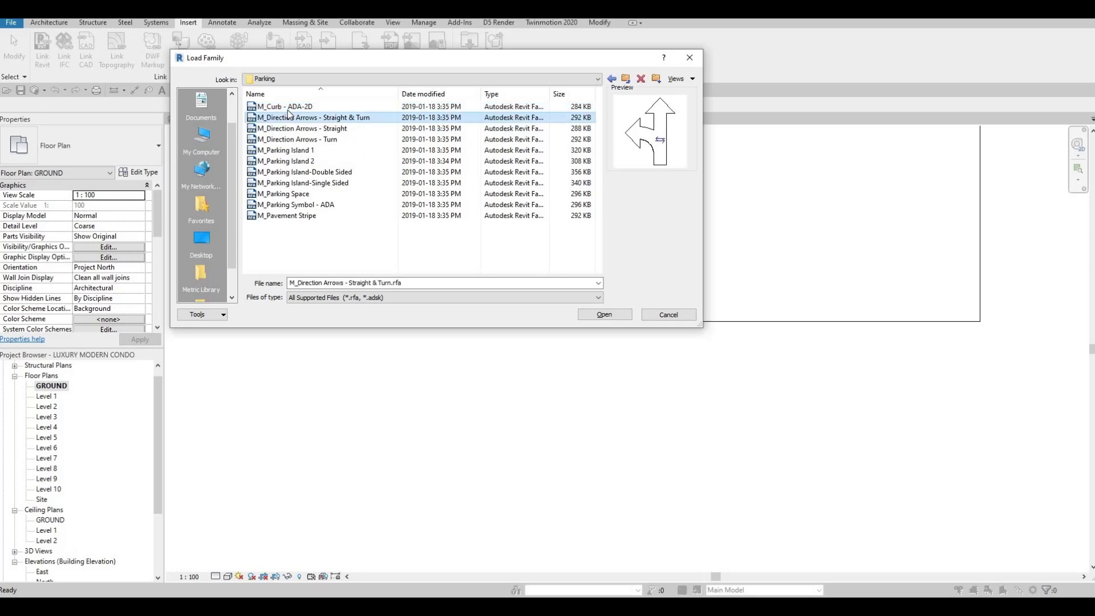
pyautogui.click(284, 151)
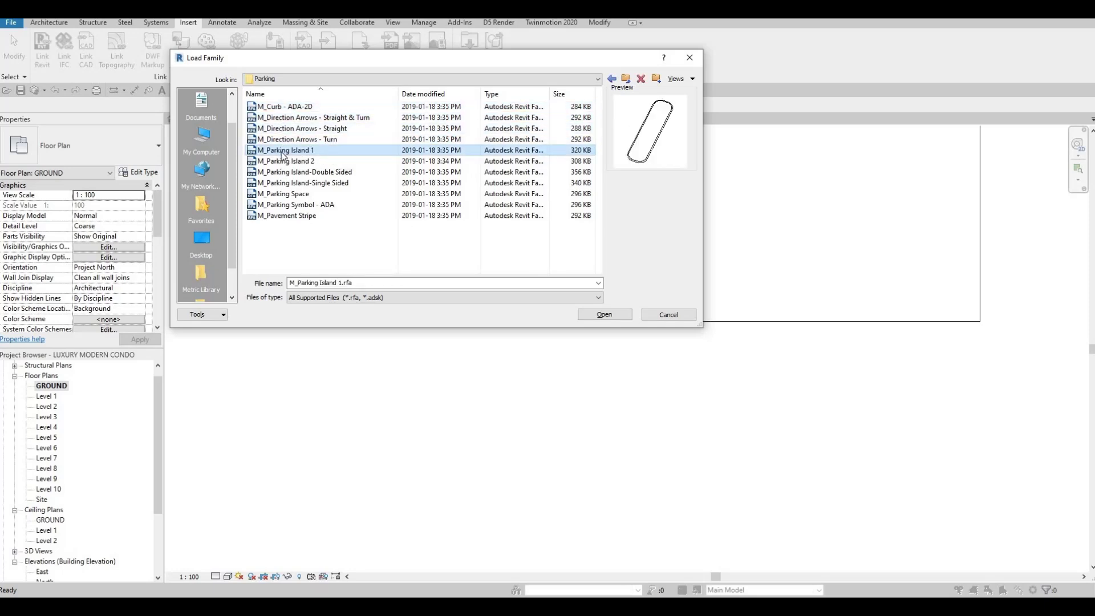
pyautogui.click(285, 162)
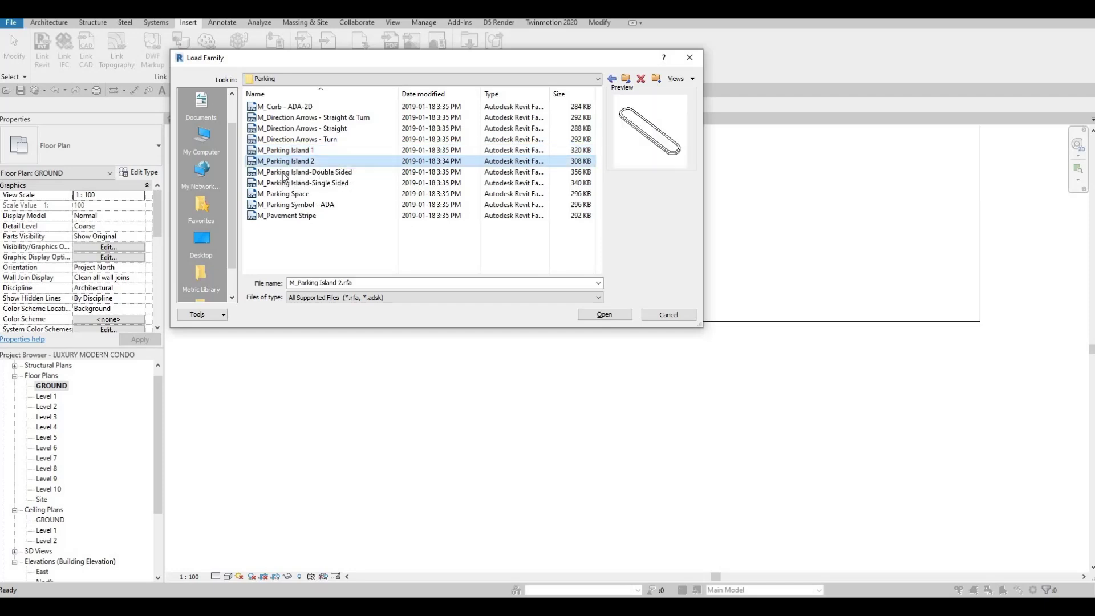
pyautogui.click(285, 173)
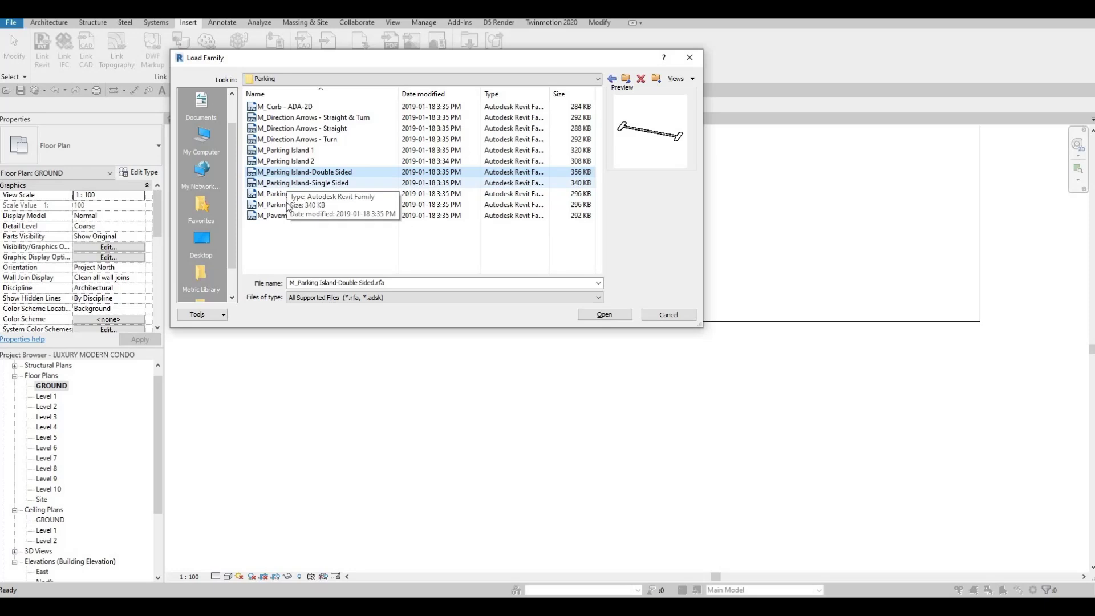
pyautogui.click(286, 194)
pyautogui.click(287, 216)
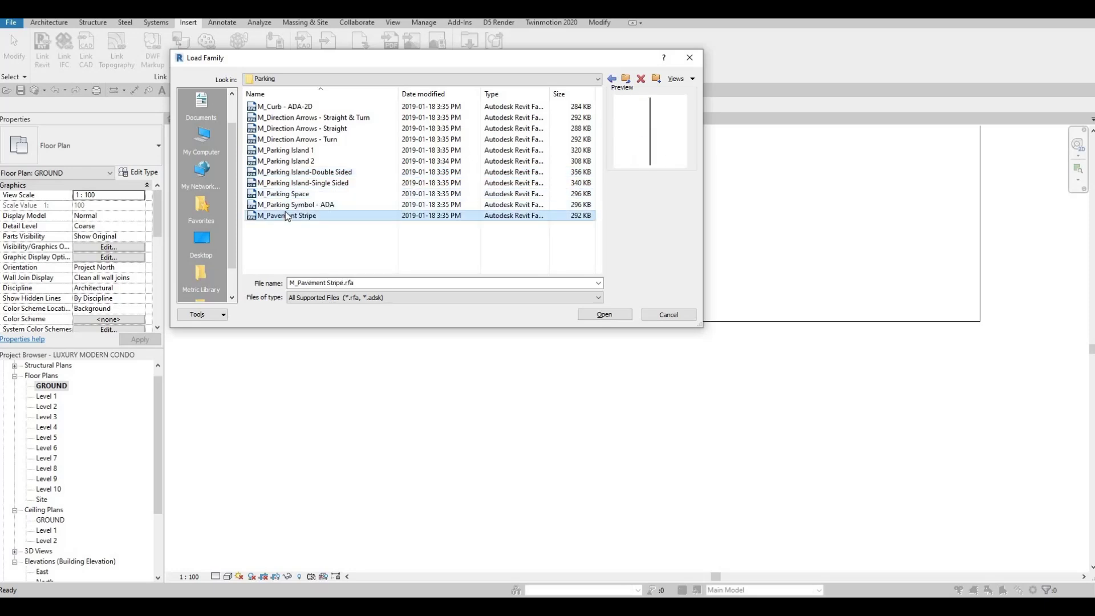
pyautogui.click(292, 205)
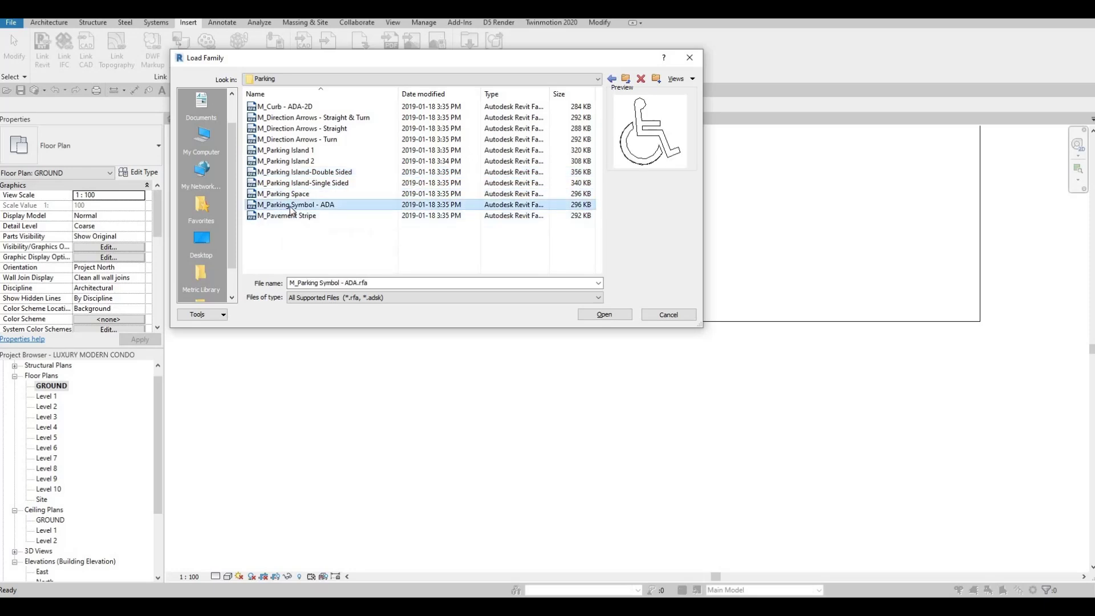
pyautogui.click(290, 194)
pyautogui.click(291, 203)
pyautogui.click(290, 193)
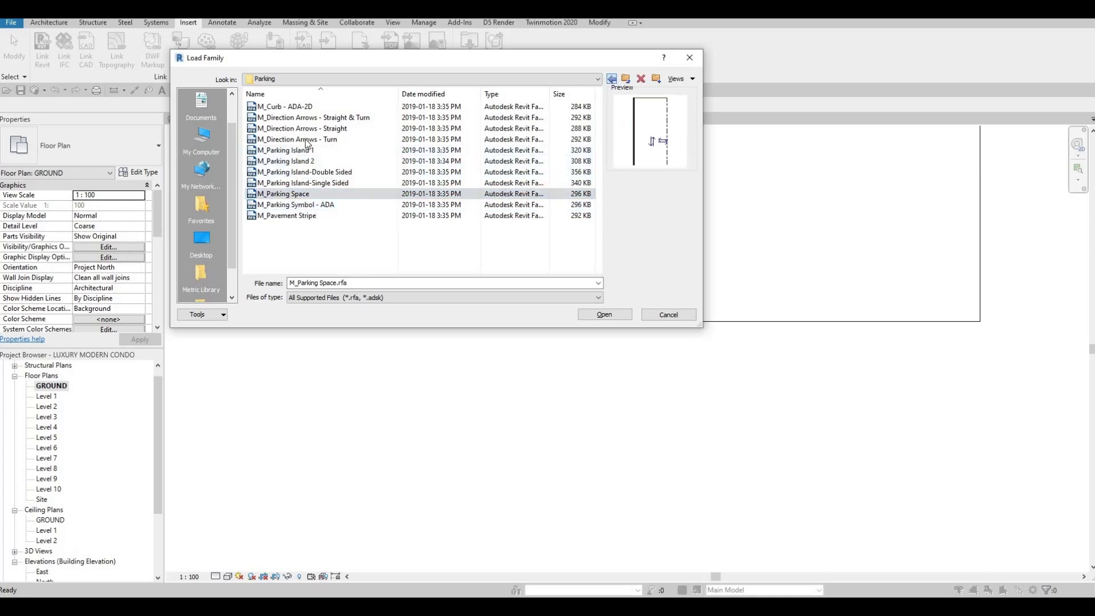
# Step: Load the M_Bollard 2 family from the Site > Accessories folder
pyautogui.press('BackSpace')
pyautogui.doubleClick(293, 108)
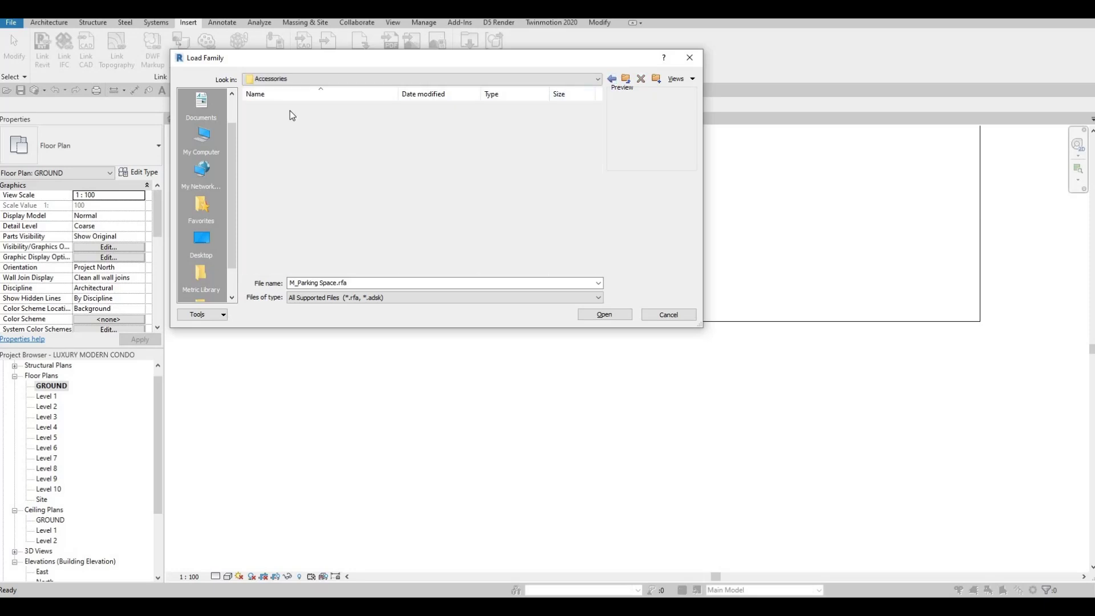
pyautogui.click(281, 118)
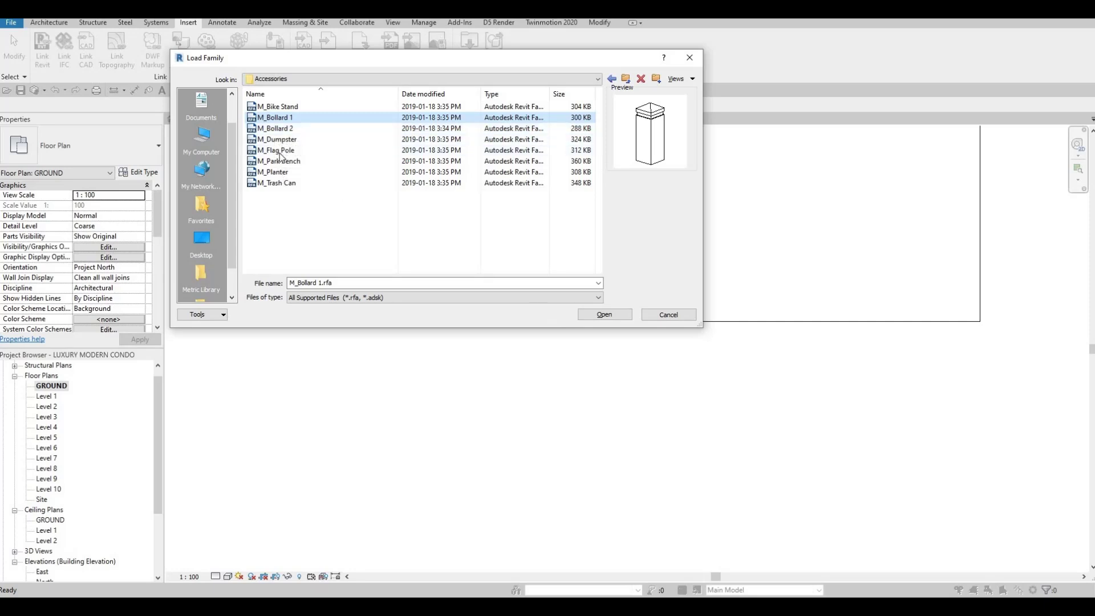
pyautogui.click(276, 129)
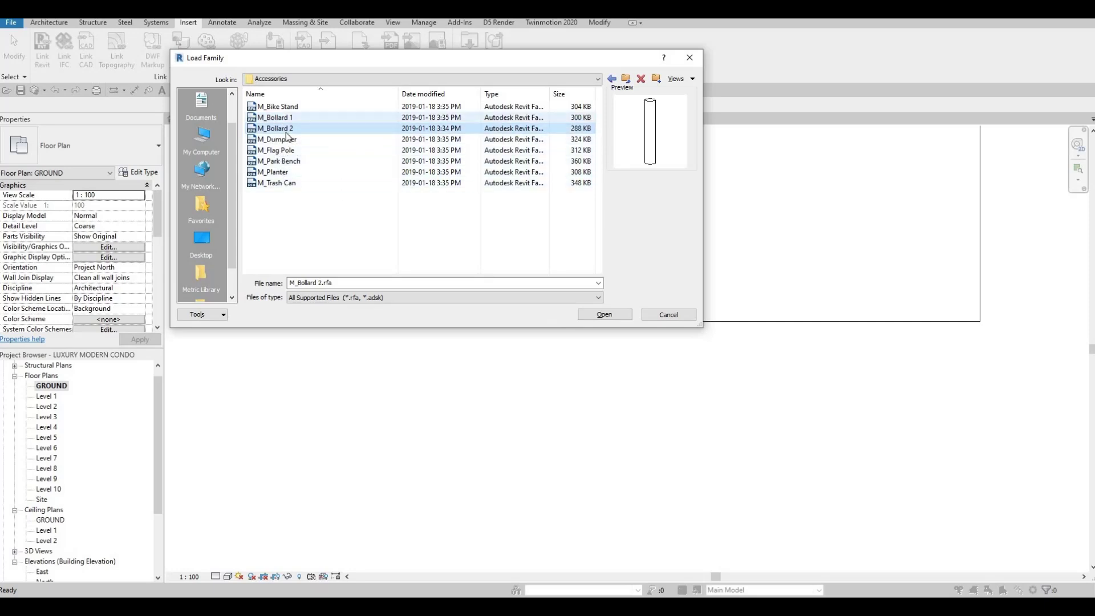
pyautogui.click(617, 313)
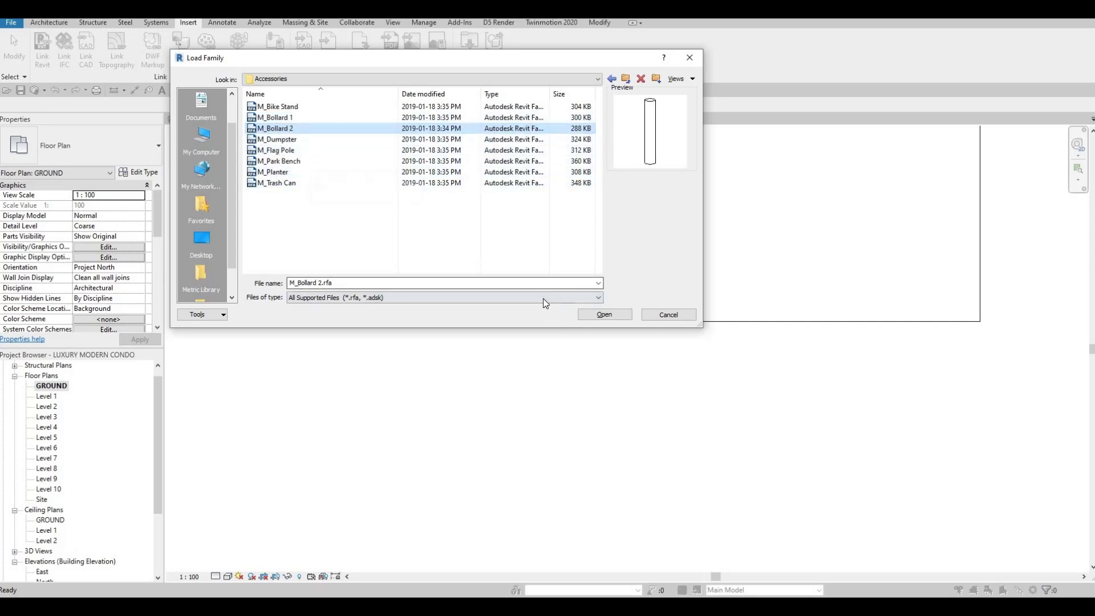
# Step: Place M_Bollard 2 bollards, 150 mm in diameter, at the two outer corners of the north entrance ramp on the GROUND plan
pyautogui.moveTo(509, 221); pyautogui.dragTo(460, 403, button='middle')
pyautogui.moveTo(370, 227); pyautogui.dragTo(344, 294, button='middle')
pyautogui.scroll(1, 370, 227)
pyautogui.press('m')
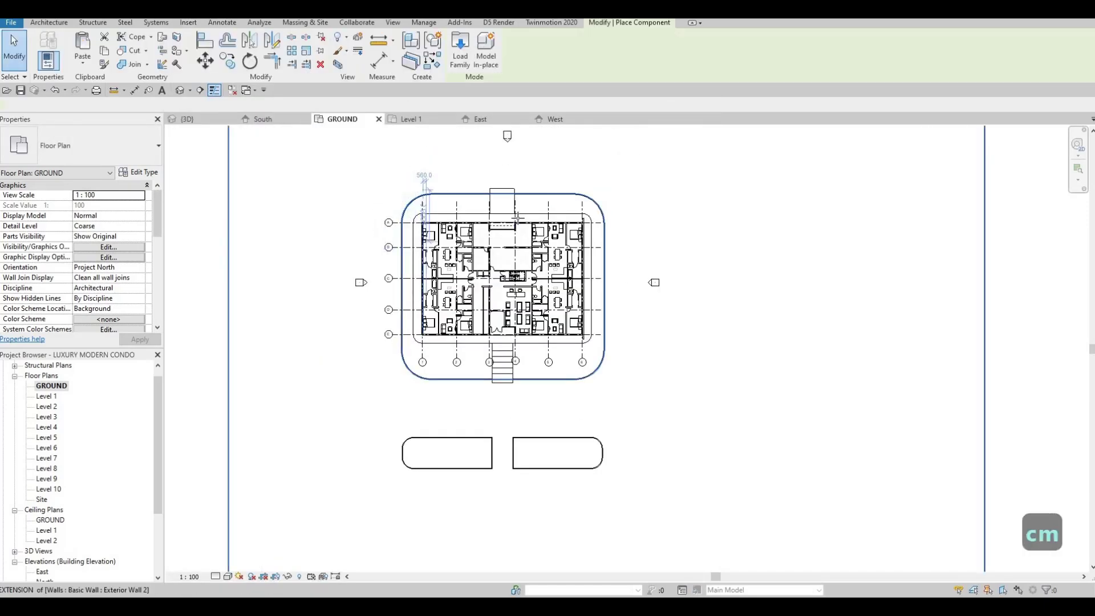
pyautogui.scroll(8, 507, 240)
pyautogui.scroll(1, 523, 188)
pyautogui.moveTo(522, 188); pyautogui.dragTo(486, 313, button='middle')
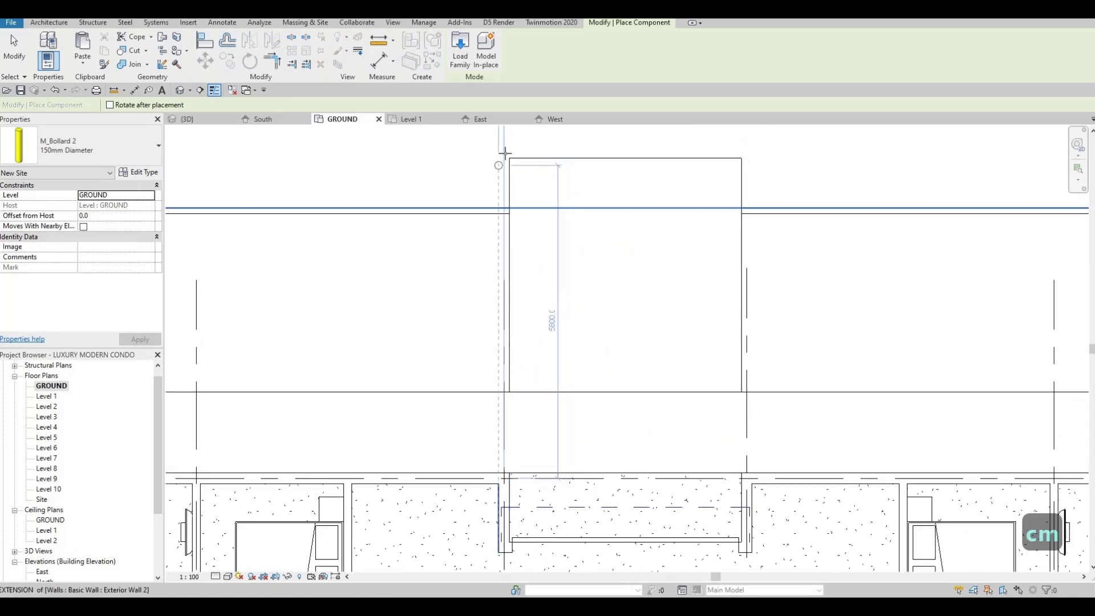
pyautogui.click(746, 154)
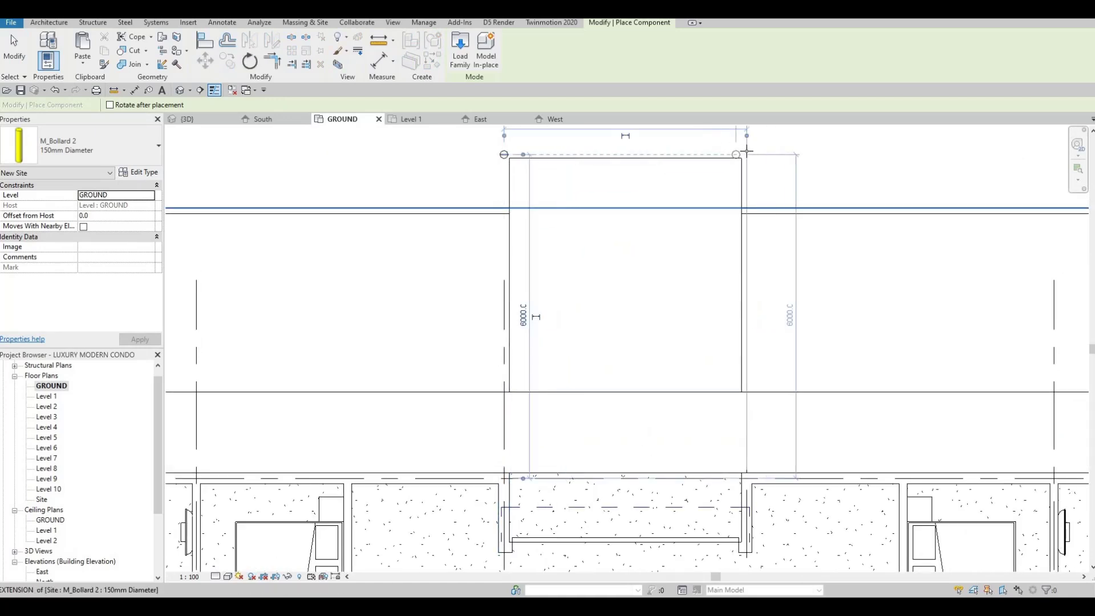
pyautogui.scroll(-2, 707, 303)
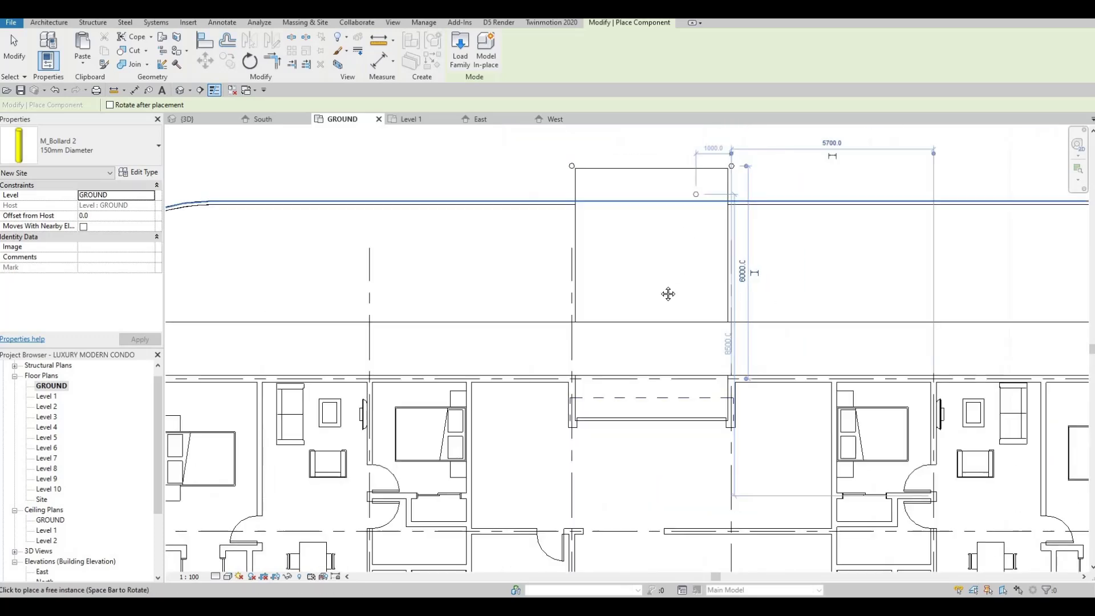
# Step: Place two more M_Bollard 2 bollards against the building's outer wall, one on each side of the north entrance opening
pyautogui.scroll(2, 575, 327)
pyautogui.scroll(2, 553, 329)
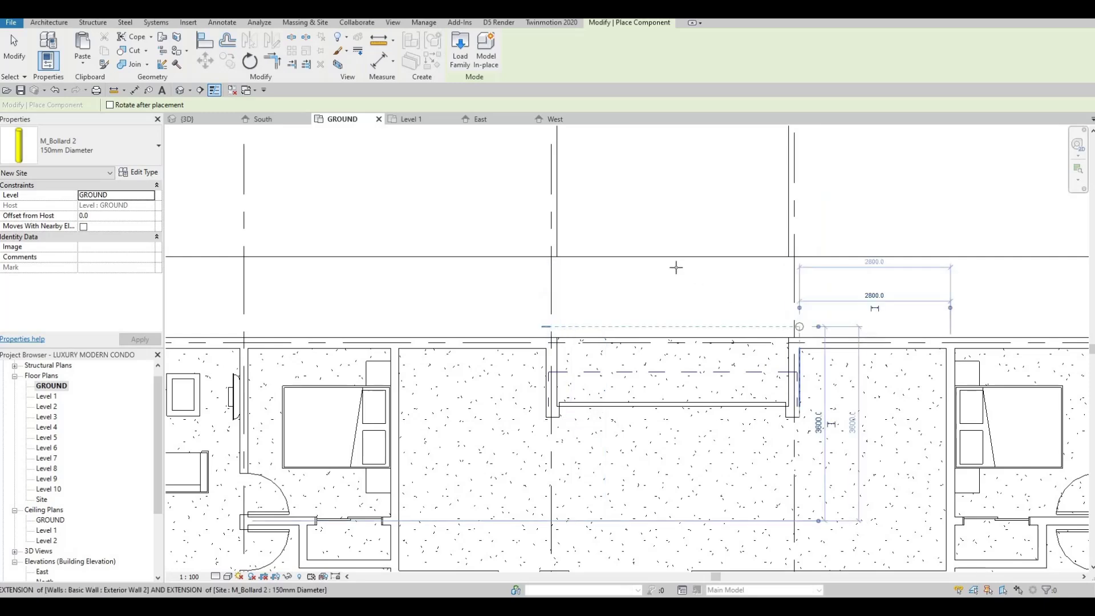
pyautogui.scroll(-3, 690, 283)
pyautogui.press('Escape')
pyautogui.press('Escape')
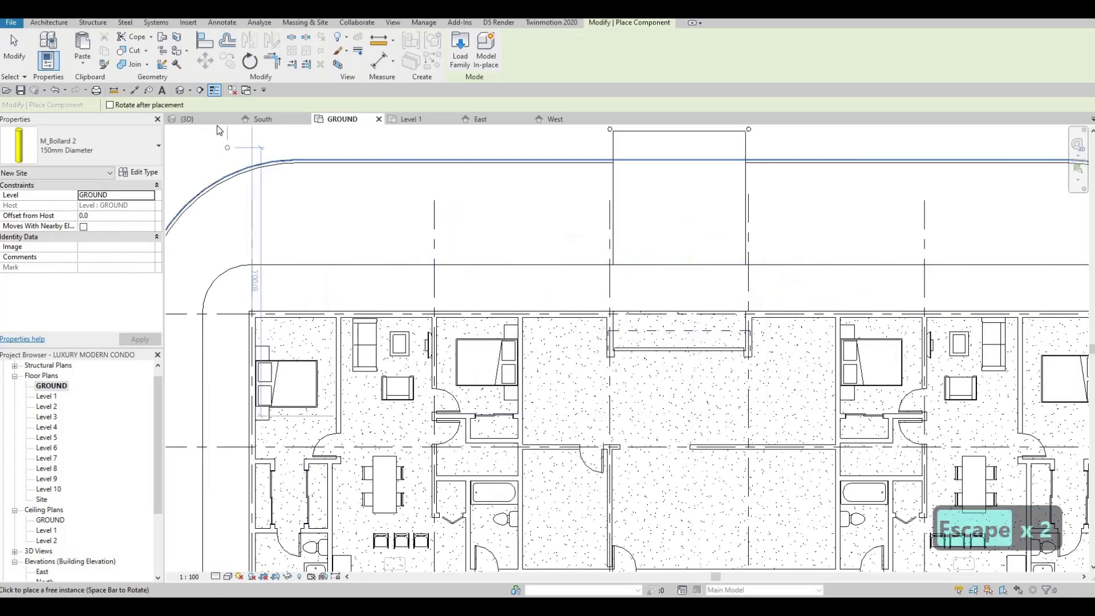
# Step: In the 3D view, set the offset from host of the bollard on the west side of the north entrance to 1000
pyautogui.click(188, 118)
pyautogui.moveTo(591, 358); pyautogui.dragTo(661, 461, button='middle')
pyautogui.scroll(-5, 609, 387)
pyautogui.scroll(5, 628, 386)
pyautogui.scroll(2, 618, 357)
pyautogui.scroll(-2, 588, 344)
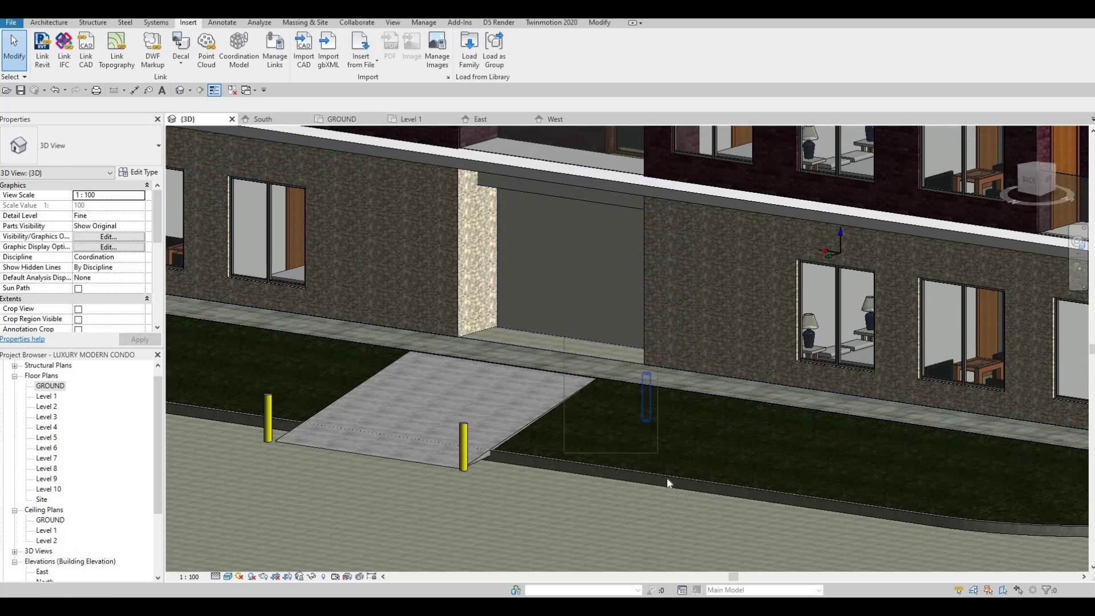
pyautogui.click(631, 419)
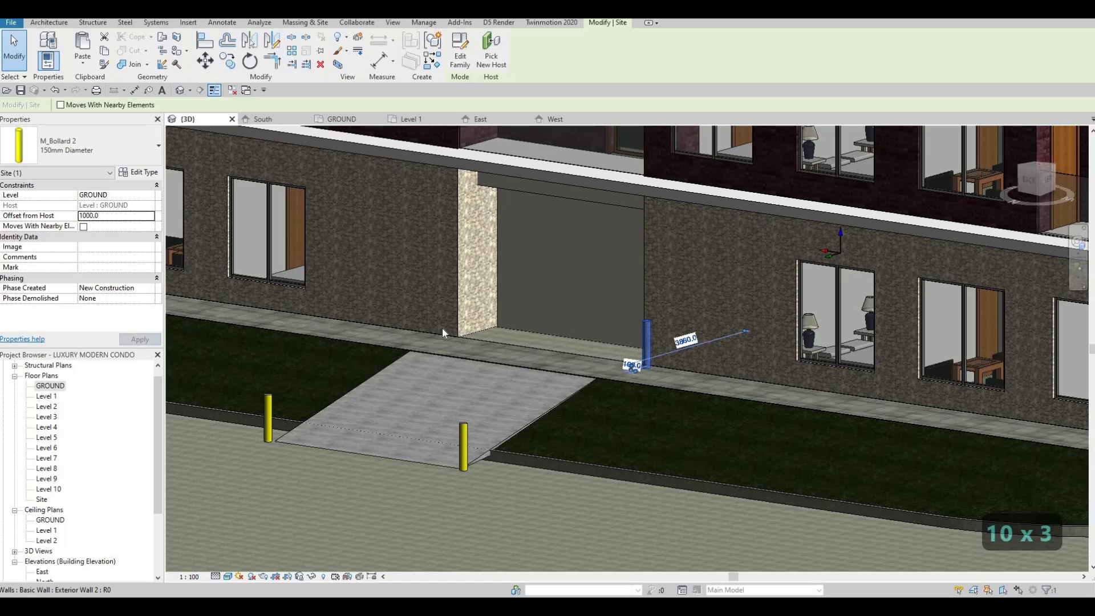
pyautogui.press('Escape')
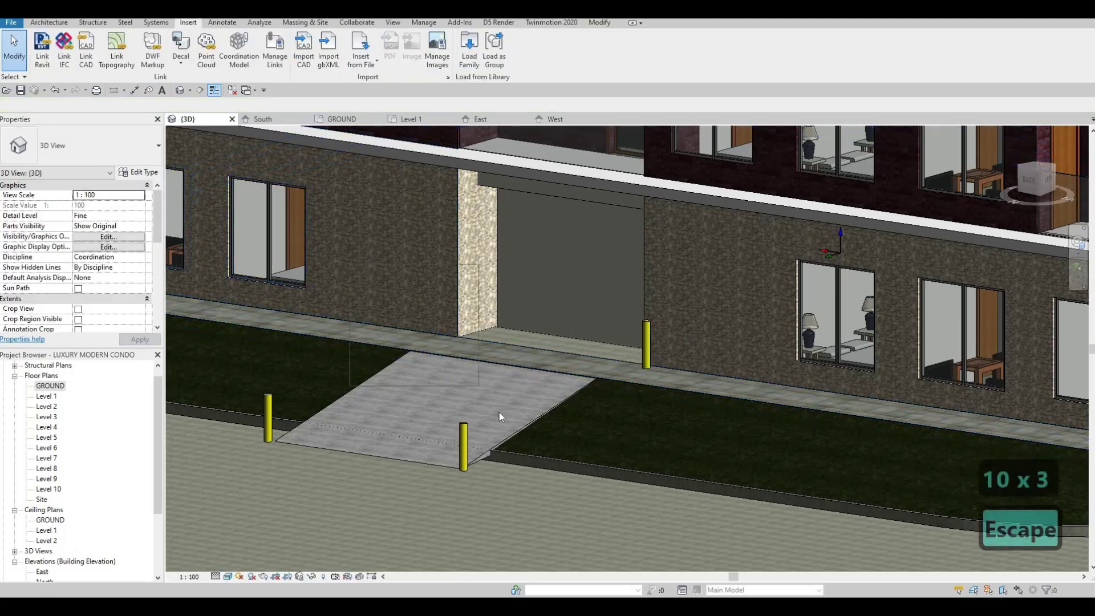
# Step: Set the offset from host of the bollard on the east side of the north entrance to 1000
pyautogui.click(439, 368)
pyautogui.click(107, 215)
pyautogui.write('1000')
pyautogui.click(149, 342)
pyautogui.press('Escape')
pyautogui.press('Escape')
# Step: Delete the two bollards at the outer corners of the entrance ramp, keeping the pair beside the north entrance opening
pyautogui.keyDown('shift'); pyautogui.moveTo(576, 445); pyautogui.dragTo(496, 428, button='middle'); pyautogui.keyUp('shift')
pyautogui.keyDown('shift'); pyautogui.moveTo(530, 344); pyautogui.dragTo(484, 342, button='middle'); pyautogui.keyUp('shift')
pyautogui.moveTo(508, 528); pyautogui.dragTo(527, 466, button='middle')
pyautogui.scroll(-2, 528, 463)
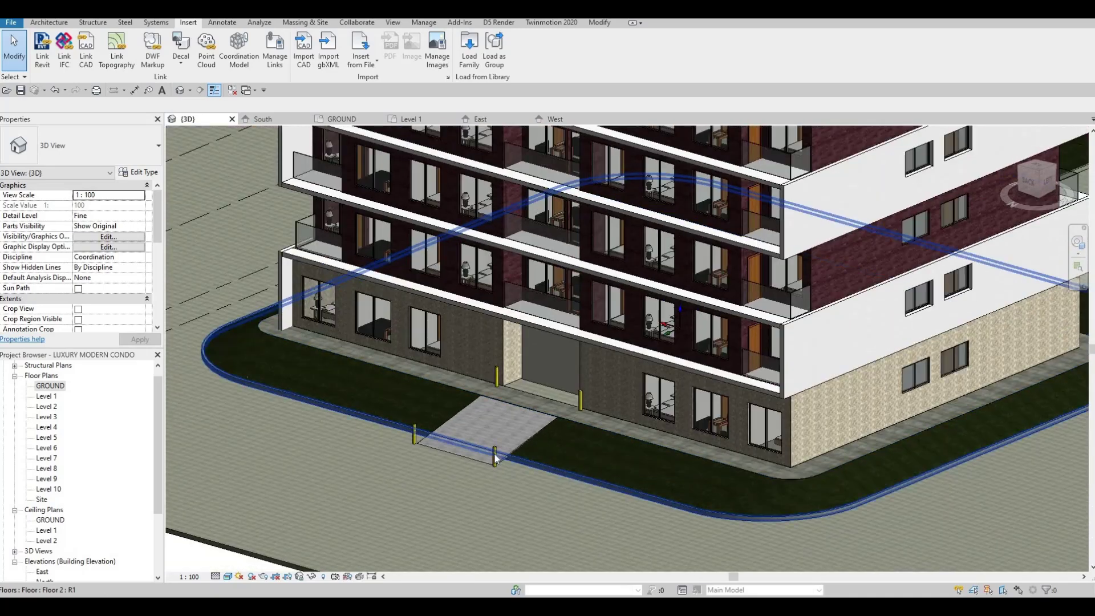
pyautogui.press('Escape')
pyautogui.click(495, 456)
pyautogui.press('Delete')
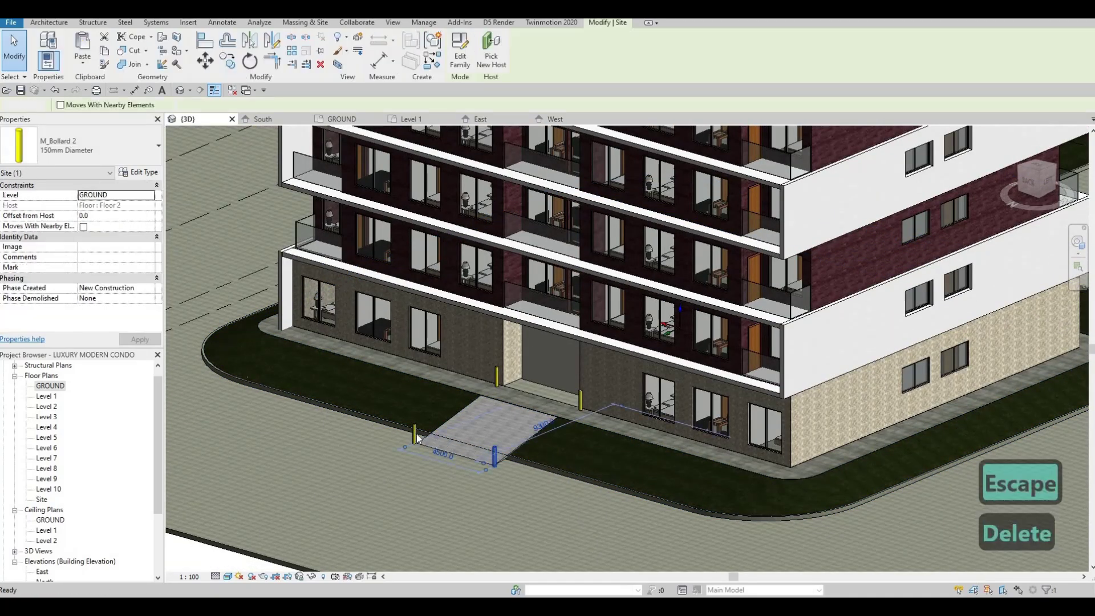
pyautogui.click(417, 439)
pyautogui.scroll(3, 419, 445)
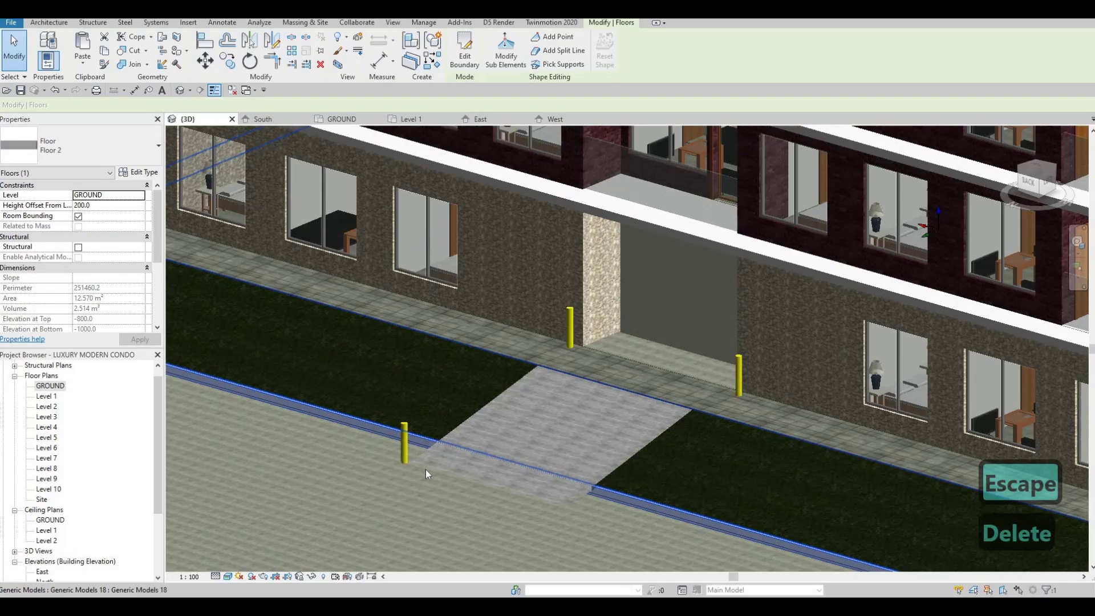
pyautogui.press('Escape')
pyautogui.press('Escape')
pyautogui.click(400, 448)
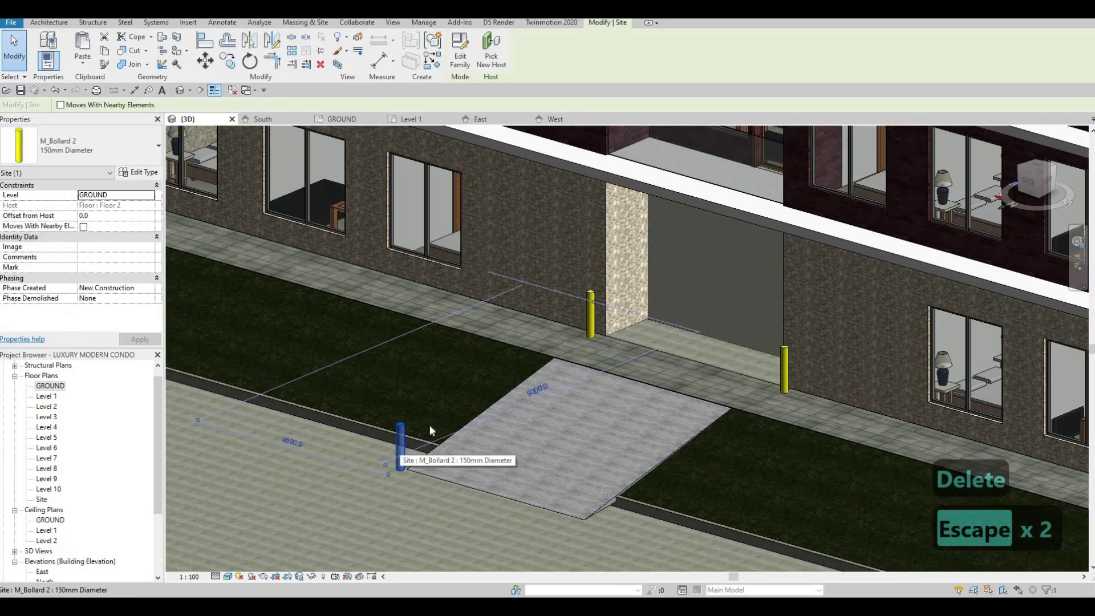
pyautogui.press('Delete')
# Step: Check the south front with its steps and islands, and preview the planter, park bench and flag pole families in the Accessories folder
pyautogui.scroll(-3, 379, 481)
pyautogui.scroll(-2, 597, 493)
pyautogui.keyDown('shift'); pyautogui.moveTo(380, 480); pyautogui.dragTo(589, 484, button='middle'); pyautogui.keyUp('shift')
pyautogui.scroll(3, 669, 456)
pyautogui.scroll(-2, 588, 479)
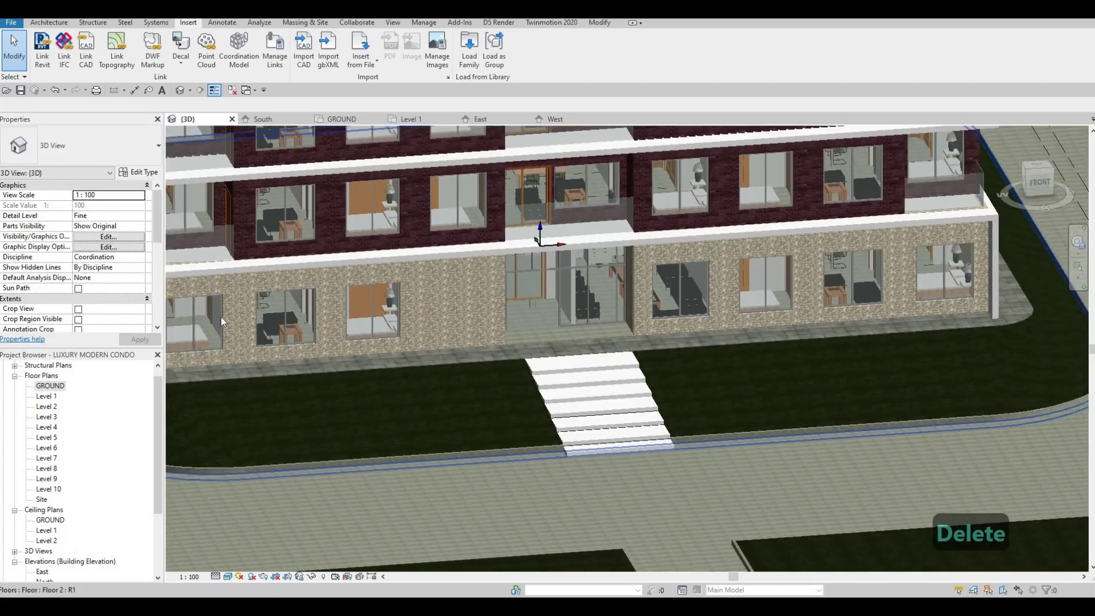
pyautogui.moveTo(395, 354); pyautogui.dragTo(415, 299, button='middle')
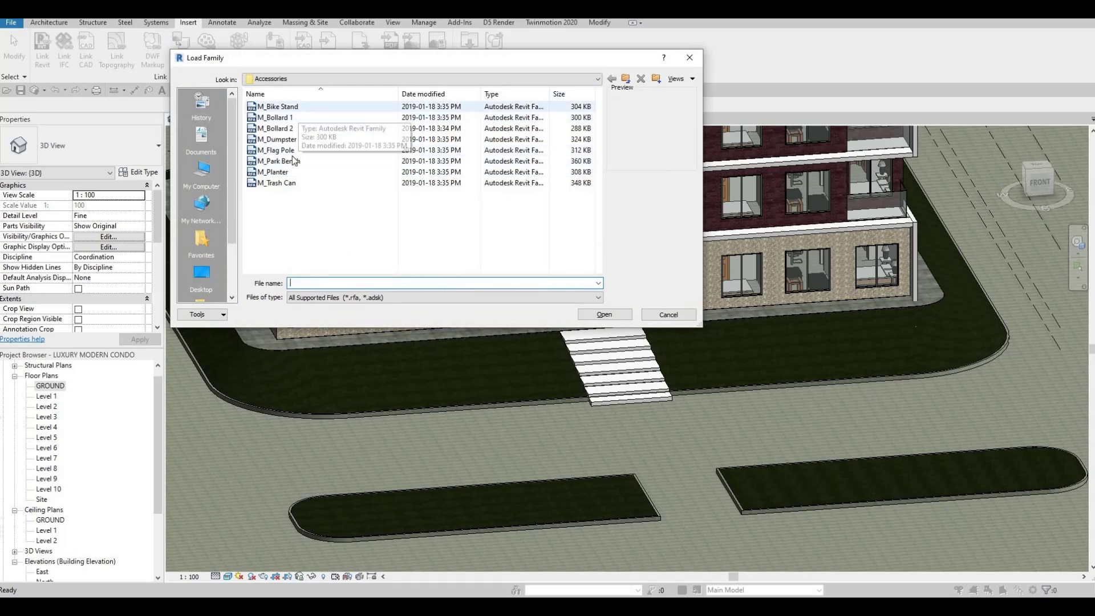
pyautogui.click(277, 172)
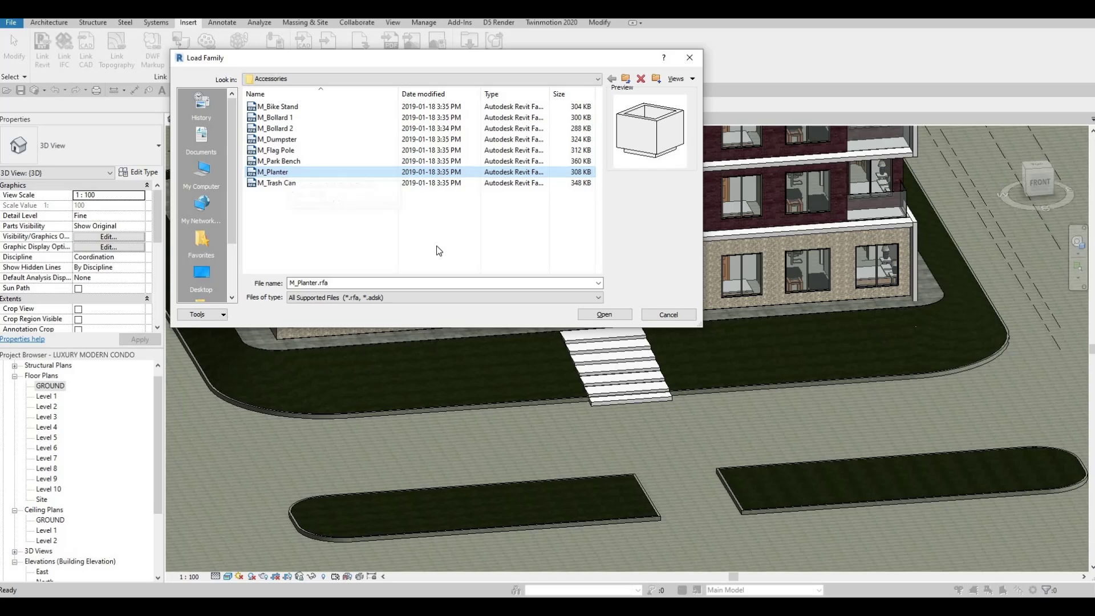
pyautogui.click(290, 161)
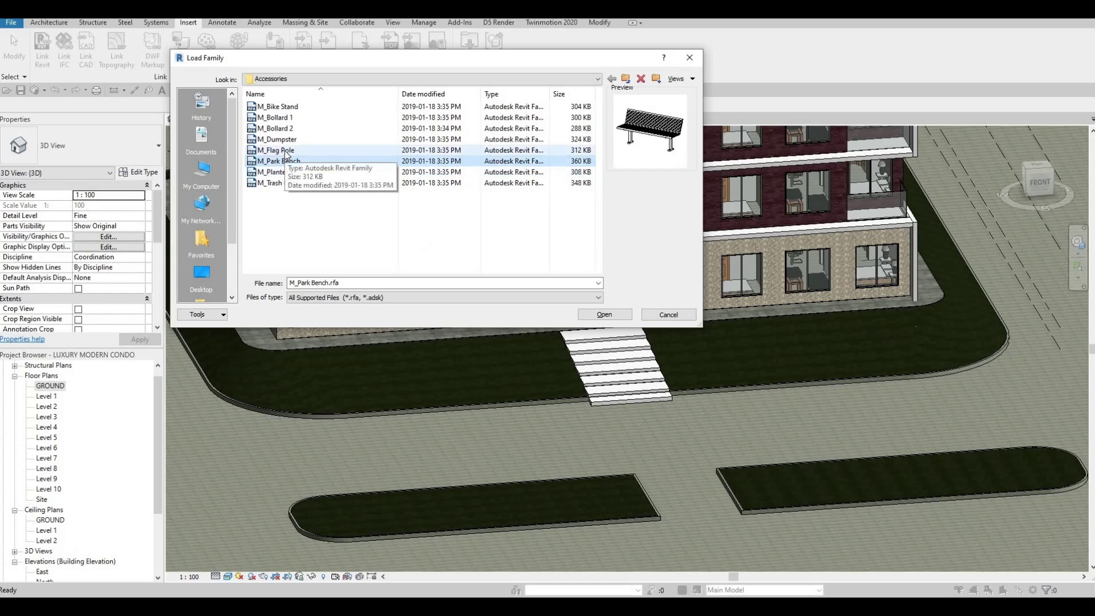
pyautogui.click(287, 151)
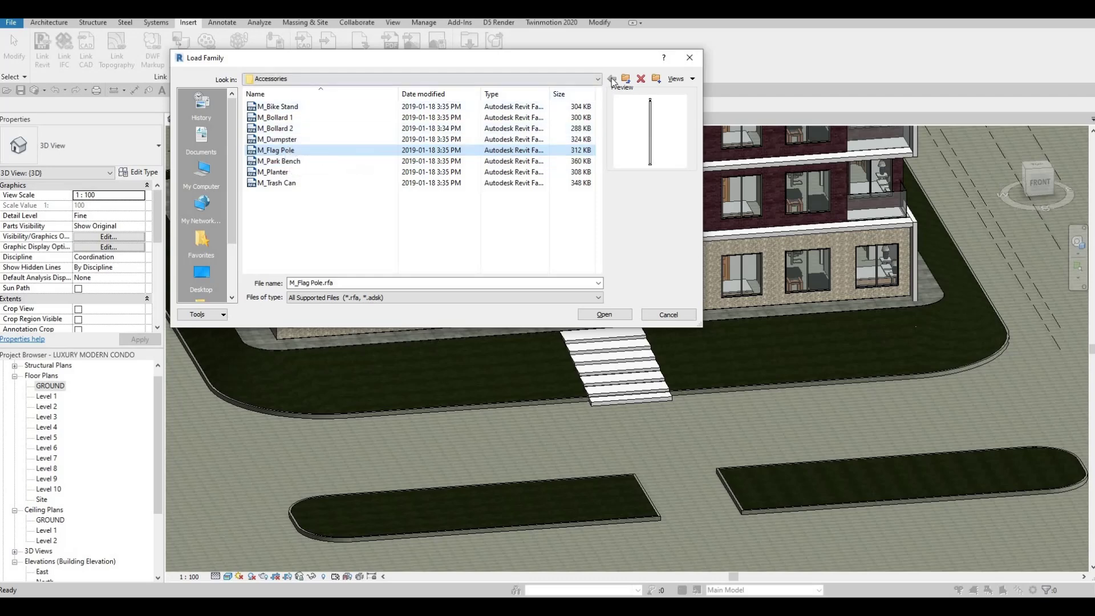
pyautogui.press('BackSpace')
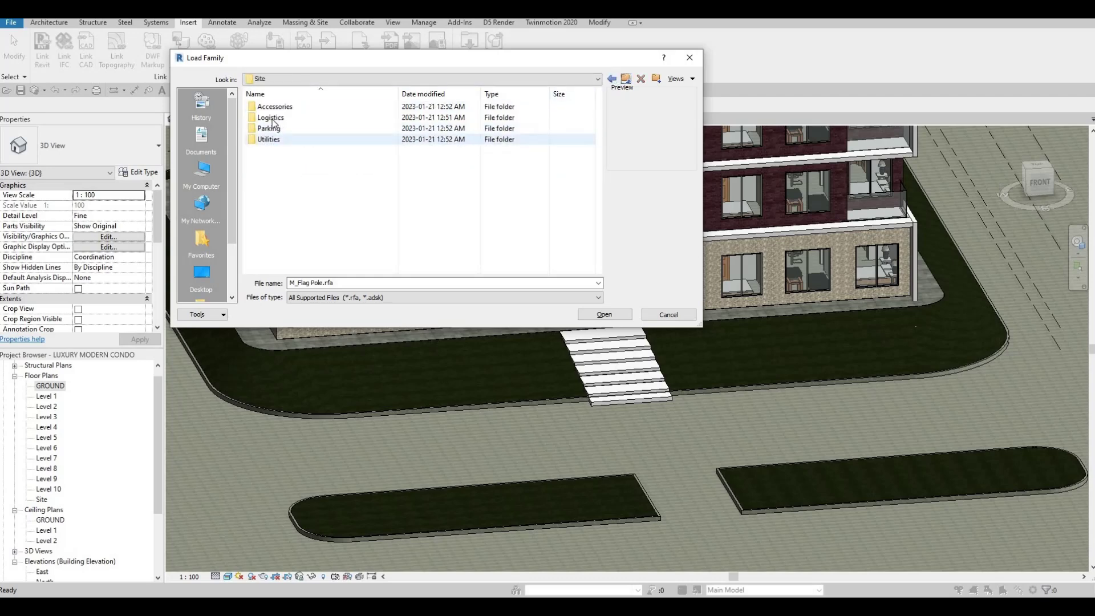
# Step: Preview the parking space and parking island families, and load M_Pavement Stripe from the Site > Parking folder
pyautogui.doubleClick(291, 131)
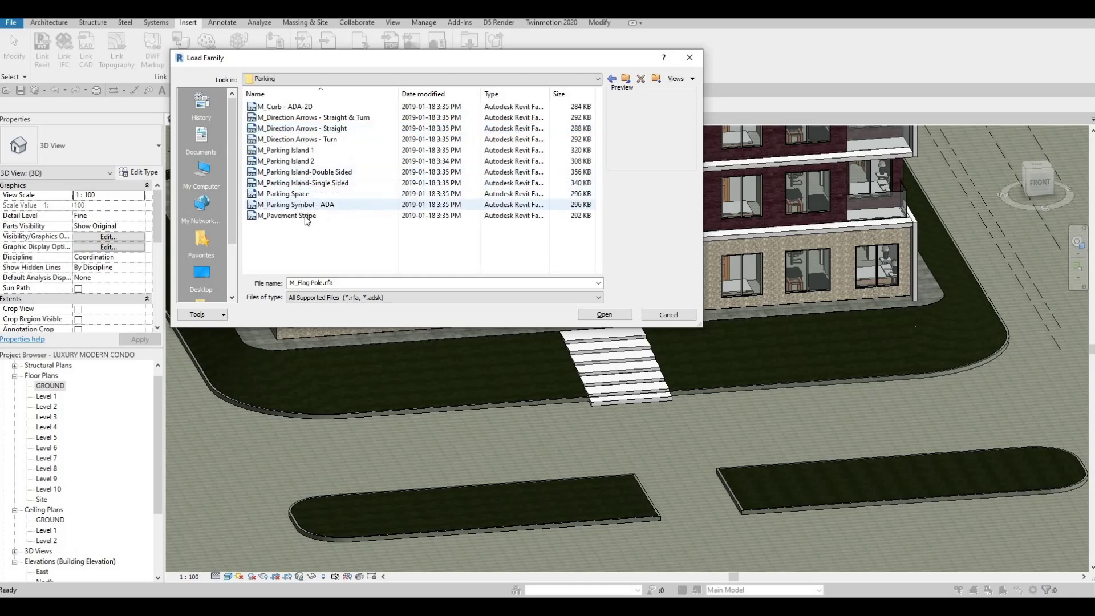
pyautogui.click(354, 194)
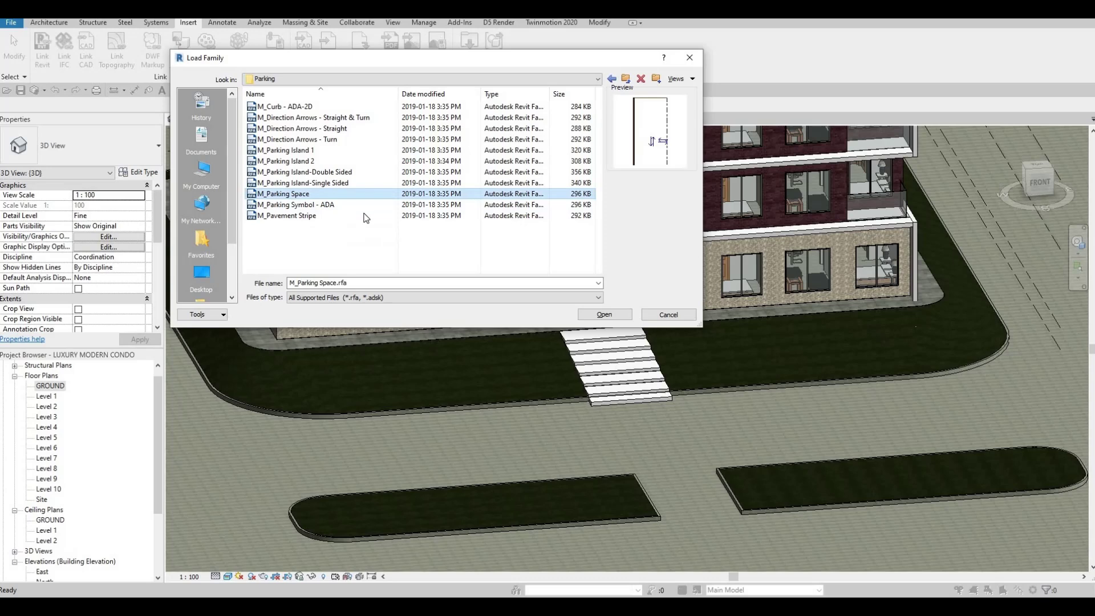
pyautogui.click(308, 182)
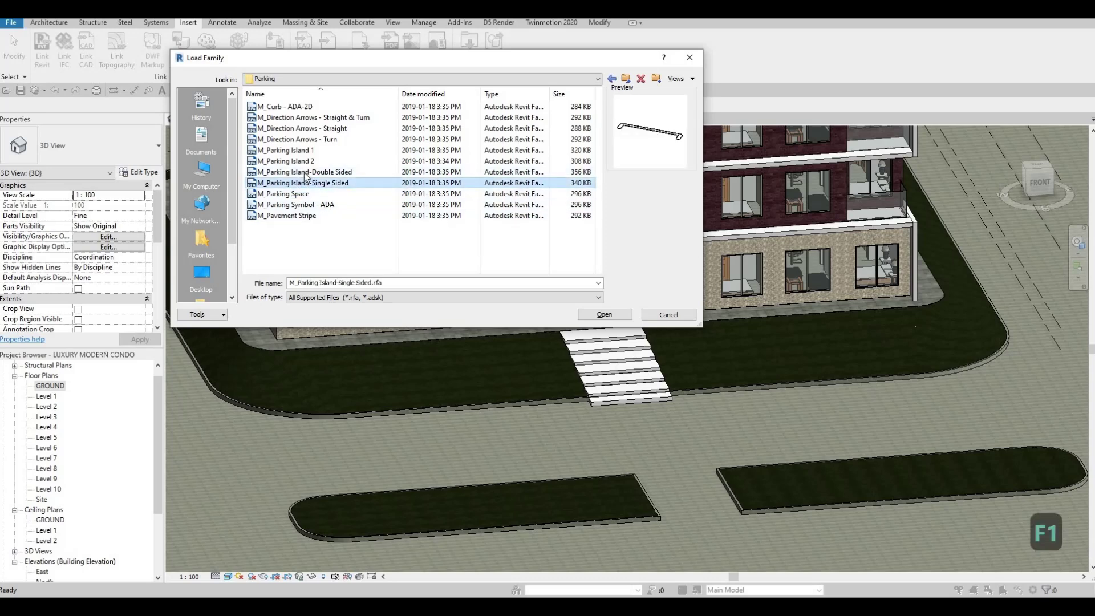
pyautogui.click(308, 172)
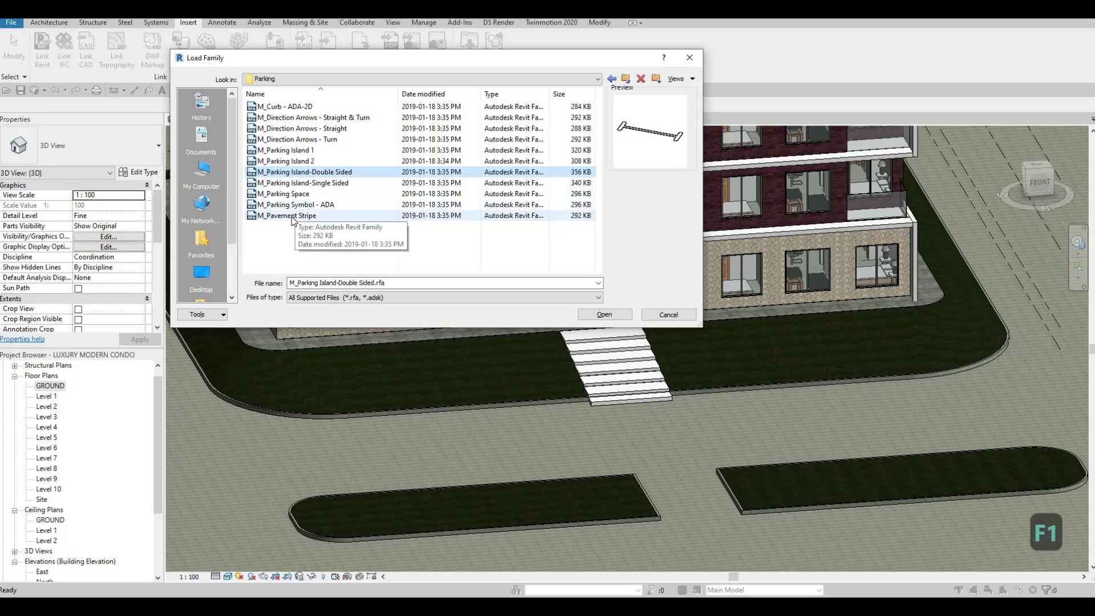
pyautogui.click(292, 217)
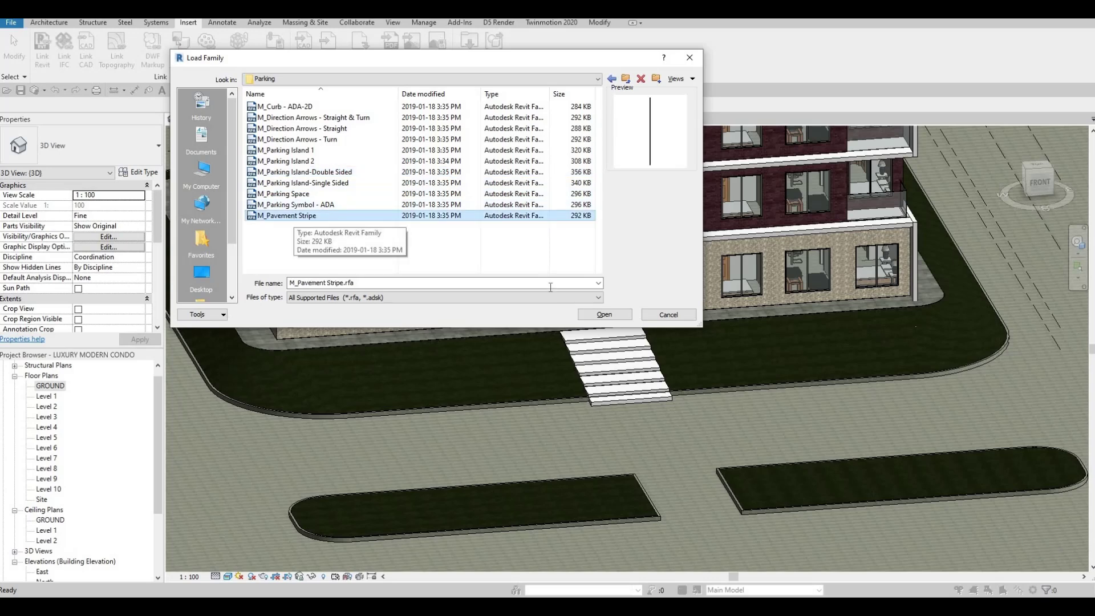
pyautogui.click(596, 316)
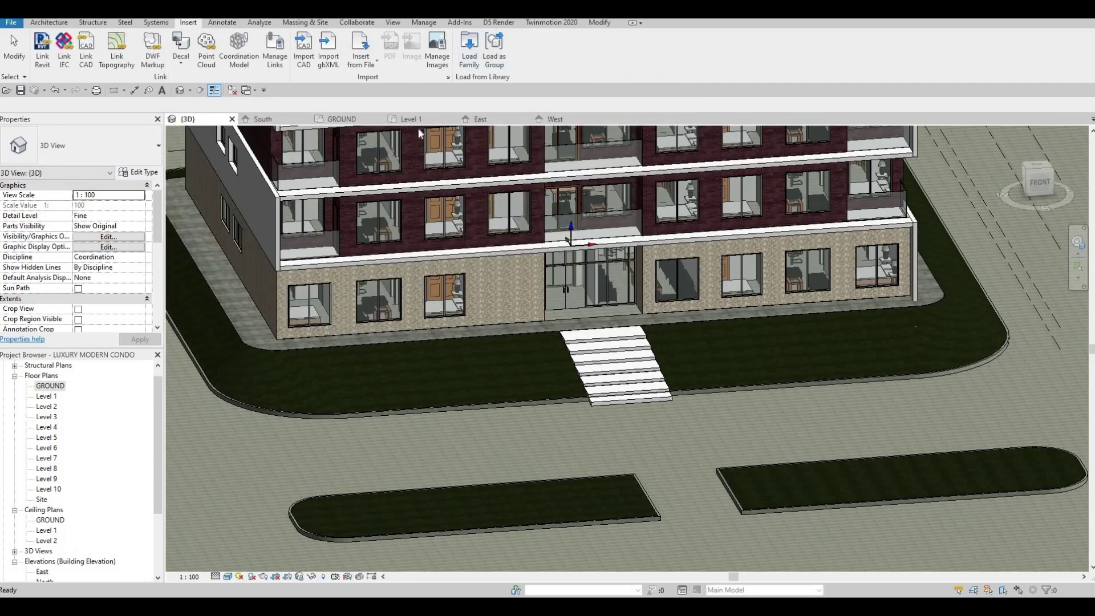
# Step: Place one 5490mm M_Pavement Stripe on the paving just in front of the south steps, rotated parallel to the treads
pyautogui.press('c')
pyautogui.press('m')
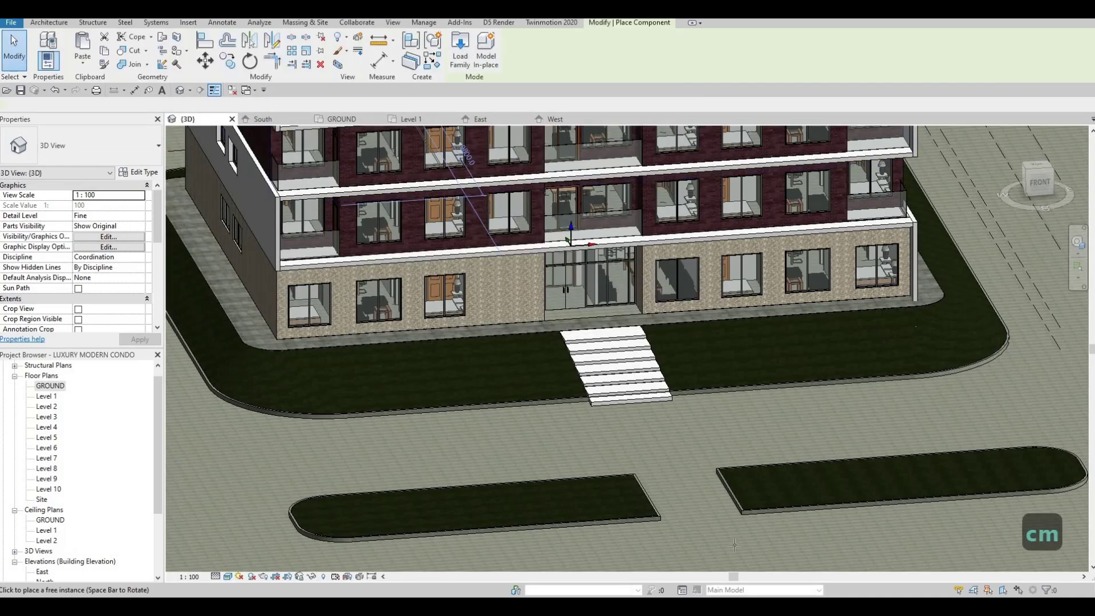
pyautogui.scroll(3, 668, 489)
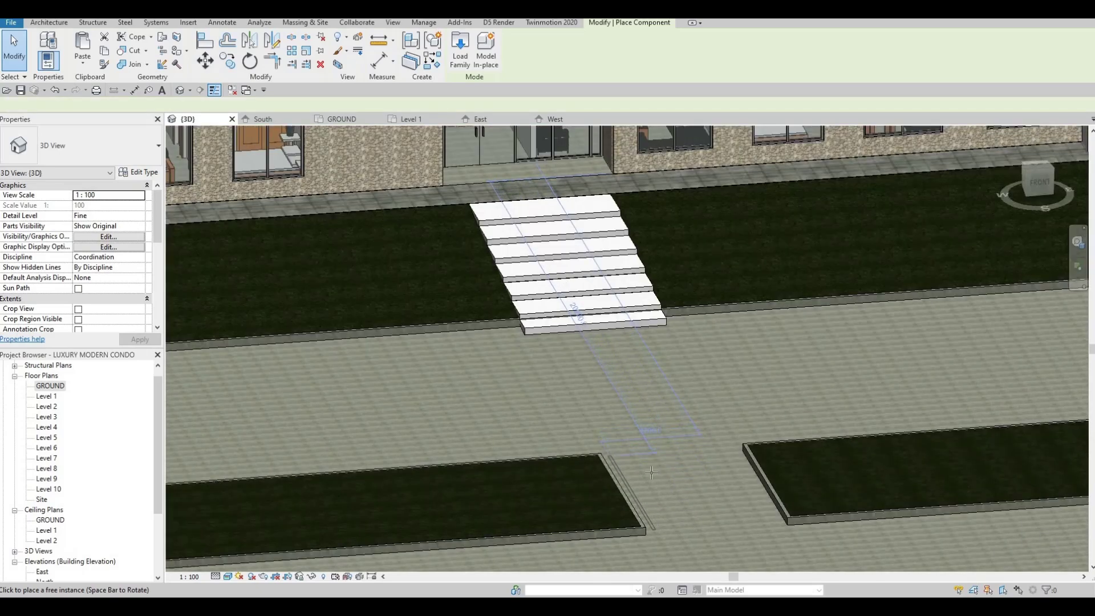
pyautogui.click(699, 437)
pyautogui.moveTo(684, 519); pyautogui.dragTo(667, 438, button='middle')
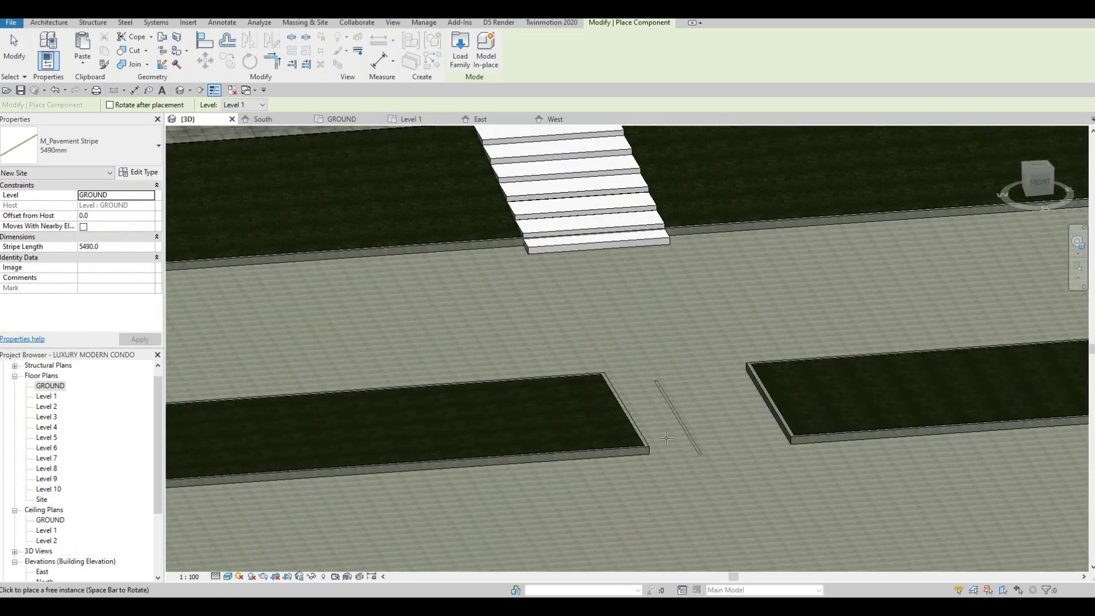
pyautogui.press('space')
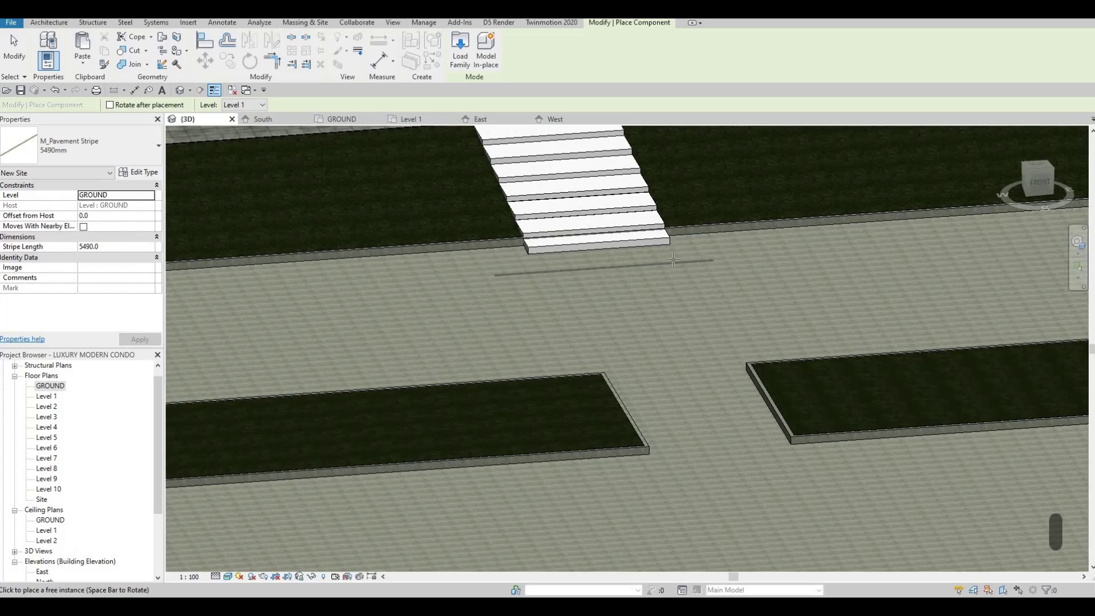
pyautogui.click(654, 283)
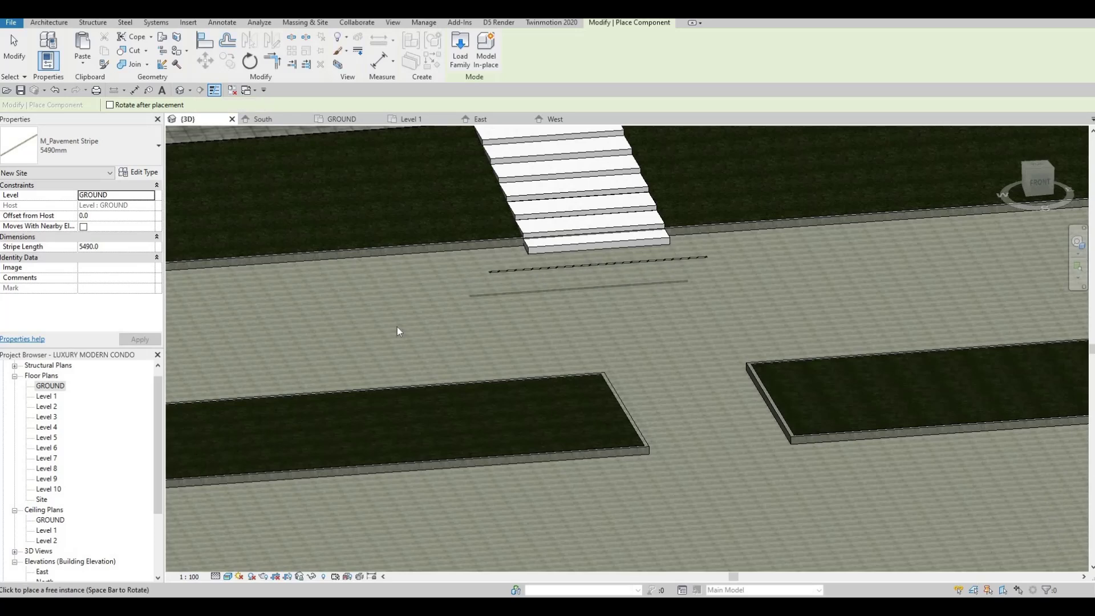
pyautogui.press('Escape')
pyautogui.press('Escape')
# Step: On the GROUND floor plan, move the pavement stripe so its west end lines up with the west edge of the south steps
pyautogui.doubleClick(51, 386)
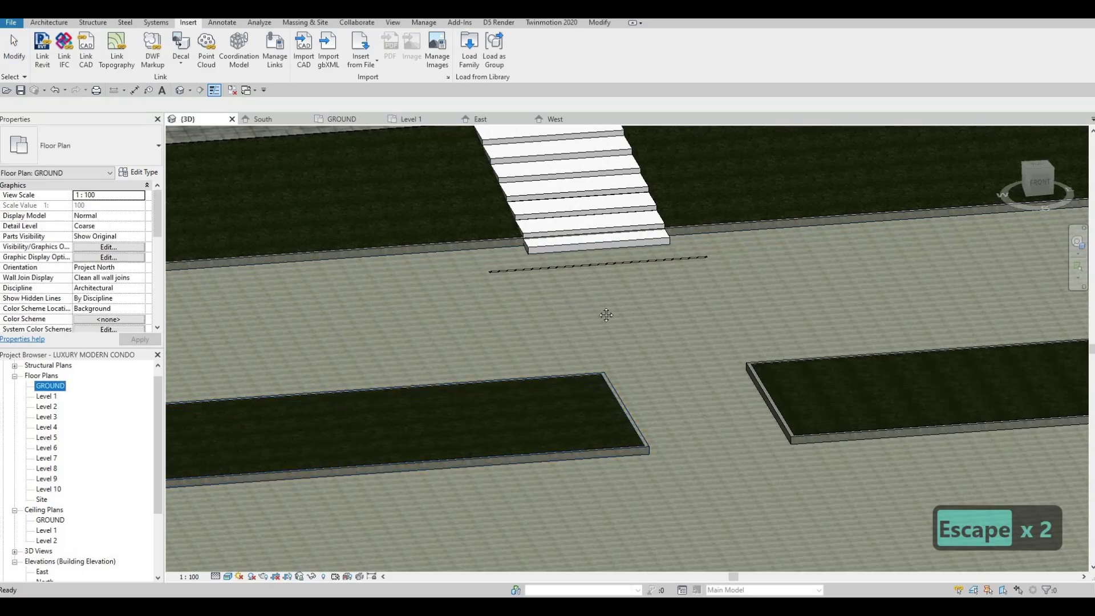
pyautogui.moveTo(548, 222); pyautogui.dragTo(499, 134, button='middle')
pyautogui.scroll(-3, 499, 134)
pyautogui.moveTo(491, 563); pyautogui.dragTo(530, 344, button='middle')
pyautogui.scroll(1, 571, 536)
pyautogui.moveTo(571, 537); pyautogui.dragTo(547, 374, button='middle')
pyautogui.keyDown('ctrl'); pyautogui.moveTo(547, 375); pyautogui.dragTo(540, 308); pyautogui.keyUp('ctrl')
pyautogui.scroll(5, 622, 304)
pyautogui.moveTo(484, 342); pyautogui.dragTo(529, 319)
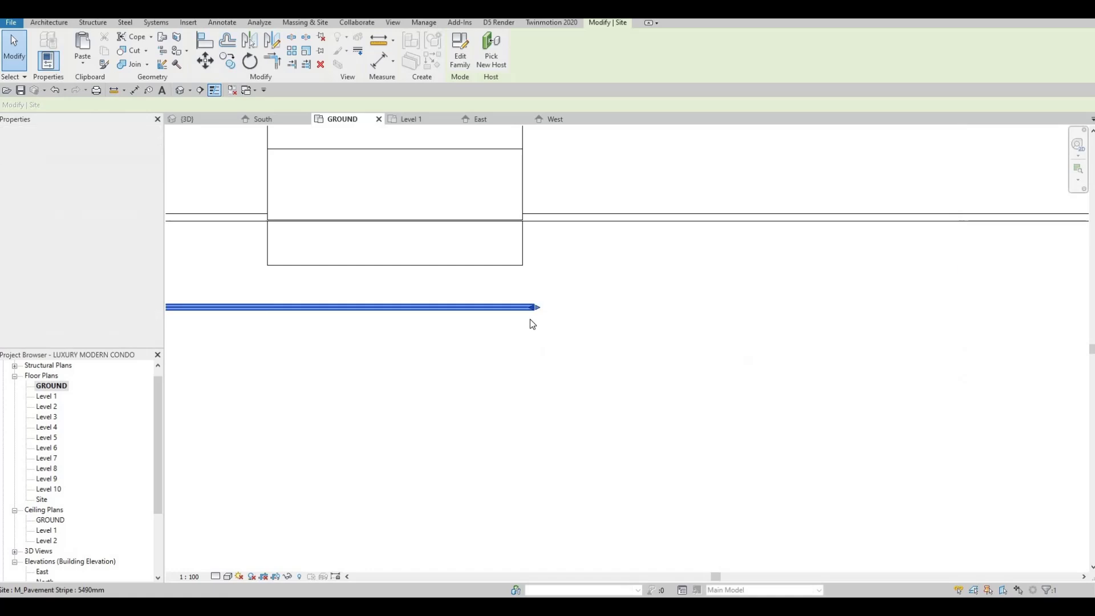
pyautogui.moveTo(234, 309); pyautogui.dragTo(324, 296, button='middle')
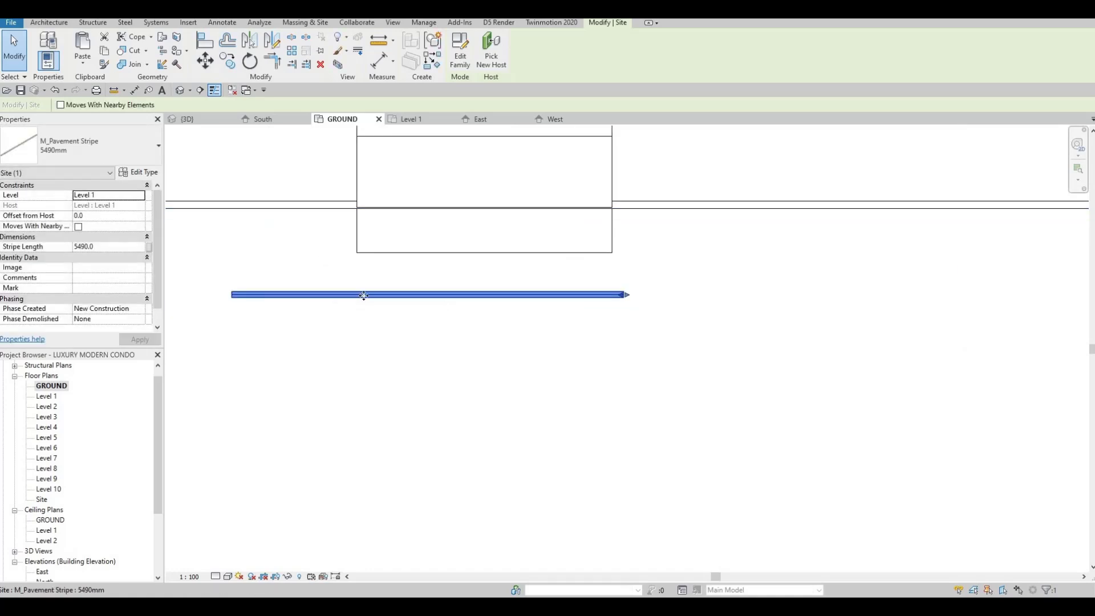
pyautogui.moveTo(474, 295); pyautogui.dragTo(600, 292)
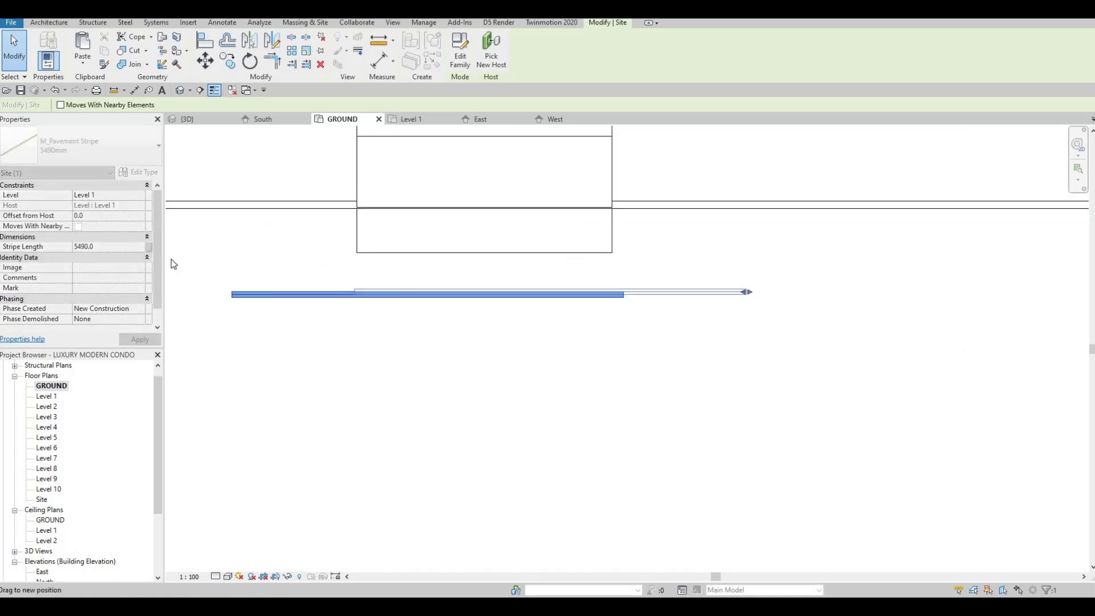
# Step: Set the pavement stripe's length to 4500 and move it so its west end is flush with the steps' west edge
pyautogui.click(100, 246)
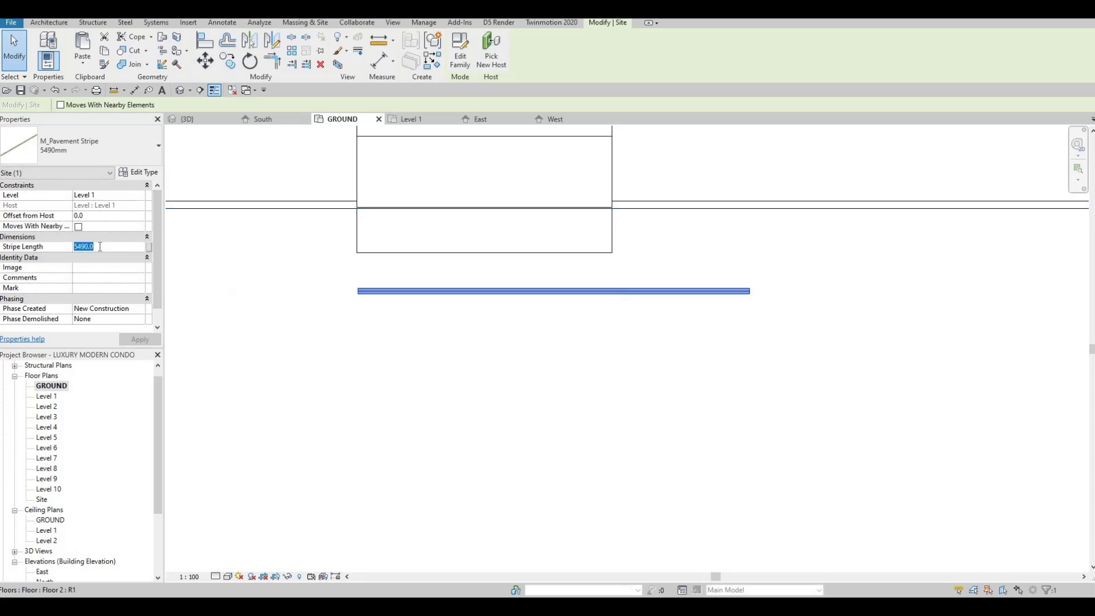
pyautogui.write('4500')
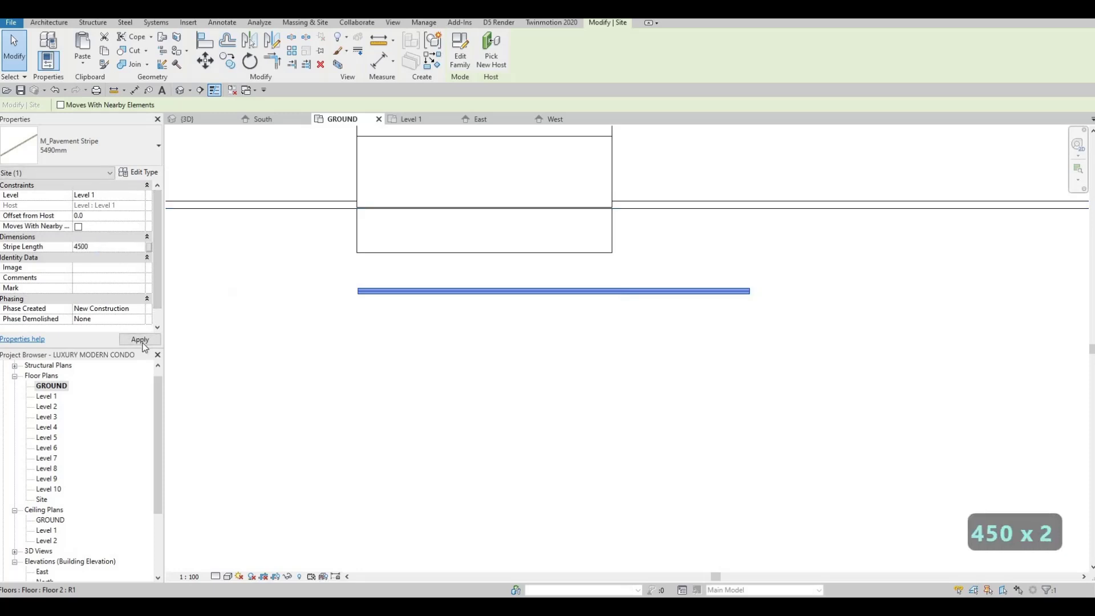
pyautogui.click(154, 338)
pyautogui.press('Escape')
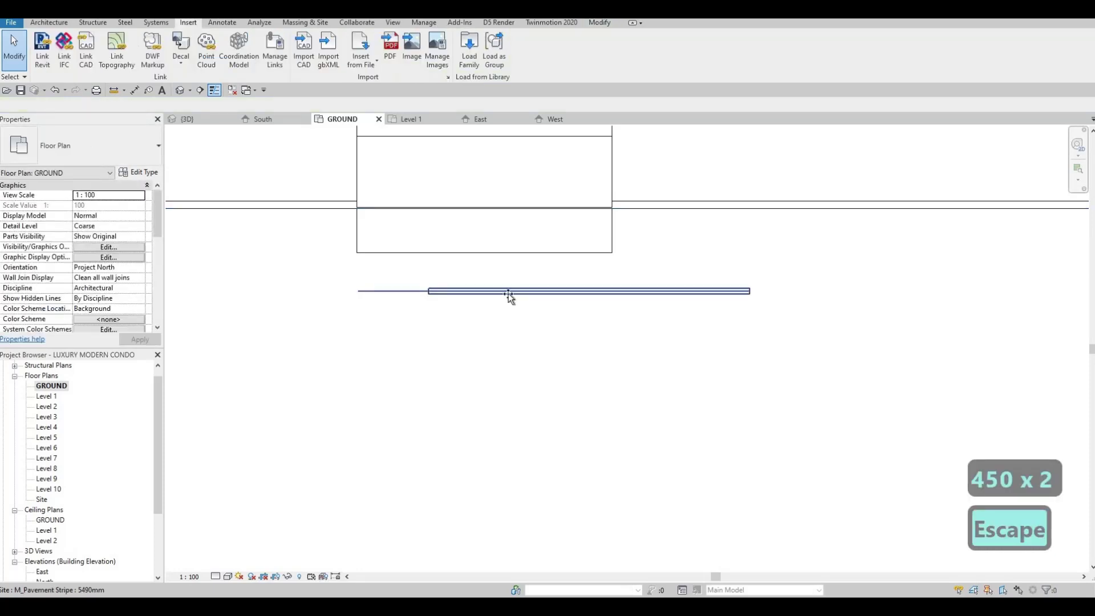
pyautogui.click(469, 293)
pyautogui.moveTo(468, 295); pyautogui.dragTo(491, 299)
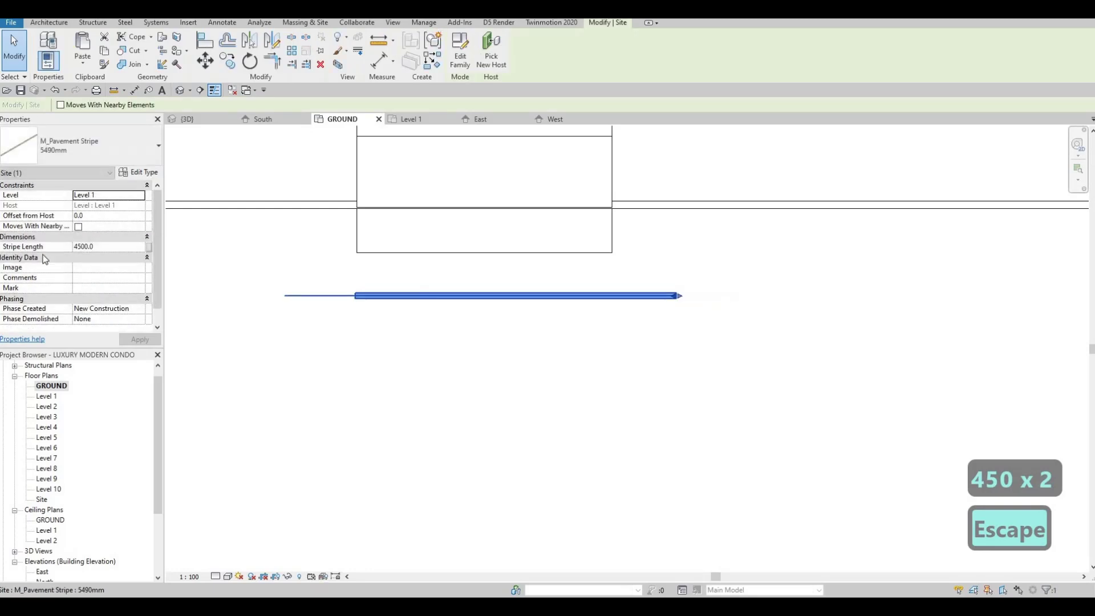
# Step: Set the selected pavement stripe's length to 4000 mm
pyautogui.click(131, 246)
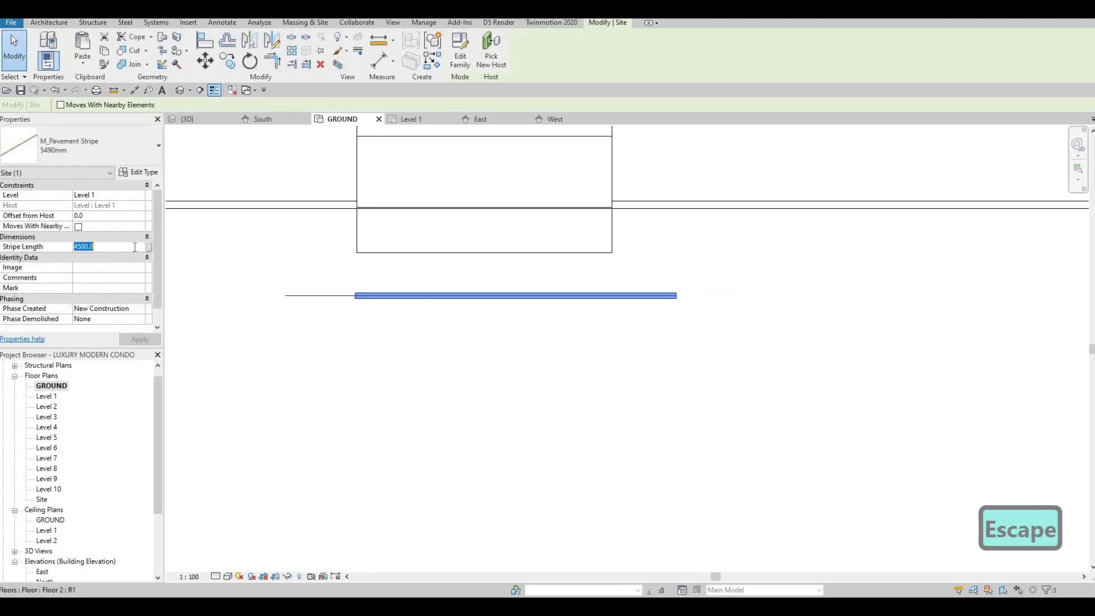
pyautogui.click(137, 172)
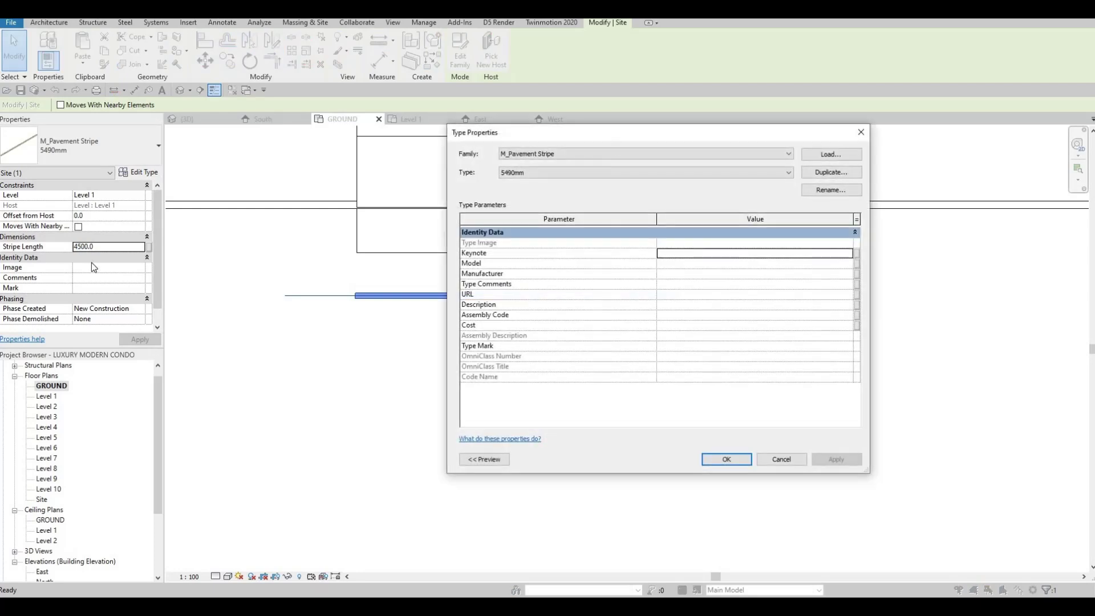
pyautogui.press('Escape')
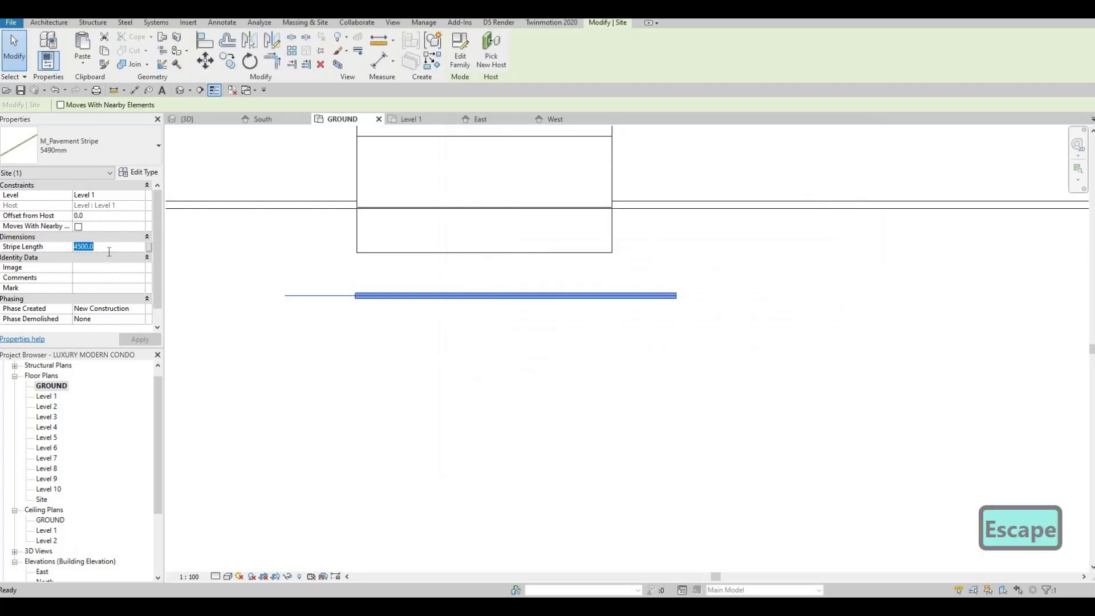
pyautogui.write('400')
pyautogui.click(135, 339)
# Step: In the 3D view, assign the pavement stripe beside the entrance steps to the GROUND level
pyautogui.moveTo(504, 294); pyautogui.dragTo(476, 283)
pyautogui.scroll(-3, 474, 282)
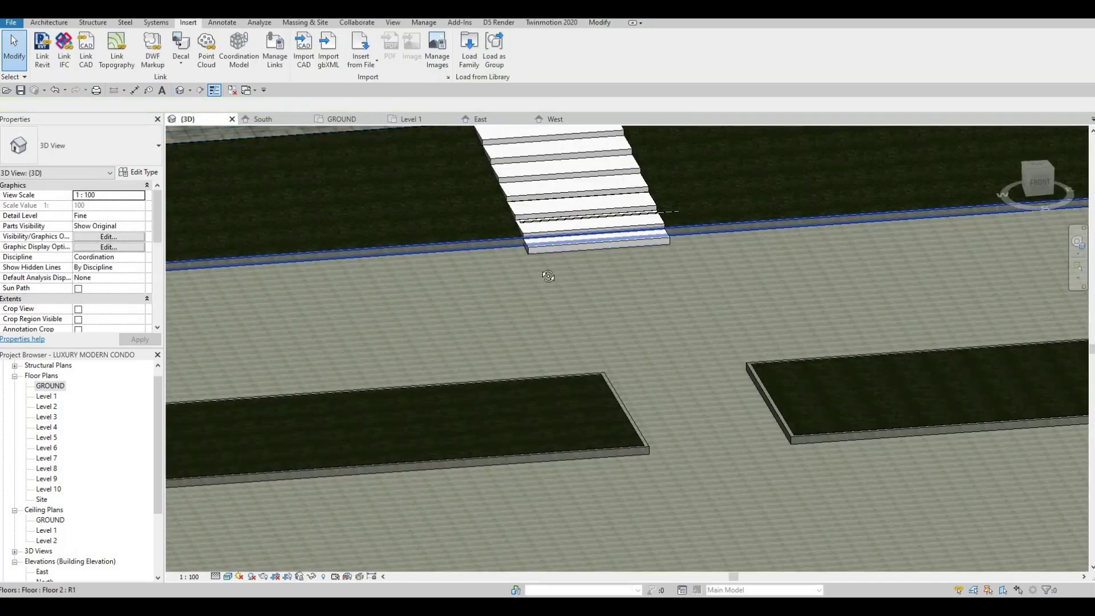
pyautogui.keyDown('shift'); pyautogui.moveTo(733, 238); pyautogui.dragTo(516, 305, button='middle'); pyautogui.keyUp('shift')
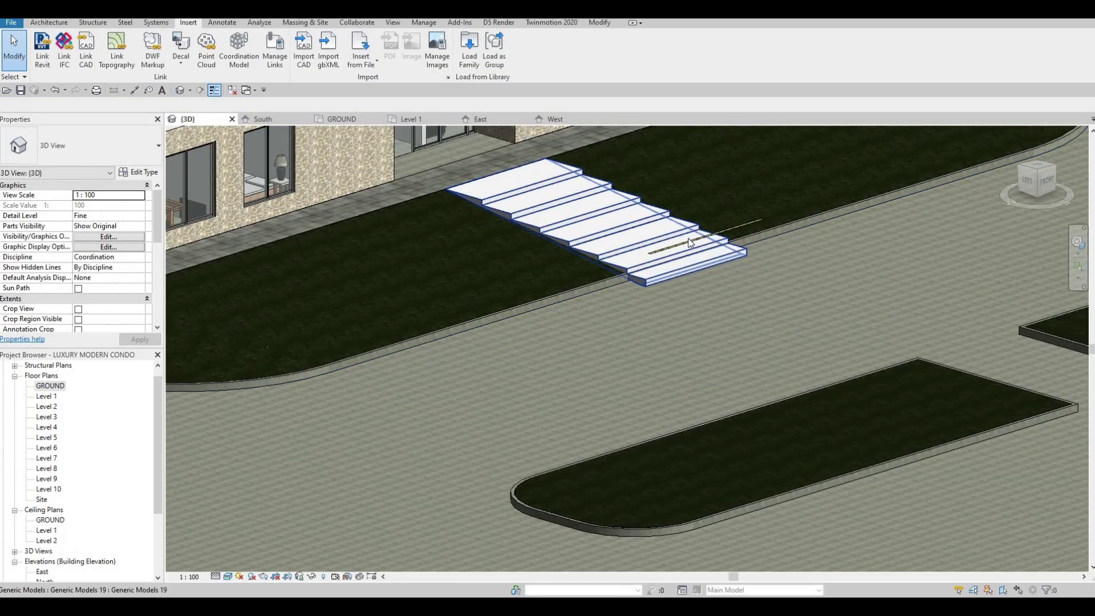
pyautogui.click(702, 236)
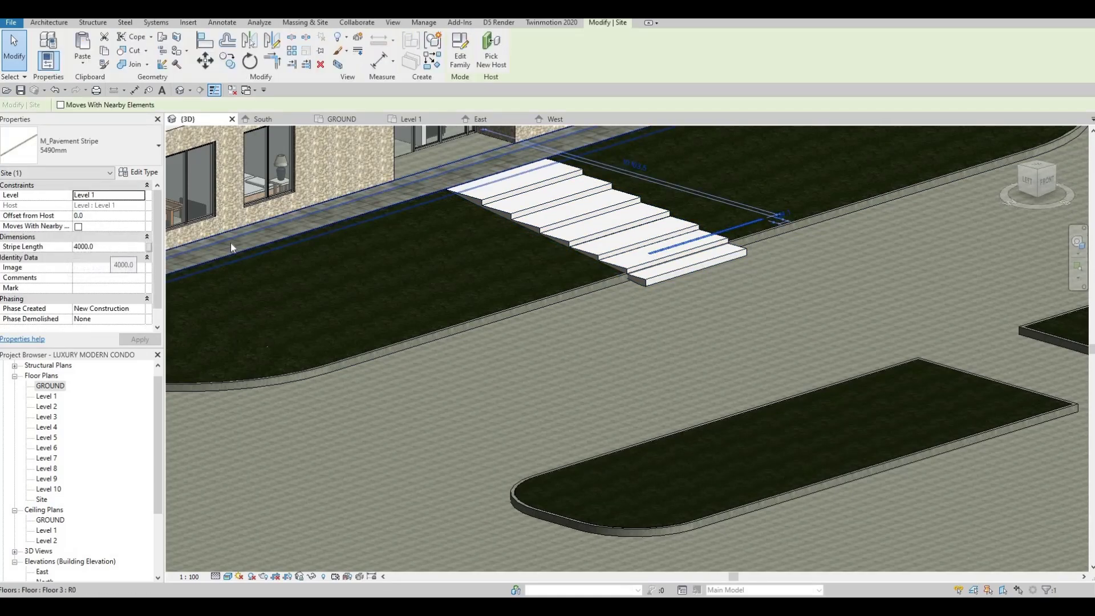
pyautogui.keyDown('shift'); pyautogui.moveTo(540, 262); pyautogui.dragTo(533, 214, button='middle'); pyautogui.keyUp('shift')
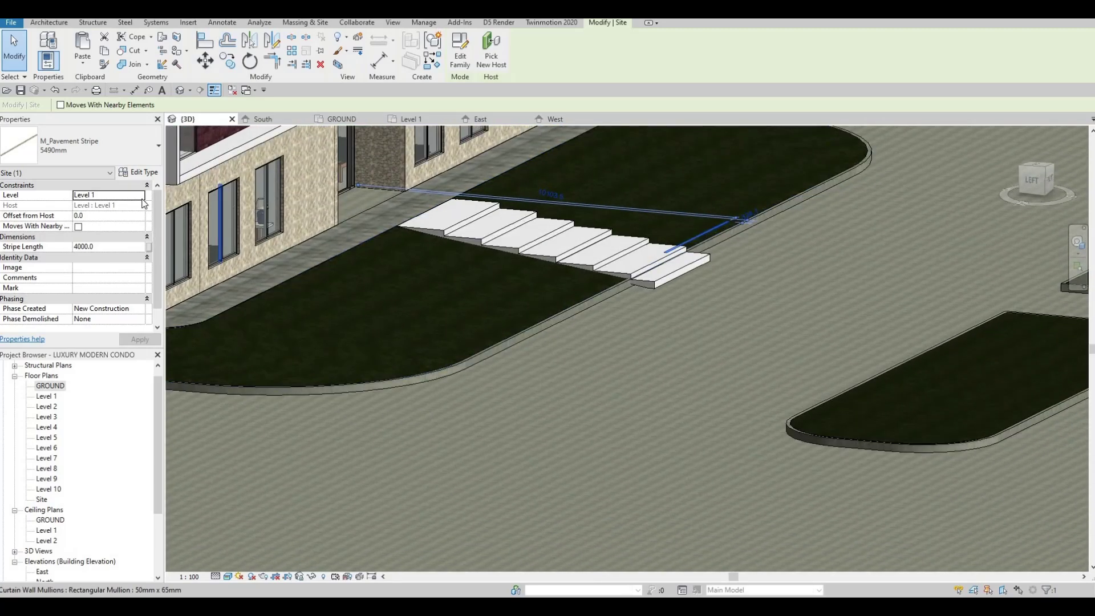
pyautogui.click(142, 197)
pyautogui.click(111, 206)
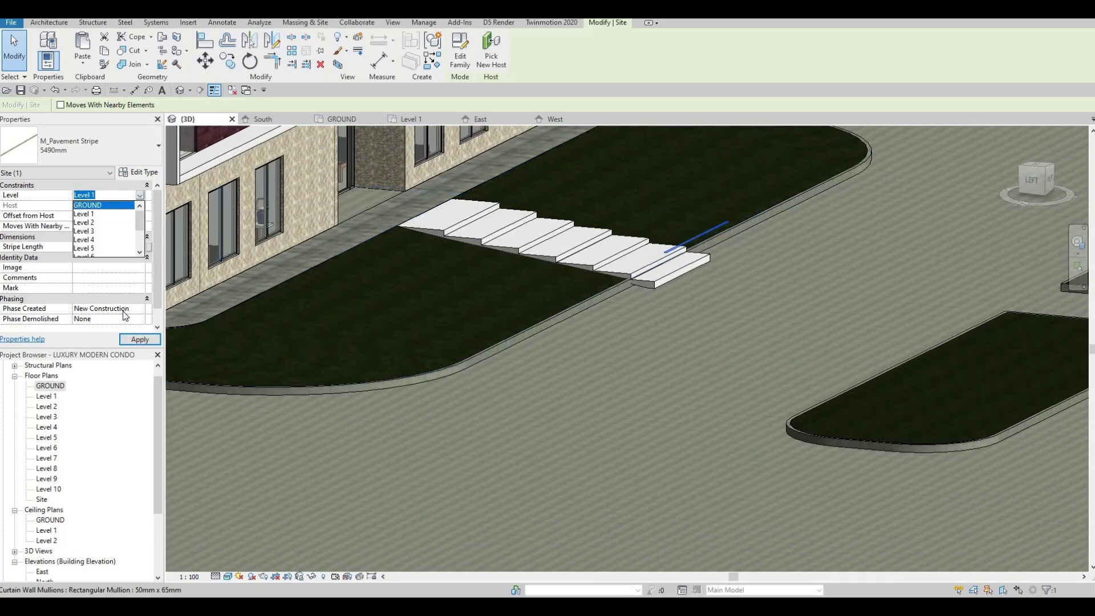
pyautogui.click(130, 341)
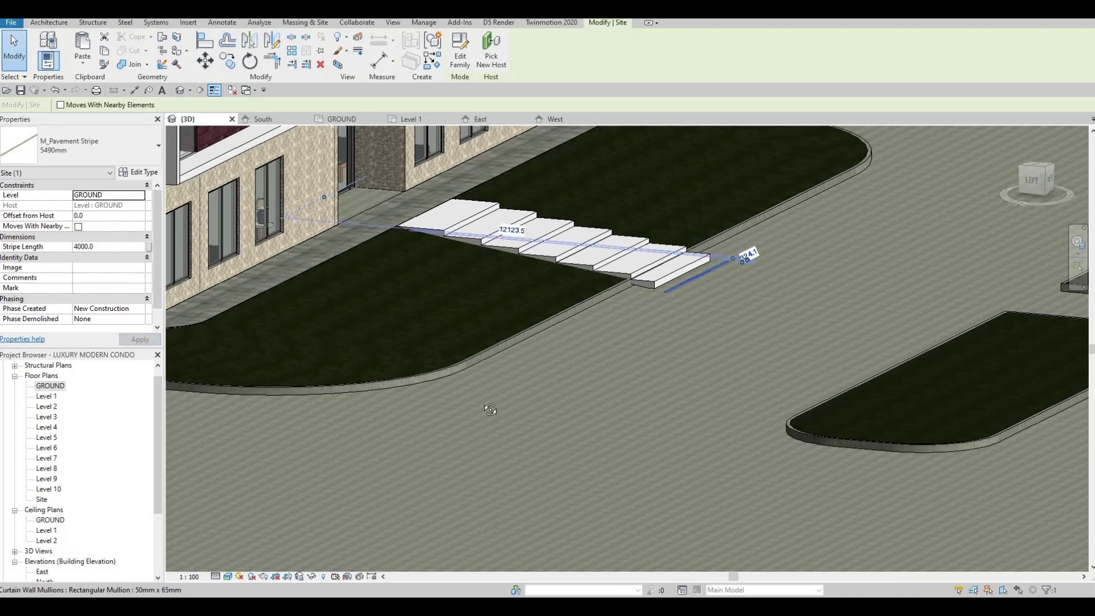
pyautogui.press('Escape')
# Step: Delete the pavement stripe lying in front of the lowest entrance step
pyautogui.keyDown('shift'); pyautogui.moveTo(428, 298); pyautogui.dragTo(555, 292, button='middle'); pyautogui.keyUp('shift')
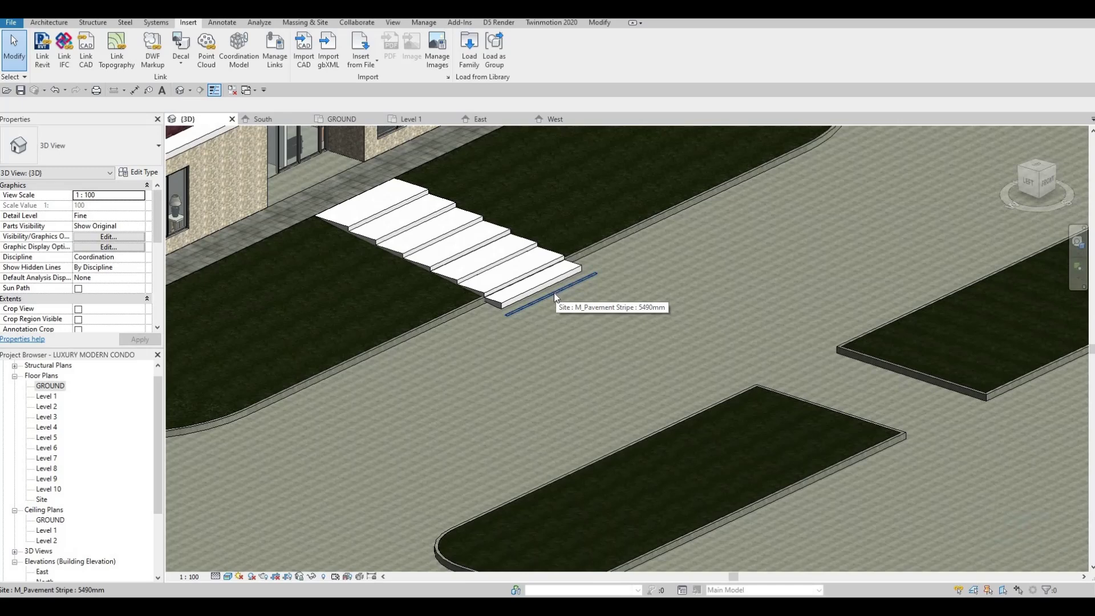
pyautogui.press('Delete')
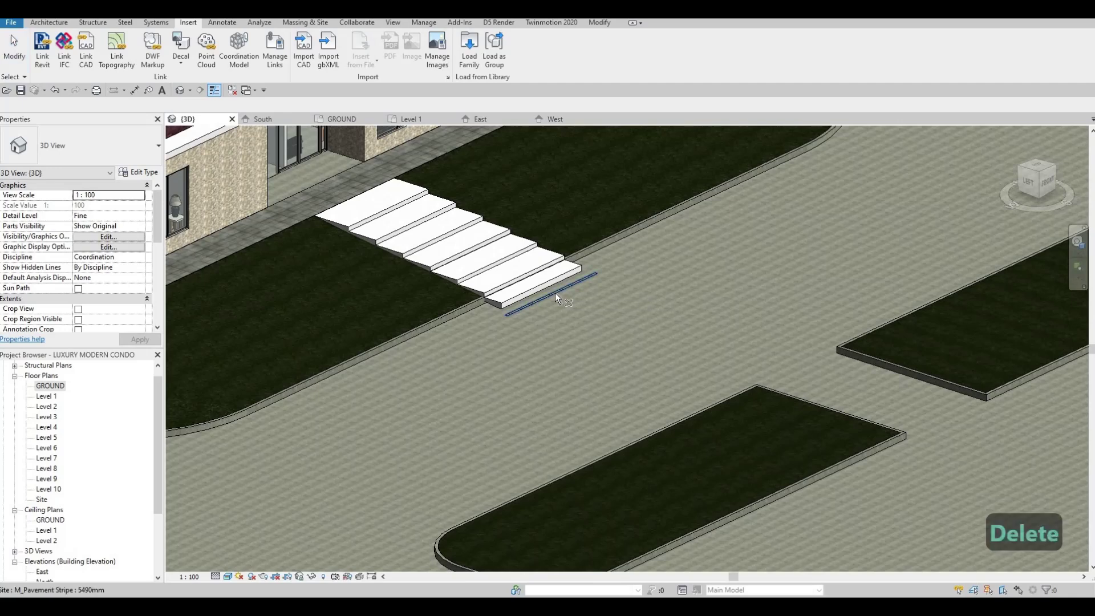
pyautogui.press('Escape')
pyautogui.press('Escape')
pyautogui.click(555, 293)
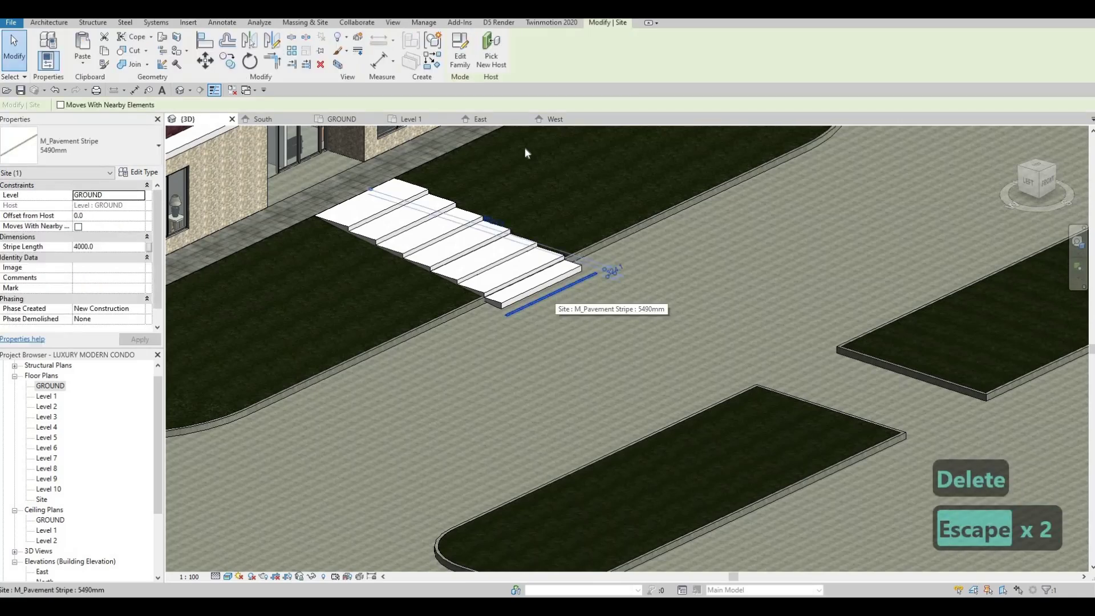
pyautogui.press('Delete')
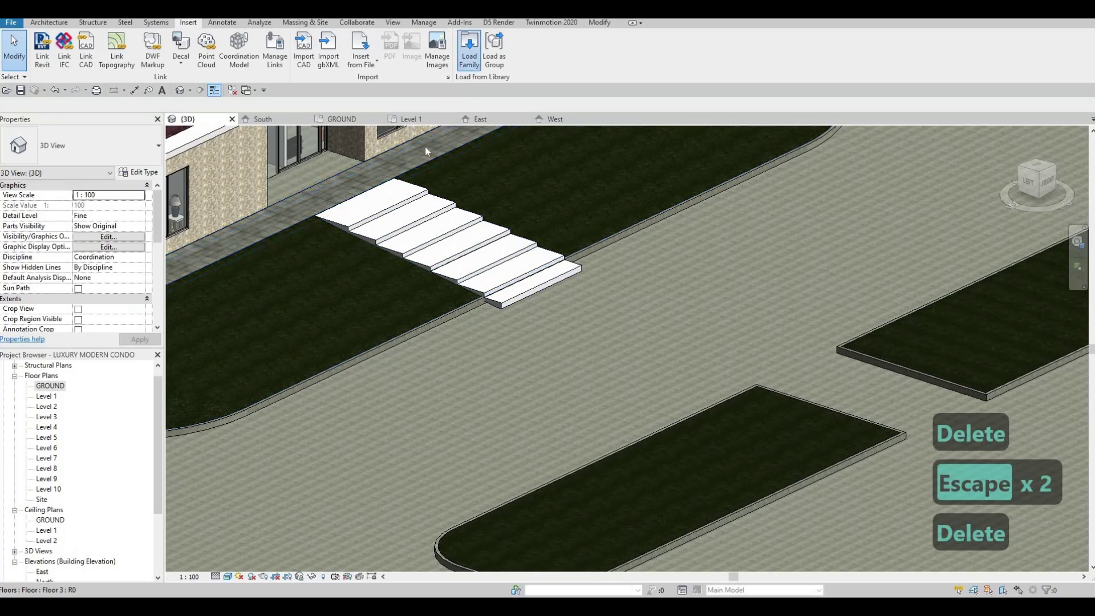
# Step: Load the M_Parking Space family from the Parking folder, overwriting the existing version in the project
pyautogui.click(469, 50)
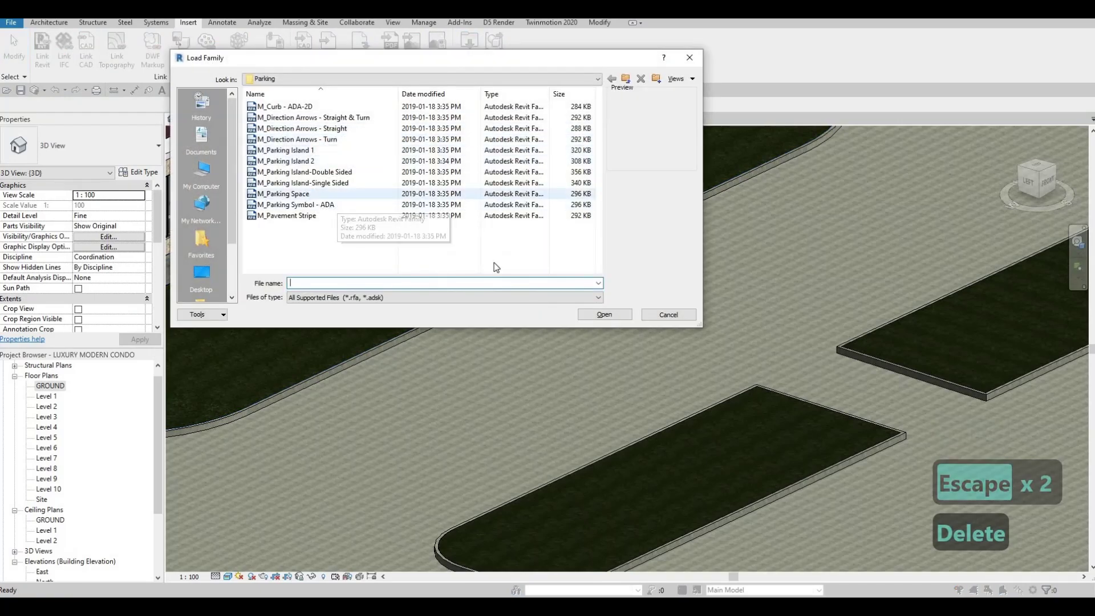
pyautogui.click(311, 194)
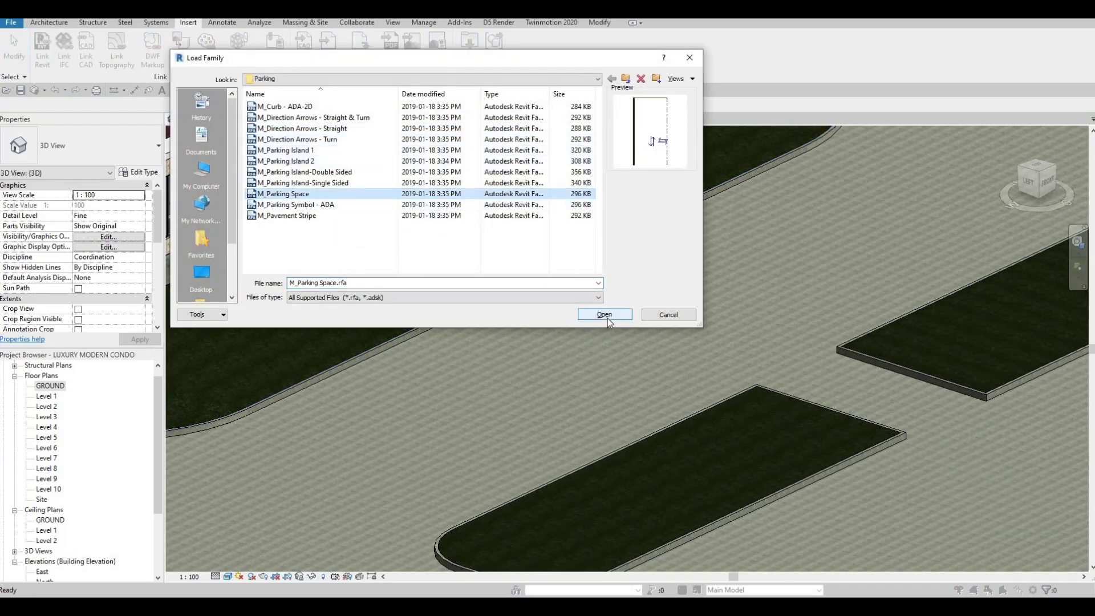
pyautogui.click(605, 315)
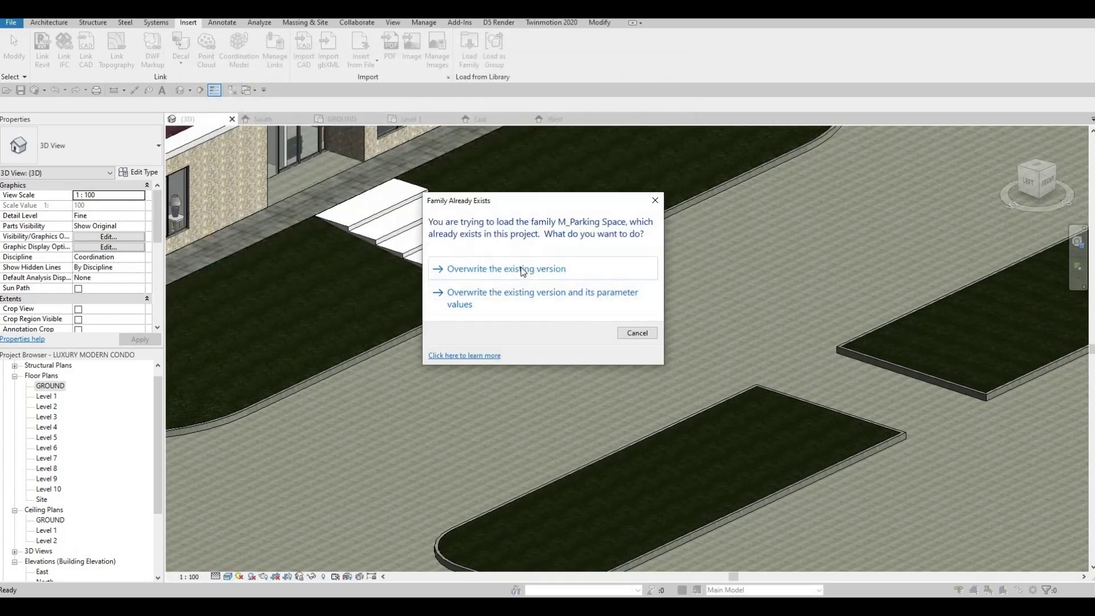
pyautogui.click(518, 271)
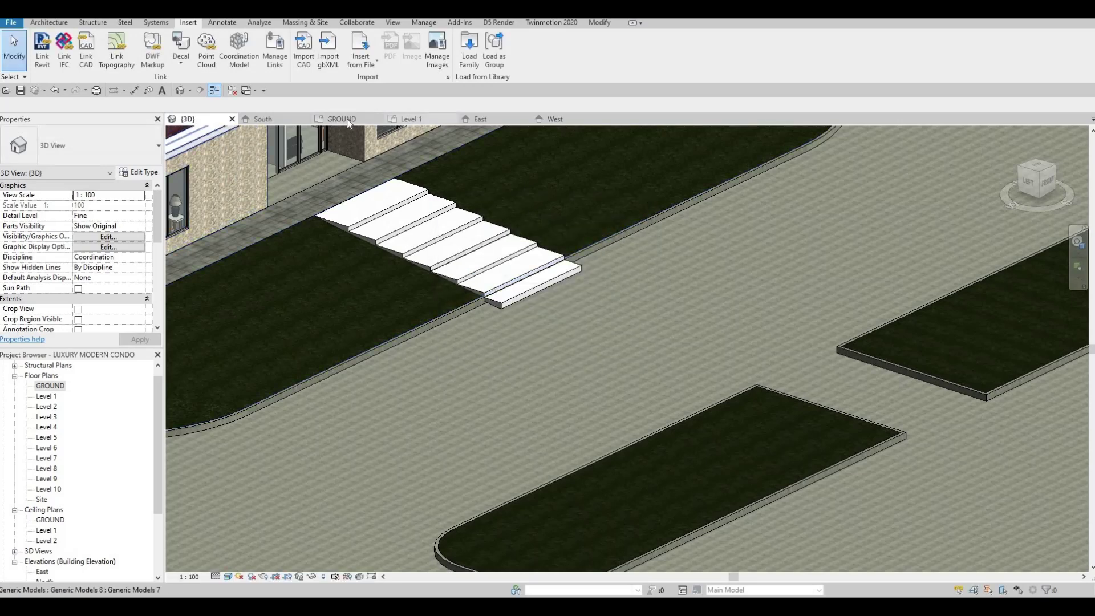
# Step: Place a horizontal M_Pavement Stripe 5490mm component on the GROUND floor plan, just below the western planted island
pyautogui.hotkey('ctrl', 'Tab')
pyautogui.scroll(-5, 433, 272)
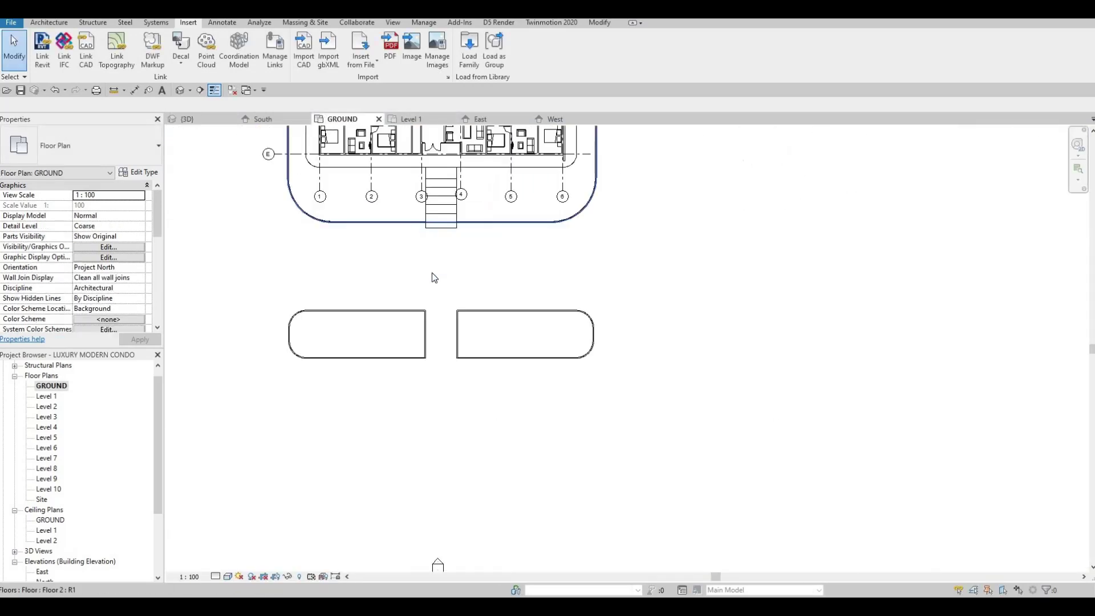
pyautogui.press('c')
pyautogui.press('m')
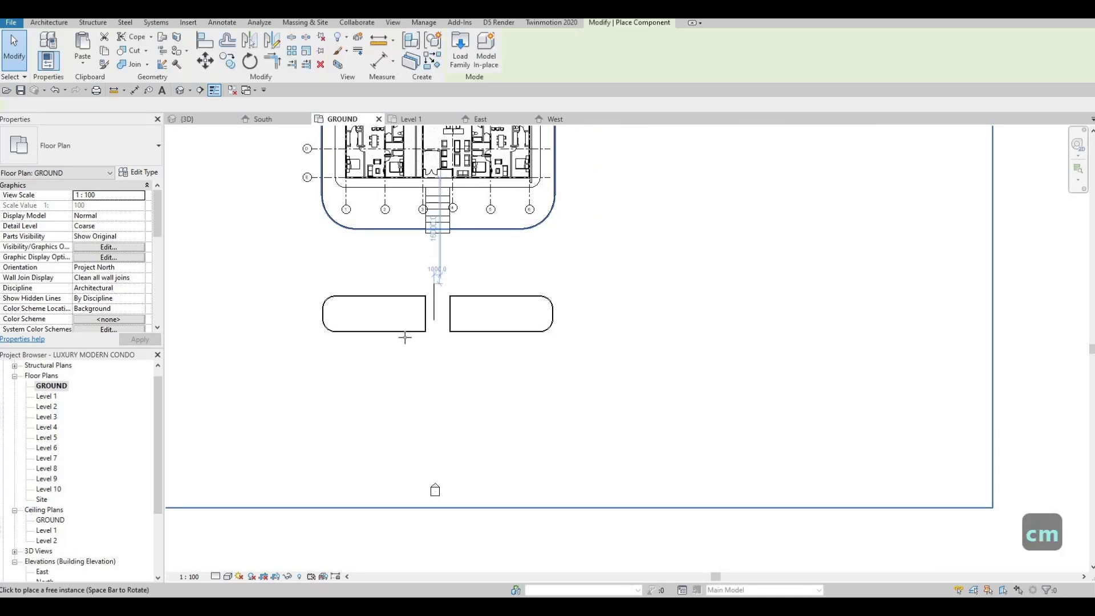
pyautogui.press('space')
pyautogui.press('space')
pyautogui.click(392, 349)
pyautogui.press('Escape')
pyautogui.press('Escape')
pyautogui.press('Escape')
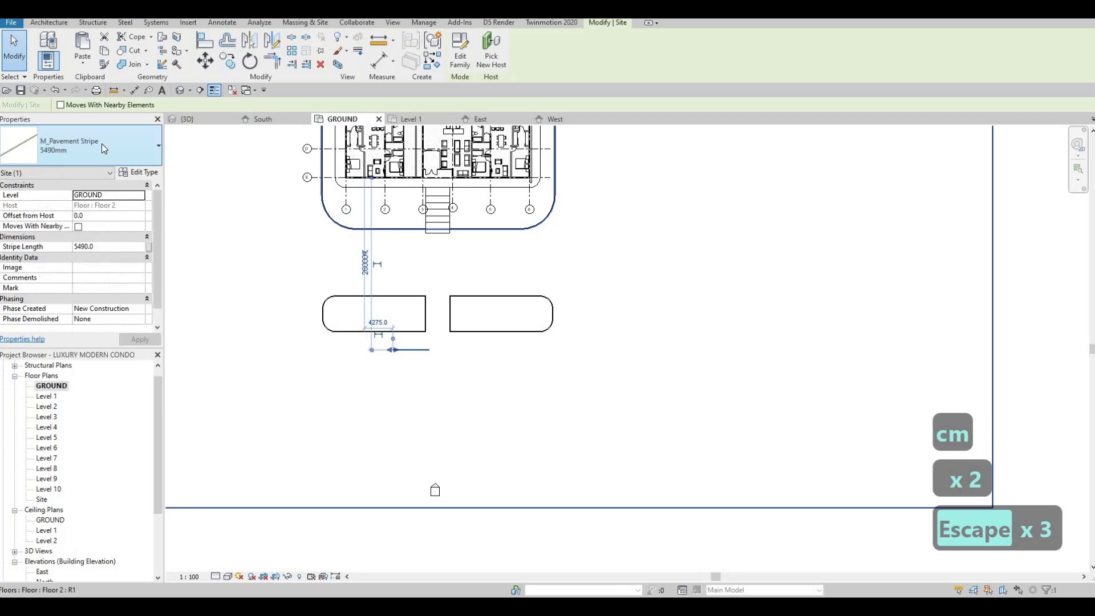
pyautogui.click(102, 146)
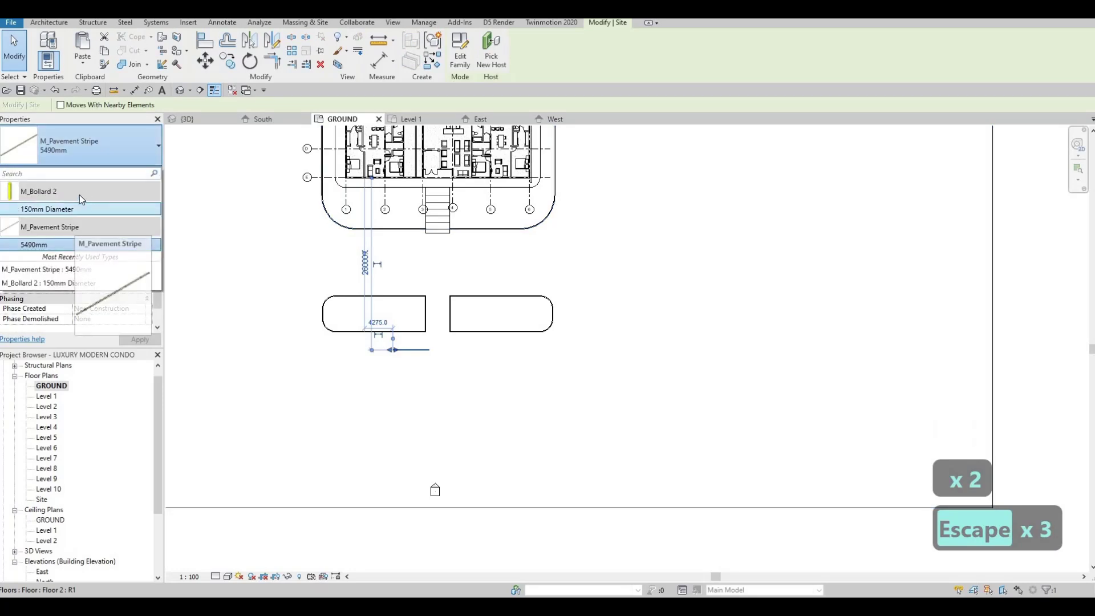
pyautogui.press('Escape')
pyautogui.press('Escape')
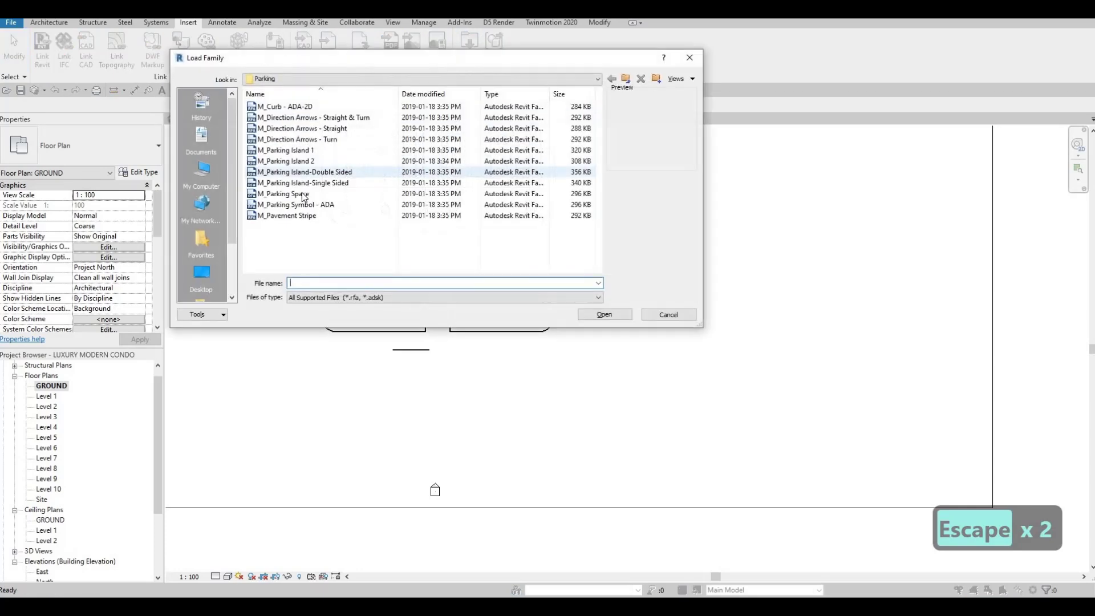
# Step: Preview the parking island, pavement stripe and parking space families in the Parking folder
pyautogui.click(302, 194)
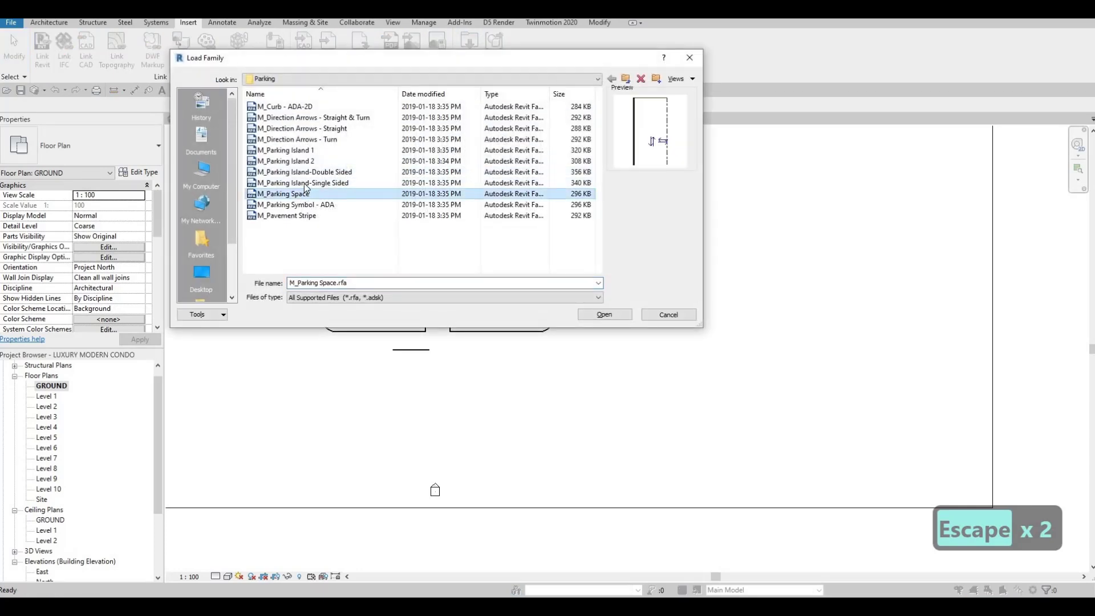
pyautogui.click(305, 183)
pyautogui.press('Up')
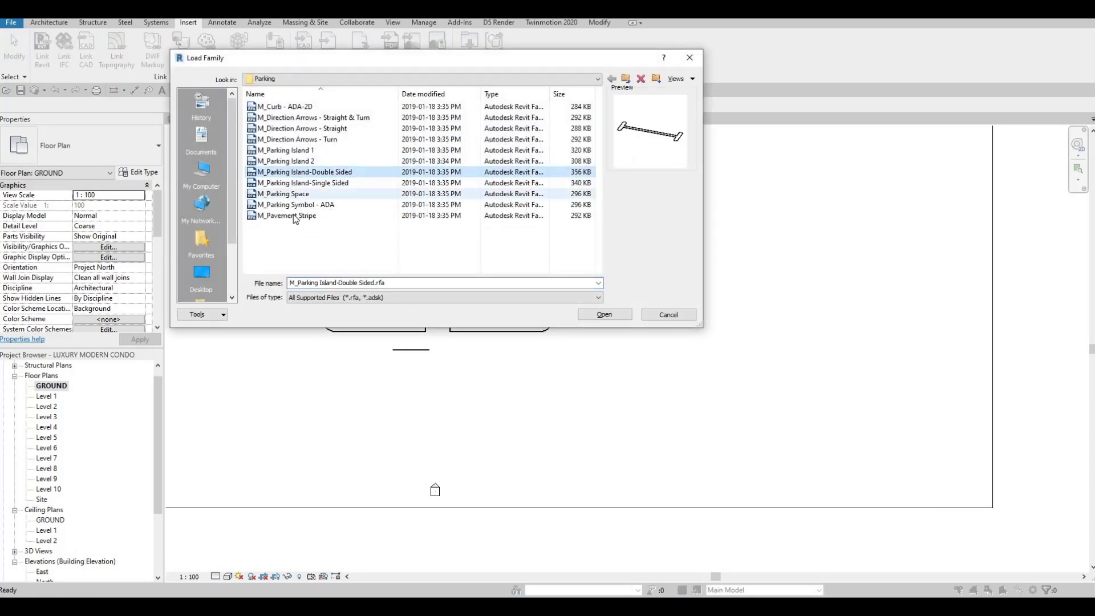
pyautogui.click(295, 216)
pyautogui.click(297, 161)
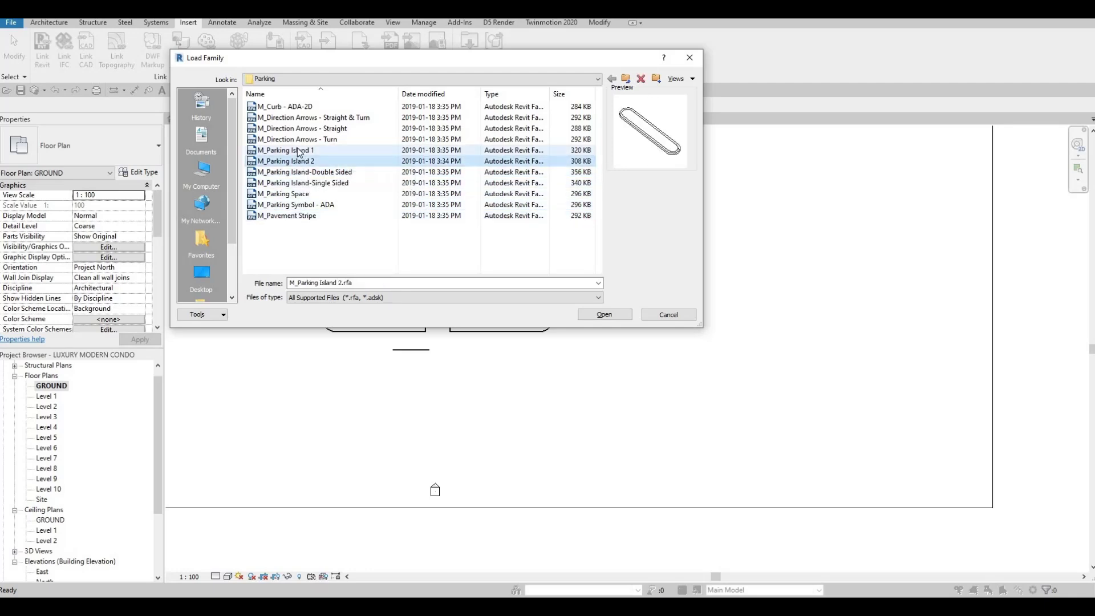
pyautogui.click(298, 151)
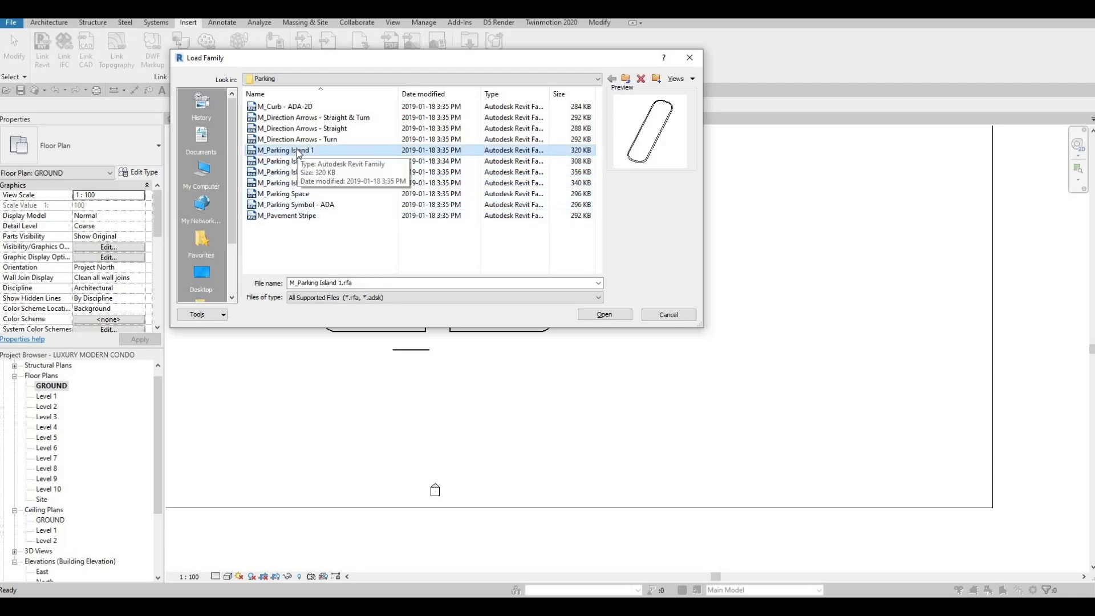
pyautogui.click(293, 195)
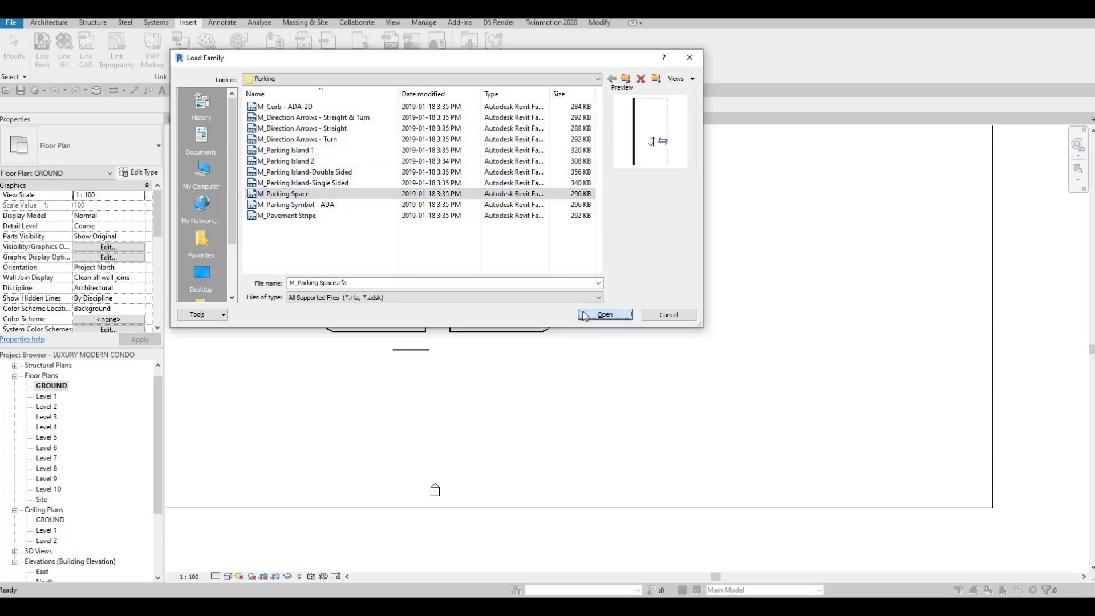
pyautogui.click(605, 315)
pyautogui.press('Escape')
pyautogui.press('Escape')
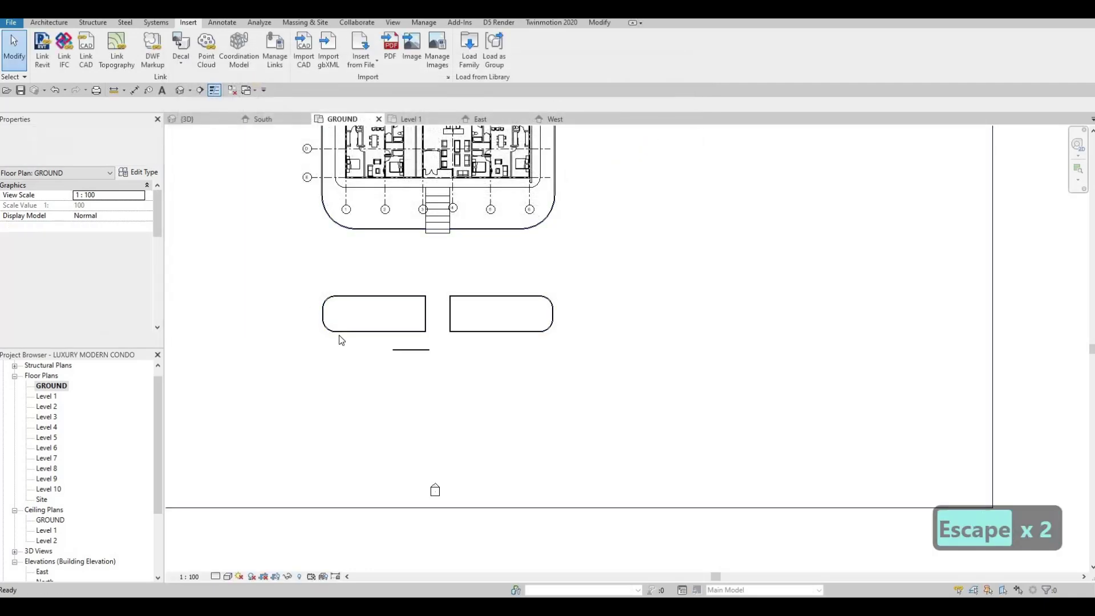
# Step: Place an M_Parking Space component, type 4800 x 2400mm - 90 deg, horizontally below the western island's inner corner
pyautogui.press('c')
pyautogui.press('m')
pyautogui.click(107, 156)
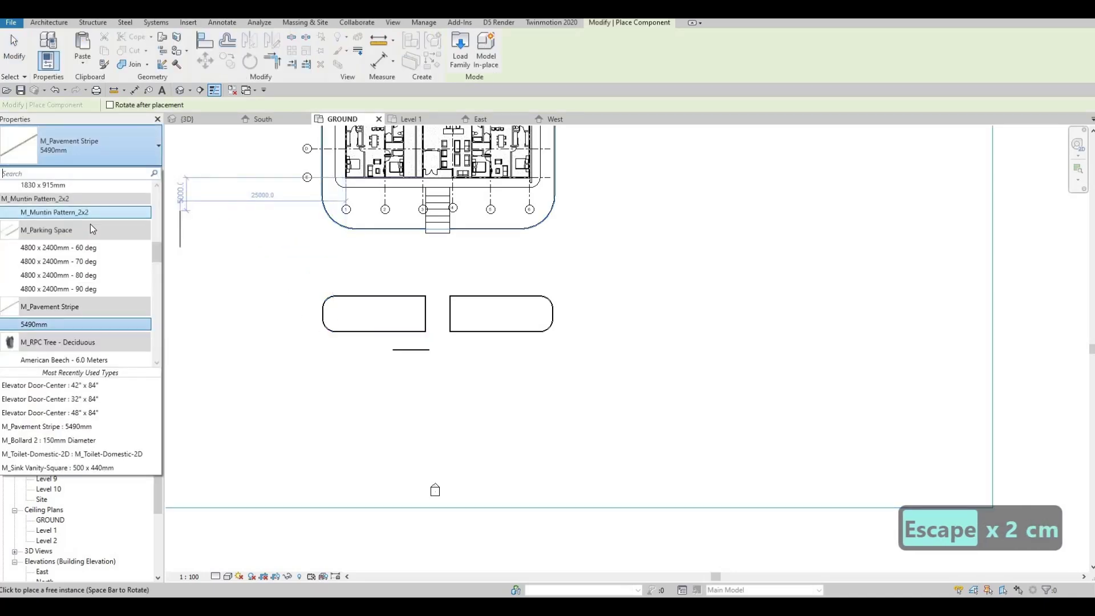
pyautogui.write('parking')
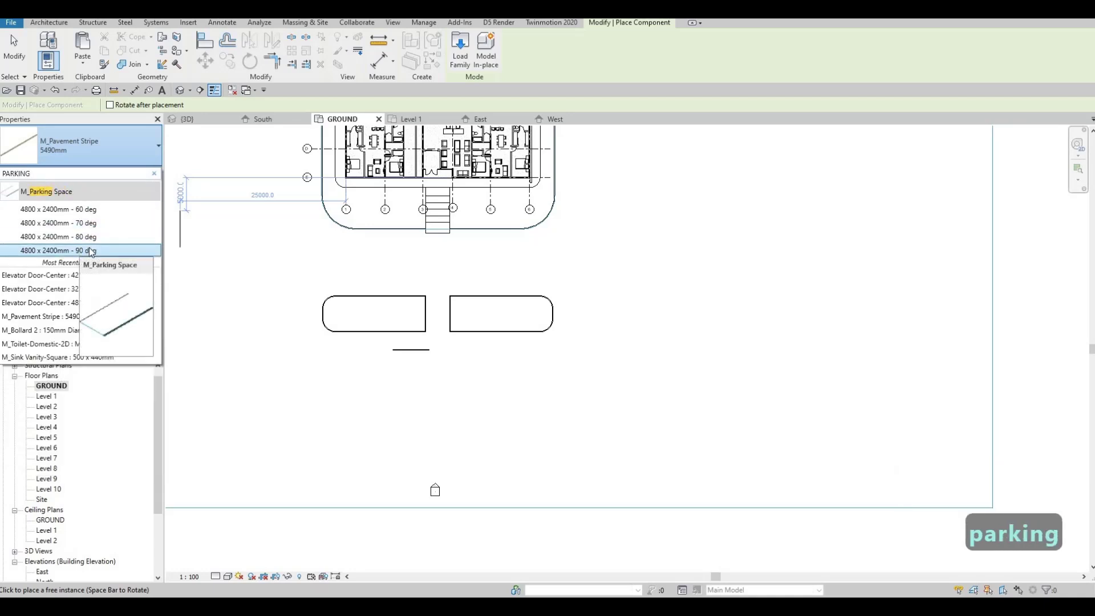
pyautogui.press('Return')
pyautogui.scroll(3, 428, 342)
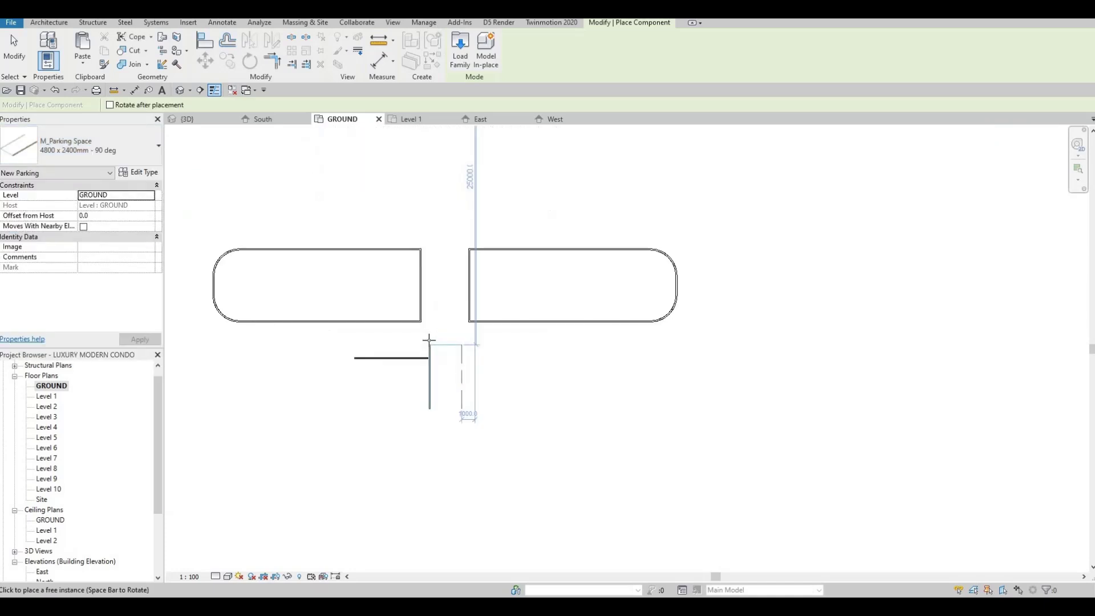
pyautogui.press('space')
pyautogui.press('space')
pyautogui.press('space')
pyautogui.click(417, 321)
pyautogui.press('Escape')
pyautogui.press('Escape')
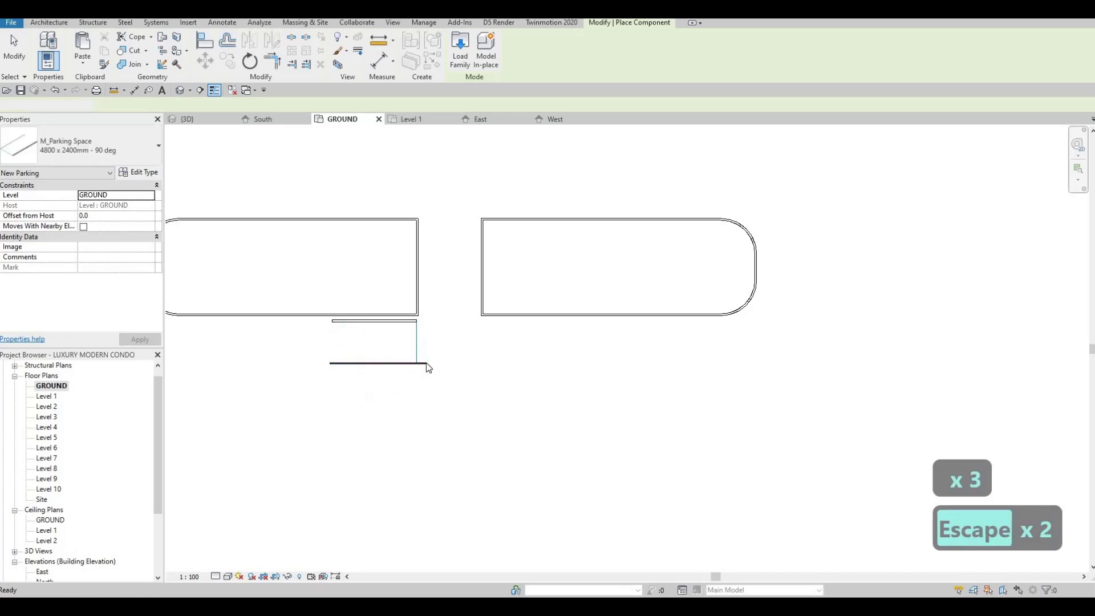
# Step: Delete the pavement stripe that overlaps the new parking space
pyautogui.press('Escape')
pyautogui.click(428, 364)
pyautogui.press('Delete')
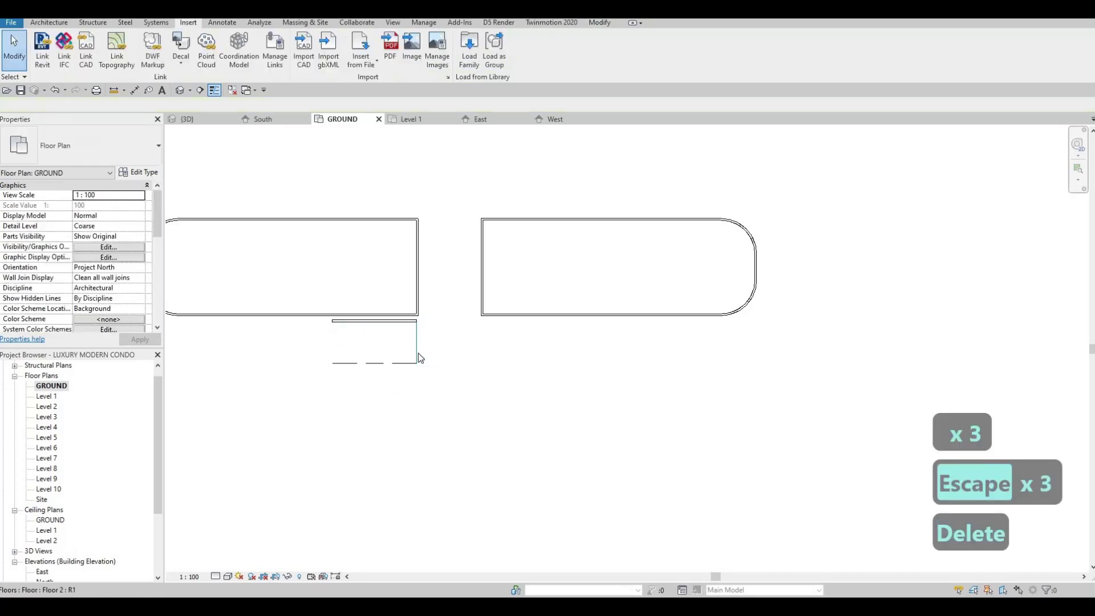
# Step: Flip the parking space horizontally about its end line so it extends across the gap between the two islands
pyautogui.click(419, 344)
pyautogui.press('Delete')
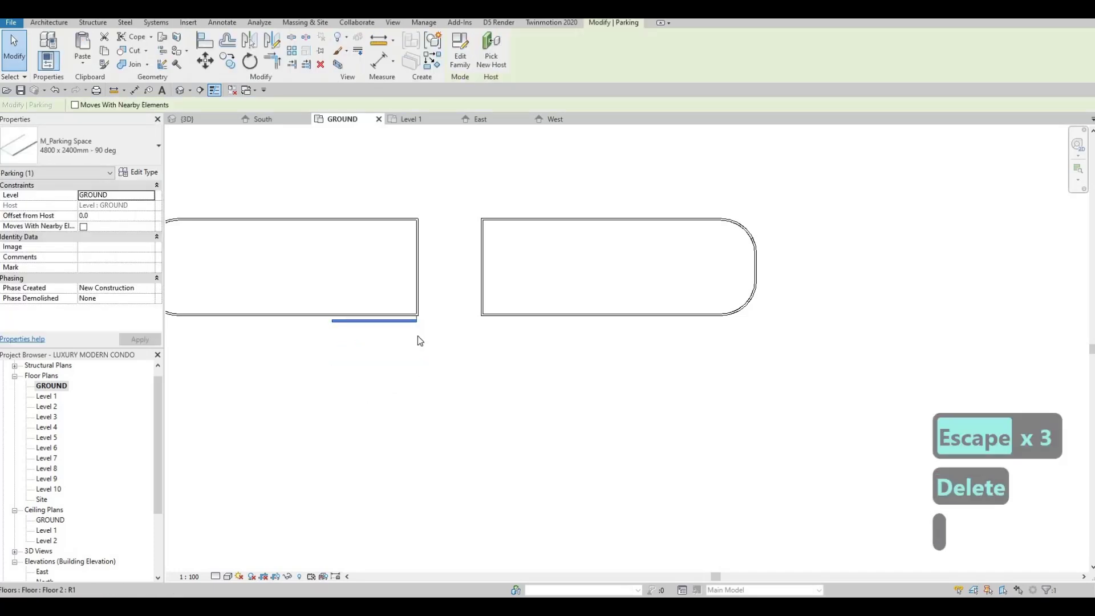
pyautogui.press('Delete')
pyautogui.press('Escape')
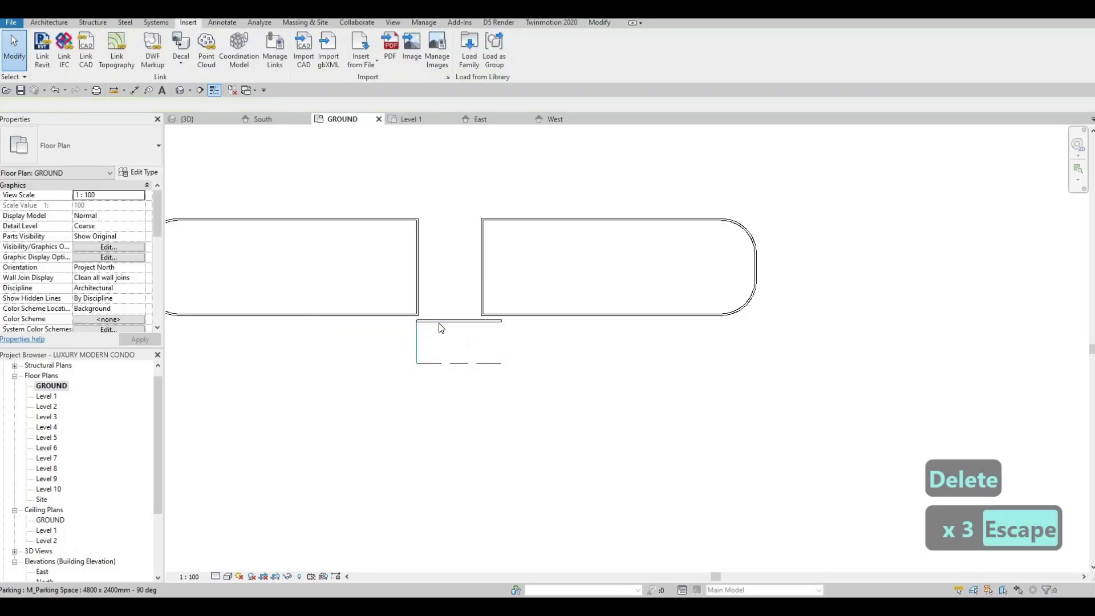
# Step: Place another 4800 x 2400mm - 90 deg parking space vertically below the western island's outer corner, and delete the earlier horizontal one
pyautogui.press('Escape')
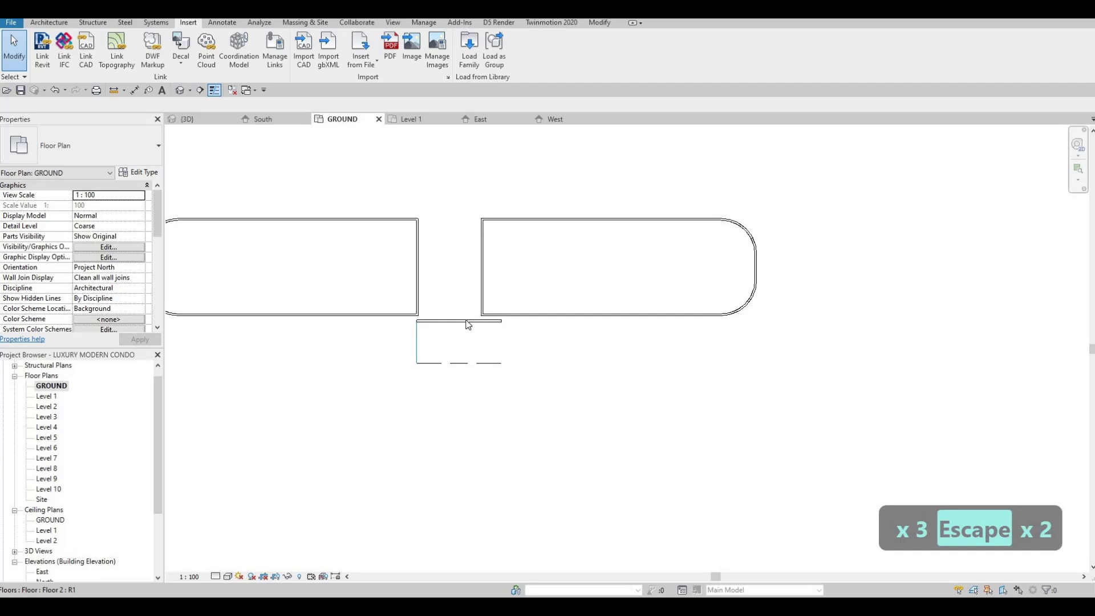
pyautogui.click(428, 325)
pyautogui.press('c')
pyautogui.press('s')
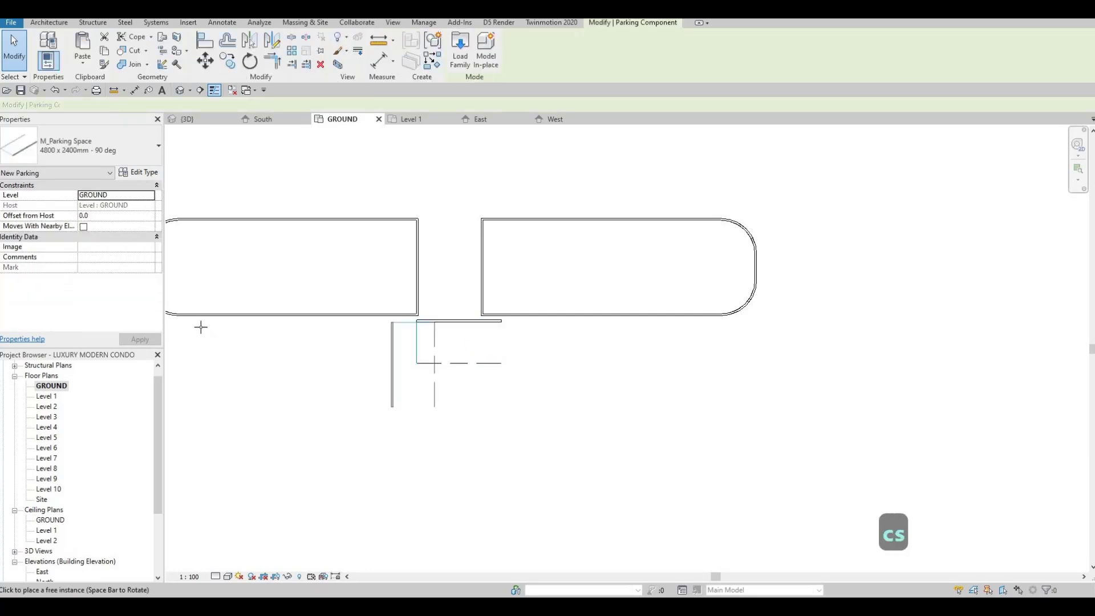
pyautogui.moveTo(266, 309); pyautogui.dragTo(343, 294, button='middle')
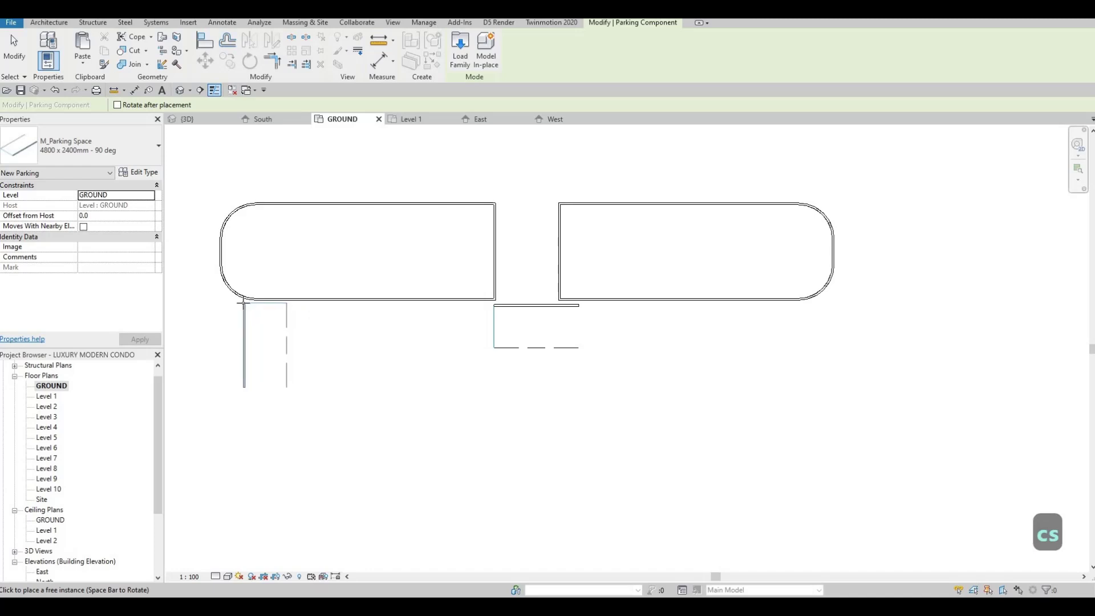
pyautogui.click(261, 306)
pyautogui.press('Escape')
pyautogui.press('Escape')
pyautogui.press('Escape')
pyautogui.click(317, 345)
pyautogui.press('Delete')
# Step: Examine in the 3D view how the new parking space meets the western island's kerb, and return to the GROUND plan
pyautogui.click(301, 335)
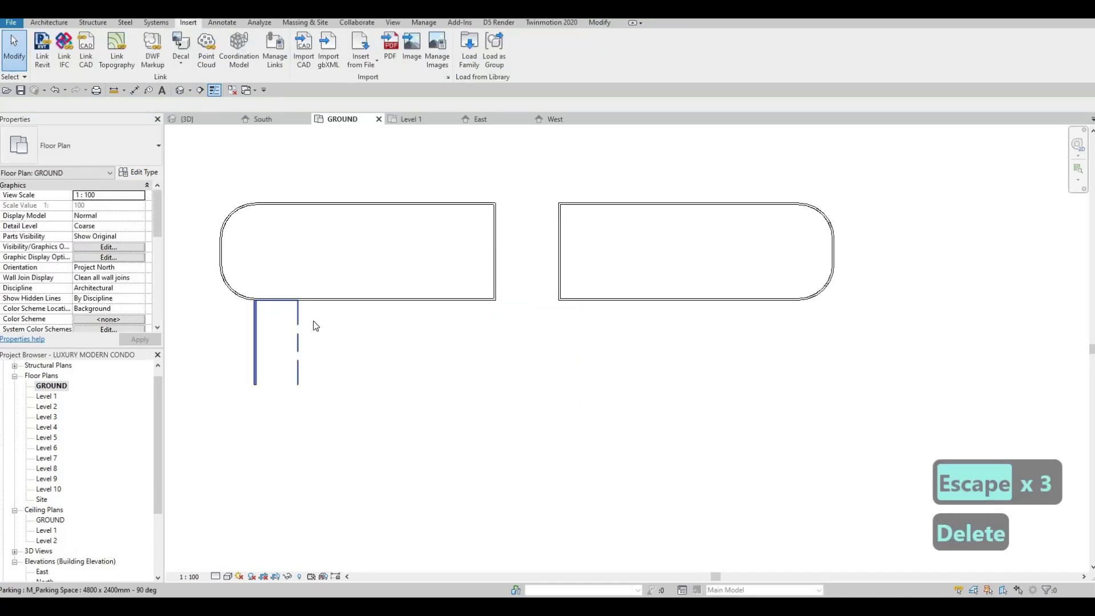
pyautogui.click(197, 120)
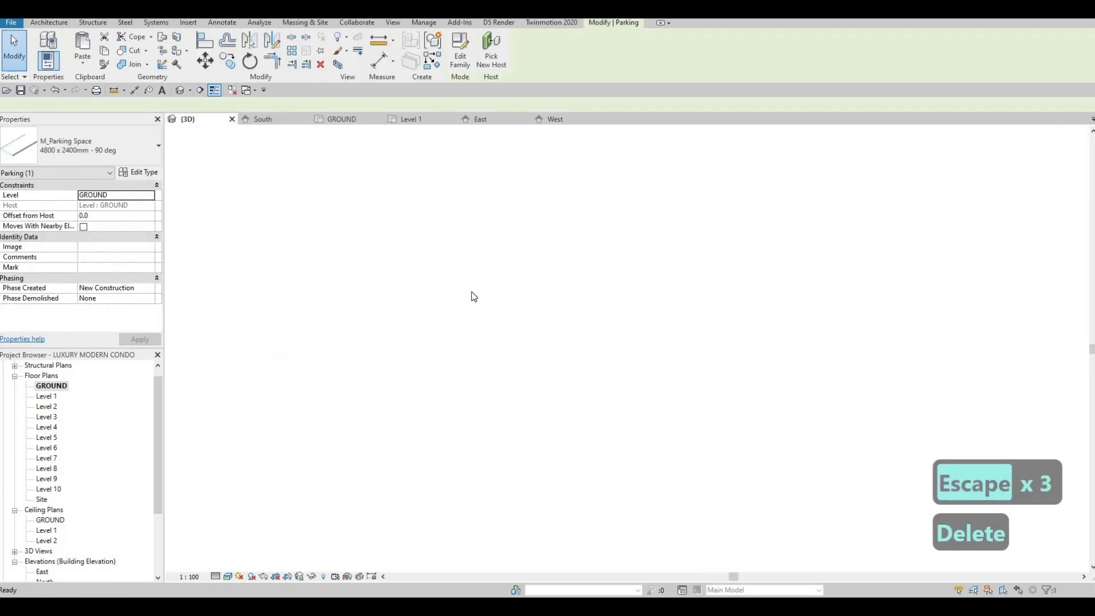
pyautogui.moveTo(656, 564); pyautogui.dragTo(559, 397, button='middle')
pyautogui.scroll(4, 570, 433)
pyautogui.press('Escape')
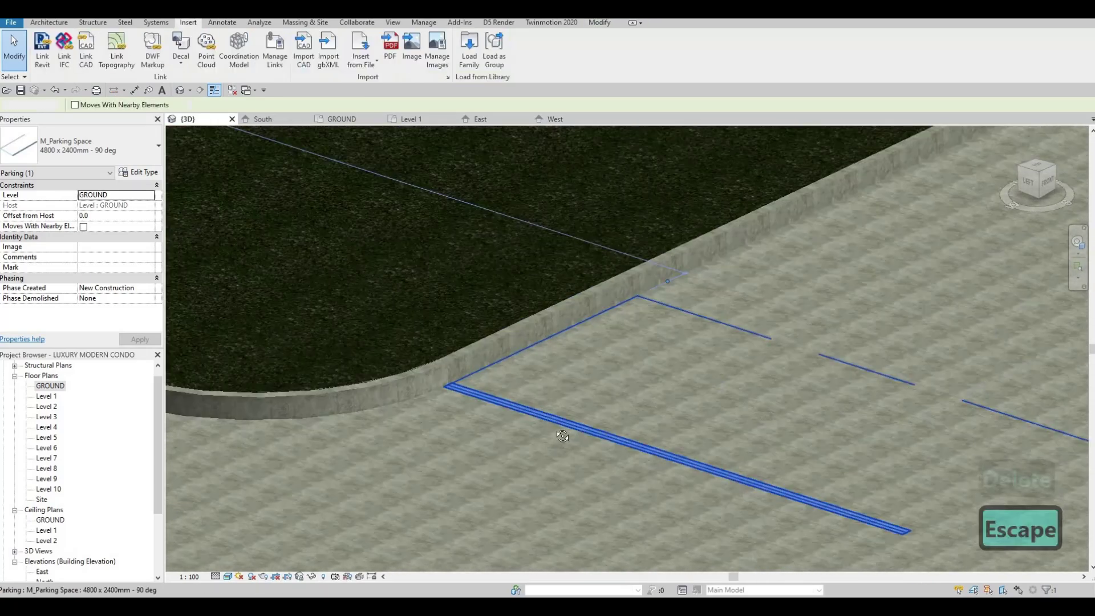
pyautogui.moveTo(576, 468); pyautogui.dragTo(542, 405, button='middle')
pyautogui.scroll(-3, 542, 405)
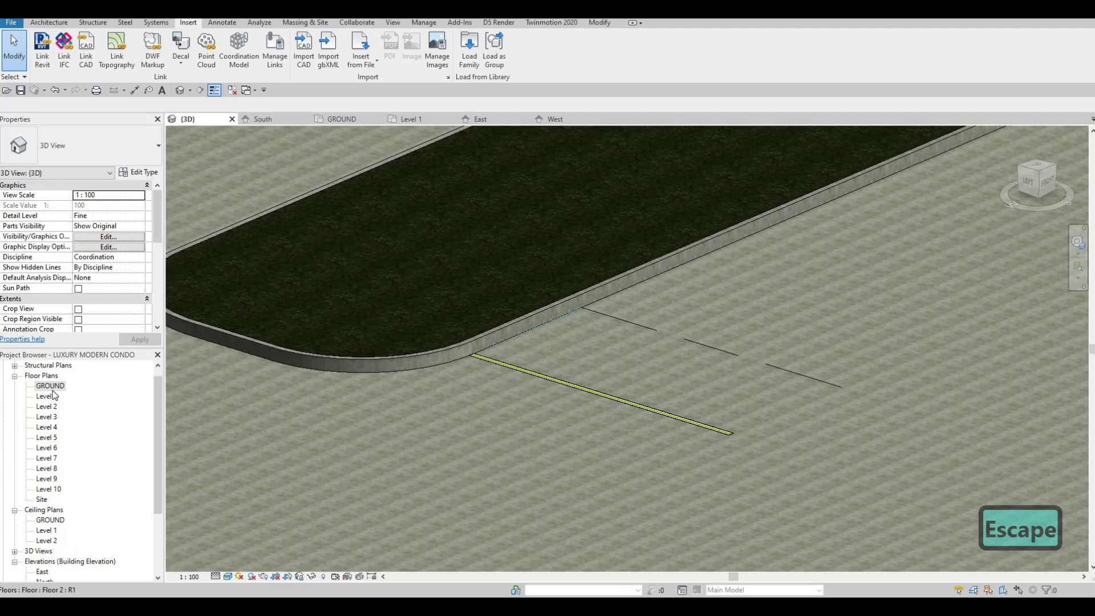
pyautogui.click(337, 118)
pyautogui.press('Escape')
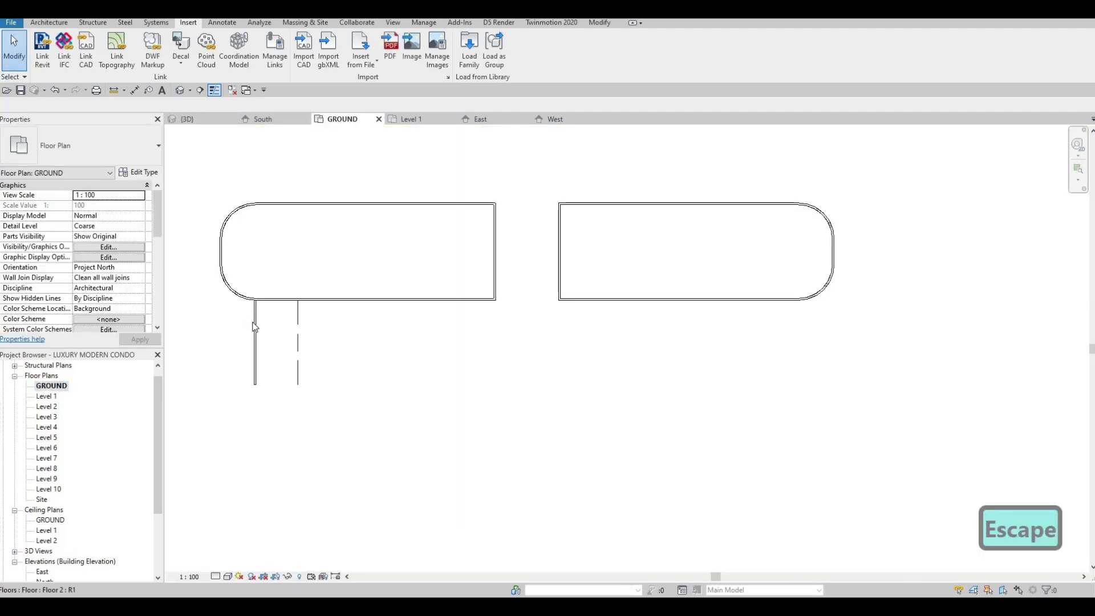
# Step: Copy the parking space four times, edge to edge, eastward along the western island's lower edge
pyautogui.click(255, 322)
pyautogui.scroll(3, 255, 322)
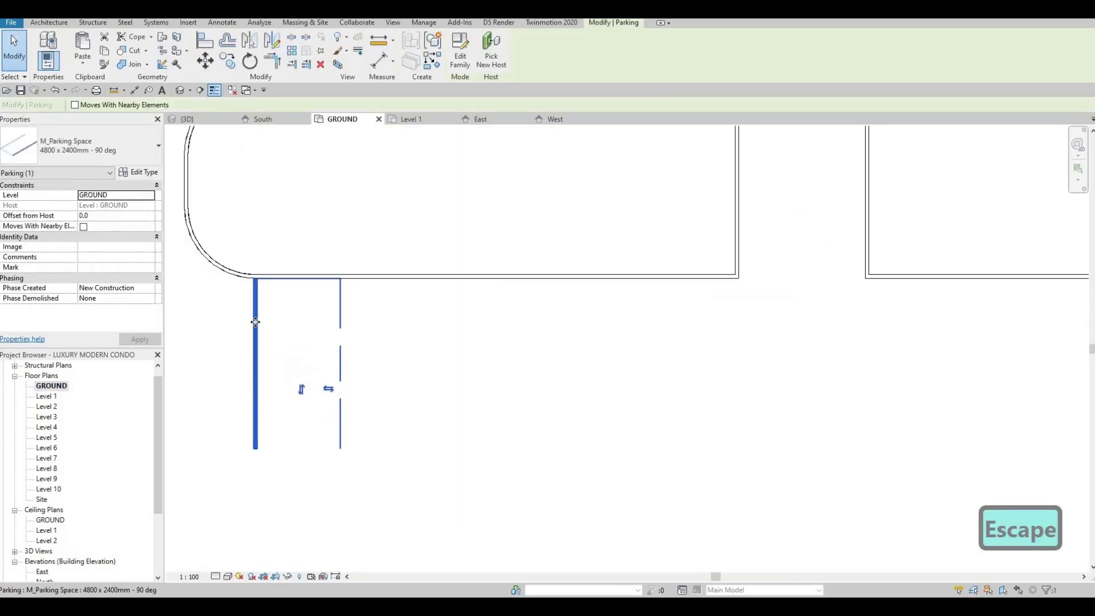
pyautogui.press('c')
pyautogui.press('o')
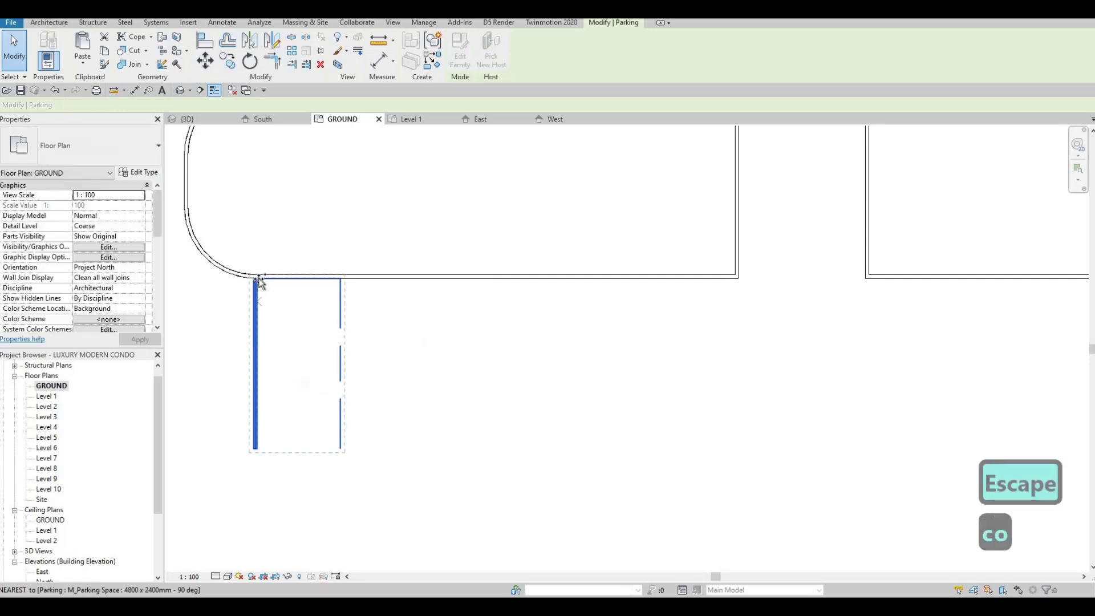
pyautogui.click(254, 279)
pyautogui.click(431, 280)
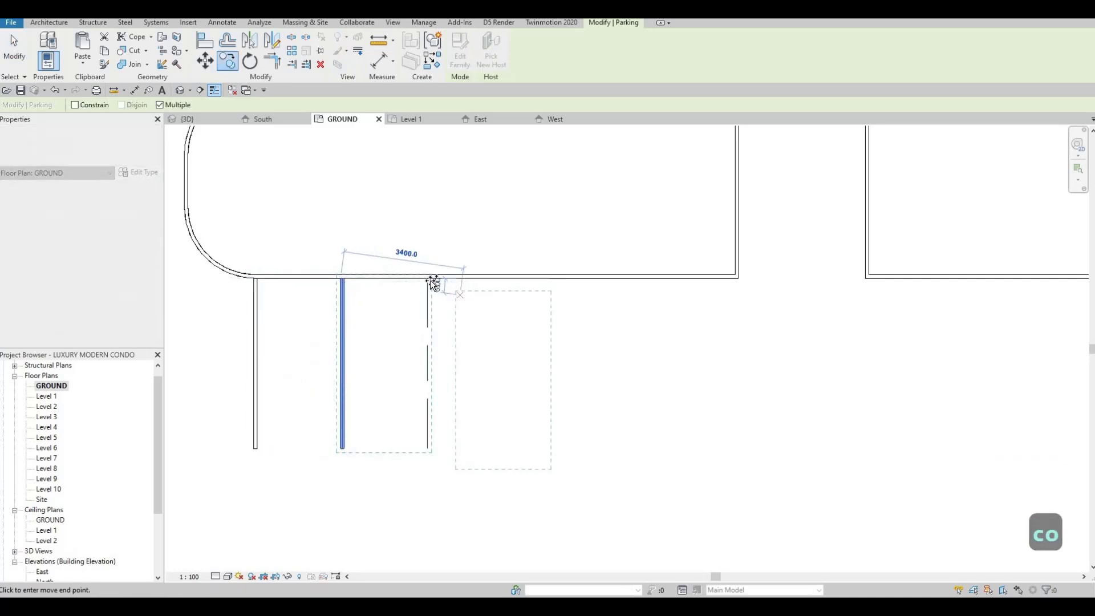
pyautogui.click(516, 279)
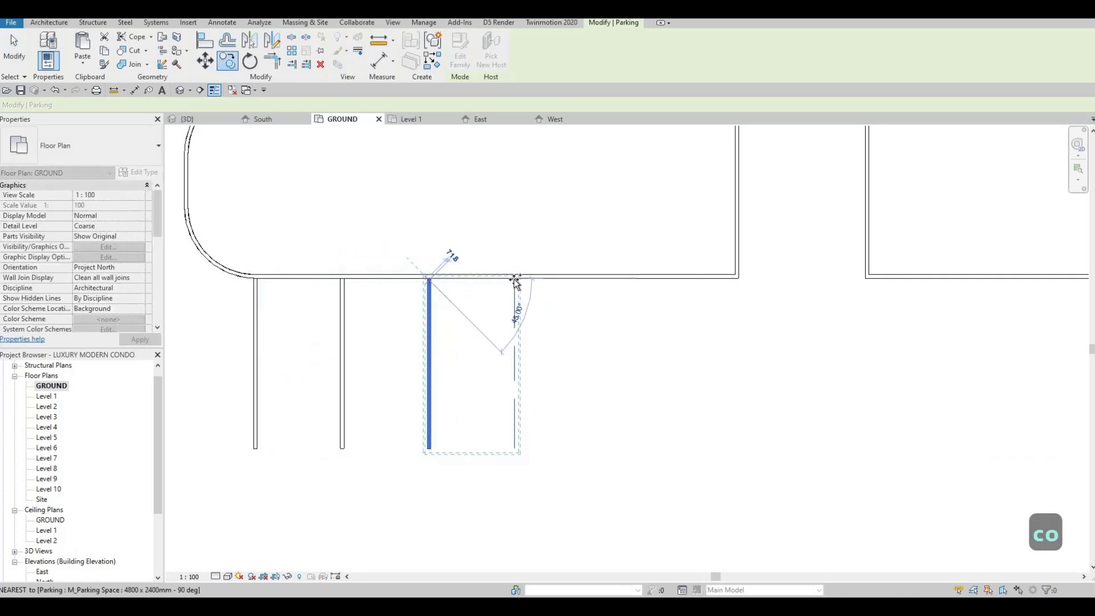
pyautogui.click(601, 281)
# Step: Continue with six adjoining copies of the parking space below the eastern island, starting at its inner corner
pyautogui.moveTo(867, 283); pyautogui.dragTo(605, 299, button='middle')
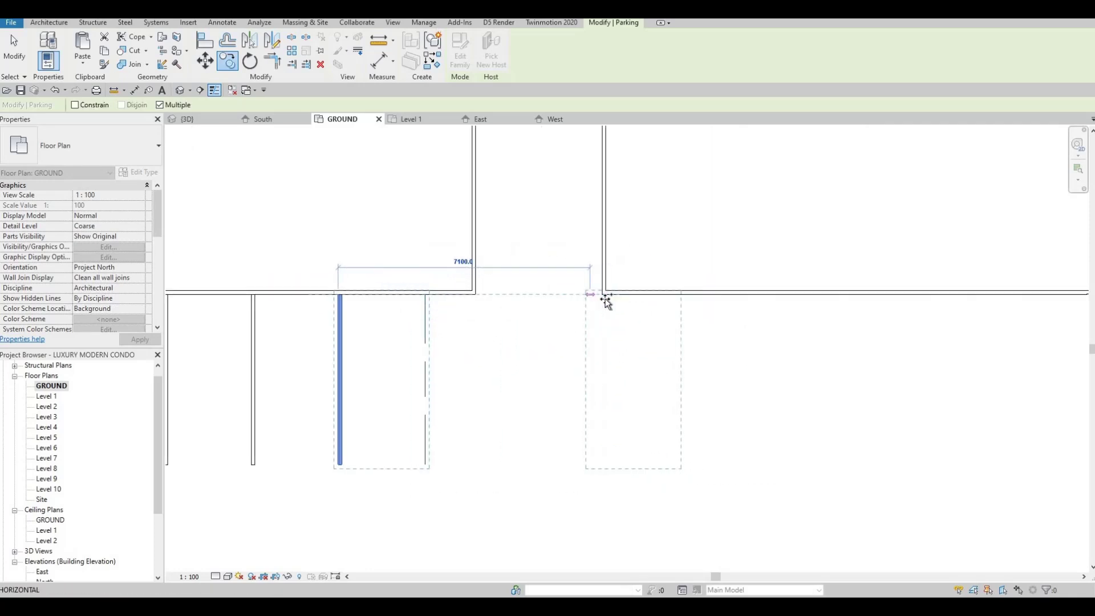
pyautogui.click(605, 295)
pyautogui.moveTo(669, 322); pyautogui.dragTo(462, 326, button='middle')
pyautogui.click(566, 303)
pyautogui.click(577, 307)
pyautogui.click(708, 303)
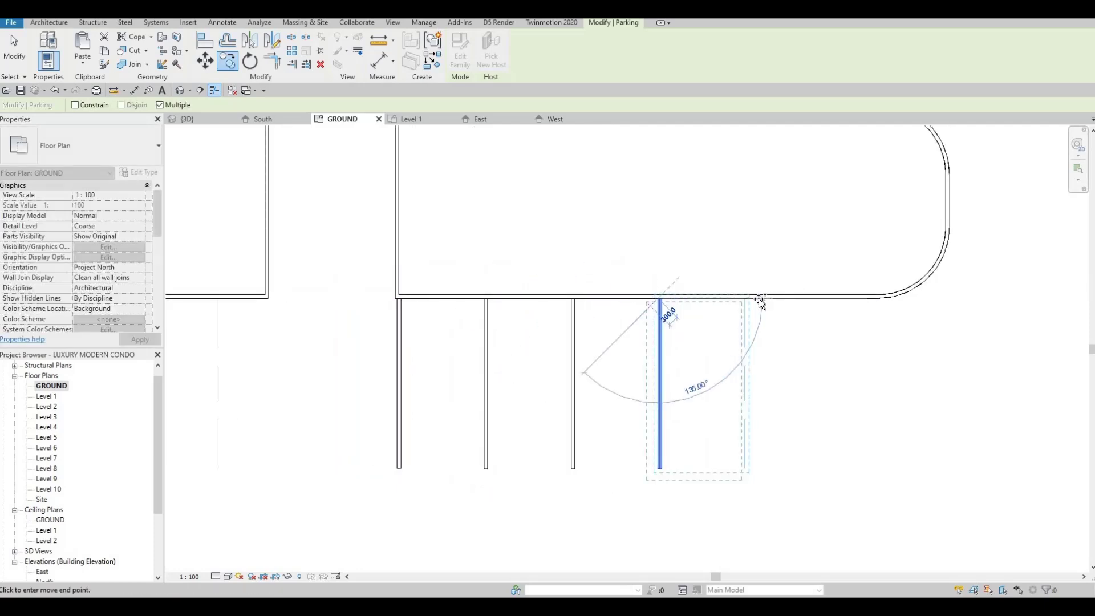
pyautogui.click(751, 303)
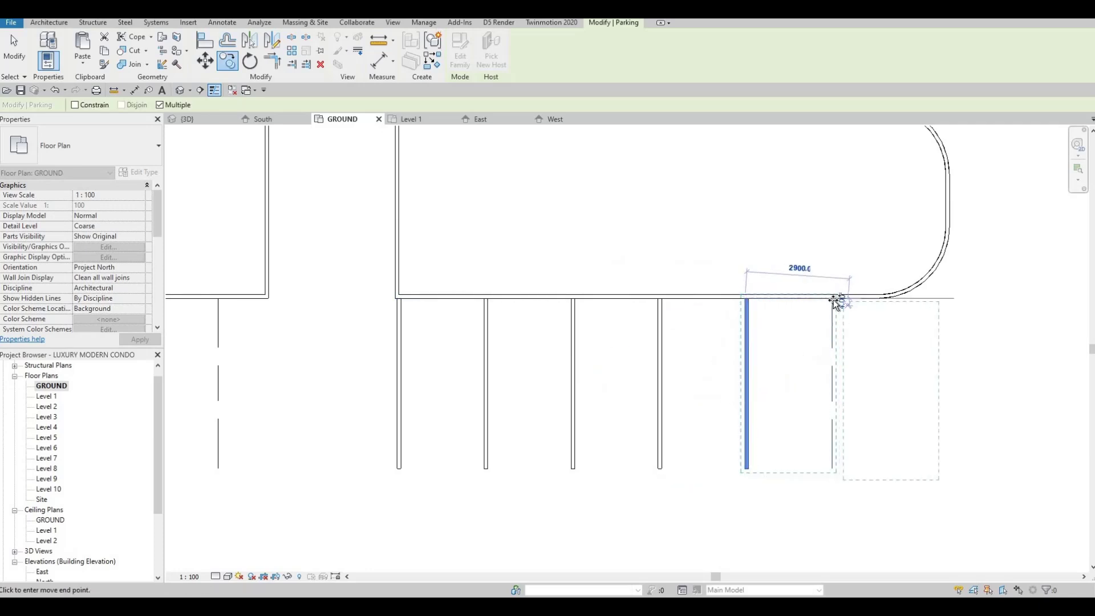
pyautogui.click(745, 329)
pyautogui.scroll(-3, 924, 342)
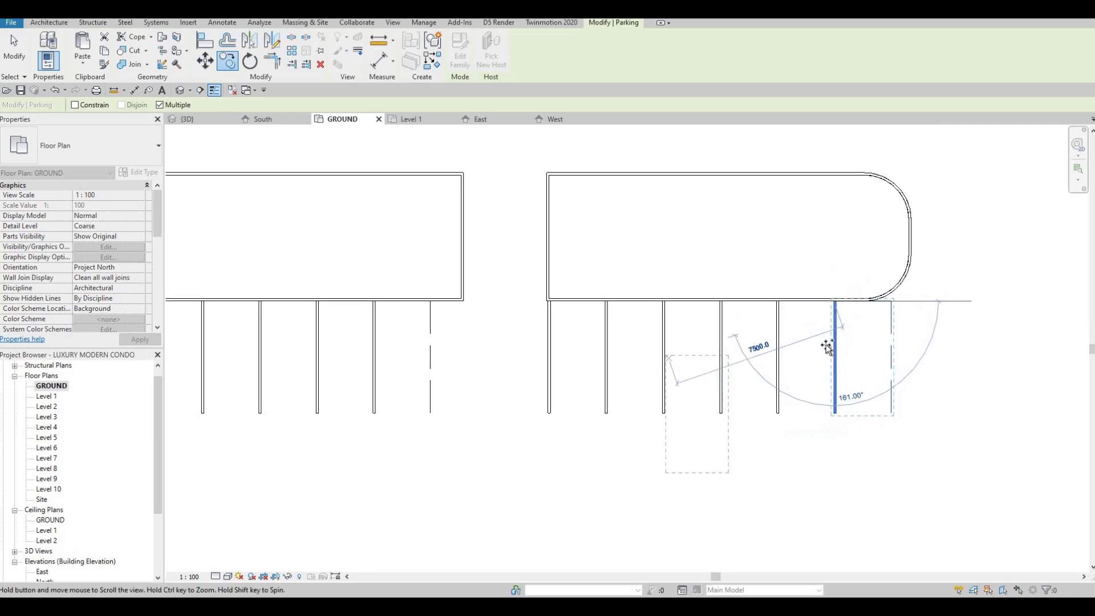
pyautogui.press('Escape')
pyautogui.press('Escape')
pyautogui.press('Escape')
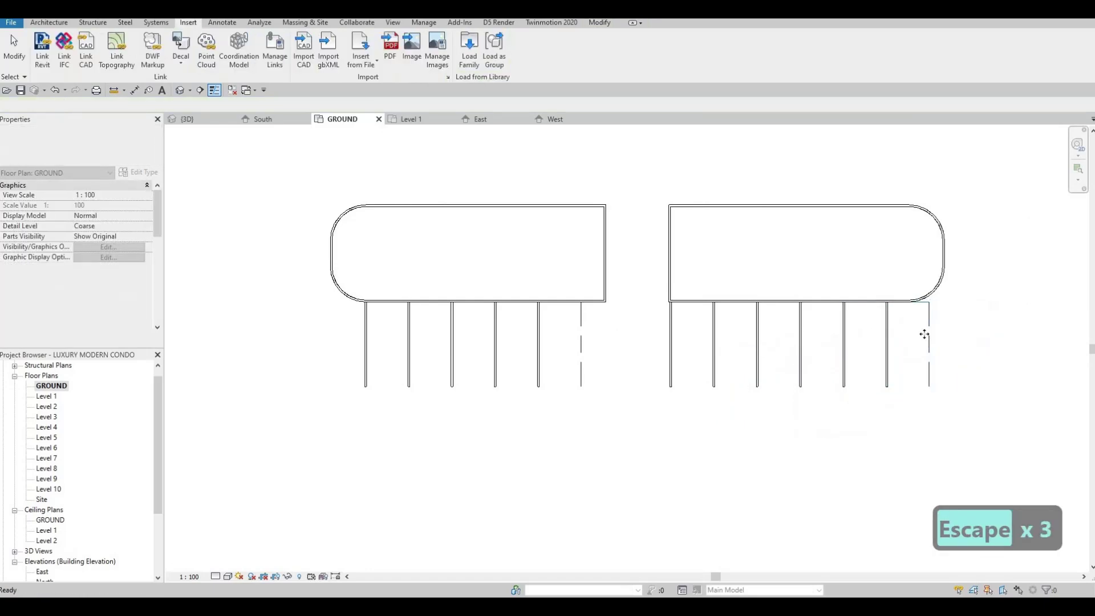
# Step: Try deleting the easternmost parking space below the eastern island, and undo the deletion
pyautogui.click(921, 345)
pyautogui.press('Delete')
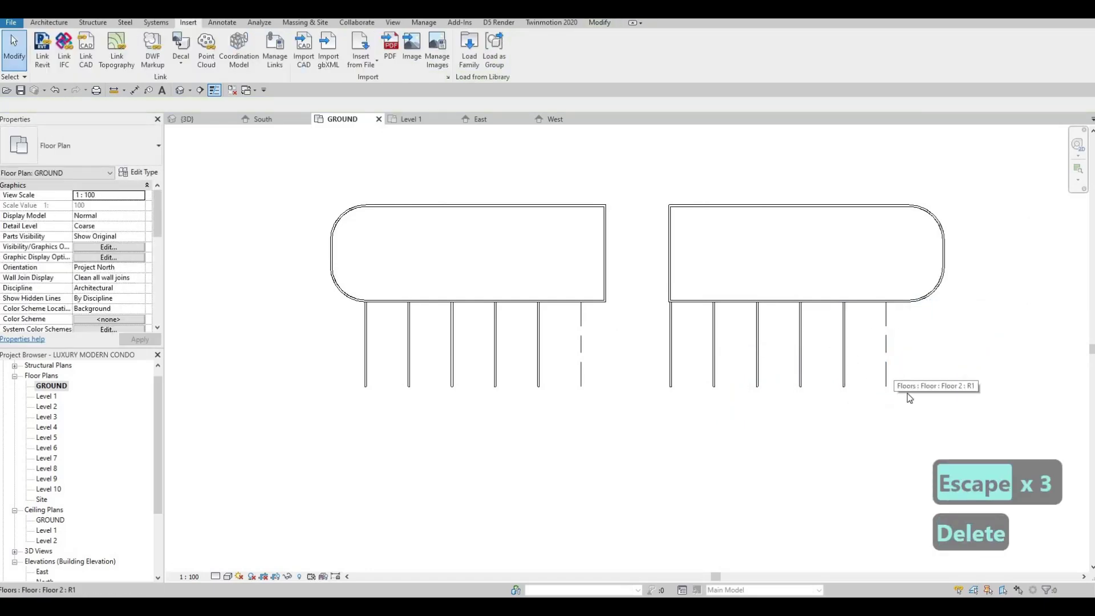
pyautogui.hotkey('ctrl', 'z')
# Step: Nudge the eastern island's five outer parking spaces ten increments east, leaving the innermost space in place
pyautogui.moveTo(709, 333); pyautogui.dragTo(727, 338)
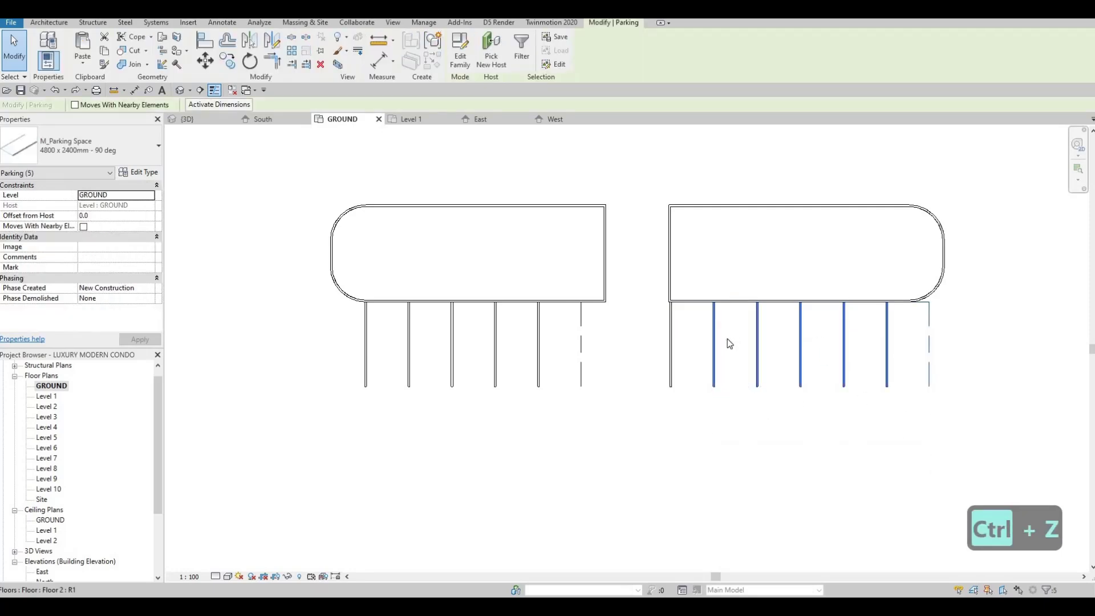
pyautogui.press('Right')
pyautogui.press('Right')
pyautogui.press('Right')
pyautogui.press('Right')
pyautogui.press('Right')
pyautogui.press('Right')
pyautogui.press('Right')
pyautogui.press('Right')
pyautogui.press('Right')
pyautogui.press('Right')
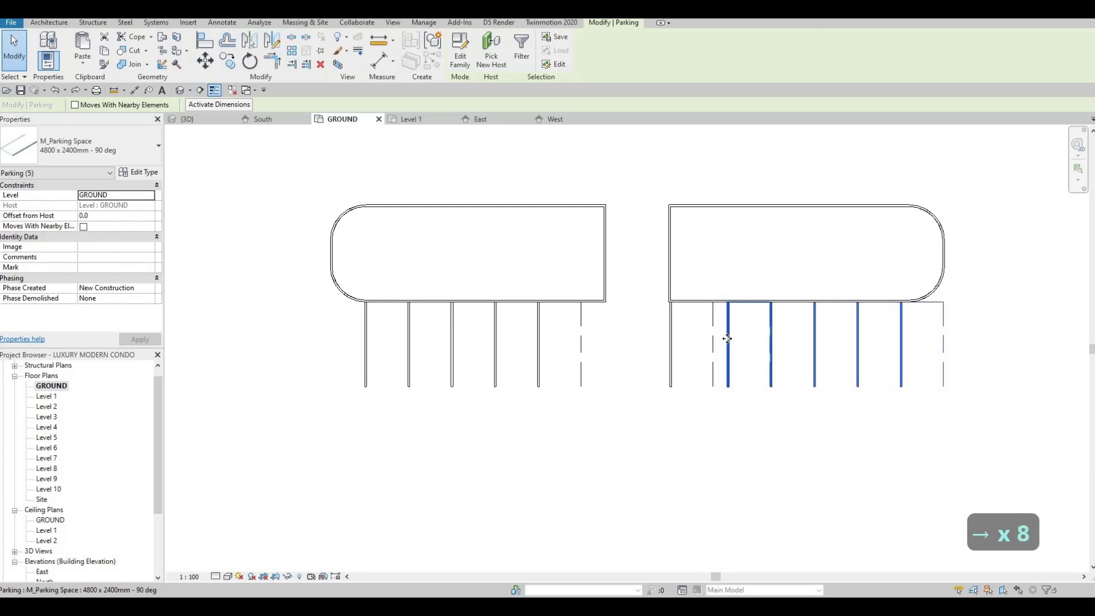
pyautogui.press('Escape')
pyautogui.press('Escape')
pyautogui.press('Escape')
pyautogui.press('Escape')
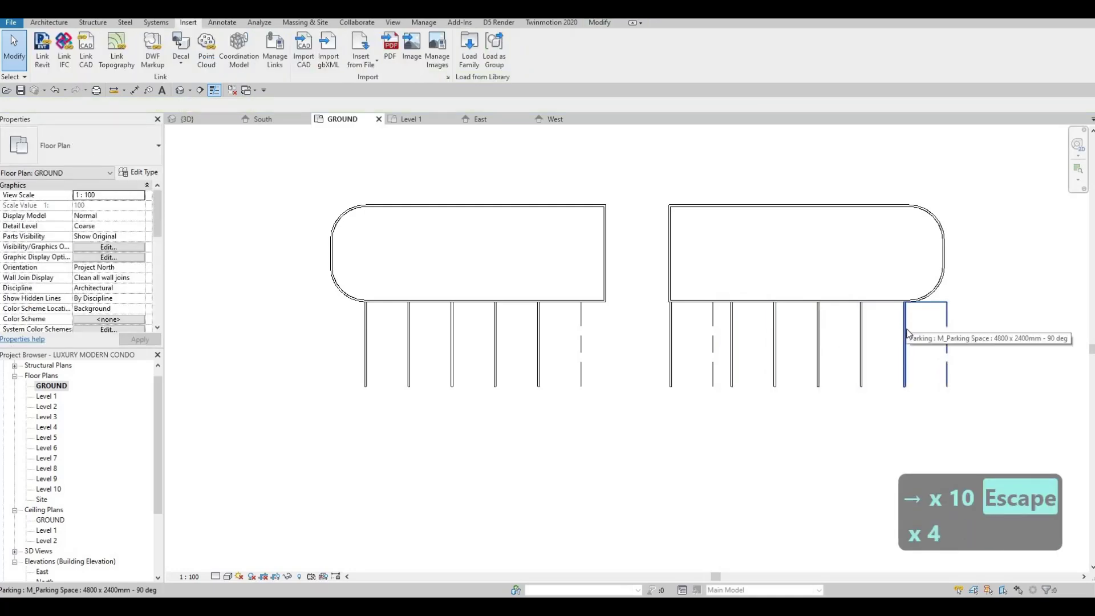
pyautogui.press('Escape')
# Step: Nudge the same five outer parking spaces three more increments east to widen the innermost bay
pyautogui.moveTo(927, 432); pyautogui.dragTo(729, 350)
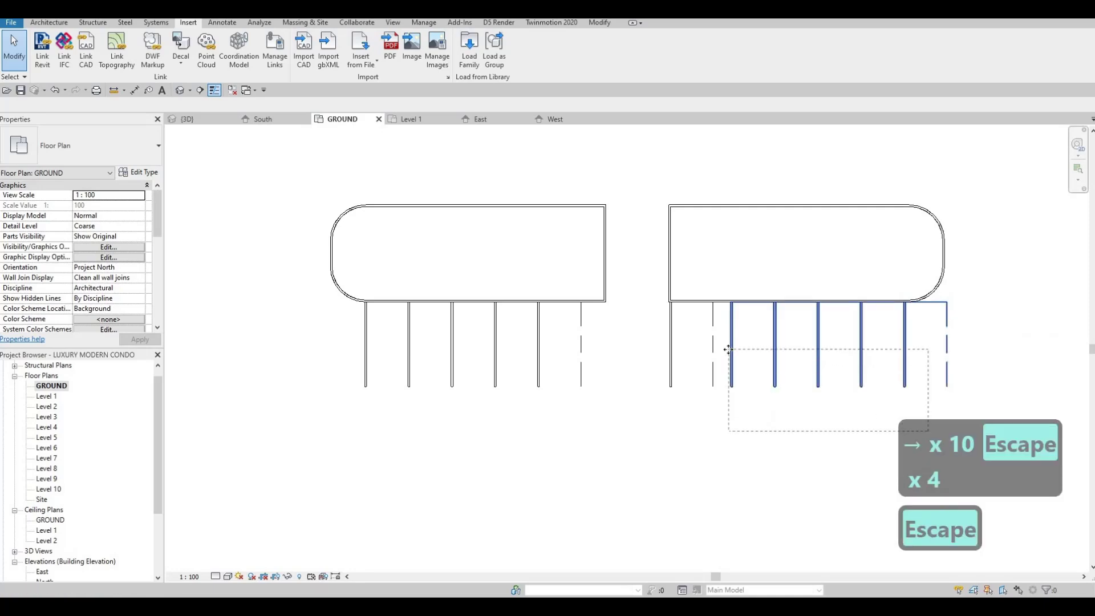
pyautogui.press('Right')
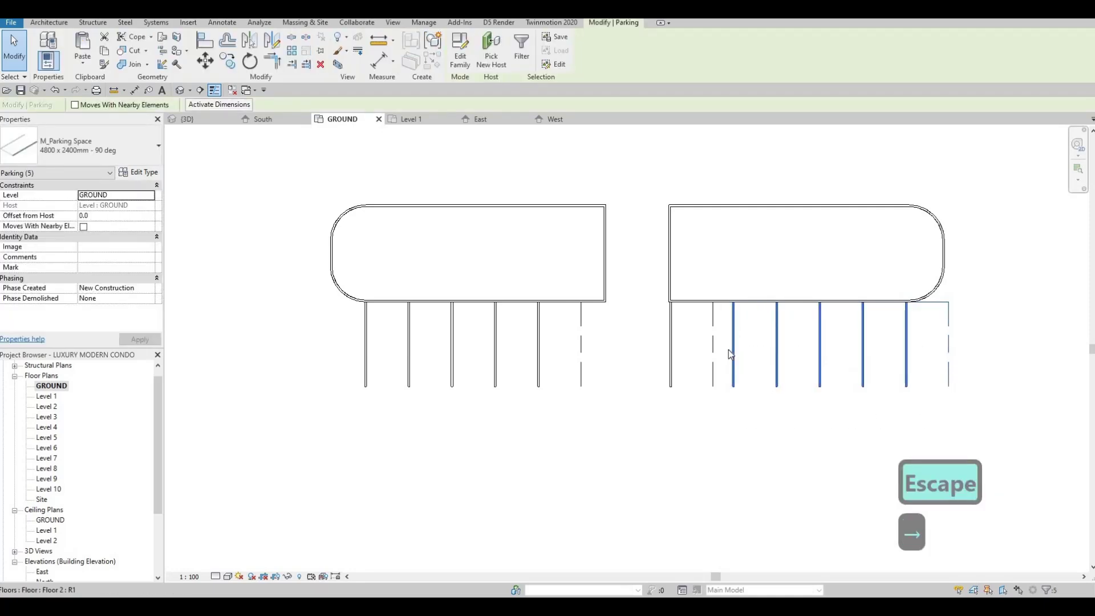
pyautogui.press('Right')
pyautogui.press('Right')
pyautogui.press('Escape')
pyautogui.press('Escape')
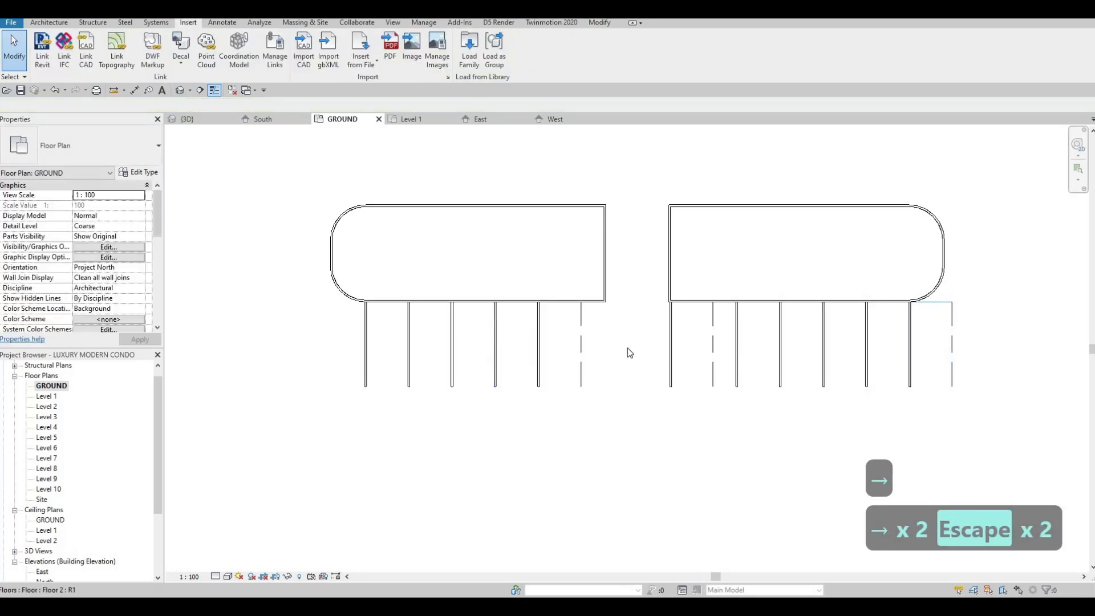
# Step: Copy the eastern island's innermost parking space to the western island's inner lower corner
pyautogui.click(675, 334)
pyautogui.press('c')
pyautogui.press('o')
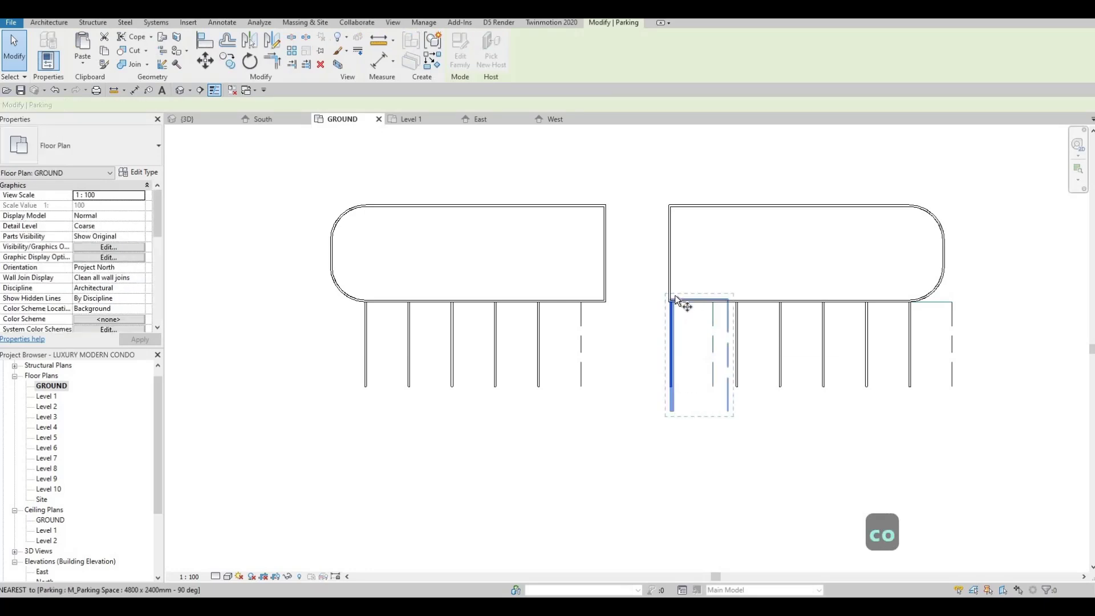
pyautogui.scroll(2, 668, 308)
pyautogui.click(674, 295)
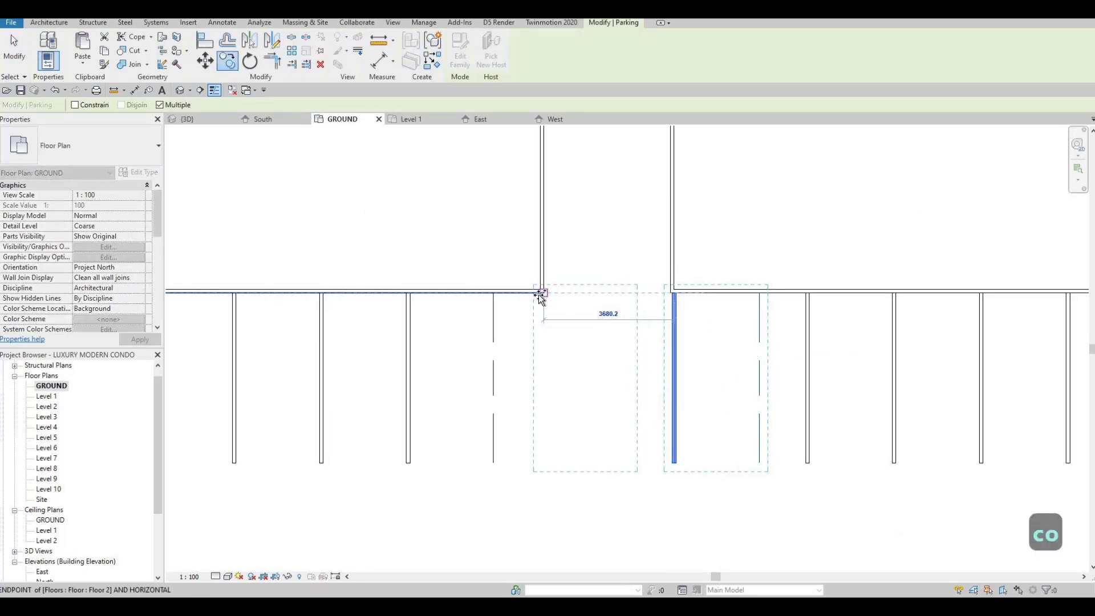
pyautogui.click(541, 294)
pyautogui.scroll(1, 542, 283)
pyautogui.press('Escape')
pyautogui.press('Escape')
pyautogui.press('Escape')
pyautogui.press('Escape')
pyautogui.scroll(-3, 542, 347)
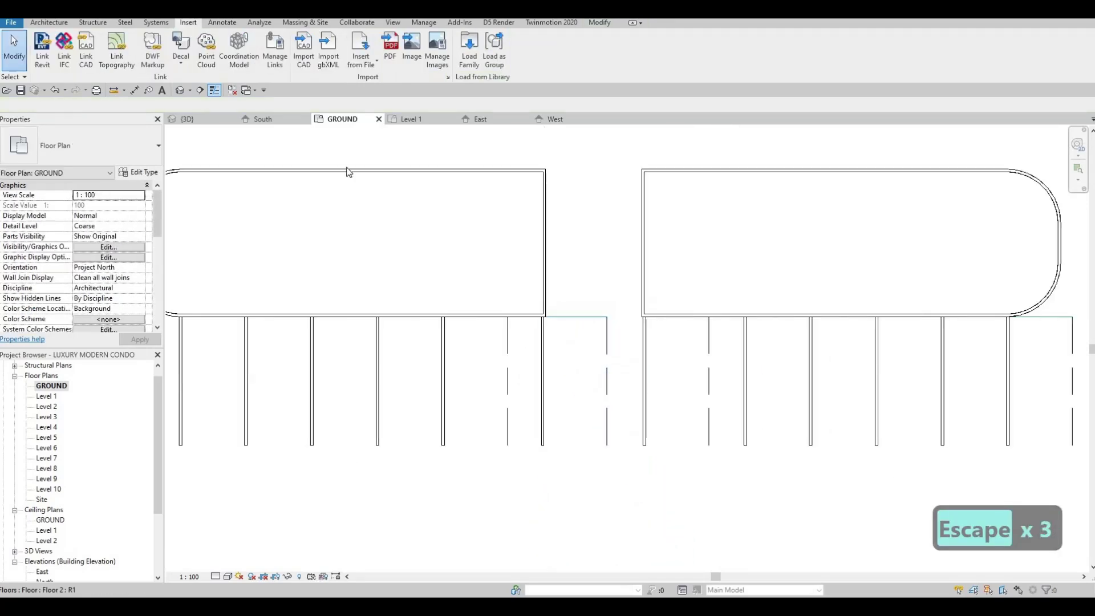
# Step: Examine the parking lines in the 3D view and the type properties of the space at the western island's inner end
pyautogui.click(190, 119)
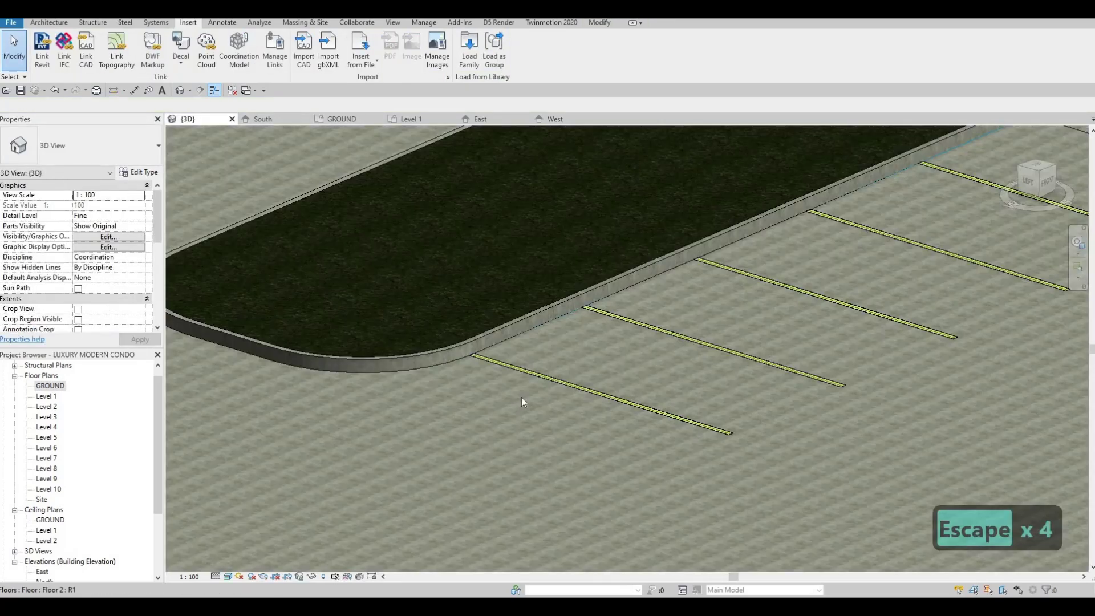
pyautogui.scroll(-2, 753, 326)
pyautogui.scroll(6, 769, 299)
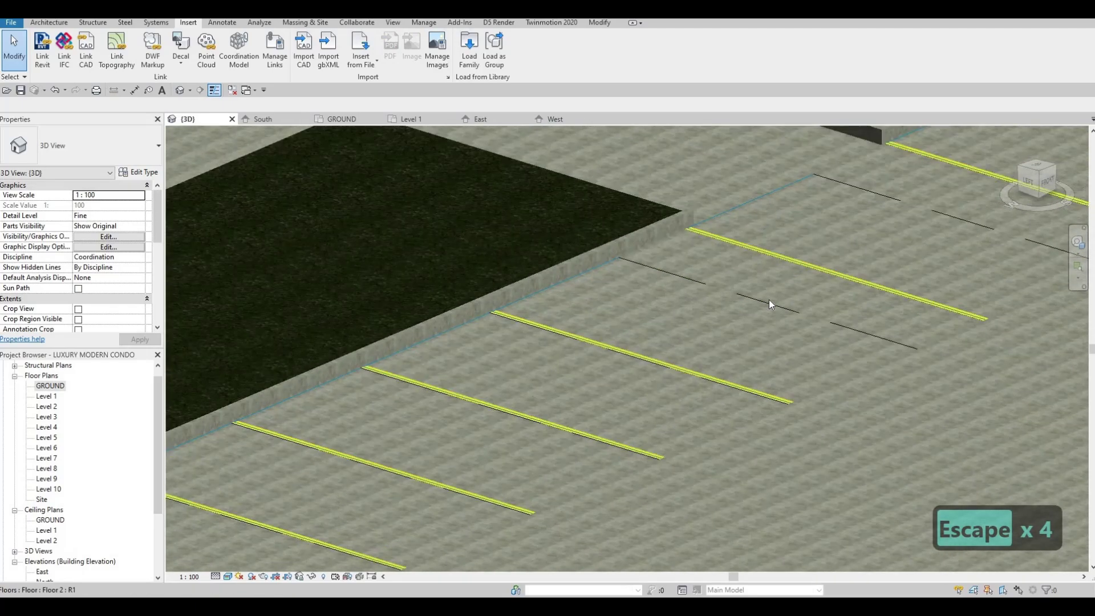
pyautogui.click(769, 299)
pyautogui.scroll(-1, 666, 329)
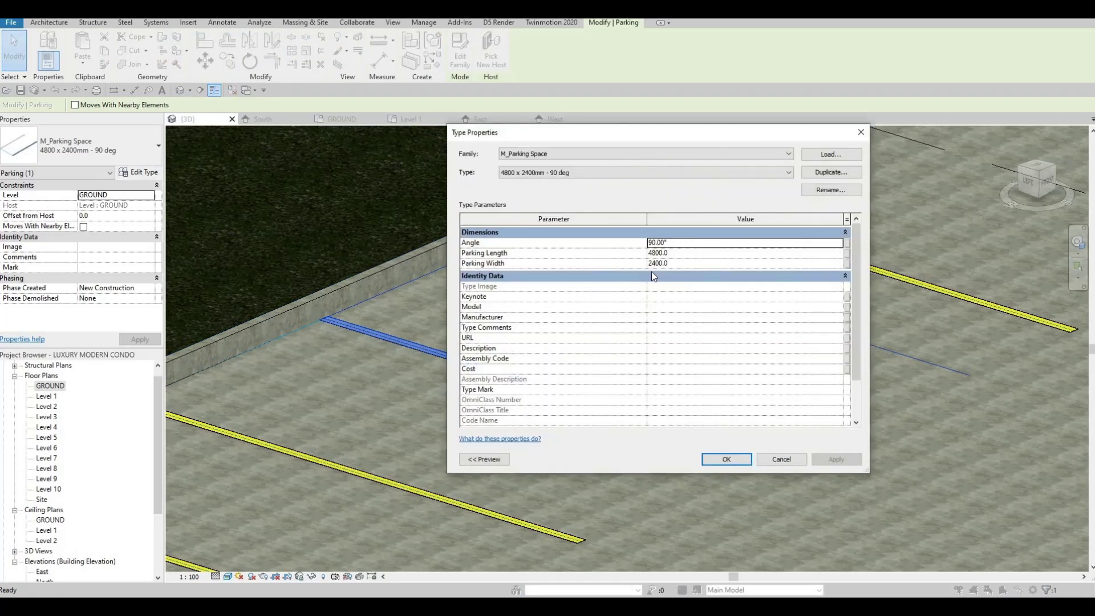
pyautogui.press('Escape')
pyautogui.press('Escape')
pyautogui.press('Escape')
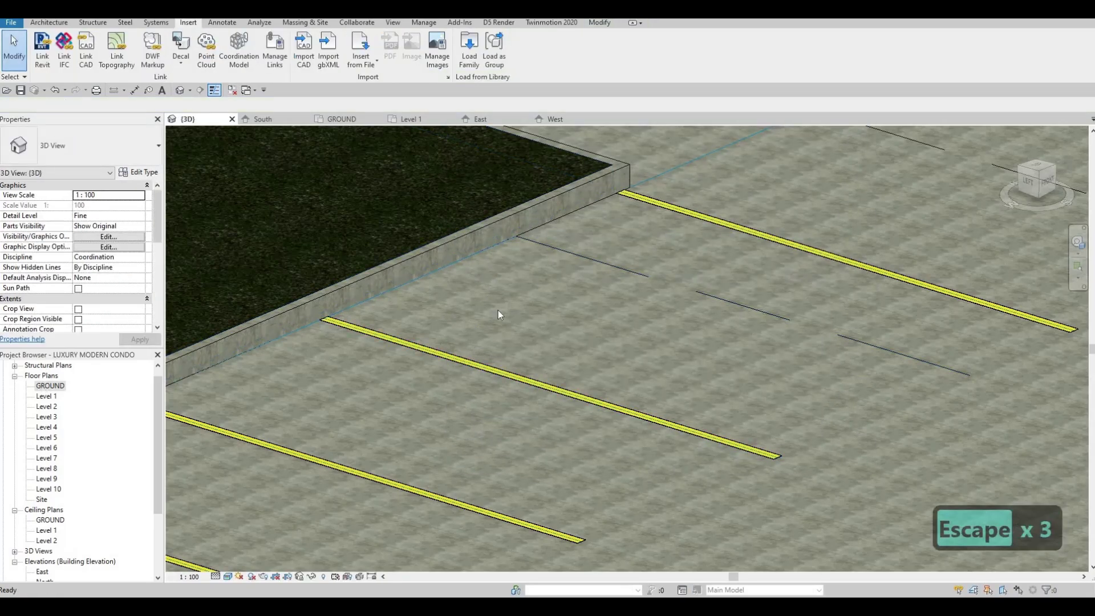
# Step: Load the M_Parking Symbol - ADA family from the Parking folder into the project, working in the GROUND plan
pyautogui.click(342, 119)
pyautogui.click(468, 64)
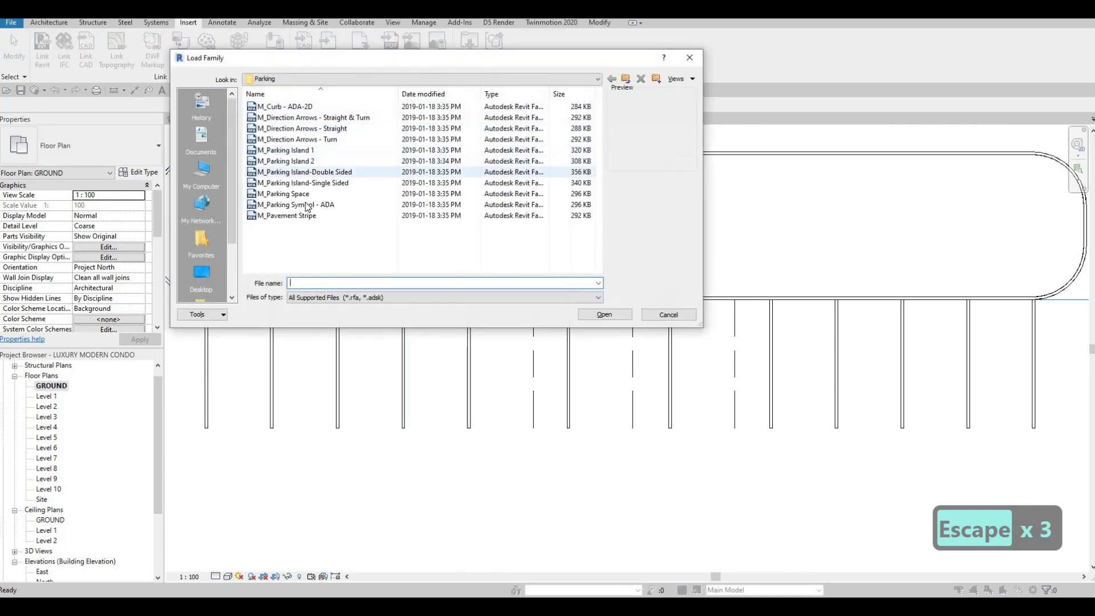
pyautogui.click(307, 205)
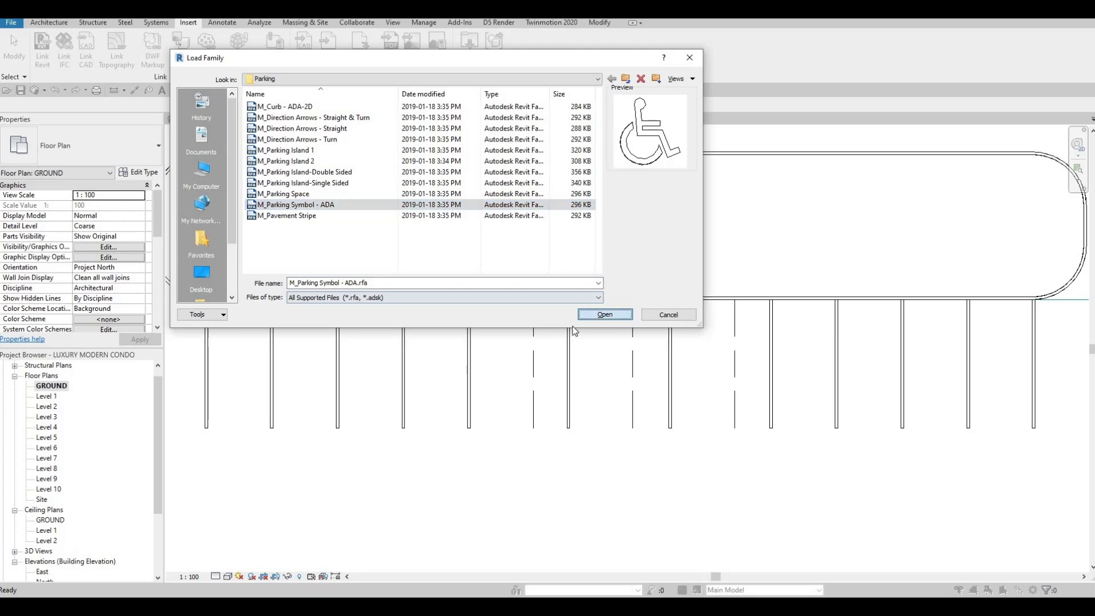
pyautogui.press('Return')
# Step: Place an M_Parking Symbol - ADA in the innermost wide bay of each parking row, aligning the two symbols horizontally
pyautogui.press('m')
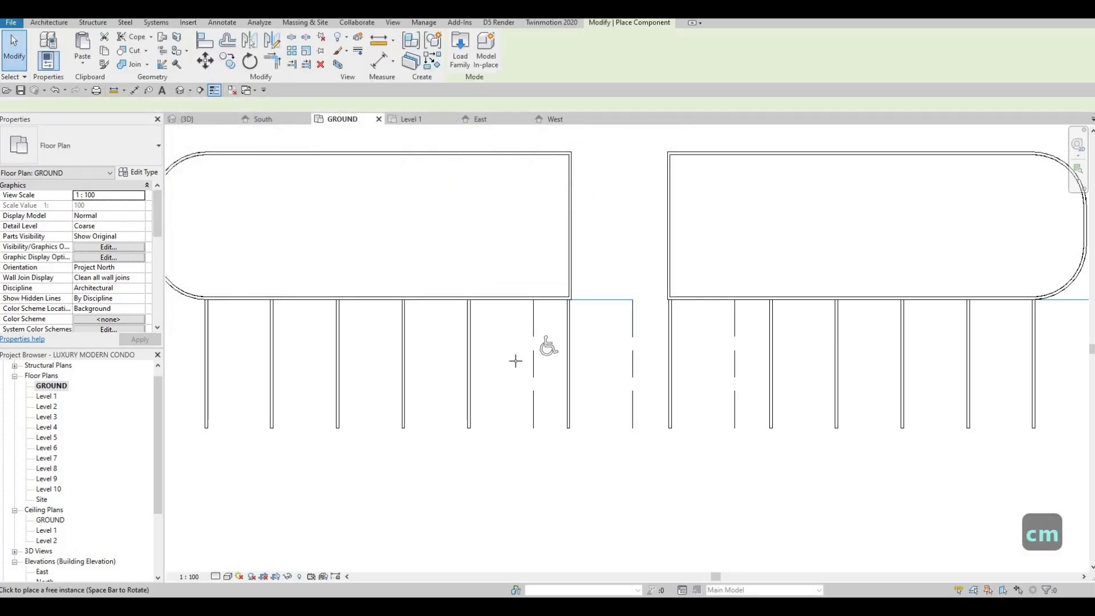
pyautogui.scroll(1, 514, 372)
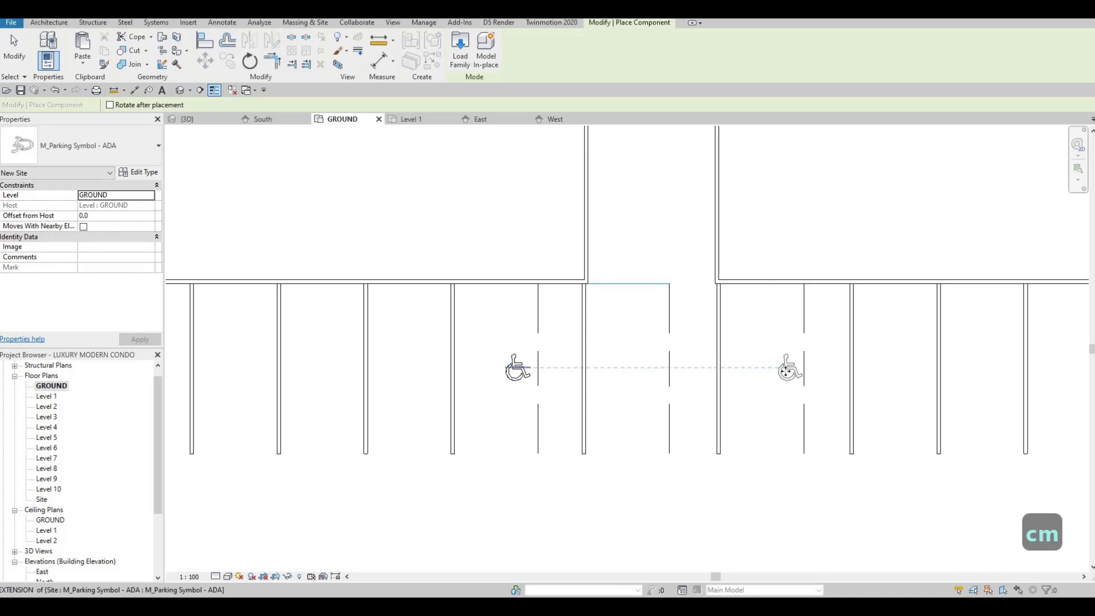
pyautogui.click(709, 345)
pyautogui.scroll(-6, 709, 347)
pyautogui.press('Escape')
pyautogui.press('Escape')
pyautogui.press('Escape')
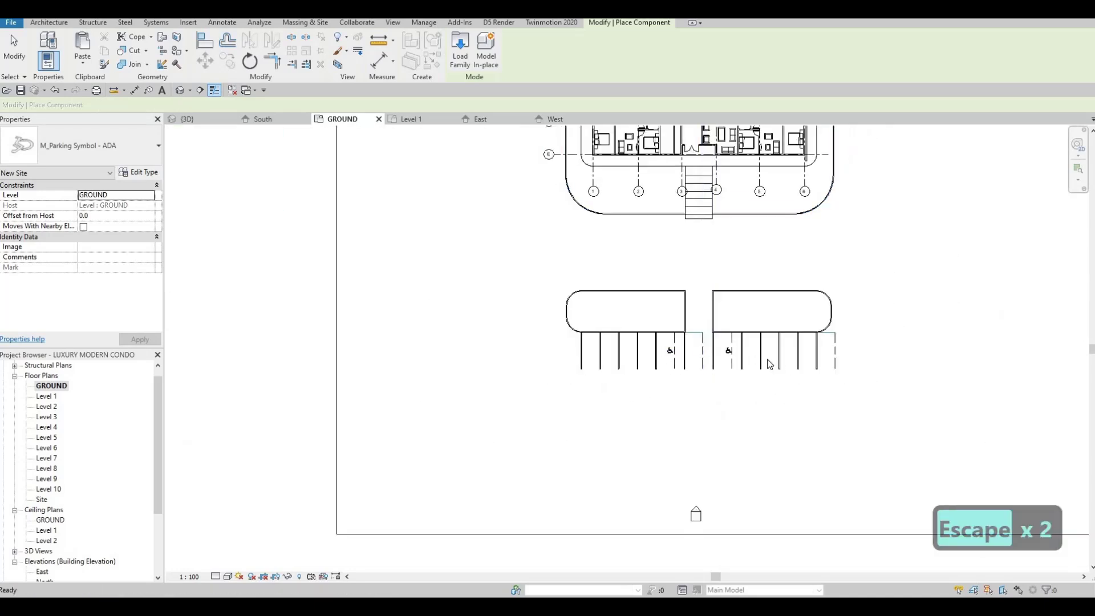
pyautogui.moveTo(668, 342); pyautogui.dragTo(669, 323, button='middle')
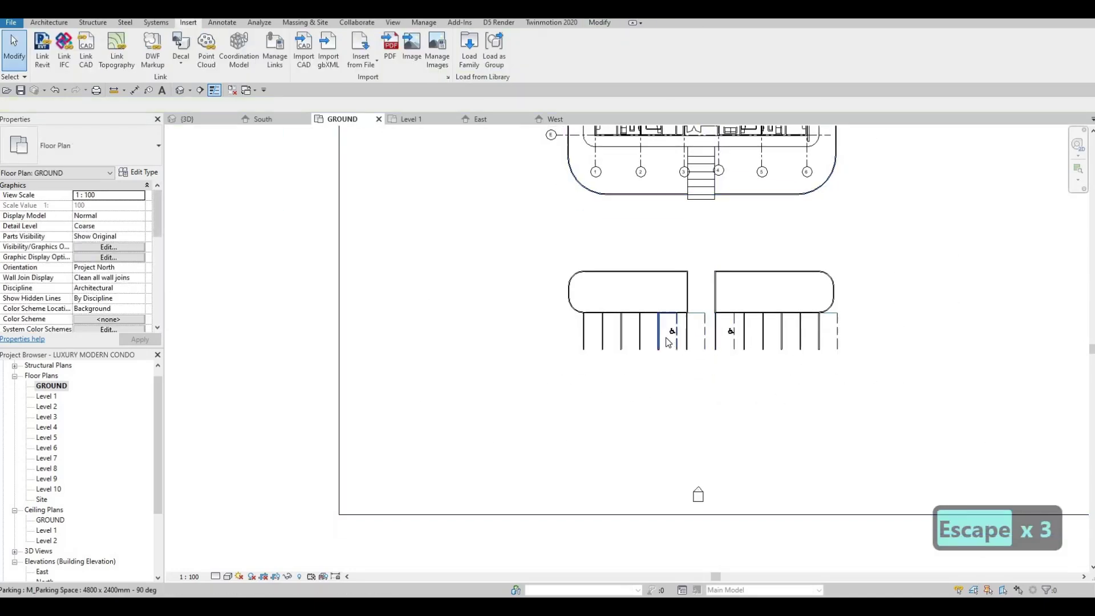
# Step: Preview the families in the Parking folder and load M_Parking Island-Double Sided into the project
pyautogui.click(469, 63)
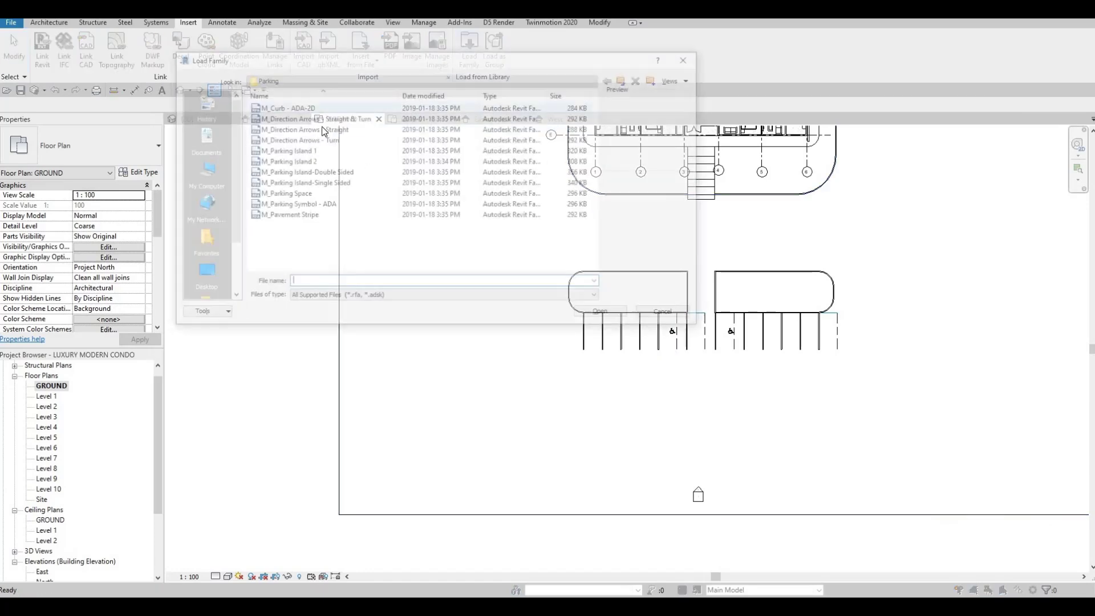
pyautogui.click(291, 160)
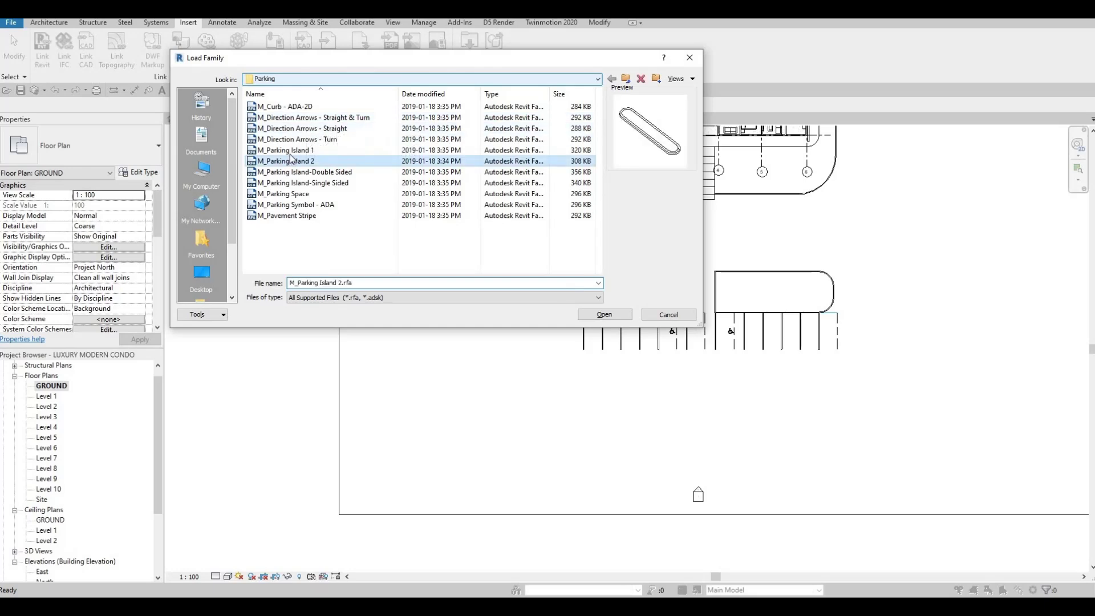
pyautogui.click(292, 151)
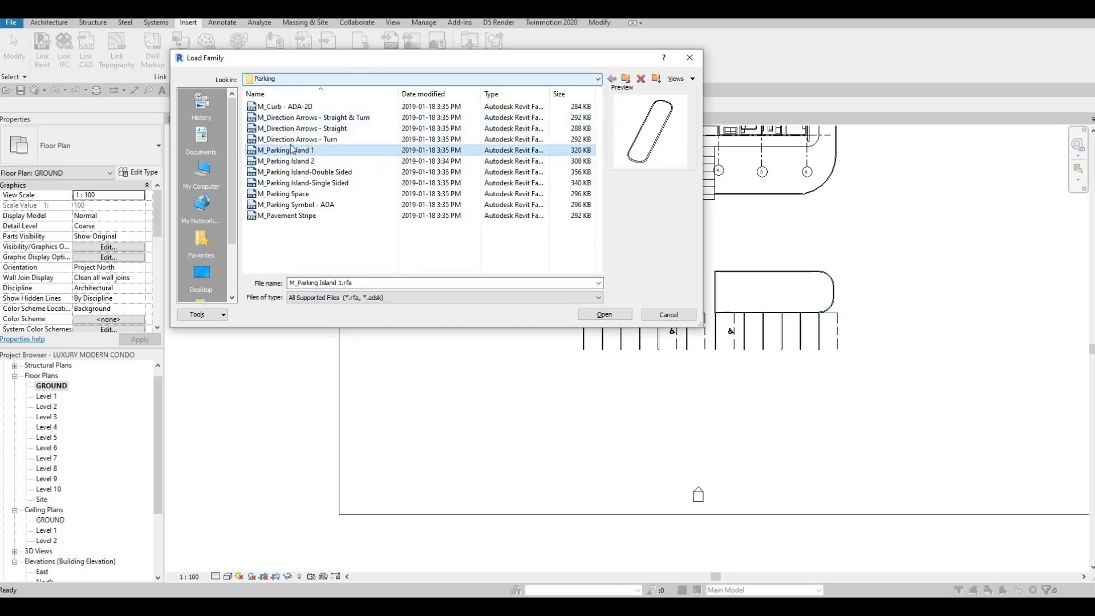
pyautogui.click(292, 139)
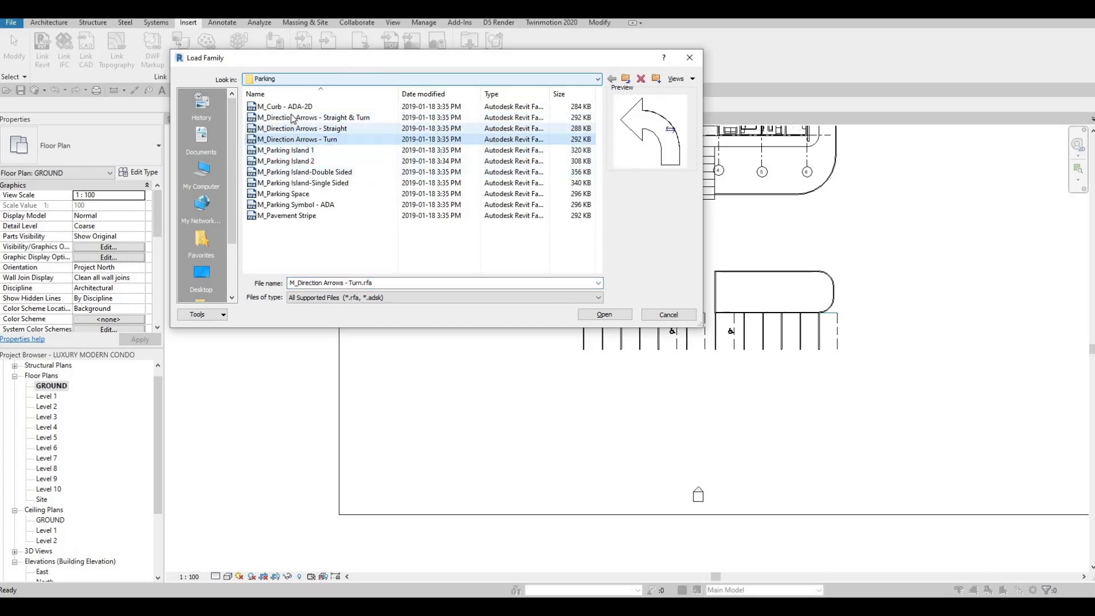
pyautogui.click(291, 129)
pyautogui.click(288, 118)
pyautogui.click(285, 107)
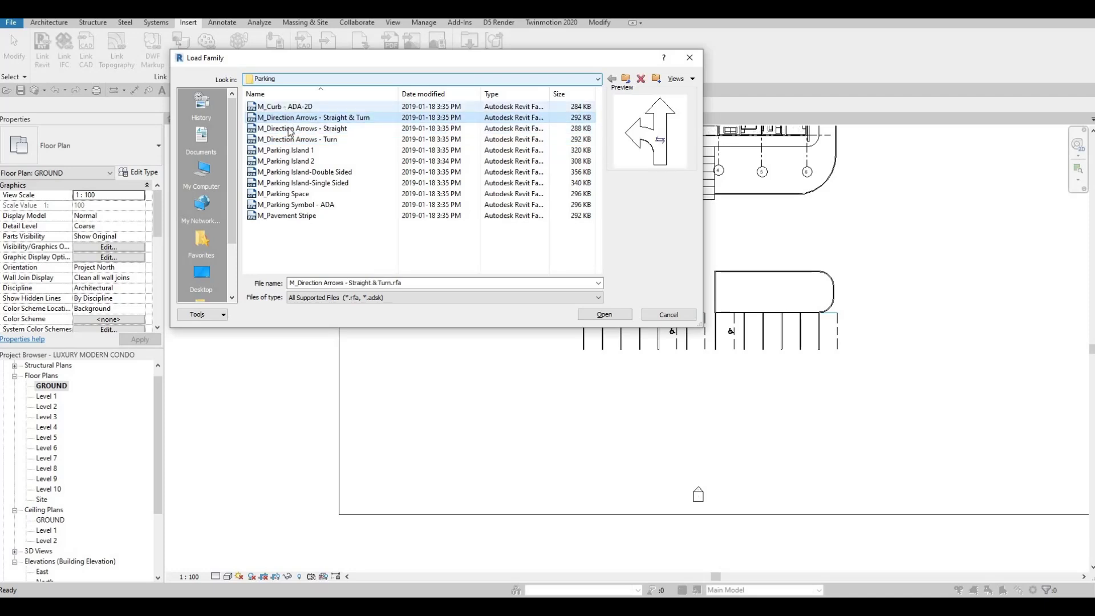
pyautogui.click(285, 183)
pyautogui.click(284, 172)
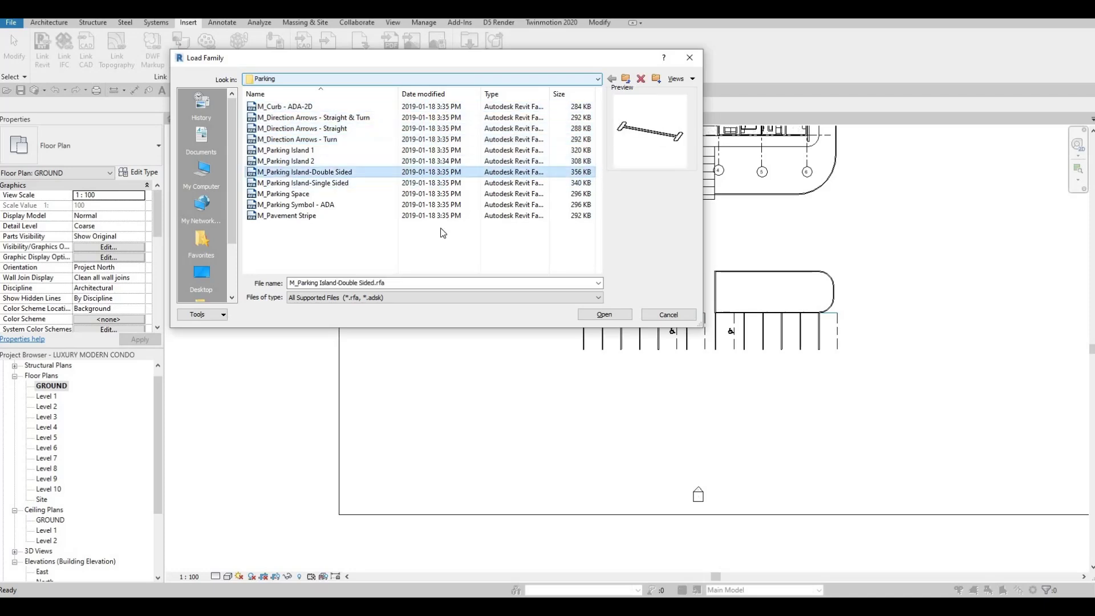
pyautogui.click(620, 314)
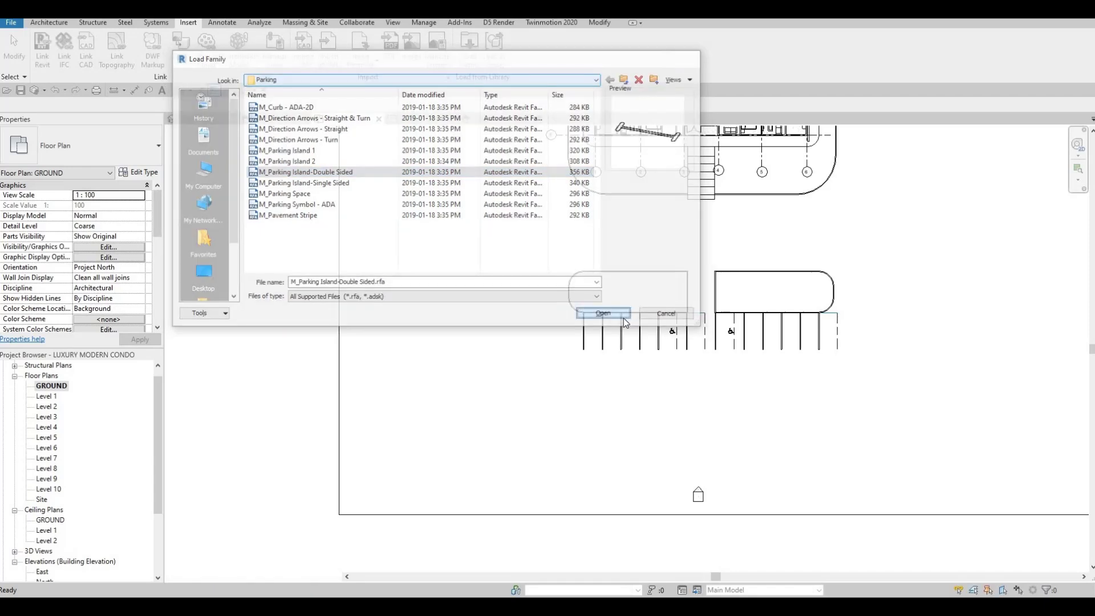
# Step: Place a 15 Spaces Per Row double-sided parking island, rotated to run north-south, below the gap between the two parking rows
pyautogui.press('c')
pyautogui.press('m')
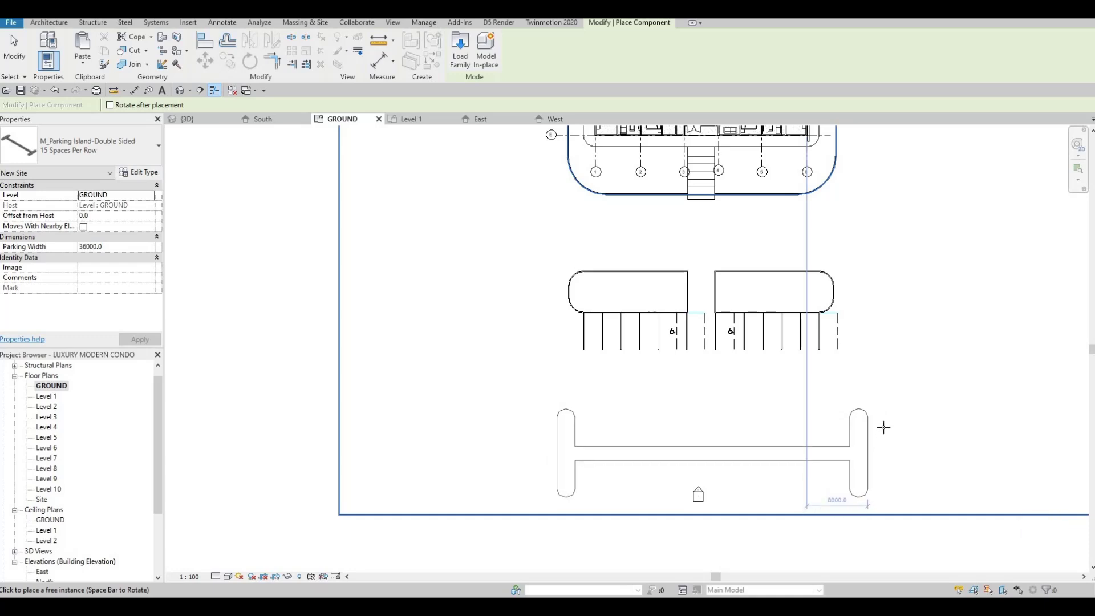
pyautogui.press('space')
pyautogui.scroll(-3, 884, 260)
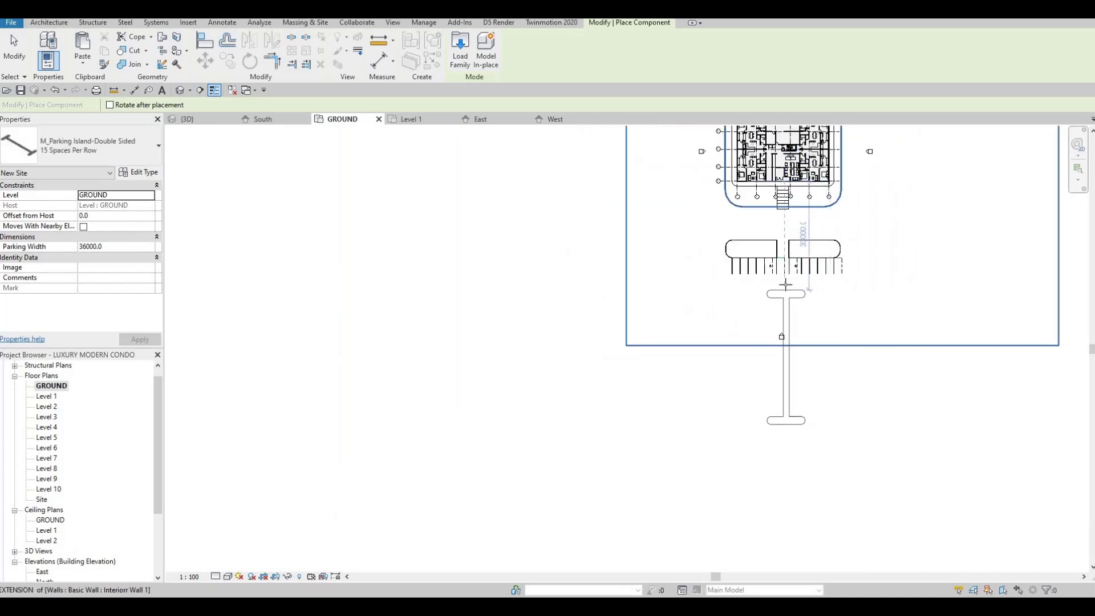
pyautogui.click(814, 272)
pyautogui.scroll(5, 814, 273)
pyautogui.press('Escape')
pyautogui.press('Escape')
pyautogui.press('Escape')
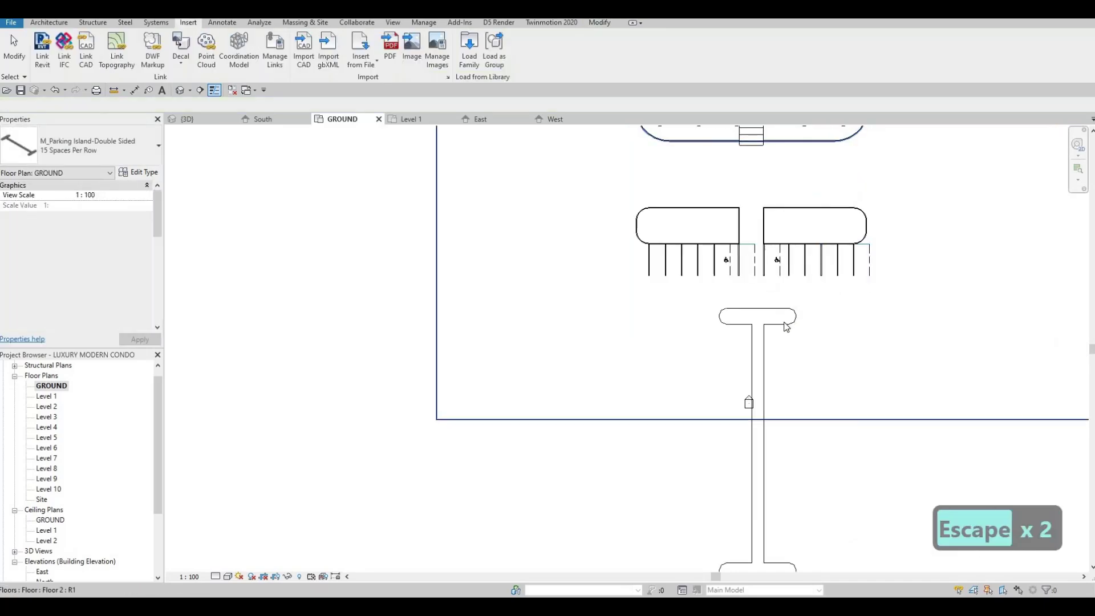
# Step: Nudge the double-sided parking island five increments south, away from the parking rows
pyautogui.click(783, 320)
pyautogui.press('Escape')
pyautogui.click(783, 318)
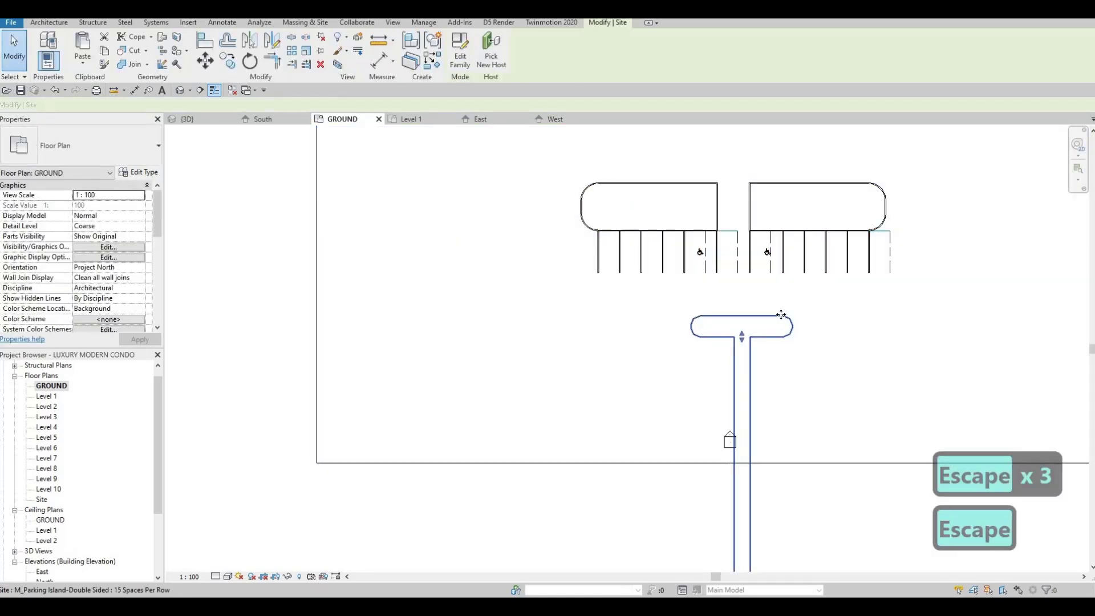
pyautogui.press('Down')
pyautogui.press('Down')
pyautogui.press('Down')
pyautogui.press('Down')
pyautogui.press('Down')
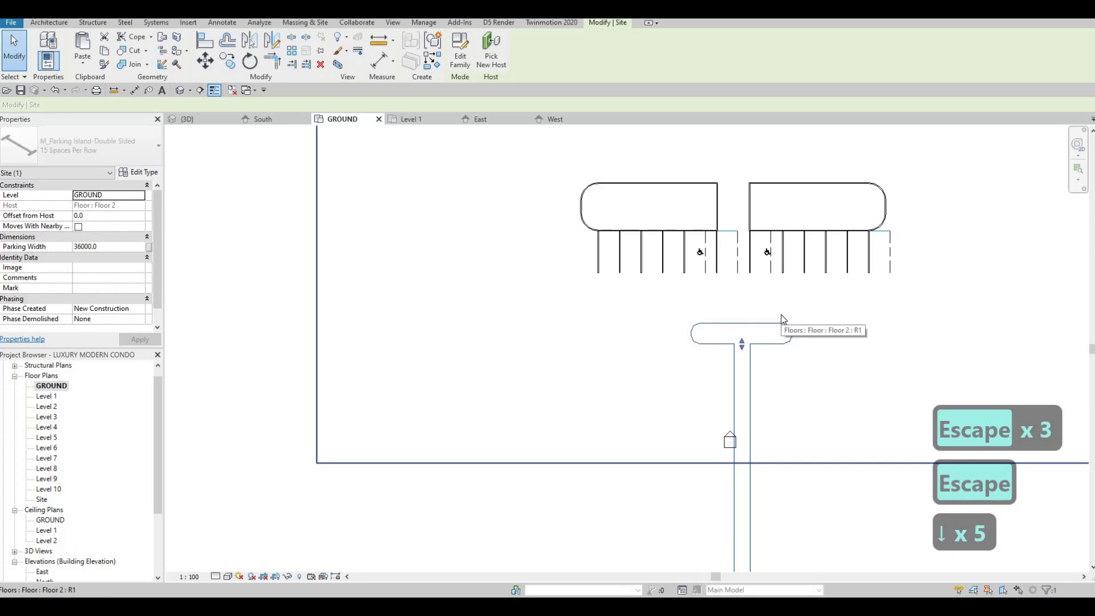
pyautogui.press('Escape')
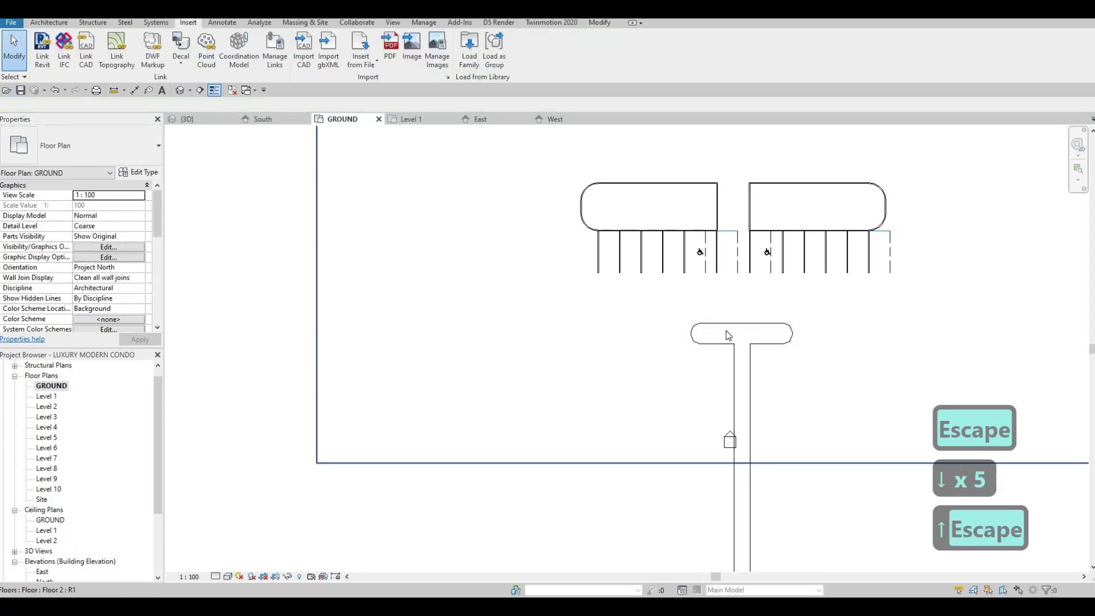
# Step: Nudge the double-sided parking island three more increments south
pyautogui.click(727, 327)
pyautogui.press('Escape')
pyautogui.click(727, 360)
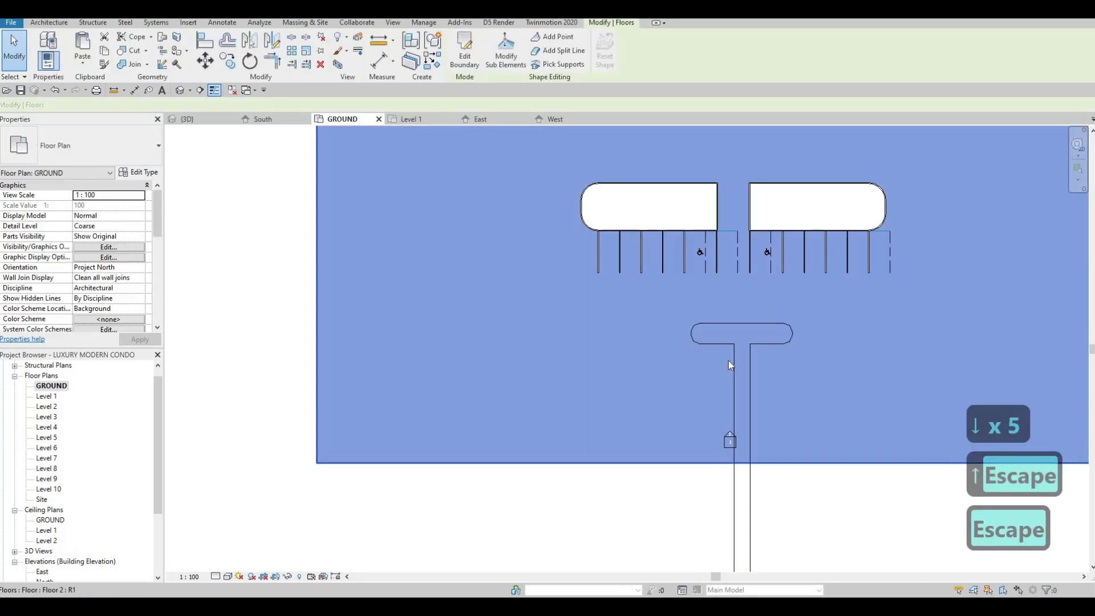
pyautogui.press('Escape')
pyautogui.click(735, 379)
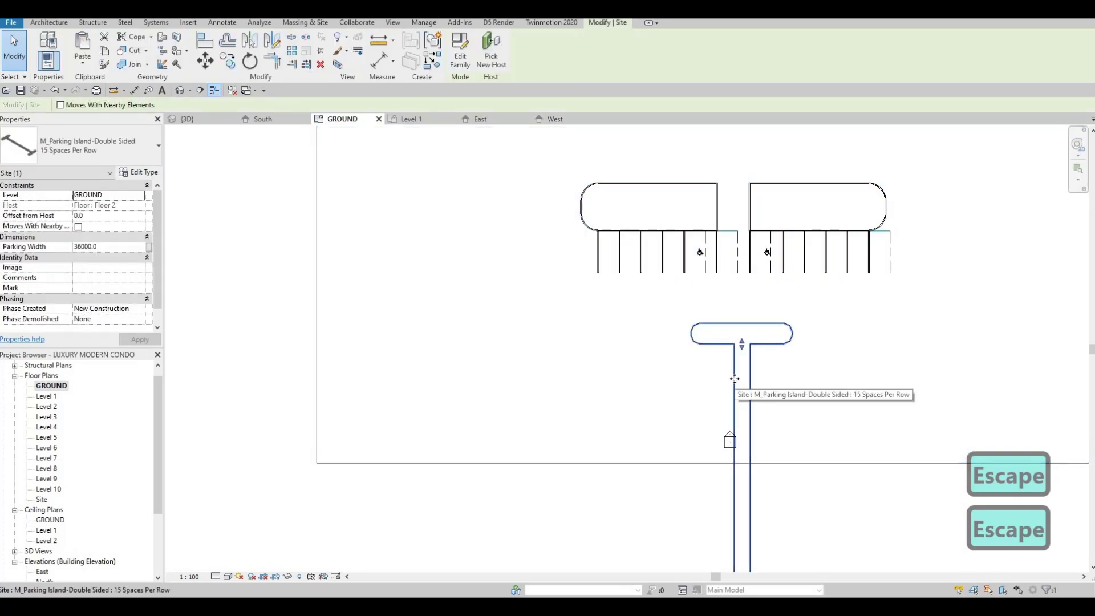
pyautogui.press('Down')
pyautogui.press('Down')
pyautogui.press('Down')
pyautogui.press('Escape')
pyautogui.scroll(-5, 806, 411)
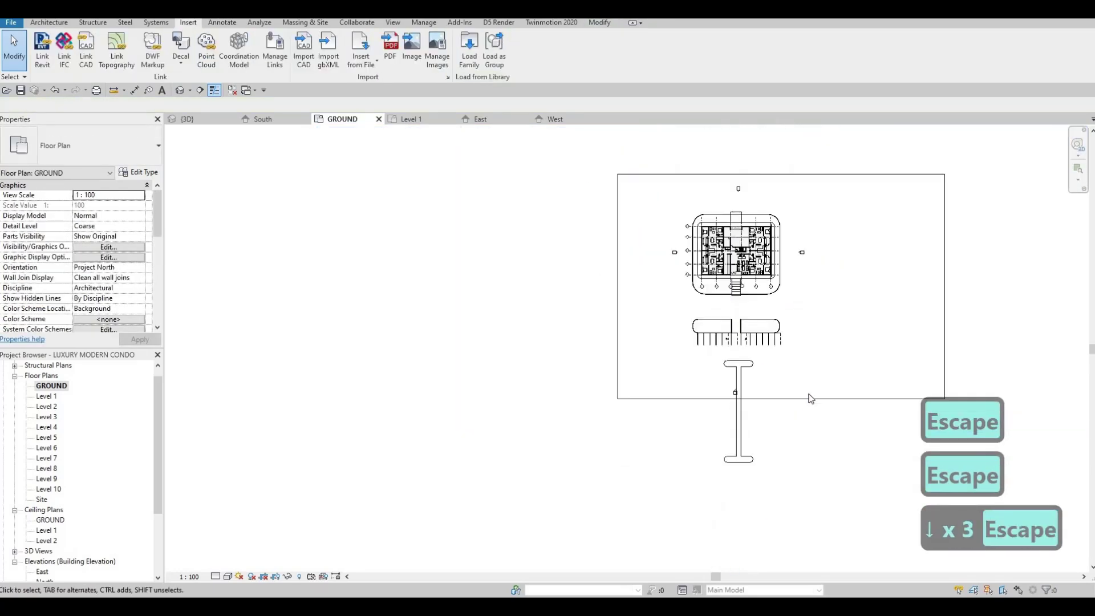
# Step: Edit the Floor 2 boundary to extend its south edge to an overall depth of about 127200 mm and move its west edge outward
pyautogui.doubleClick(787, 400)
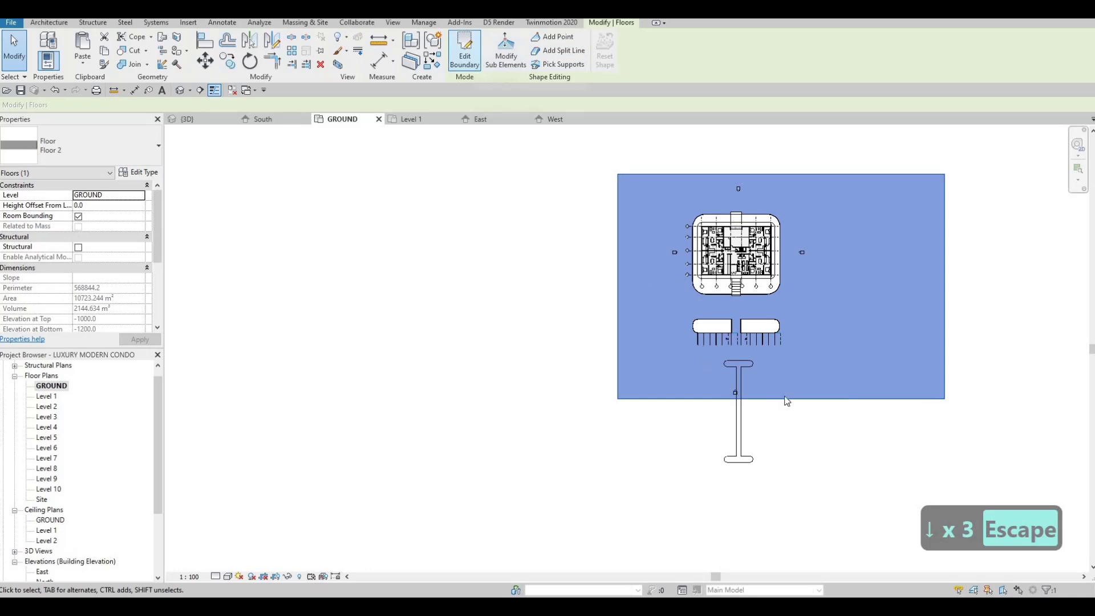
pyautogui.click(800, 398)
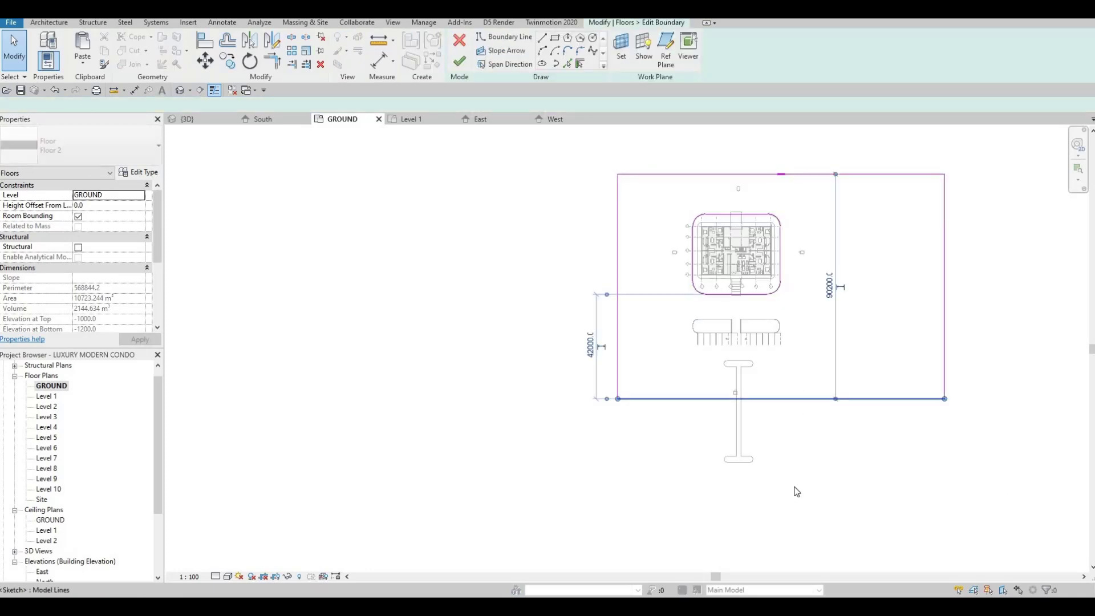
pyautogui.moveTo(800, 401); pyautogui.dragTo(790, 490)
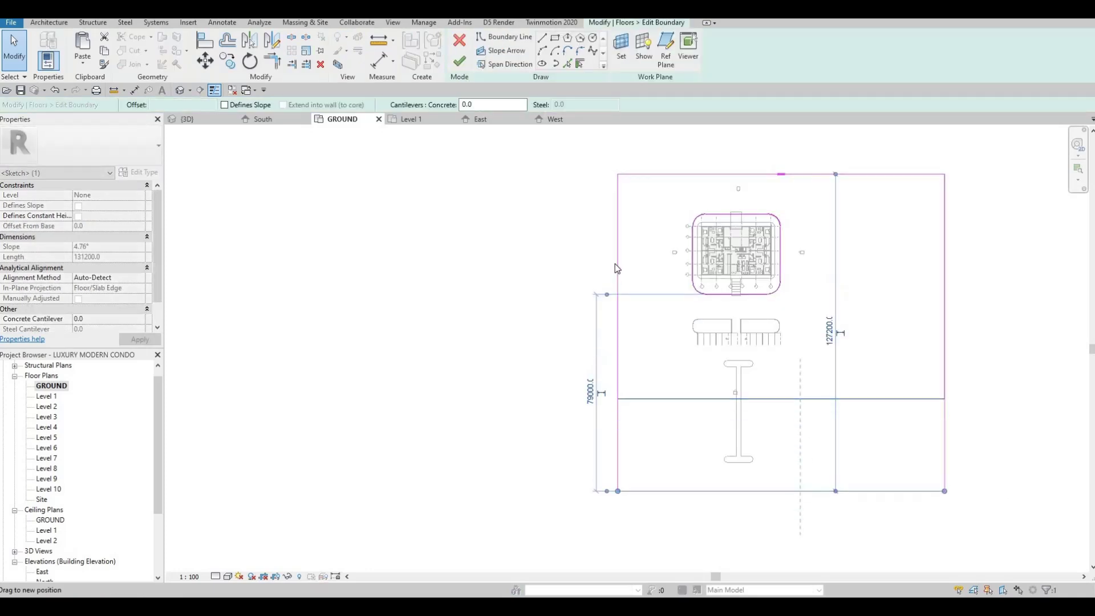
pyautogui.moveTo(619, 255); pyautogui.dragTo(582, 252)
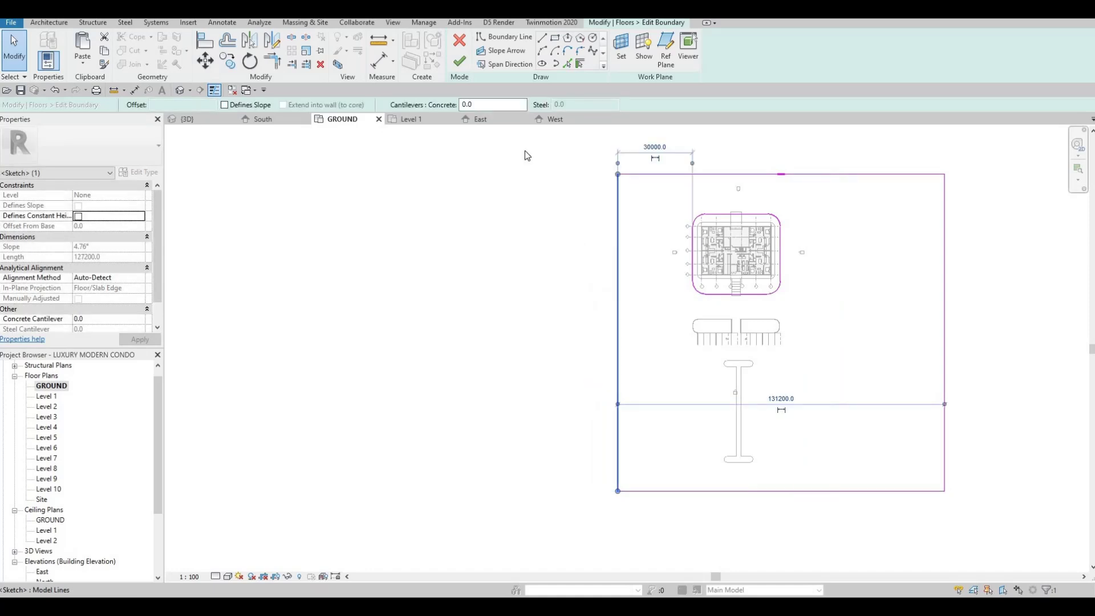
pyautogui.click(459, 61)
pyautogui.scroll(3, 683, 321)
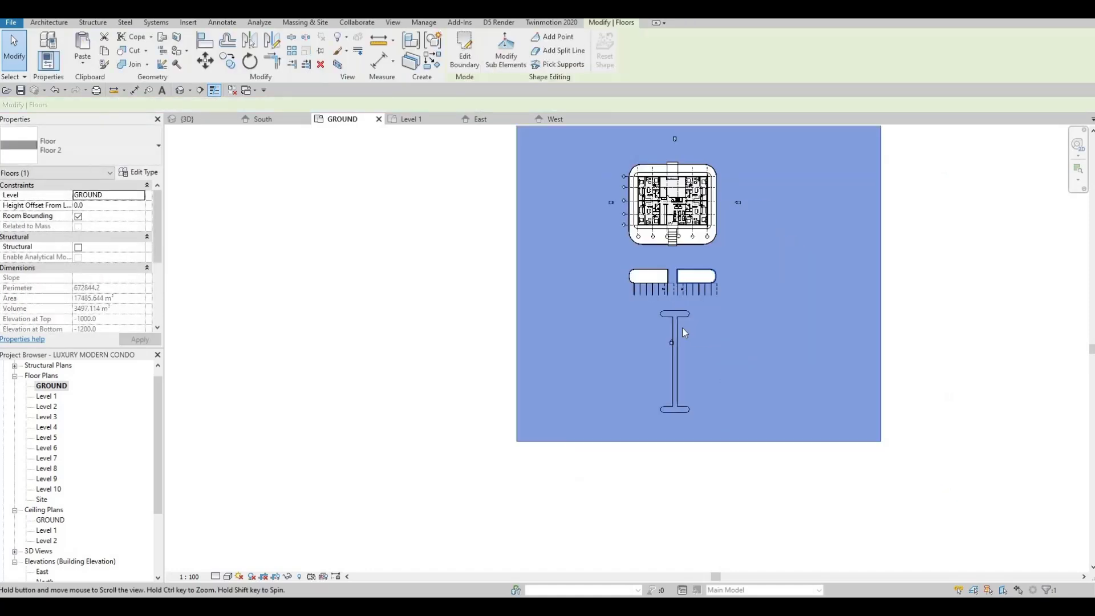
pyautogui.press('Escape')
pyautogui.press('Escape')
# Step: Create a similar 4800 x 2400mm - 90 deg parking space, rotated against the west side of the island's stem, and nudge it one increment east
pyautogui.scroll(2, 602, 268)
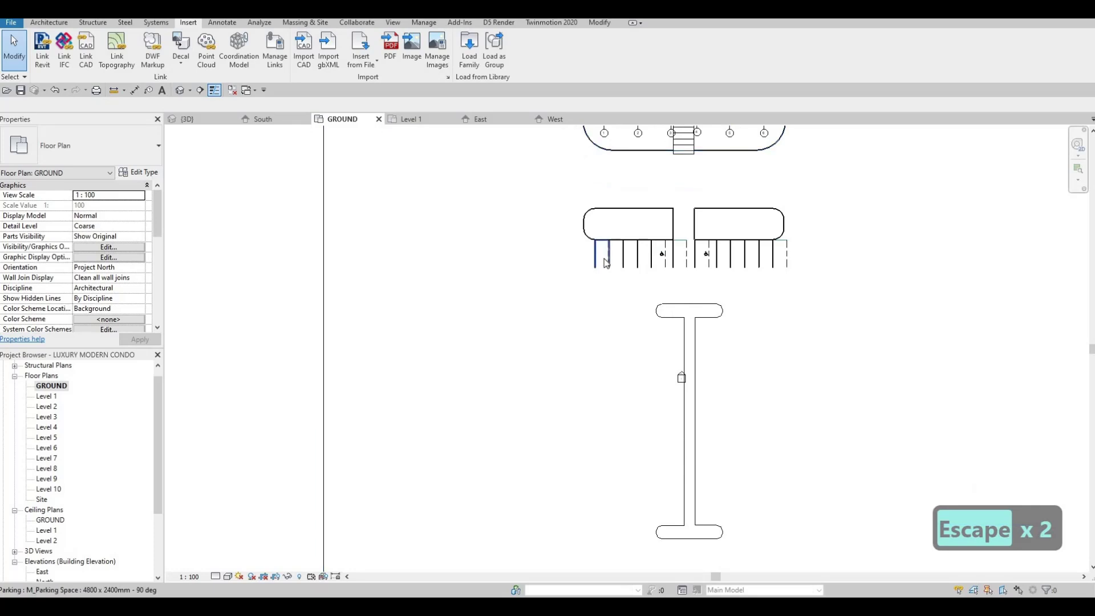
pyautogui.click(602, 260)
pyautogui.press('c')
pyautogui.press('s')
pyautogui.scroll(3, 674, 328)
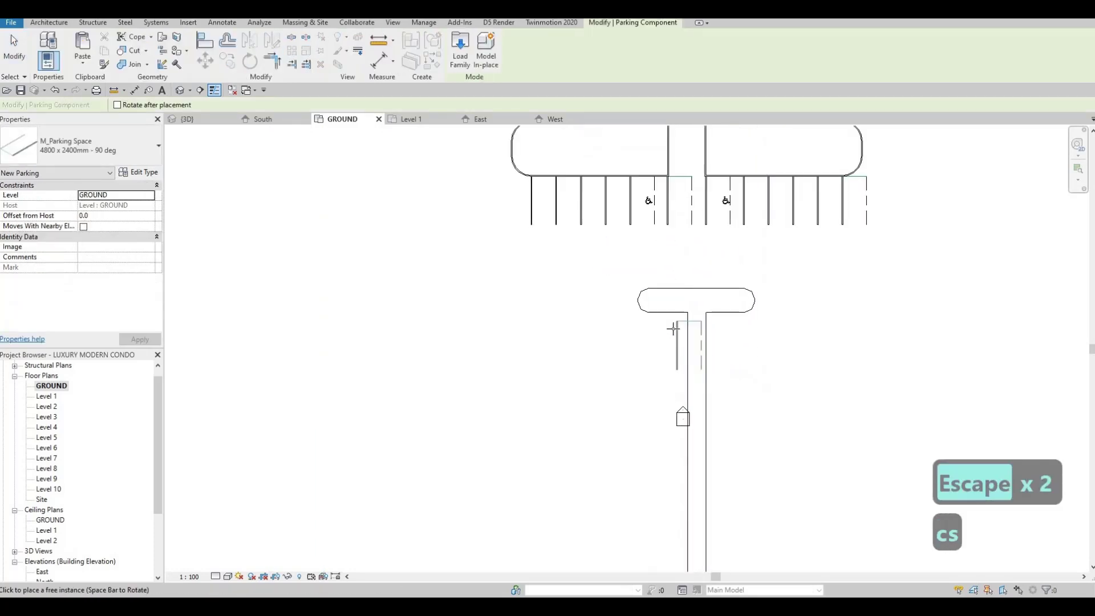
pyautogui.press('space')
pyautogui.press('space')
pyautogui.press('space')
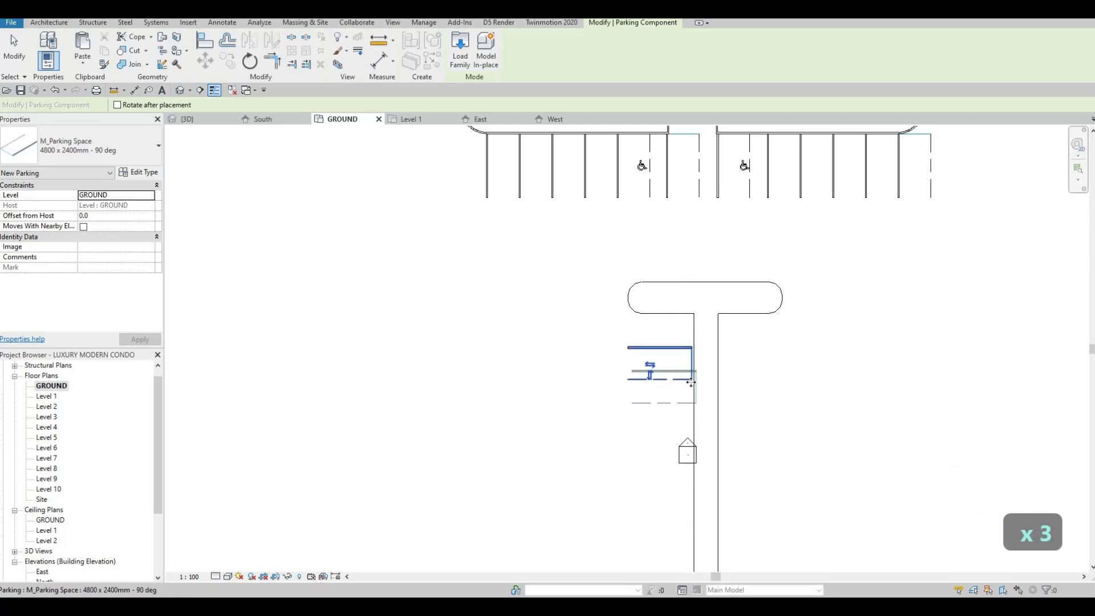
pyautogui.scroll(2, 694, 371)
pyautogui.press('Escape')
pyautogui.press('Escape')
pyautogui.press('Escape')
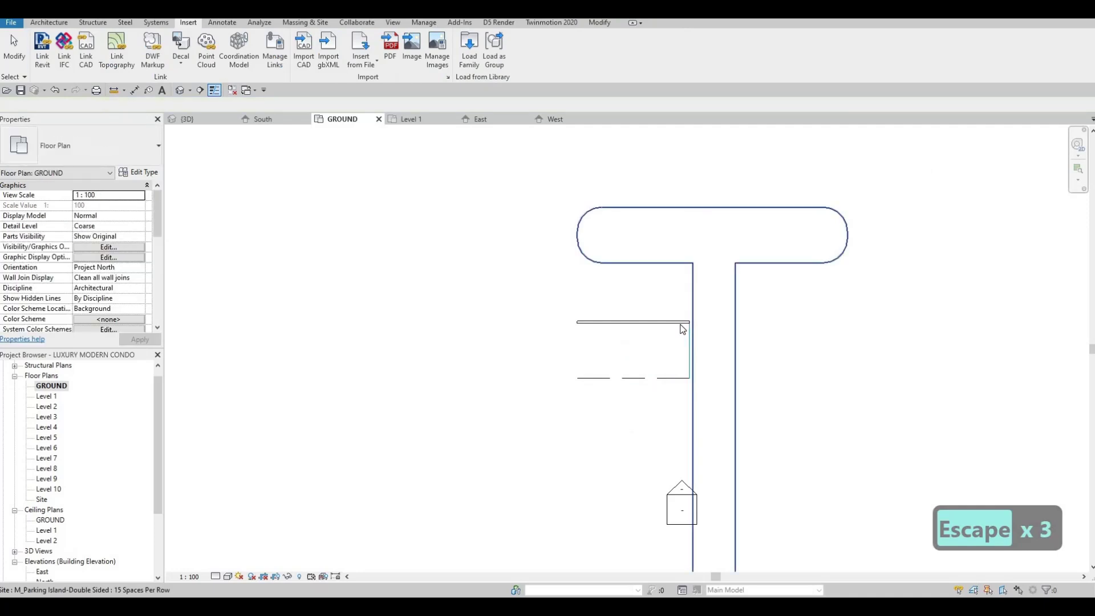
pyautogui.click(682, 324)
pyautogui.press('Right')
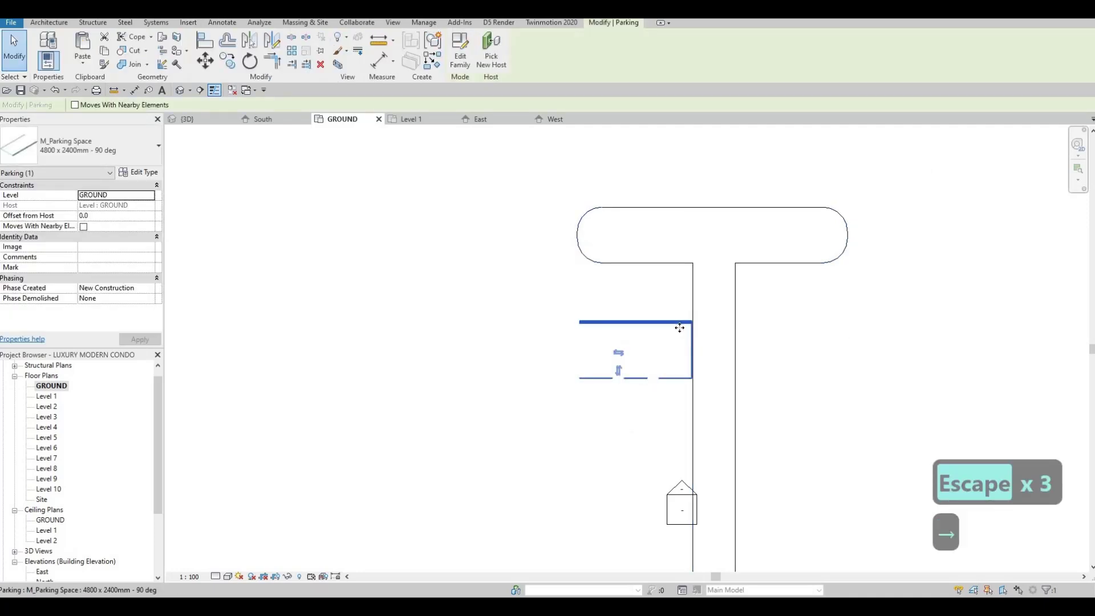
# Step: Copy the rotated parking space repeatedly southward along the west side of the island's stem, edge to edge, making a row of 13 spaces
pyautogui.press('c')
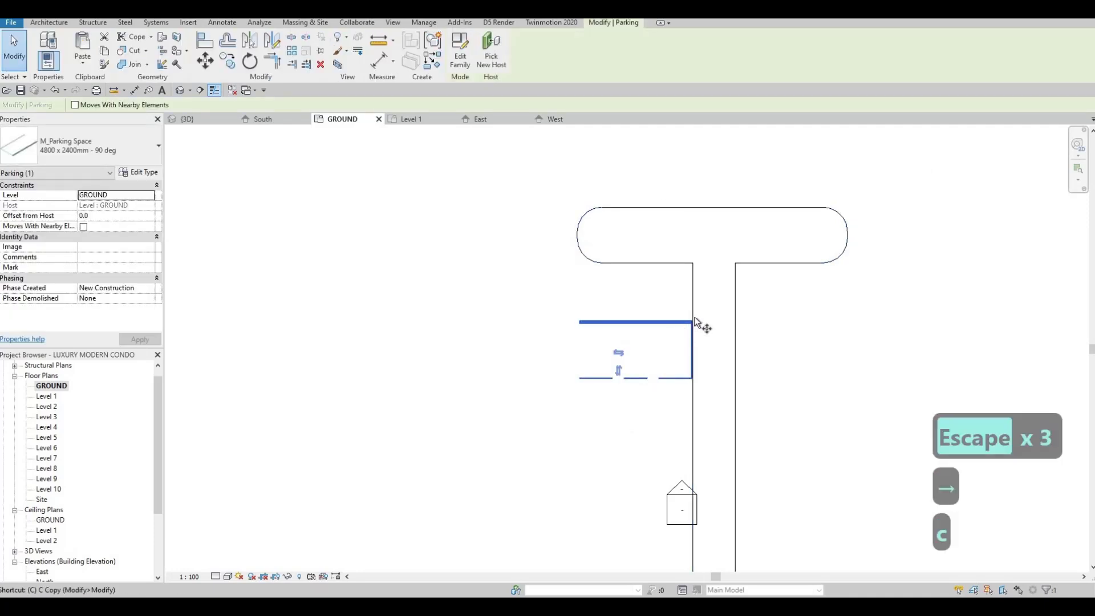
pyautogui.press('o')
pyautogui.scroll(1, 698, 326)
pyautogui.click(694, 321)
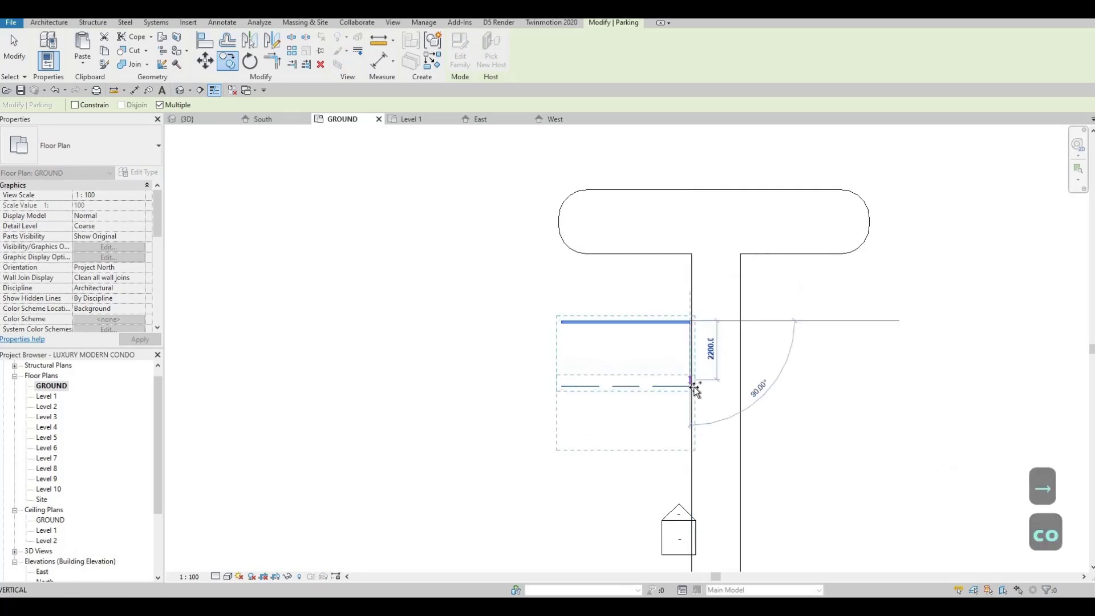
pyautogui.click(693, 388)
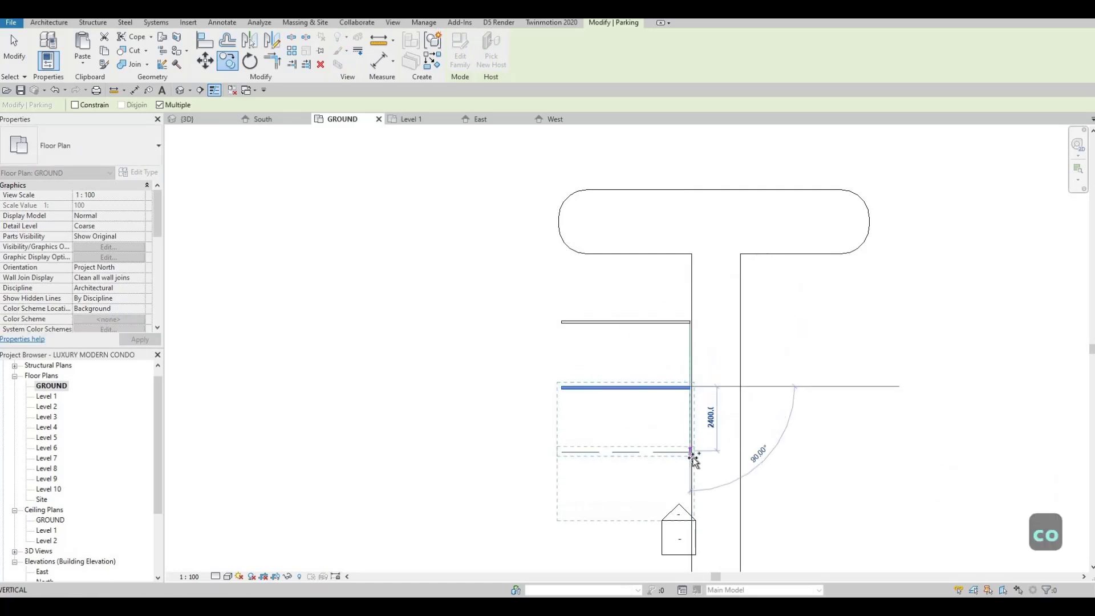
pyautogui.click(692, 452)
pyautogui.moveTo(701, 570); pyautogui.dragTo(729, 249, button='middle')
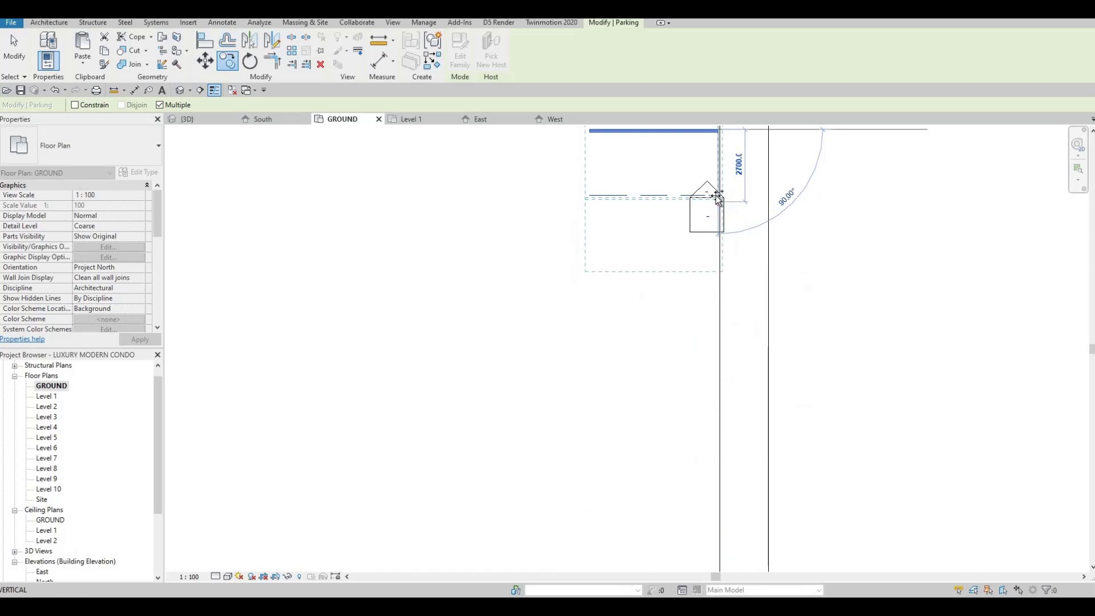
pyautogui.click(729, 251)
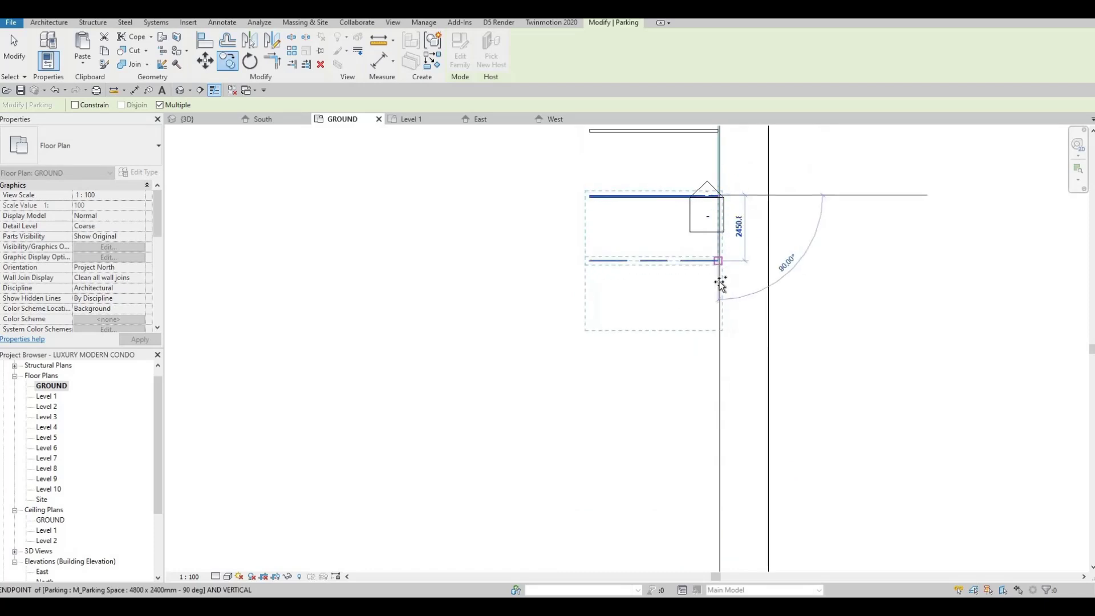
pyautogui.click(717, 390)
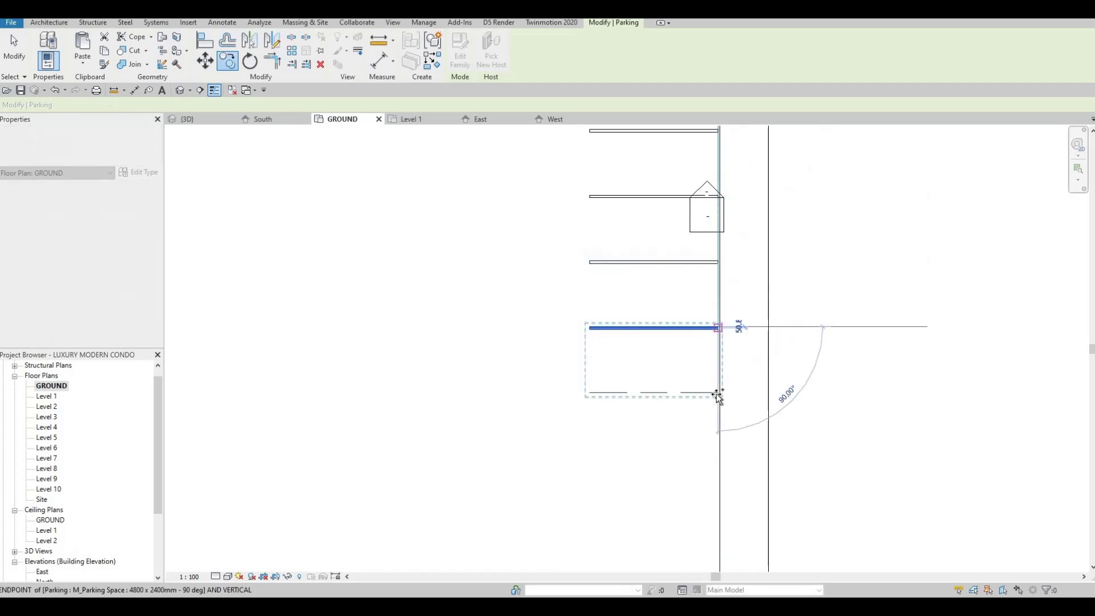
pyautogui.click(740, 364)
pyautogui.moveTo(737, 343); pyautogui.dragTo(749, 309, button='middle')
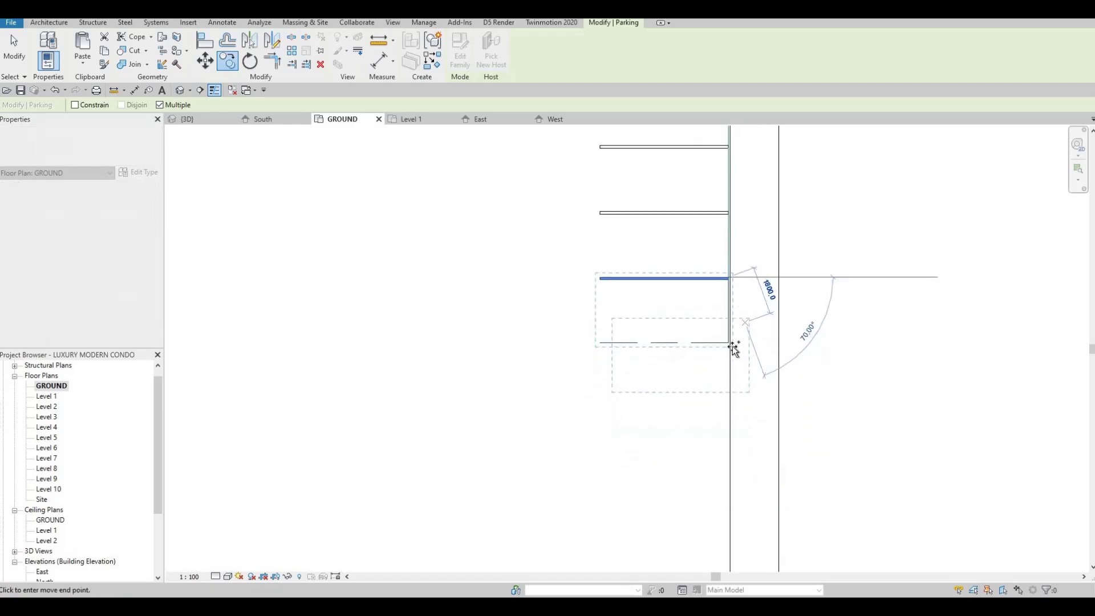
pyautogui.click(728, 345)
pyautogui.scroll(-3, 730, 385)
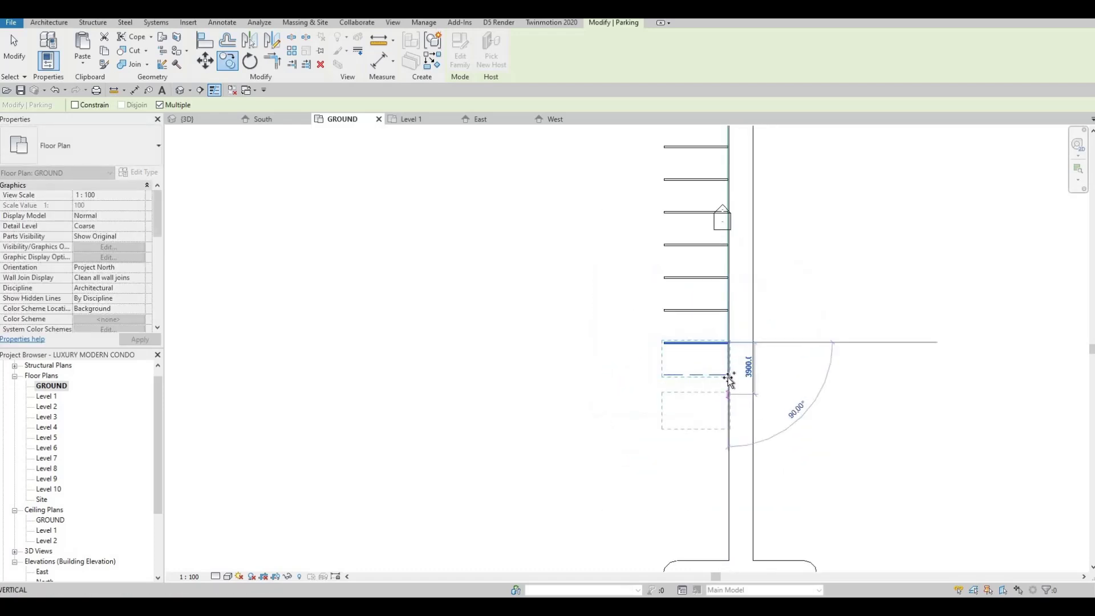
pyautogui.click(731, 374)
pyautogui.moveTo(732, 412); pyautogui.dragTo(733, 341, button='middle')
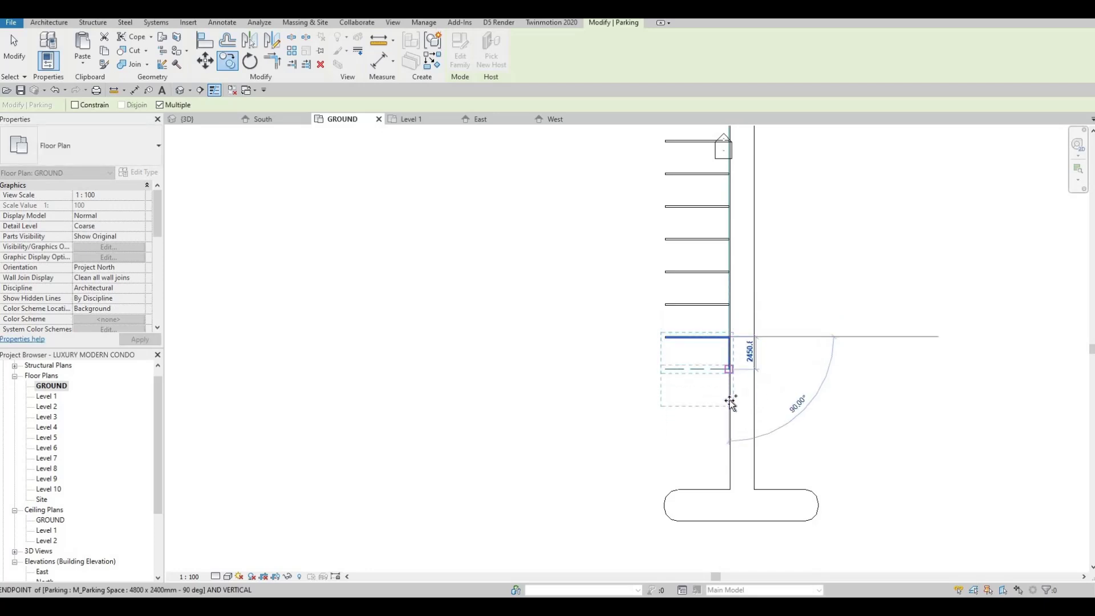
pyautogui.click(731, 400)
pyautogui.click(733, 433)
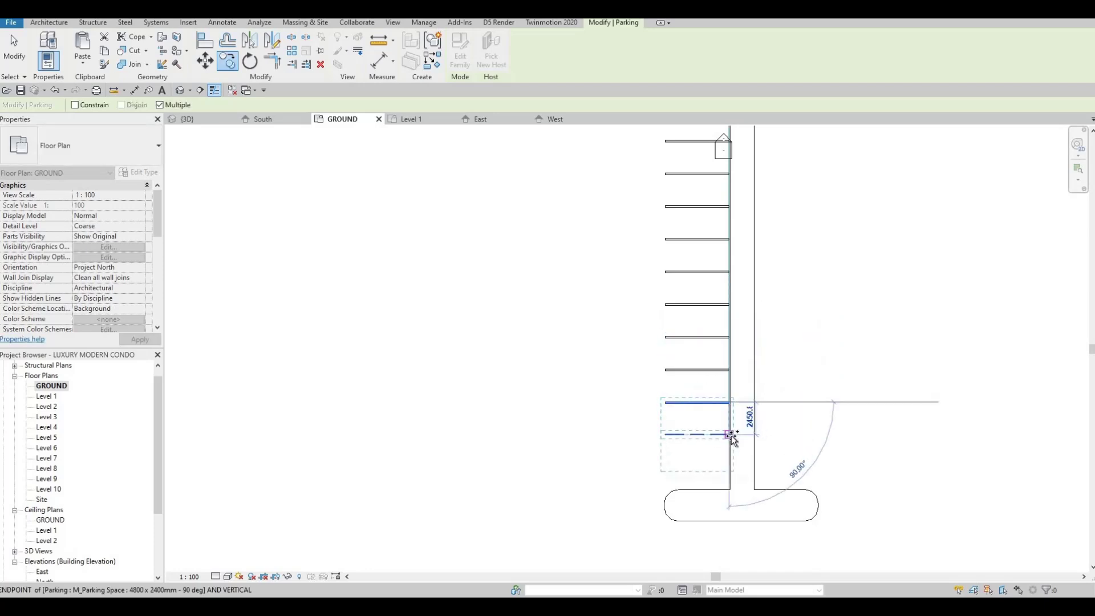
pyautogui.press('Escape')
pyautogui.press('Escape')
pyautogui.press('Escape')
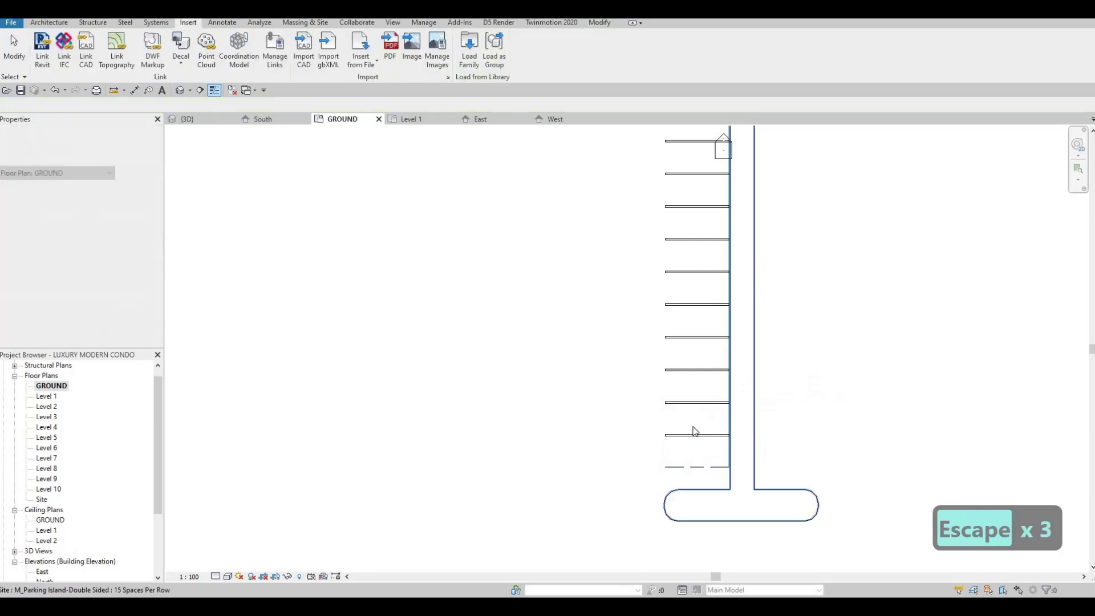
# Step: Nudge all 13 parking spaces along the island's west side five increments south toward its lower end cap
pyautogui.moveTo(670, 385); pyautogui.dragTo(661, 413, button='middle')
pyautogui.scroll(-3, 665, 433)
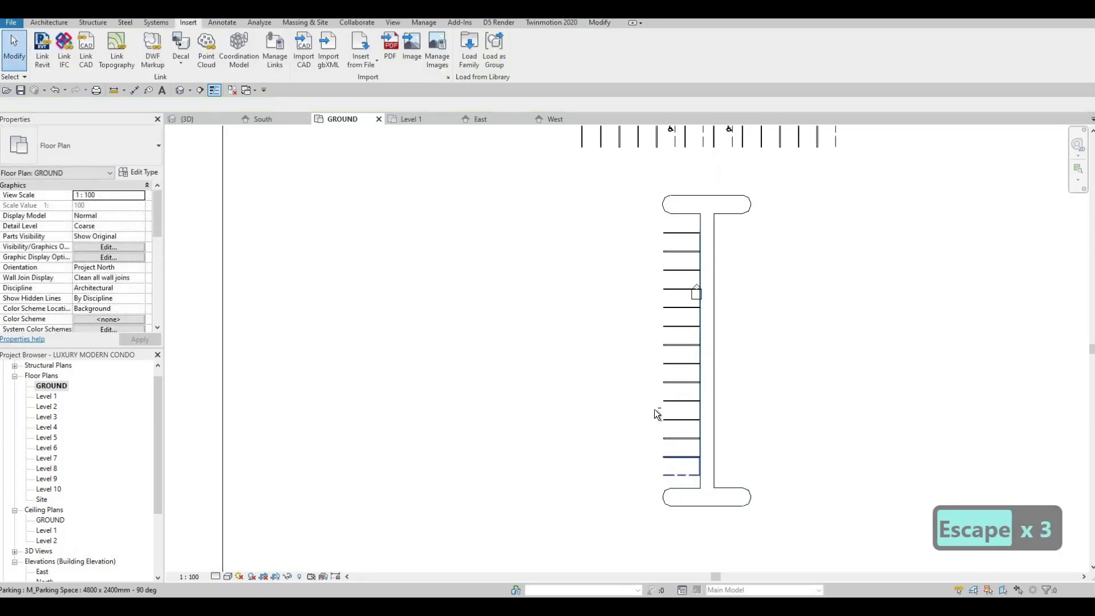
pyautogui.moveTo(670, 469); pyautogui.dragTo(631, 231)
pyautogui.press('Down')
pyautogui.press('Down')
pyautogui.press('Down')
pyautogui.press('Down')
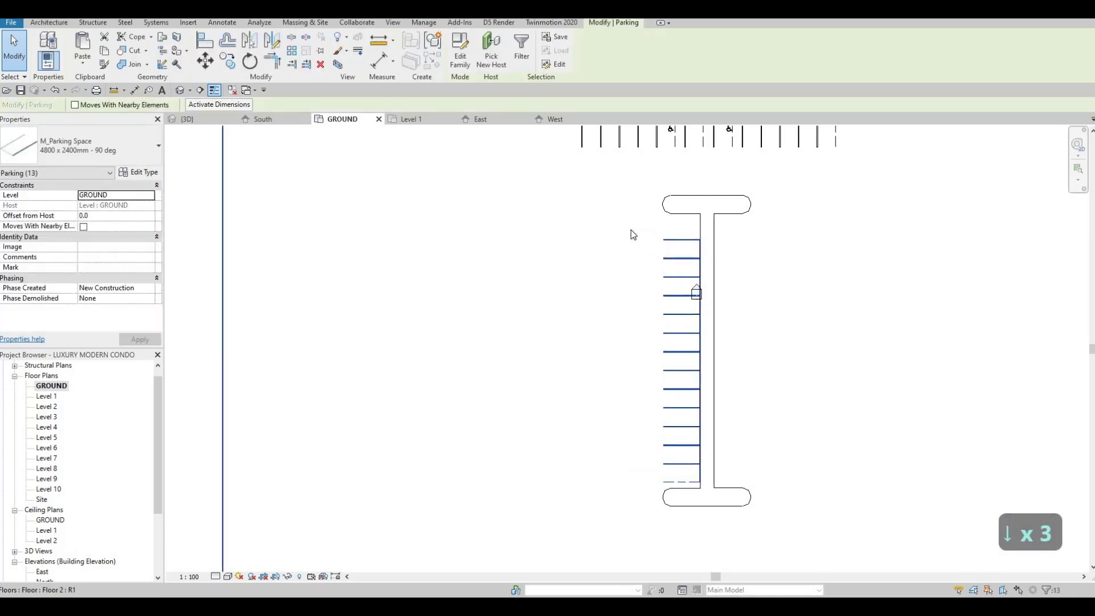
pyautogui.press('Down')
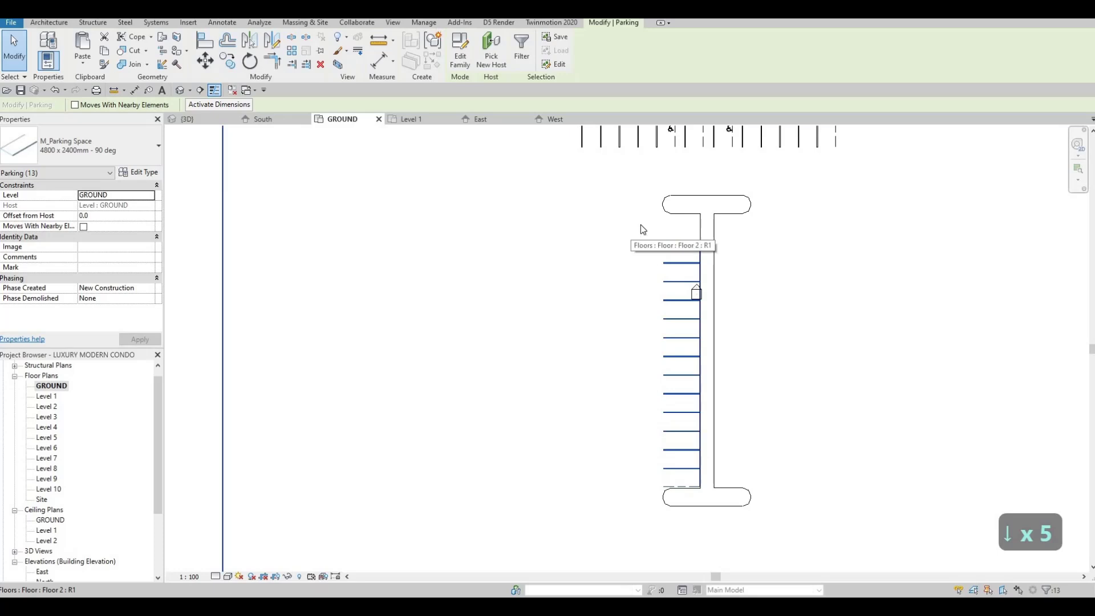
pyautogui.press('Escape')
# Step: Create a similar M_Parking Symbol - ADA, rotated to suit the row, in the open bay at the north end of the island's west side
pyautogui.scroll(2, 688, 199)
pyautogui.moveTo(665, 207); pyautogui.dragTo(617, 313, button='middle')
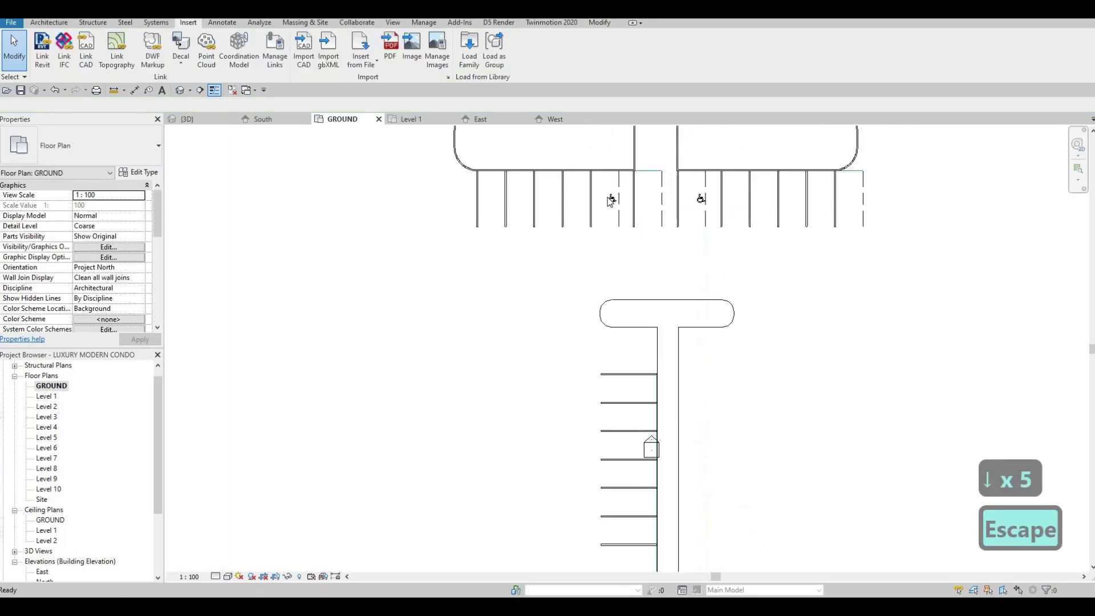
pyautogui.press('Escape')
pyautogui.click(627, 347)
pyautogui.press('c')
pyautogui.press('s')
pyautogui.scroll(3, 627, 354)
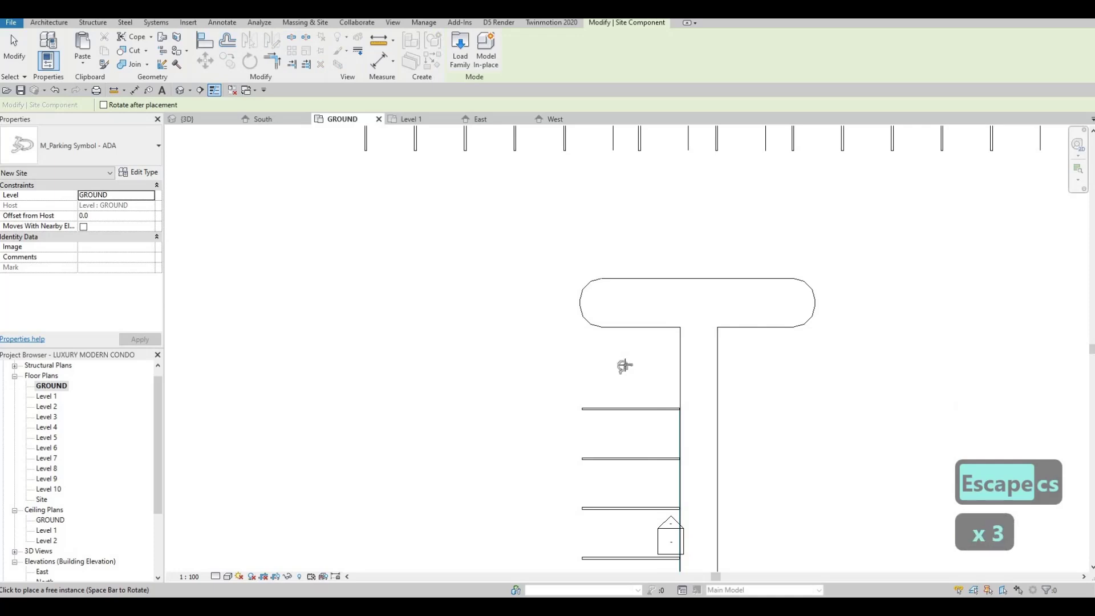
pyautogui.scroll(-3, 614, 363)
pyautogui.scroll(-1, 457, 298)
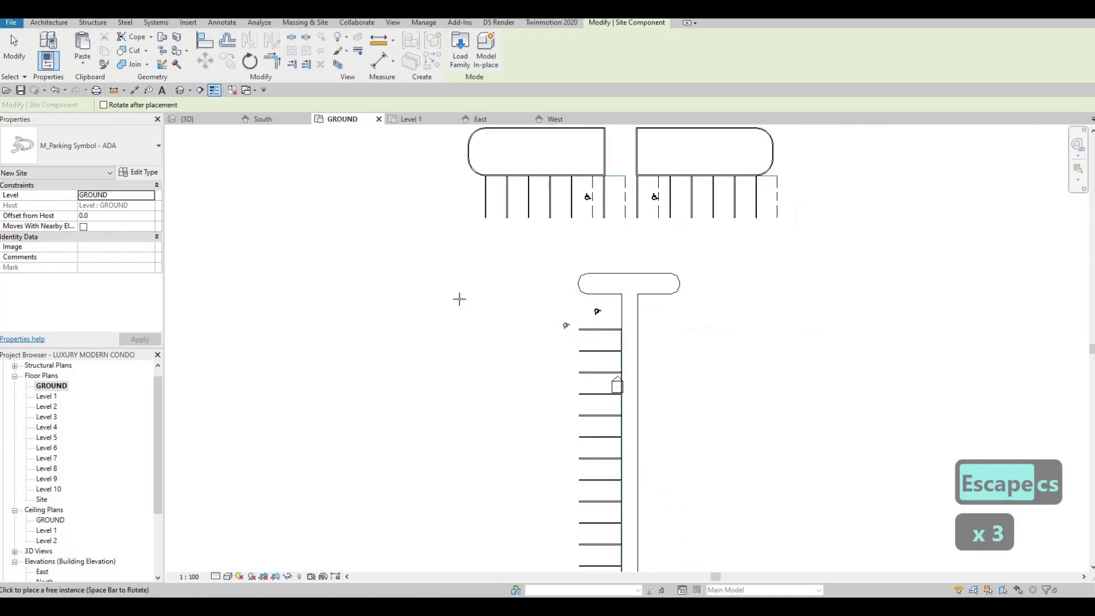
pyautogui.press('Escape')
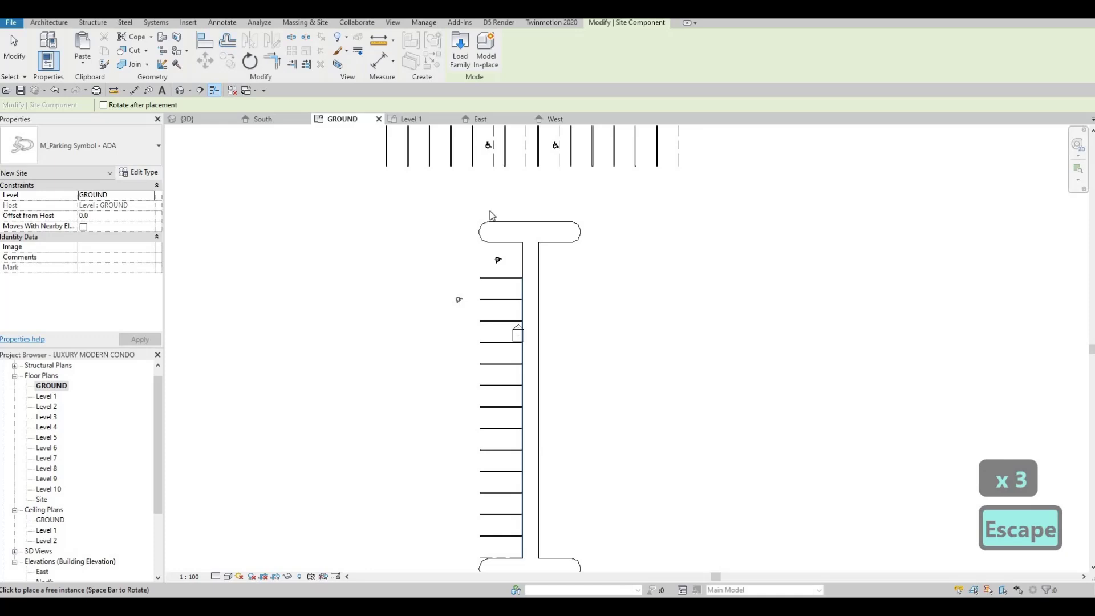
pyautogui.press('Escape')
# Step: Review the type properties of the M_Parking Island-Double Sided, 15 Spaces Per Row island without changing them
pyautogui.click(464, 220)
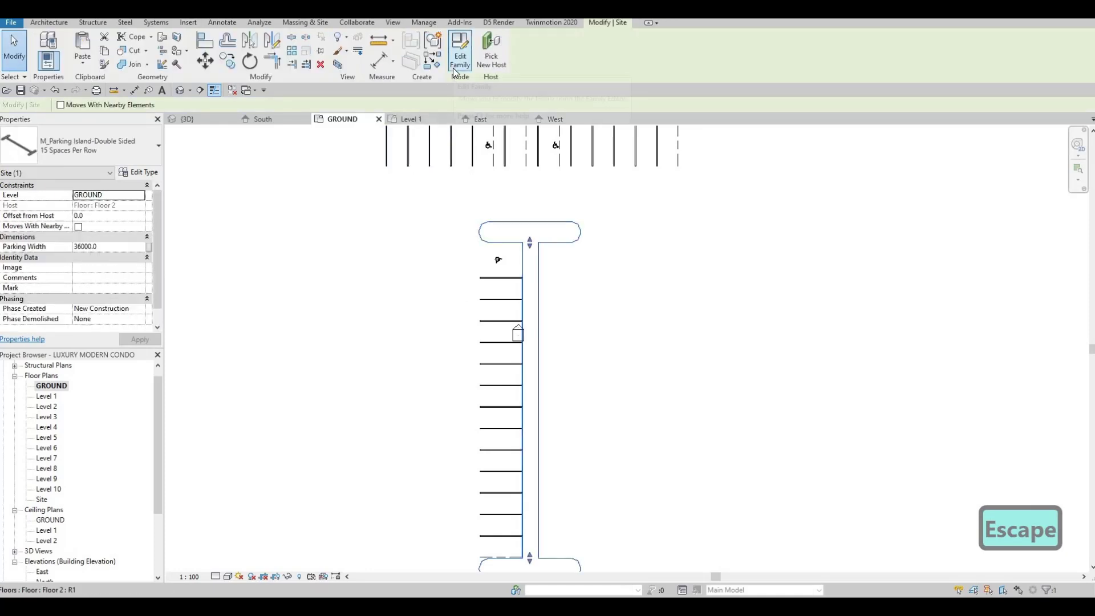
pyautogui.click(139, 173)
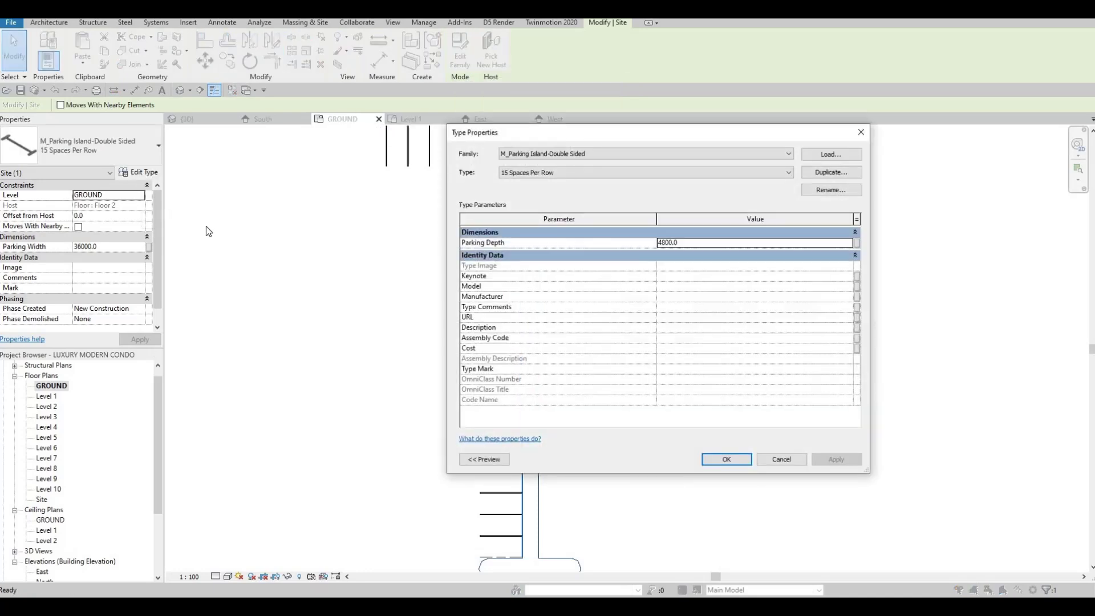
pyautogui.press('Escape')
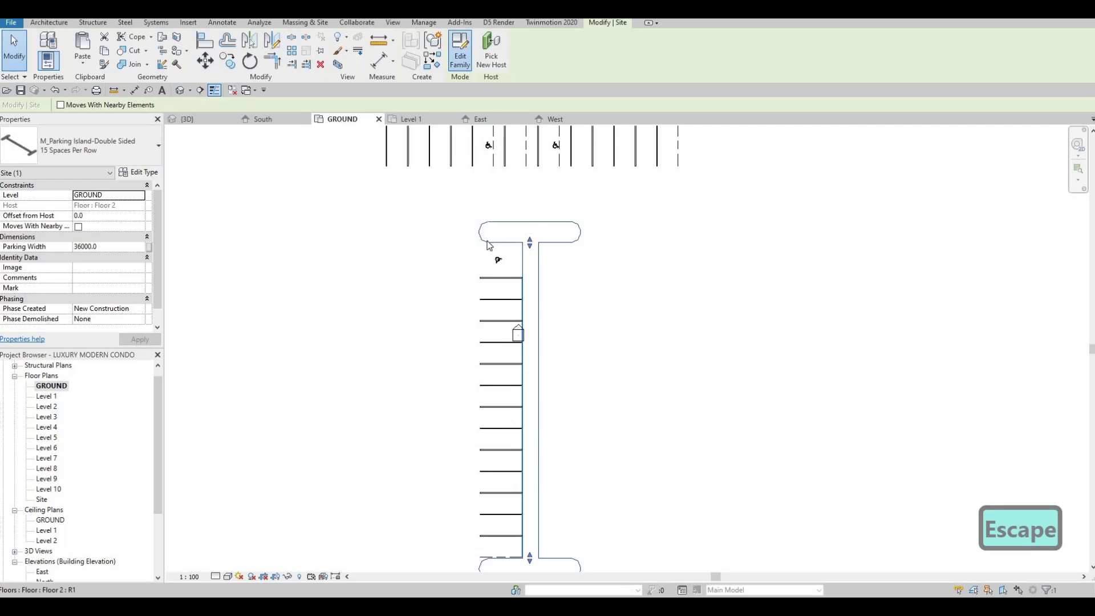
# Step: Open the double-sided parking island family, inspect its extrusion and perimeter sweep, and load it back into the project, closing the family
pyautogui.doubleClick(488, 245)
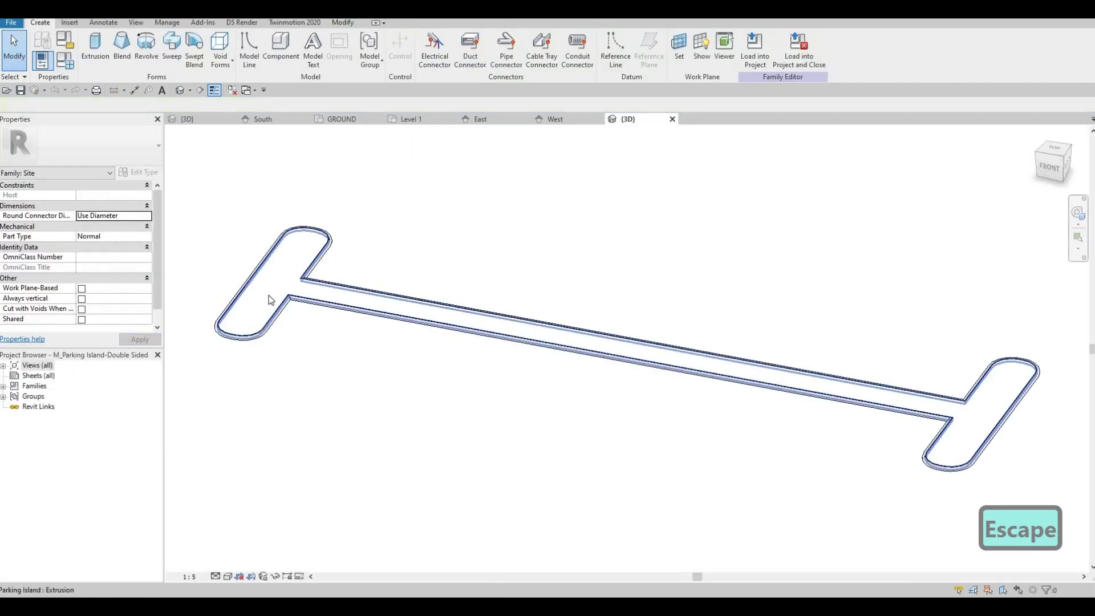
pyautogui.click(257, 295)
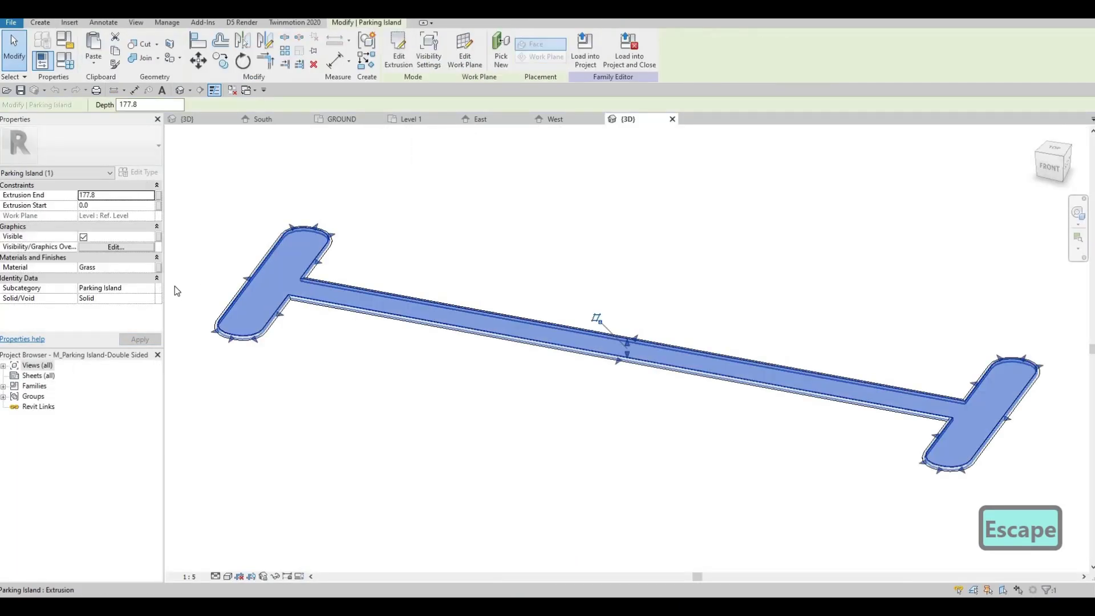
pyautogui.press('Escape')
pyautogui.click(317, 304)
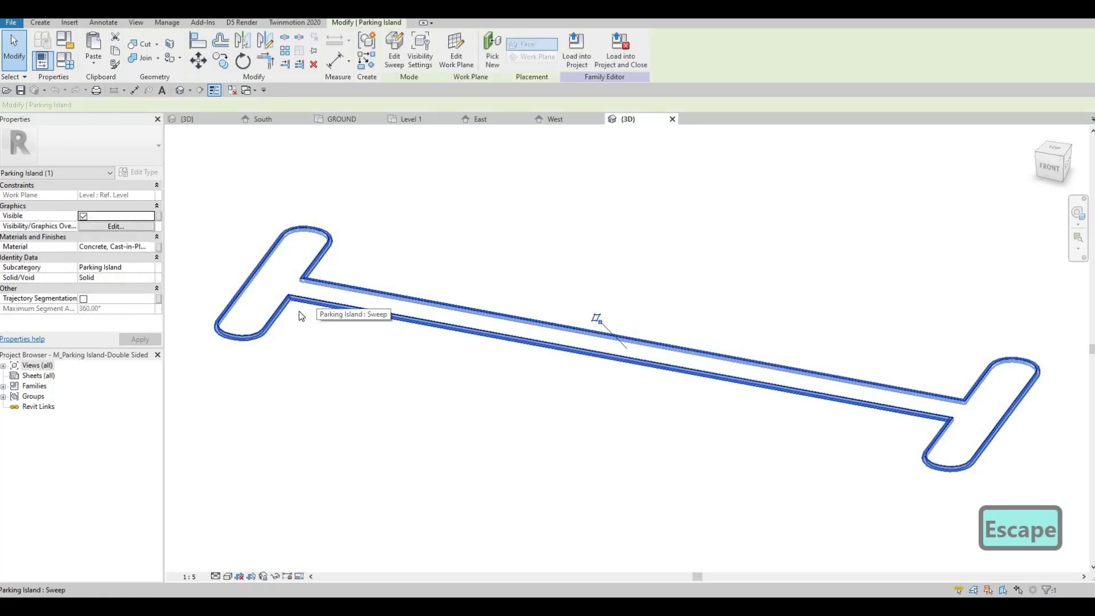
pyautogui.press('Escape')
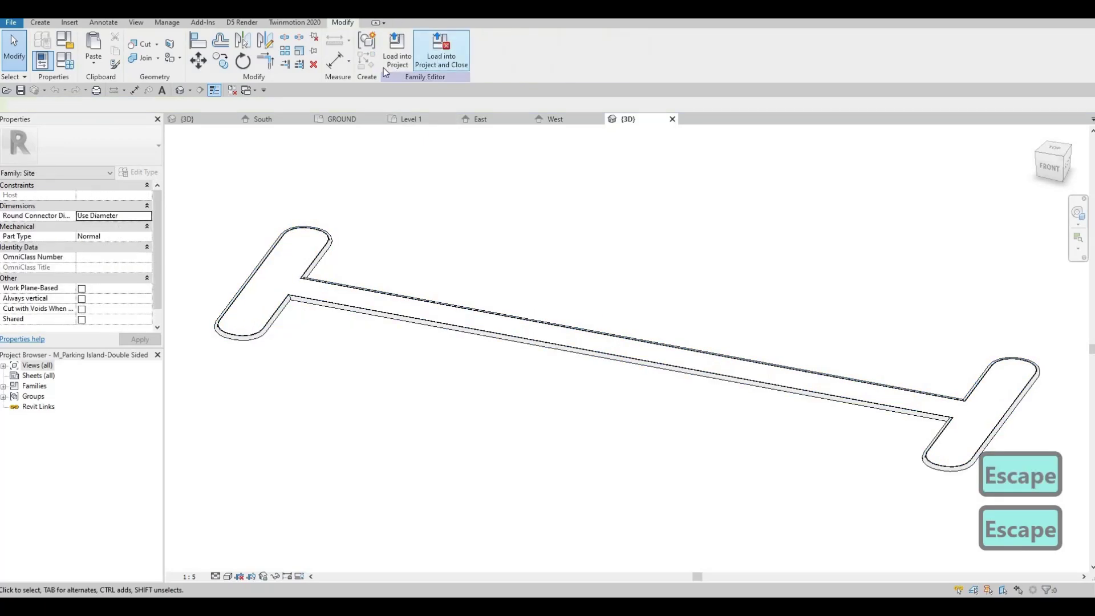
pyautogui.click(445, 61)
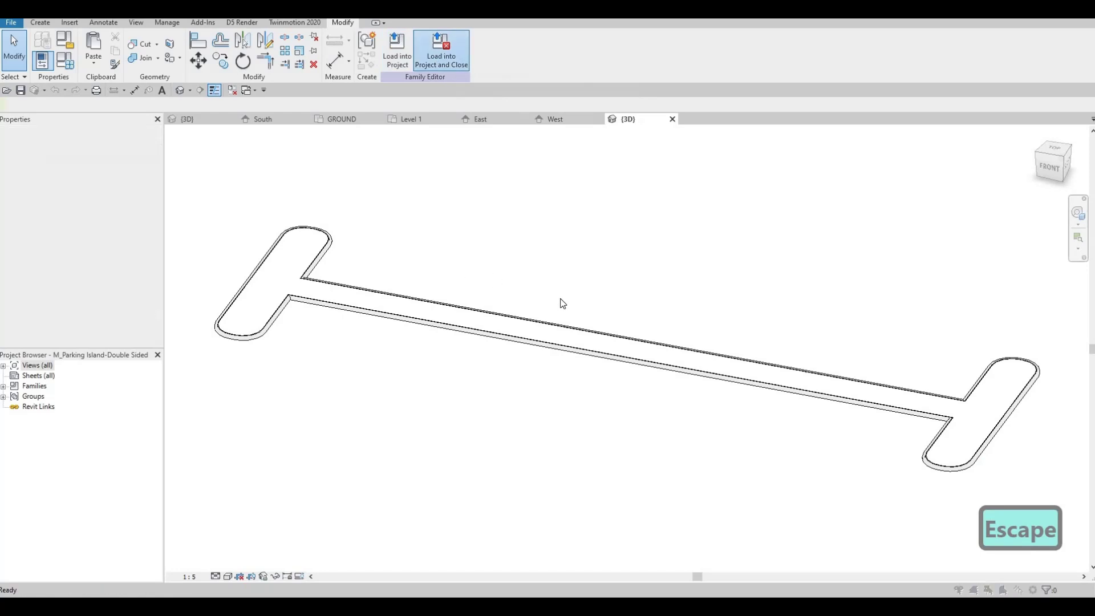
pyautogui.click(569, 313)
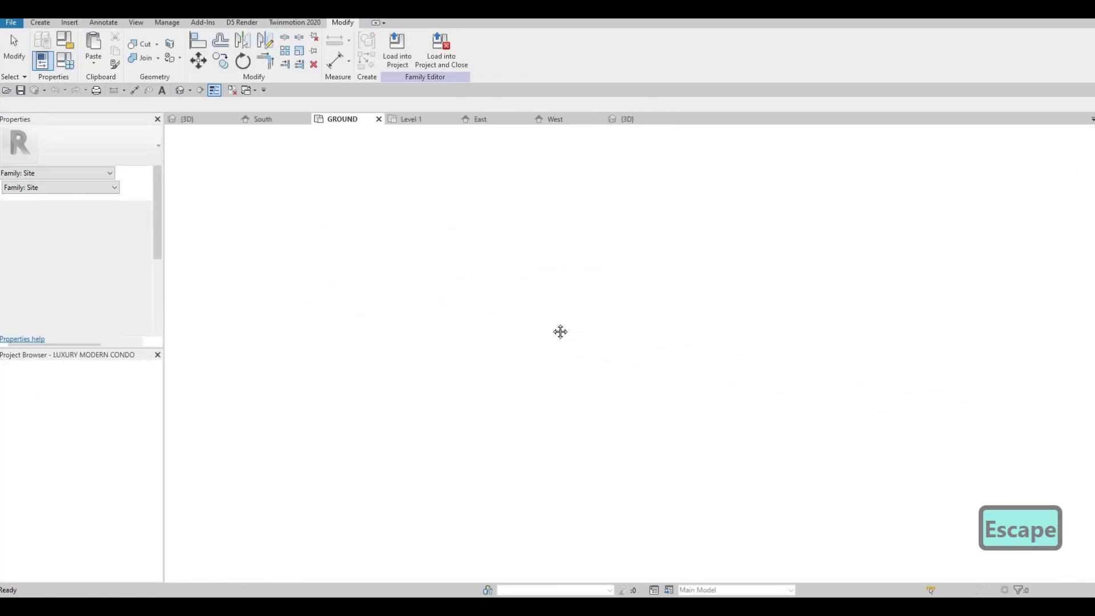
pyautogui.press('Escape')
# Step: Mirror the west row of parking spaces and its ADA symbol, without the elevation marker, to the east side about the stem's centreline
pyautogui.moveTo(456, 225); pyautogui.dragTo(462, 235, button='middle')
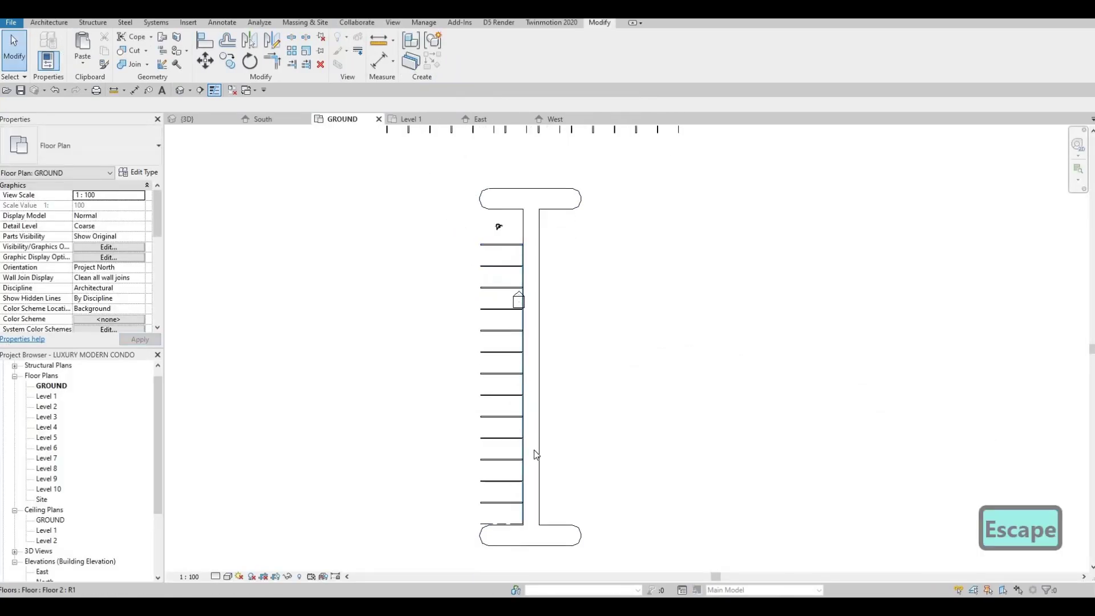
pyautogui.moveTo(536, 513); pyautogui.dragTo(535, 532)
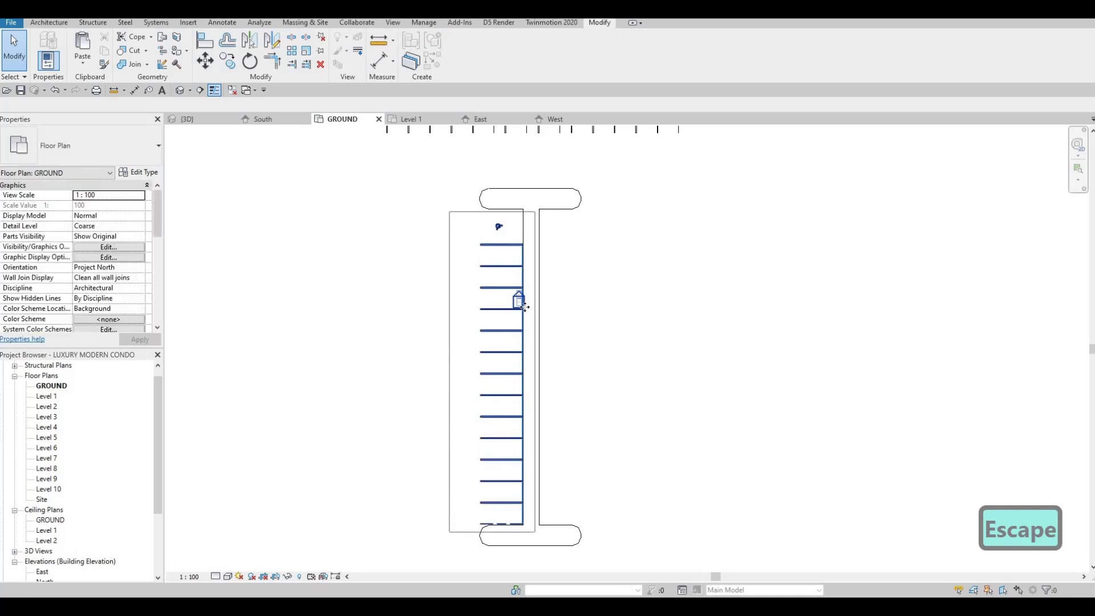
pyautogui.scroll(1, 516, 318)
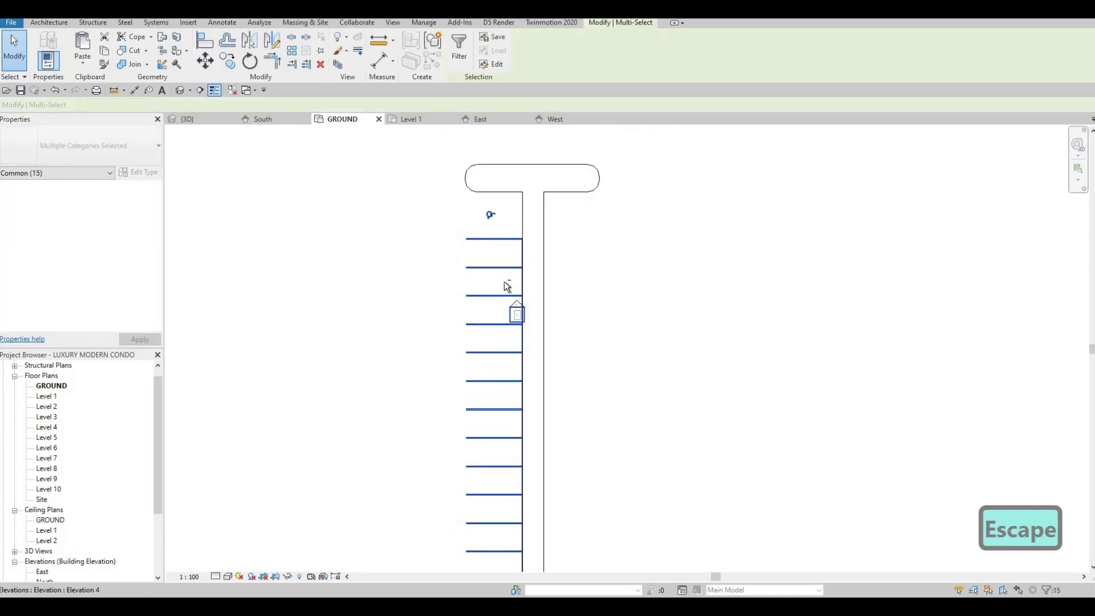
pyautogui.scroll(1, 506, 294)
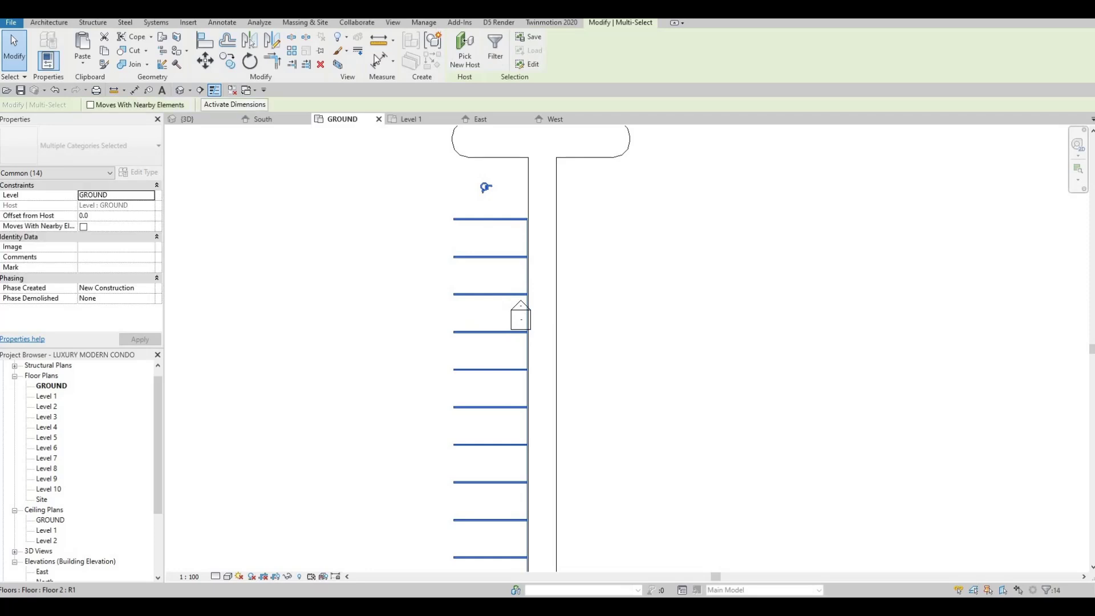
pyautogui.moveTo(525, 200); pyautogui.dragTo(505, 271, button='middle')
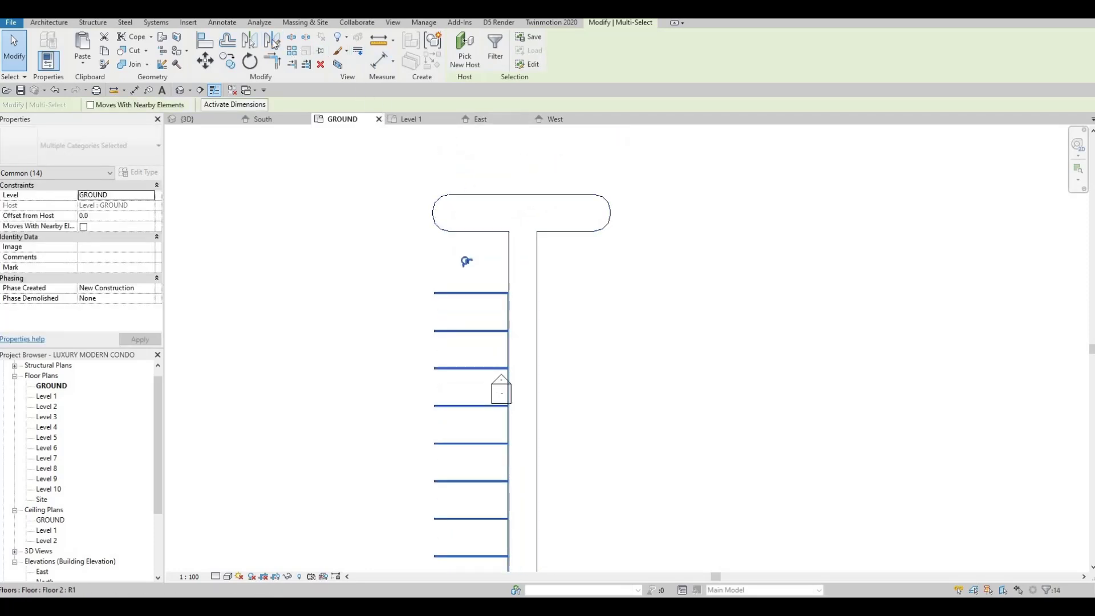
pyautogui.press('d')
pyautogui.press('m')
pyautogui.click(520, 213)
pyautogui.click(523, 399)
pyautogui.scroll(-2, 520, 212)
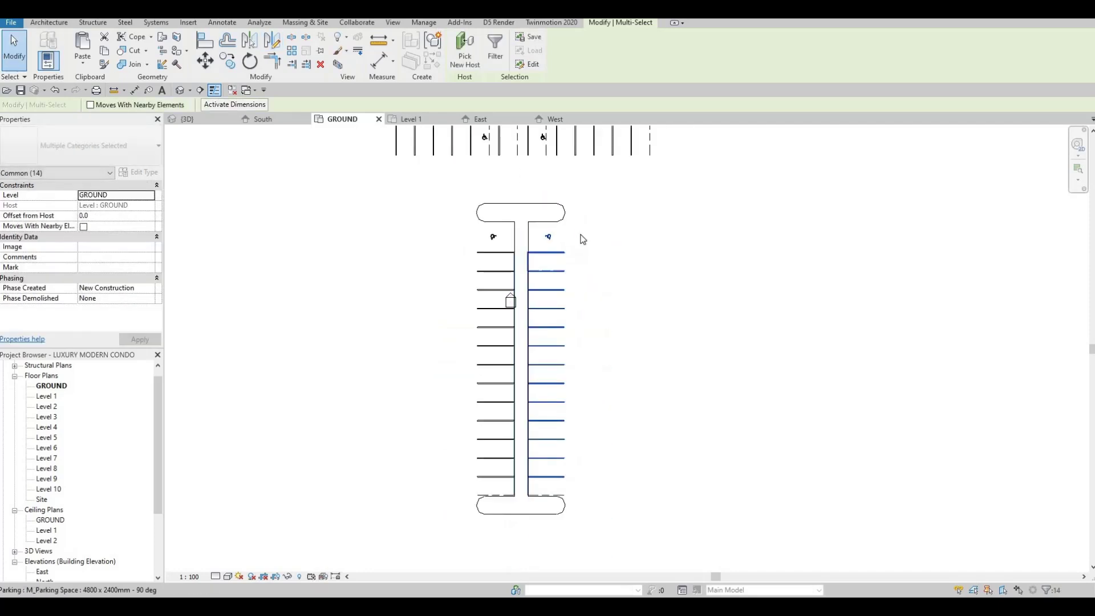
pyautogui.scroll(4, 532, 243)
pyautogui.press('Escape')
pyautogui.press('Escape')
pyautogui.scroll(-2, 482, 217)
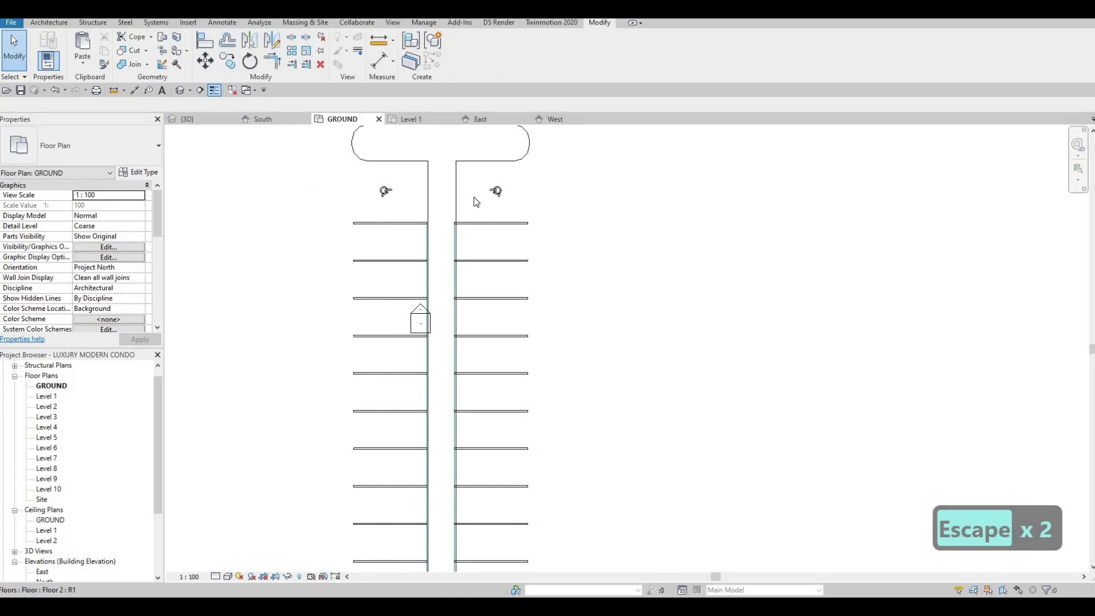
pyautogui.press('Escape')
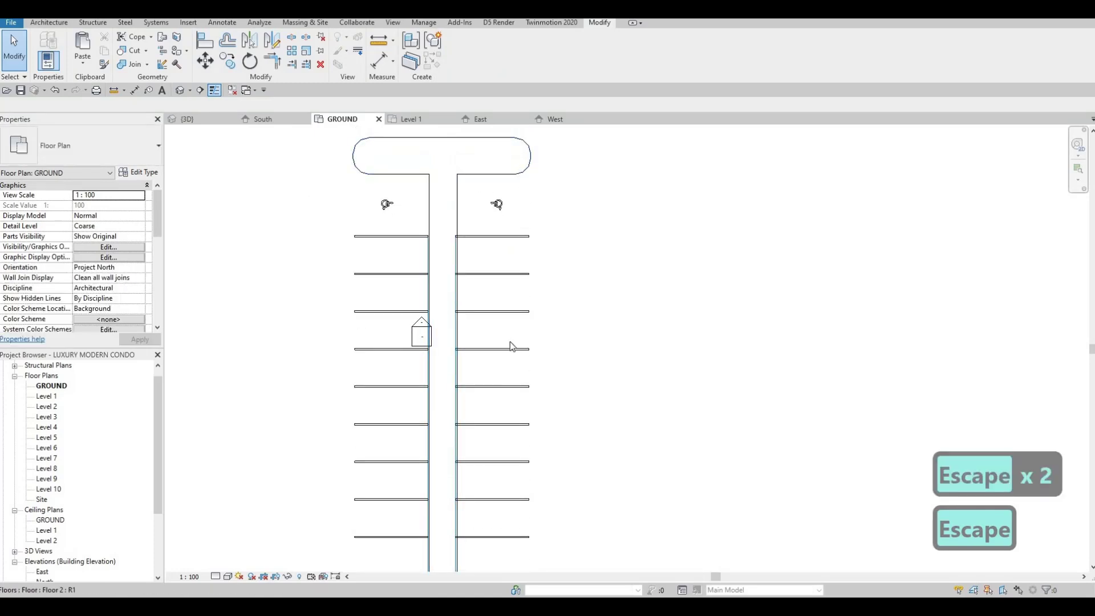
# Step: Nudge the mirrored east row of parking spaces and its ADA symbol sideways until they meet the edge of the island's stem
pyautogui.scroll(-5, 536, 446)
pyautogui.moveTo(536, 446); pyautogui.dragTo(532, 536)
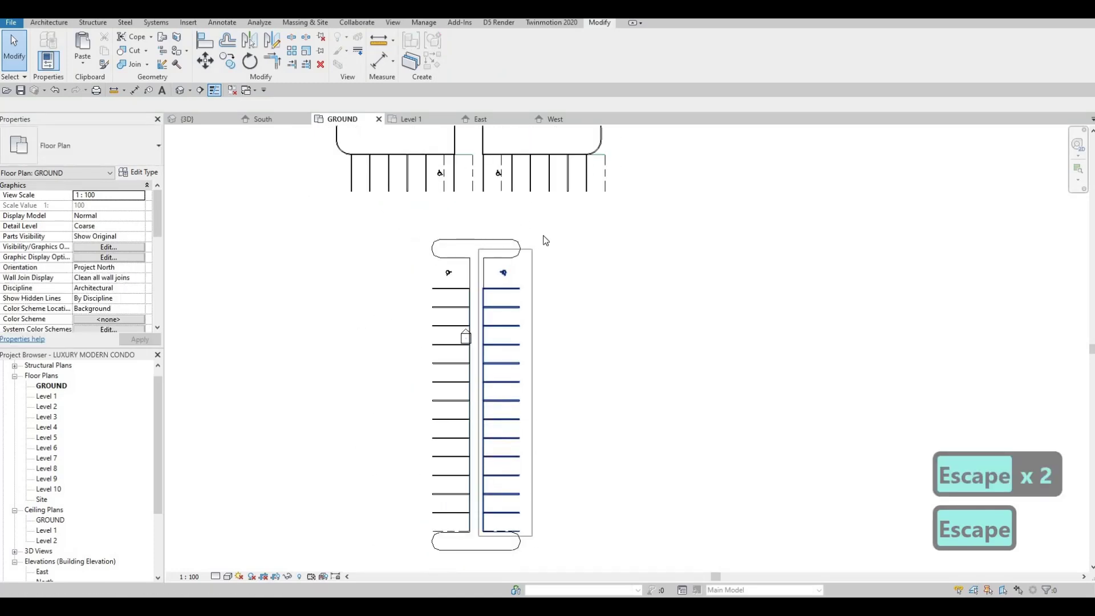
pyautogui.scroll(4, 543, 235)
pyautogui.scroll(2, 543, 235)
pyautogui.press('Right')
pyautogui.press('Right')
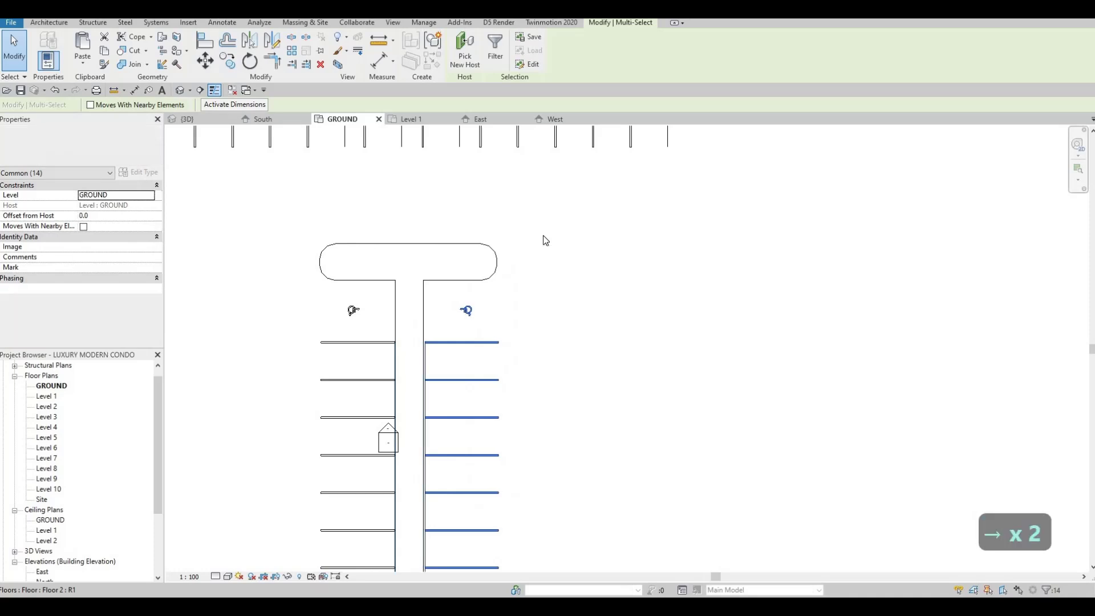
pyautogui.press('Left')
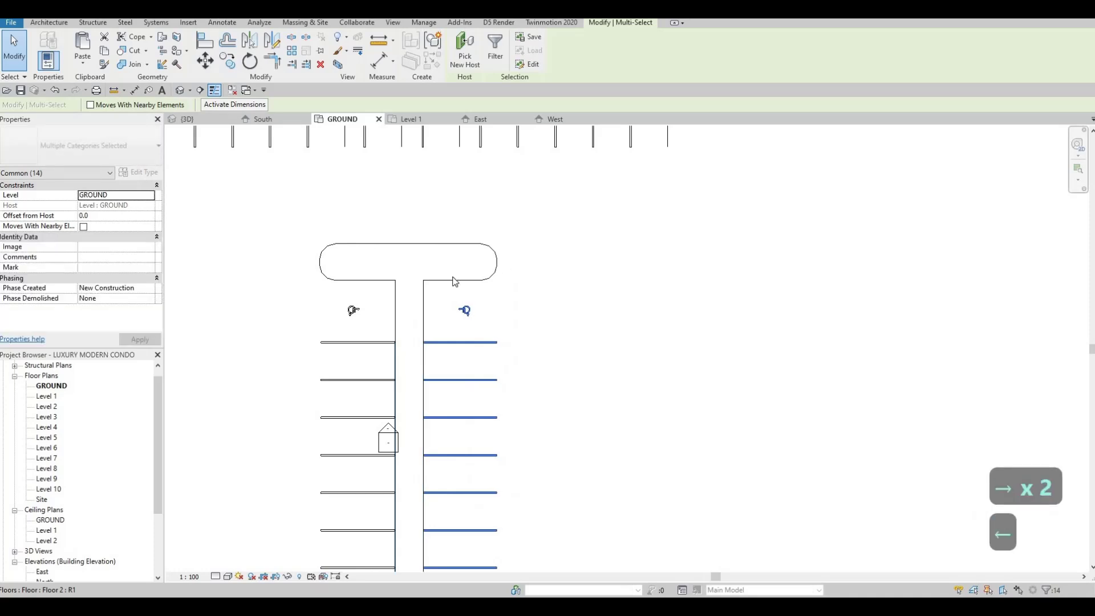
pyautogui.press('Escape')
pyautogui.press('Escape')
pyautogui.press('Escape')
# Step: Replace the mirrored ADA symbol in the east row with a correctly oriented M_Parking Symbol - ADA, level with the west row's symbol
pyautogui.click(465, 313)
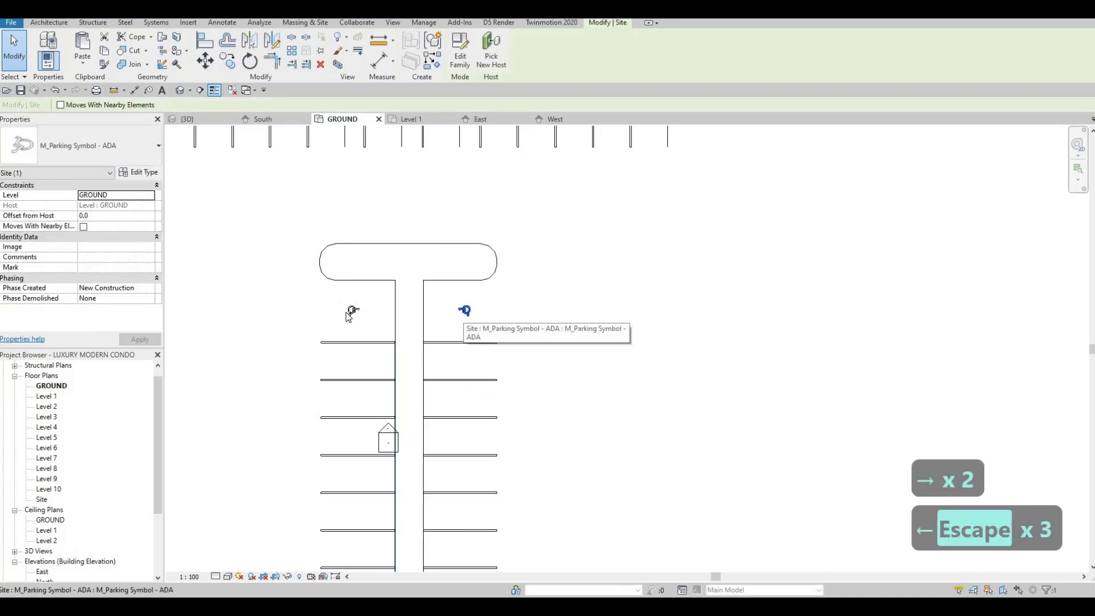
pyautogui.press('Delete')
pyautogui.press('c')
pyautogui.press('s')
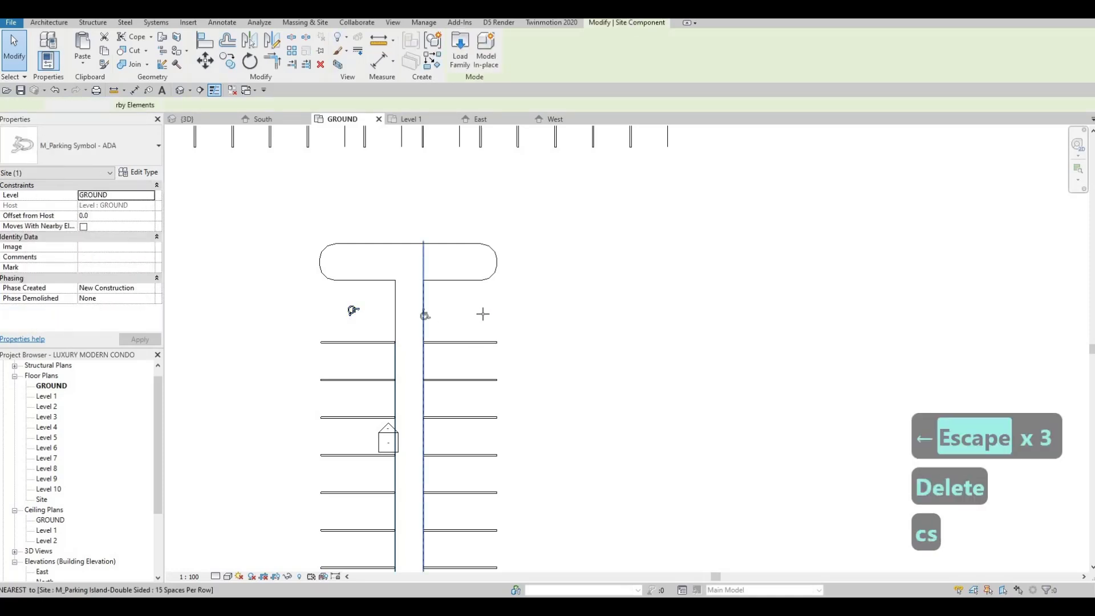
pyautogui.scroll(2, 424, 313)
pyautogui.press('space')
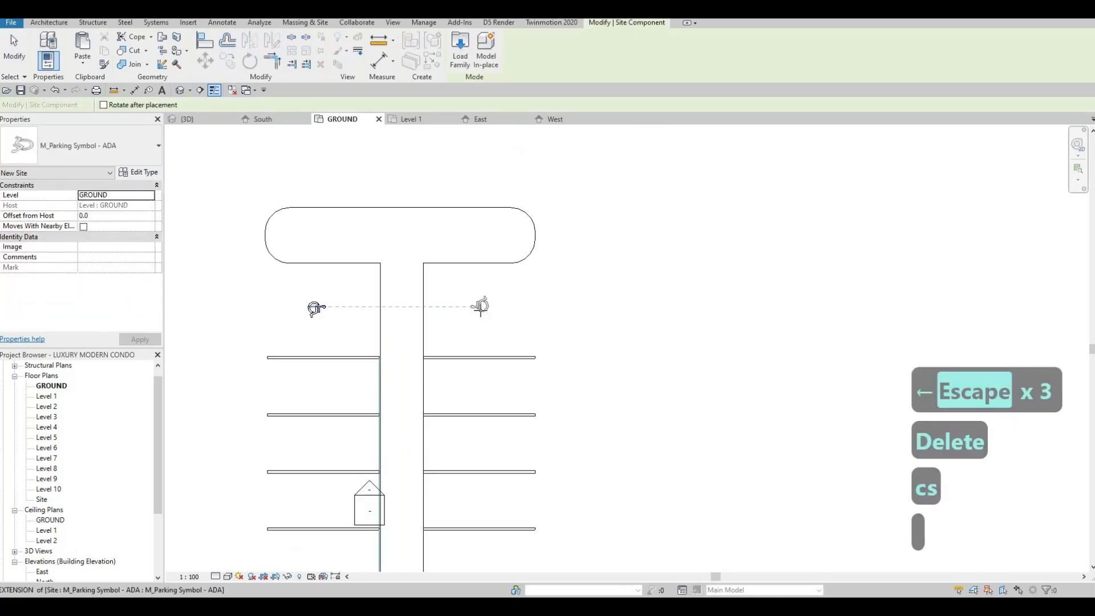
pyautogui.scroll(-5, 439, 276)
pyautogui.press('Escape')
pyautogui.press('Escape')
pyautogui.press('Escape')
pyautogui.moveTo(408, 271); pyautogui.dragTo(464, 289, button='middle')
pyautogui.click(406, 278)
pyautogui.press('Escape')
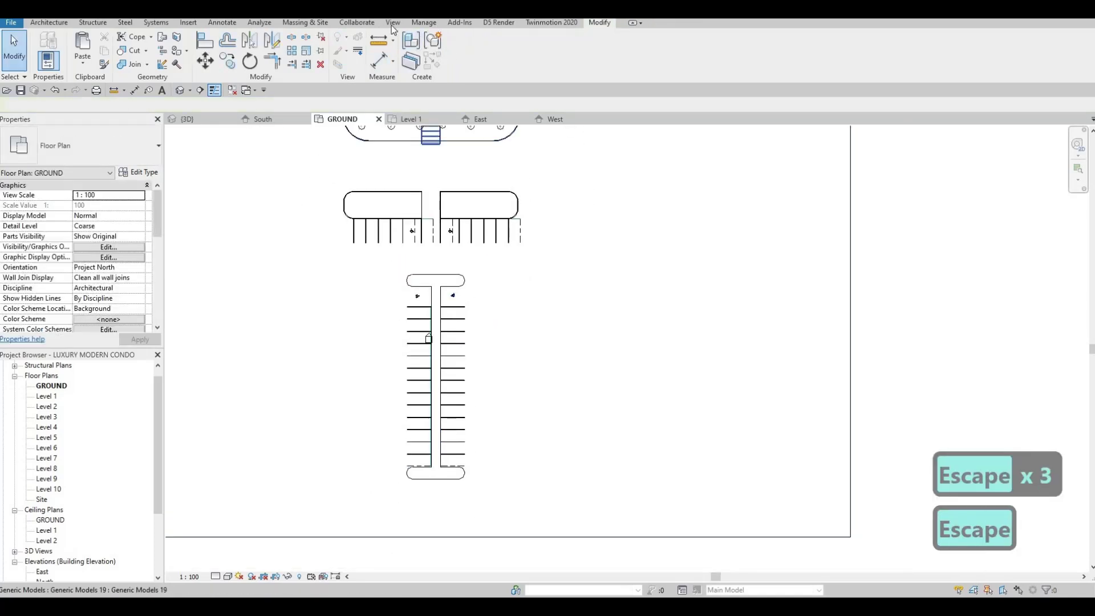
# Step: Load the M_Parking Island-Single Sided family from the Parking library folder
pyautogui.click(195, 23)
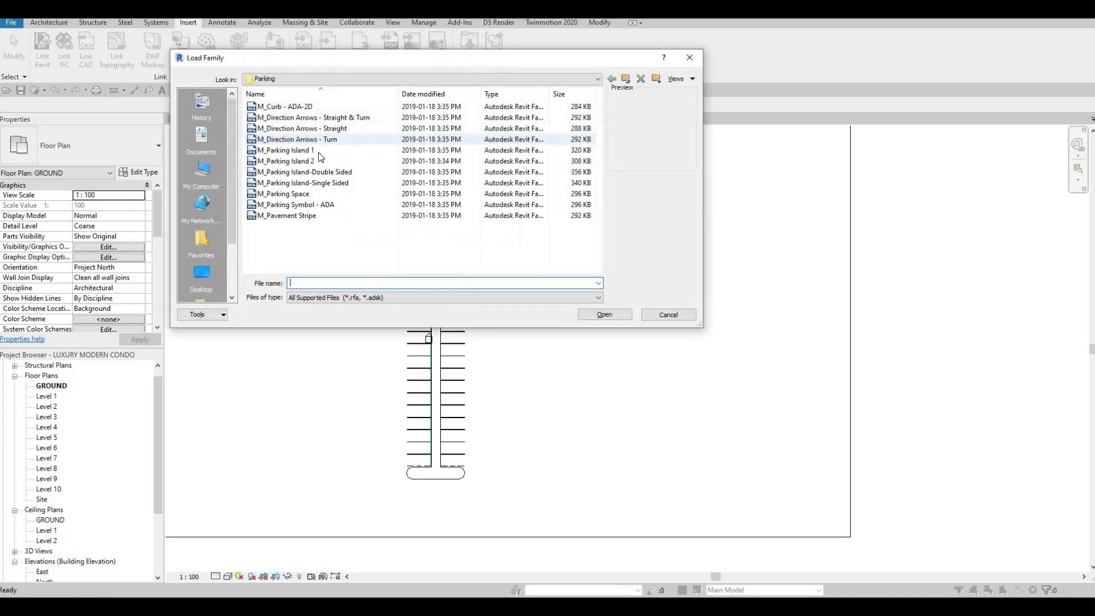
pyautogui.click(316, 139)
pyautogui.click(308, 161)
pyautogui.click(306, 183)
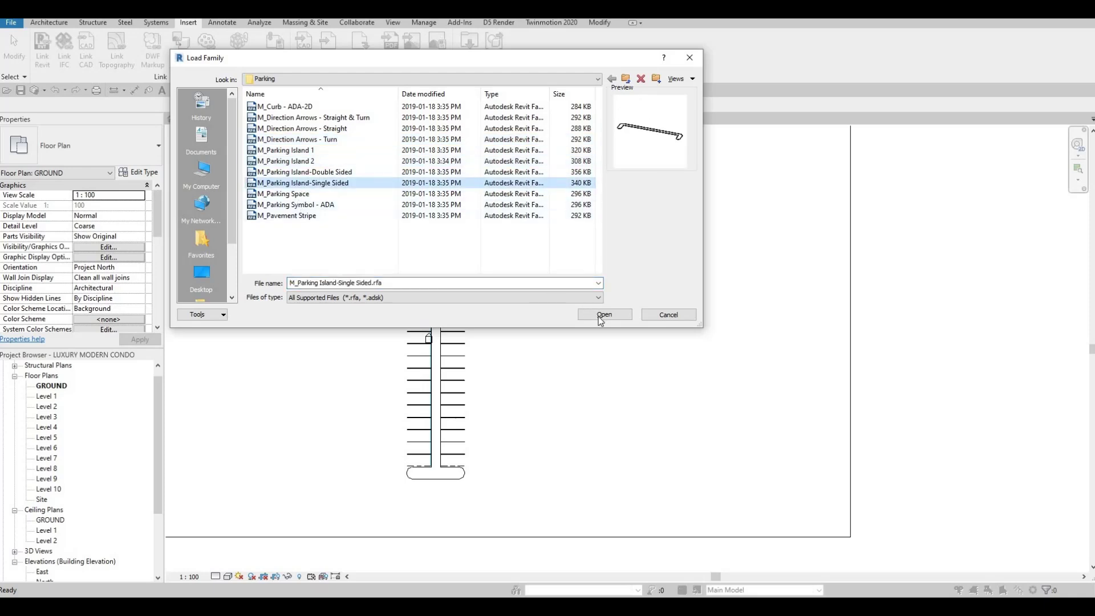
pyautogui.click(579, 313)
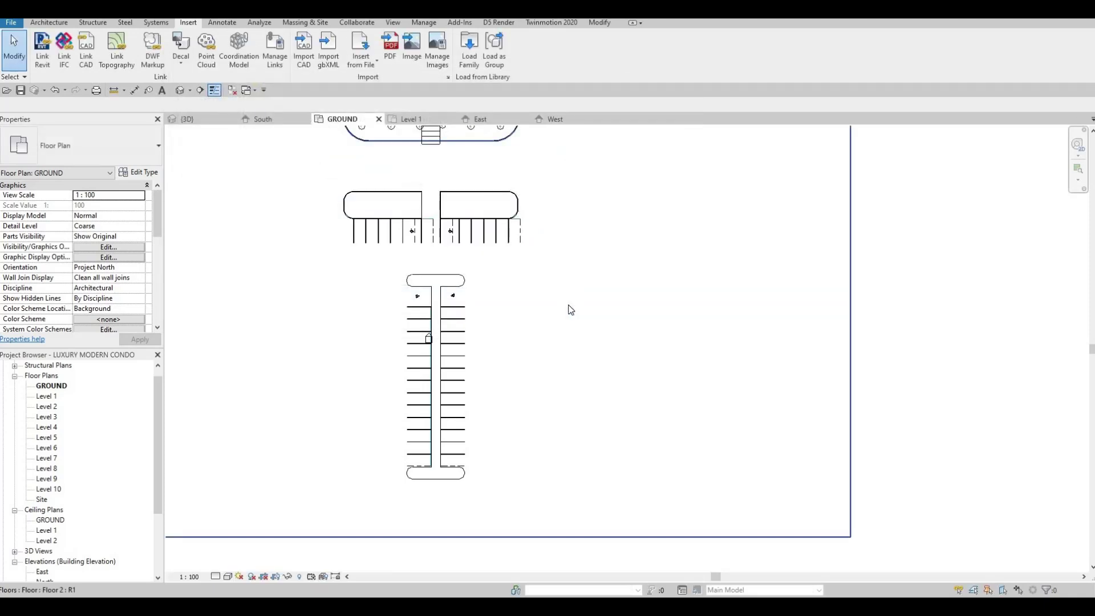
# Step: Place an M_Parking Island-Single Sided, 15 Spaces island east of the double-sided island, rotated to run north-south with its opening facing west
pyautogui.press('m')
pyautogui.press('space')
pyautogui.press('space')
pyautogui.press('space')
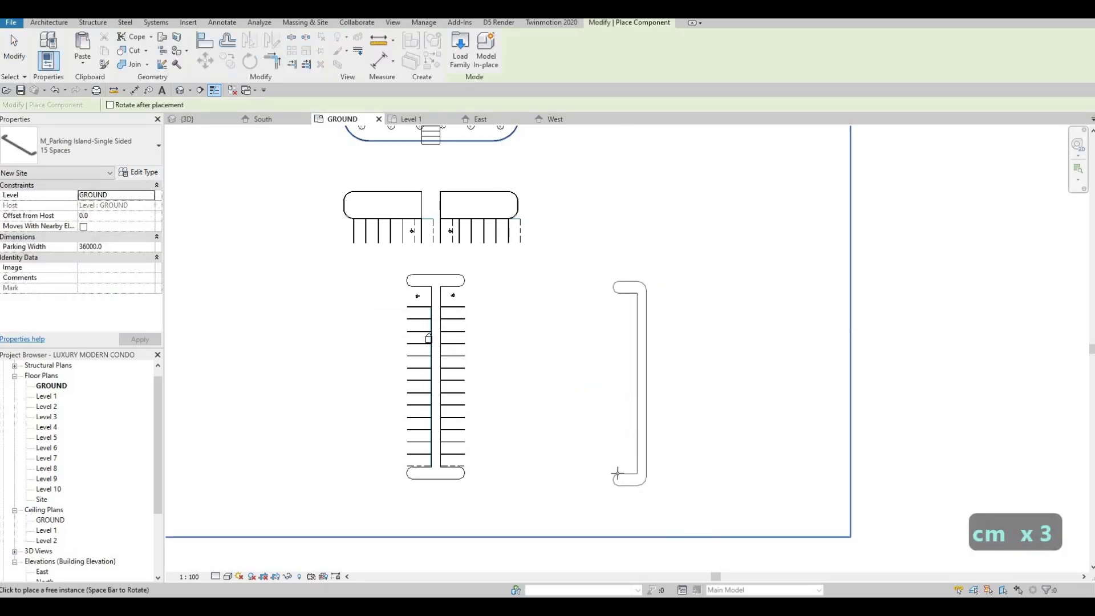
pyautogui.press('Escape')
pyautogui.press('Escape')
pyautogui.press('Escape')
# Step: Align the single-sided island's south edge with the south edge of the double-sided island
pyautogui.press('a')
pyautogui.press('l')
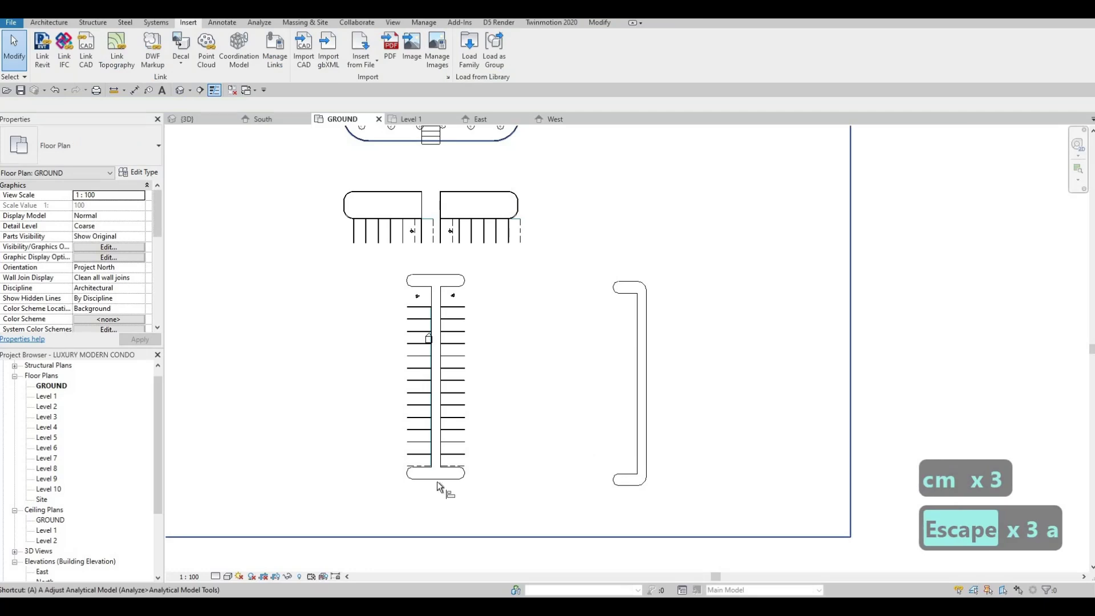
pyautogui.click(636, 486)
pyautogui.press('Escape')
pyautogui.press('Escape')
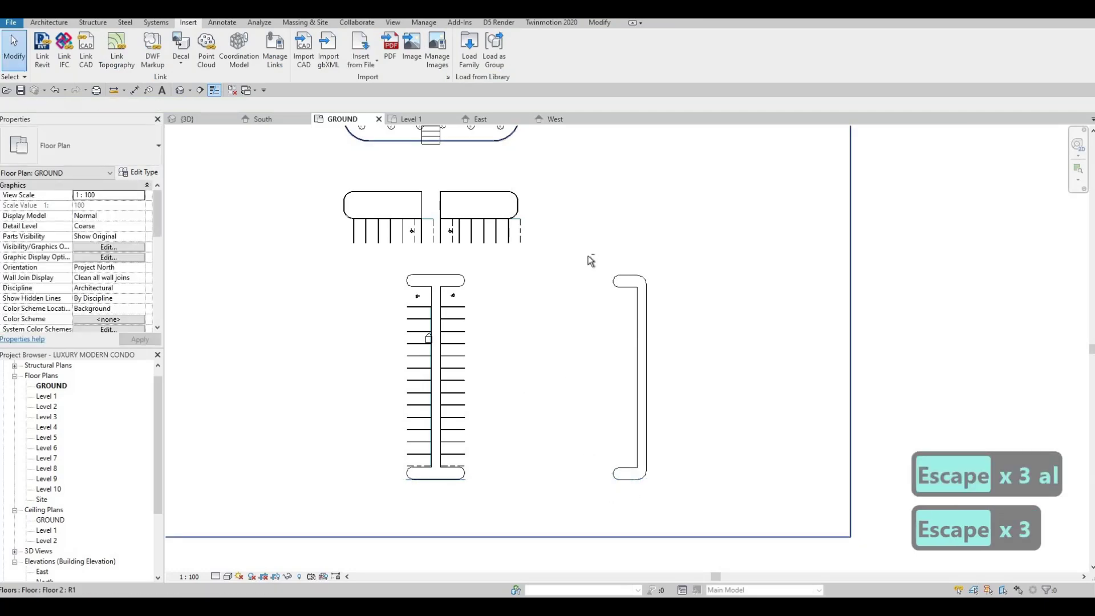
# Step: Nudge the single-sided island west to narrow the driving lane between it and the double-sided island
pyautogui.moveTo(586, 253); pyautogui.dragTo(670, 503)
pyautogui.press('Left')
pyautogui.press('Left')
pyautogui.press('Left')
pyautogui.press('Left')
pyautogui.press('Left')
pyautogui.press('Left')
pyautogui.press('Left')
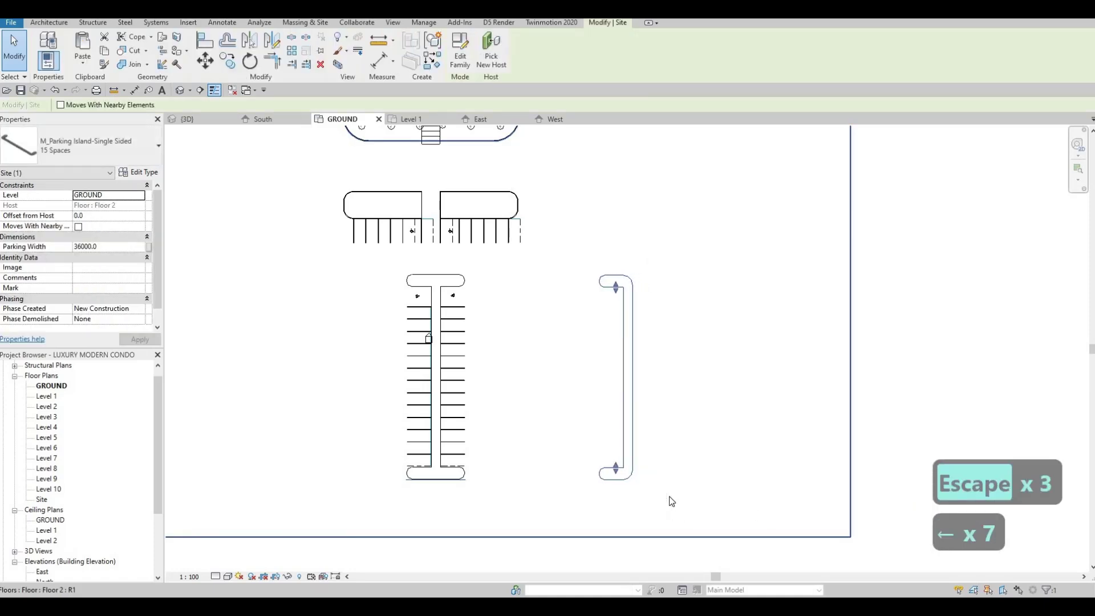
pyautogui.press('Left')
pyautogui.press('Left')
pyautogui.press('Left')
pyautogui.press('Left')
pyautogui.press('Left')
pyautogui.press('Left')
pyautogui.press('Left')
pyautogui.press('Left')
pyautogui.press('Left')
pyautogui.press('Left')
pyautogui.press('Left')
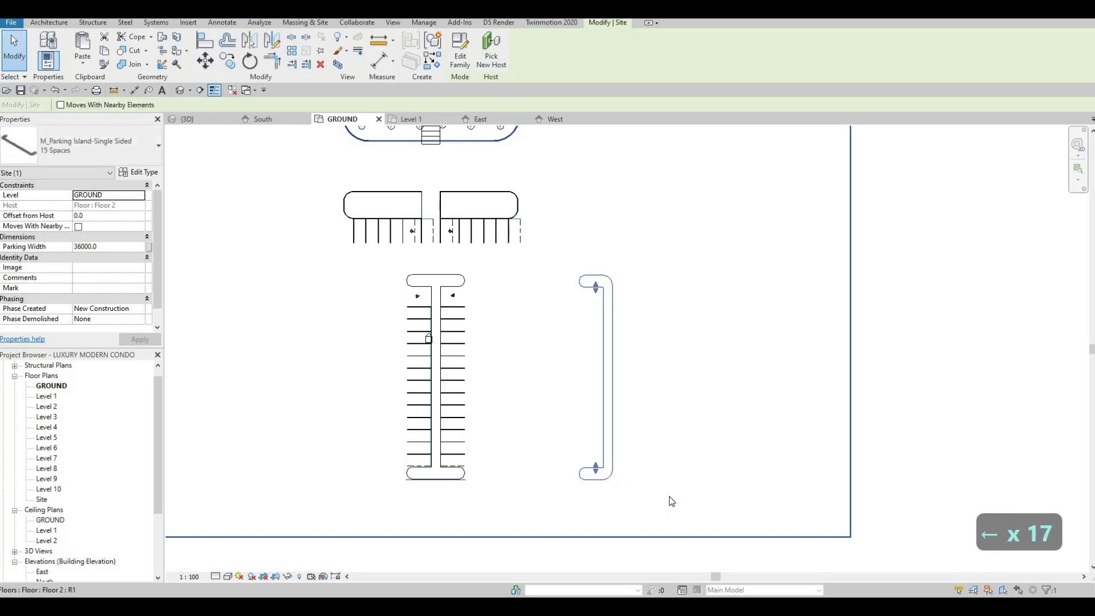
pyautogui.press('Left')
pyautogui.press('Left')
pyautogui.press('Left')
pyautogui.press('Left')
pyautogui.press('Left')
pyautogui.press('Left')
pyautogui.press('Left')
pyautogui.press('Left')
pyautogui.press('Left')
pyautogui.press('Left')
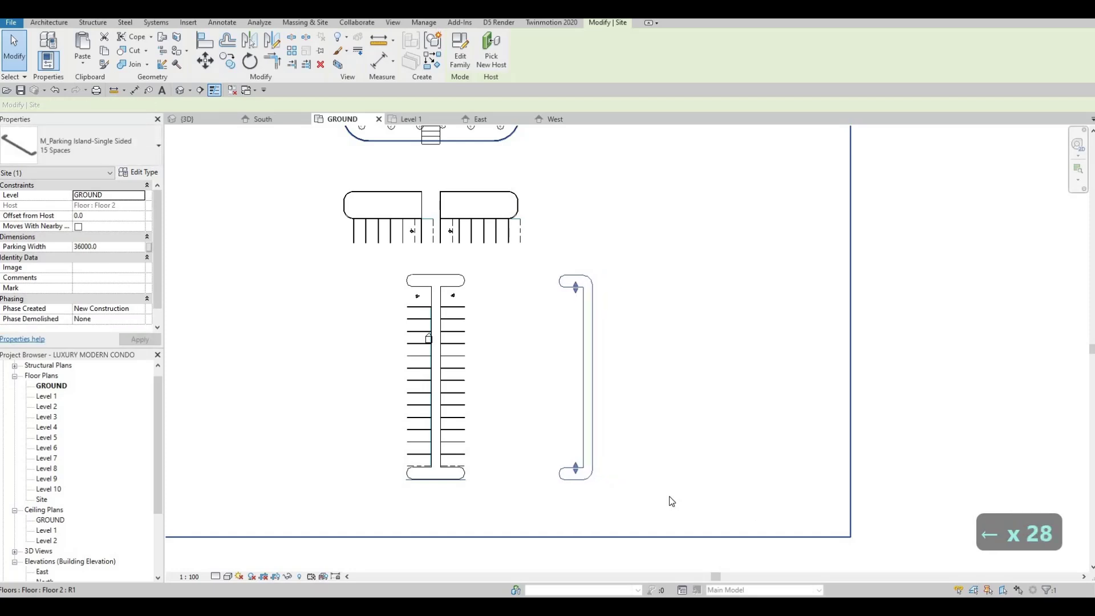
pyautogui.press('Left')
pyautogui.press('Left')
pyautogui.press('Left')
pyautogui.press('Left')
pyautogui.press('Left')
pyautogui.press('Left')
pyautogui.press('Left')
pyautogui.press('Left')
pyautogui.press('Left')
pyautogui.press('Left')
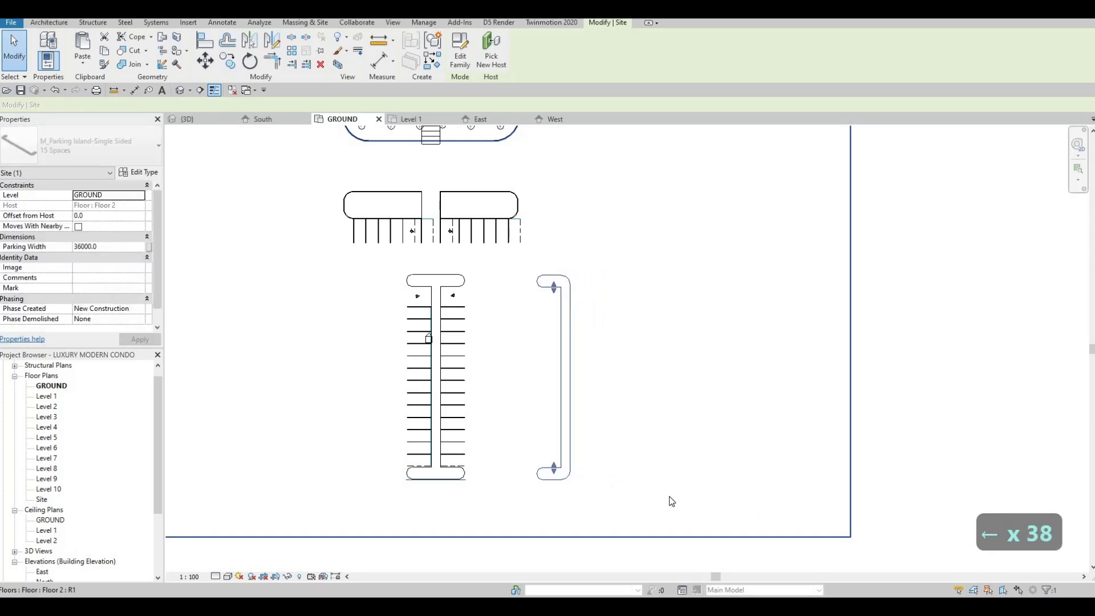
pyautogui.press('Left')
pyautogui.press('Left')
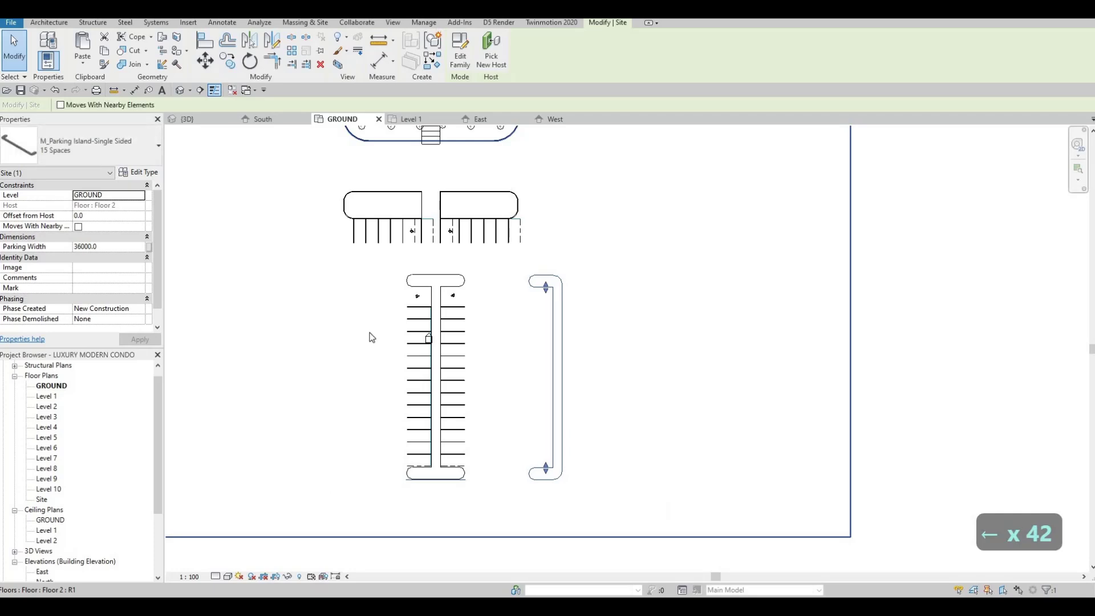
pyautogui.press('Escape')
# Step: Copy the west row of parking spaces and its ADA symbol, without the elevation marker, onto the single-sided island from its inner north corner
pyautogui.scroll(2, 371, 342)
pyautogui.moveTo(472, 542); pyautogui.dragTo(471, 550)
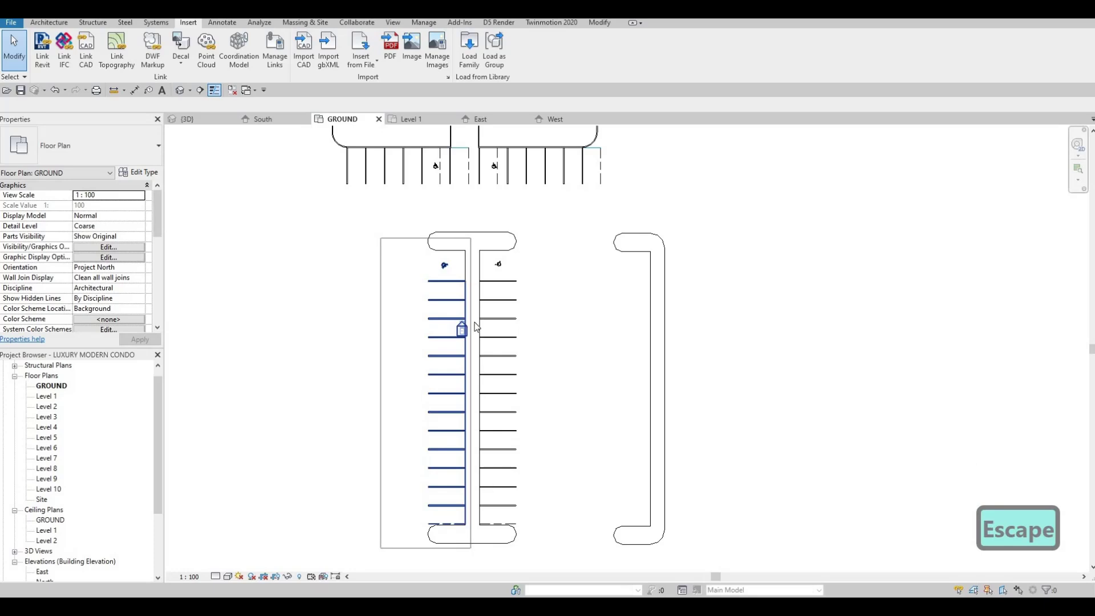
pyautogui.scroll(4, 473, 354)
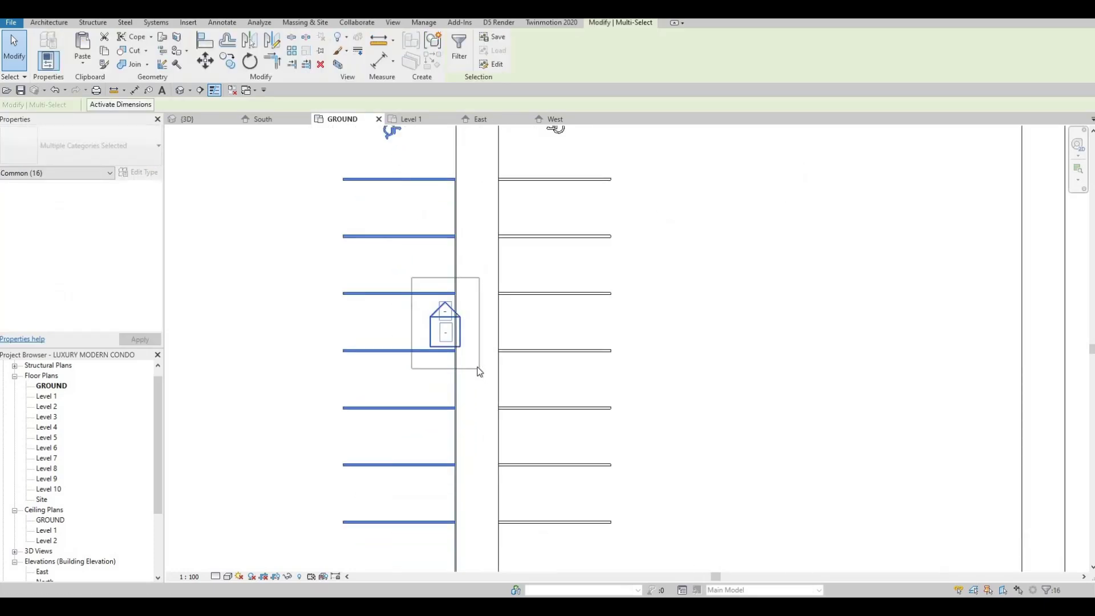
pyautogui.keyDown('shift'); pyautogui.moveTo(479, 372); pyautogui.dragTo(479, 372); pyautogui.keyUp('shift')
pyautogui.press('o')
pyautogui.scroll(-3, 491, 204)
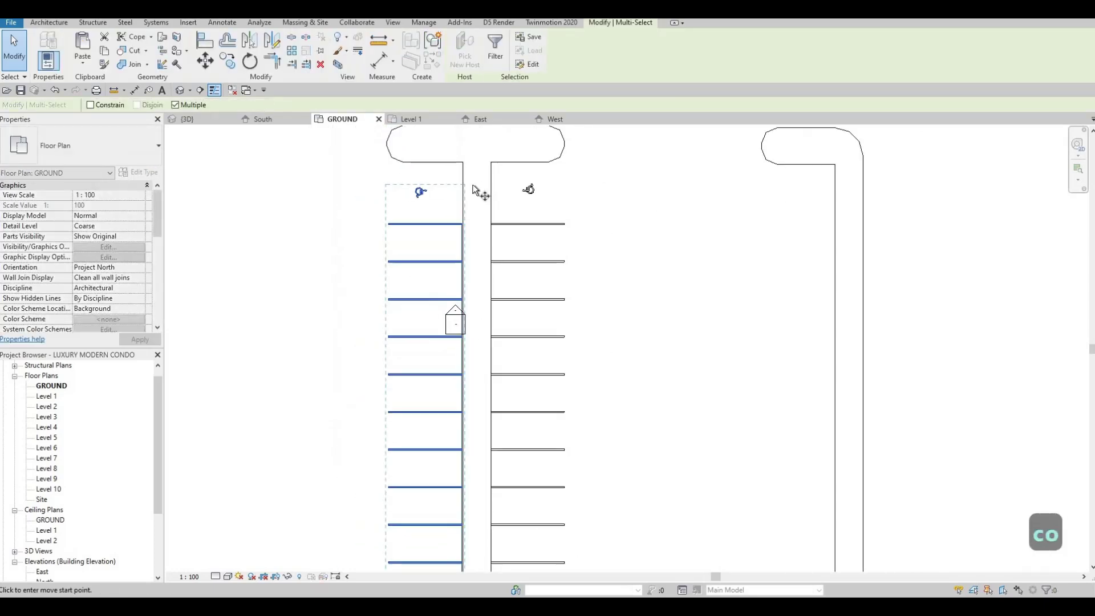
pyautogui.click(469, 188)
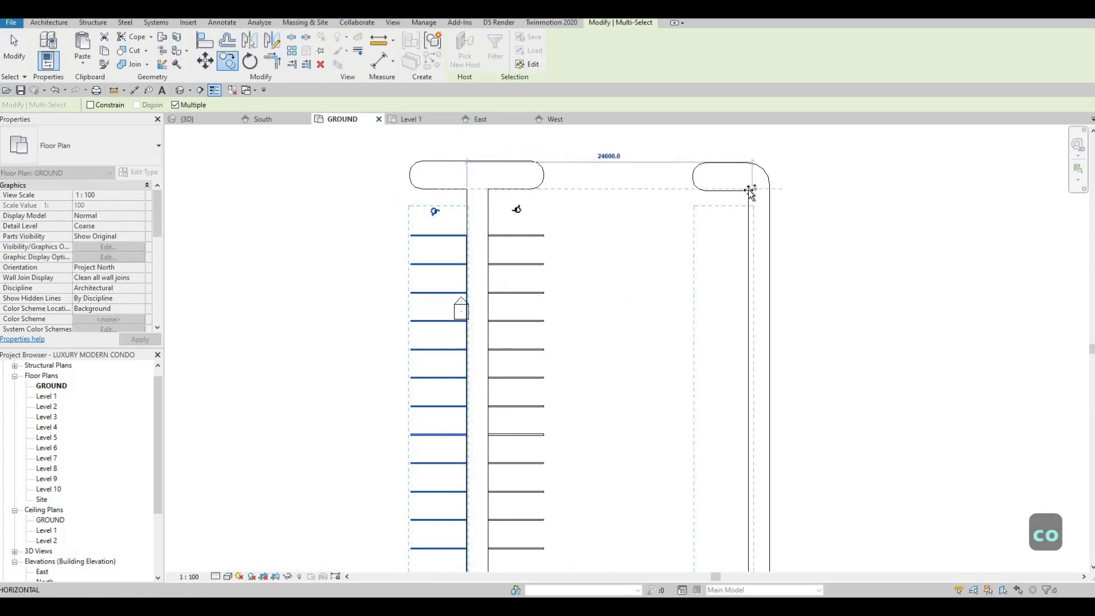
pyautogui.press('Tab')
pyautogui.click(658, 254)
pyautogui.press('Escape')
pyautogui.press('Escape')
# Step: Examine the spacing of the parking rows relative to the planted islands and the building entrance
pyautogui.scroll(-2, 636, 271)
pyautogui.moveTo(600, 313); pyautogui.dragTo(614, 275, button='middle')
pyautogui.moveTo(562, 355); pyautogui.dragTo(560, 391, button='middle')
pyautogui.moveTo(548, 314); pyautogui.dragTo(548, 357, button='middle')
pyautogui.scroll(-2, 549, 362)
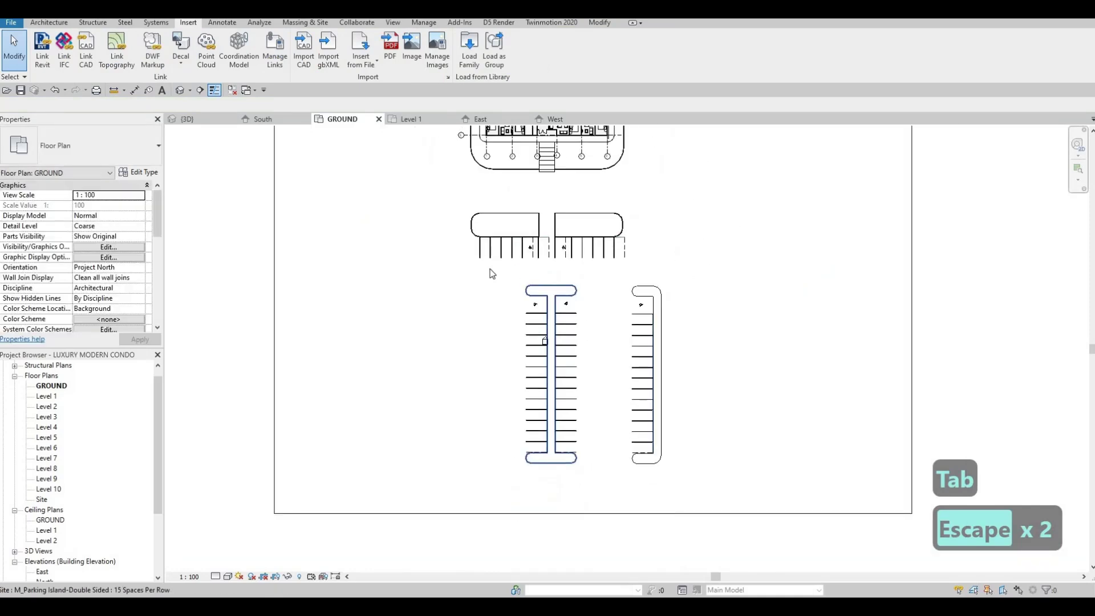
pyautogui.moveTo(477, 281); pyautogui.dragTo(477, 271, button='middle')
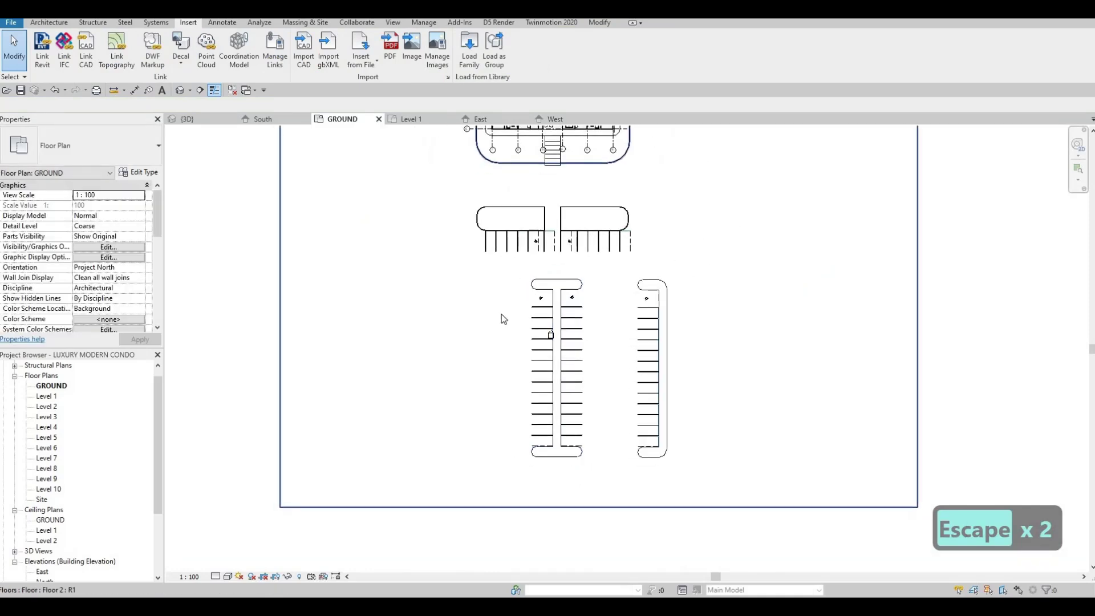
pyautogui.moveTo(511, 362); pyautogui.dragTo(510, 428, button='middle')
pyautogui.scroll(3, 547, 267)
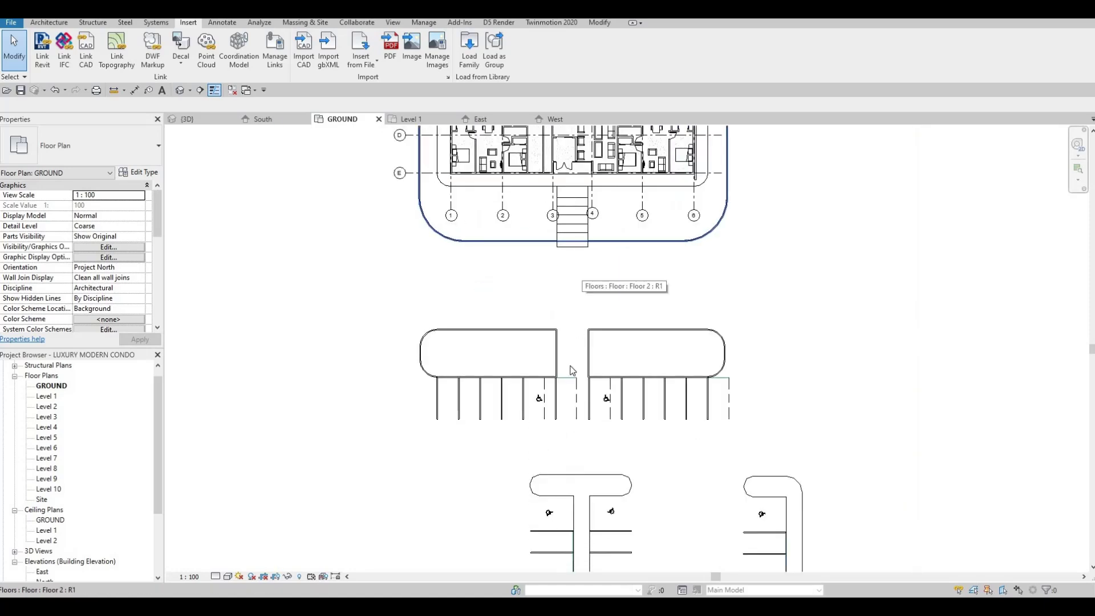
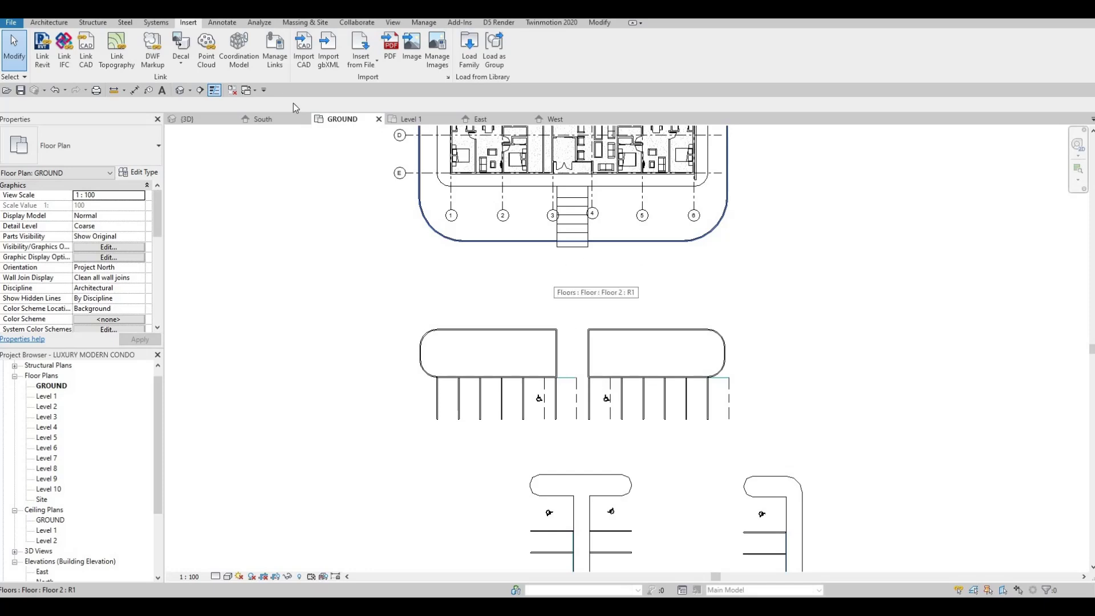
pyautogui.press('Escape')
pyautogui.press('Escape')
pyautogui.moveTo(641, 297); pyautogui.dragTo(667, 249, button='middle')
pyautogui.scroll(-1, 639, 257)
pyautogui.moveTo(608, 283); pyautogui.dragTo(623, 249, button='middle')
pyautogui.moveTo(621, 303); pyautogui.dragTo(620, 273, button='middle')
pyautogui.moveTo(616, 318); pyautogui.dragTo(630, 279, button='middle')
pyautogui.scroll(1, 667, 284)
pyautogui.scroll(-2, 692, 247)
# Step: Mirror a copy of the single-sided island with its spaces and ADA symbol to the west about a vertical axis through the entrance stair's centre
pyautogui.press('Escape')
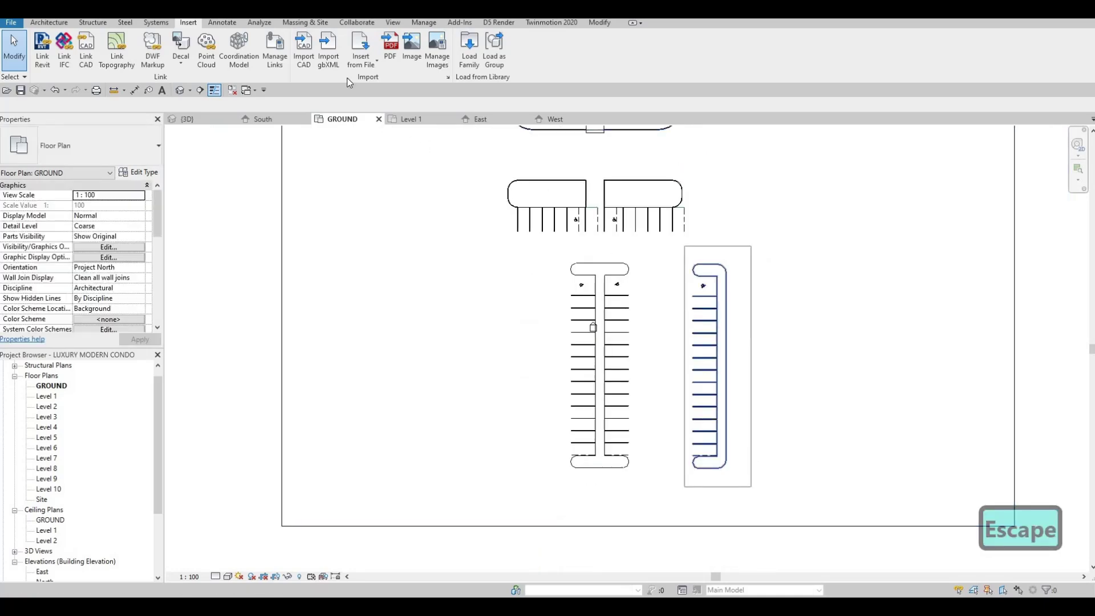
pyautogui.press('d')
pyautogui.press('m')
pyautogui.click(596, 148)
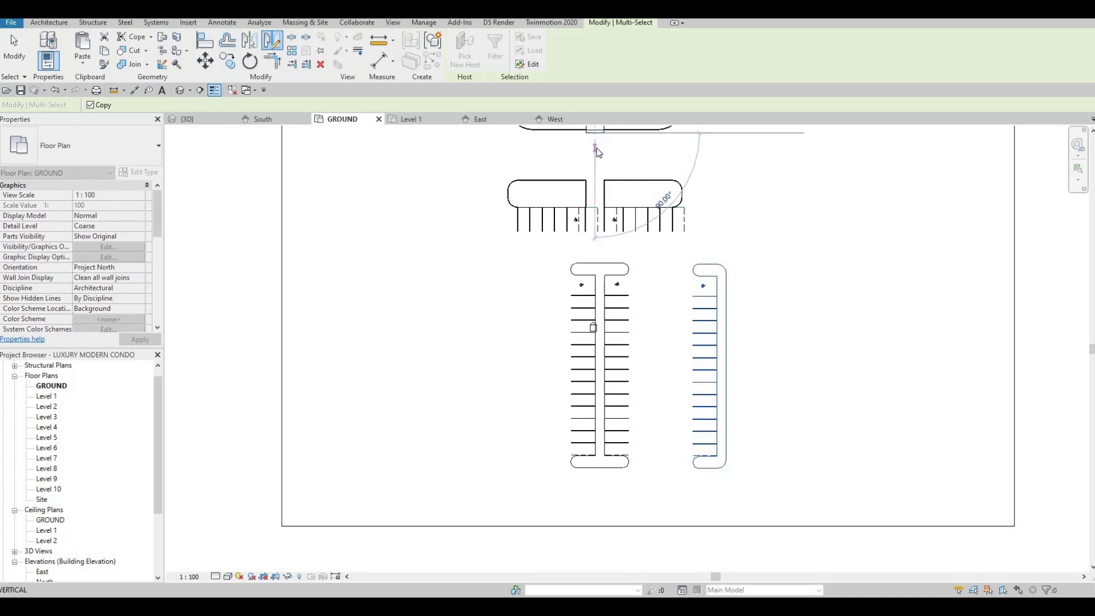
pyautogui.click(524, 268)
pyautogui.press('Escape')
pyautogui.press('Escape')
pyautogui.press('Escape')
pyautogui.press('Escape')
pyautogui.press('Escape')
# Step: Replace the mirrored ADA symbol at the west single-sided island with an M_Parking Symbol - ADA oriented like the double-sided island's east symbol
pyautogui.scroll(5, 458, 301)
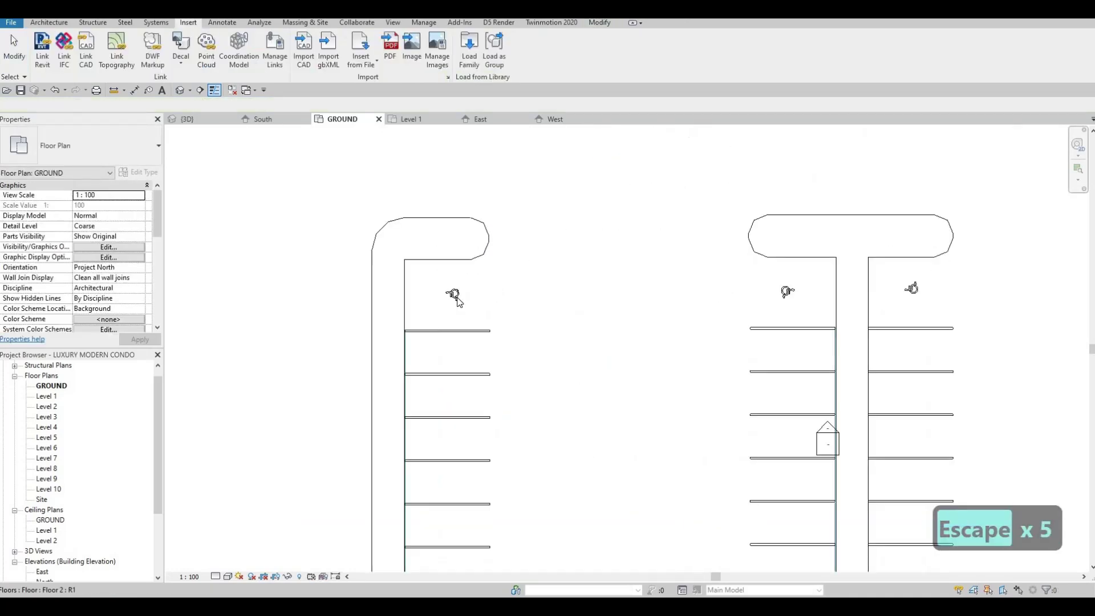
pyautogui.click(453, 295)
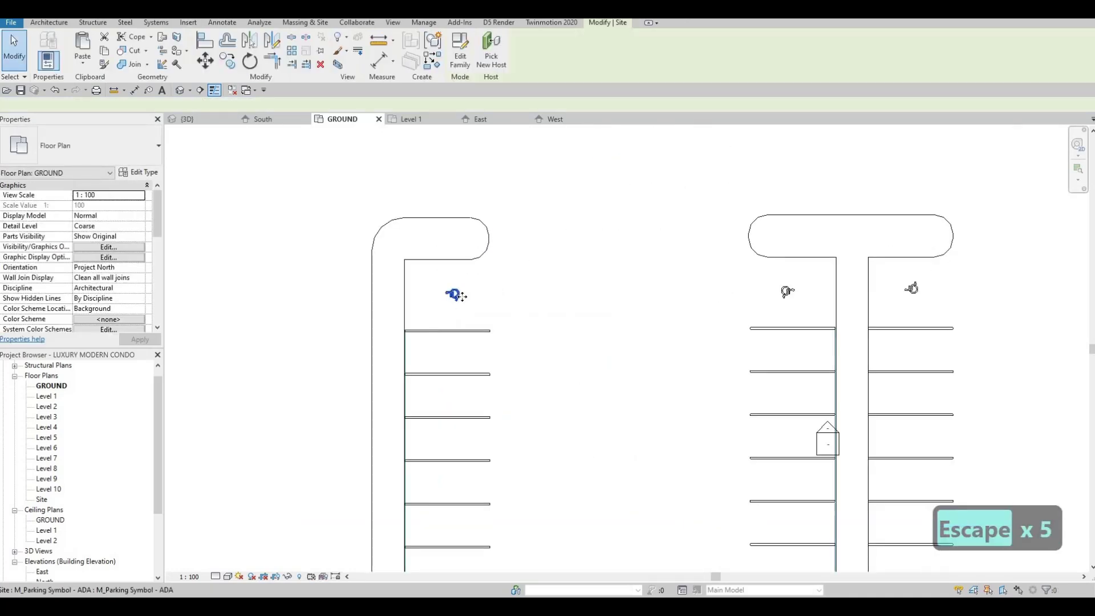
pyautogui.press('Delete')
pyautogui.click(911, 290)
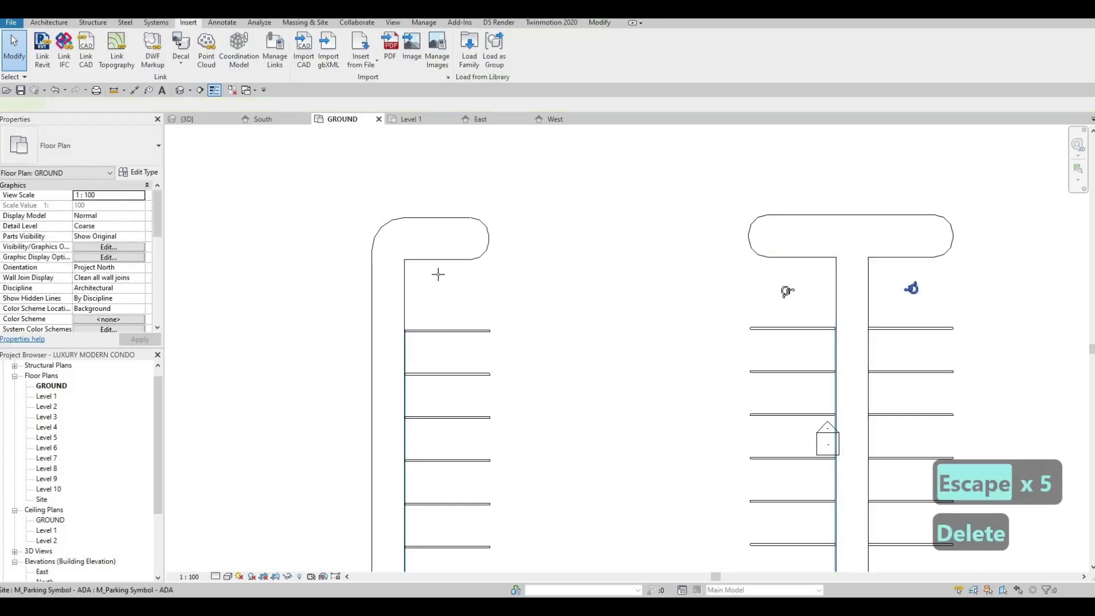
pyautogui.press('c')
pyautogui.press('s')
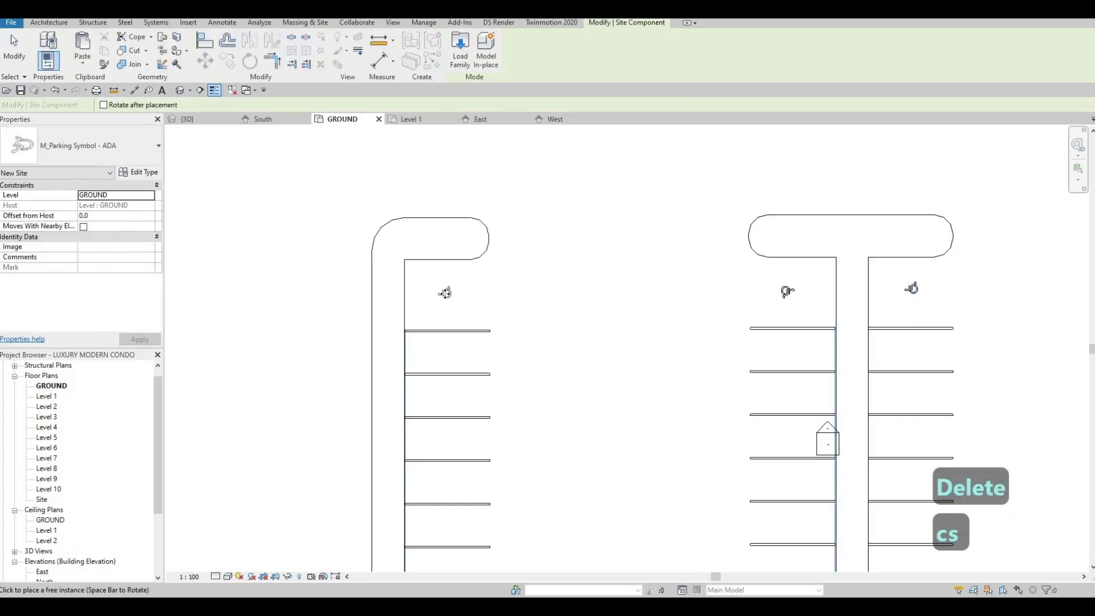
pyautogui.click(445, 293)
pyautogui.press('Escape')
pyautogui.press('Escape')
pyautogui.press('Escape')
pyautogui.scroll(-5, 550, 274)
pyautogui.scroll(-3, 550, 256)
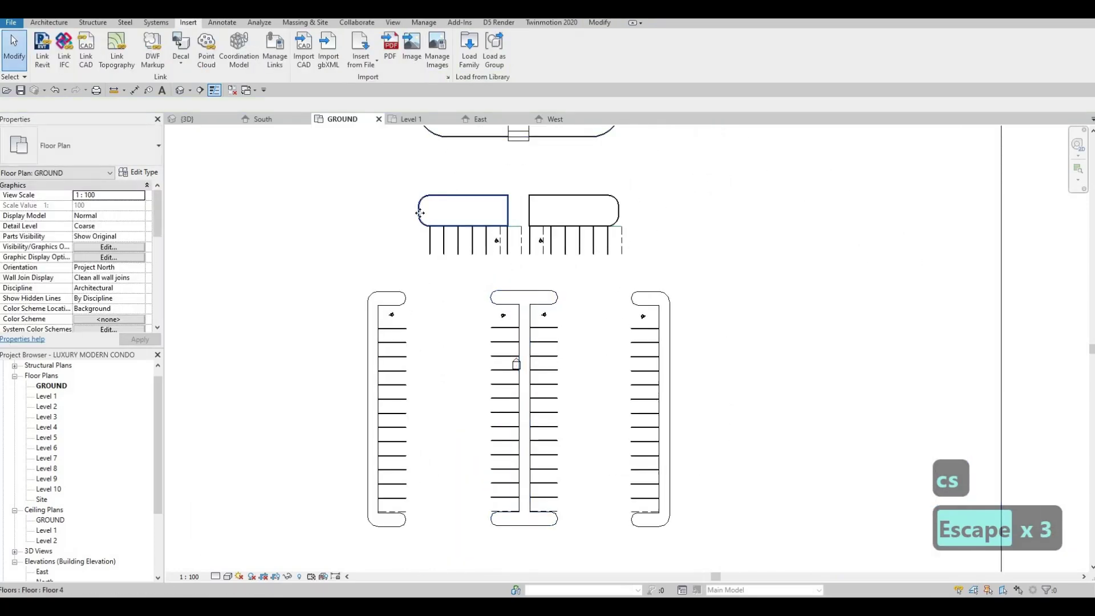
pyautogui.click(420, 213)
pyautogui.moveTo(416, 193); pyautogui.dragTo(439, 251, button='middle')
pyautogui.press('Escape')
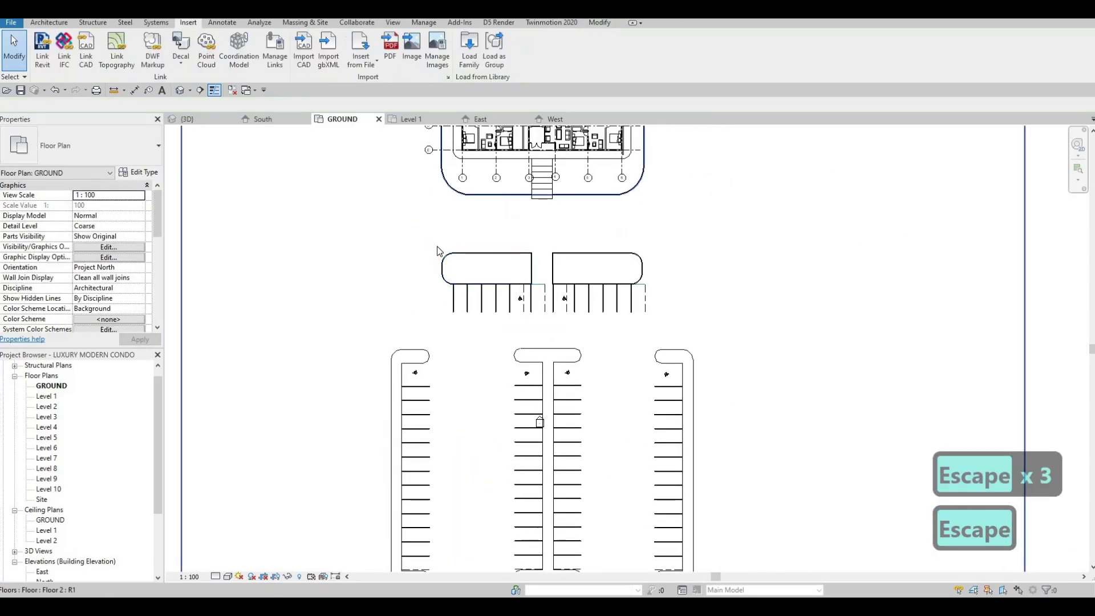
pyautogui.scroll(1, 435, 256)
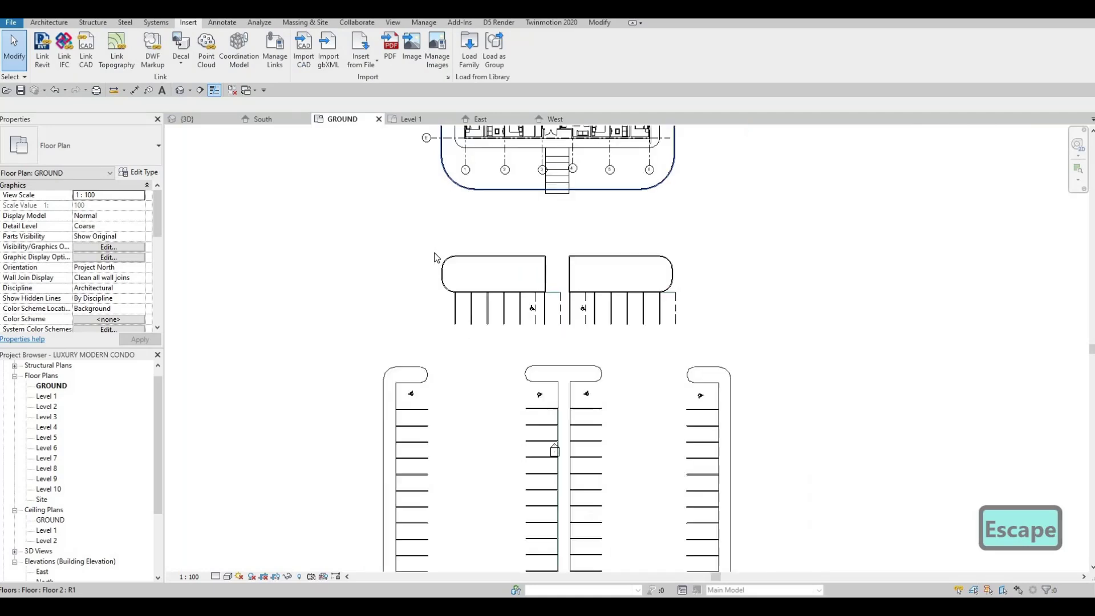
# Step: Load the M_Direction Arrows - Straight family from the Parking folder
pyautogui.scroll(-3, 436, 252)
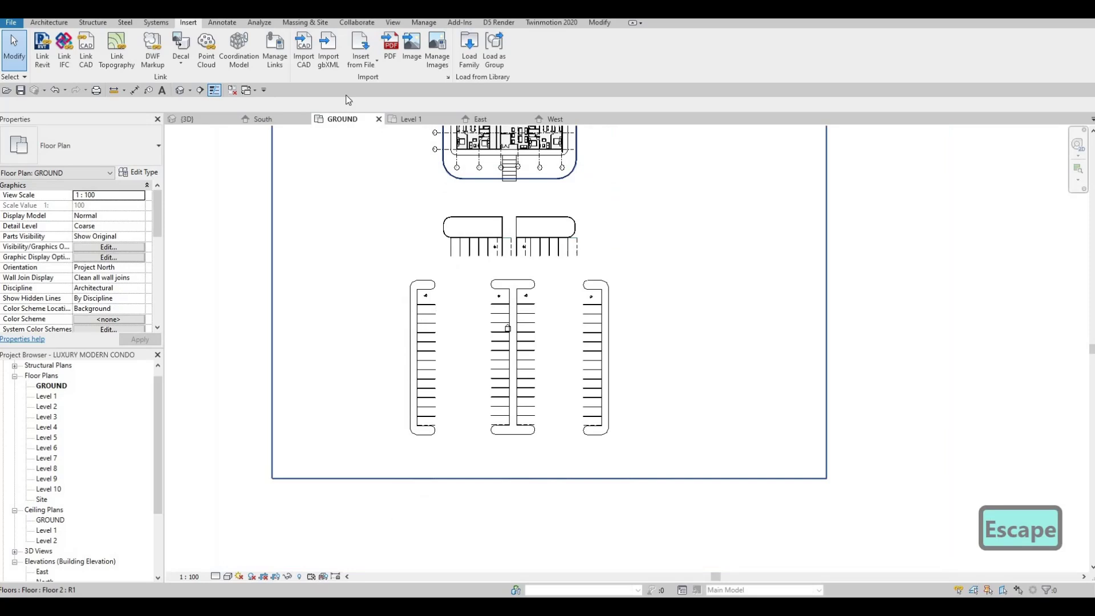
pyautogui.click(468, 51)
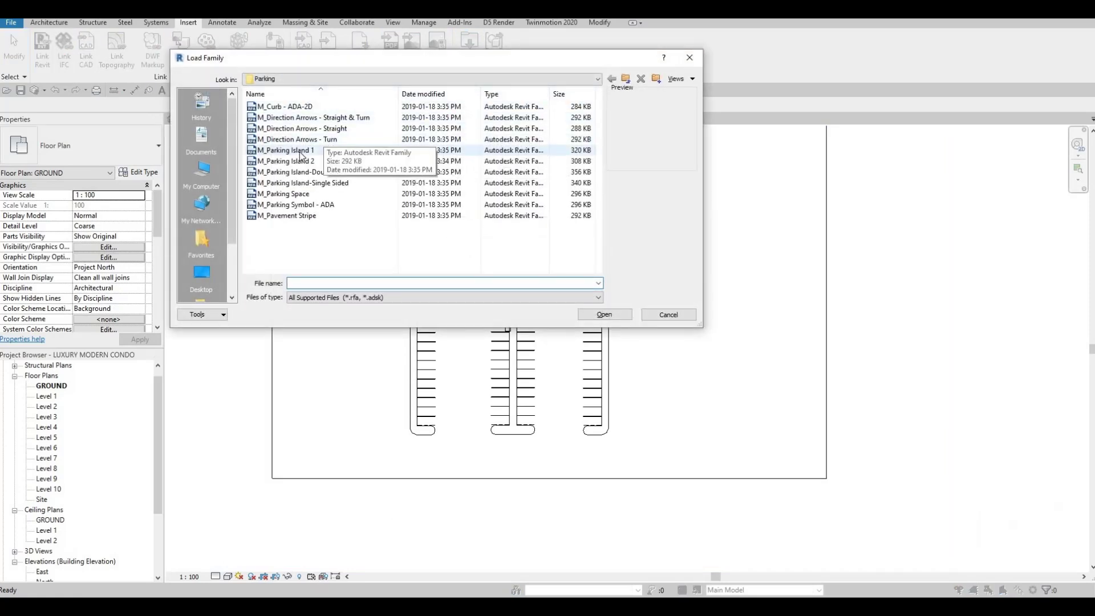
pyautogui.click(308, 137)
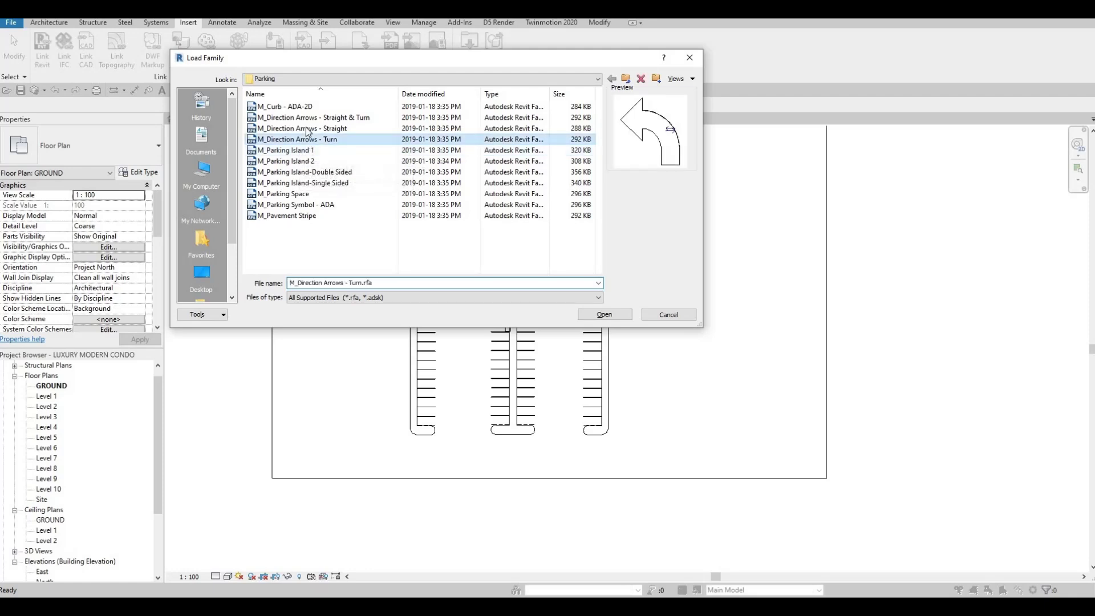
pyautogui.click(305, 128)
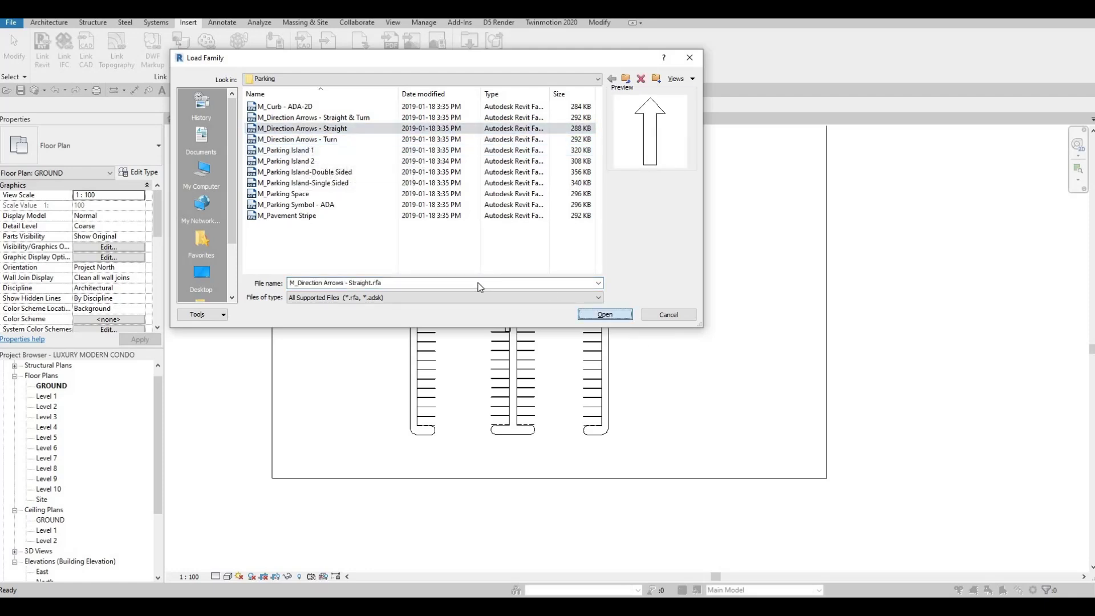
pyautogui.press('Return')
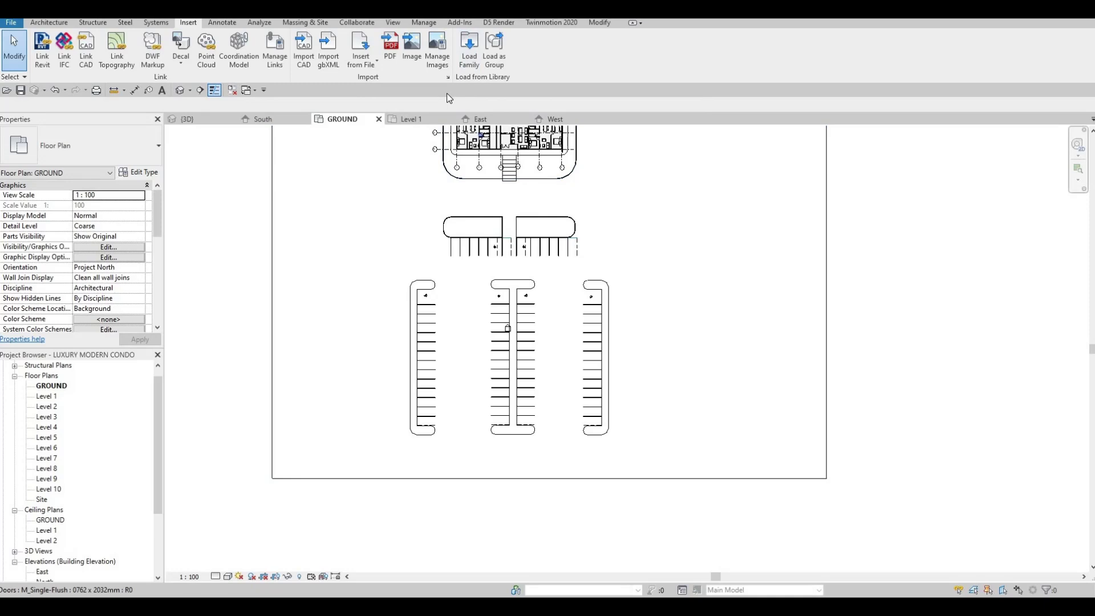
# Step: Place two M_Direction Arrows - Straight side by side near the west aisle's north end, one pointing south and one pointing north
pyautogui.press('c')
pyautogui.press('m')
pyautogui.scroll(2, 465, 321)
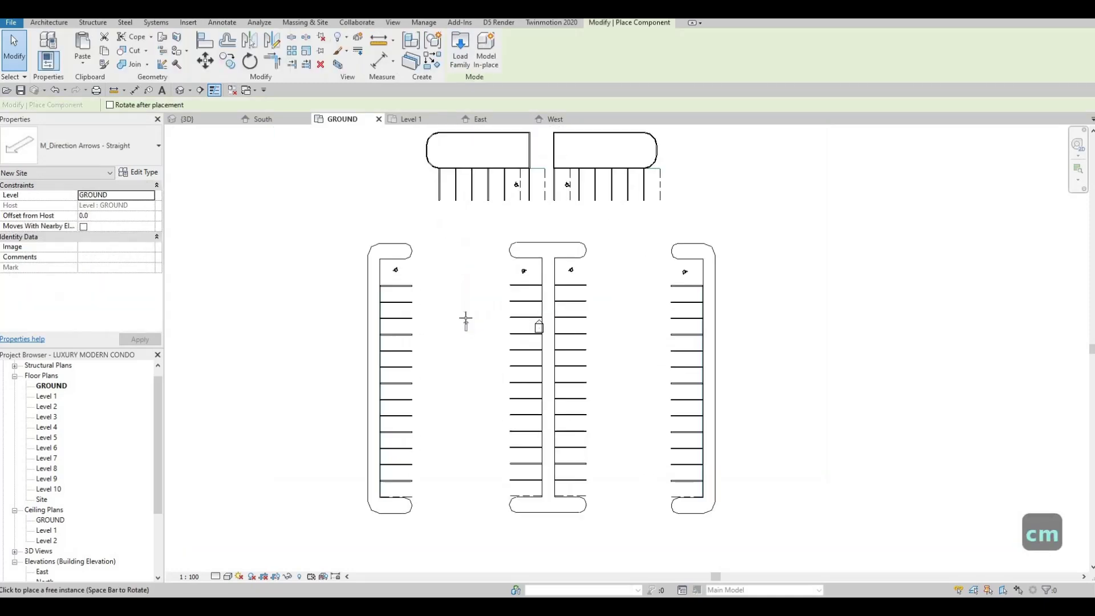
pyautogui.press('space')
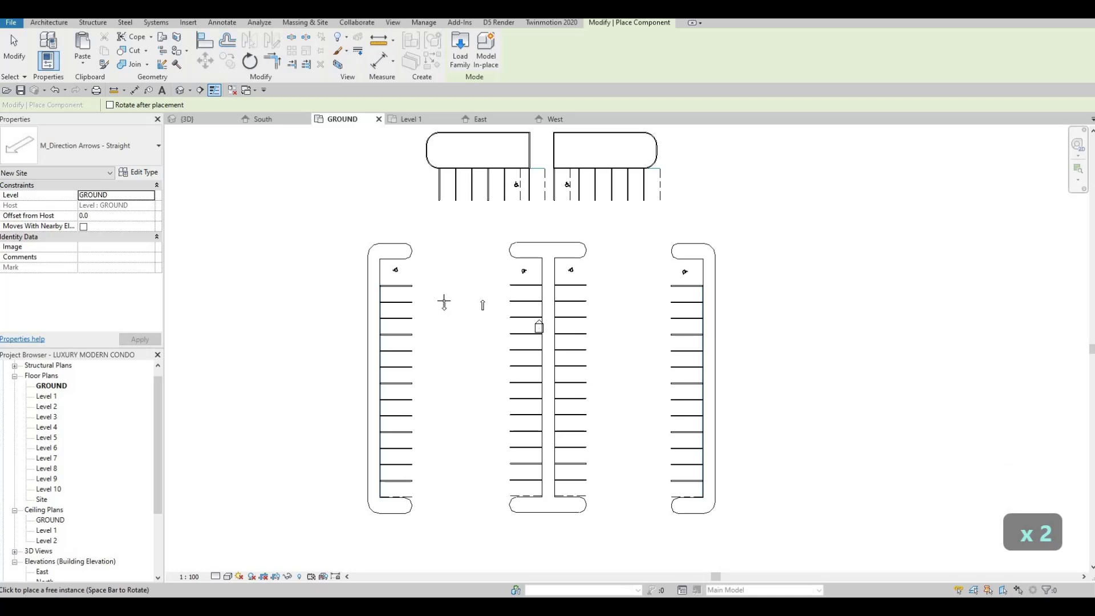
pyautogui.press('Escape')
pyautogui.press('Escape')
# Step: Copy the pair of direction arrows straight down to the south end of the west aisle
pyautogui.scroll(2, 442, 300)
pyautogui.moveTo(425, 281); pyautogui.dragTo(516, 339)
pyautogui.press('c')
pyautogui.press('o')
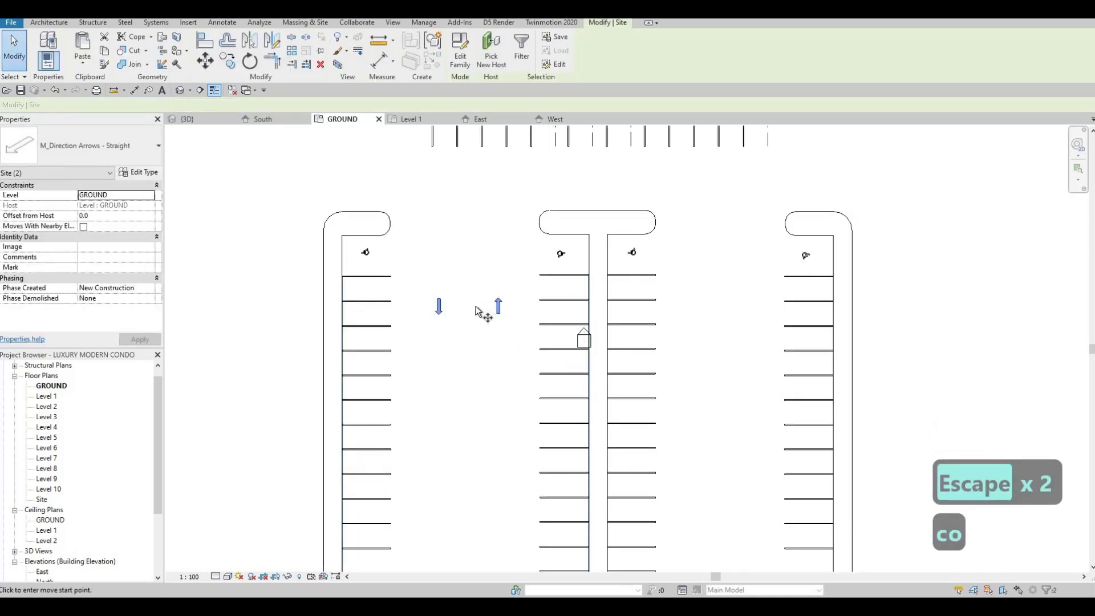
pyautogui.click(475, 306)
pyautogui.moveTo(482, 425); pyautogui.dragTo(496, 221, button='middle')
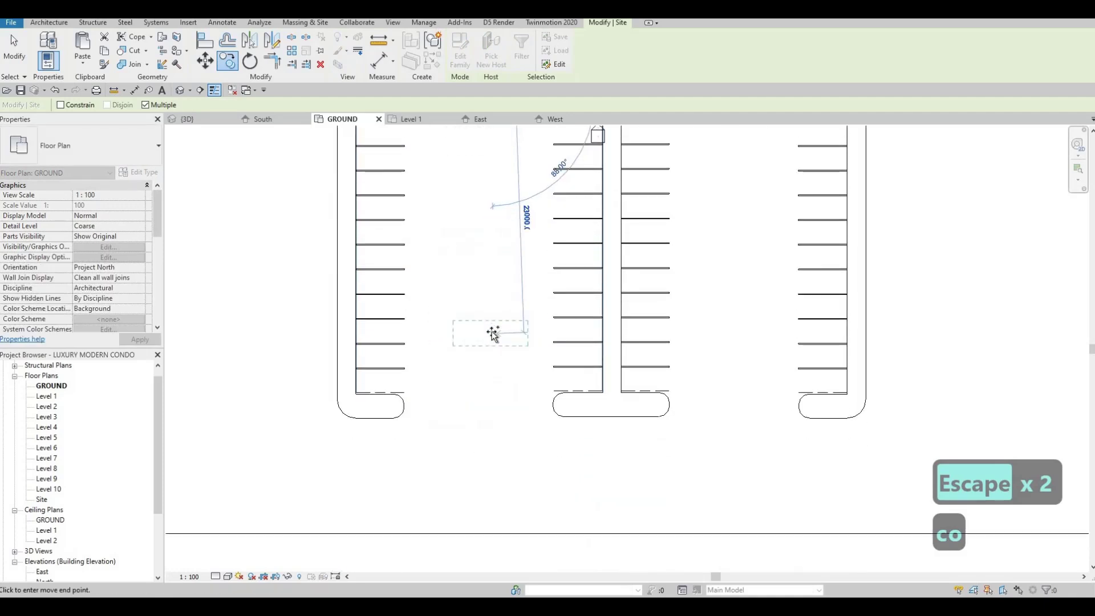
pyautogui.click(489, 269)
pyautogui.scroll(-3, 450, 365)
pyautogui.press('Escape')
pyautogui.press('Escape')
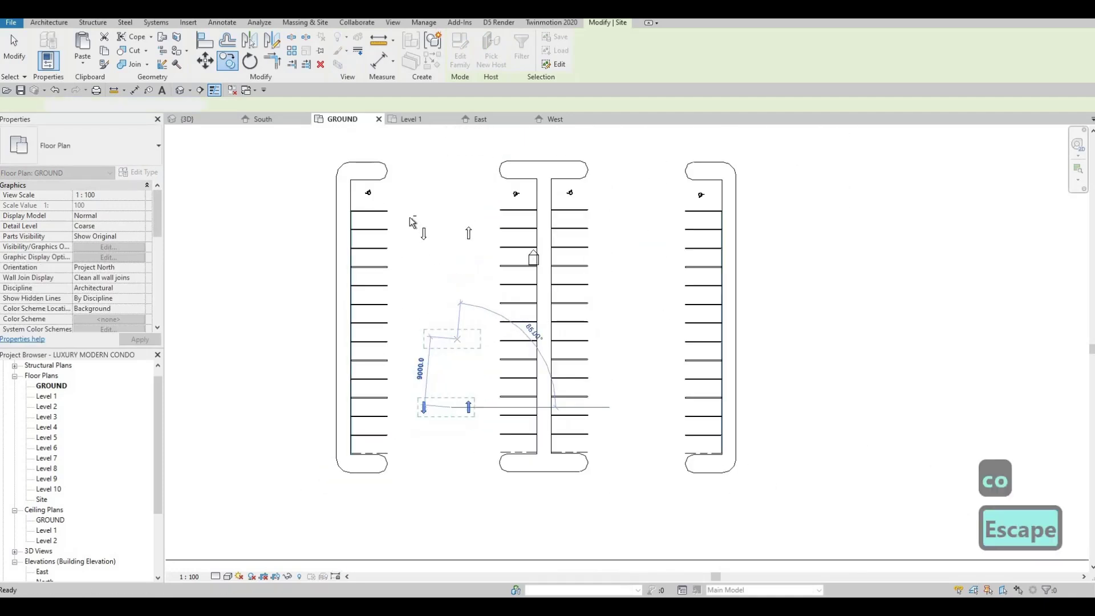
# Step: Copy the west aisle's four direction arrows to the east aisle and nudge the copies slightly west to centre them
pyautogui.moveTo(410, 217); pyautogui.dragTo(484, 400)
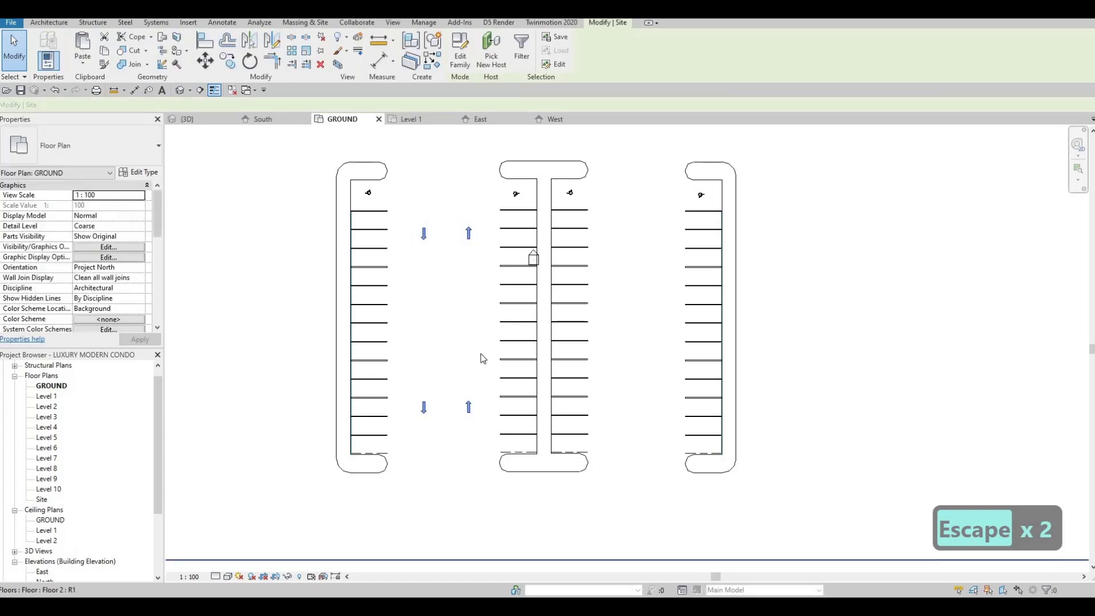
pyautogui.press('c')
pyautogui.press('o')
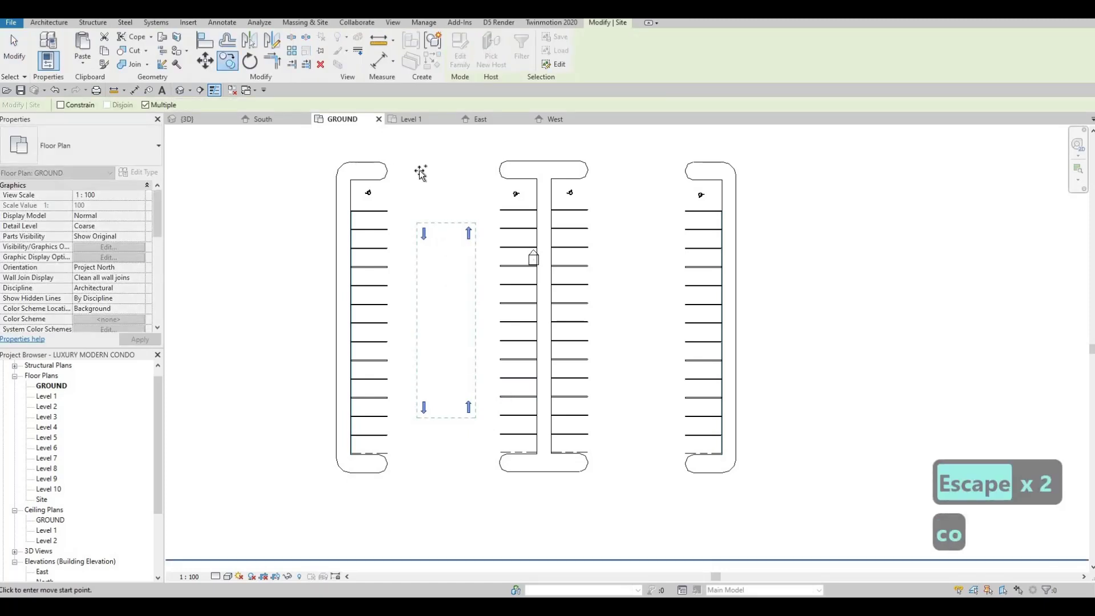
pyautogui.click(589, 172)
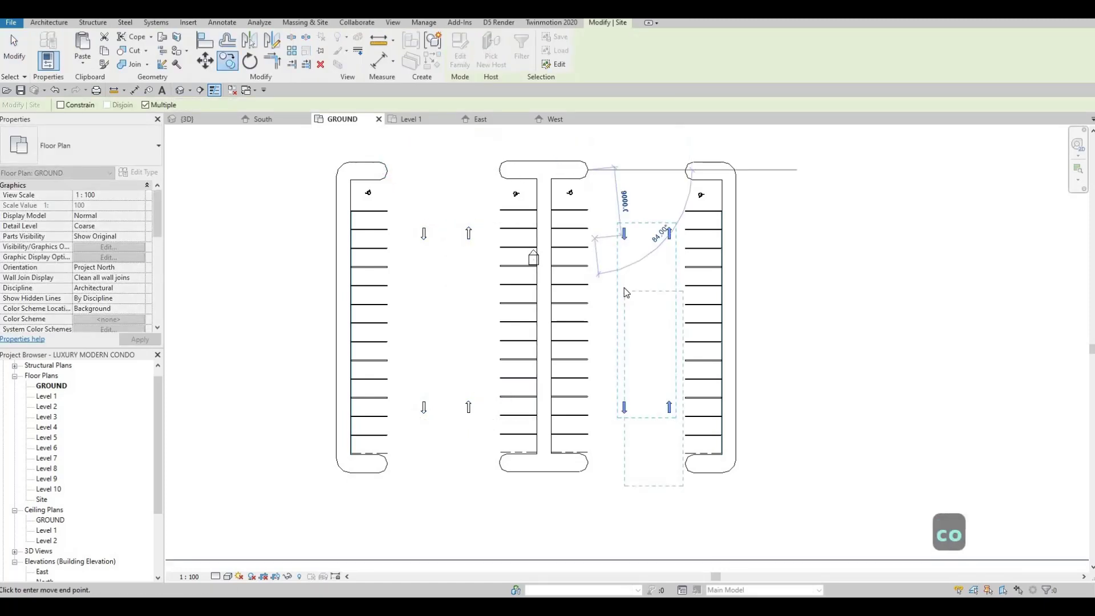
pyautogui.press('Escape')
pyautogui.press('Left')
pyautogui.press('Left')
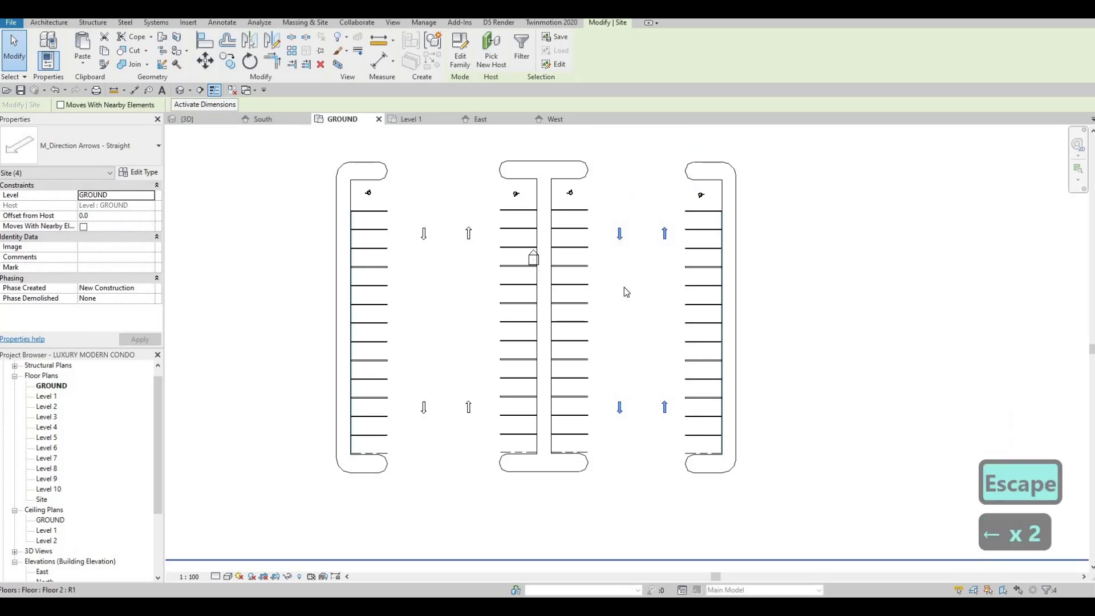
pyautogui.press('Escape')
pyautogui.press('Escape')
pyautogui.scroll(-2, 562, 393)
pyautogui.press('Escape')
pyautogui.press('Escape')
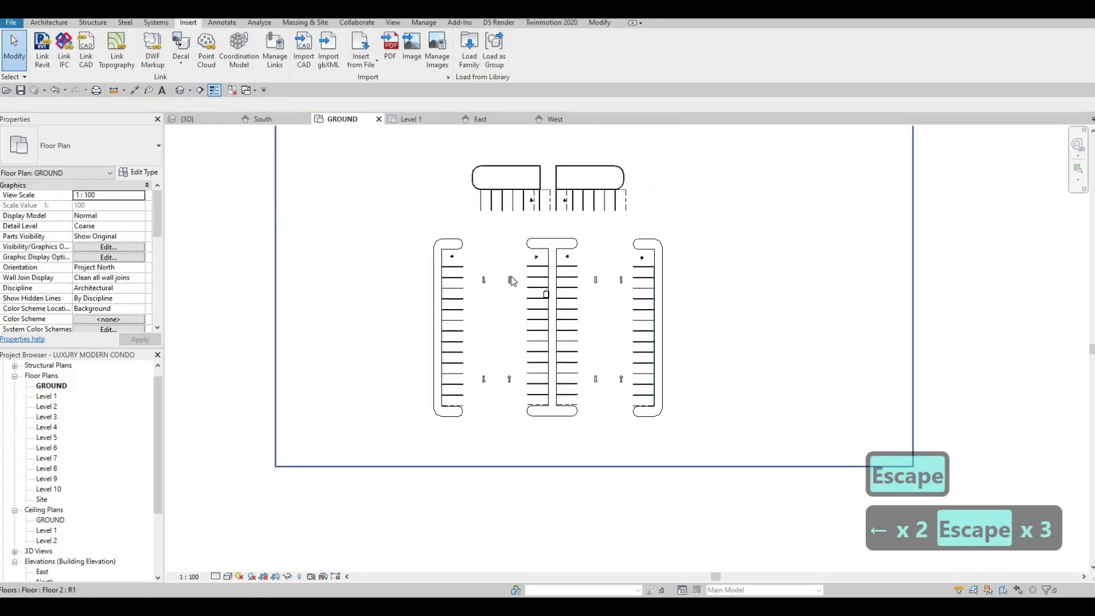
# Step: Place a west-pointing and an east-pointing straight direction arrow in the driveway between the accessible bays and the central double-sided island
pyautogui.scroll(2, 502, 292)
pyautogui.click(501, 291)
pyautogui.press('c')
pyautogui.press('s')
pyautogui.scroll(3, 552, 196)
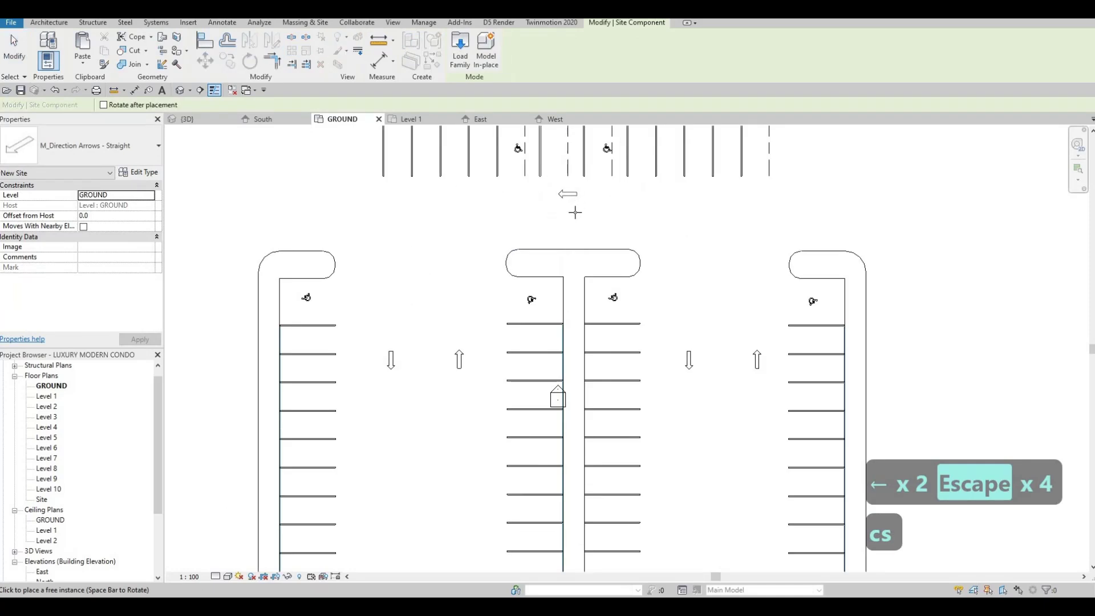
pyautogui.press('space')
pyautogui.press('space')
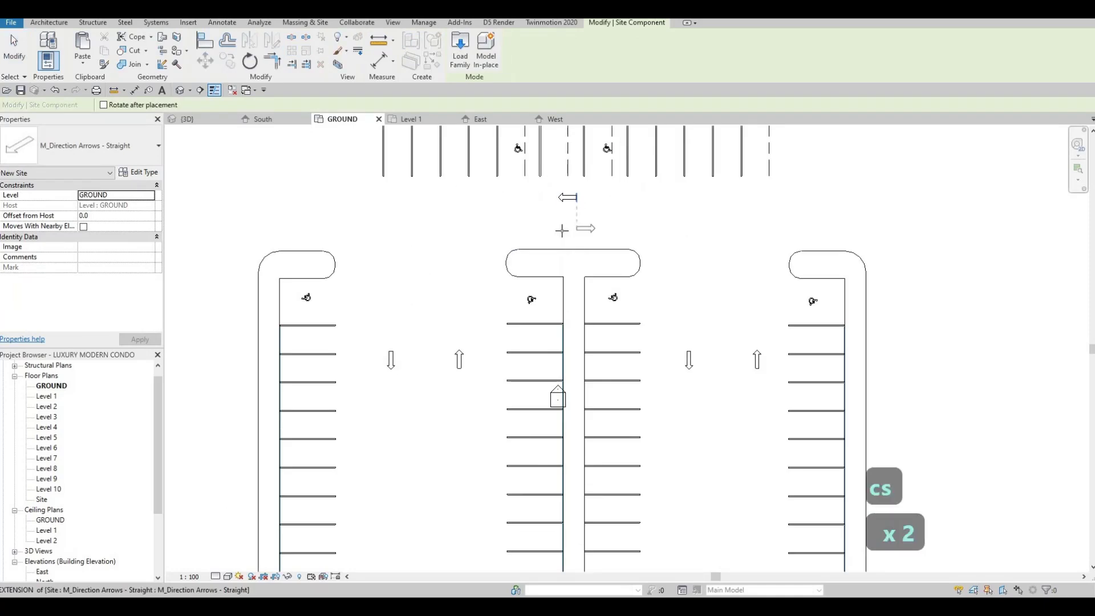
pyautogui.scroll(-3, 517, 257)
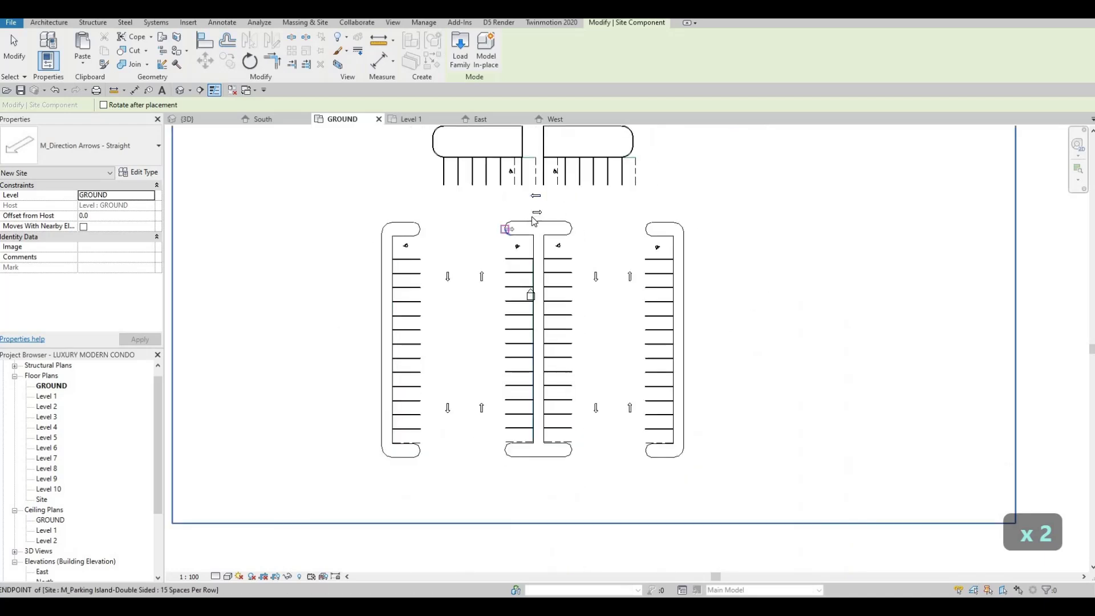
pyautogui.press('Escape')
pyautogui.scroll(3, 513, 217)
pyautogui.press('Escape')
pyautogui.press('Escape')
# Step: Move the pair of driveway arrows about 11300 mm west, above the west aisle
pyautogui.moveTo(484, 202); pyautogui.dragTo(570, 262)
pyautogui.press('m')
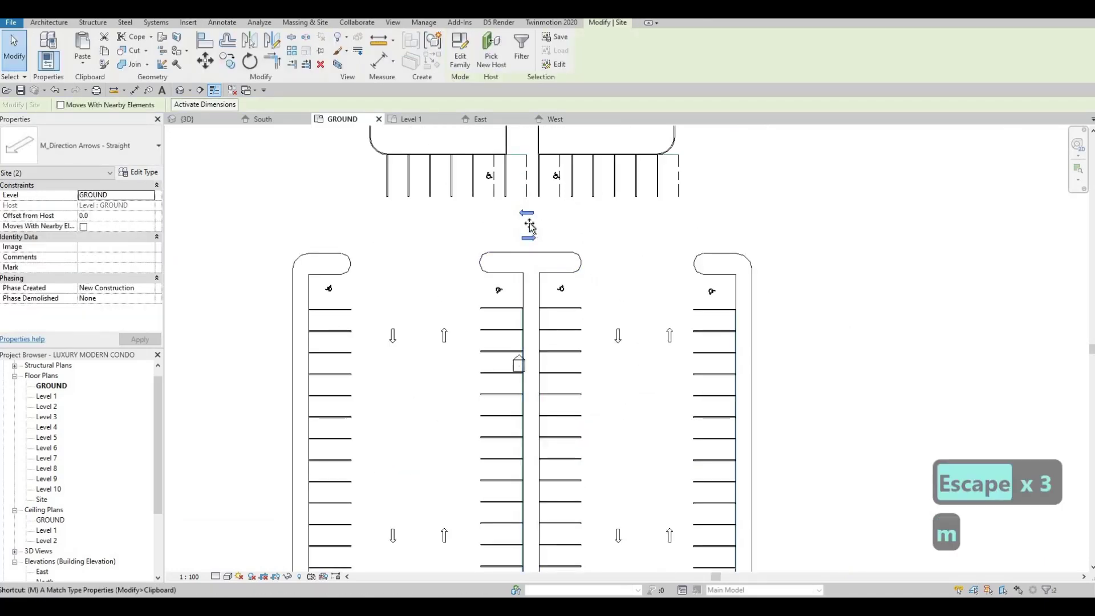
pyautogui.press('v')
pyautogui.click(529, 227)
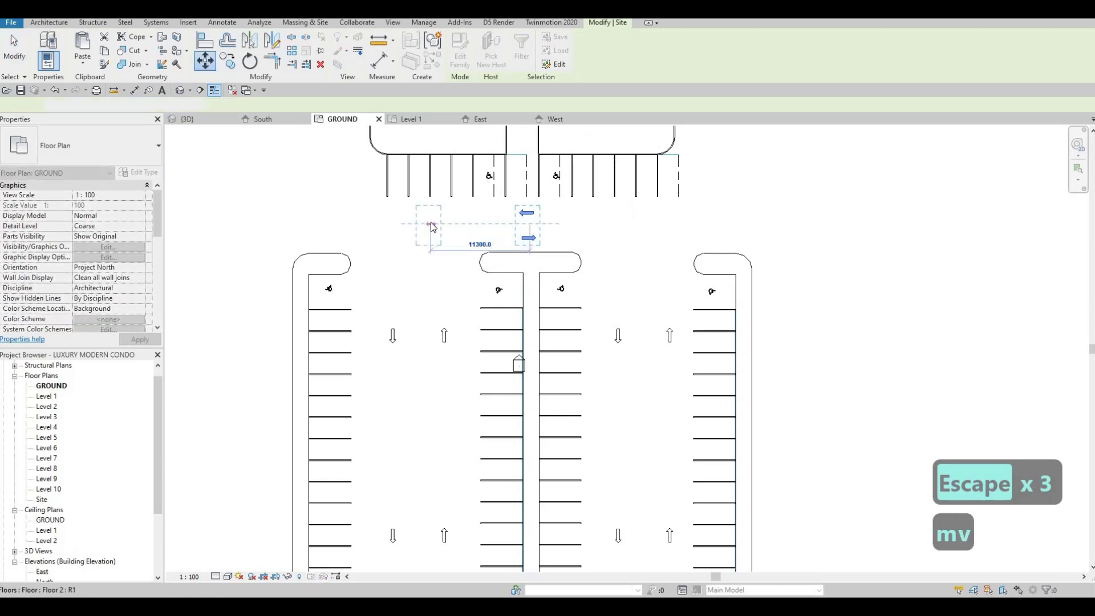
pyautogui.click(433, 227)
# Step: Copy the pair of driveway arrows horizontally to the driveway above the east aisle
pyautogui.press('c')
pyautogui.press('o')
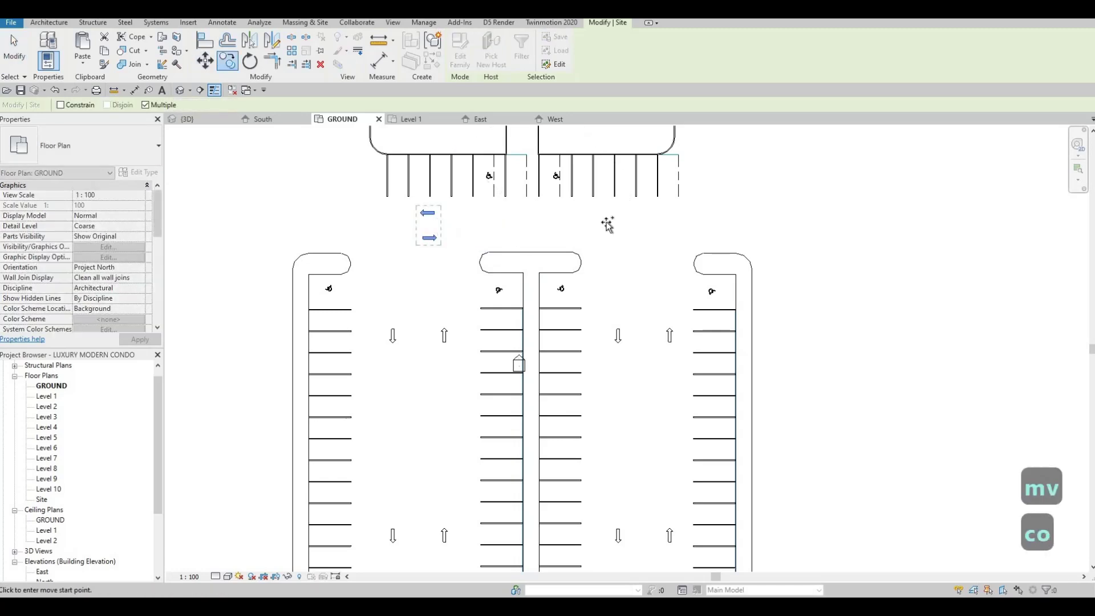
pyautogui.click(639, 225)
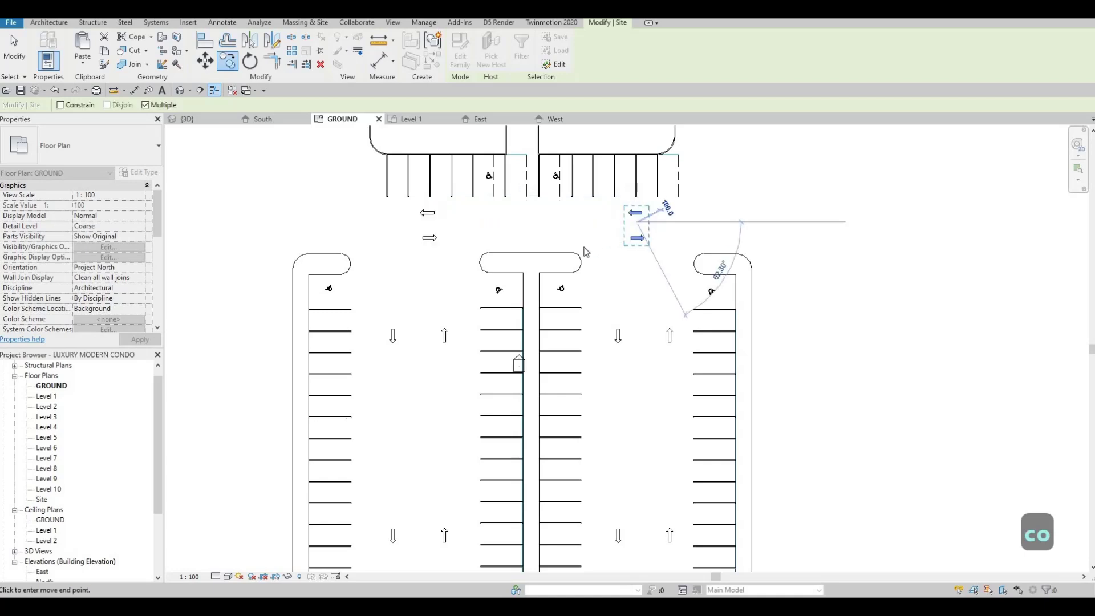
pyautogui.press('Escape')
pyautogui.press('Escape')
pyautogui.scroll(-3, 489, 290)
pyautogui.press('Escape')
pyautogui.scroll(-2, 502, 257)
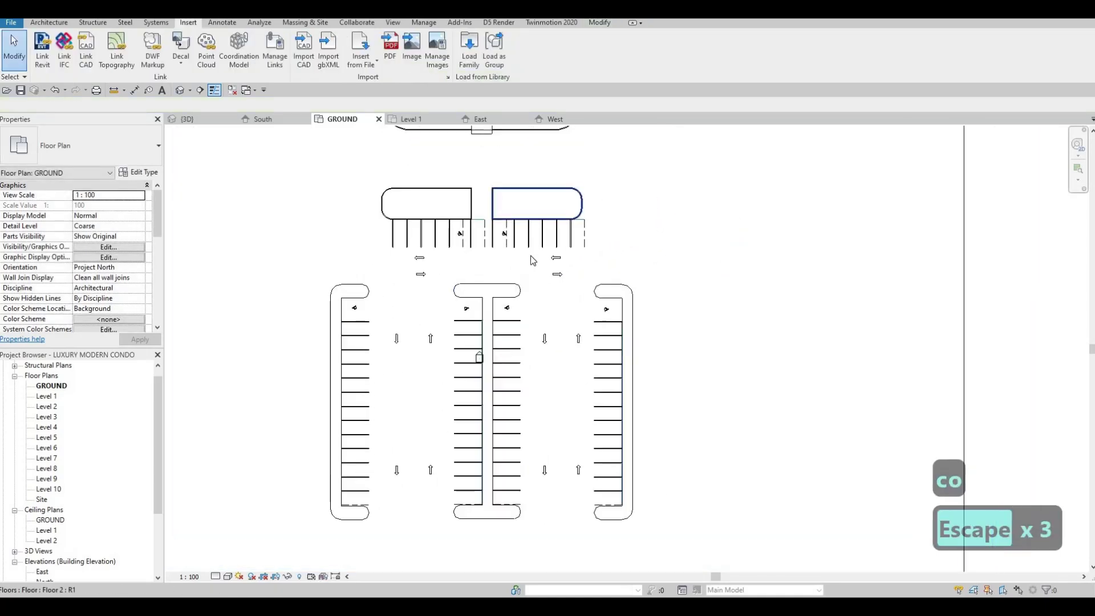
pyautogui.press('Escape')
# Step: Start a floor similar to the east planted island and sketch a rectangular boundary about 68000 by 7000 mm north of the building
pyautogui.moveTo(542, 267); pyautogui.dragTo(542, 271, button='middle')
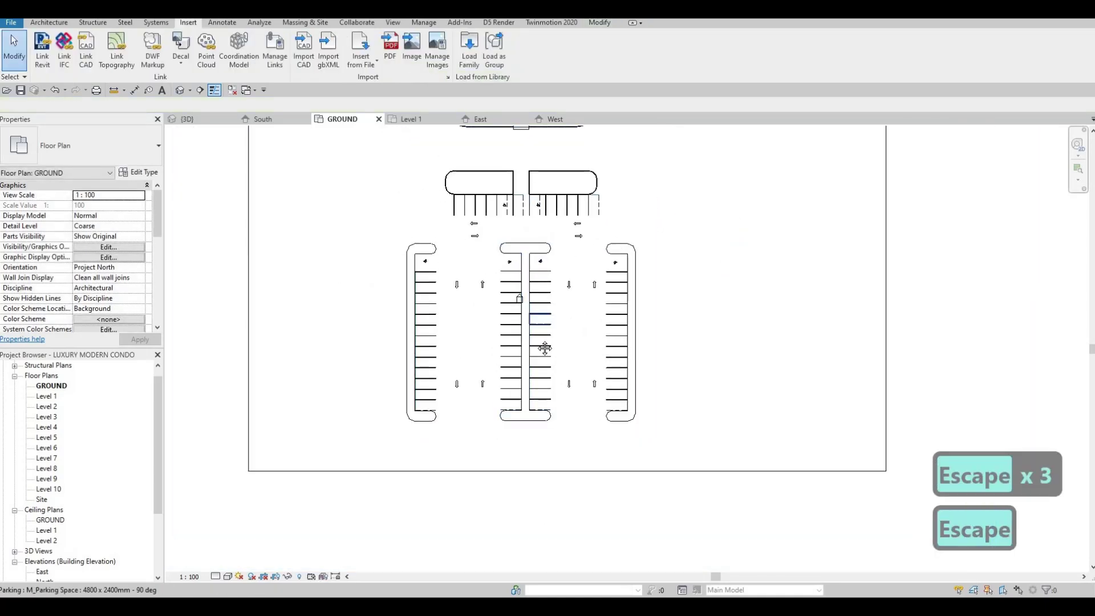
pyautogui.press('Escape')
pyautogui.moveTo(575, 332); pyautogui.dragTo(562, 308, button='middle')
pyautogui.moveTo(556, 260); pyautogui.dragTo(564, 361, button='middle')
pyautogui.moveTo(620, 335); pyautogui.dragTo(608, 346, button='middle')
pyautogui.scroll(-1, 555, 264)
pyautogui.moveTo(555, 265); pyautogui.dragTo(550, 308, button='middle')
pyautogui.press('Escape')
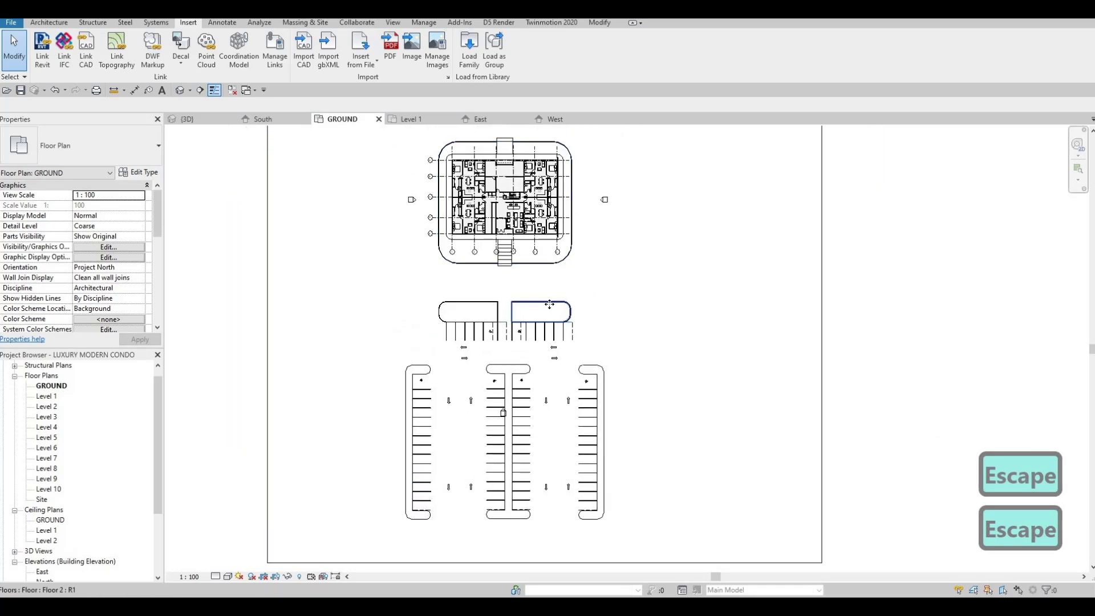
pyautogui.click(549, 305)
pyautogui.press('c')
pyautogui.press('s')
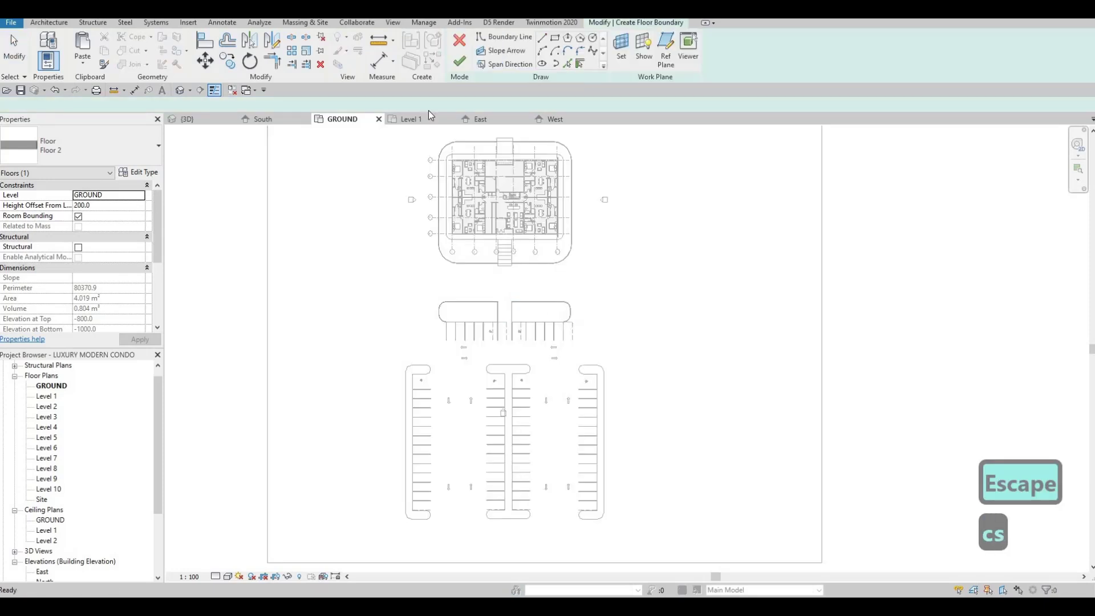
pyautogui.click(555, 38)
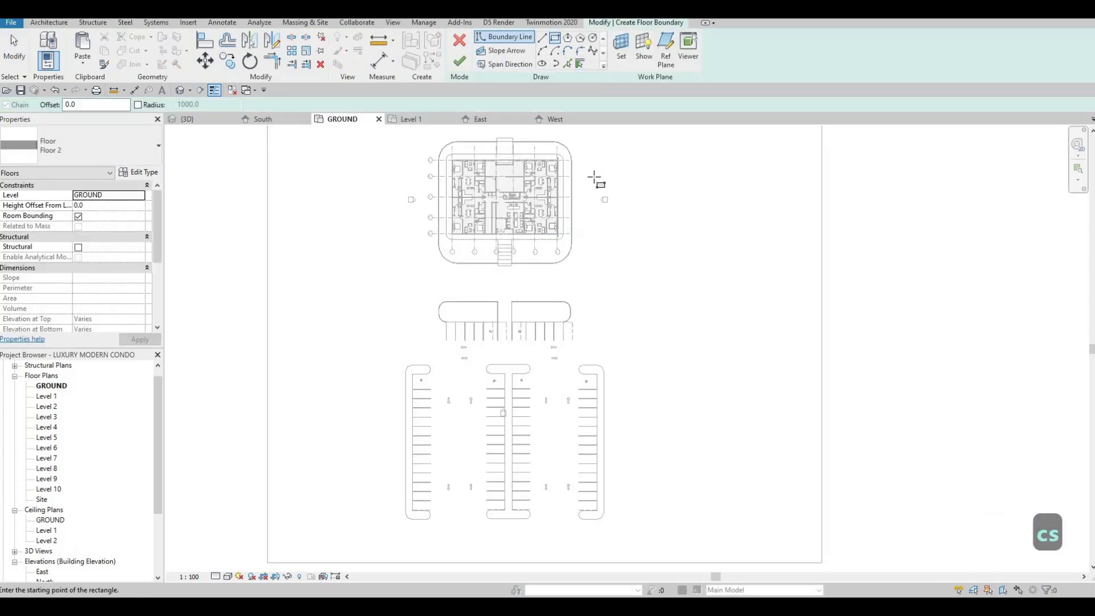
pyautogui.moveTo(485, 194); pyautogui.dragTo(483, 287, button='middle')
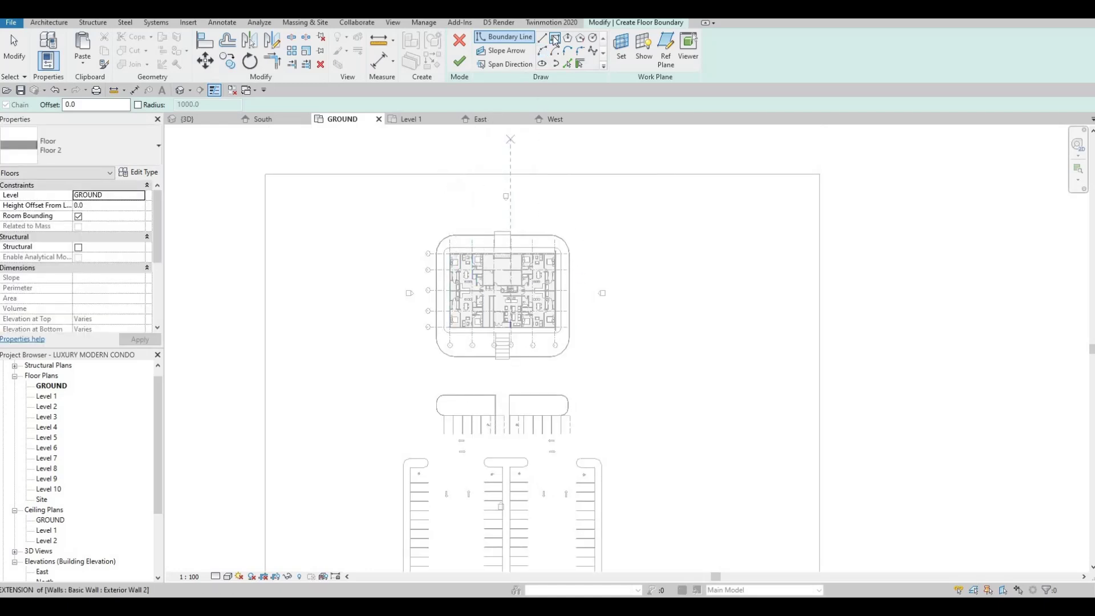
pyautogui.click(365, 179)
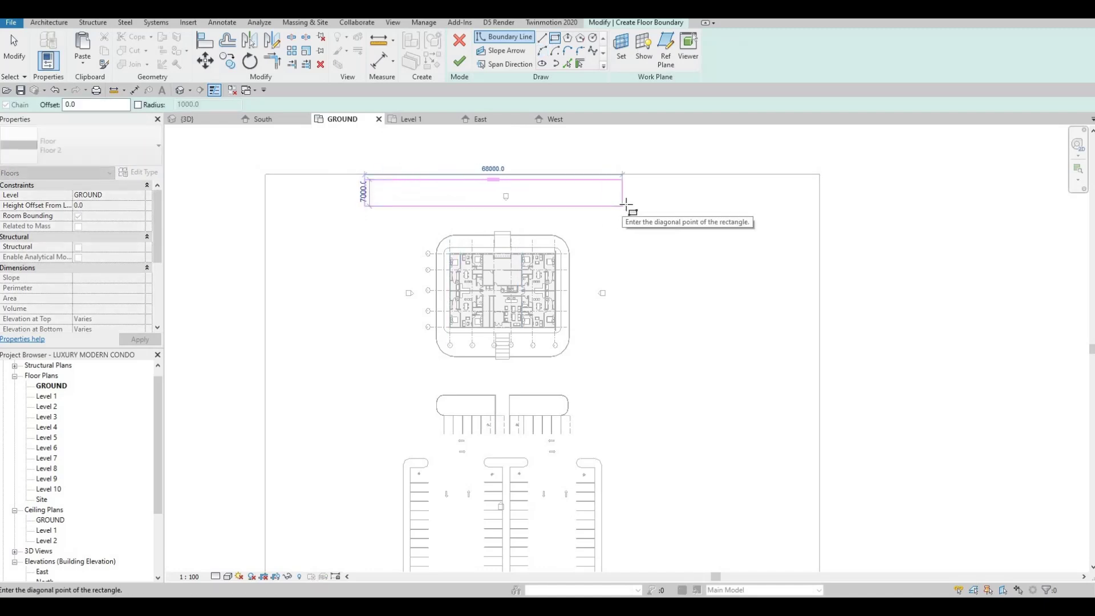
pyautogui.click(621, 207)
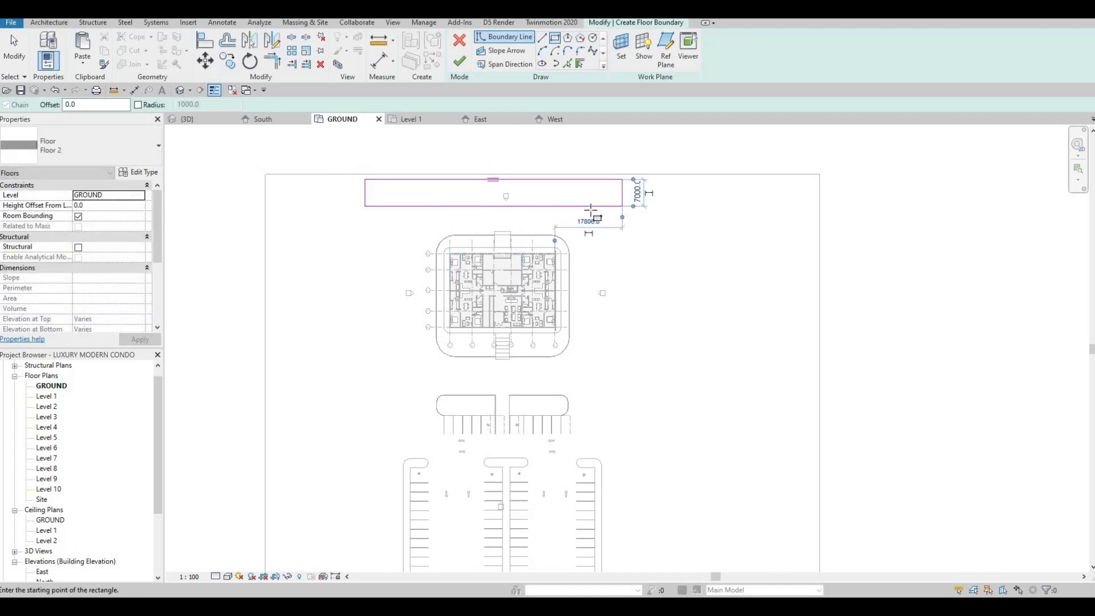
# Step: Sketch a second rectangle about 8564 mm wide and 55763 mm long, running south from the first rectangle's east end
pyautogui.click(622, 384)
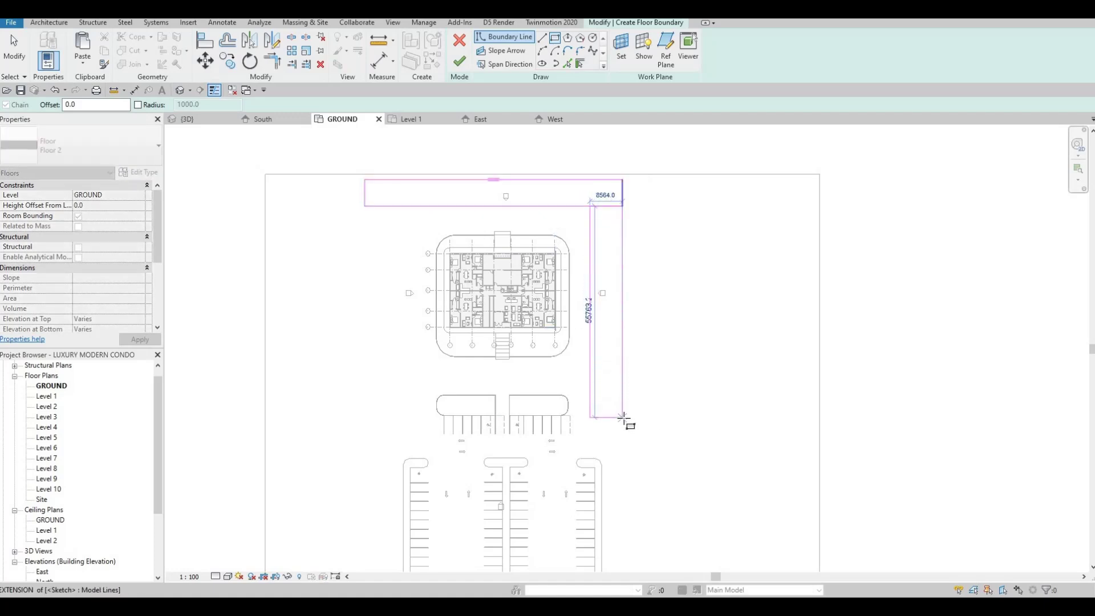
pyautogui.press('Escape')
pyautogui.press('Escape')
pyautogui.press('Escape')
# Step: Move the second rectangle's west edge east to narrow the strip beside the building
pyautogui.click(590, 254)
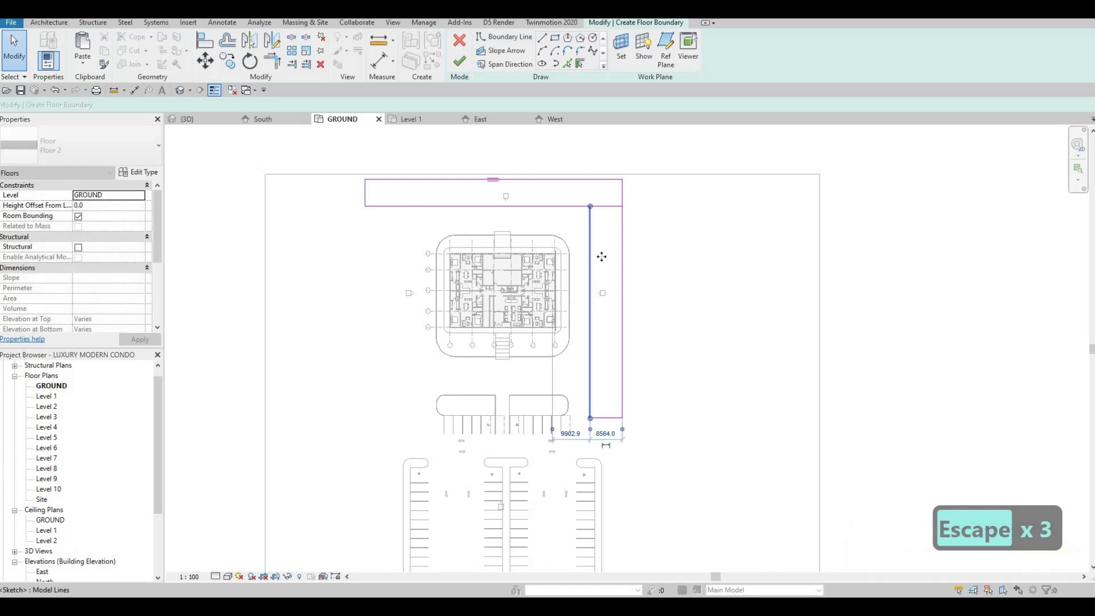
pyautogui.moveTo(606, 259); pyautogui.dragTo(610, 209)
pyautogui.press('Escape')
pyautogui.press('Escape')
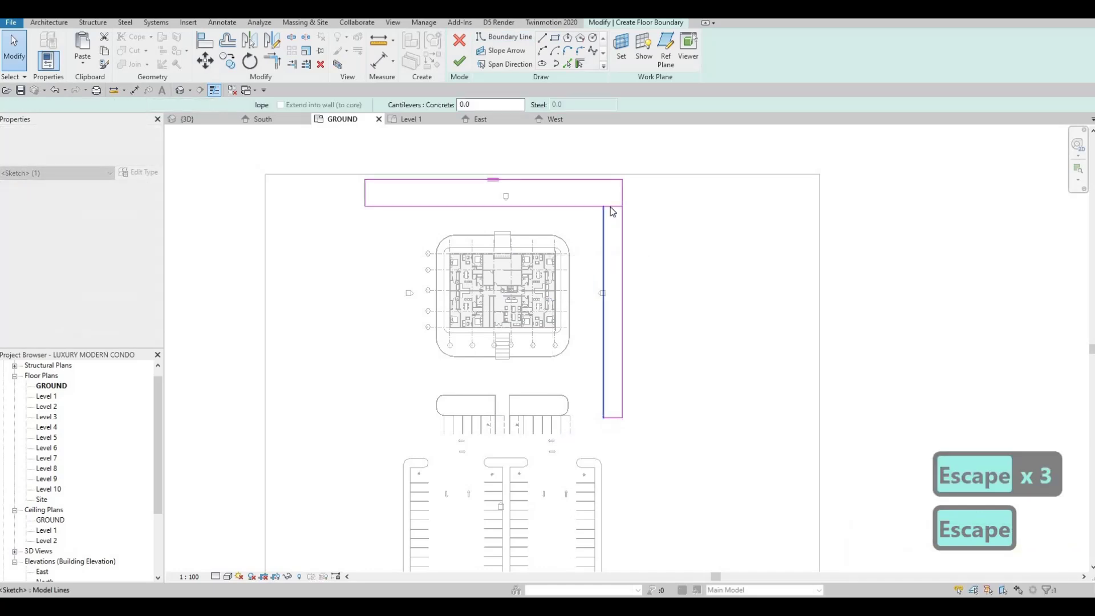
# Step: Delete the second rectangle's overlapping north edge and trim the two rectangles into one L-shaped floor boundary
pyautogui.click(604, 207)
pyautogui.press('Delete')
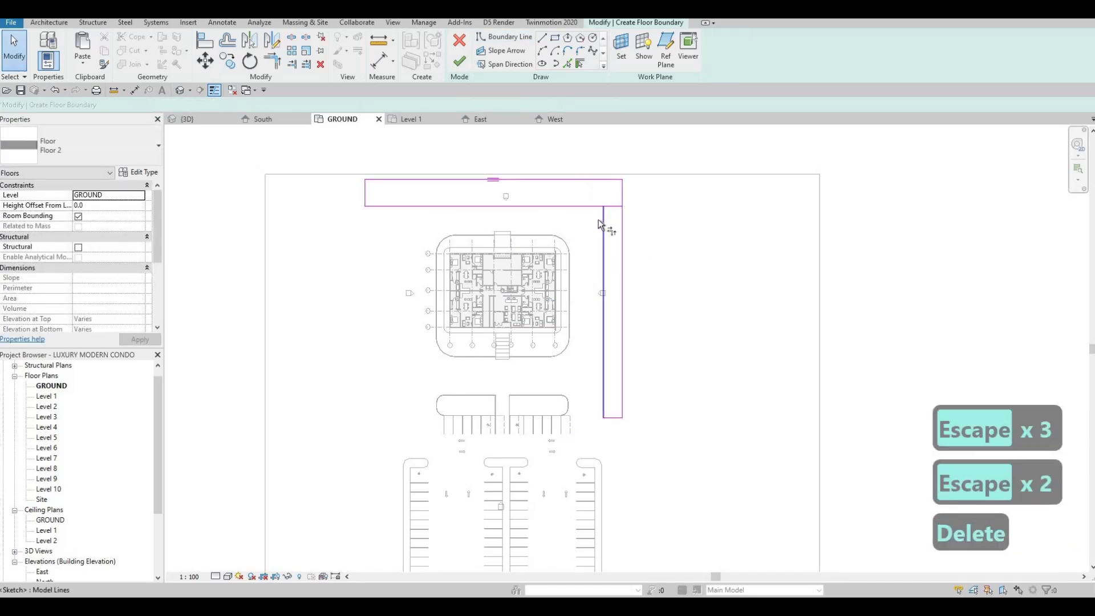
pyautogui.press('t')
pyautogui.press('r')
pyautogui.click(622, 215)
pyautogui.click(594, 179)
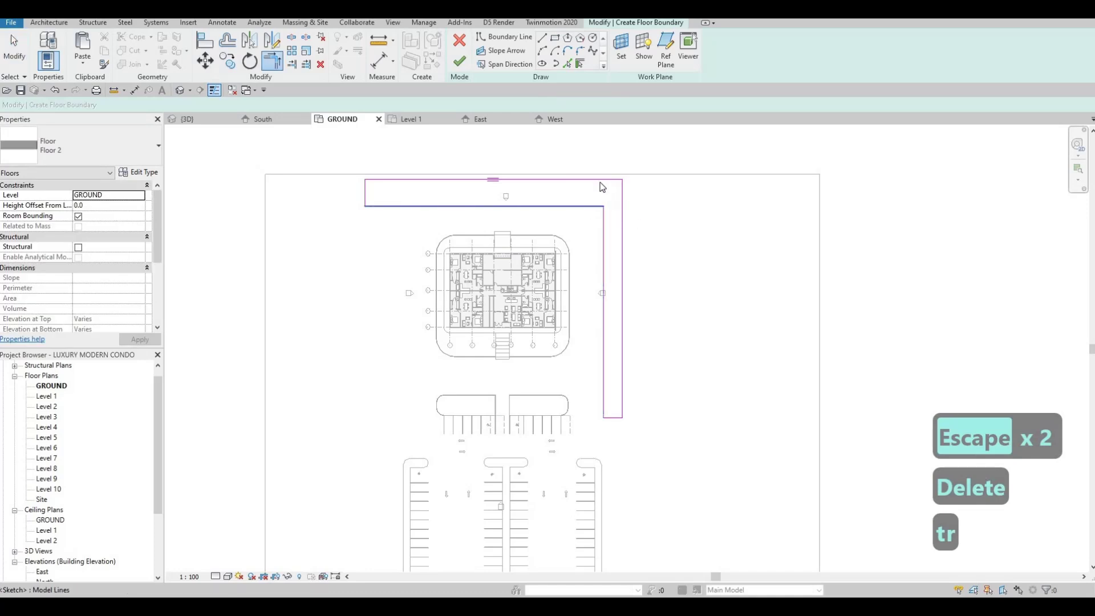
# Step: Move the L-shaped boundary's north edge slightly north and its outer east edge east to widen both strips
pyautogui.press('Escape')
pyautogui.scroll(1, 591, 179)
pyautogui.click(587, 180)
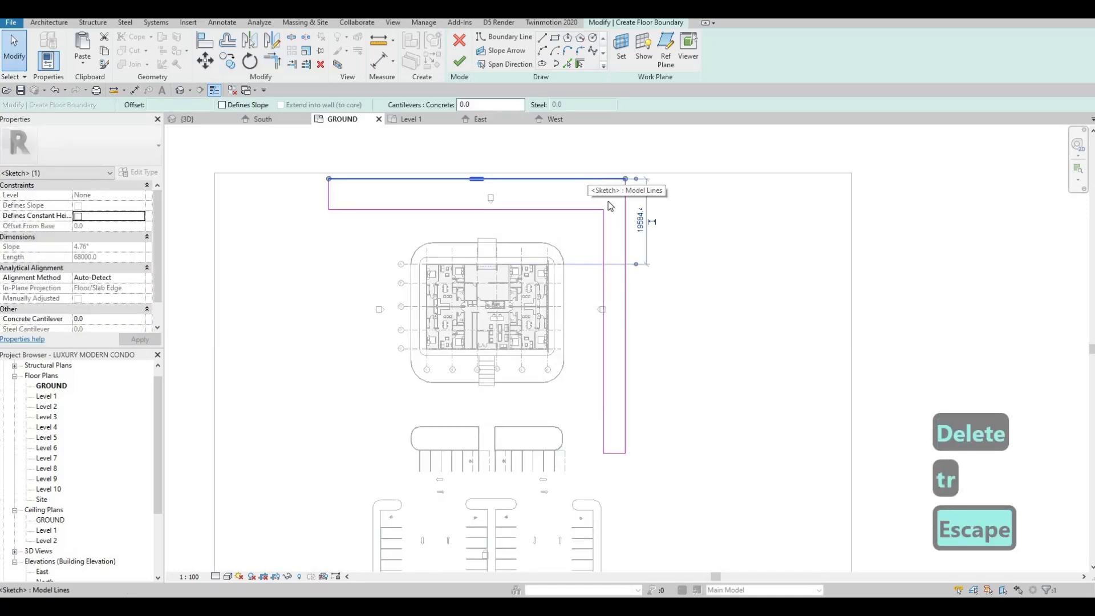
pyautogui.press('Up')
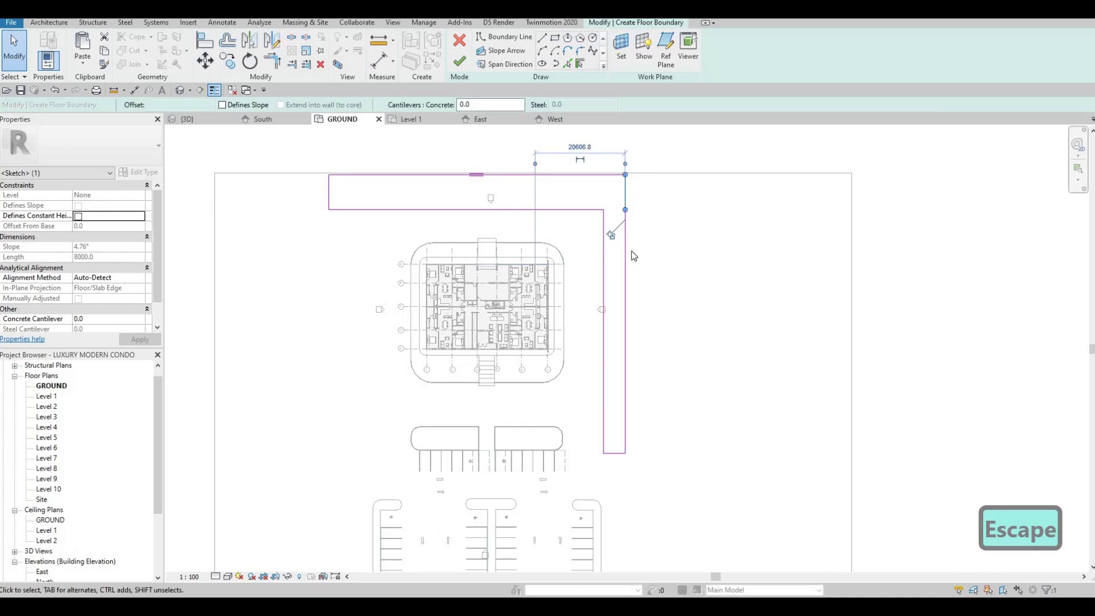
pyautogui.press('Right')
pyautogui.press('Right')
pyautogui.press('Right')
pyautogui.press('Right')
pyautogui.press('Right')
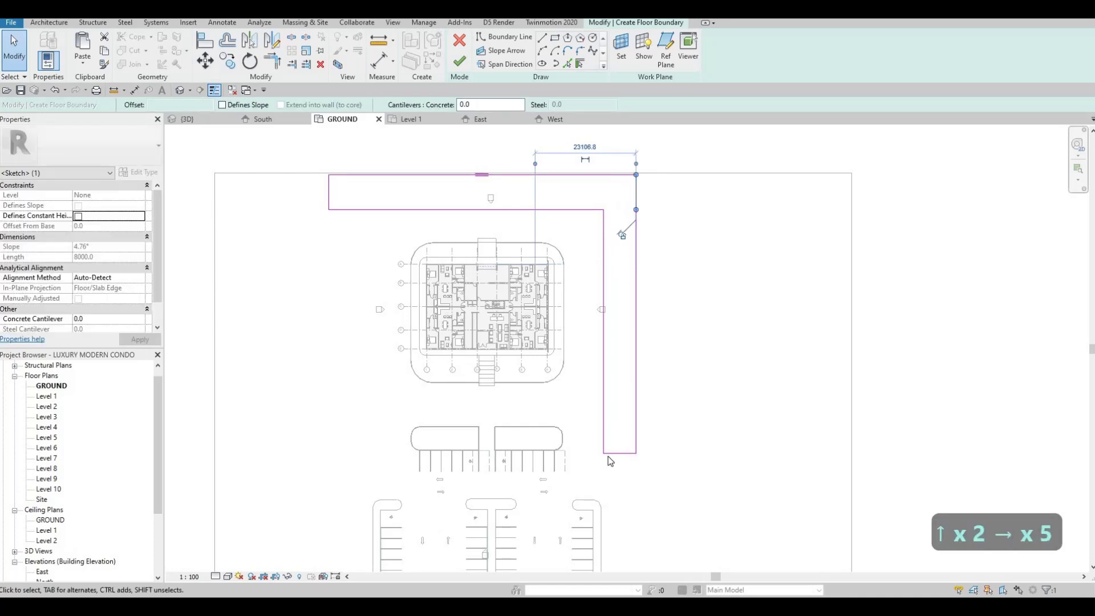
# Step: Extend the east strip's south end southward and align it with the north edge of the easternmost parking island
pyautogui.click(610, 454)
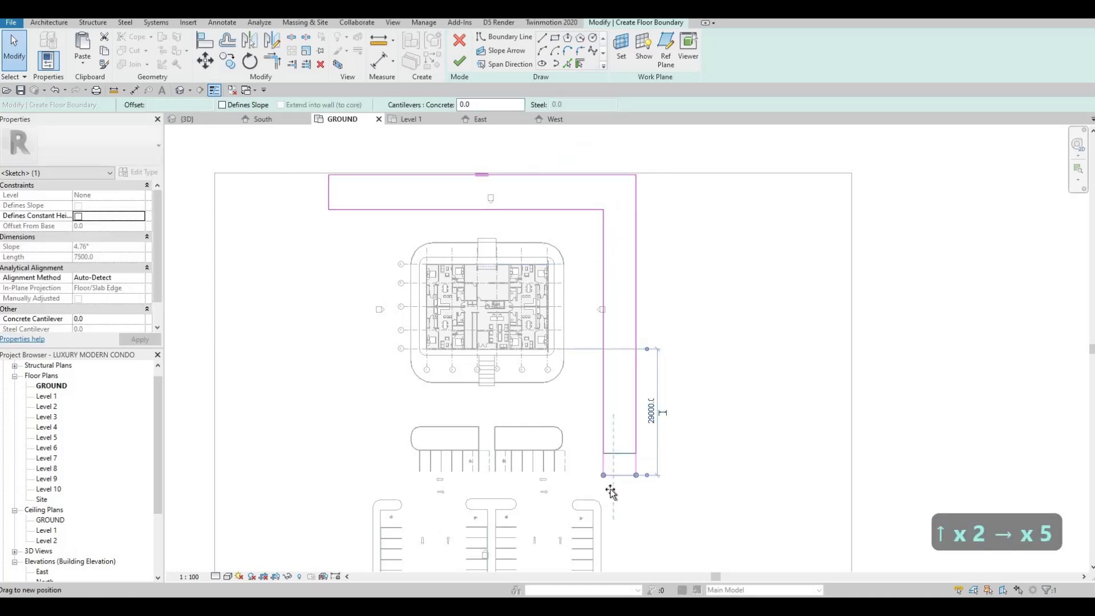
pyautogui.press('Down')
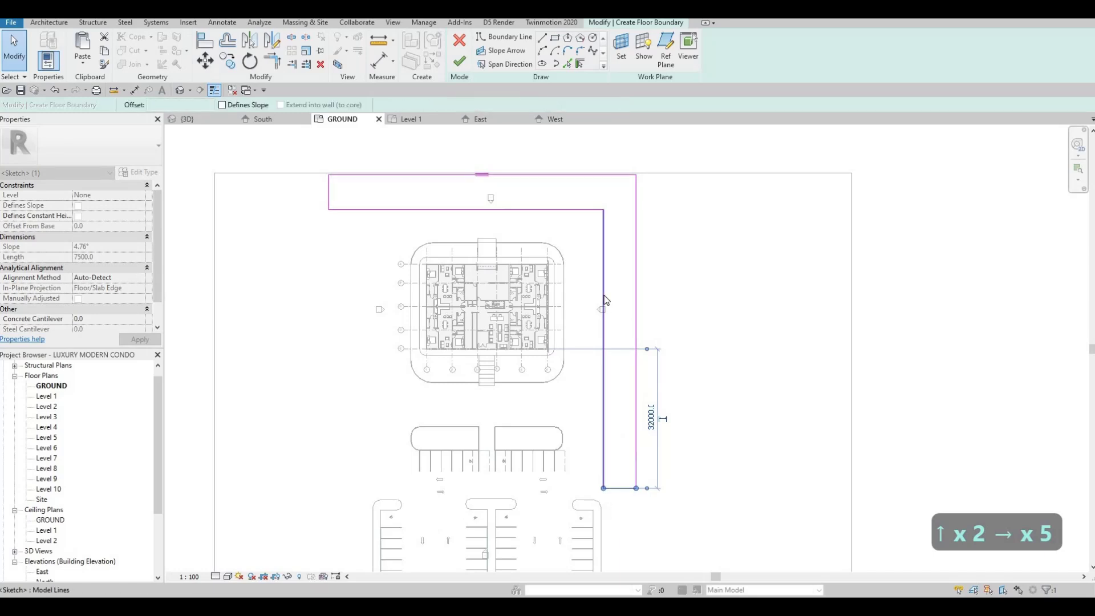
pyautogui.moveTo(606, 303); pyautogui.dragTo(618, 217, button='middle')
pyautogui.scroll(2, 618, 300)
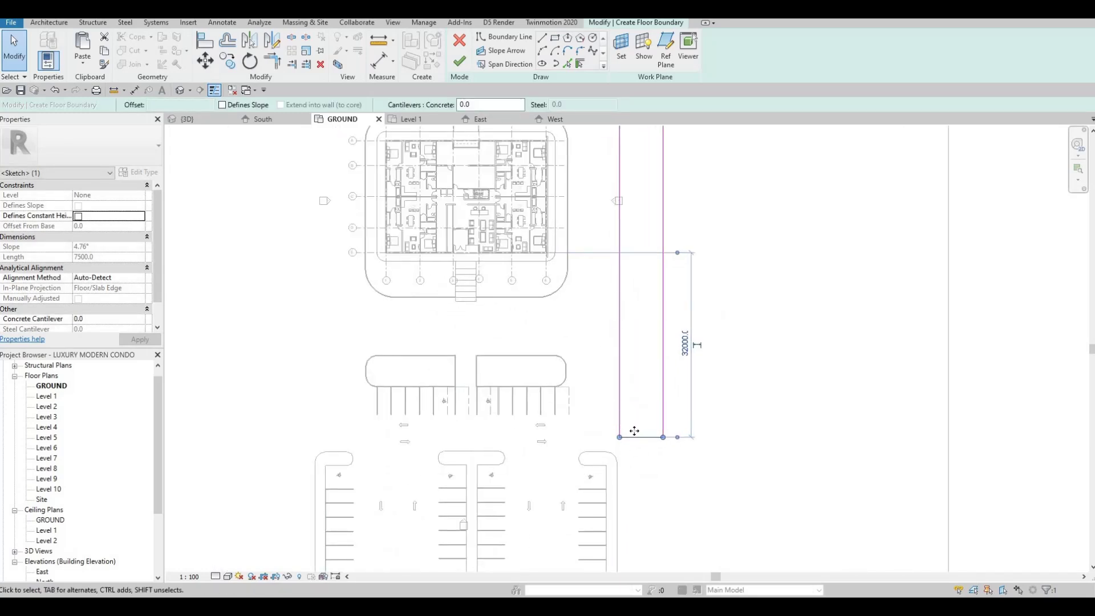
pyautogui.scroll(2, 632, 439)
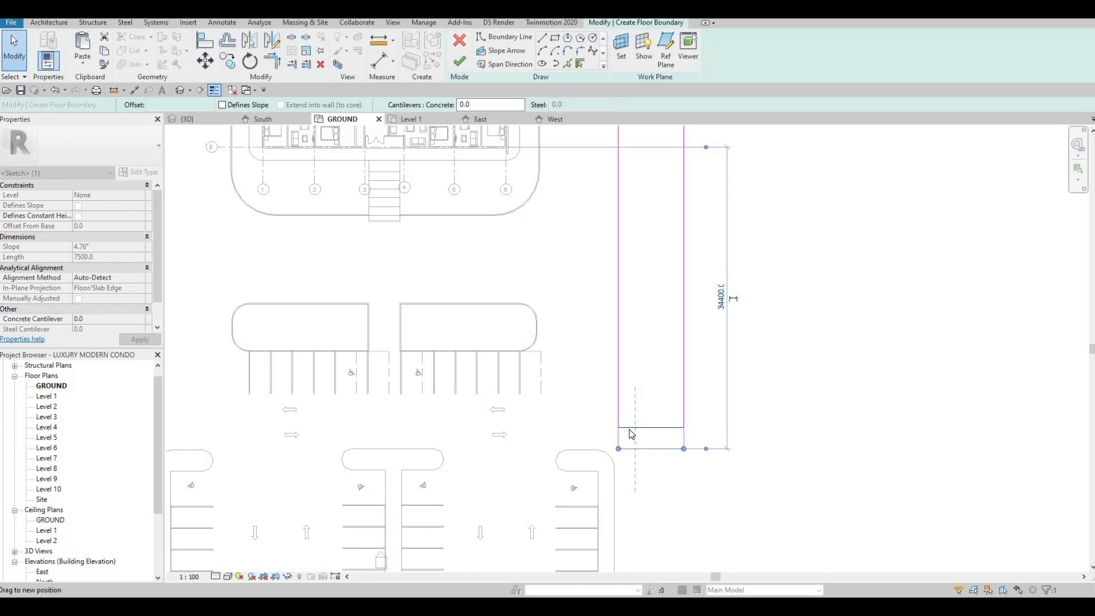
pyautogui.press('Escape')
pyautogui.press('Escape')
pyautogui.press('a')
pyautogui.press('l')
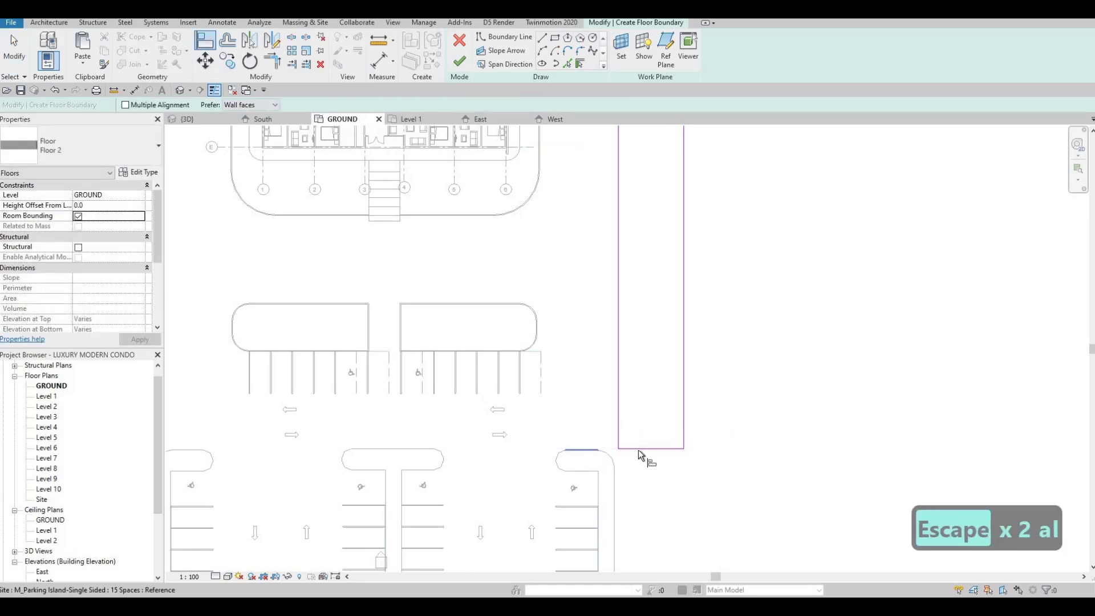
pyautogui.press('Escape')
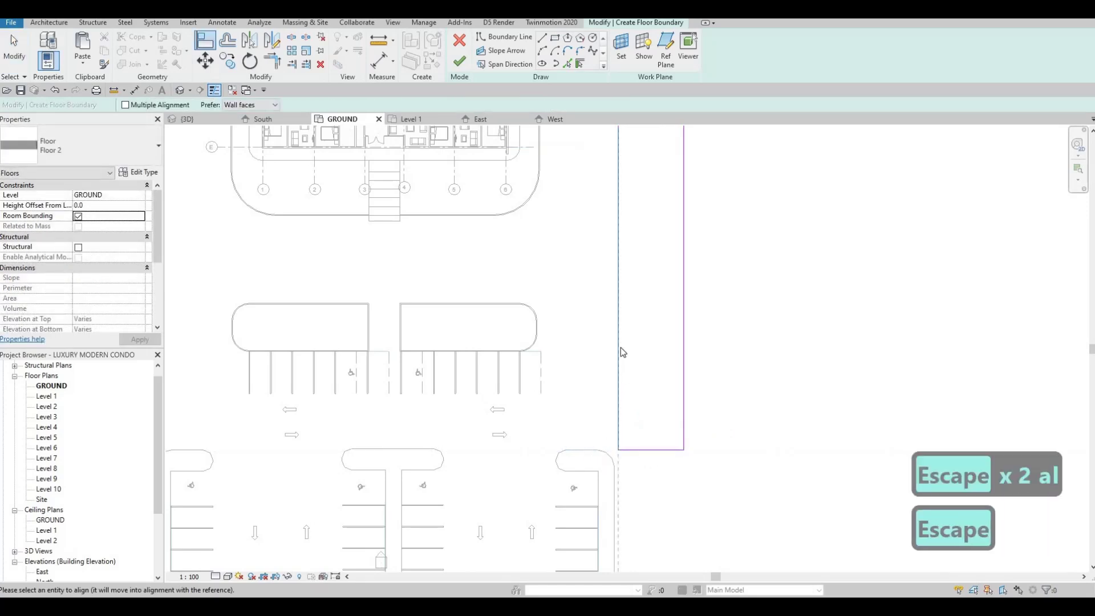
# Step: Move the east strip's inner and outer long edges west, leaving a narrower strip nearer the building
pyautogui.press('Escape')
pyautogui.press('Escape')
pyautogui.click(593, 347)
pyautogui.moveTo(593, 347); pyautogui.dragTo(590, 346)
pyautogui.press('Escape')
pyautogui.moveTo(684, 353); pyautogui.dragTo(621, 361)
pyautogui.press('Escape')
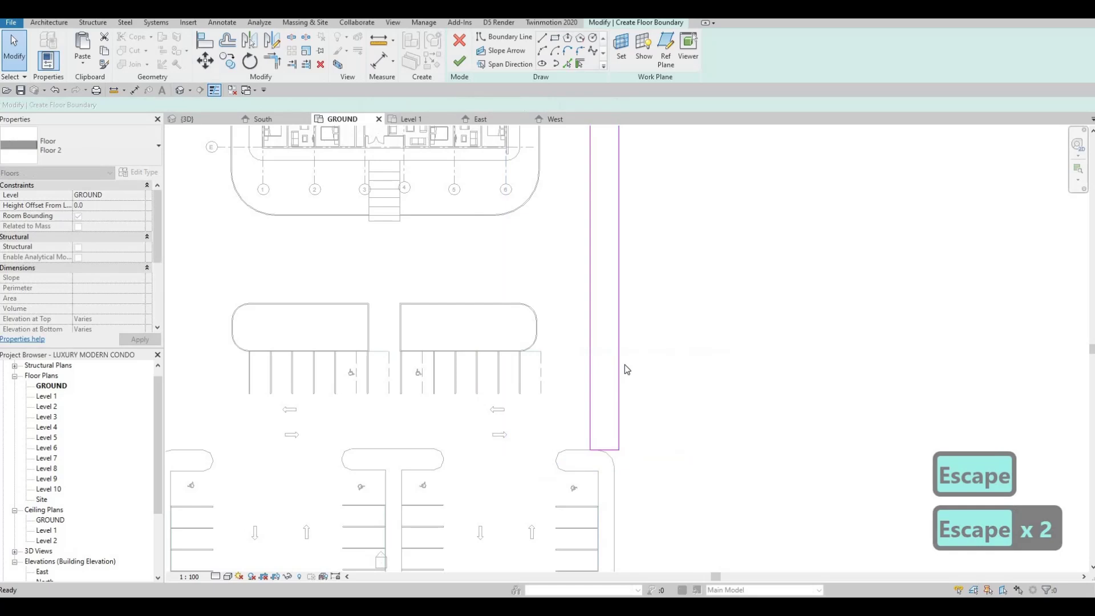
# Step: Align the east strip's outer edge with the outer east edge of the easternmost parking island
pyautogui.press('a')
pyautogui.press('l')
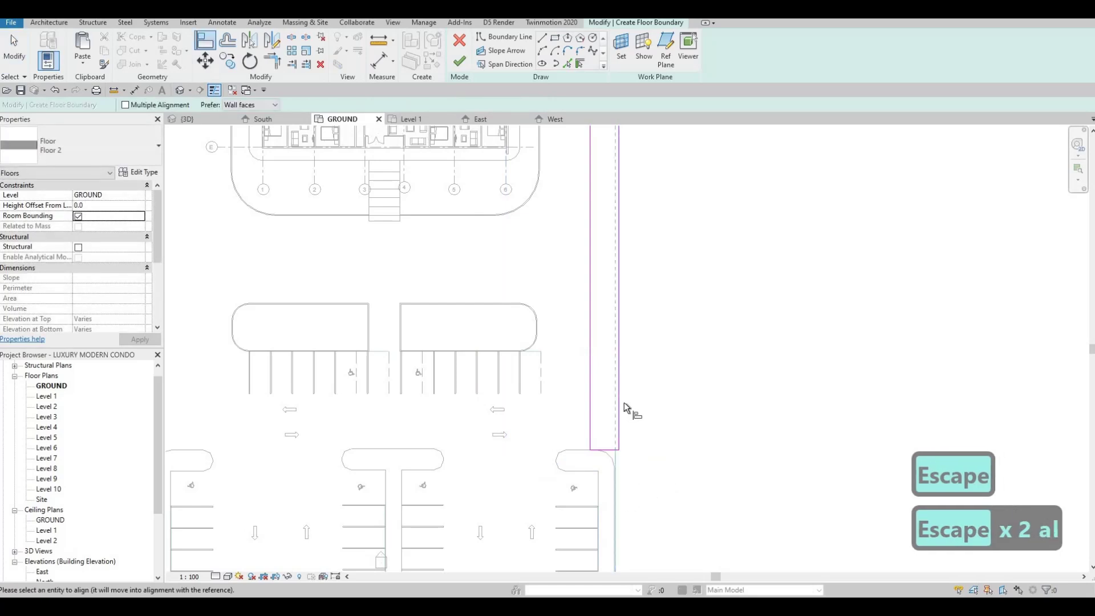
pyautogui.moveTo(607, 393); pyautogui.dragTo(599, 451, button='middle')
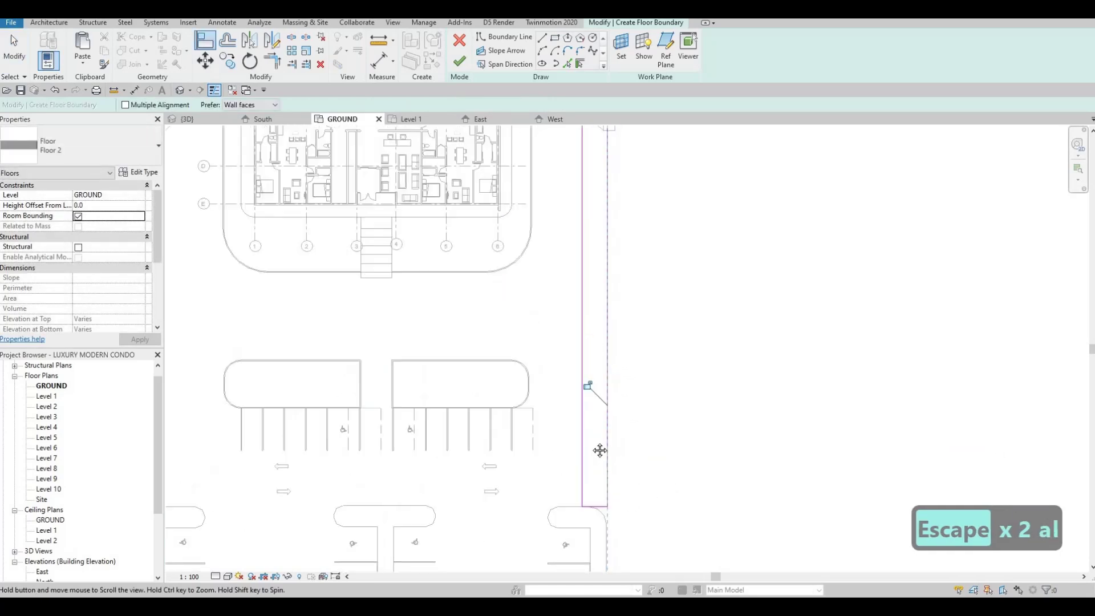
pyautogui.press('Escape')
pyautogui.scroll(-4, 580, 309)
pyautogui.scroll(3, 587, 407)
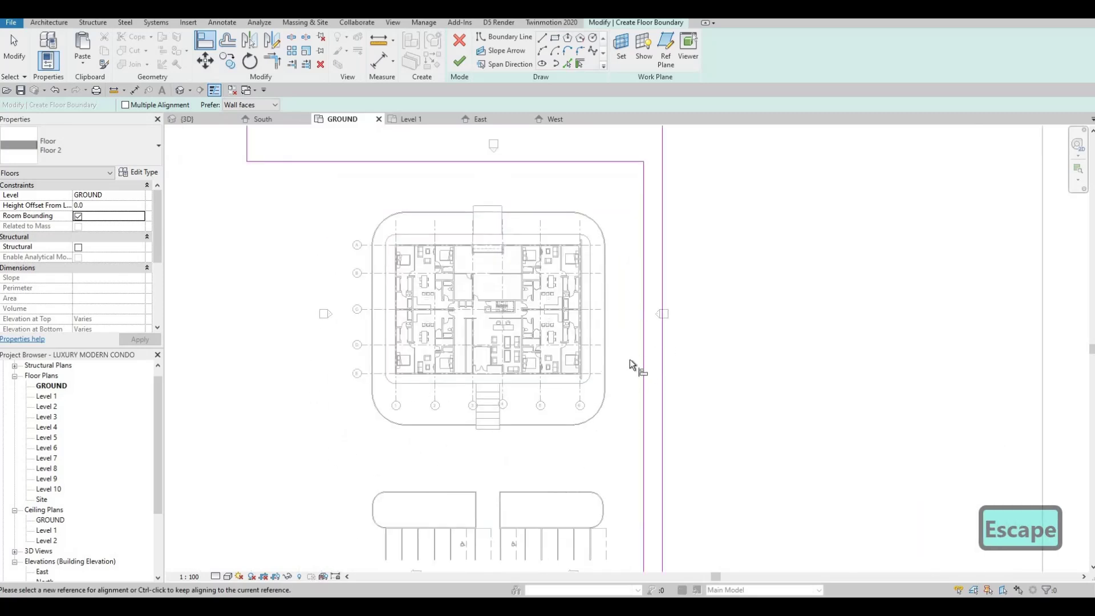
# Step: Move the north strip's inner edge north to make that strip narrower
pyautogui.moveTo(564, 516); pyautogui.dragTo(620, 423, button='middle')
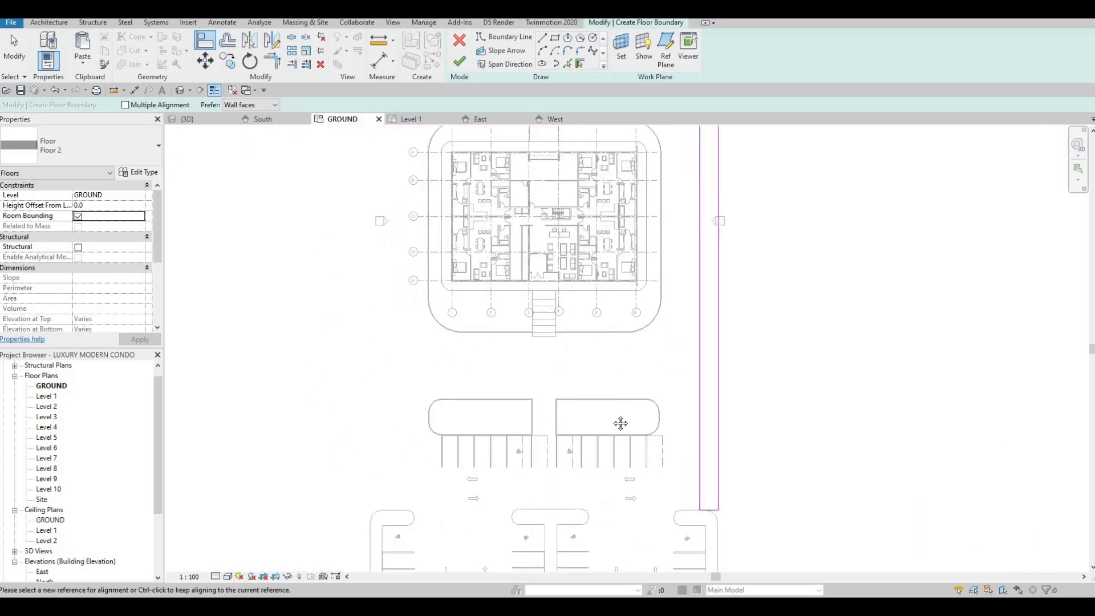
pyautogui.moveTo(460, 211); pyautogui.dragTo(553, 266, button='middle')
pyautogui.scroll(2, 586, 259)
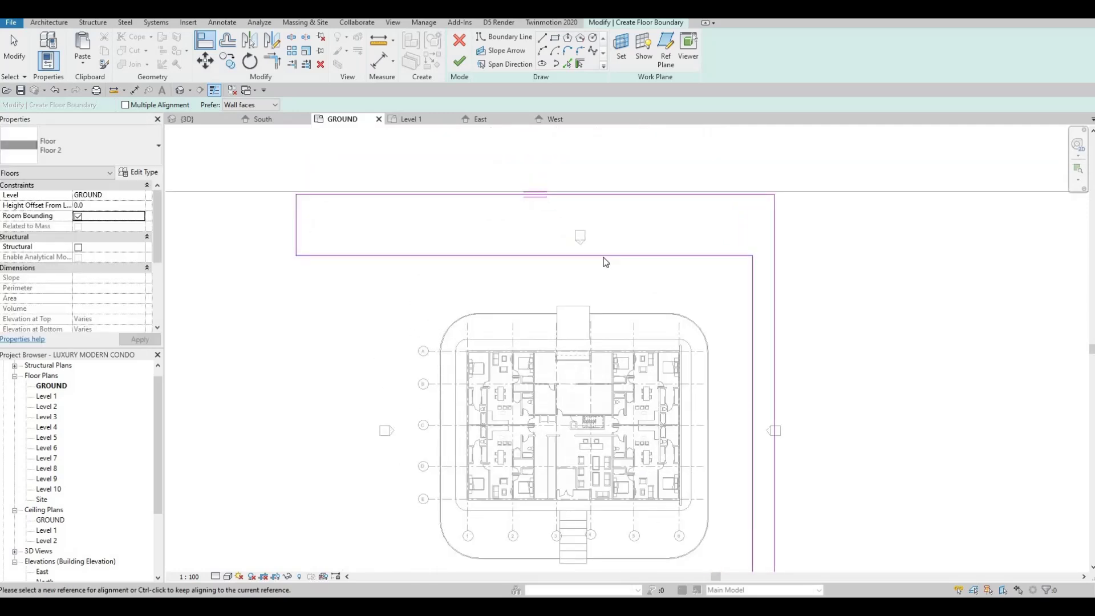
pyautogui.press('Escape')
pyautogui.press('Escape')
pyautogui.click(594, 255)
pyautogui.moveTo(595, 242); pyautogui.dragTo(591, 249)
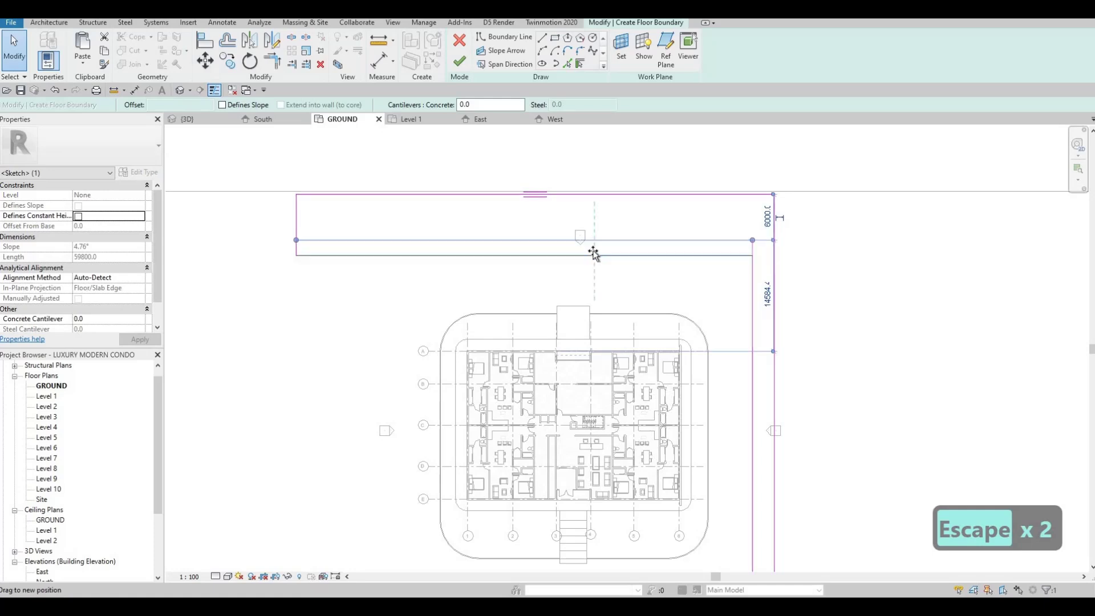
pyautogui.press('Escape')
pyautogui.press('Escape')
# Step: Sketch a rectangle about 5000 mm wide and 103000 mm long running south along the site's west side
pyautogui.moveTo(569, 251); pyautogui.dragTo(743, 225, button='middle')
pyautogui.scroll(-1, 566, 230)
pyautogui.moveTo(496, 206); pyautogui.dragTo(481, 176, button='middle')
pyautogui.press('Escape')
pyautogui.press('Escape')
pyautogui.click(555, 38)
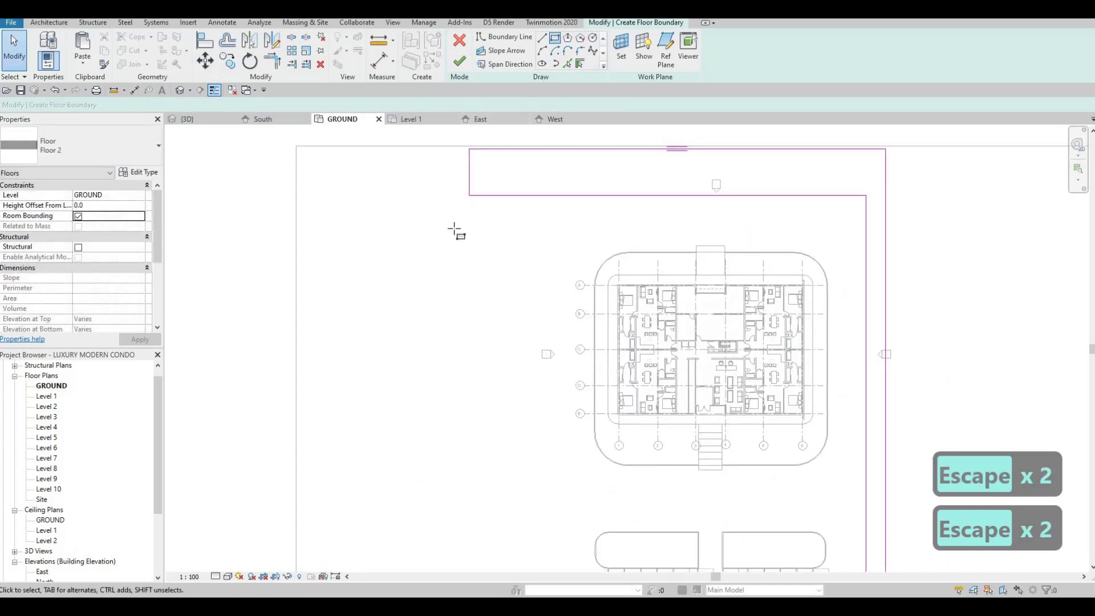
pyautogui.click(450, 227)
pyautogui.scroll(-1, 484, 457)
pyautogui.moveTo(509, 515); pyautogui.dragTo(484, 395, button='middle')
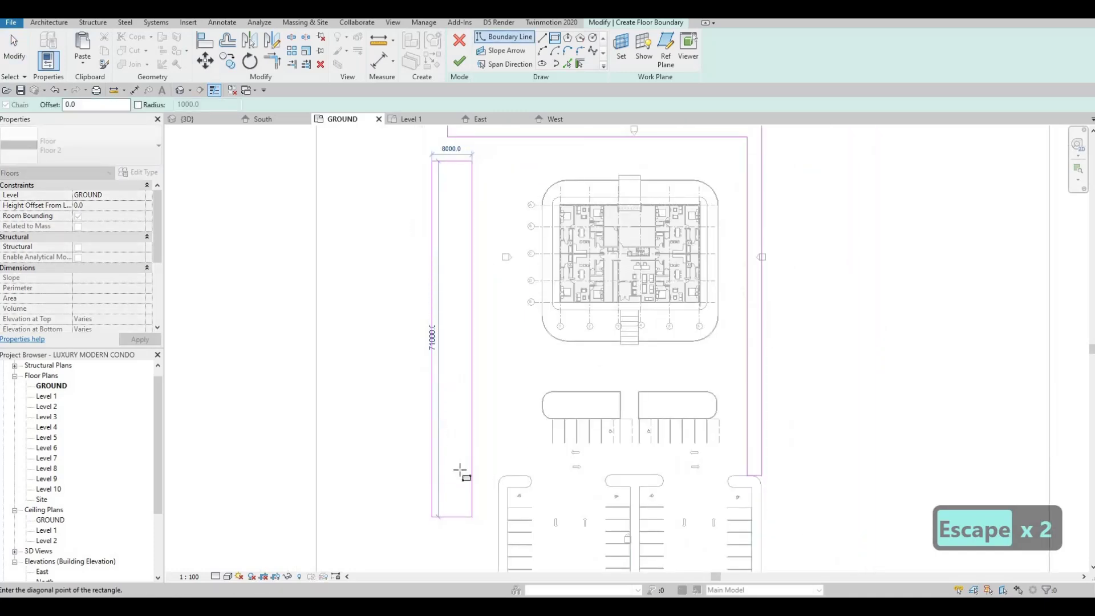
pyautogui.moveTo(456, 526); pyautogui.dragTo(461, 430, button='middle')
pyautogui.moveTo(454, 526); pyautogui.dragTo(464, 429, button='middle')
pyautogui.moveTo(474, 493); pyautogui.dragTo(479, 440, button='middle')
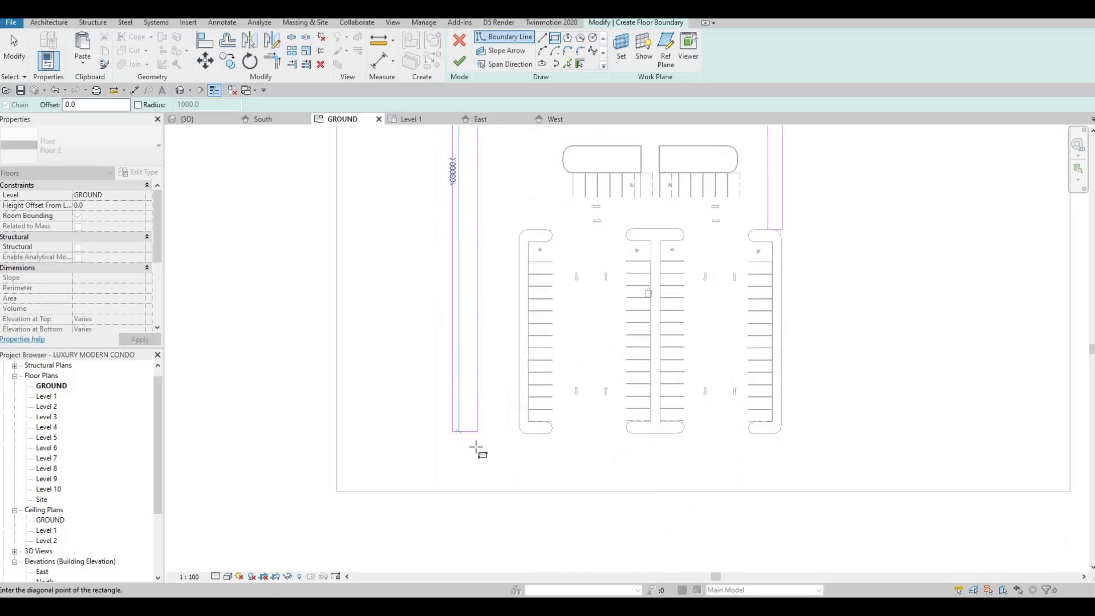
pyautogui.click(476, 442)
# Step: Trim and extend the inner and outer edges of the north strip and west rectangle to meet at the northwest corner
pyautogui.moveTo(457, 256); pyautogui.dragTo(454, 447, button='middle')
pyautogui.press('Escape')
pyautogui.moveTo(461, 273); pyautogui.dragTo(465, 472, button='middle')
pyautogui.scroll(1, 472, 333)
pyautogui.press('Escape')
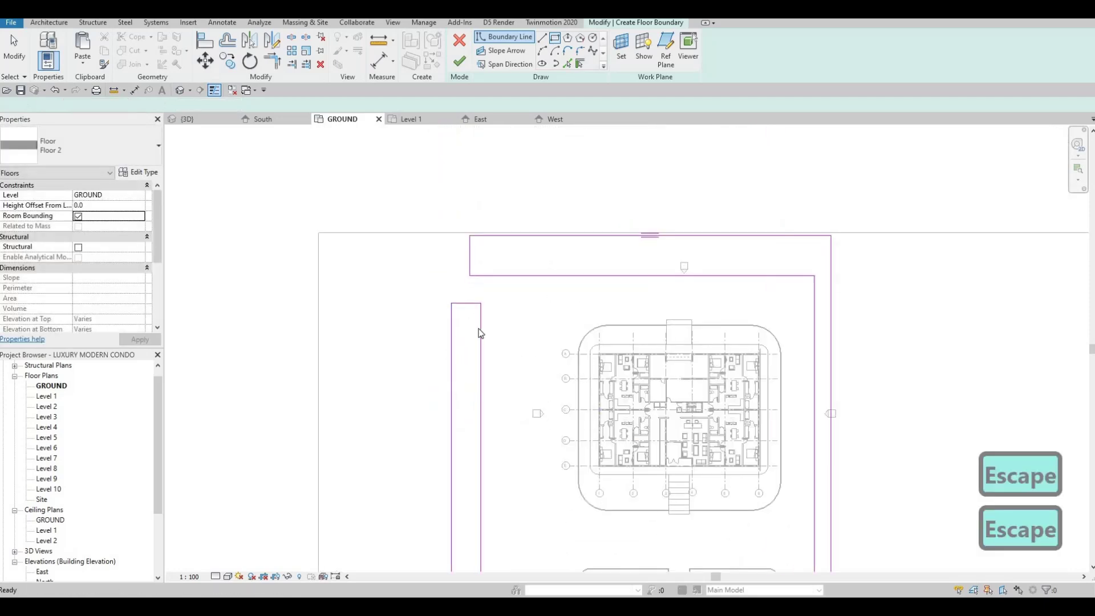
pyautogui.press('Escape')
pyautogui.press('t')
pyautogui.press('r')
pyautogui.click(499, 281)
pyautogui.click(457, 331)
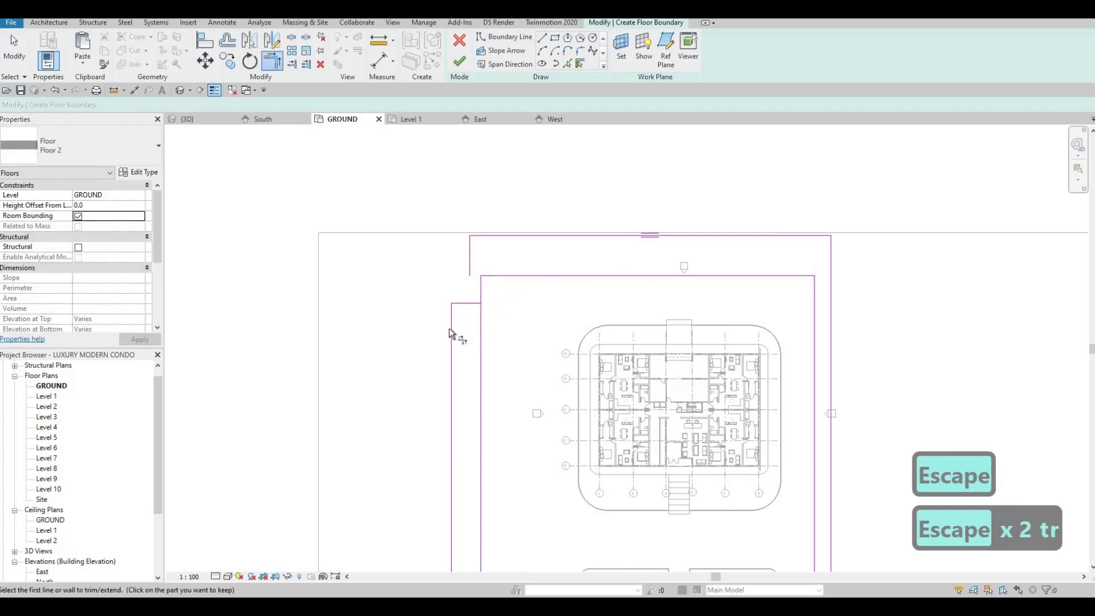
pyautogui.click(486, 235)
pyautogui.click(485, 234)
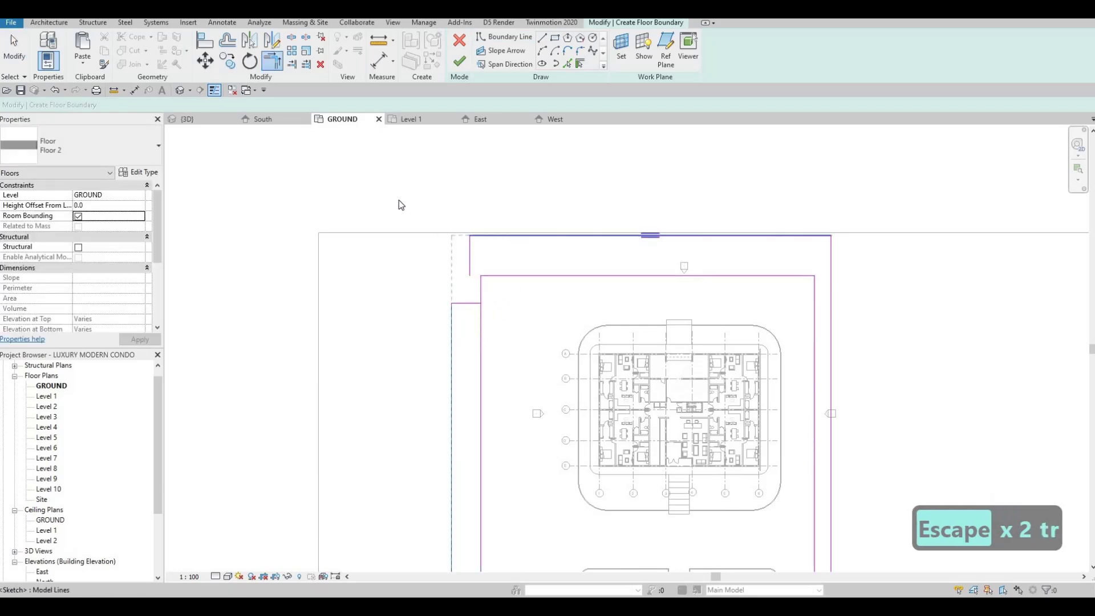
# Step: Delete the two leftover short segments inside the northwest corner of the floor boundary
pyautogui.press('Escape')
pyautogui.press('Escape')
pyautogui.moveTo(398, 199); pyautogui.dragTo(499, 317)
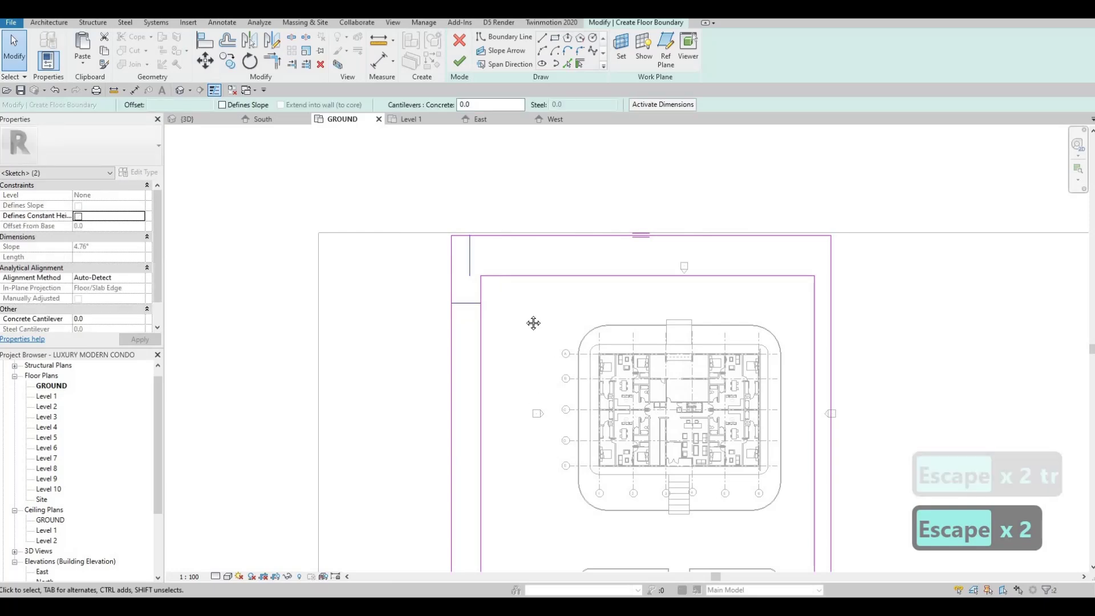
pyautogui.press('Delete')
pyautogui.moveTo(631, 355); pyautogui.dragTo(617, 256, button='middle')
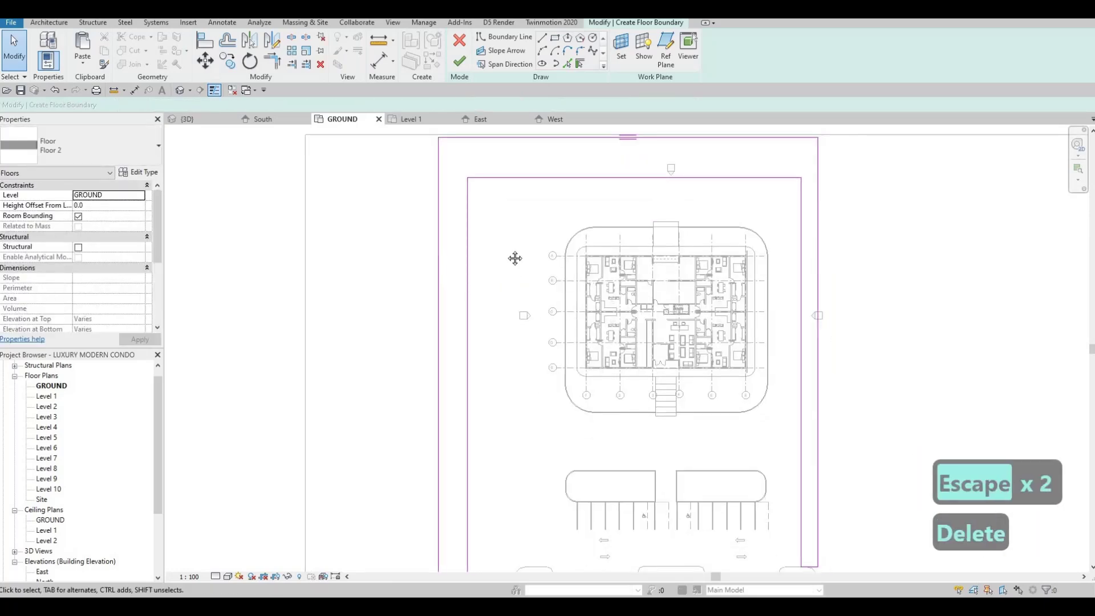
# Step: Shift both long edges of the west strip a little farther west
pyautogui.scroll(-2, 488, 297)
pyautogui.press('Escape')
pyautogui.moveTo(482, 320); pyautogui.dragTo(485, 266, button='middle')
pyautogui.press('Escape')
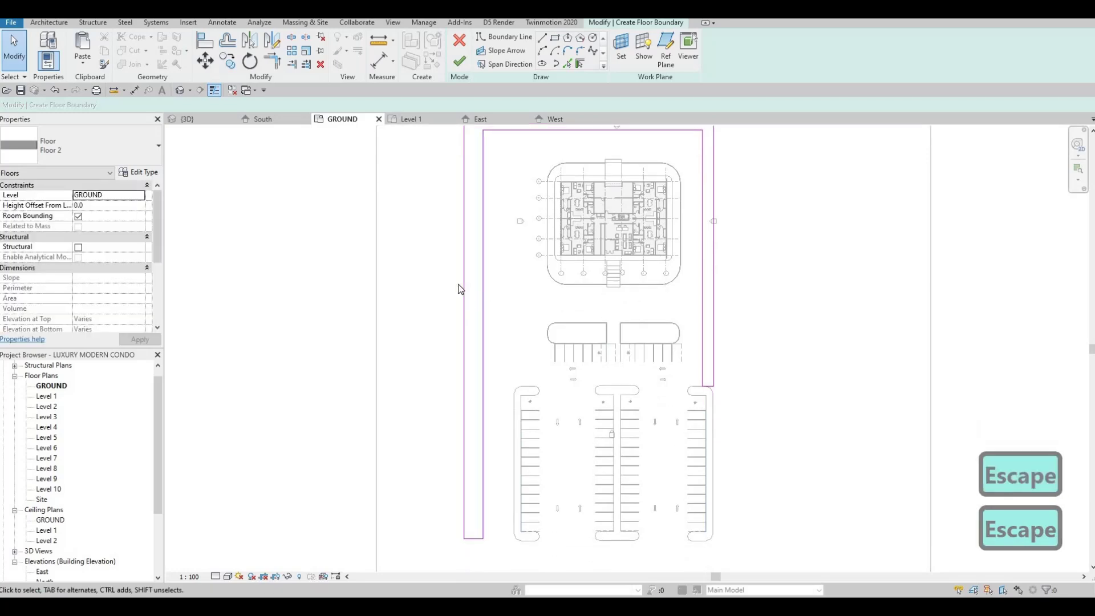
pyautogui.moveTo(458, 286); pyautogui.dragTo(455, 282)
pyautogui.press('Left')
pyautogui.press('Left')
pyautogui.press('Left')
pyautogui.press('Left')
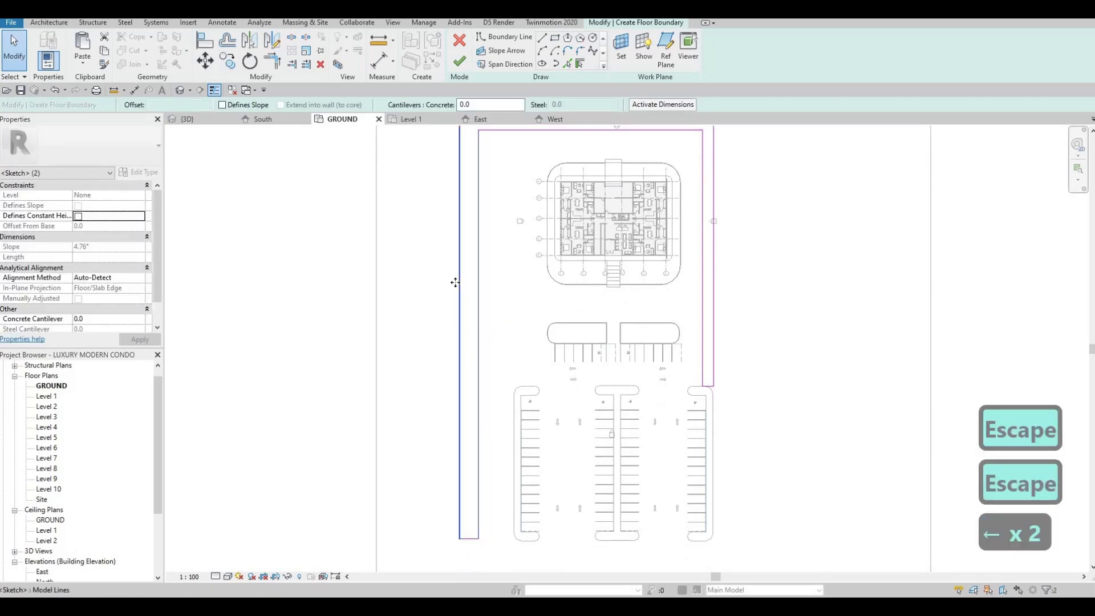
pyautogui.press('Escape')
# Step: Extend the west strip's south end down to just inside the site's south boundary
pyautogui.scroll(2, 553, 372)
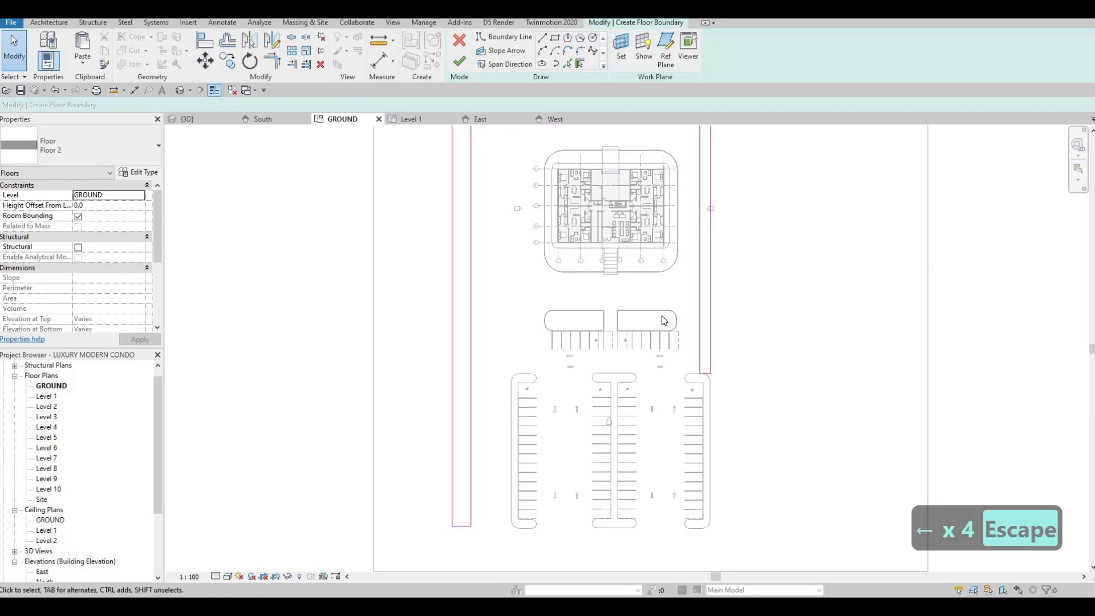
pyautogui.moveTo(553, 371); pyautogui.dragTo(522, 341, button='middle')
pyautogui.scroll(-2, 471, 386)
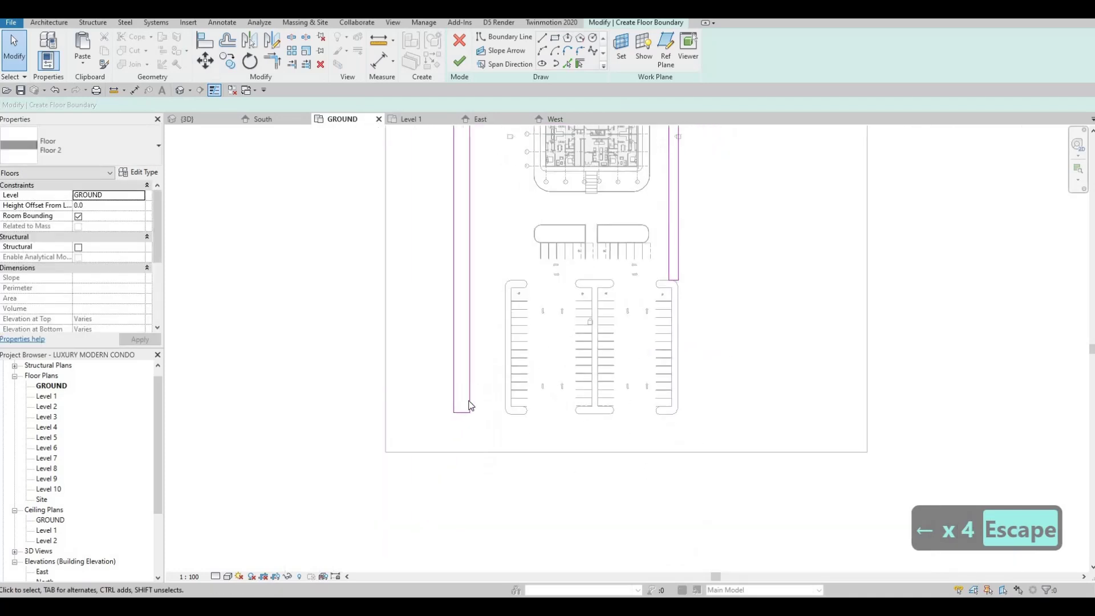
pyautogui.moveTo(504, 494); pyautogui.dragTo(476, 359, button='middle')
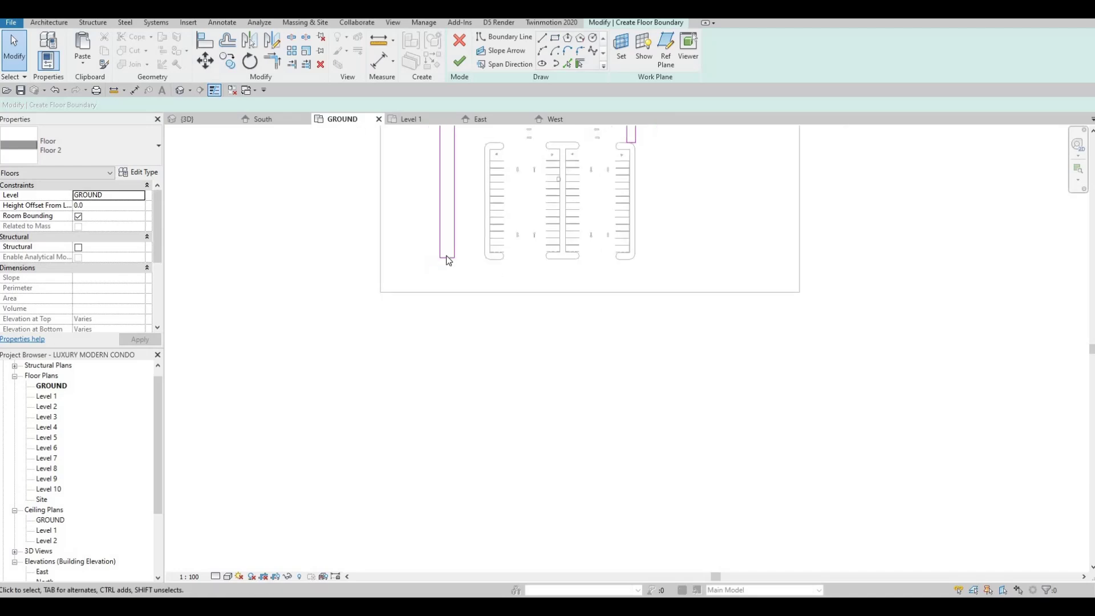
pyautogui.press('Escape')
pyautogui.scroll(2, 448, 257)
pyautogui.click(448, 259)
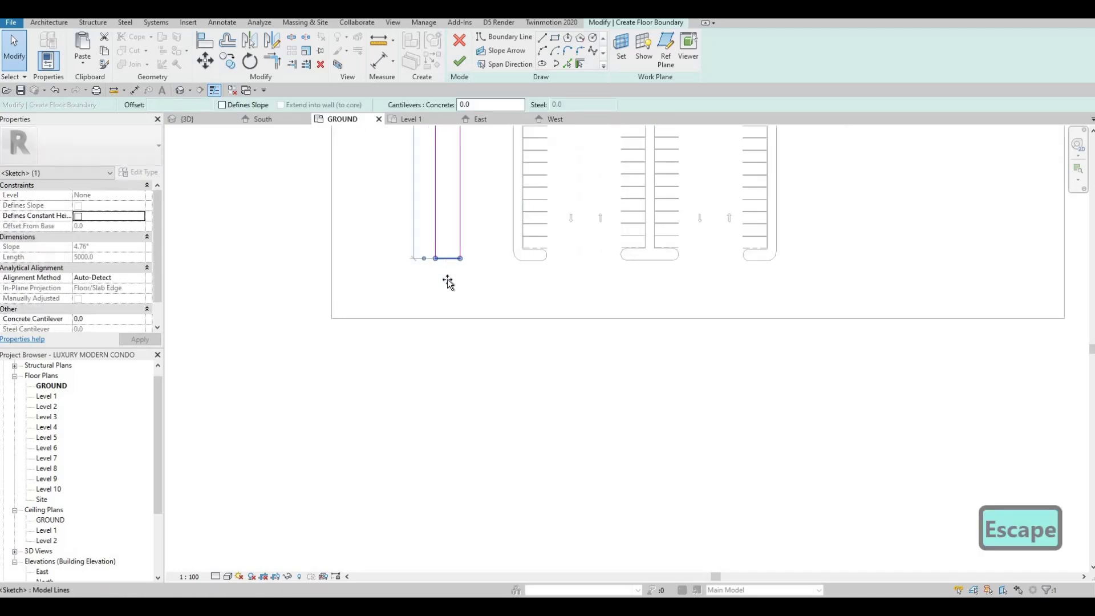
pyautogui.moveTo(448, 281); pyautogui.dragTo(448, 281)
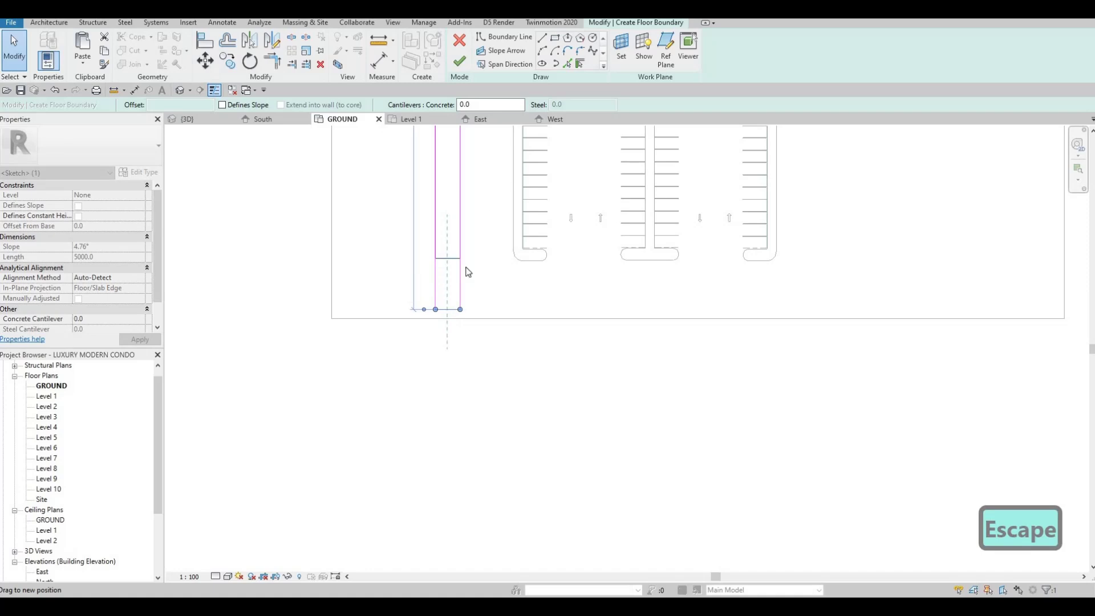
pyautogui.scroll(-2, 457, 304)
# Step: Sketch a rectangle about 68207 by 6794 mm eastward from the west strip's southwest corner, below the parking area
pyautogui.click(554, 39)
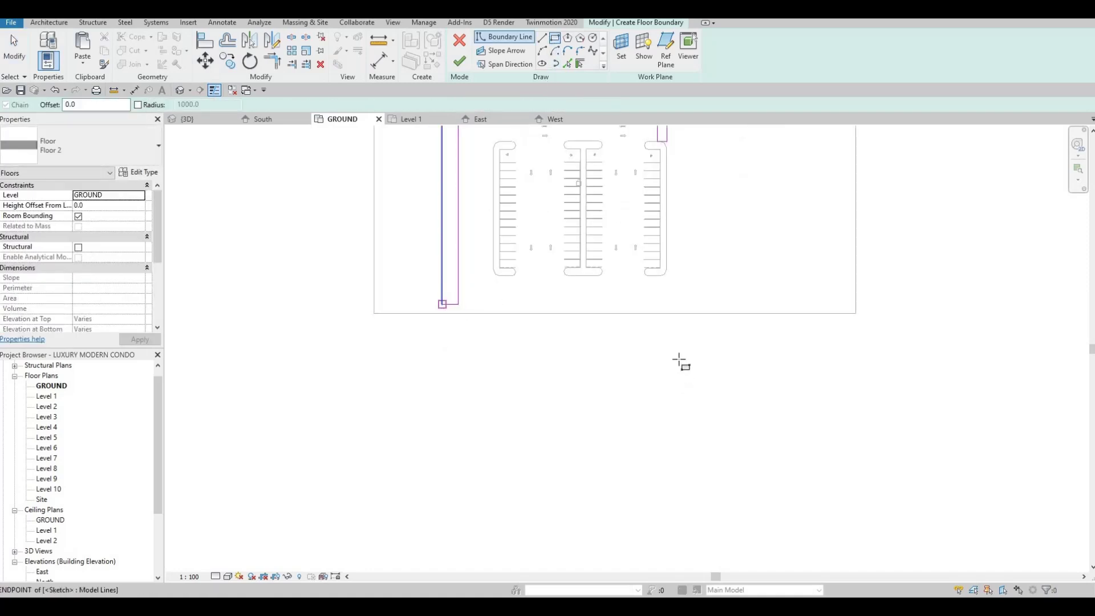
pyautogui.click(442, 304)
pyautogui.click(664, 327)
pyautogui.scroll(-1, 621, 379)
pyautogui.moveTo(622, 399); pyautogui.dragTo(645, 391, button='middle')
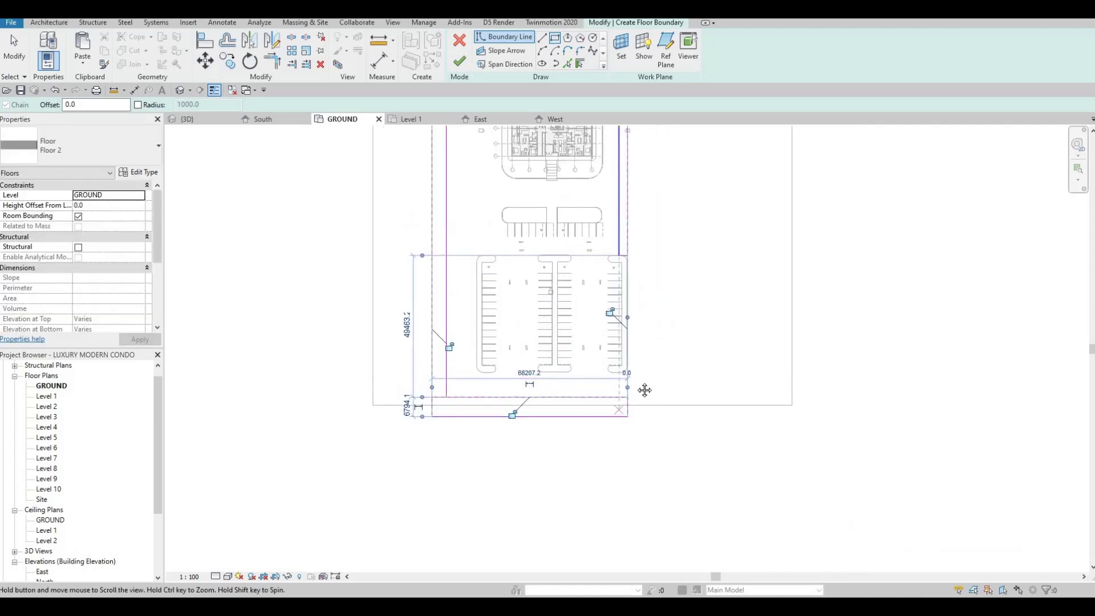
pyautogui.scroll(2, 637, 381)
pyautogui.press('Escape')
pyautogui.press('Escape')
pyautogui.press('Escape')
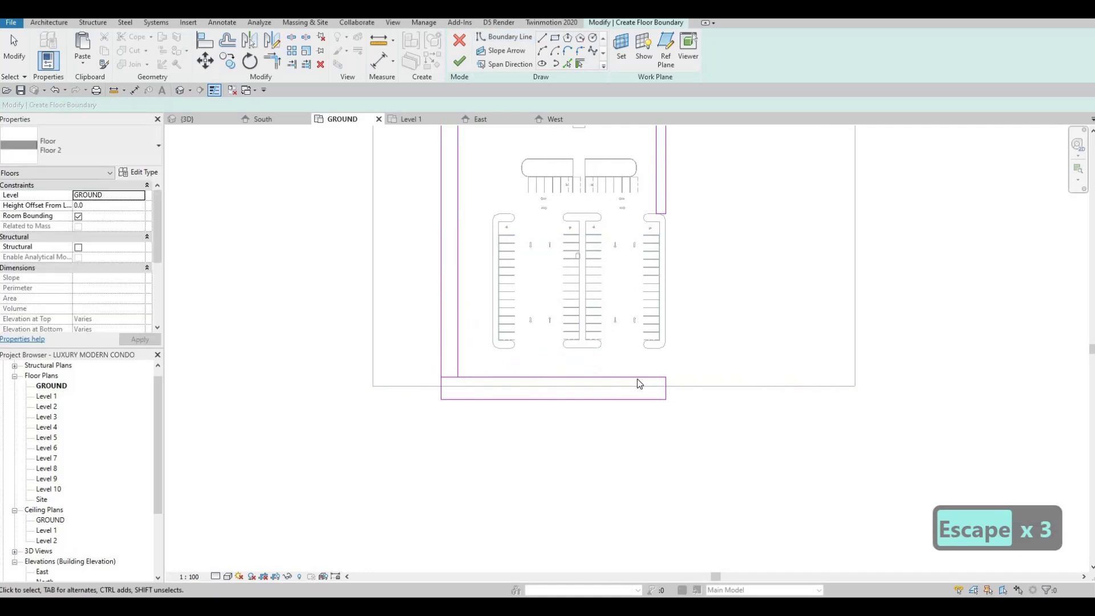
# Step: Try to shift the south rectangle's west edge, and also the whole rectangle, farther east
pyautogui.scroll(1, 638, 380)
pyautogui.moveTo(559, 386); pyautogui.dragTo(561, 405, button='middle')
pyautogui.moveTo(418, 410); pyautogui.dragTo(420, 420, button='middle')
pyautogui.press('Escape')
pyautogui.moveTo(418, 420); pyautogui.dragTo(507, 419)
pyautogui.hotkey('ctrl', 'z')
pyautogui.press('Tab')
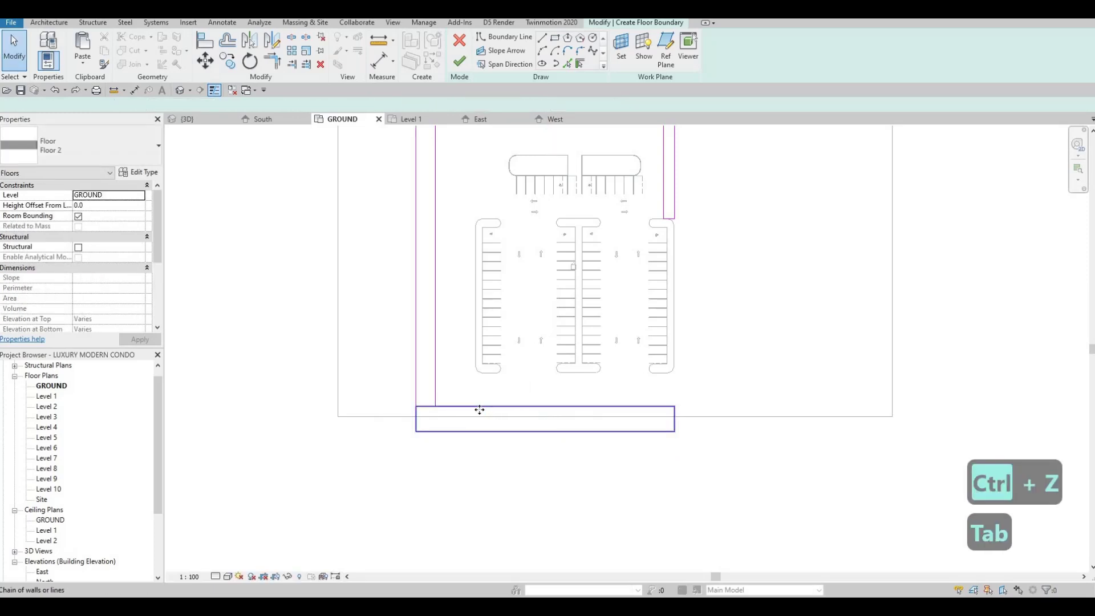
pyautogui.click(480, 410)
pyautogui.press('Right')
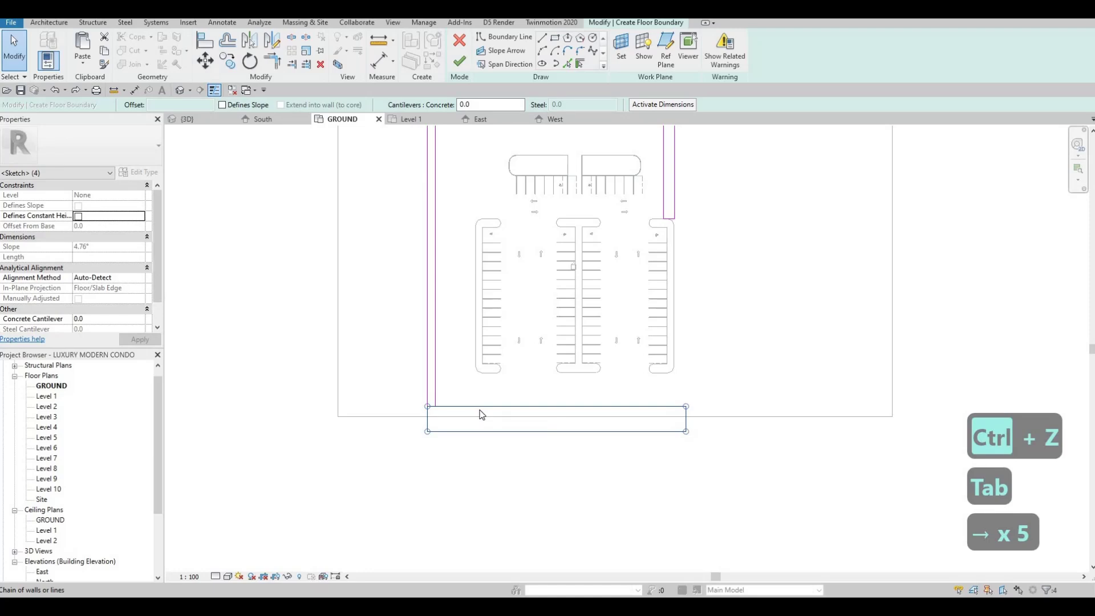
pyautogui.hotkey('ctrl', 'z')
pyautogui.press('Escape')
pyautogui.press('Escape')
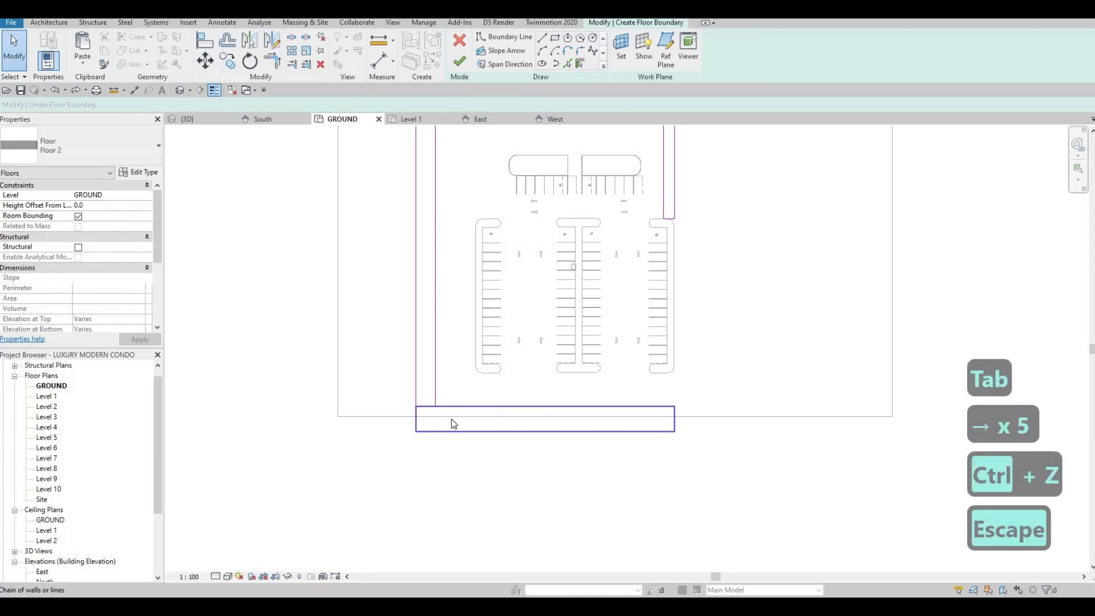
# Step: Delete the whole south rectangle below the parking area from the floor boundary
pyautogui.click(409, 426)
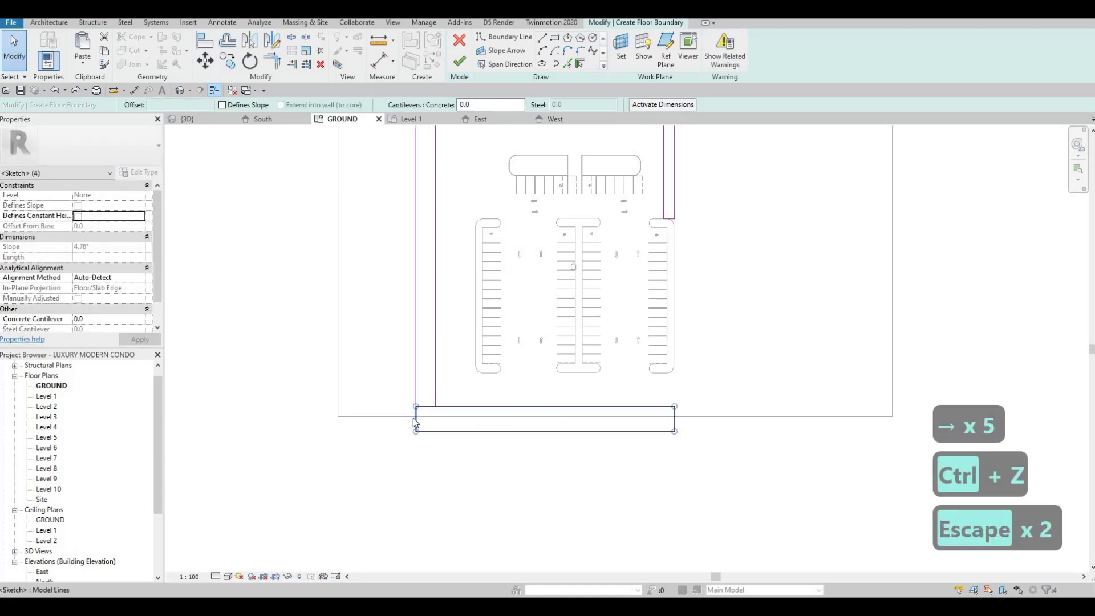
pyautogui.press('Escape')
pyautogui.click(414, 419)
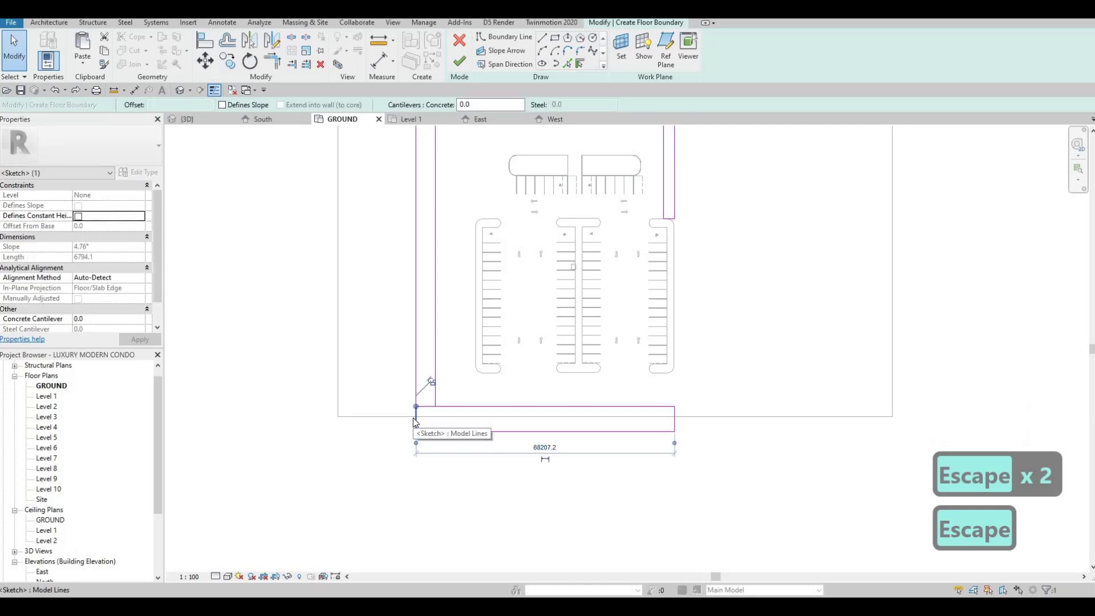
pyautogui.press('Escape')
pyautogui.press('Tab')
pyautogui.click(491, 424)
pyautogui.press('Delete')
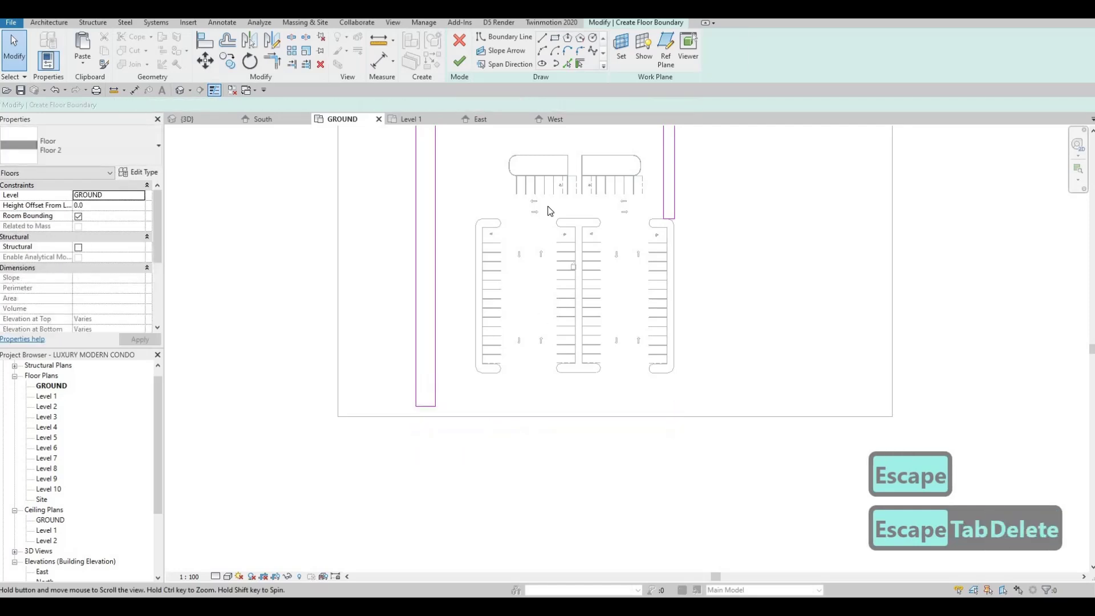
# Step: Sketch a rectangle about 46310 by 9200 mm across the site's south boundary, with its east end in line with the east parking island
pyautogui.moveTo(549, 211); pyautogui.dragTo(504, 283, button='middle')
pyautogui.scroll(-2, 503, 283)
pyautogui.press('Escape')
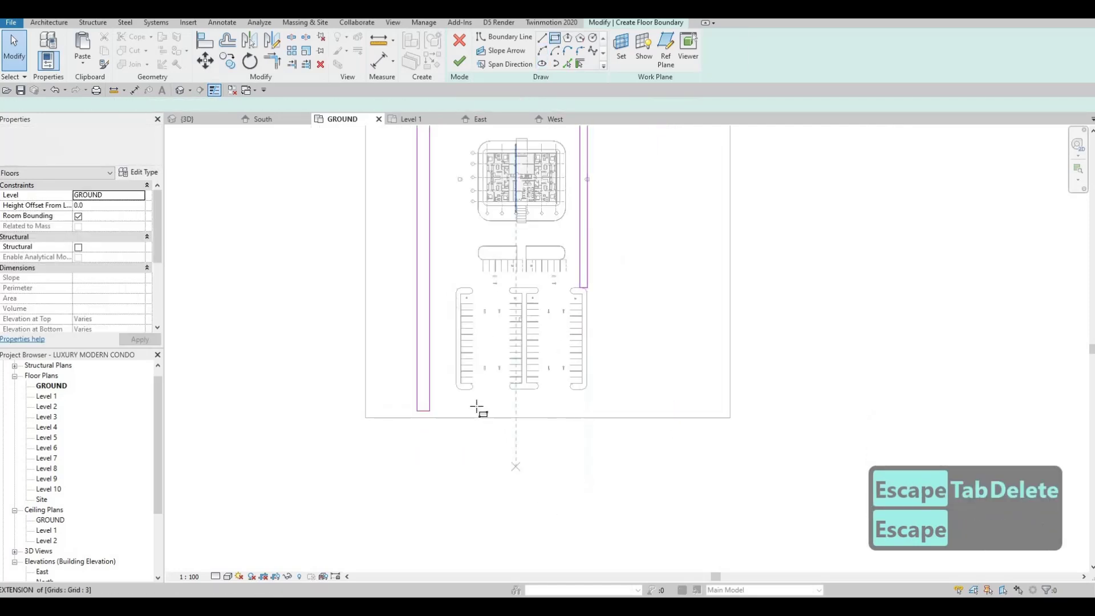
pyautogui.click(472, 403)
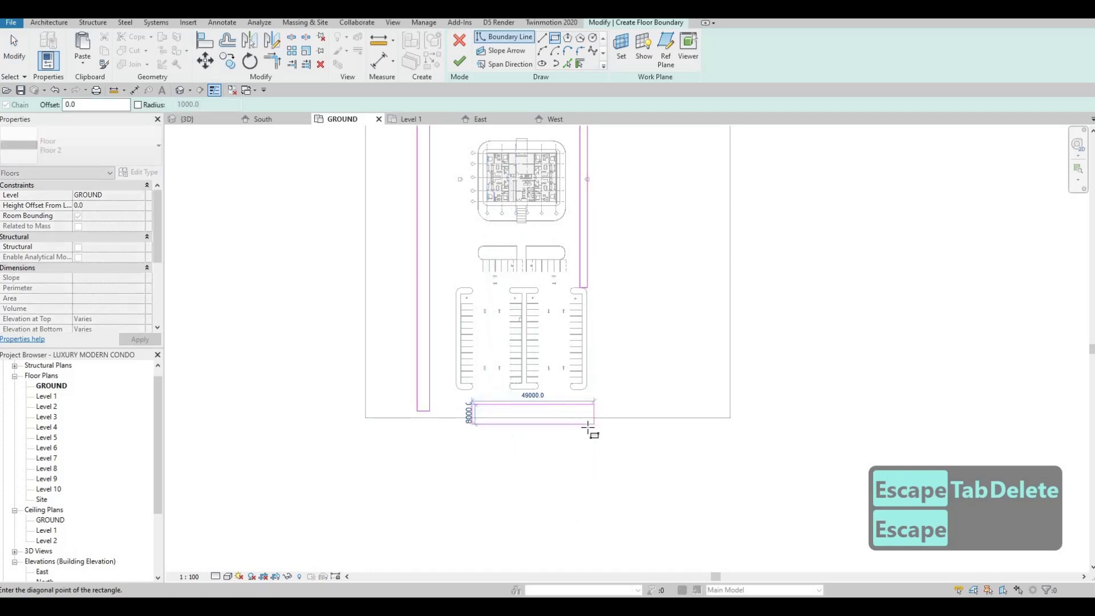
pyautogui.click(587, 428)
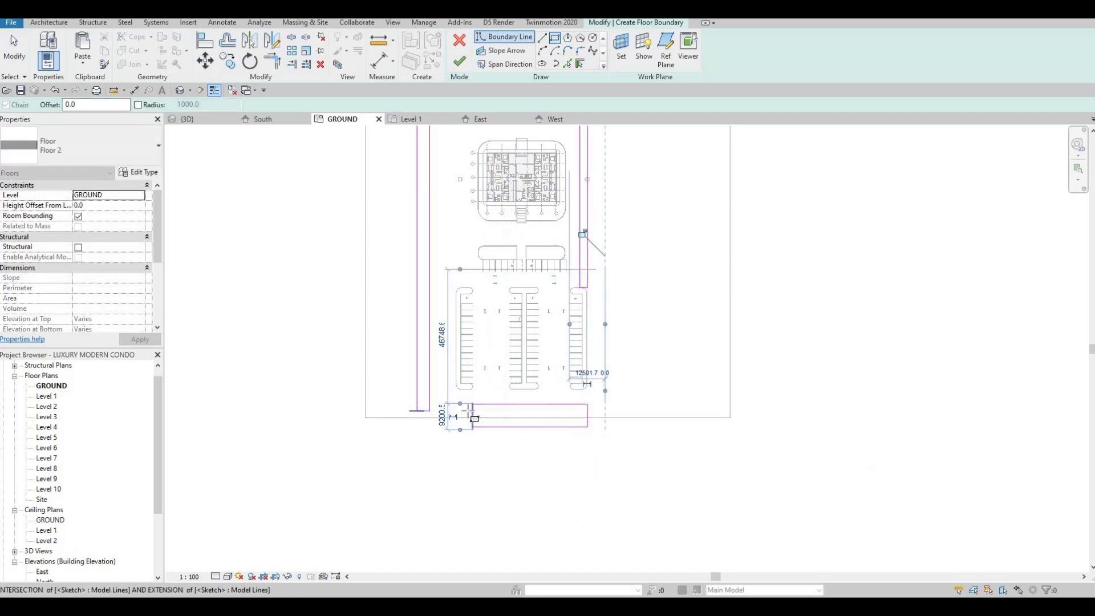
pyautogui.scroll(3, 528, 442)
pyautogui.press('Escape')
pyautogui.press('Escape')
pyautogui.press('Escape')
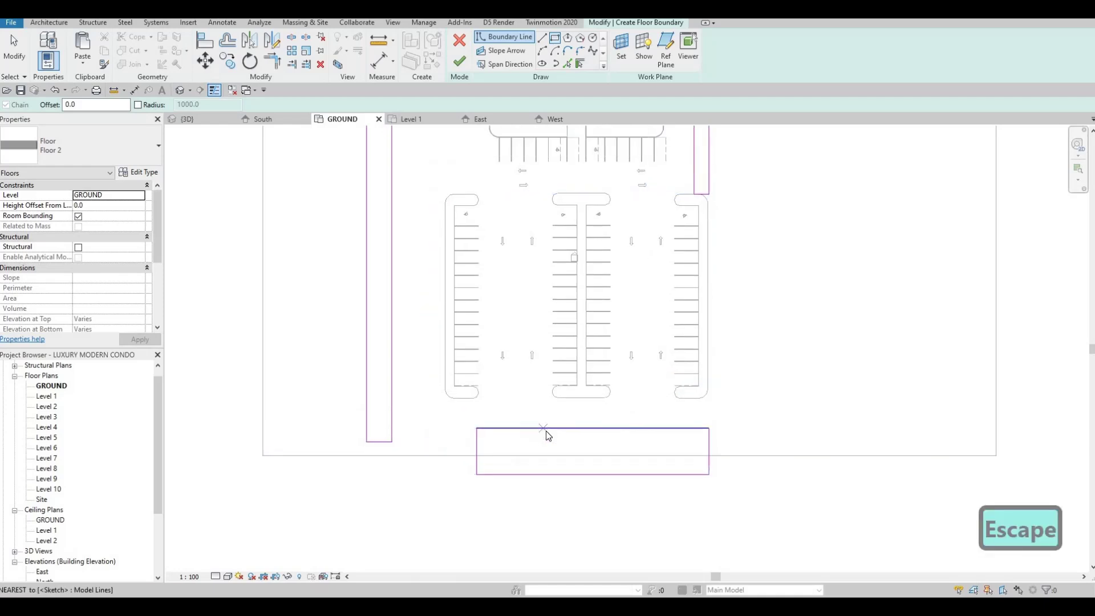
# Step: Move the south rectangle's north edge slightly south, reducing its depth to about 7486 mm
pyautogui.click(477, 450)
pyautogui.scroll(-1, 449, 443)
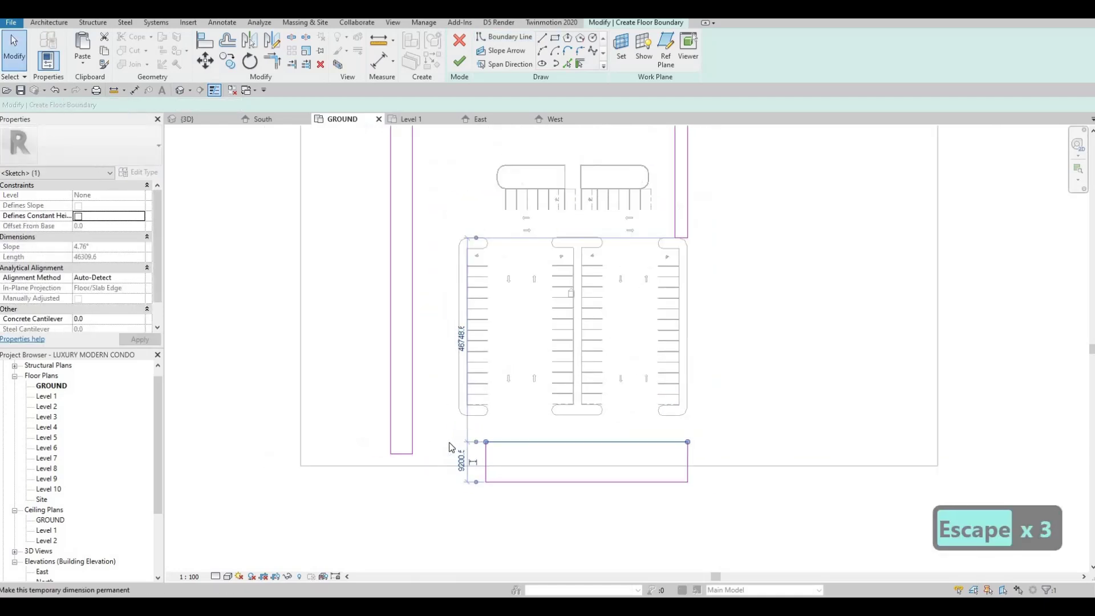
pyautogui.press('Escape')
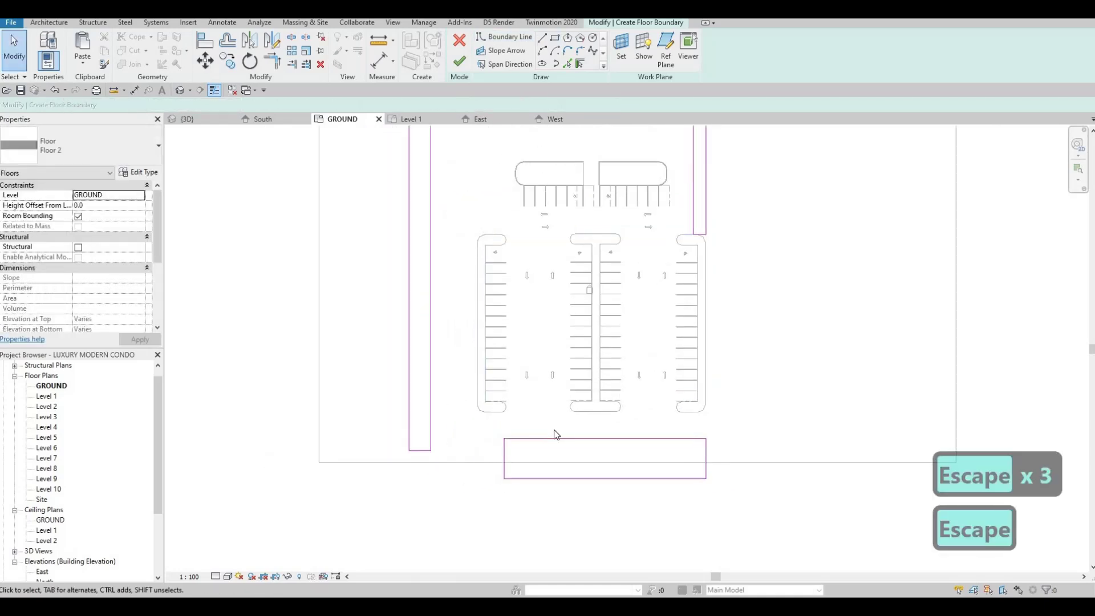
pyautogui.press('Escape')
pyautogui.scroll(2, 557, 435)
pyautogui.moveTo(572, 431)
pyautogui.mouseDown()
pyautogui.moveTo(512, 464)
pyautogui.moveTo(479, 465)
pyautogui.mouseUp()
pyautogui.press('Escape')
# Step: Move the south rectangle's west edge westward and align it with the west parking island's outer edge
pyautogui.click(489, 461)
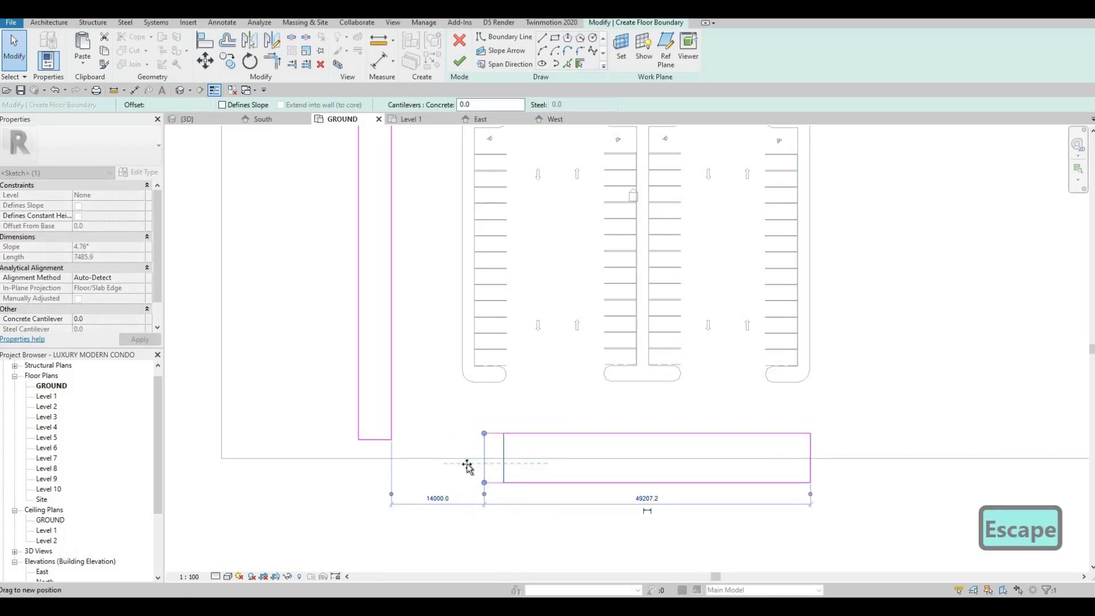
pyautogui.press('Escape')
pyautogui.press('Escape')
pyautogui.press('a')
pyautogui.press('l')
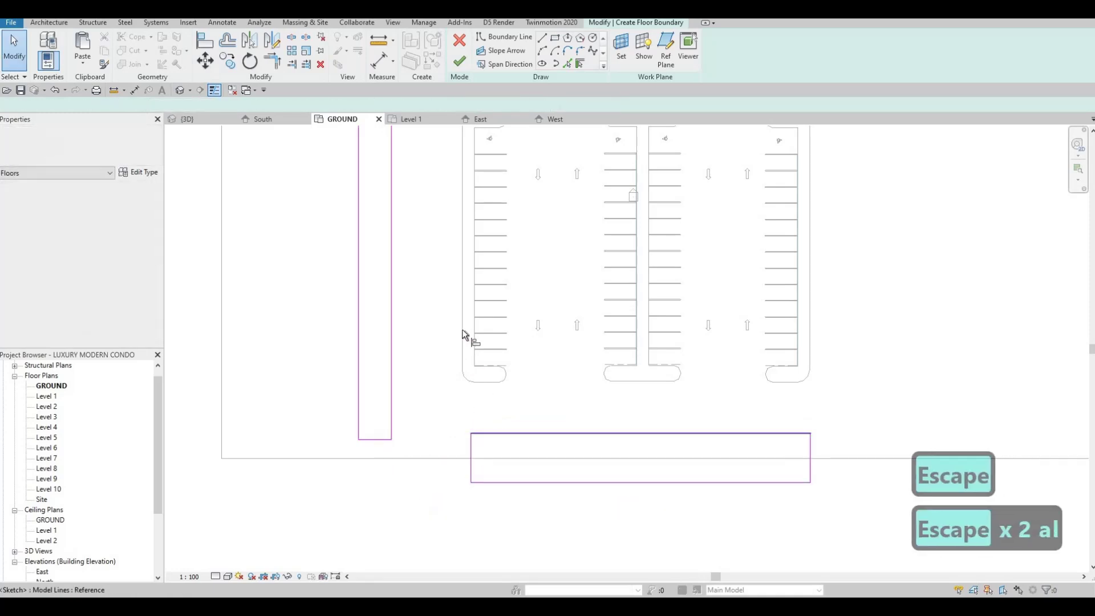
pyautogui.click(471, 450)
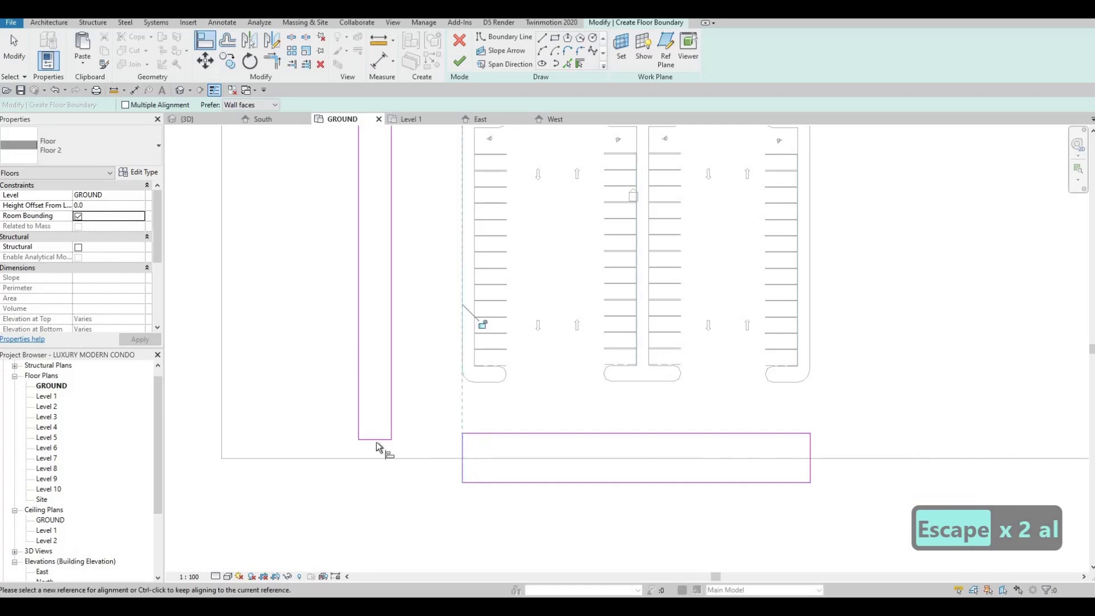
pyautogui.press('Escape')
pyautogui.press('Escape')
# Step: Extend the west strip's south end down to line up with the south rectangle's bottom edge
pyautogui.moveTo(375, 440)
pyautogui.mouseDown()
pyautogui.moveTo(377, 482)
pyautogui.moveTo(380, 447)
pyautogui.mouseUp()
pyautogui.press('Escape')
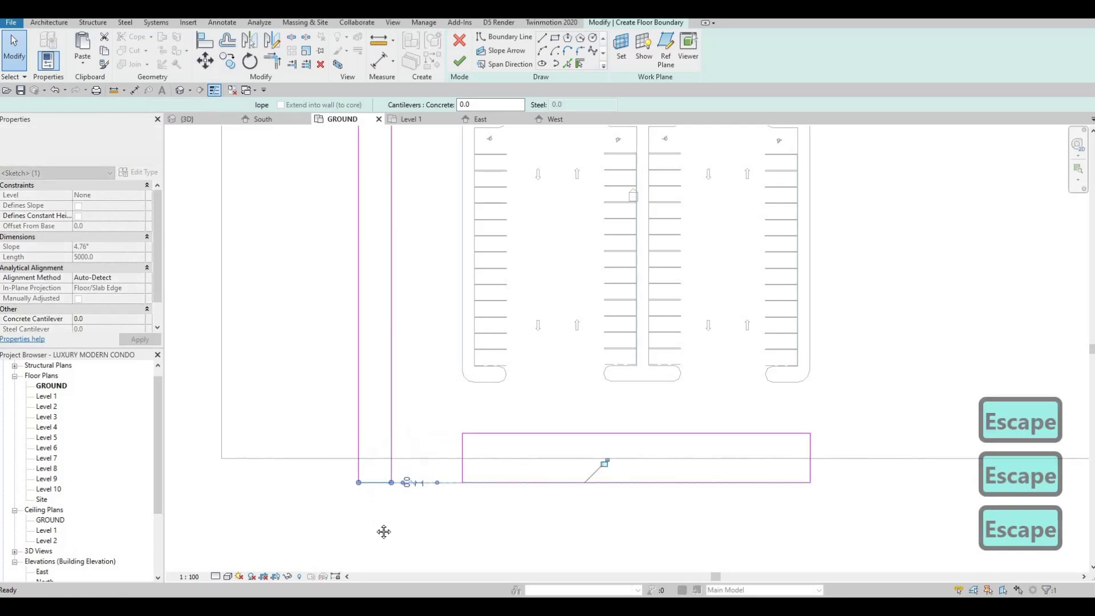
pyautogui.scroll(-3, 443, 489)
pyautogui.moveTo(498, 477); pyautogui.dragTo(417, 480, button='middle')
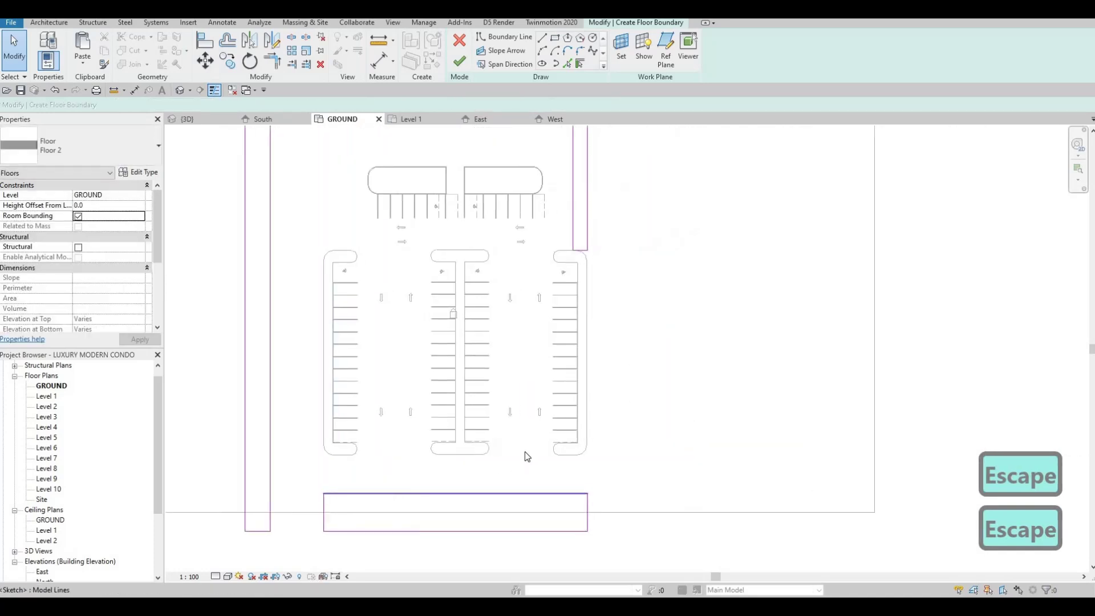
pyautogui.press('Escape')
pyautogui.press('Escape')
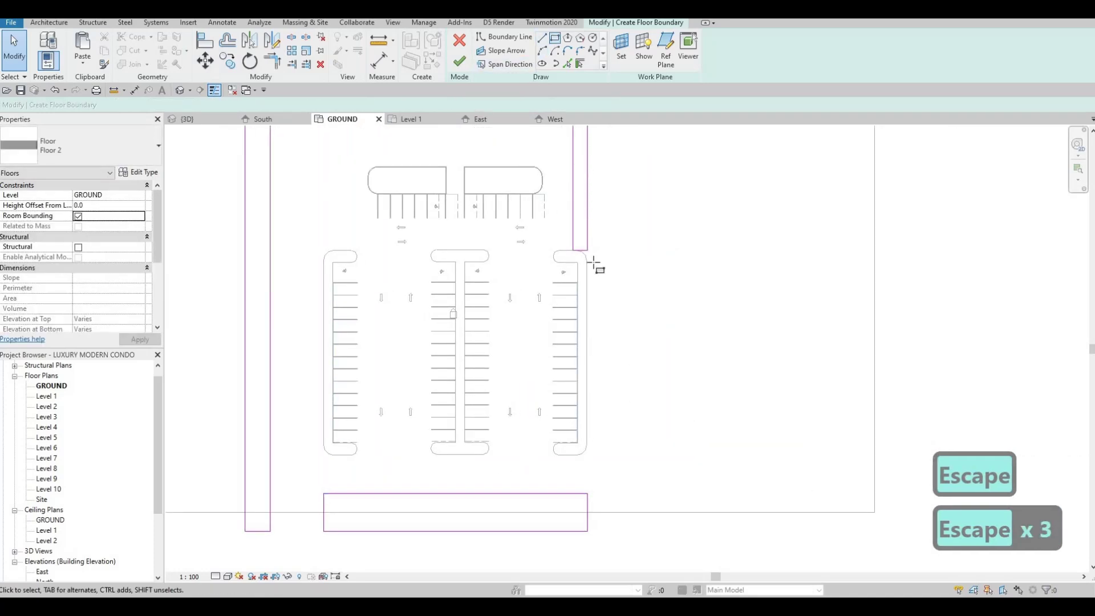
# Step: Sketch a narrow rectangle about 3000 mm wide along the outer side of the east parking island, ending just above the south rectangle
pyautogui.click(588, 254)
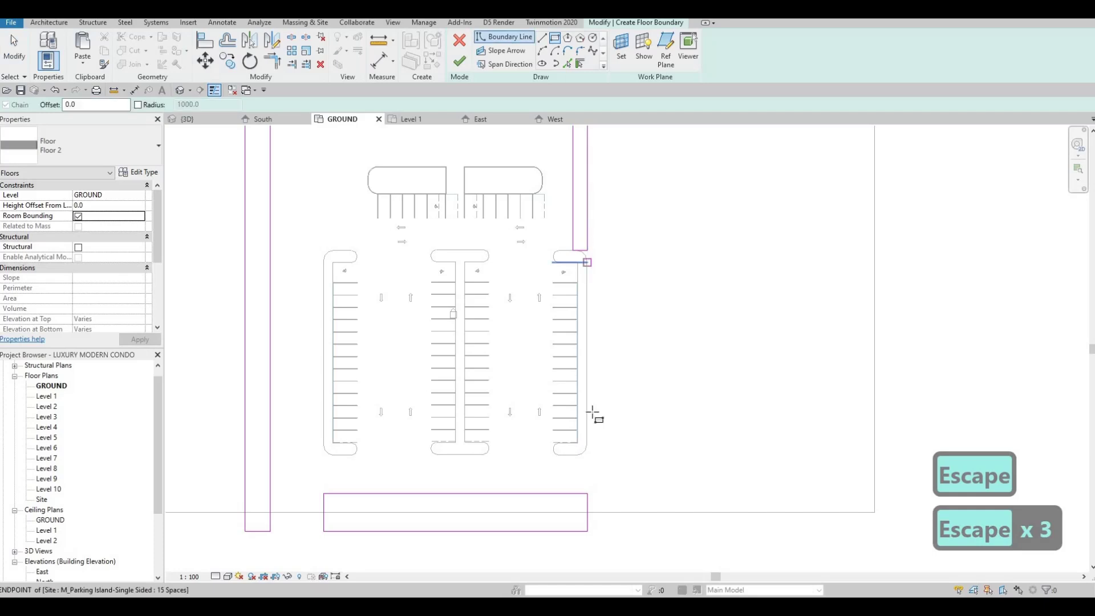
pyautogui.click(603, 478)
pyautogui.press('Escape')
pyautogui.press('Escape')
pyautogui.press('Escape')
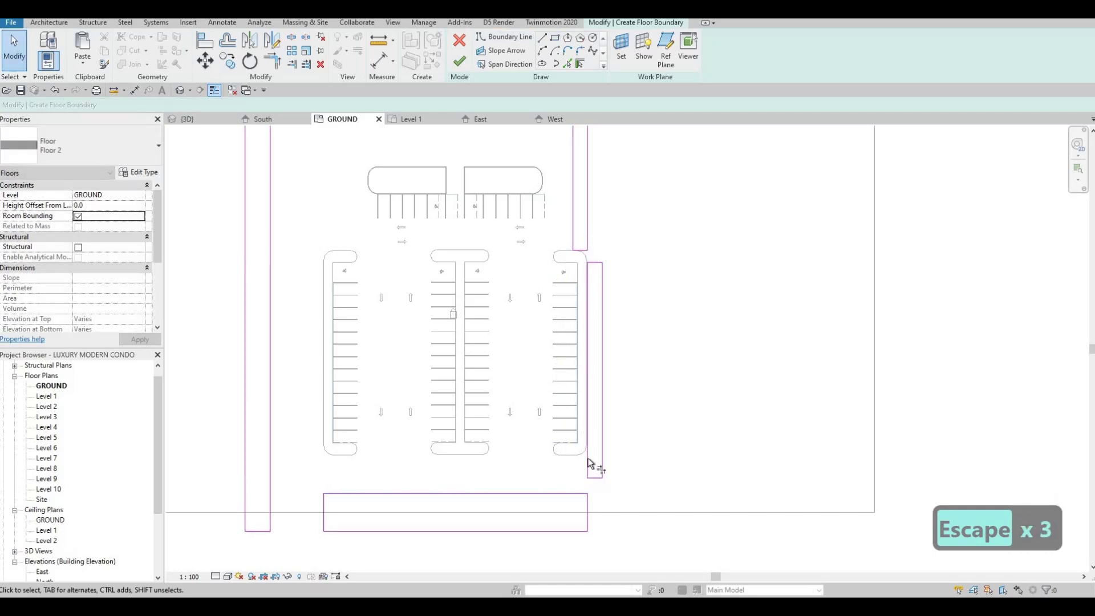
# Step: Trim/extend the narrow east strip's long edges to form corners with the south rectangle's top and bottom edges
pyautogui.press('t')
pyautogui.press('r')
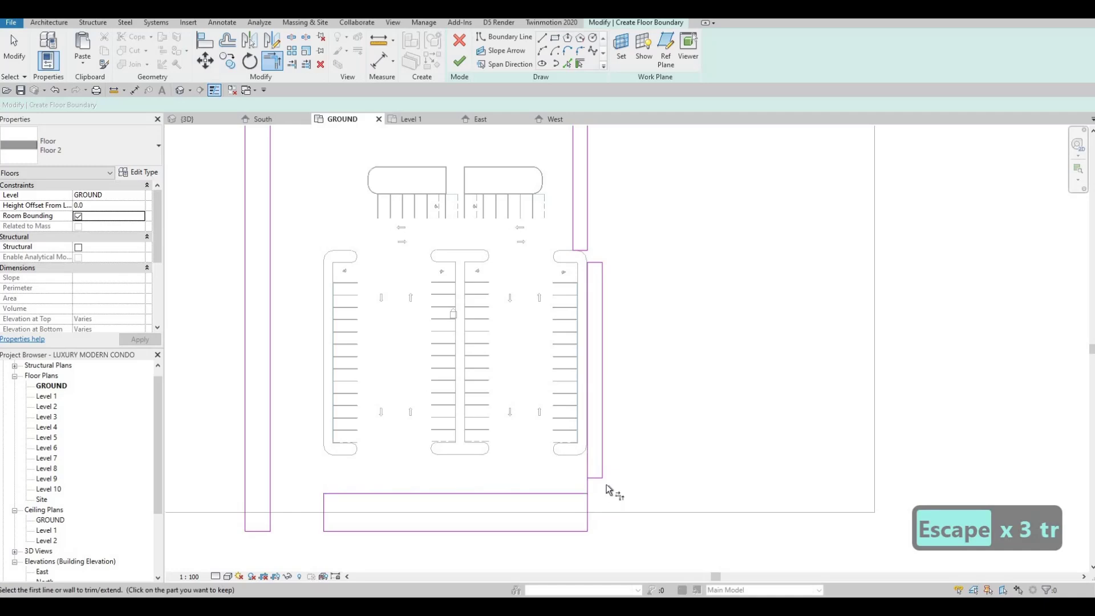
pyautogui.click(601, 453)
pyautogui.click(563, 531)
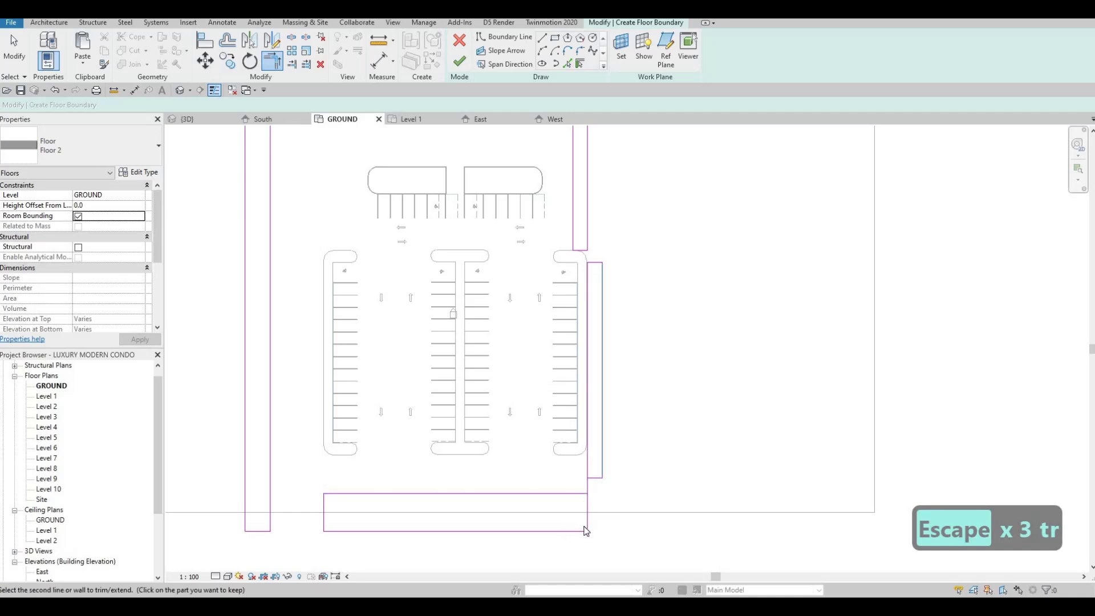
pyautogui.press('Escape')
pyautogui.press('Escape')
# Step: Delete the leftover dividing lines where the narrow east strip joins the south rectangle
pyautogui.click(588, 518)
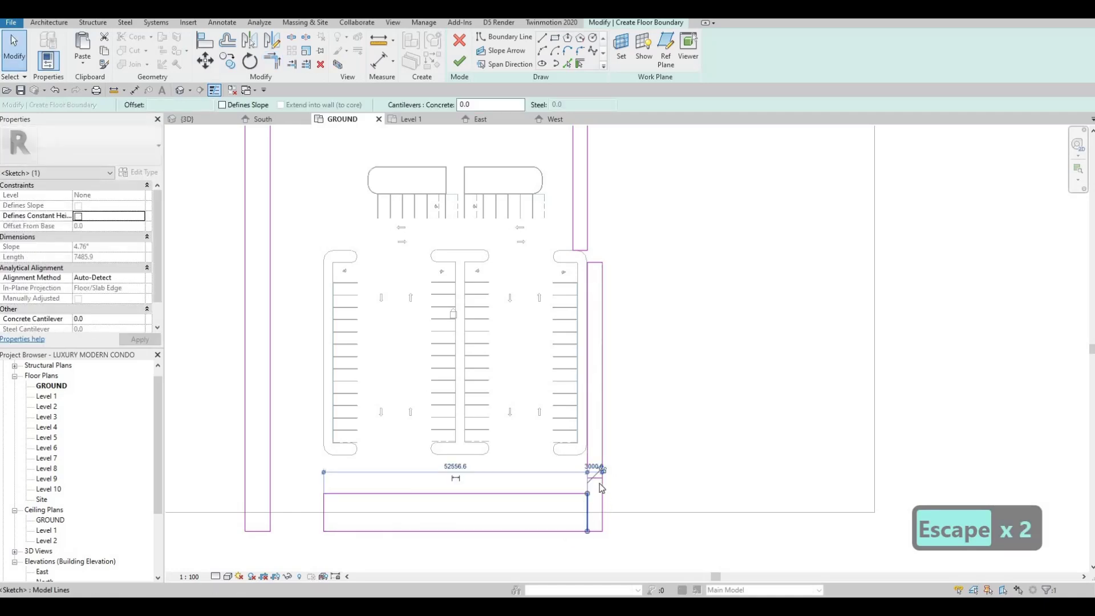
pyautogui.press('Delete')
pyautogui.click(589, 505)
pyautogui.press('Delete')
# Step: Move the upper east strip's outer edge eastward and align it with the lower east strip's outer edge
pyautogui.moveTo(565, 416); pyautogui.dragTo(589, 472, button='middle')
pyautogui.scroll(3, 572, 435)
pyautogui.press('Escape')
pyautogui.moveTo(572, 435); pyautogui.dragTo(578, 400, button='middle')
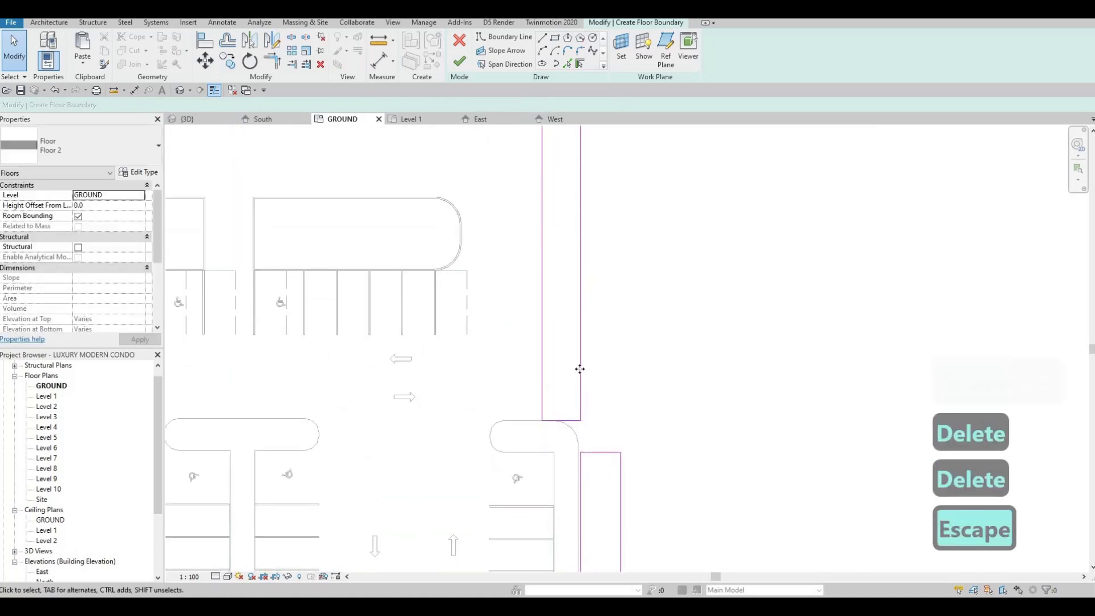
pyautogui.moveTo(580, 363); pyautogui.dragTo(596, 365)
pyautogui.press('Escape')
pyautogui.press('Escape')
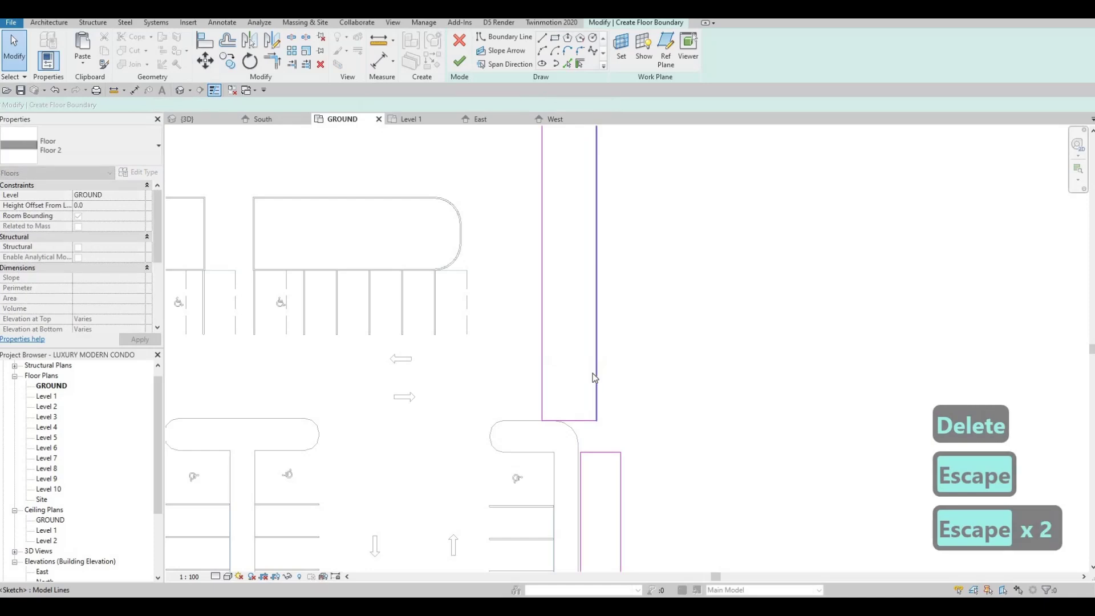
pyautogui.press('a')
pyautogui.press('l')
pyautogui.click(622, 492)
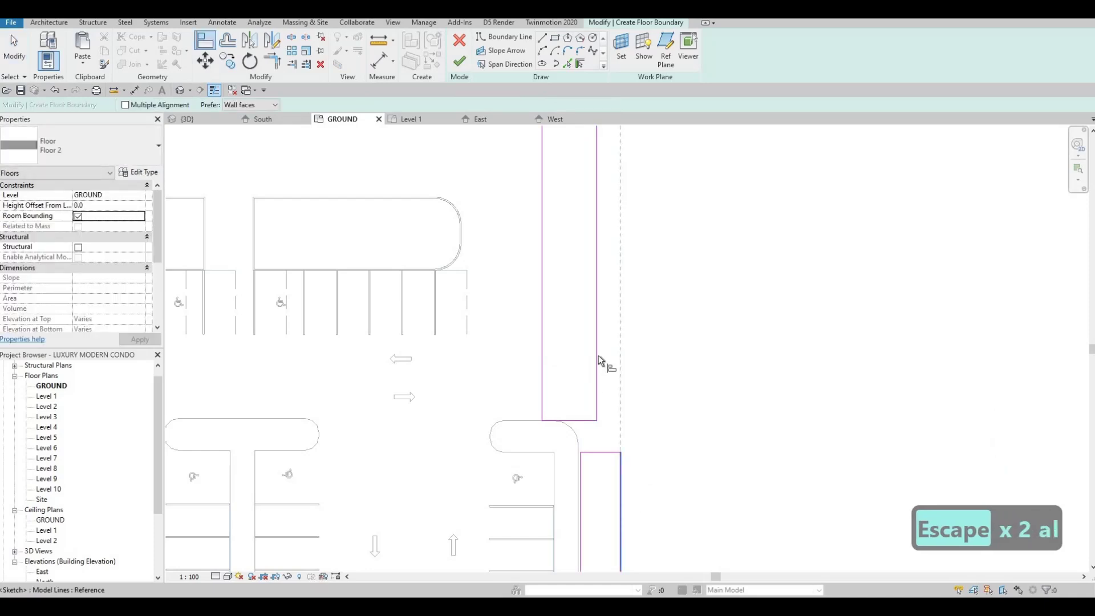
pyautogui.click(596, 415)
pyautogui.moveTo(584, 478); pyautogui.dragTo(586, 457, button='middle')
pyautogui.press('Escape')
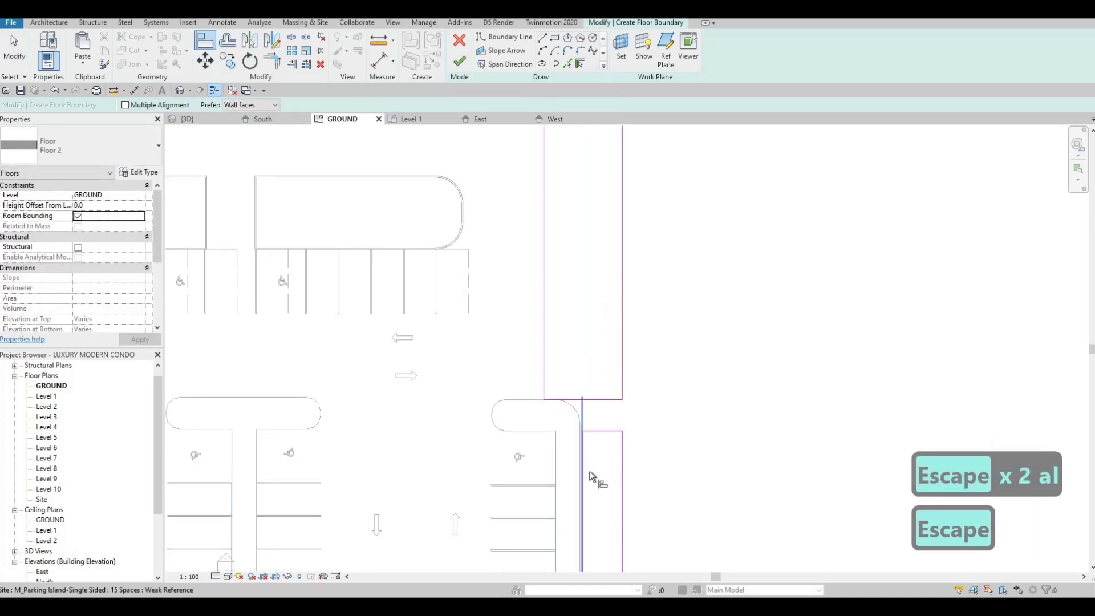
# Step: Align the lower east strip's inner edge with the outer edge of the east parking island
pyautogui.click(580, 475)
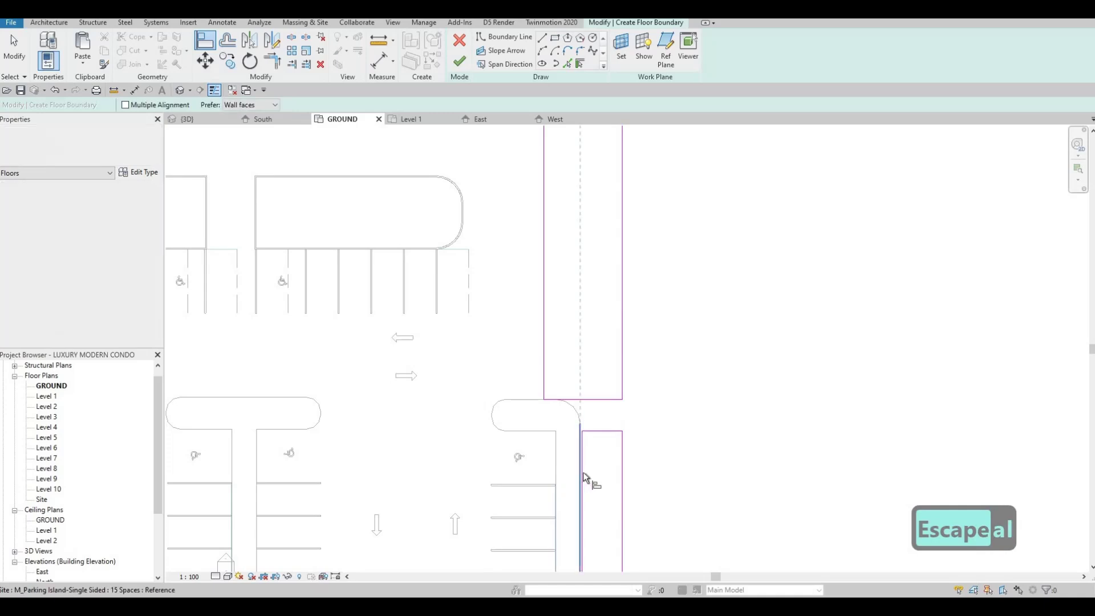
pyautogui.click(582, 454)
pyautogui.moveTo(585, 402); pyautogui.dragTo(579, 453, button='middle')
pyautogui.press('Escape')
pyautogui.press('Escape')
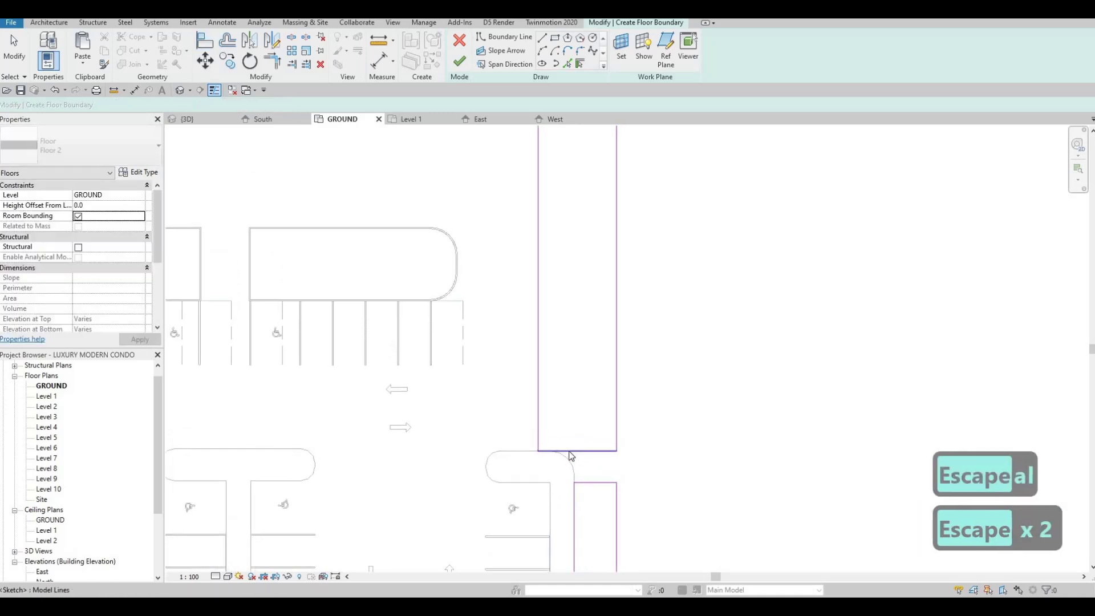
# Step: Add a boundary arc by picking the rounded northeast corner of the east parking island
pyautogui.click(569, 64)
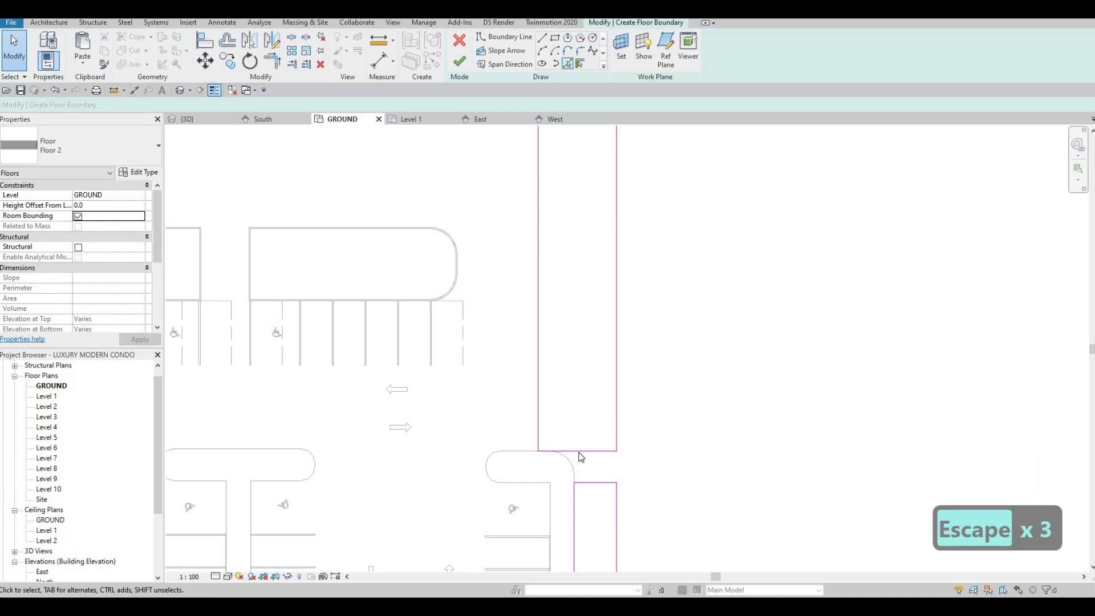
pyautogui.click(577, 488)
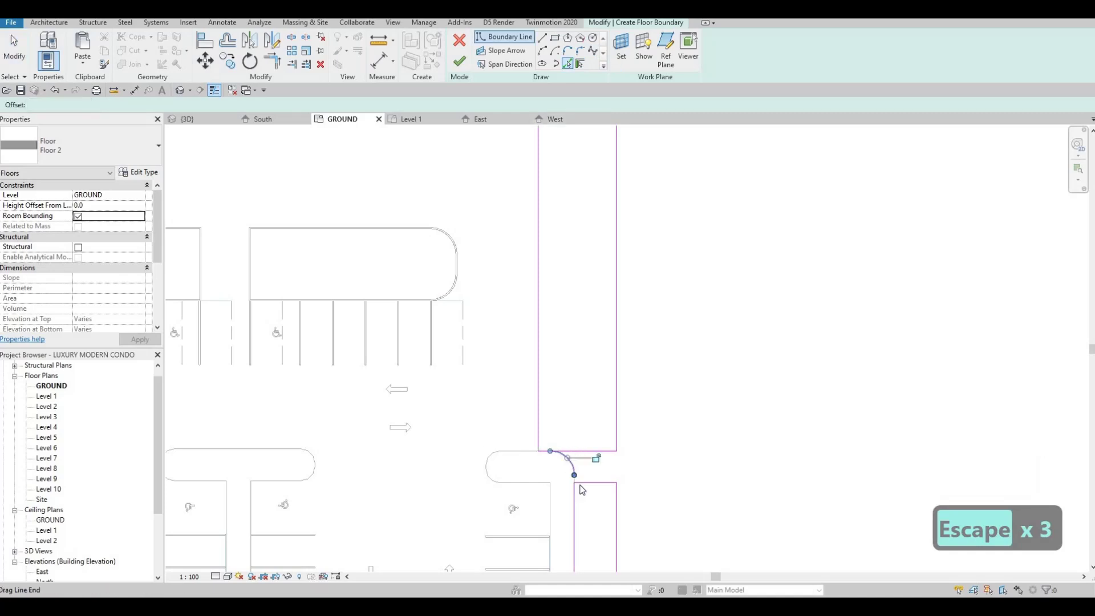
pyautogui.scroll(2, 578, 479)
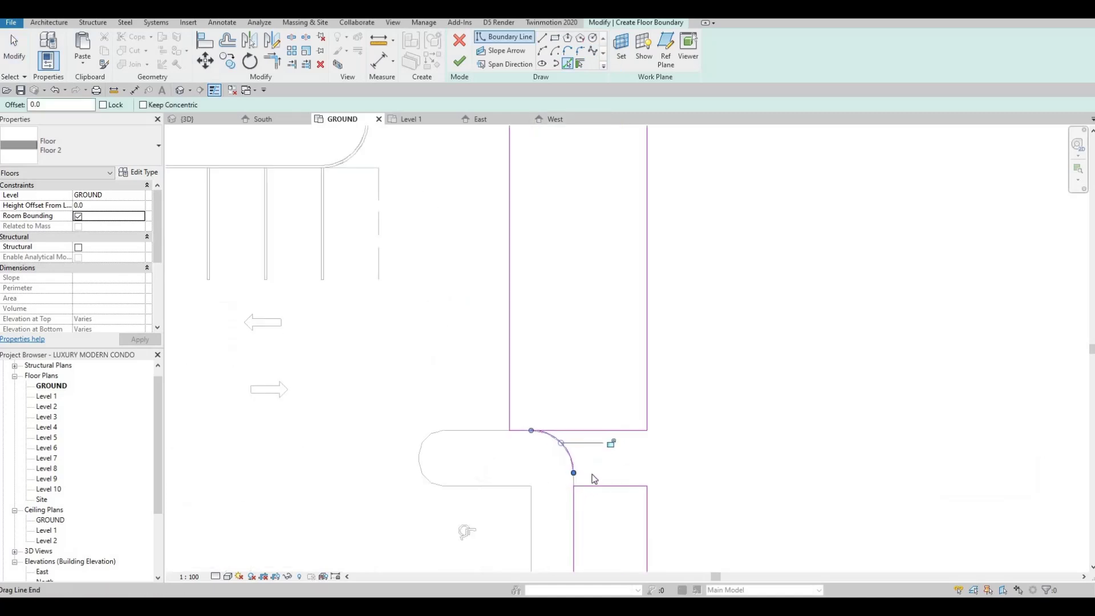
pyautogui.press('Escape')
pyautogui.press('Escape')
pyautogui.press('Escape')
# Step: Delete the upper east strip's south end line and extend its outer edge down to the lower strip's northeast corner
pyautogui.click(630, 429)
pyautogui.press('Delete')
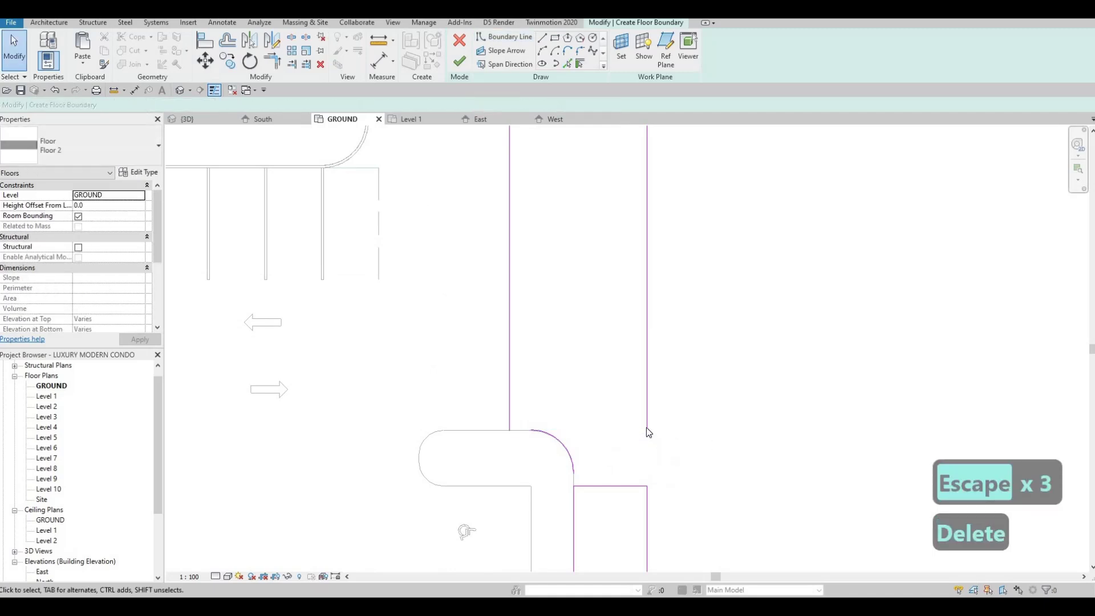
pyautogui.click(646, 427)
pyautogui.moveTo(643, 484); pyautogui.dragTo(646, 486)
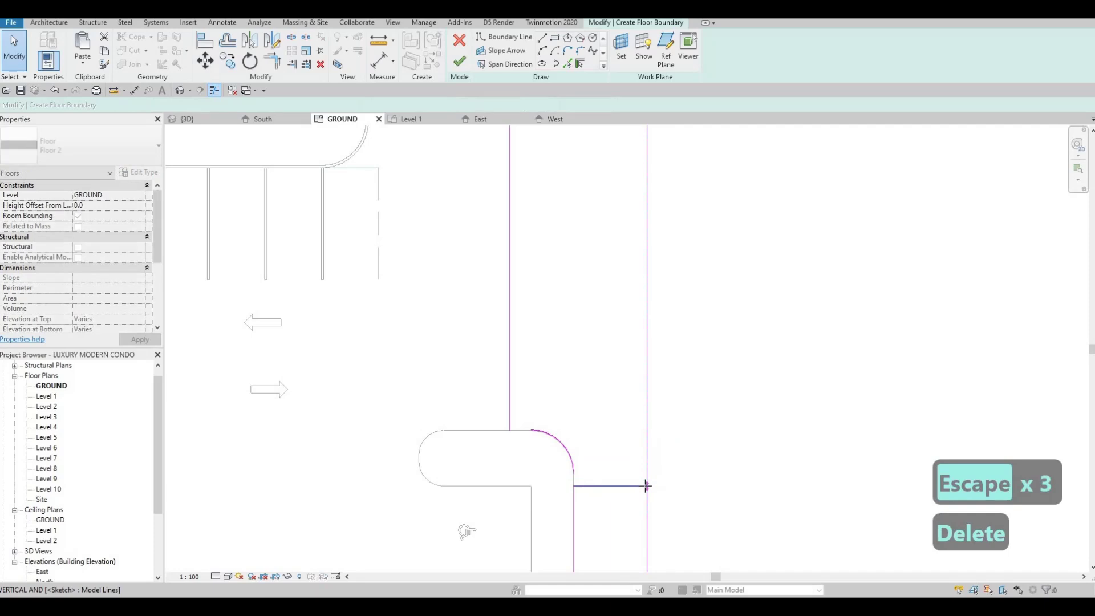
pyautogui.press('Escape')
# Step: Delete the short boundary line spanning the lower east strip's north end beside the east parking island
pyautogui.click(626, 487)
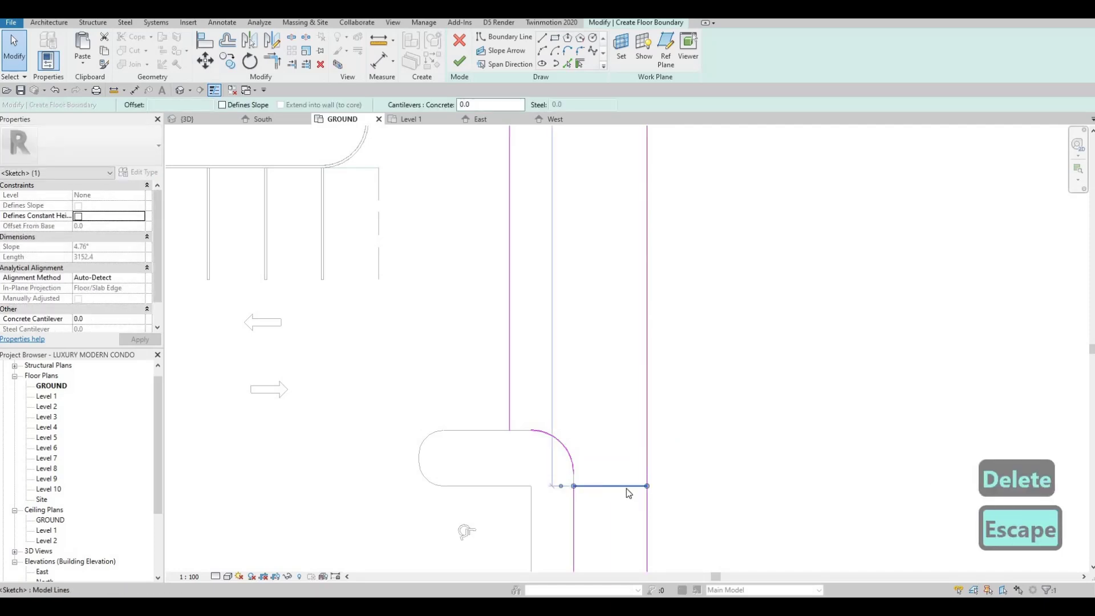
pyautogui.press('Delete')
pyautogui.scroll(2, 552, 442)
pyautogui.press('Escape')
pyautogui.press('Escape')
pyautogui.press('Escape')
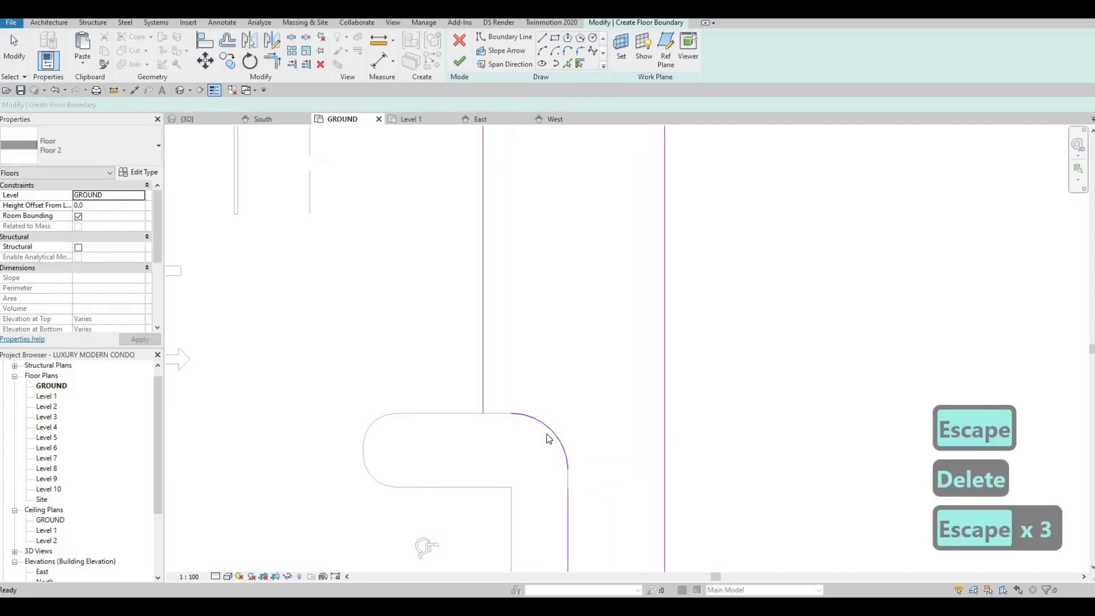
# Step: Try to trim the island corner arc to the upper east strip's inner edge, and undo the trim
pyautogui.press('t')
pyautogui.press('r')
pyautogui.click(537, 420)
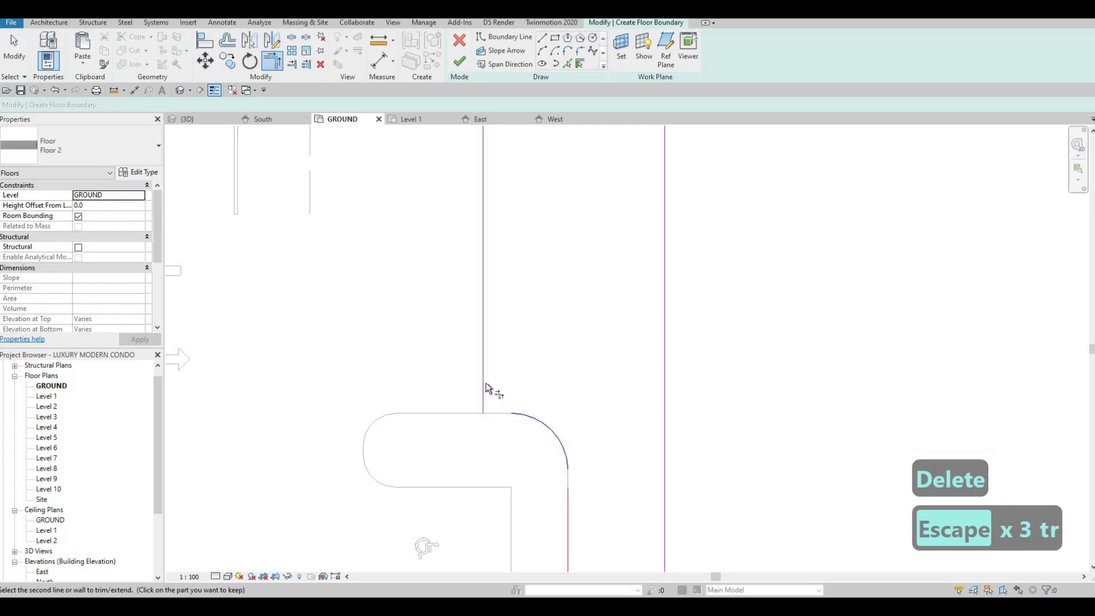
pyautogui.click(489, 391)
pyautogui.hotkey('ctrl', 'z')
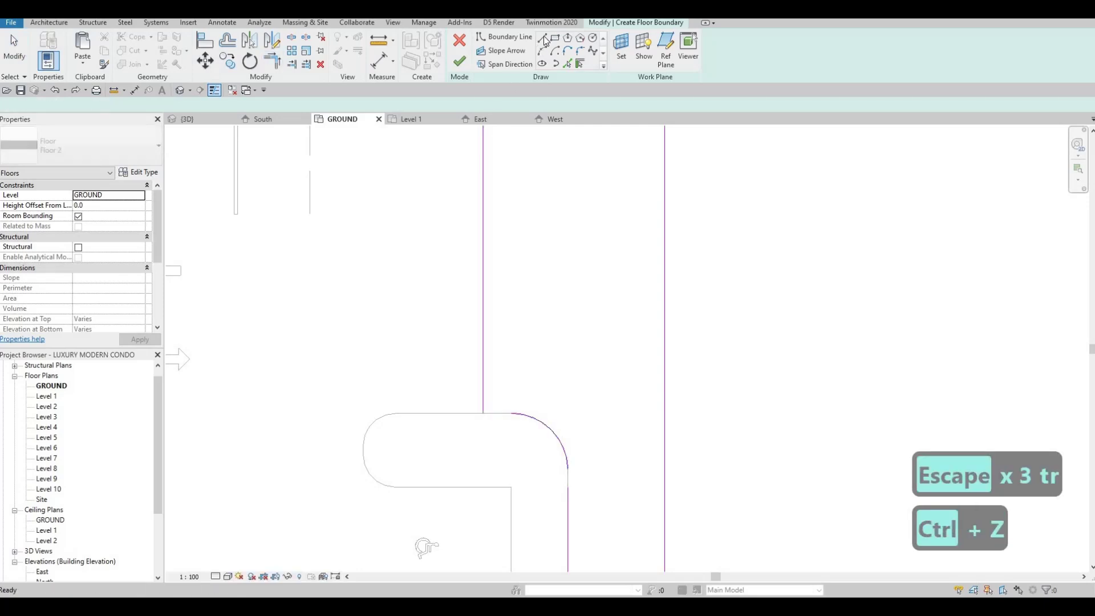
# Step: Draw short boundary lines joining both ends of the island corner arc to the upper and lower inner edges of the east strip
pyautogui.click(483, 413)
pyautogui.press('Escape')
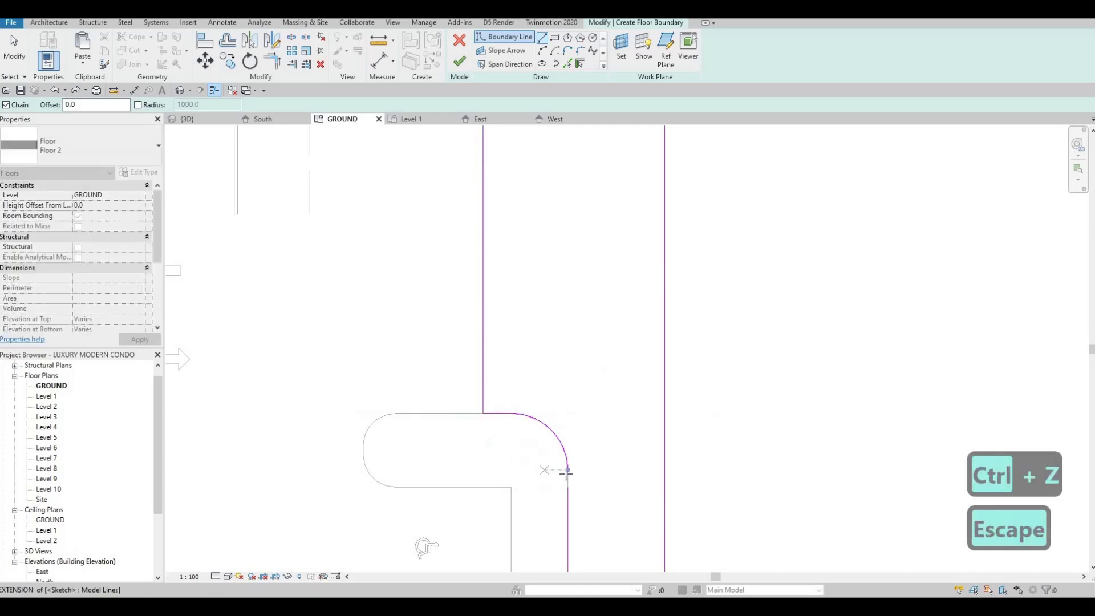
pyautogui.click(568, 487)
pyautogui.press('Escape')
pyautogui.scroll(-8, 581, 451)
pyautogui.press('Escape')
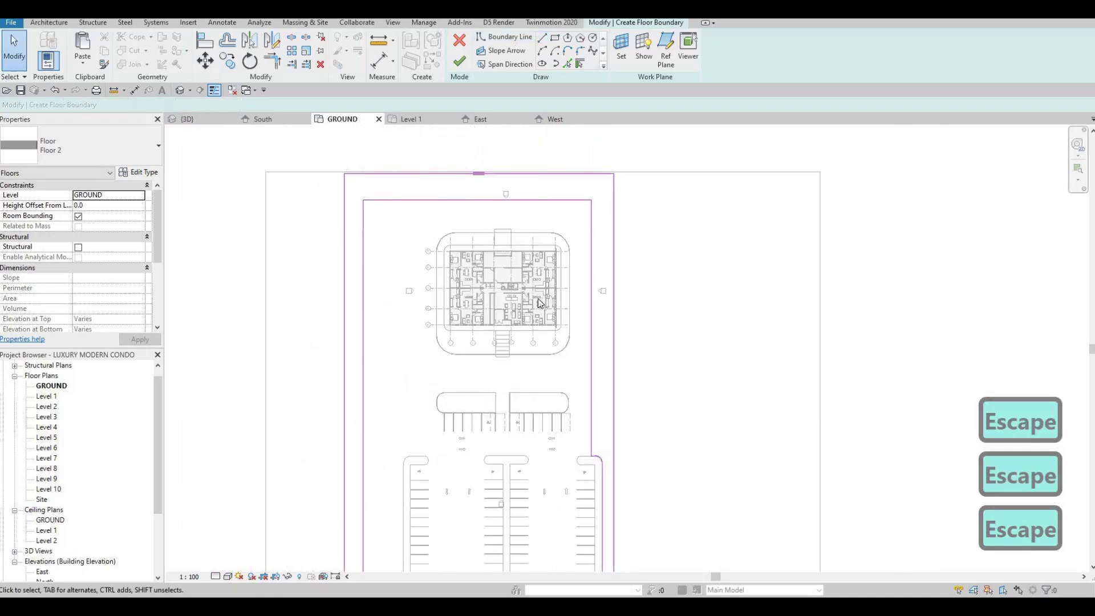
# Step: Fillet the northeast and northwest corners of the strip's inner boundary with a radius of about 7000
pyautogui.scroll(4, 607, 262)
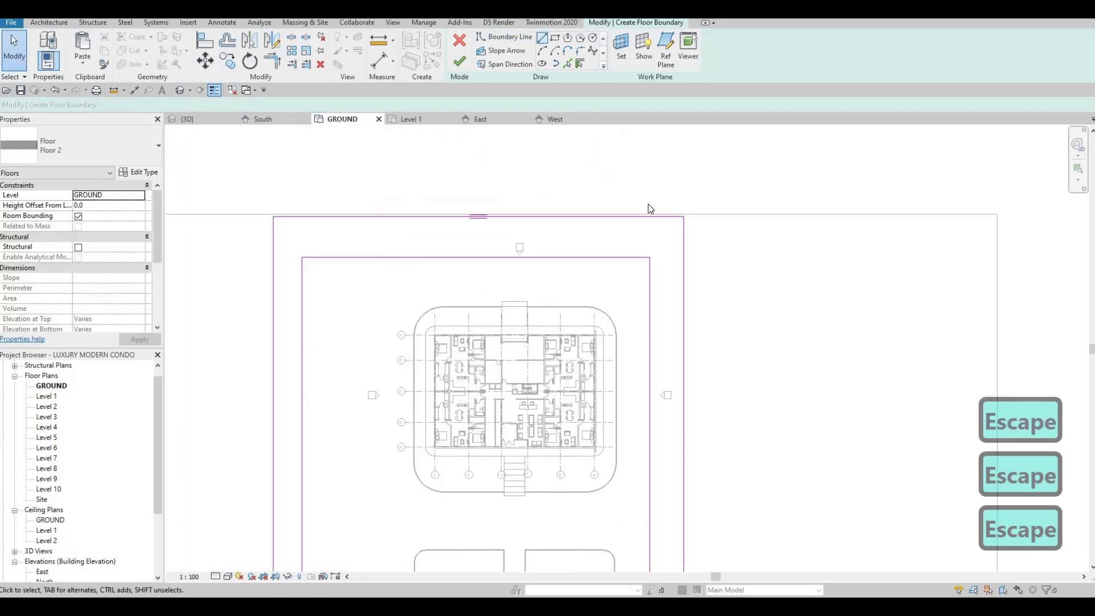
pyautogui.click(623, 258)
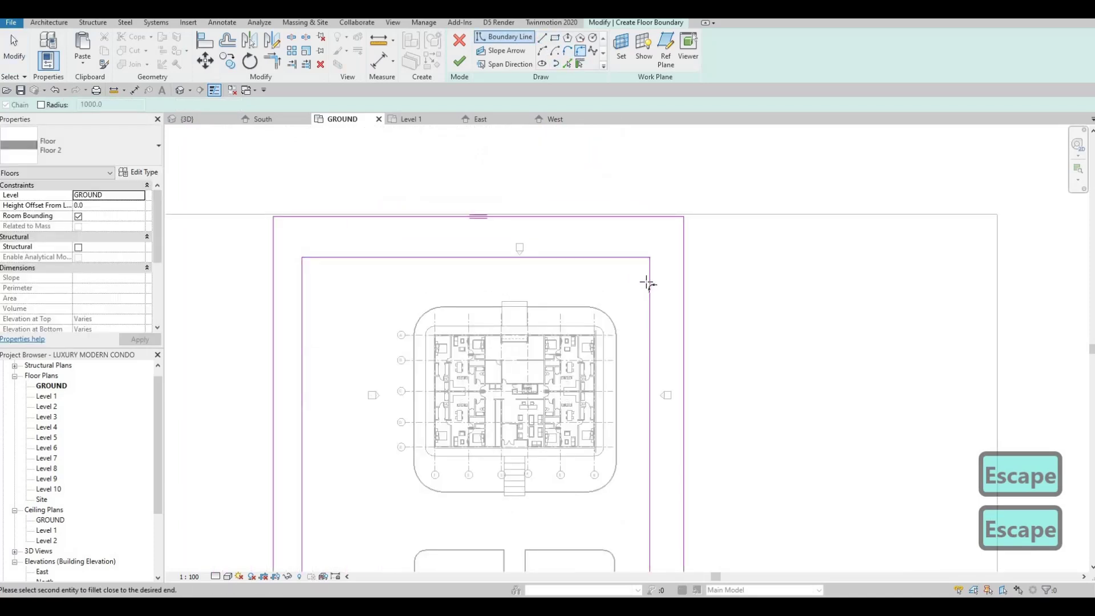
pyautogui.click(649, 282)
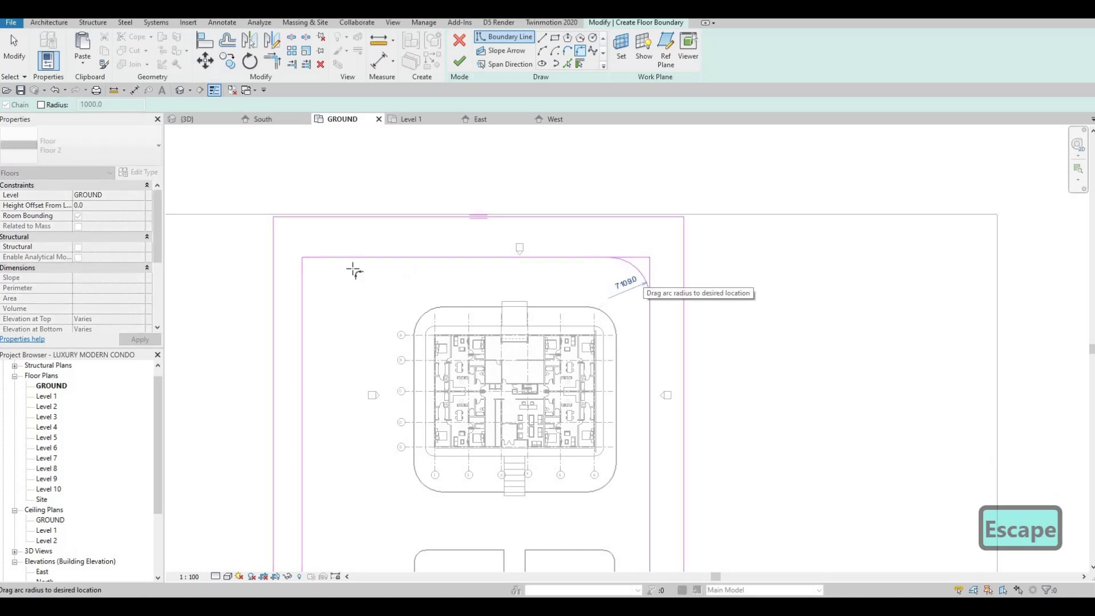
pyautogui.click(353, 271)
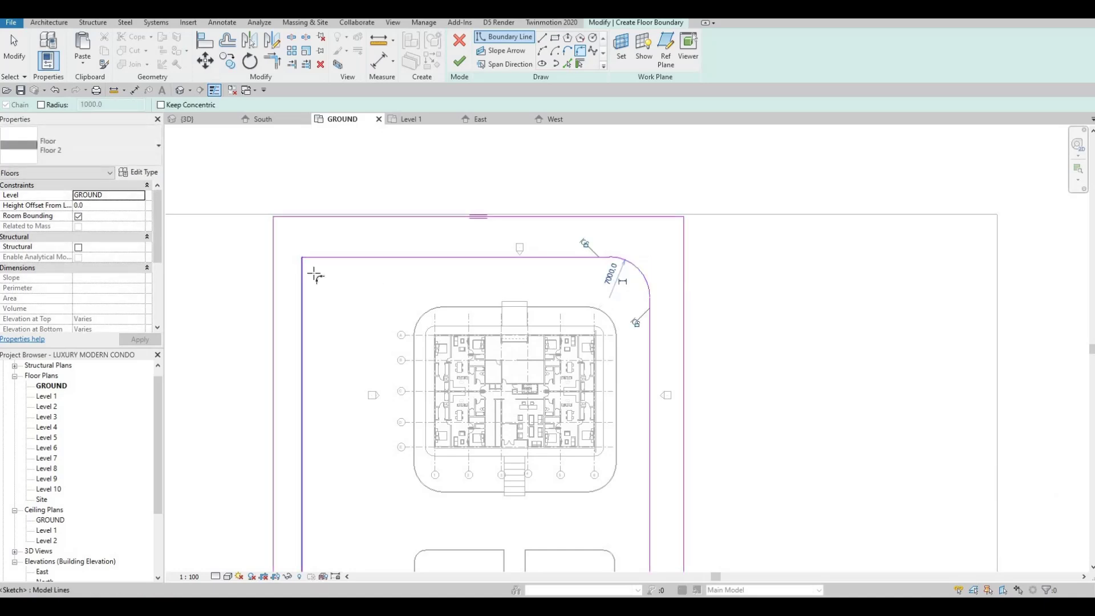
pyautogui.click(315, 276)
pyautogui.click(358, 257)
pyautogui.scroll(-2, 423, 252)
# Step: Fillet the northwest corner of the south strip's west end with a radius of about 3400
pyautogui.moveTo(422, 252); pyautogui.dragTo(431, 285, button='middle')
pyautogui.moveTo(443, 162); pyautogui.dragTo(442, 221, button='middle')
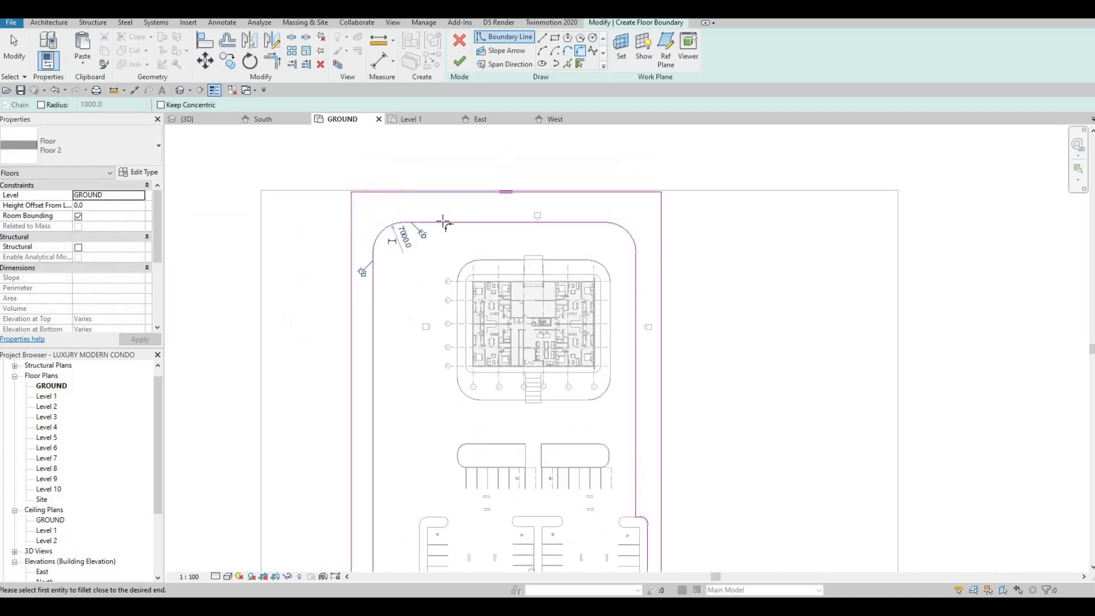
pyautogui.scroll(-1, 434, 399)
pyautogui.moveTo(433, 399); pyautogui.dragTo(464, 313, button='middle')
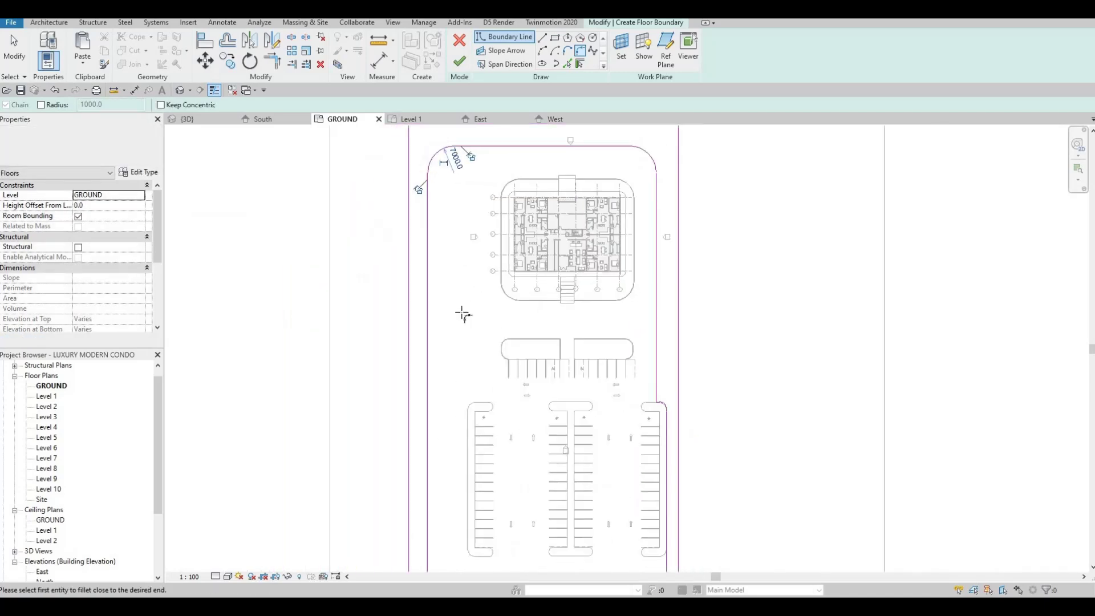
pyautogui.moveTo(440, 437); pyautogui.dragTo(452, 303, button='middle')
pyautogui.scroll(-1, 452, 302)
pyautogui.scroll(4, 445, 456)
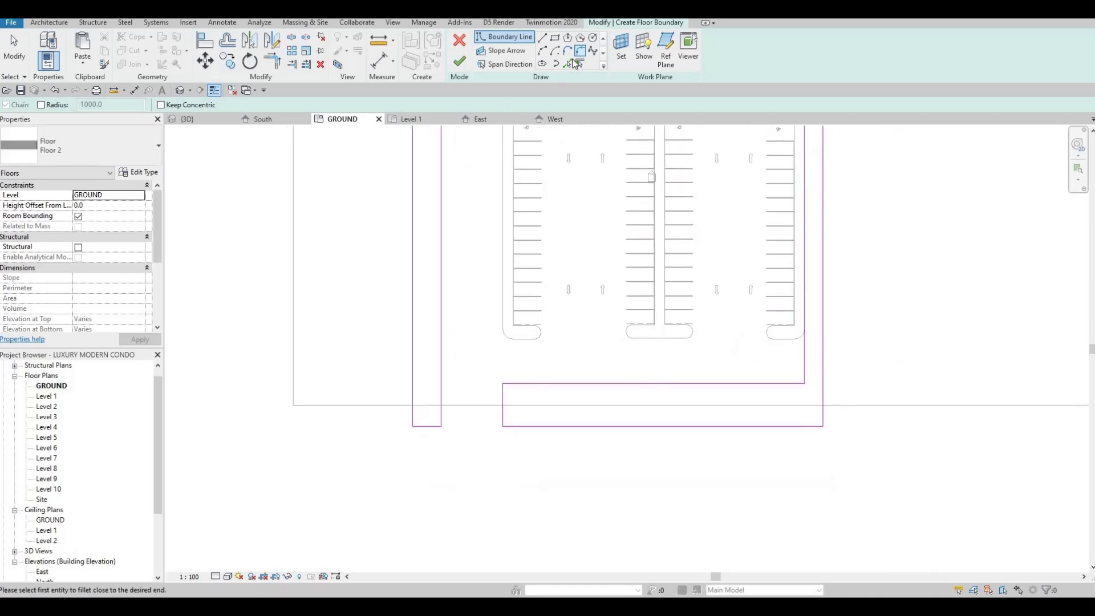
pyautogui.scroll(2, 502, 390)
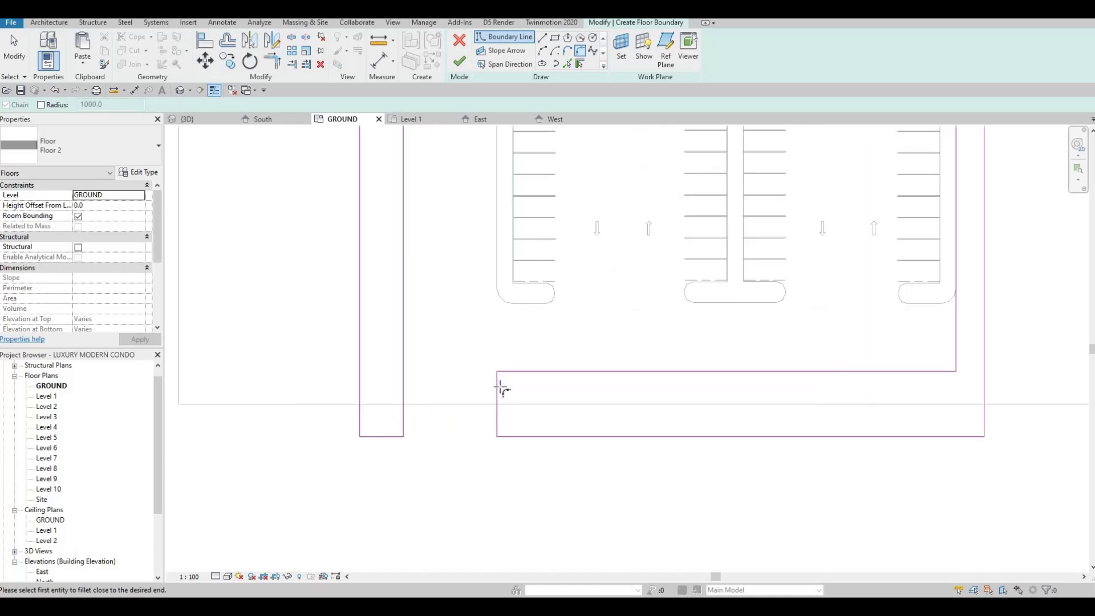
pyautogui.click(516, 374)
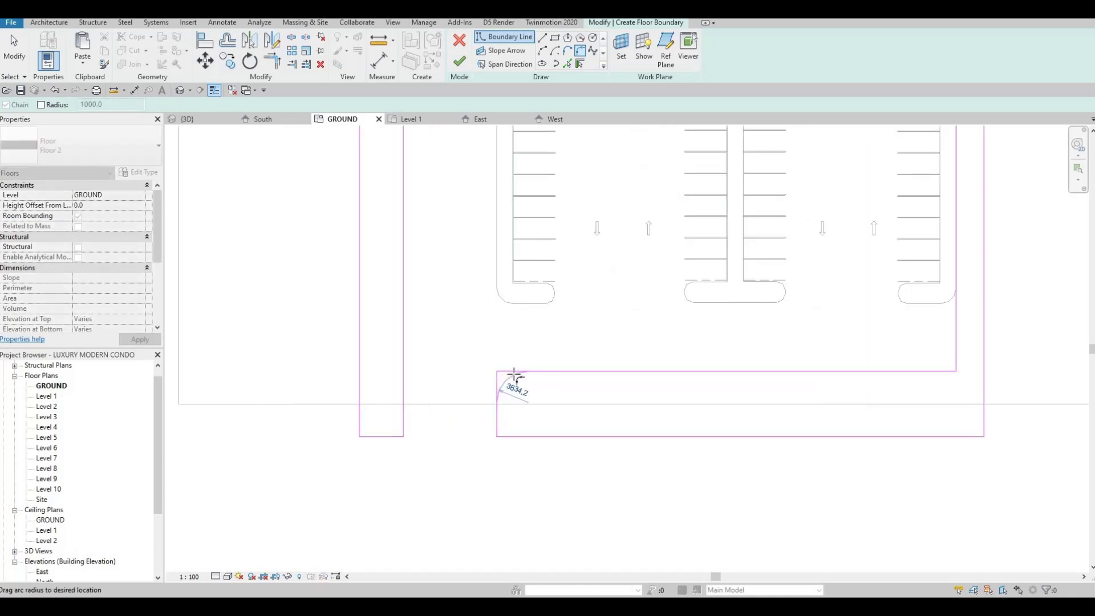
pyautogui.click(503, 420)
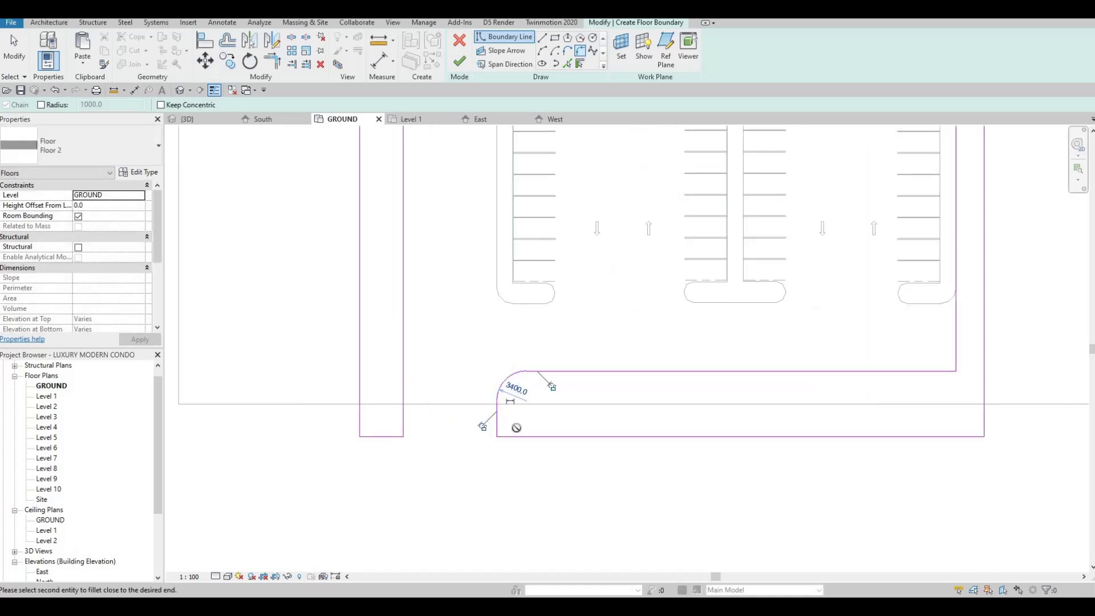
# Step: Set the radius of the arc at the south strip's northwest corner to 2500
pyautogui.press('Escape')
pyautogui.scroll(4, 508, 313)
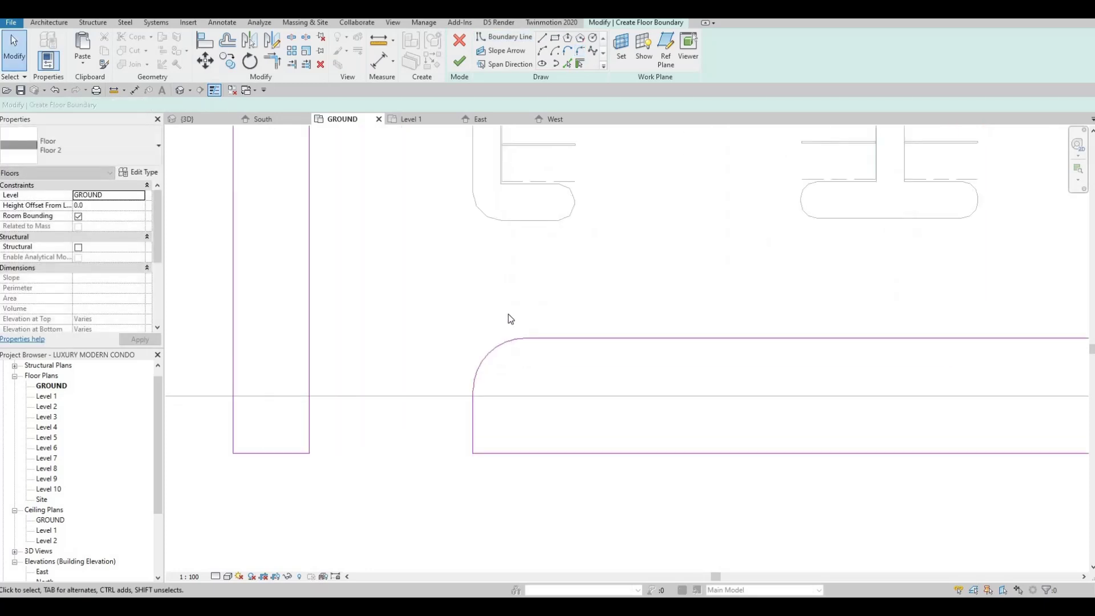
pyautogui.click(463, 317)
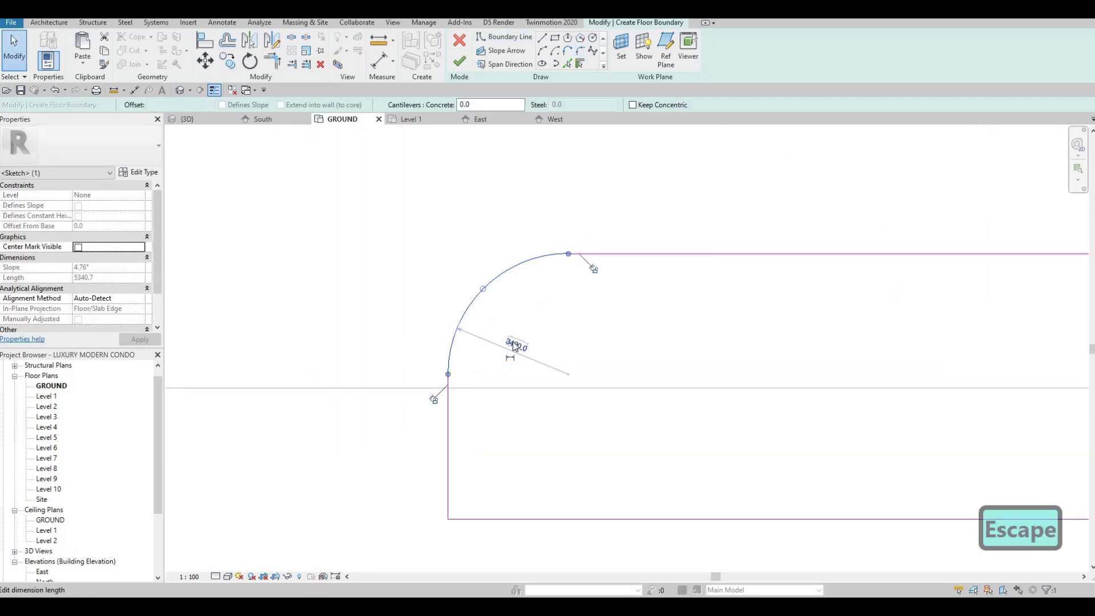
pyautogui.write('3')
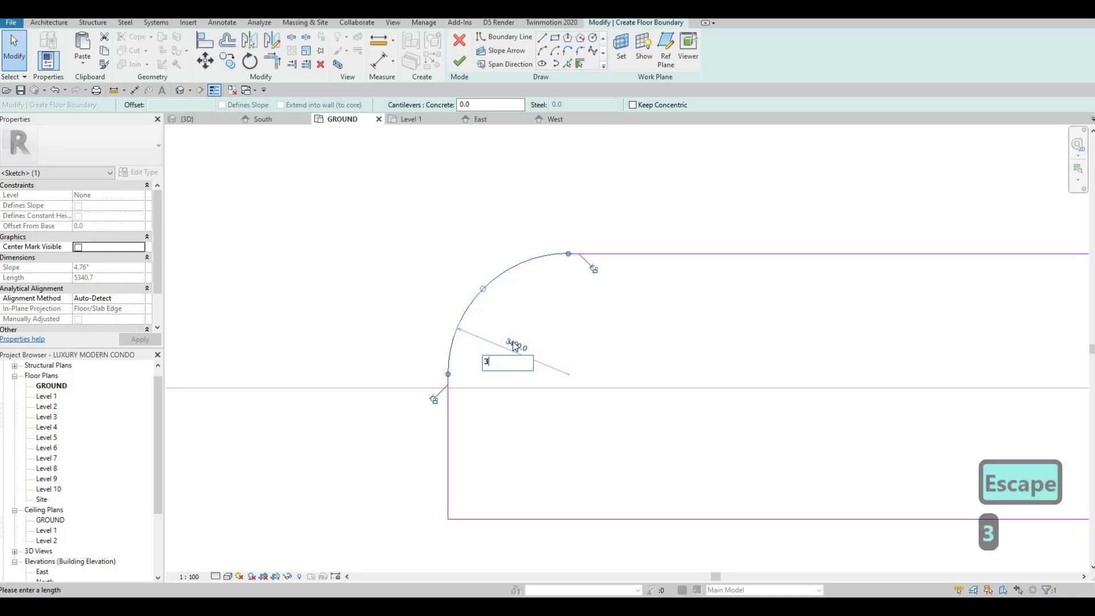
pyautogui.press('BackSpace')
pyautogui.write('2500')
pyautogui.press('Return')
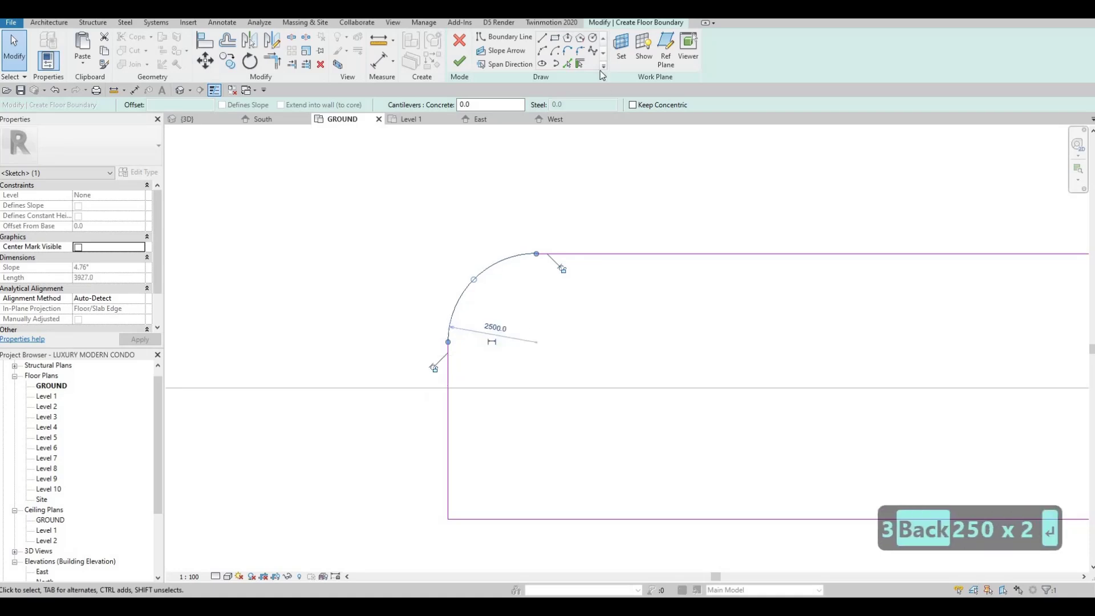
pyautogui.press('Escape')
pyautogui.press('Escape')
# Step: Fillet the southwest corner of the south strip and set its arc radius to 2500
pyautogui.click(494, 521)
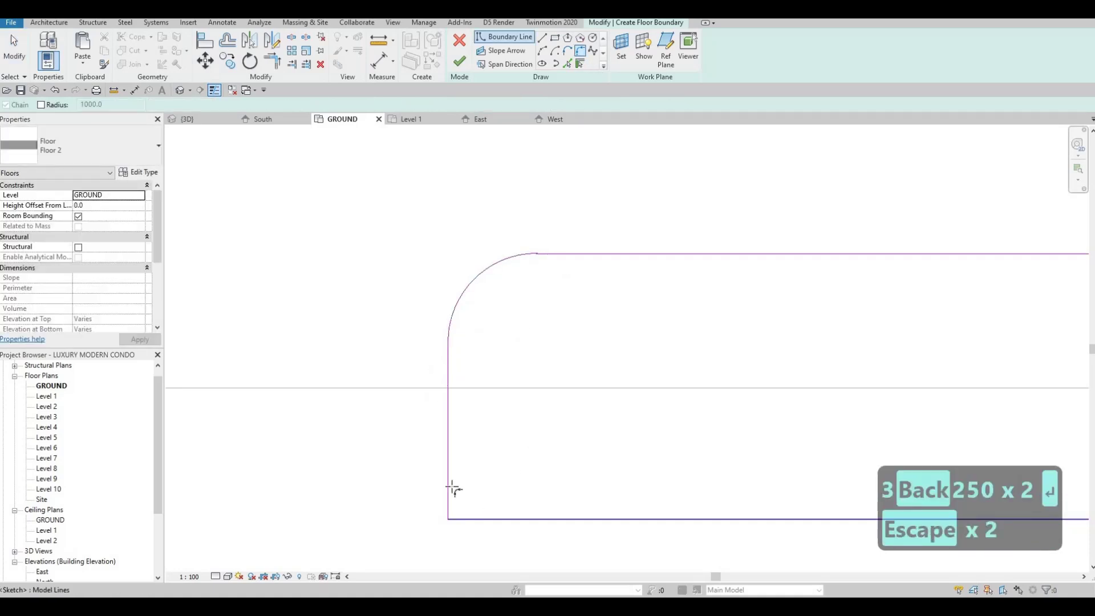
pyautogui.click(463, 487)
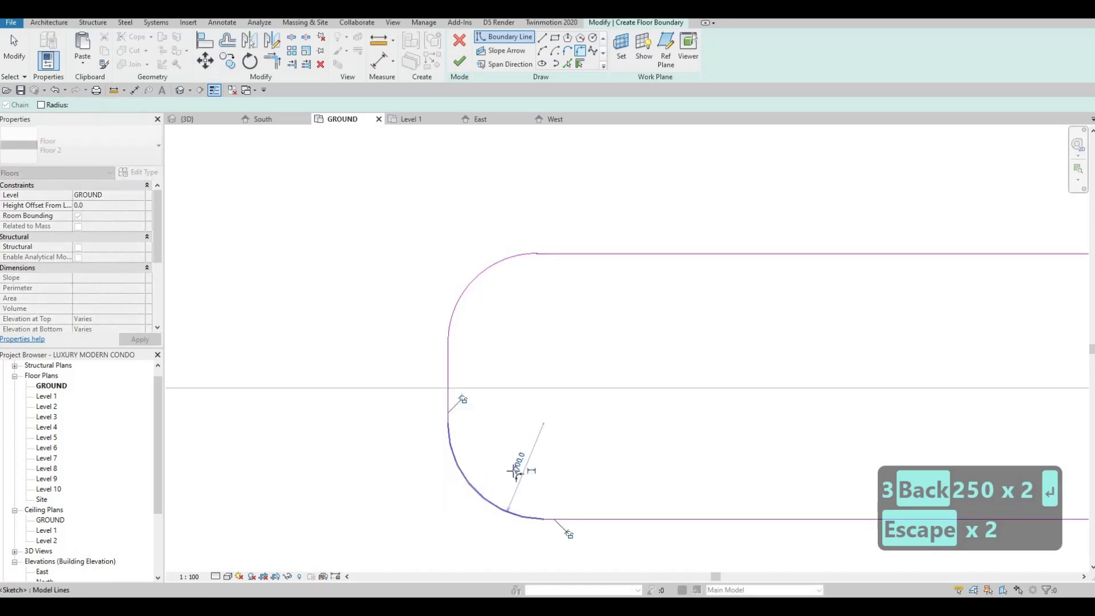
pyautogui.press('Escape')
pyautogui.press('Escape')
pyautogui.click(494, 504)
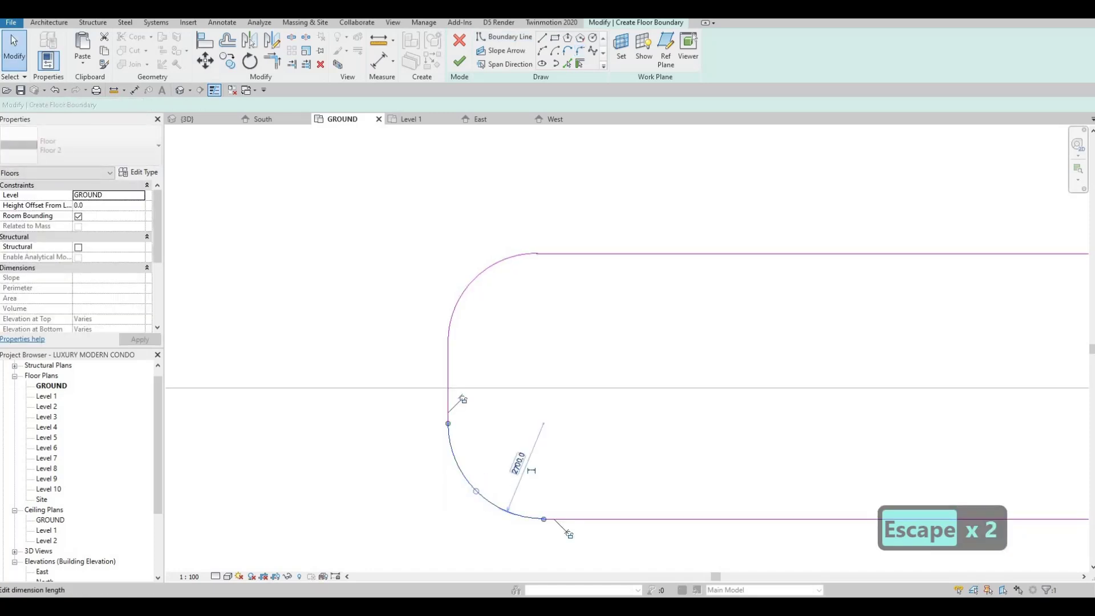
pyautogui.click(518, 464)
pyautogui.write('2500')
pyautogui.press('Return')
pyautogui.press('Escape')
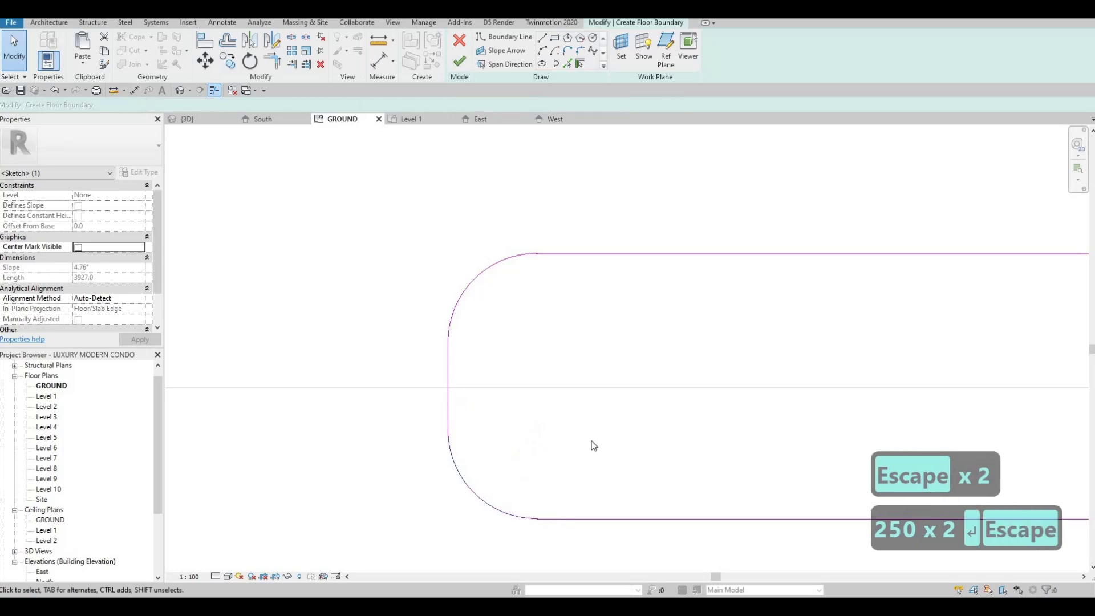
# Step: Fillet the site strip's southeast corner with a radius of about 3000 on the outer edge and 4000 on the inner edge
pyautogui.scroll(-5, 591, 442)
pyautogui.scroll(-3, 712, 425)
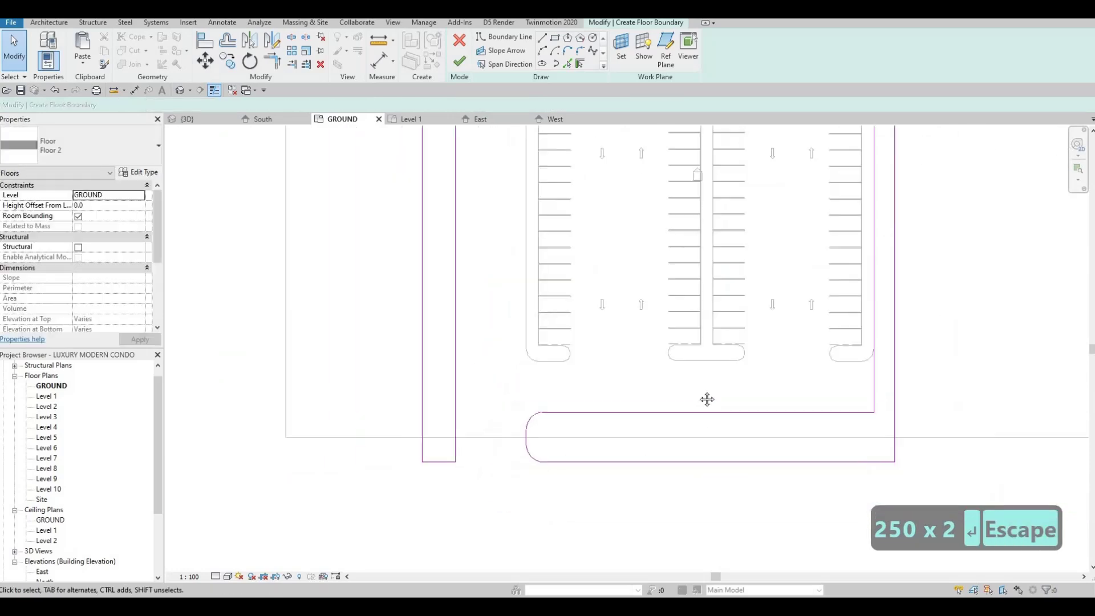
pyautogui.click(580, 51)
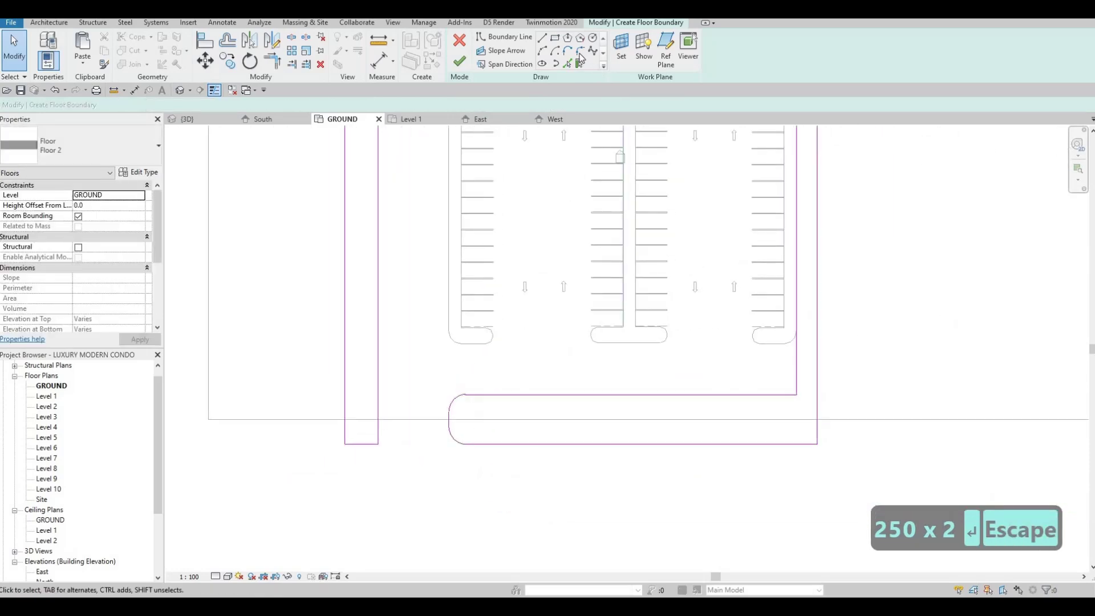
pyautogui.click(816, 435)
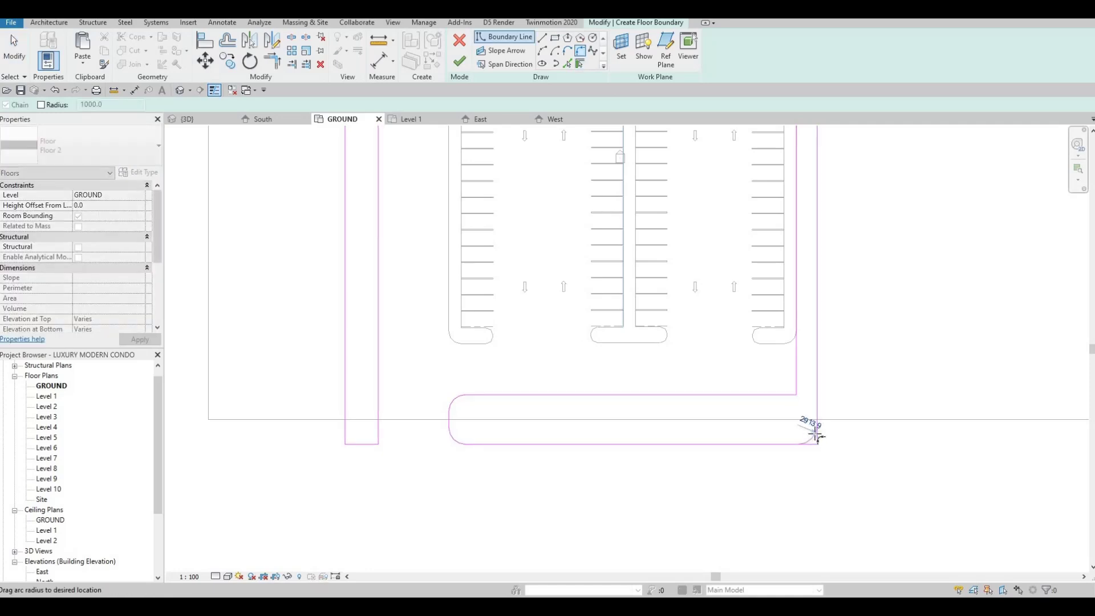
pyautogui.click(787, 403)
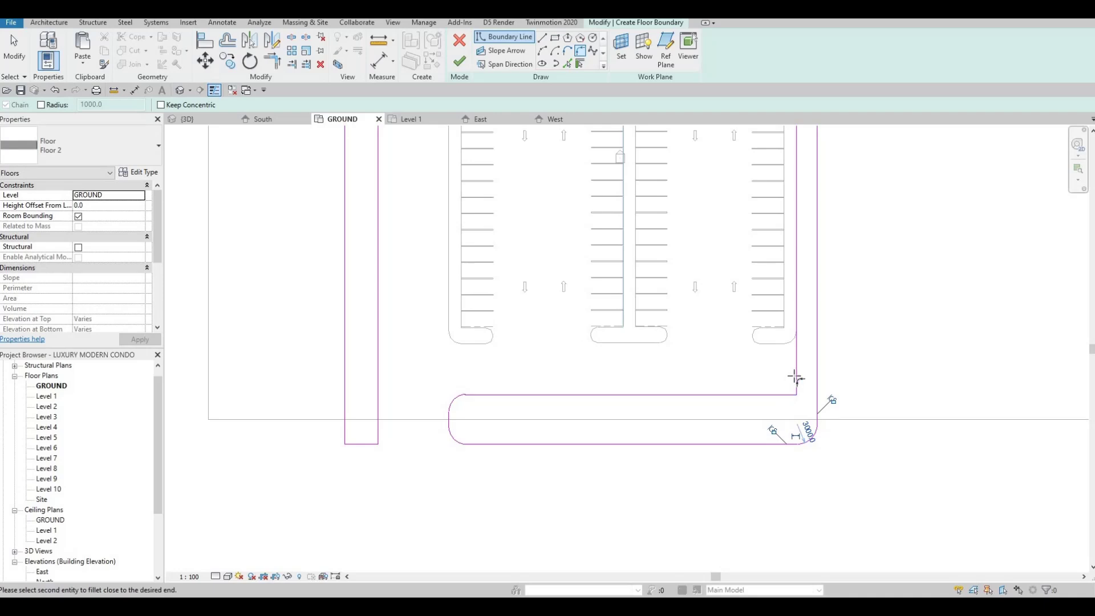
pyautogui.click(796, 378)
pyautogui.click(744, 401)
# Step: Fillet the southeast corner of the west strip's south end with a radius of about 2600
pyautogui.moveTo(647, 429); pyautogui.dragTo(714, 475, button='middle')
pyautogui.scroll(-1, 510, 389)
pyautogui.moveTo(443, 464); pyautogui.dragTo(473, 471, button='middle')
pyautogui.scroll(1, 474, 473)
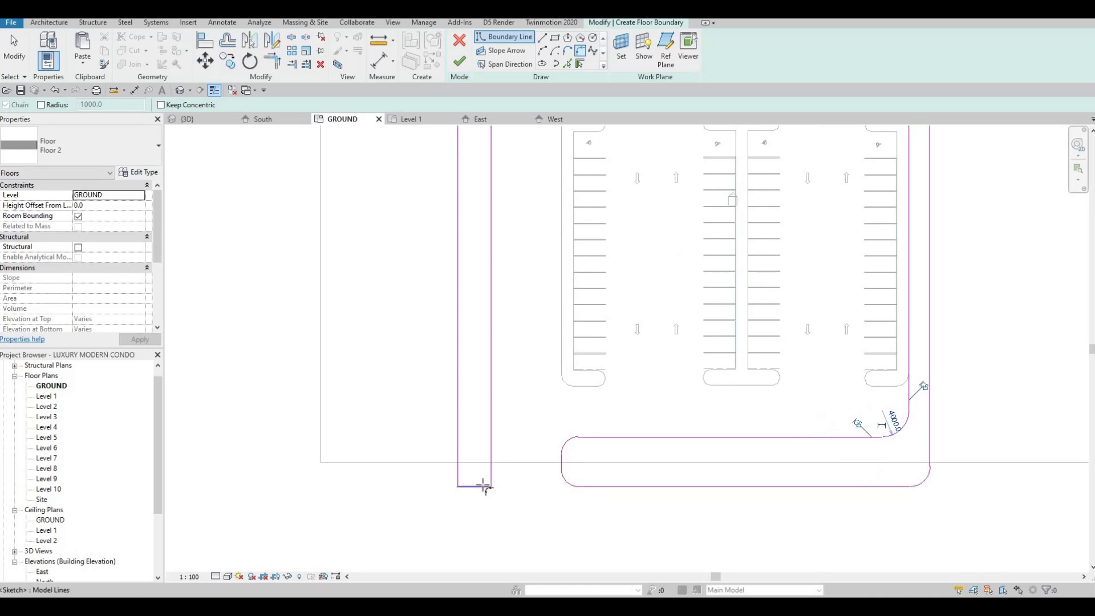
pyautogui.click(483, 486)
pyautogui.click(491, 477)
pyautogui.scroll(2, 483, 486)
pyautogui.click(462, 489)
pyautogui.click(455, 489)
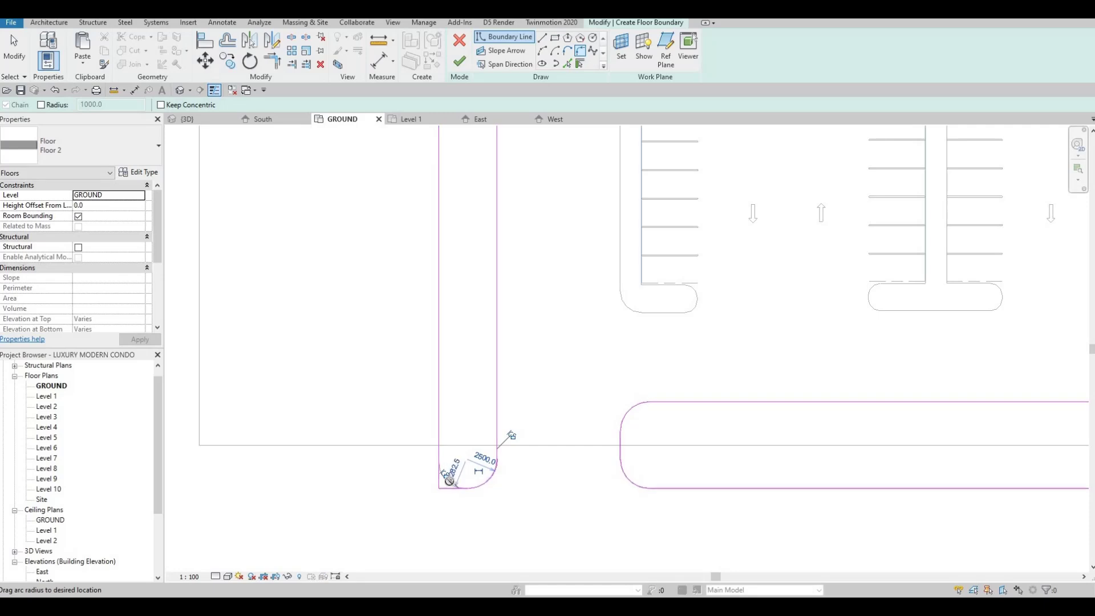
pyautogui.press('Escape')
pyautogui.press('Escape')
pyautogui.scroll(-1, 452, 451)
pyautogui.scroll(-3, 452, 440)
pyautogui.scroll(1, 453, 402)
pyautogui.moveTo(443, 392); pyautogui.dragTo(434, 393)
pyautogui.press('Escape')
# Step: Draw a rectangular boundary about 60900 by 4500 inside the north strip, between its outer and inner edges
pyautogui.scroll(-2, 458, 347)
pyautogui.moveTo(458, 345); pyautogui.dragTo(452, 438, button='middle')
pyautogui.scroll(-3, 451, 438)
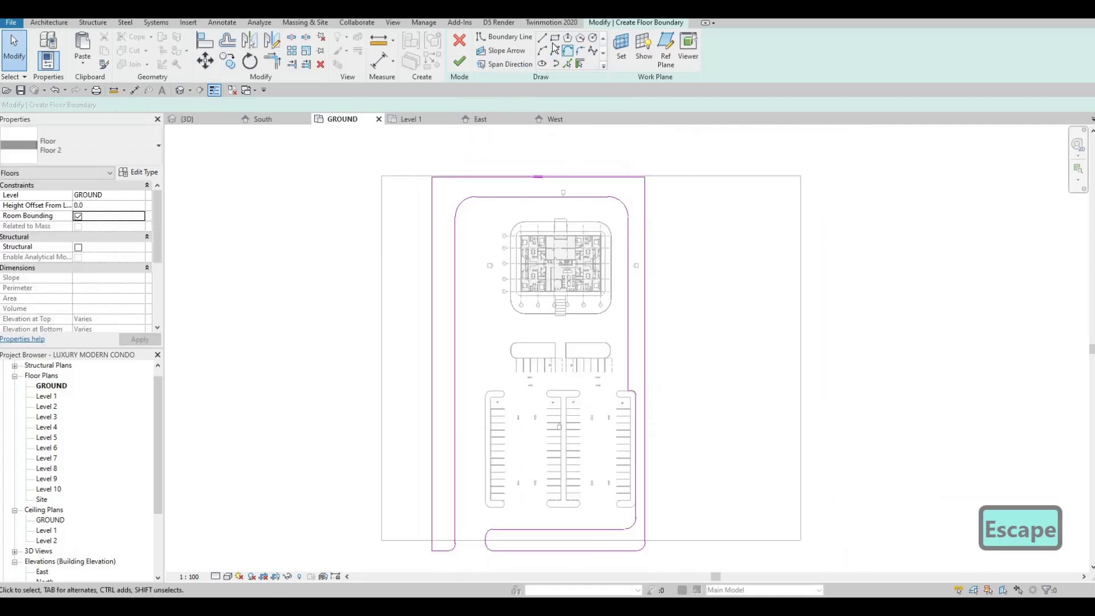
pyautogui.scroll(5, 474, 171)
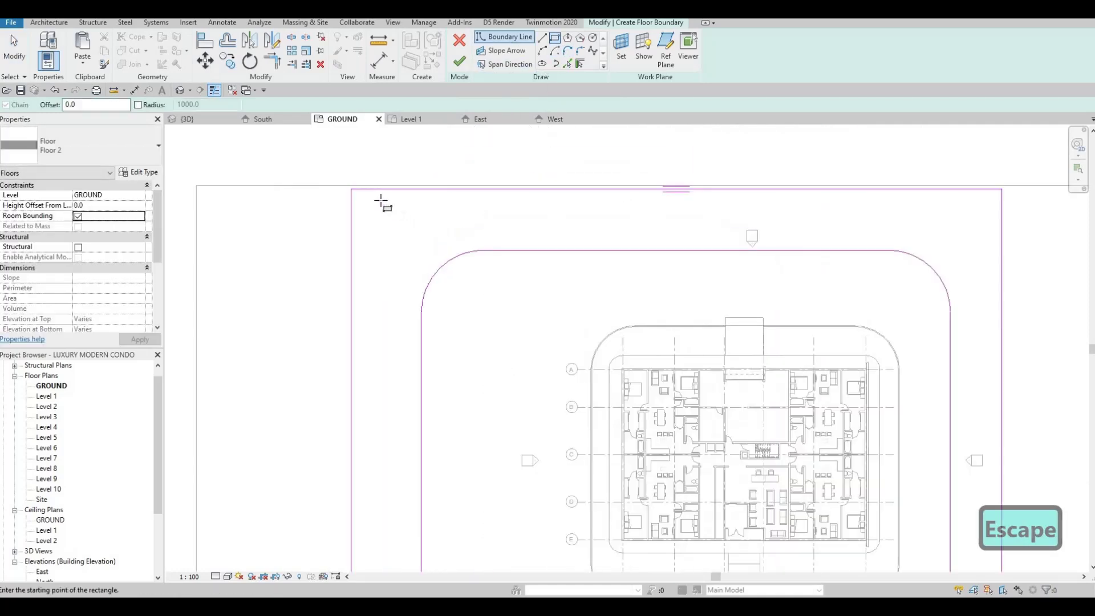
pyautogui.click(380, 198)
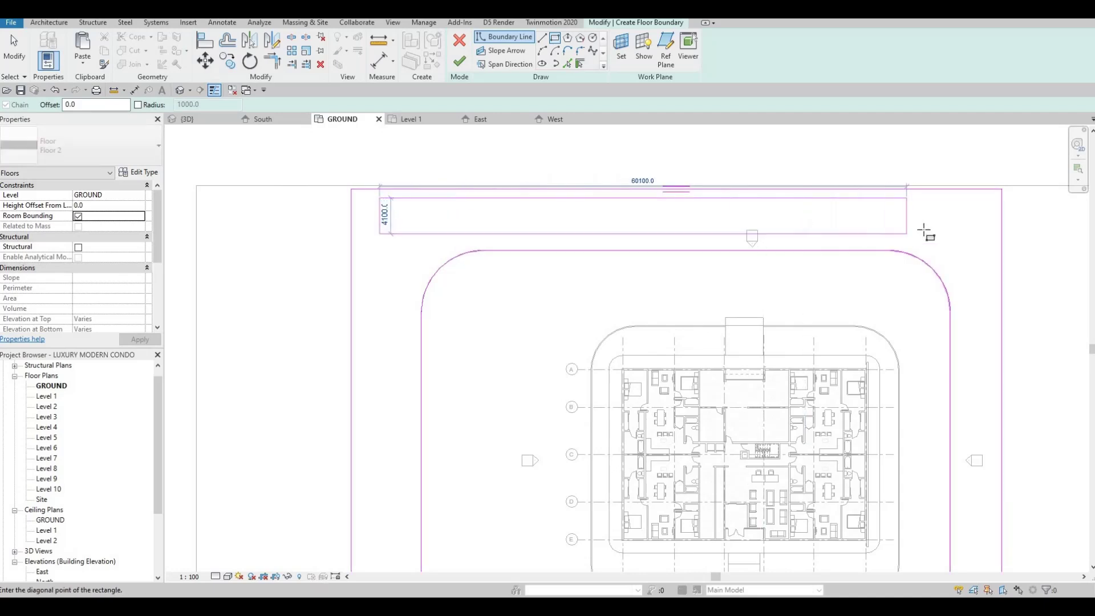
pyautogui.click(917, 230)
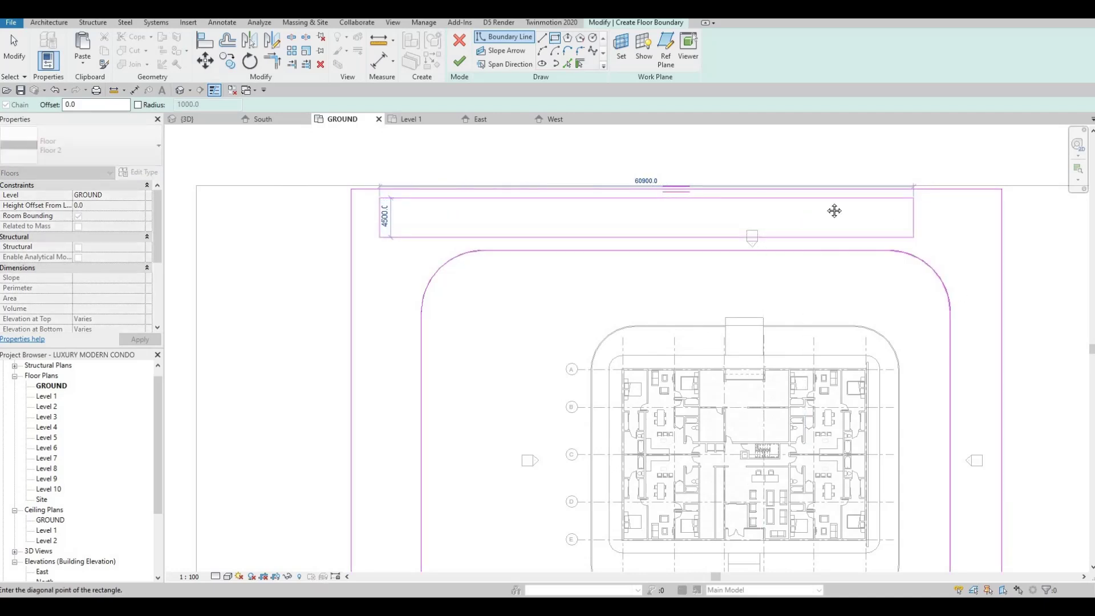
# Step: Draw a long rectangular boundary about 3800 wide inside the east strip, from beside the building down to just above the parking bays
pyautogui.scroll(-2, 846, 178)
pyautogui.click(844, 177)
pyautogui.moveTo(850, 473); pyautogui.dragTo(850, 78, button='middle')
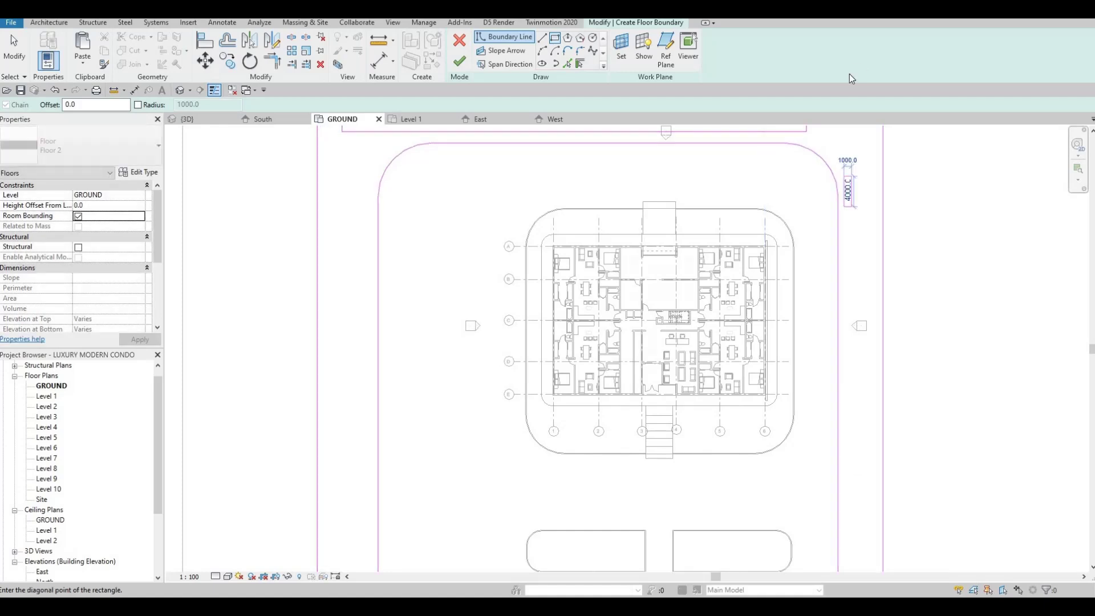
pyautogui.scroll(1, 868, 239)
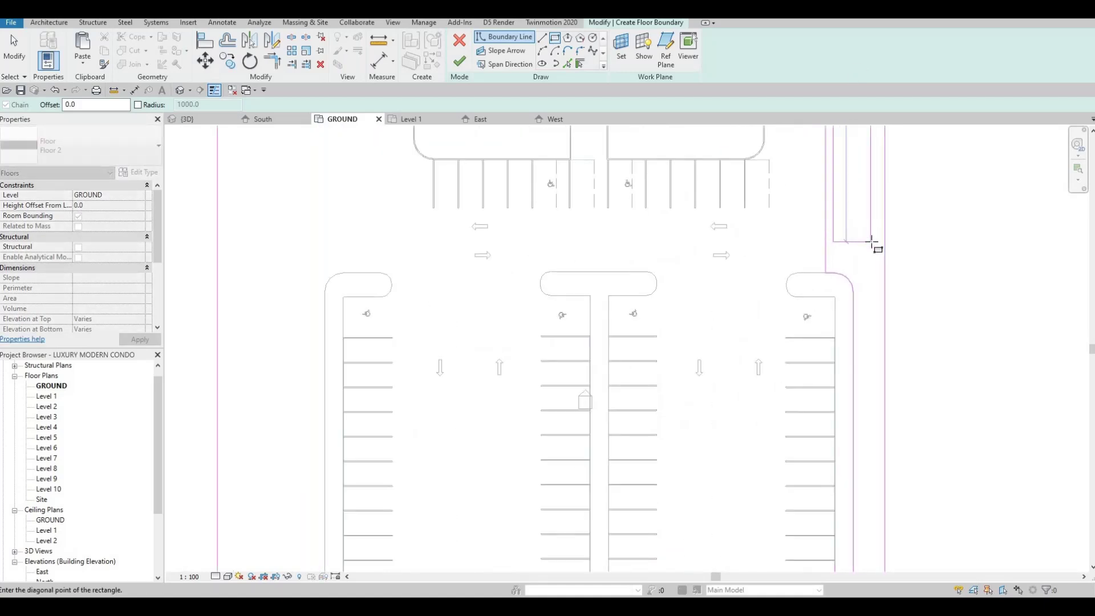
pyautogui.moveTo(851, 317); pyautogui.dragTo(843, 137, button='middle')
pyautogui.scroll(-3, 843, 137)
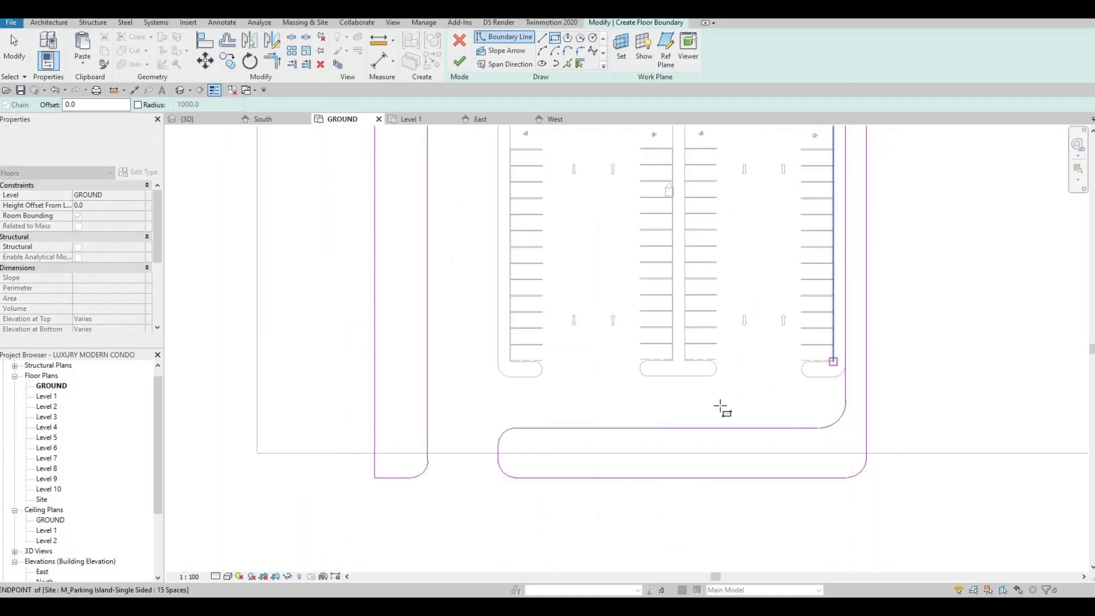
# Step: Draw a rectangular boundary about 47500 by 3900 inside the south strip, between its outer and inner edges
pyautogui.moveTo(720, 408); pyautogui.dragTo(728, 355, button='middle')
pyautogui.press('Escape')
pyautogui.scroll(2, 533, 383)
pyautogui.moveTo(533, 383); pyautogui.dragTo(432, 378, button='middle')
pyautogui.click(431, 365)
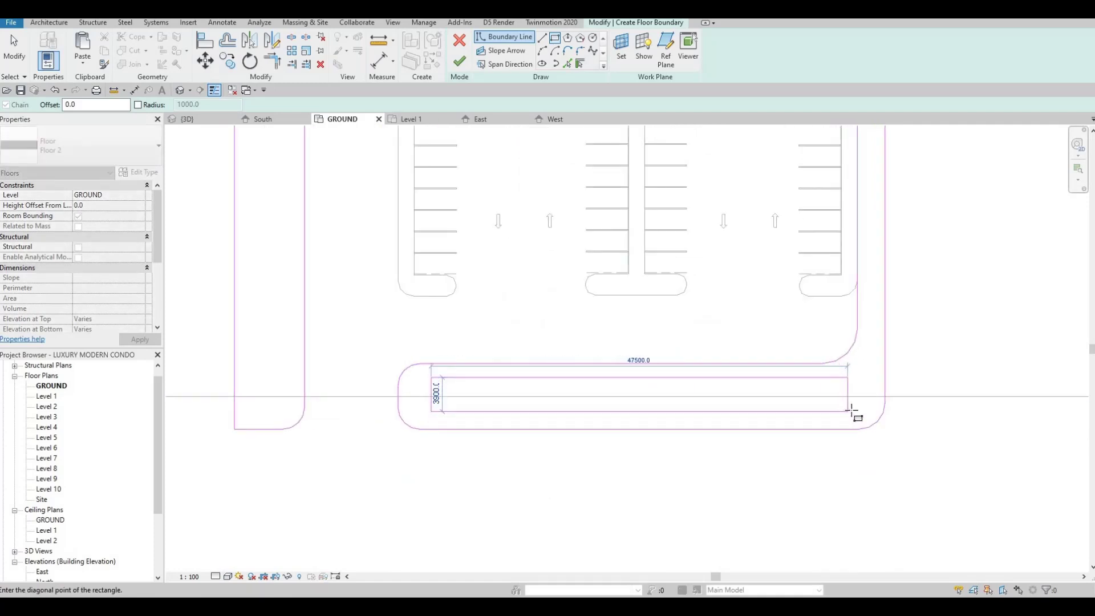
pyautogui.click(429, 381)
pyautogui.press('Escape')
# Step: Draw a long rectangular boundary inside the west strip, from below the north rectangle down to the strip's rounded south end
pyautogui.scroll(-1, 388, 402)
pyautogui.moveTo(329, 147); pyautogui.dragTo(451, 230, button='middle')
pyautogui.scroll(-2, 450, 230)
pyautogui.moveTo(474, 137); pyautogui.dragTo(493, 476, button='middle')
pyautogui.moveTo(435, 134); pyautogui.dragTo(442, 247, button='middle')
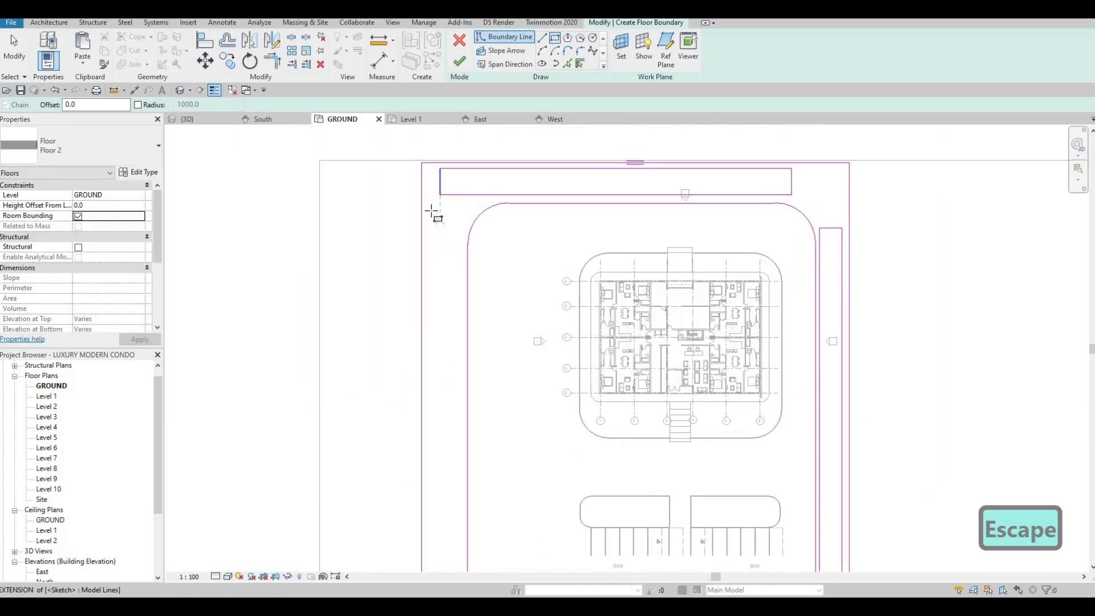
pyautogui.click(432, 204)
pyautogui.moveTo(460, 464); pyautogui.dragTo(506, 264, button='middle')
pyautogui.moveTo(497, 465); pyautogui.dragTo(507, 264, button='middle')
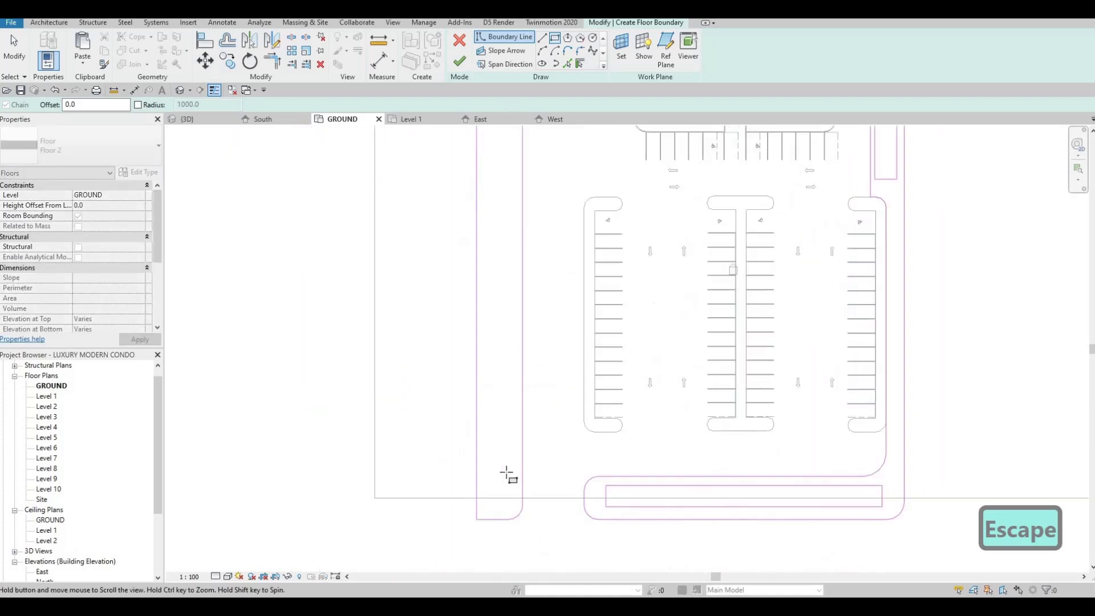
pyautogui.click(514, 500)
pyautogui.press('Escape')
# Step: Align the north rectangle's west edge with the west rectangle's outer edge and finish the floor sketch
pyautogui.scroll(-2, 518, 352)
pyautogui.moveTo(536, 266); pyautogui.dragTo(533, 376, button='middle')
pyautogui.moveTo(517, 129); pyautogui.dragTo(516, 223, button='middle')
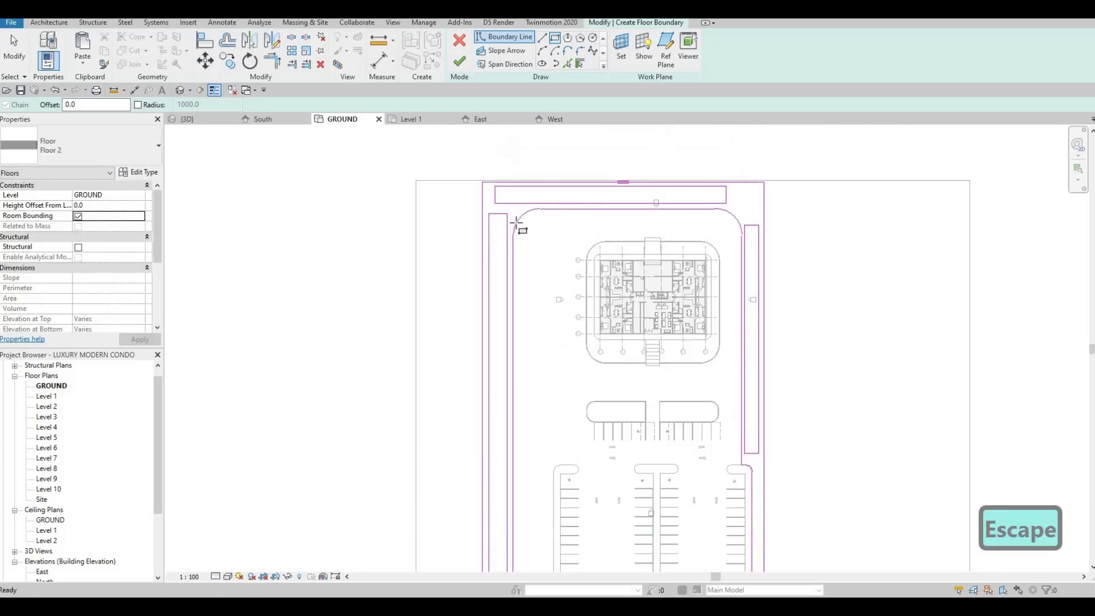
pyautogui.press('Escape')
pyautogui.press('Escape')
pyautogui.press('Escape')
pyautogui.scroll(4, 502, 239)
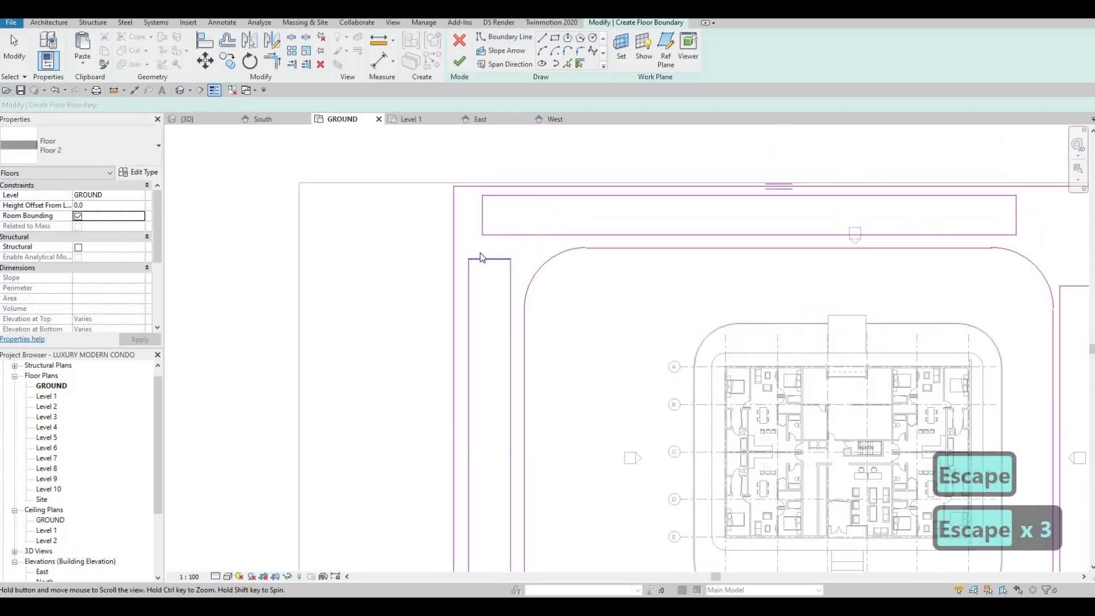
pyautogui.press('Escape')
pyautogui.press('a')
pyautogui.press('l')
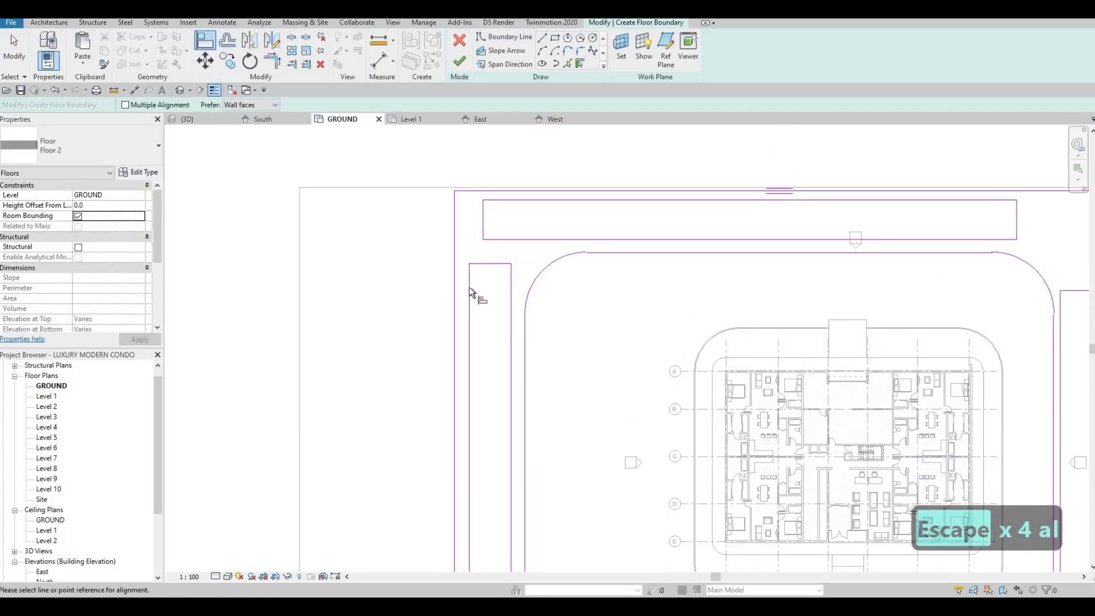
pyautogui.click(480, 218)
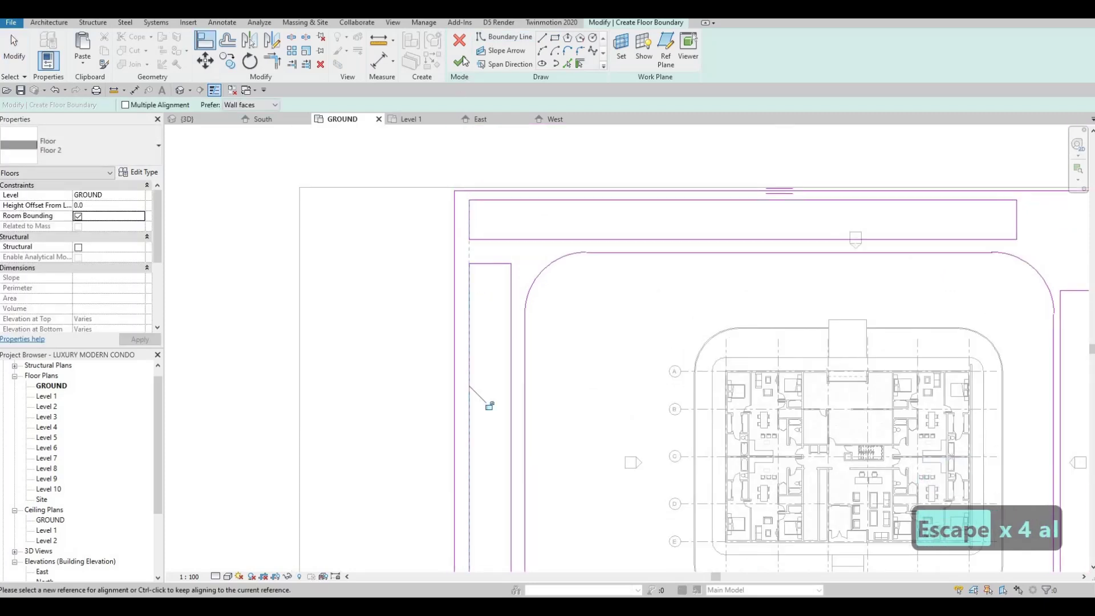
pyautogui.press('Escape')
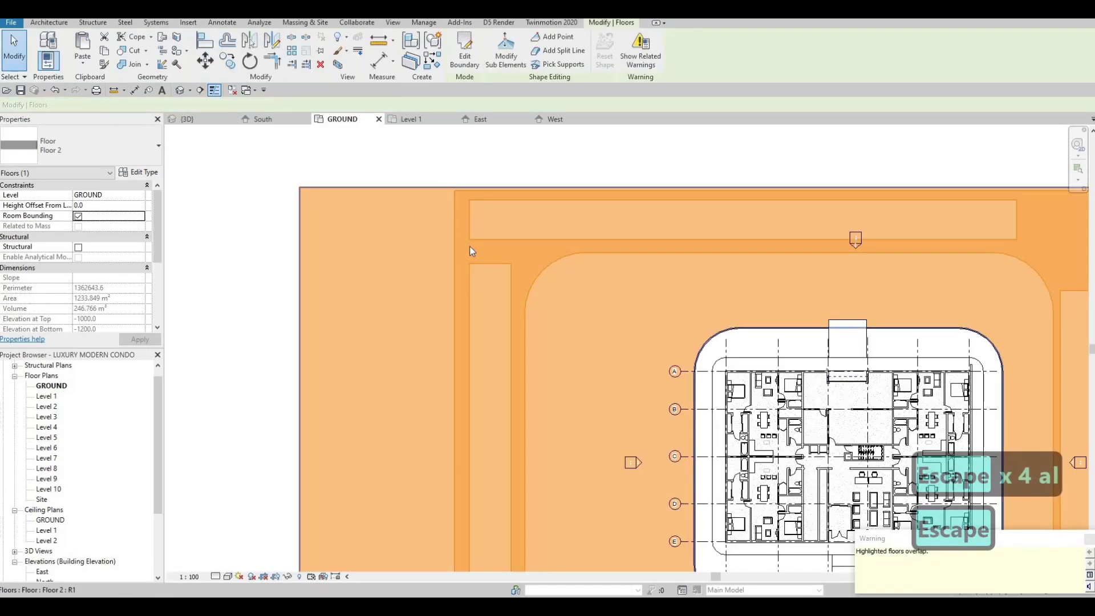
# Step: Set the perimeter strip floor's height offset from the GROUND level to 200
pyautogui.press('Escape')
pyautogui.press('Escape')
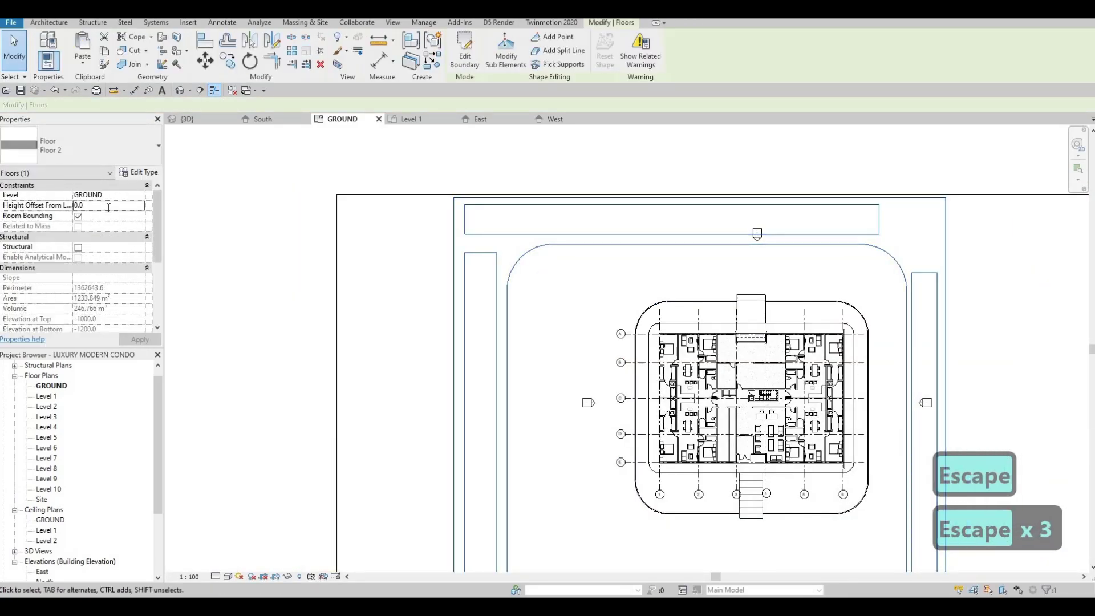
pyautogui.write('200')
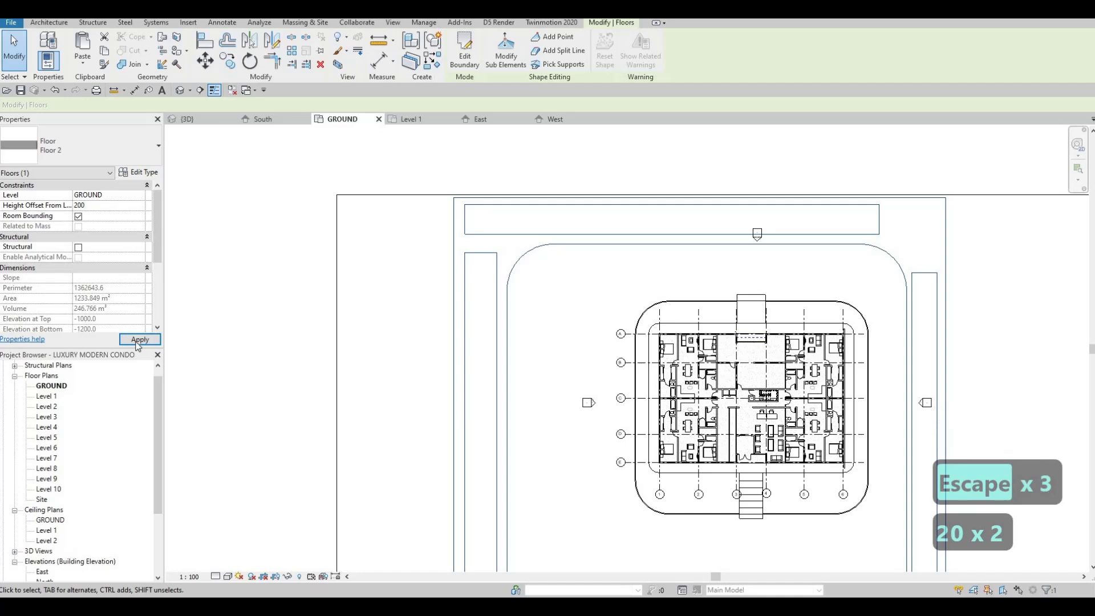
pyautogui.click(138, 340)
pyautogui.press('Escape')
pyautogui.press('Escape')
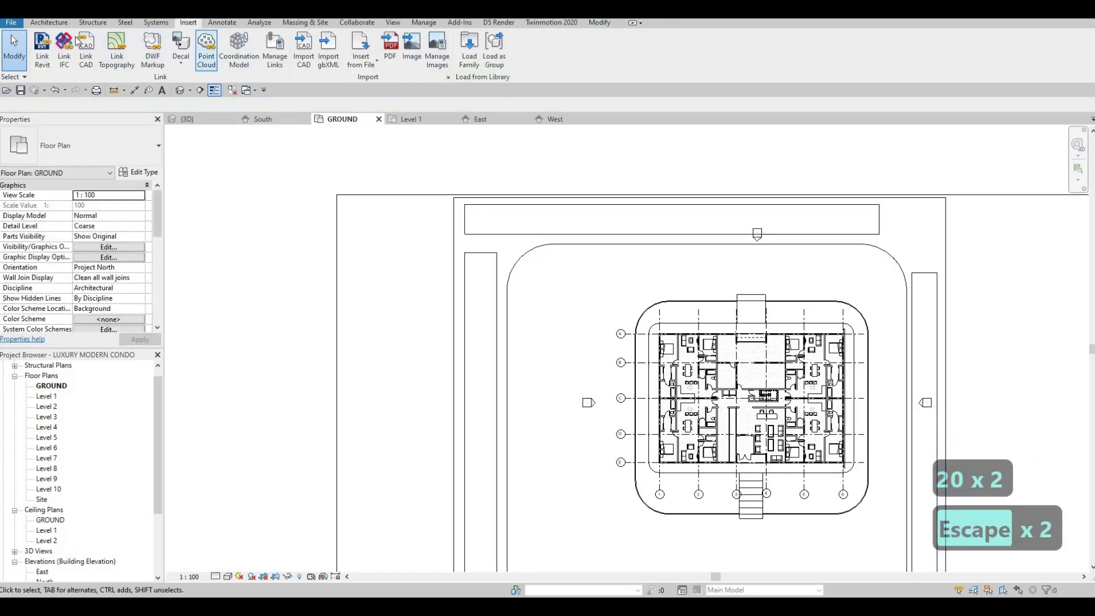
# Step: Start a new floor of type Floor 4 and trace a rectangular boundary over the north strip's opening
pyautogui.click(49, 23)
pyautogui.click(261, 49)
pyautogui.click(80, 146)
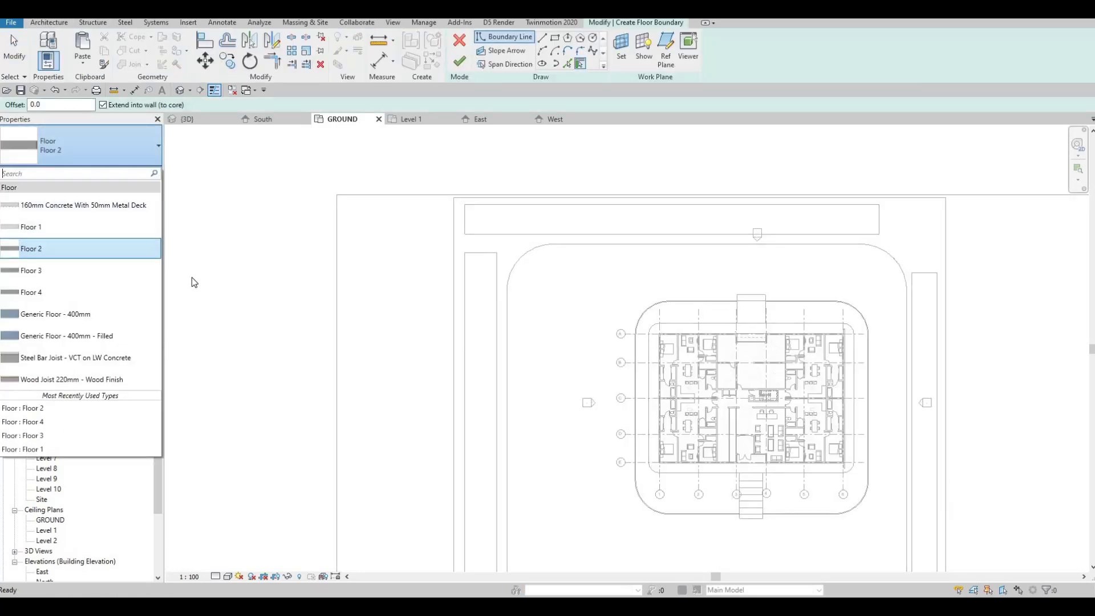
pyautogui.click(57, 292)
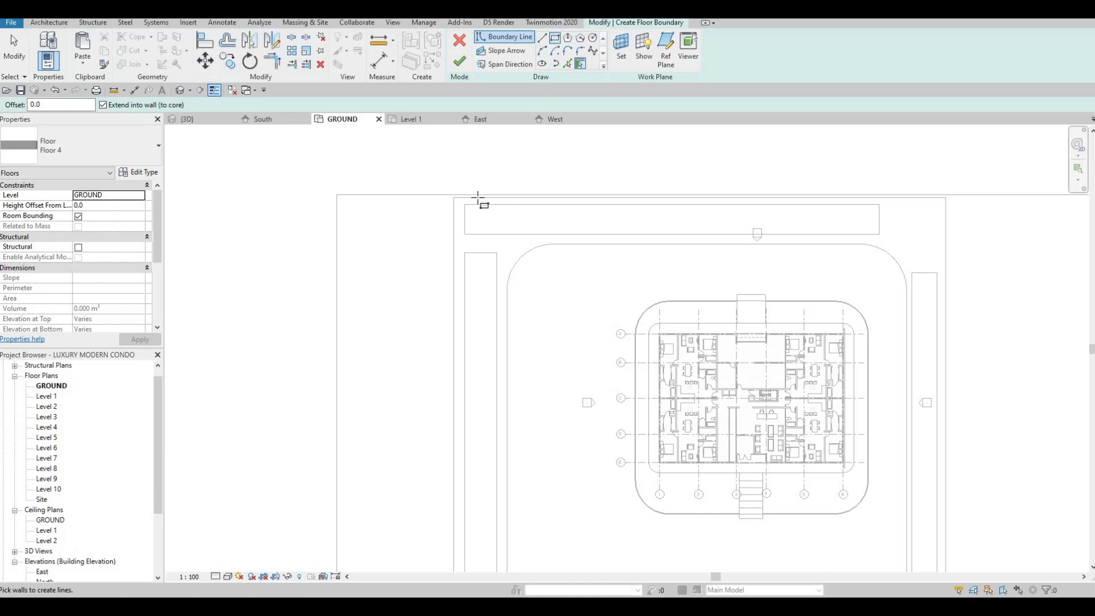
pyautogui.click(465, 205)
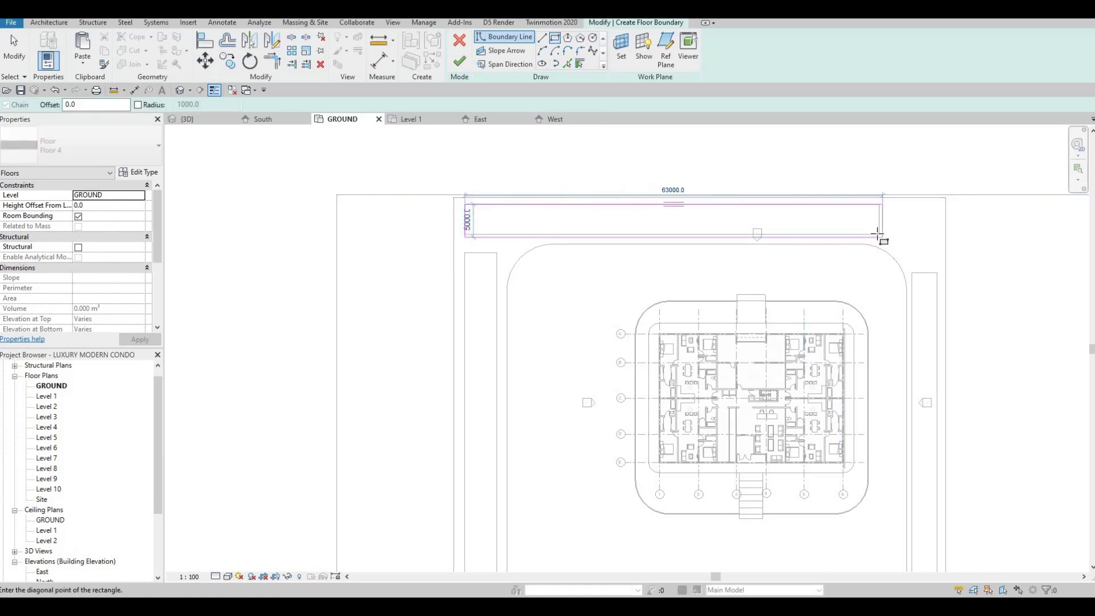
pyautogui.click(878, 234)
# Step: Trace a rectangular floor boundary over the east strip's opening, from its northwest corner to its southeast corner
pyautogui.click(911, 273)
pyautogui.press('Escape')
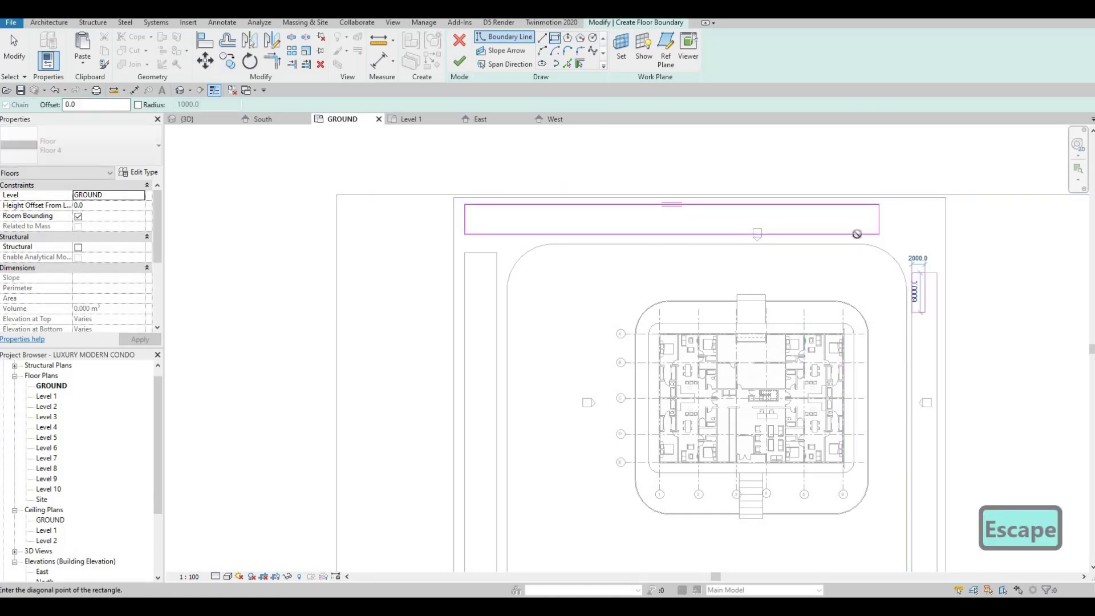
pyautogui.scroll(-5, 857, 234)
pyautogui.click(887, 337)
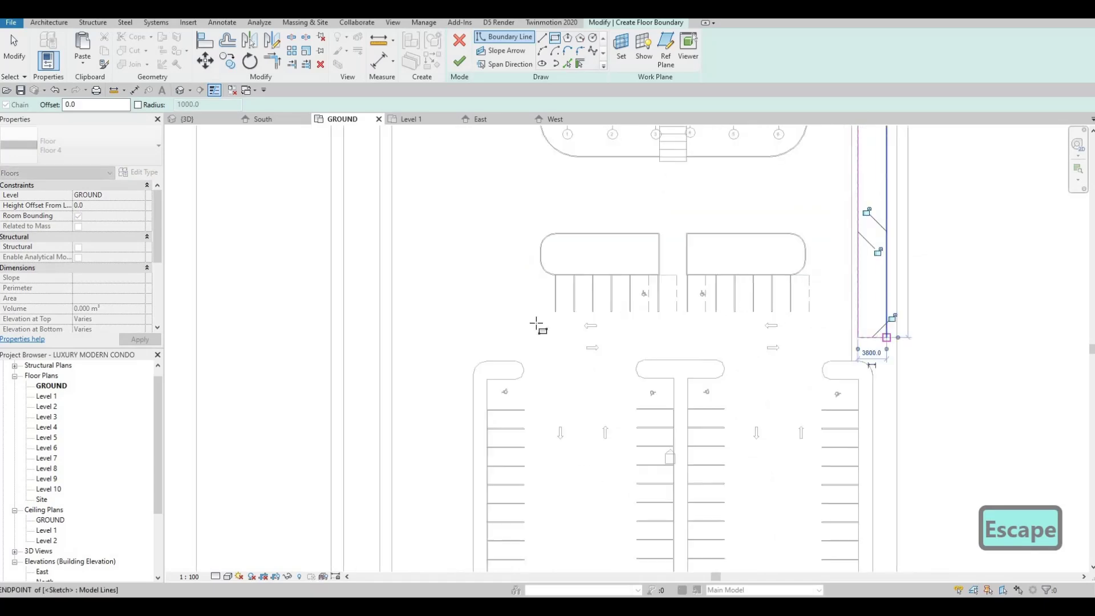
pyautogui.press('Escape')
# Step: Trace rectangular floor boundaries over the openings in the west strip and the south strip
pyautogui.scroll(8, 416, 281)
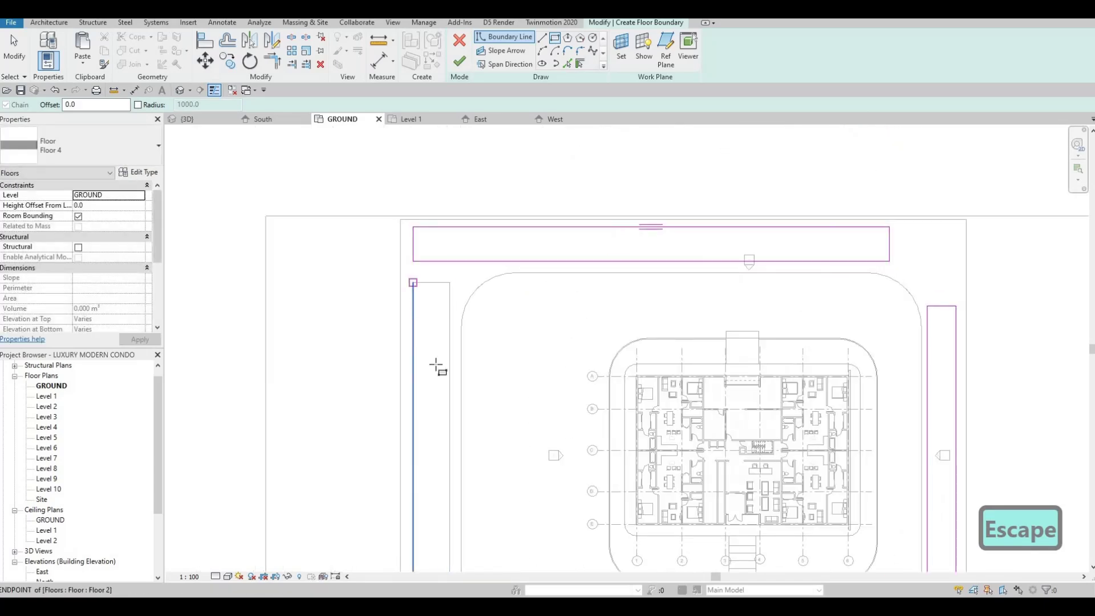
pyautogui.click(413, 282)
pyautogui.scroll(-5, 454, 215)
pyautogui.moveTo(456, 435); pyautogui.dragTo(463, 193, button='middle')
pyautogui.moveTo(474, 399); pyautogui.dragTo(501, 283, button='middle')
pyautogui.scroll(1, 482, 377)
pyautogui.scroll(2, 485, 379)
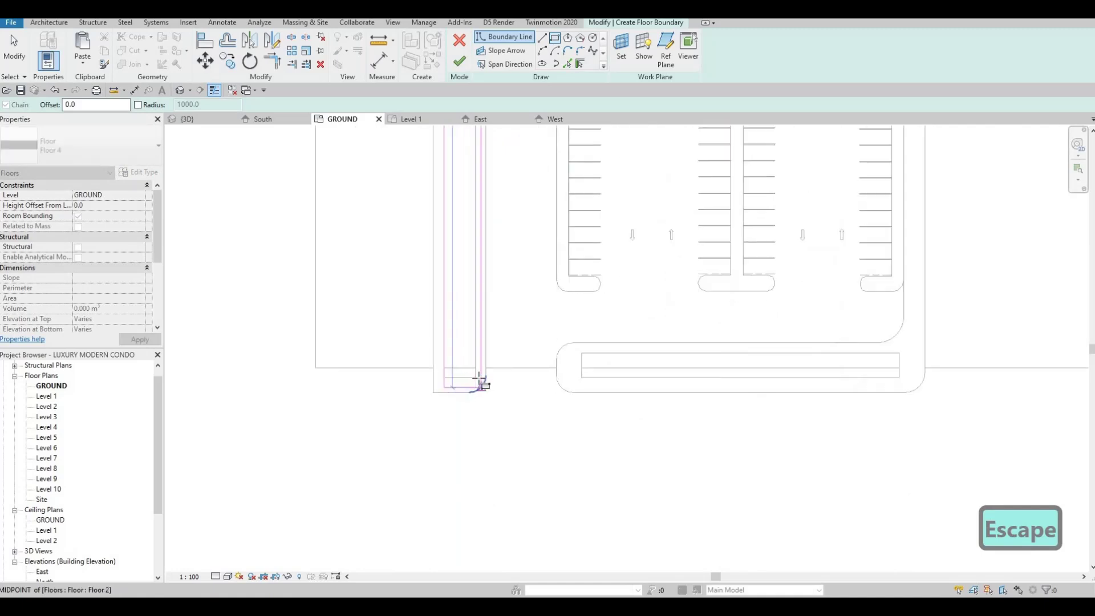
pyautogui.click(582, 353)
pyautogui.press('Escape')
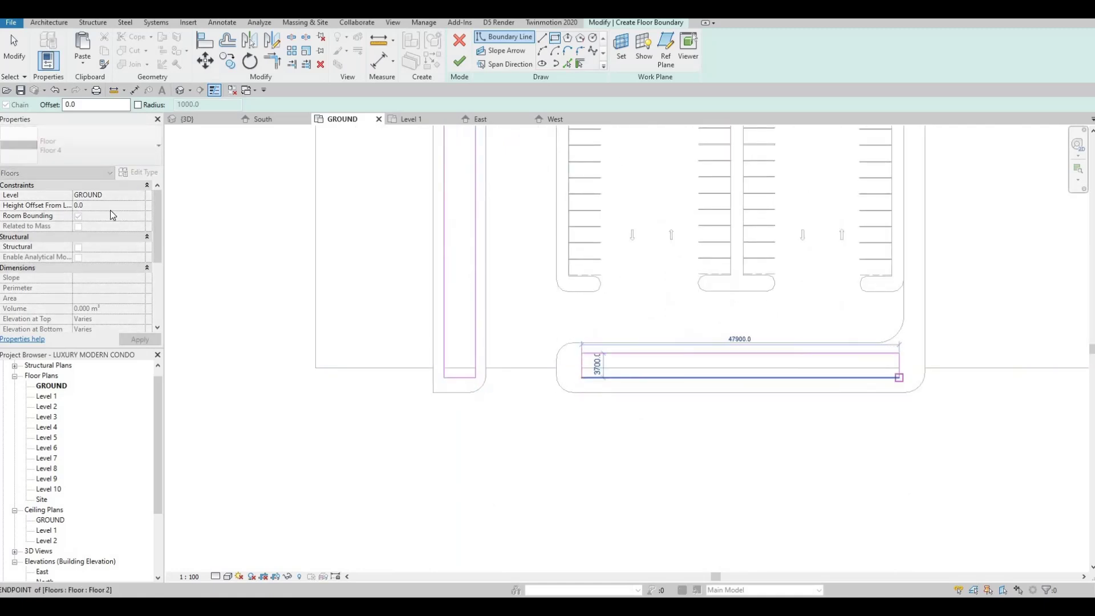
# Step: Set the Floor 4 infill's height offset from level to 200 and finish its sketch
pyautogui.write('200')
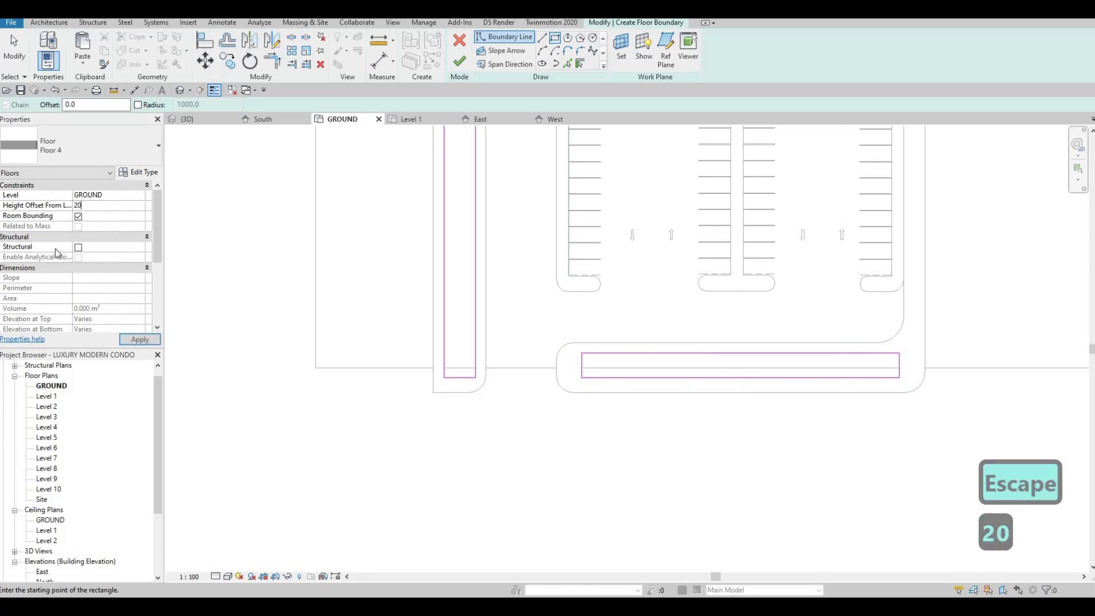
pyautogui.click(140, 339)
pyautogui.click(460, 61)
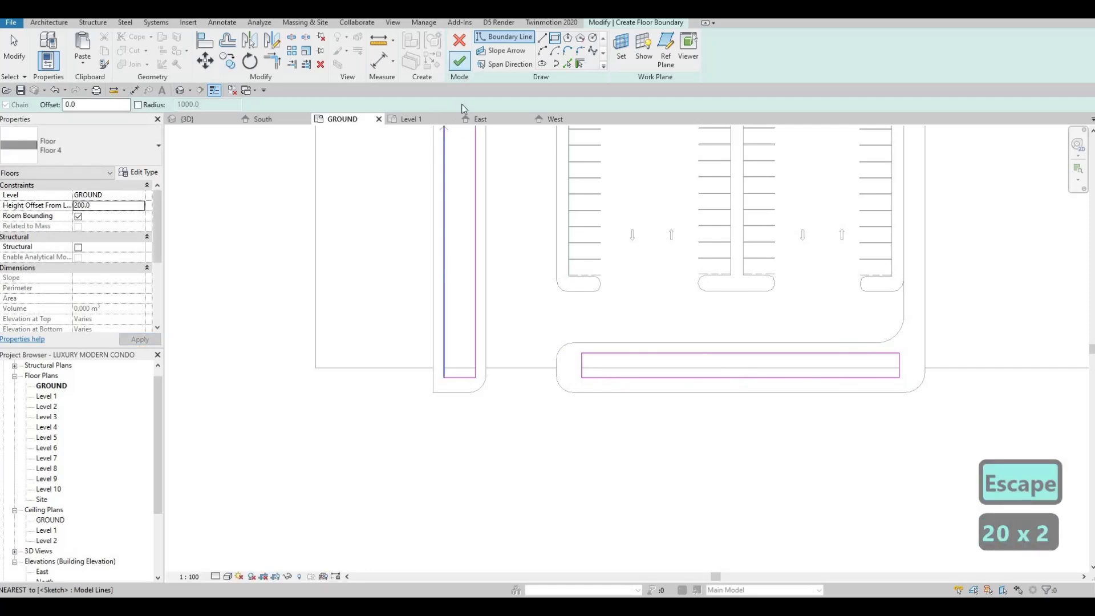
# Step: Examine the new perimeter strips and their infill around the building and parking area in the 3D view
pyautogui.click(200, 117)
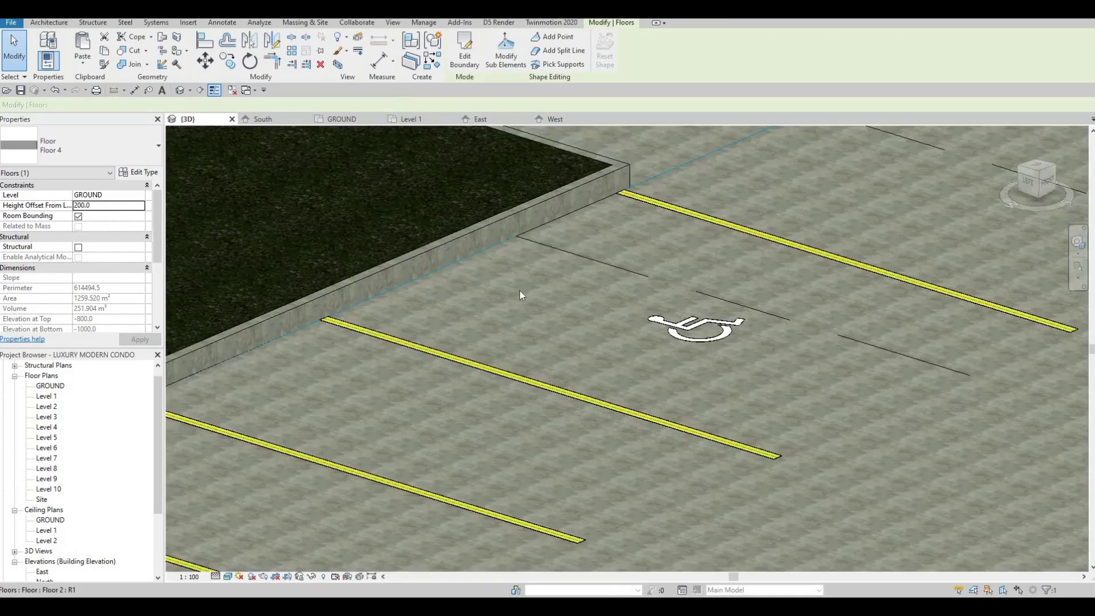
pyautogui.scroll(-4, 519, 289)
pyautogui.moveTo(505, 335); pyautogui.dragTo(593, 336, button='middle')
pyautogui.scroll(-1, 594, 337)
pyautogui.scroll(-2, 593, 337)
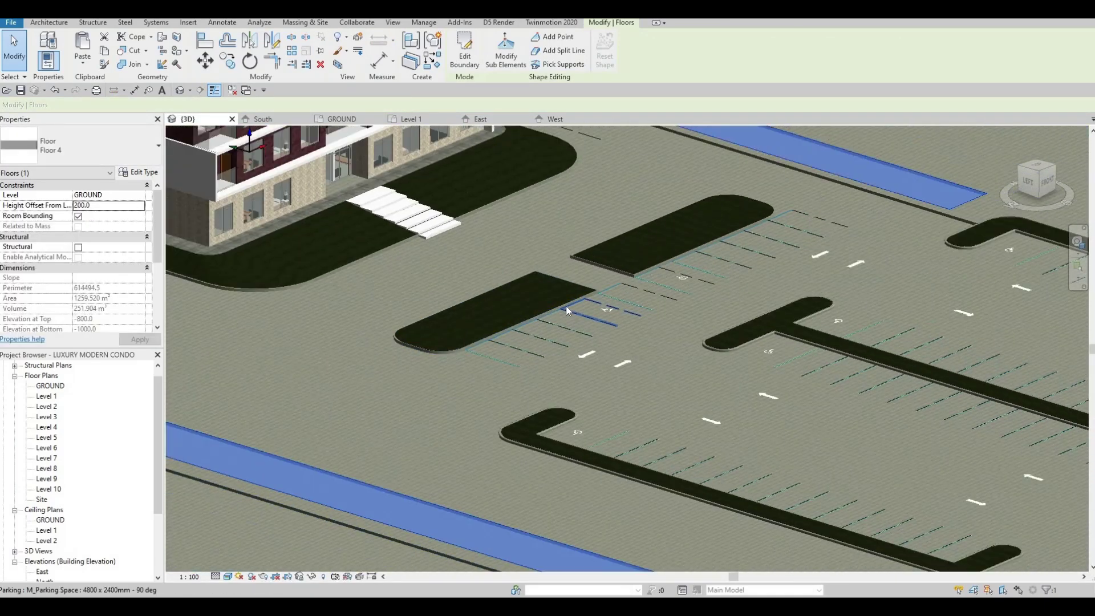
pyautogui.press('Escape')
pyautogui.press('Escape')
pyautogui.scroll(1, 501, 265)
pyautogui.scroll(-2, 465, 297)
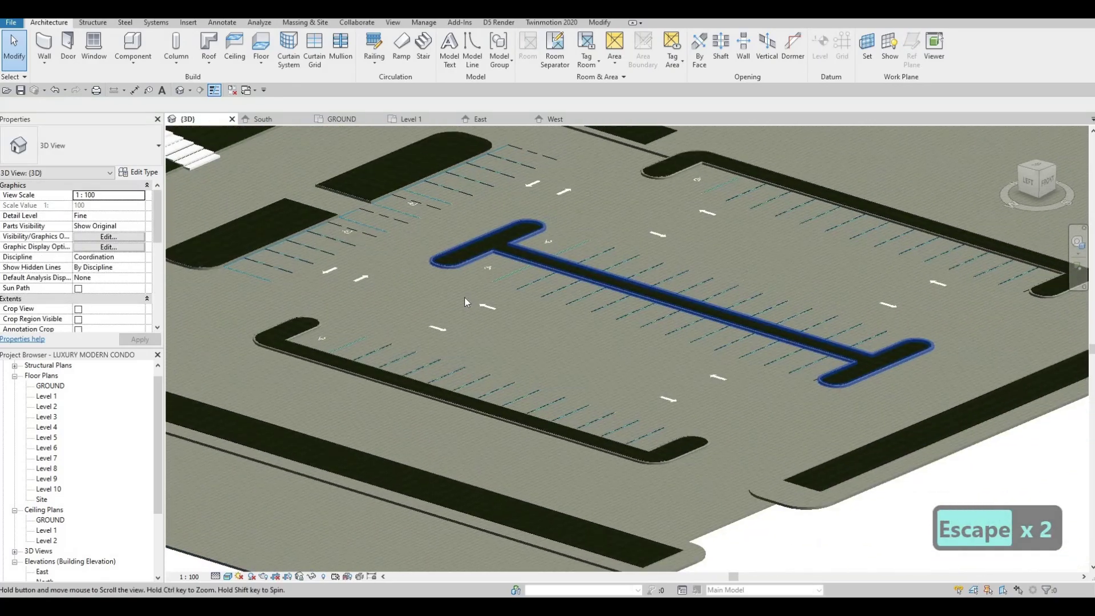
pyautogui.scroll(-1, 465, 307)
pyautogui.moveTo(473, 343); pyautogui.dragTo(586, 371, button='middle')
pyautogui.moveTo(445, 300)
pyautogui.mouseDown(button='middle')
pyautogui.moveTo(668, 364)
pyautogui.moveTo(512, 427)
pyautogui.moveTo(559, 429)
pyautogui.mouseUp(button='middle')
pyautogui.scroll(-2, 628, 386)
pyautogui.keyDown('shift'); pyautogui.moveTo(594, 350); pyautogui.dragTo(514, 377, button='middle'); pyautogui.keyUp('shift')
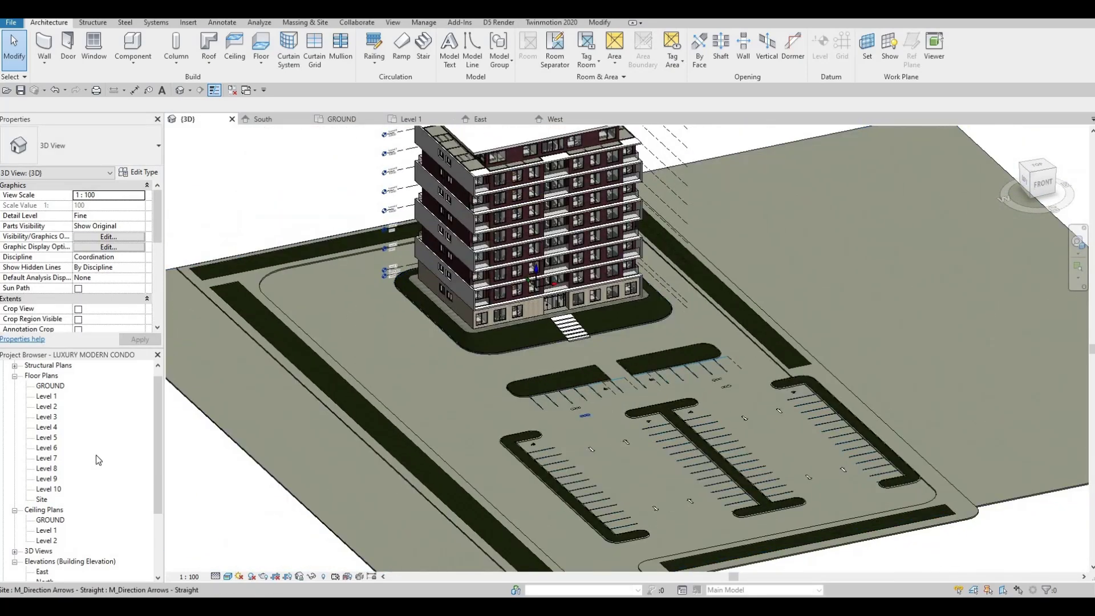
# Step: Check the Level 1 and GROUND floor plans, and review the whole building and site in the 3D view
pyautogui.doubleClick(59, 397)
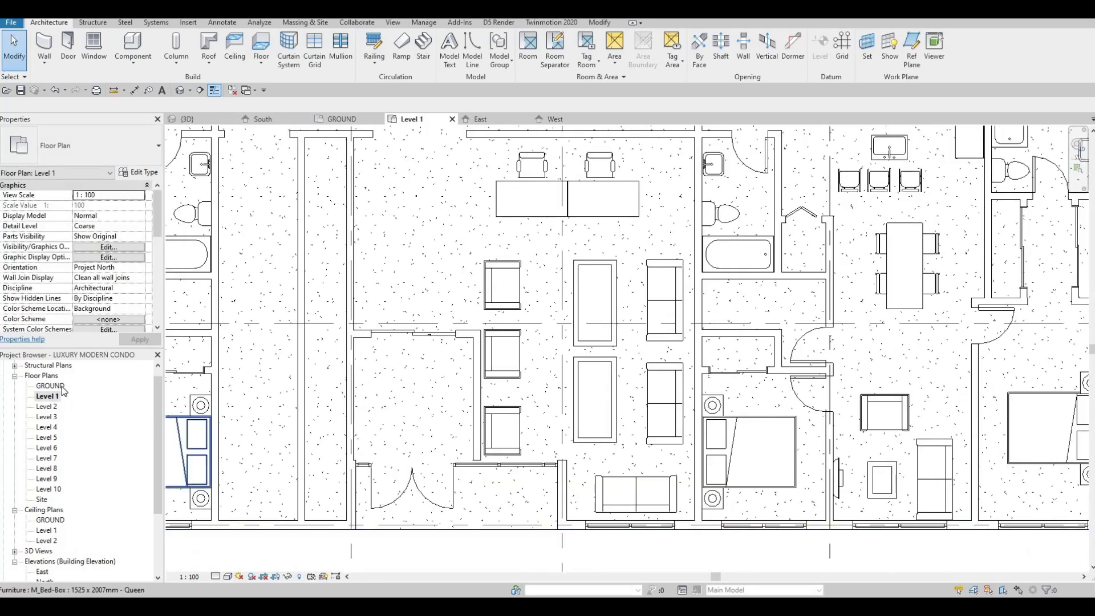
pyautogui.doubleClick(63, 388)
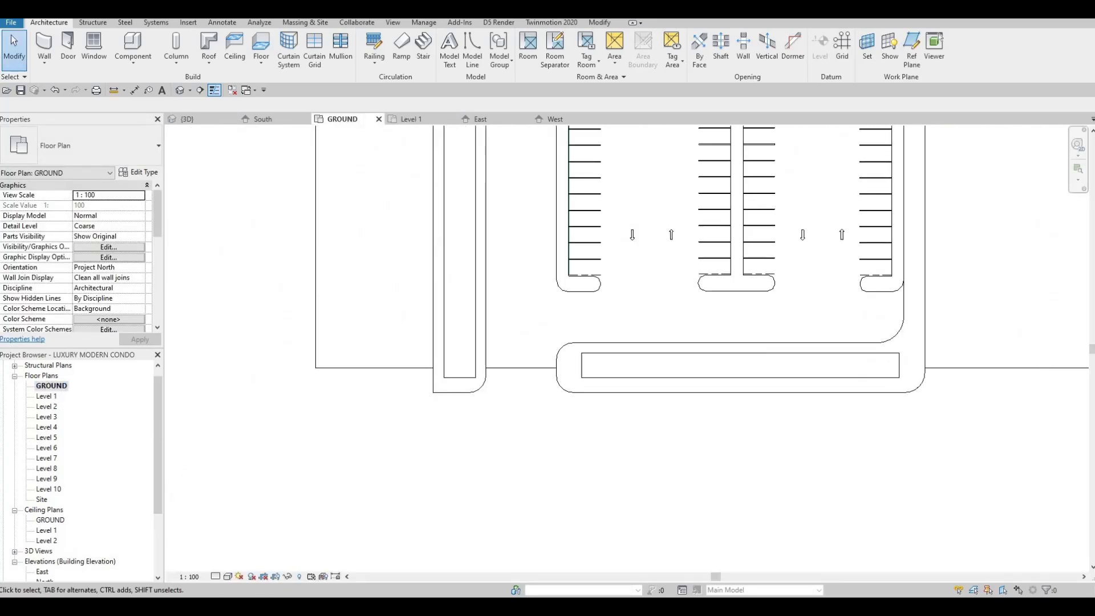
pyautogui.scroll(-5, 420, 506)
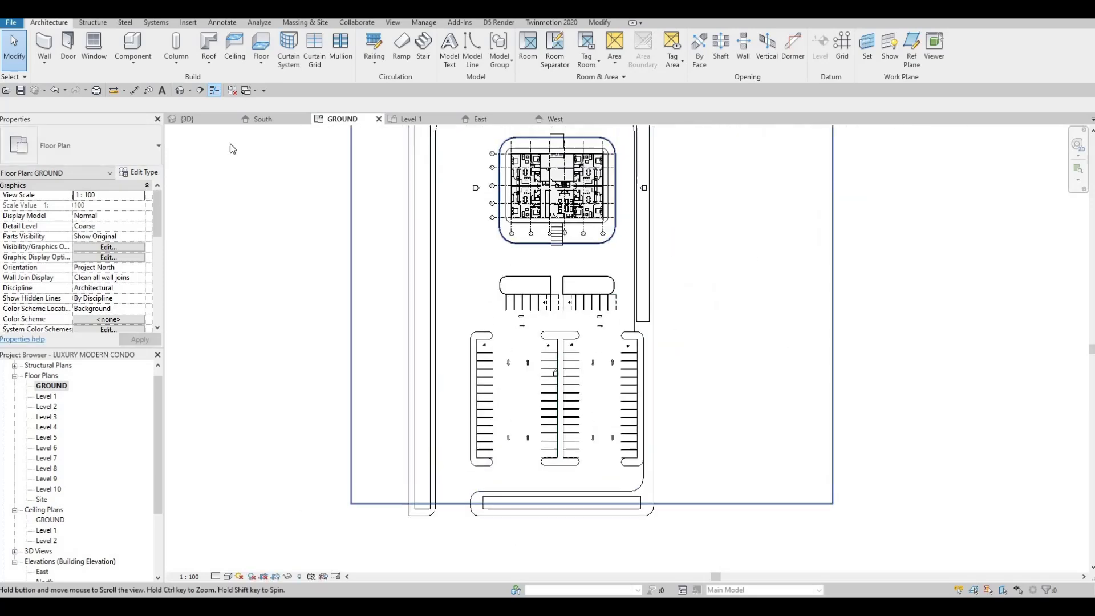
pyautogui.hotkey('ctrl', 'Tab')
pyautogui.keyDown('shift'); pyautogui.moveTo(473, 274); pyautogui.dragTo(496, 288, button='middle'); pyautogui.keyUp('shift')
pyautogui.scroll(4, 496, 288)
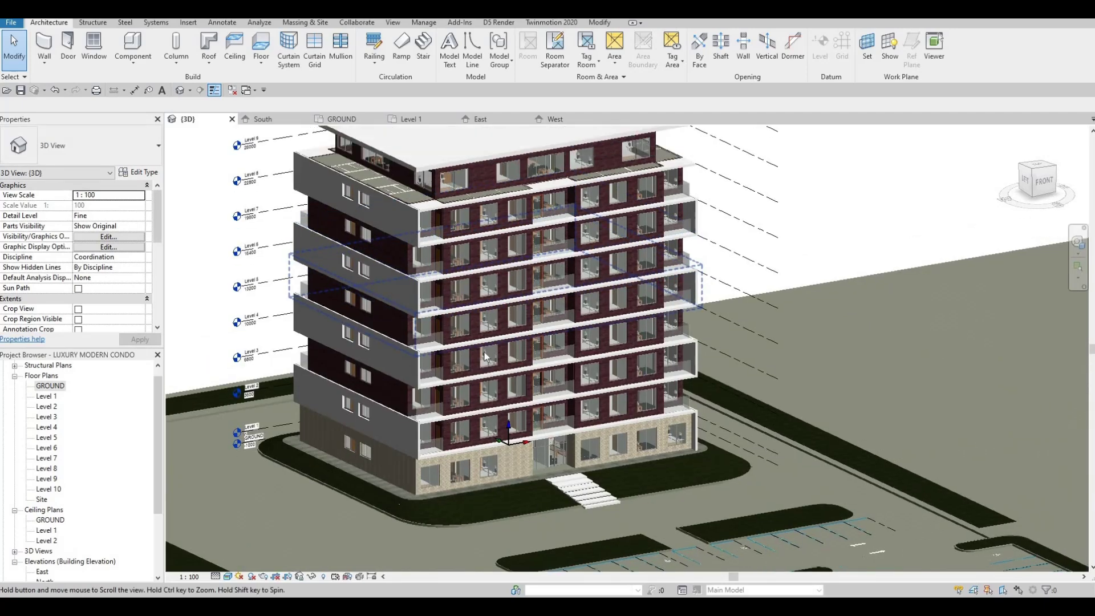
pyautogui.scroll(-2, 486, 356)
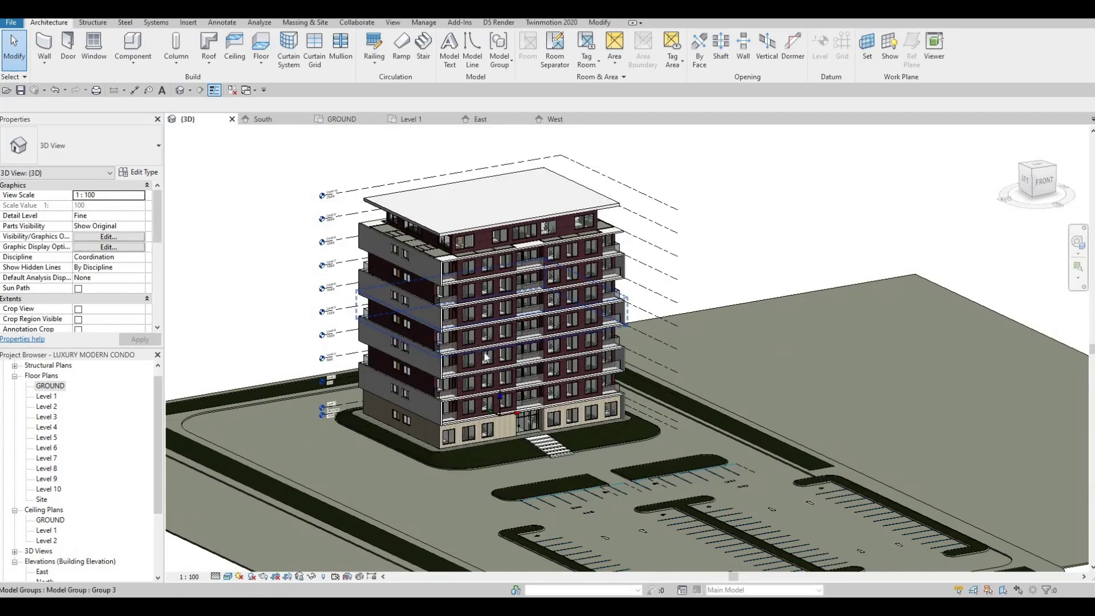